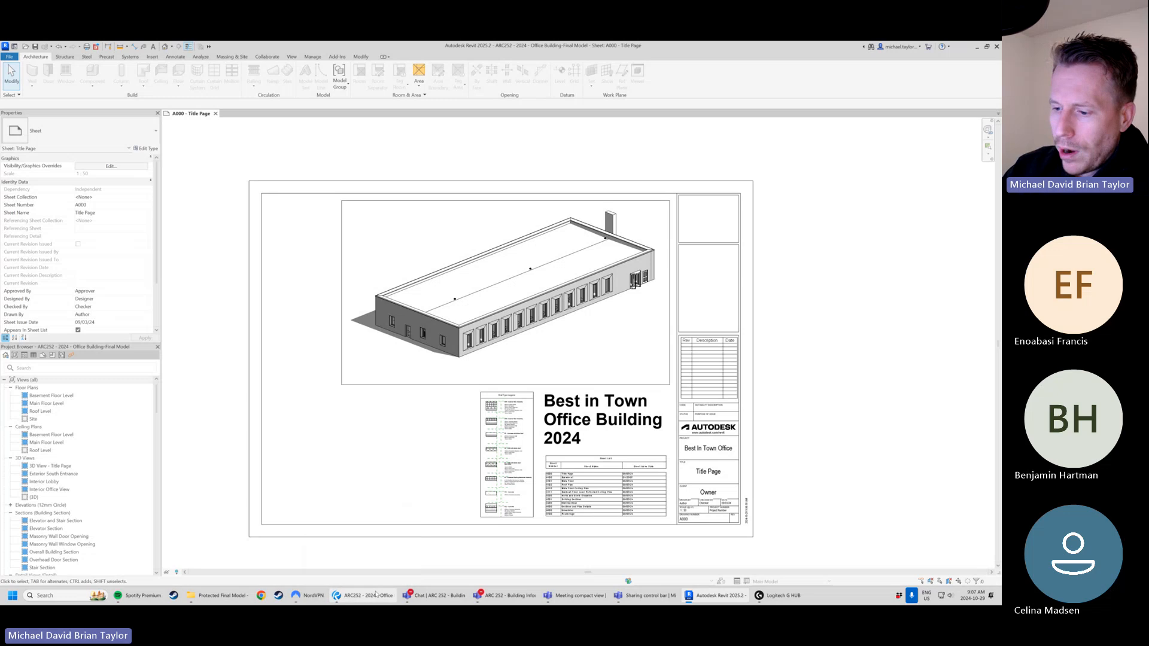
- Switch to the reference drawing set PDF to check its title page, and return to Revit
left_click(364, 596)
left_click_drag(406, 140, 403, 168)
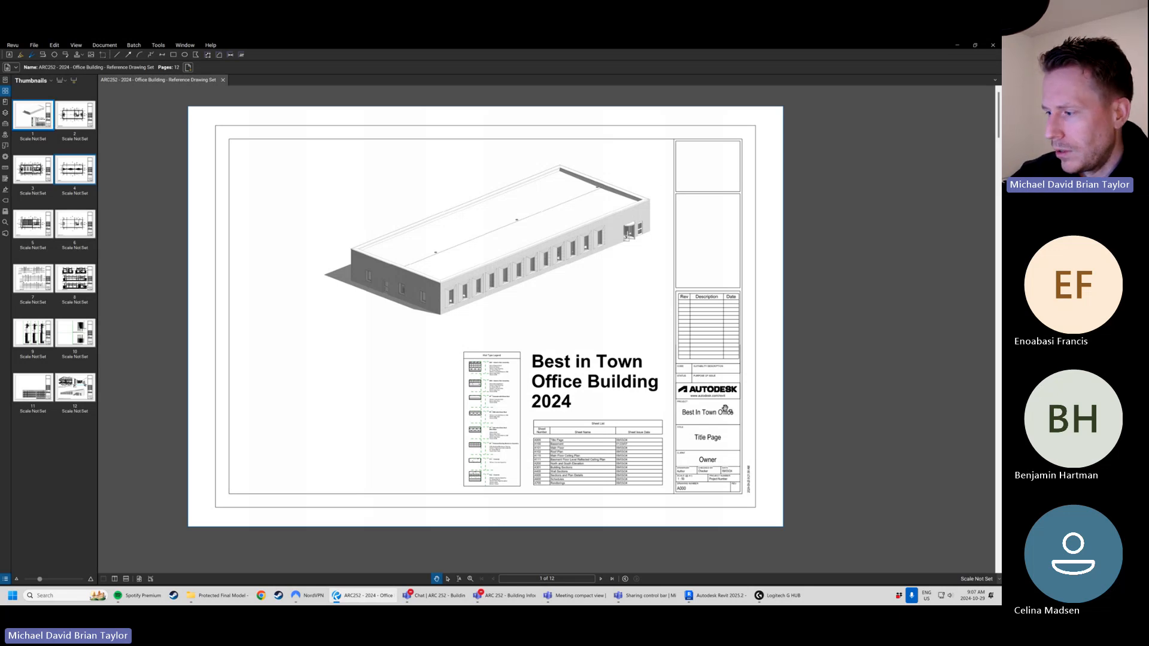
left_click(704, 597)
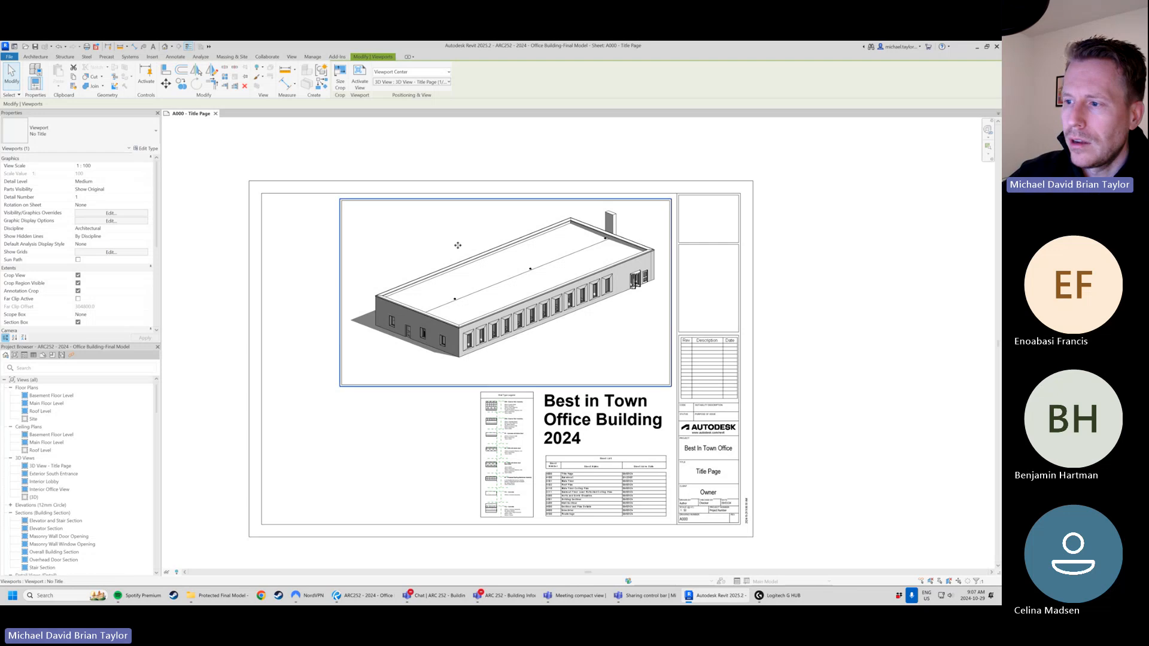
- Try the Title No Line and Title w Line viewport types on the title page's 3D view
left_click(84, 130)
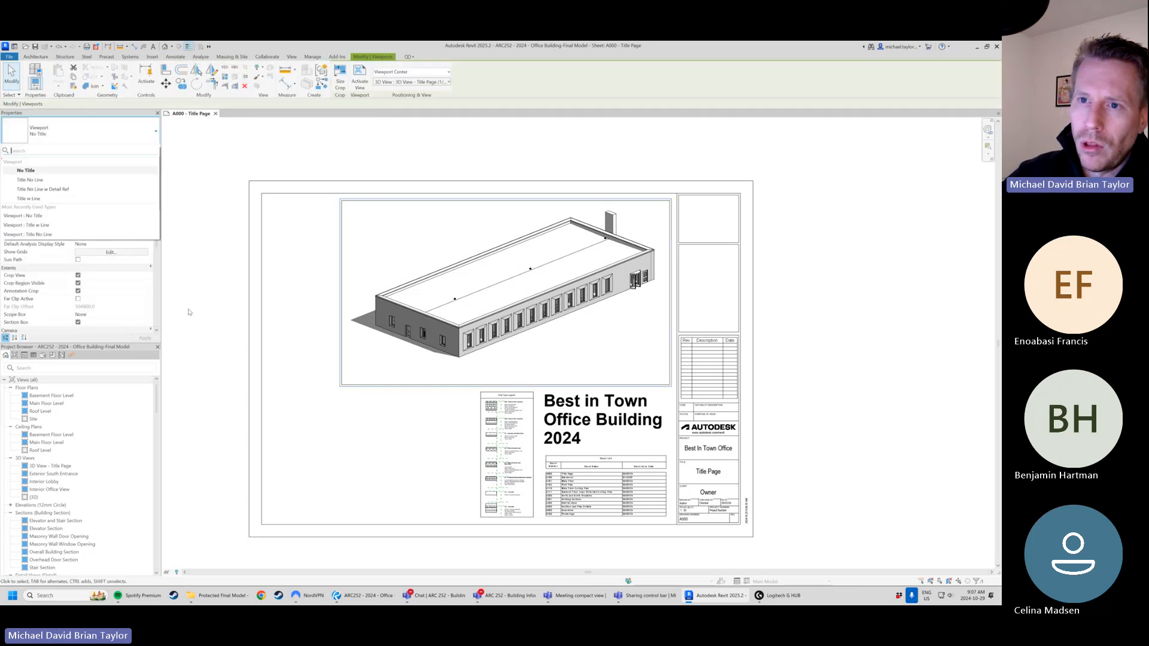
left_click(37, 180)
left_click(397, 441)
left_click(360, 351)
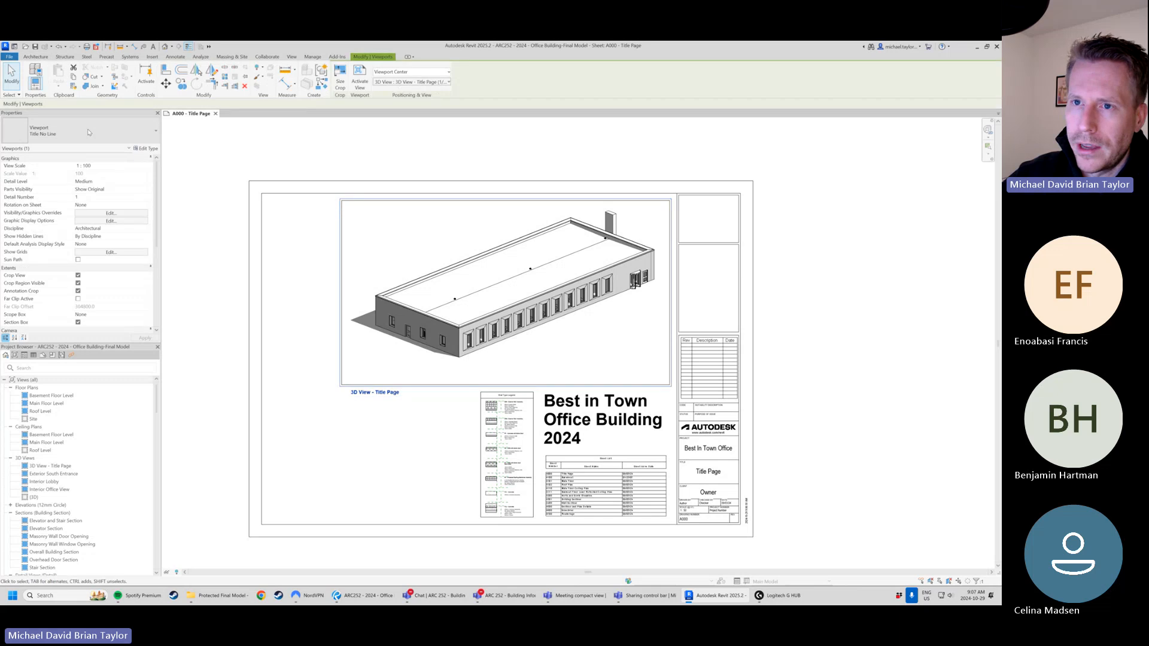
left_click(356, 447)
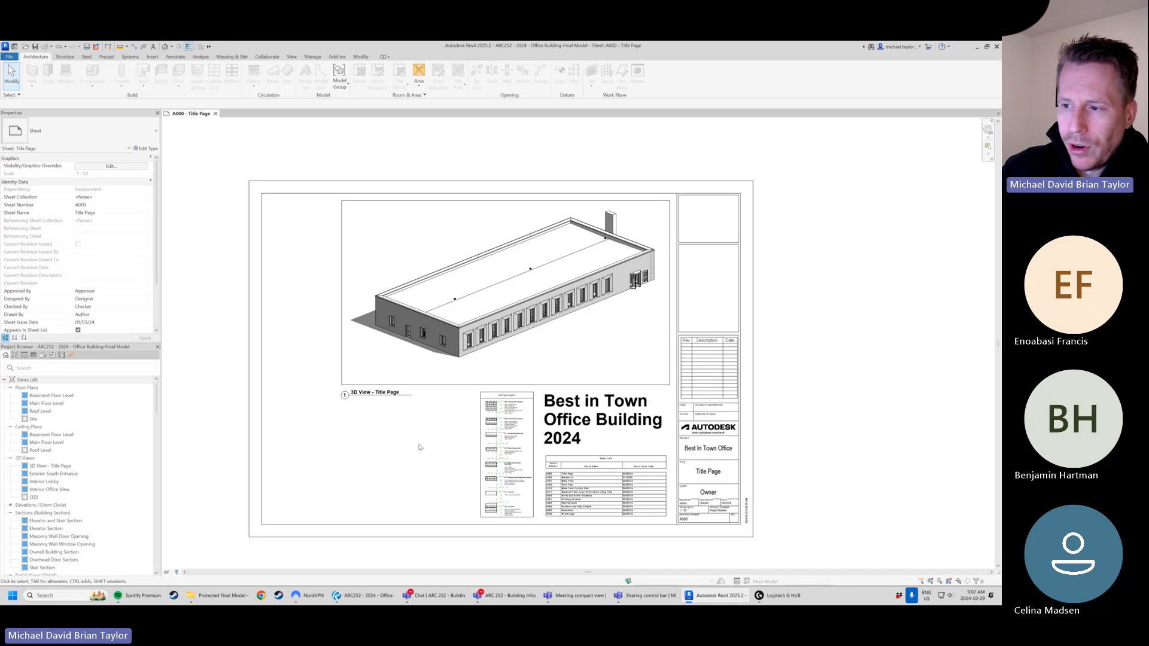
left_click(415, 377)
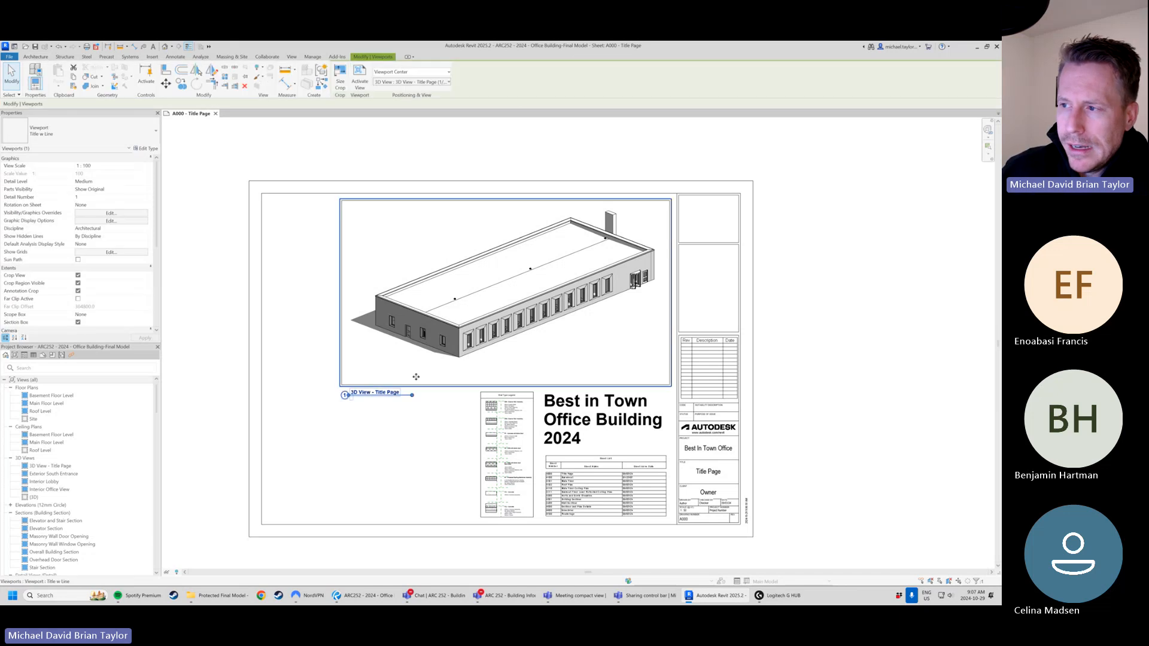
left_click(452, 495)
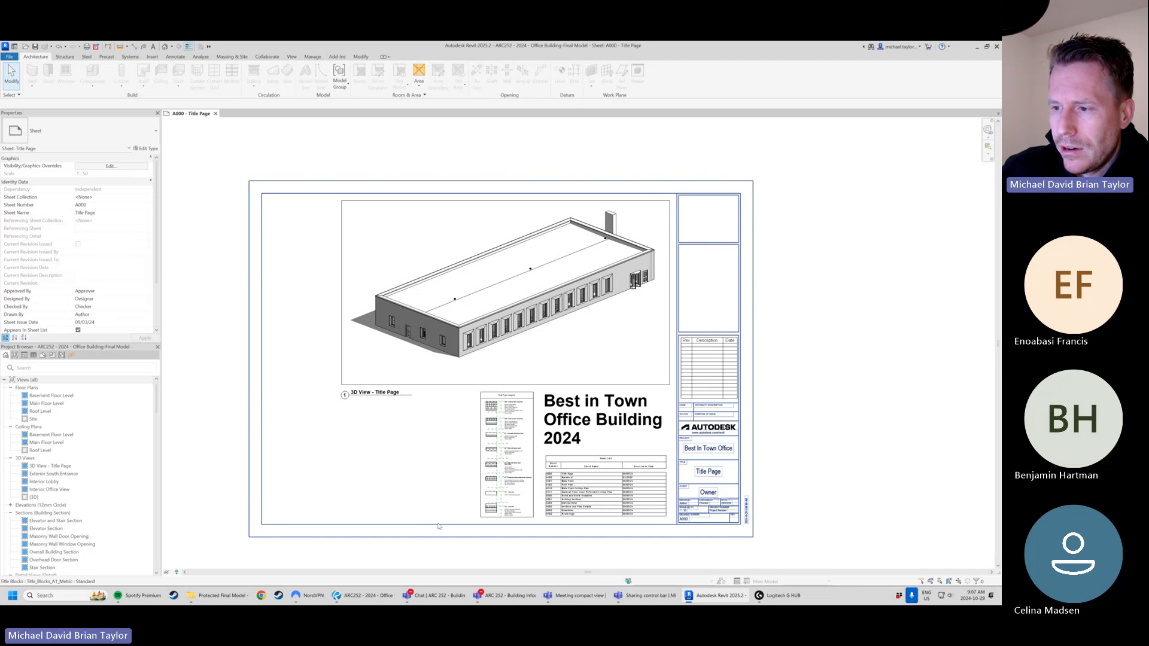
- Set the title page's 3D viewport type back to No Title
left_click(371, 338)
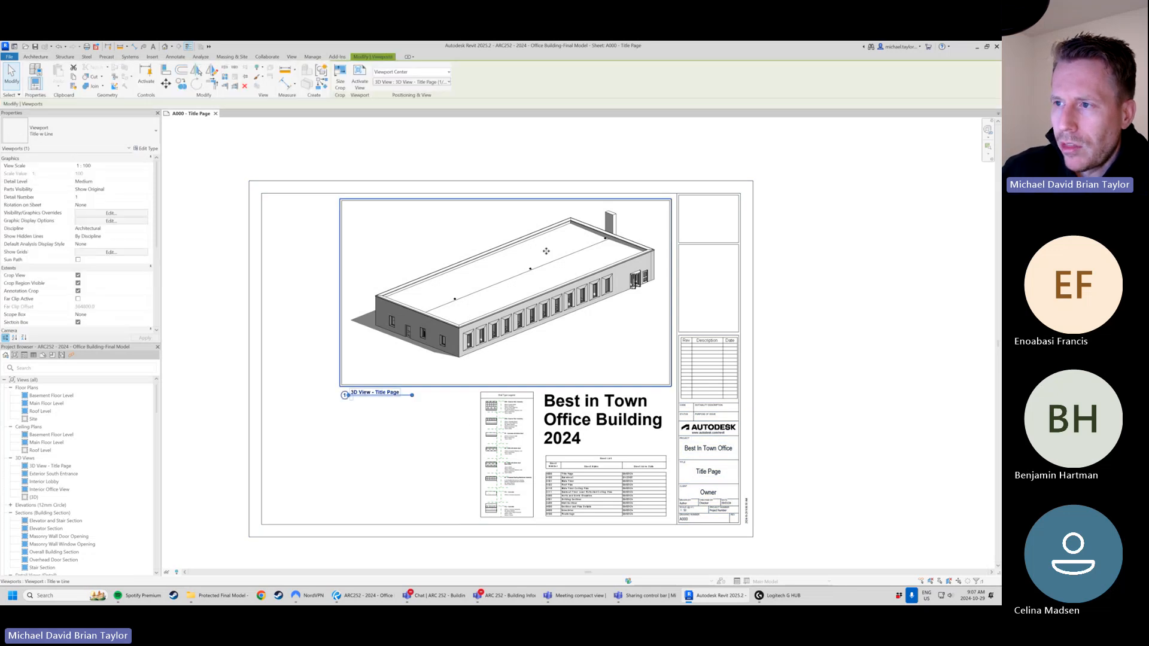
left_click(138, 132)
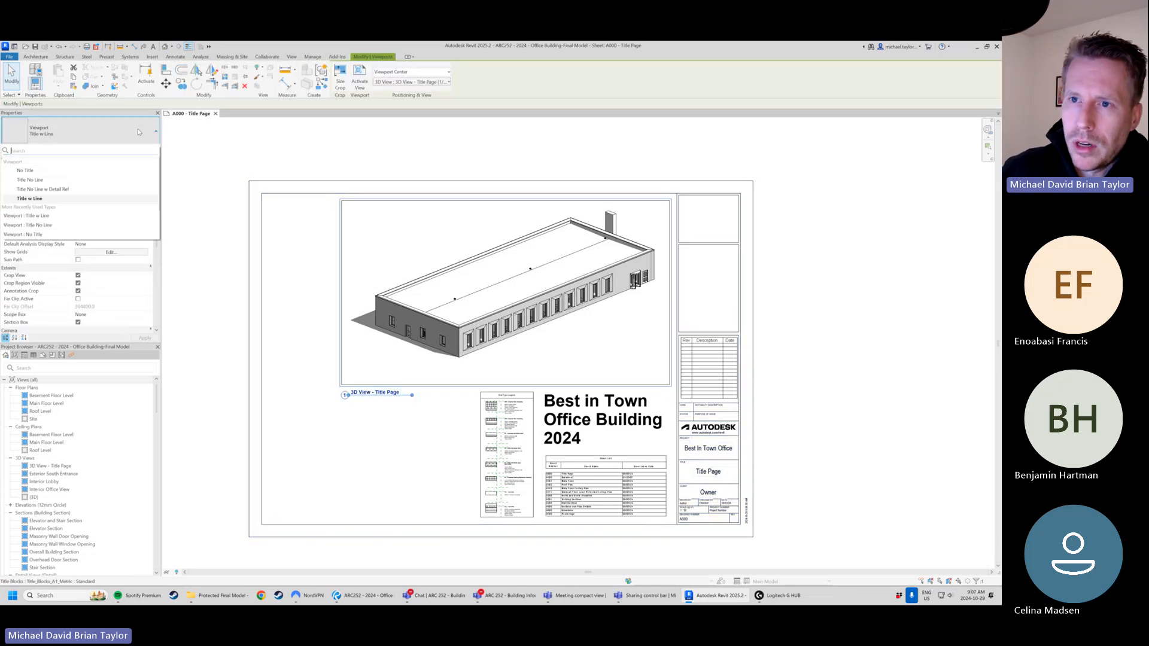
left_click(24, 172)
left_click(352, 424)
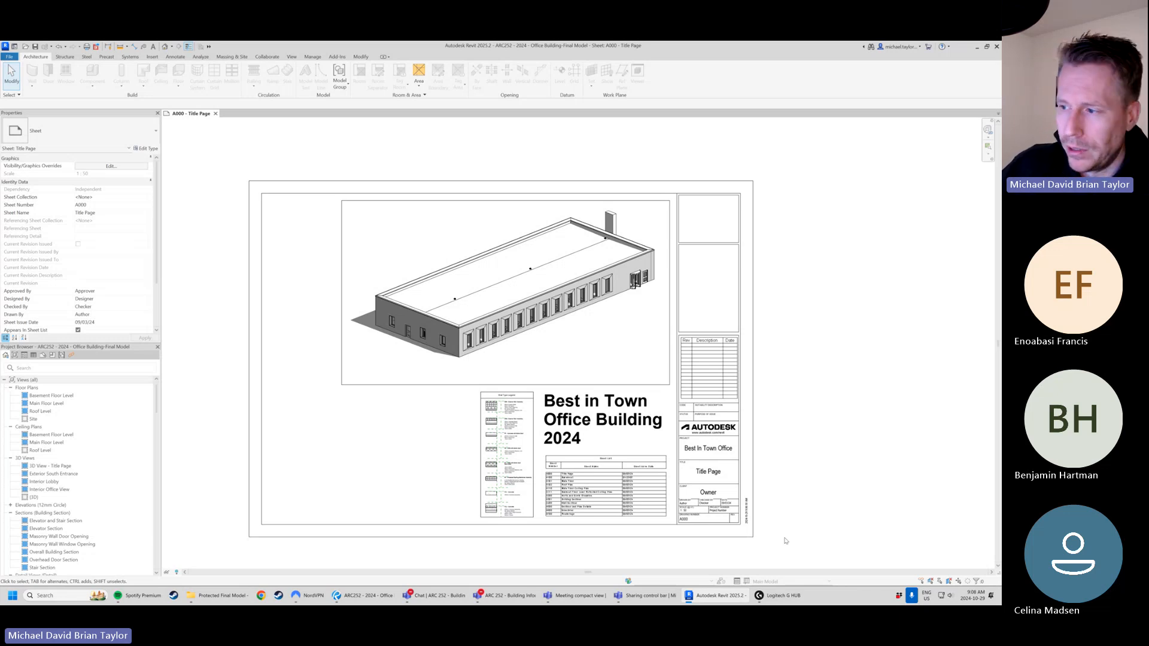
- Examine the sheet list schedule and the title block information on sheet A000
scroll(754, 526, "up", 3)
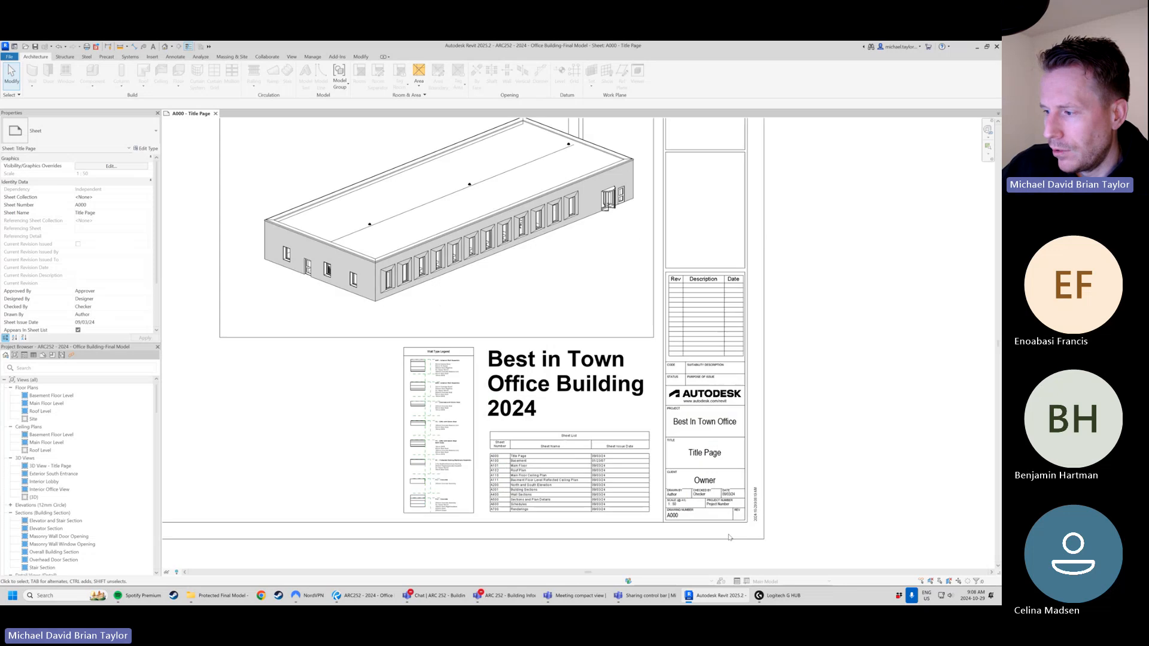
scroll(686, 502, "up", 3)
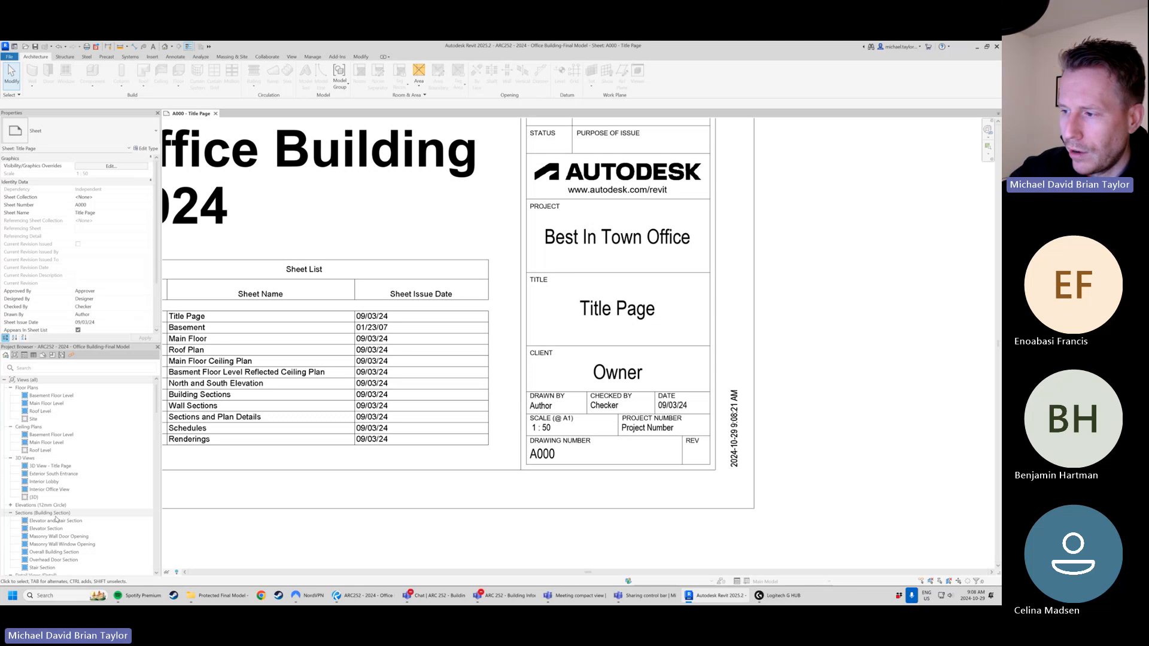
middle_click_drag(303, 436, 377, 451)
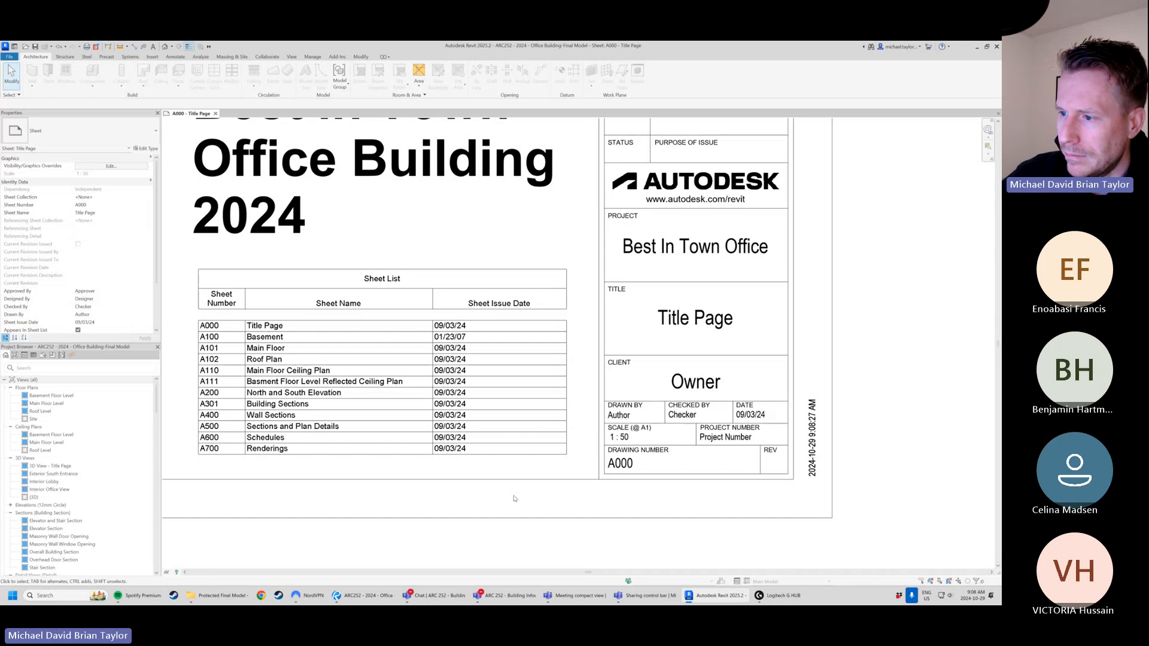
scroll(637, 449, "down", 5)
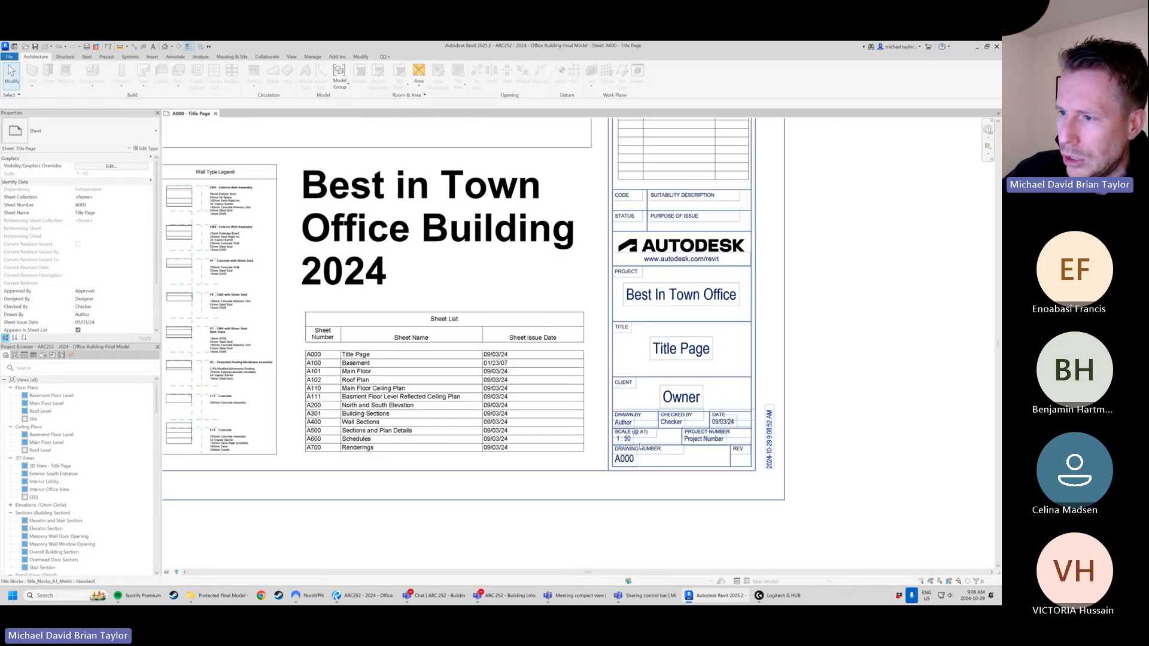
middle_click_drag(408, 327, 447, 355)
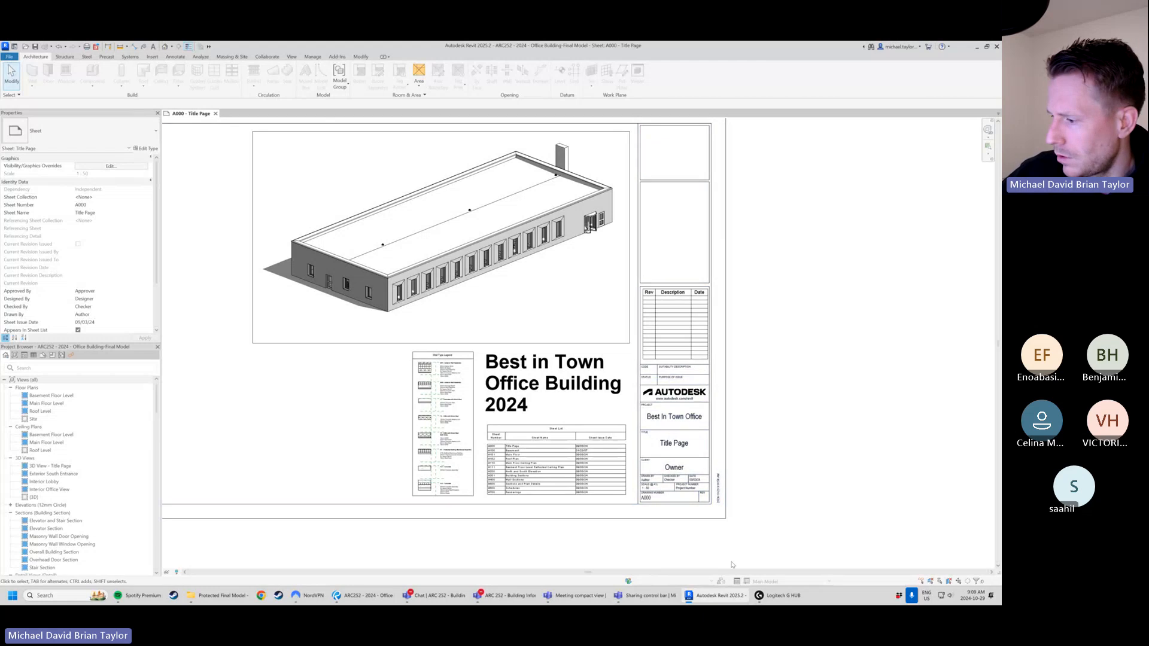
- Switch to the reference drawing set PDF and open page 2, the Basement sheet, for a closer look at the floor plan
left_click(362, 595)
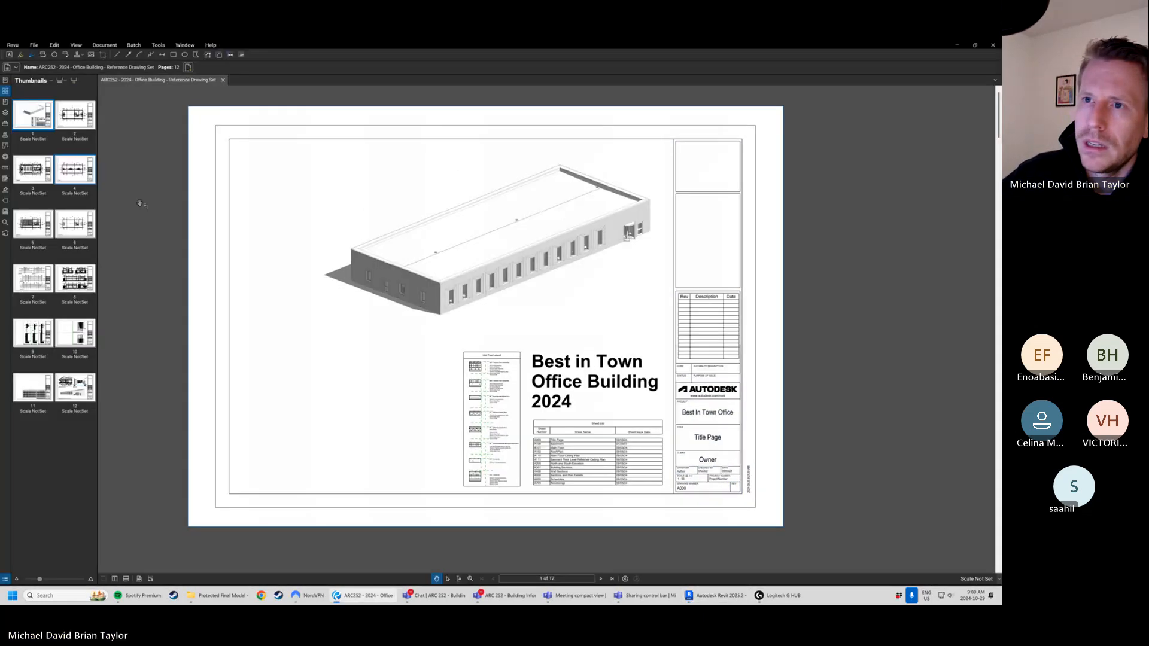
left_click(75, 120)
left_click_drag(408, 251, 412, 258)
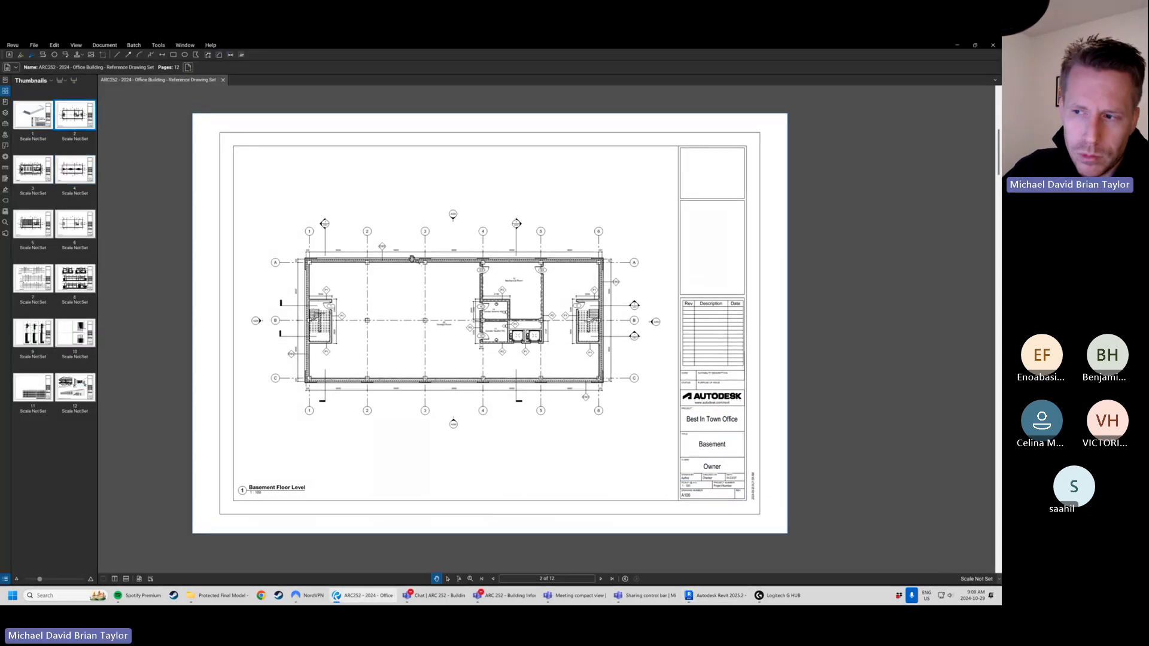
scroll(451, 300, "up", 4)
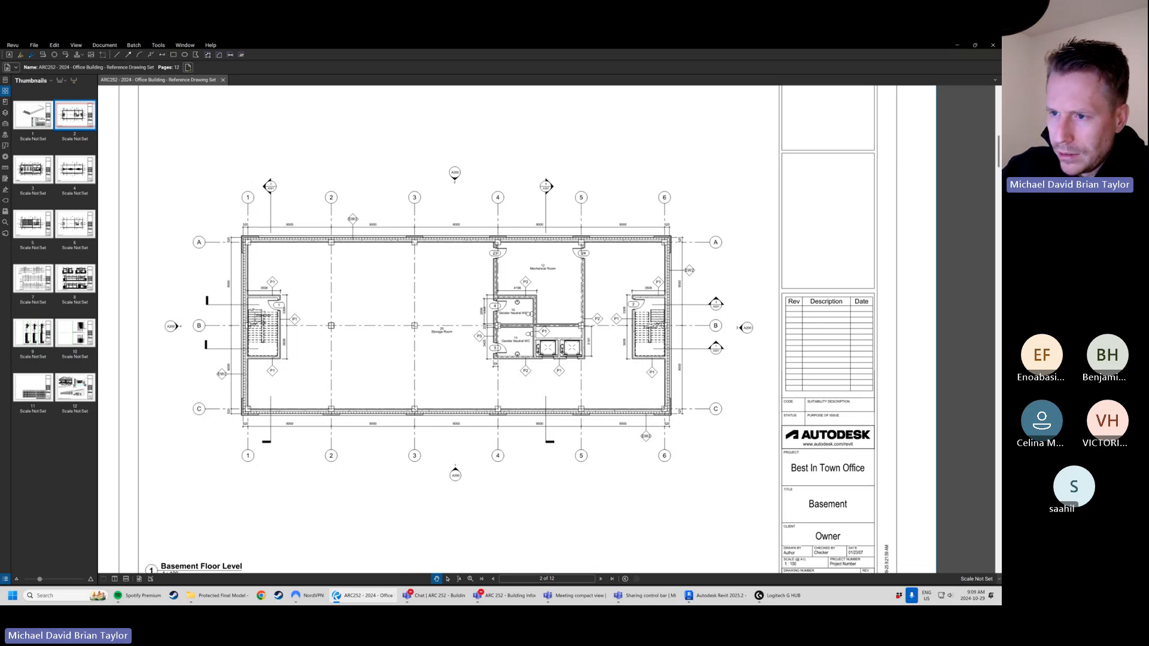
- Draw a blue line across the basement plan between the two stairwells to illustrate the section cut, and delete it
key("l")
left_click(277, 305)
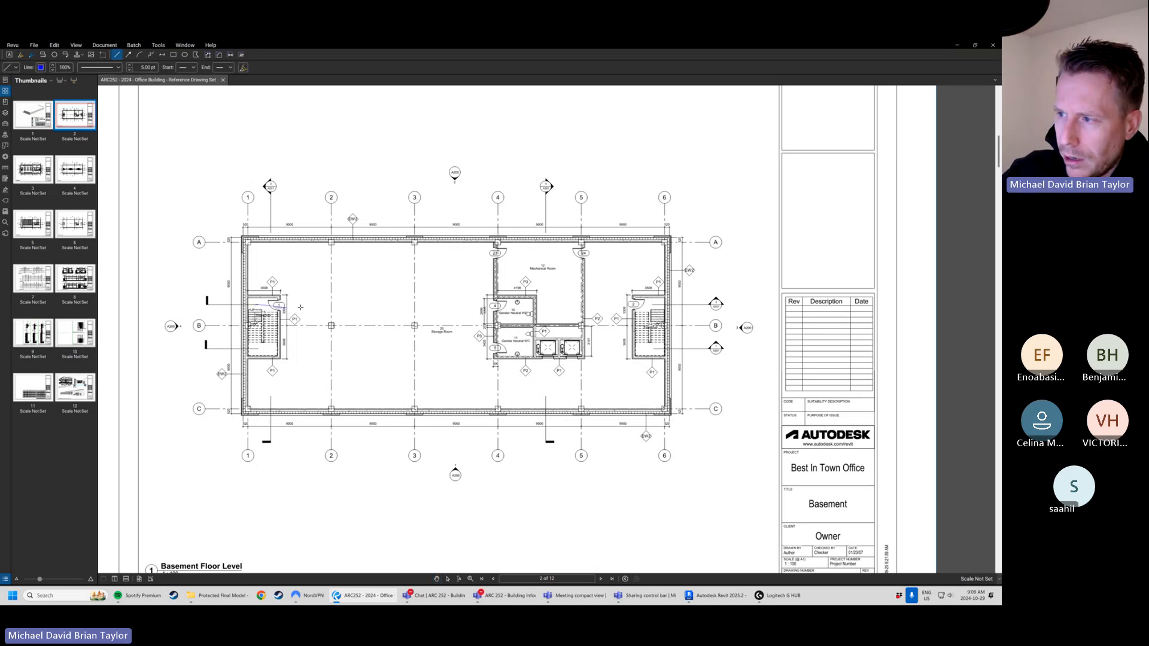
left_click(654, 305)
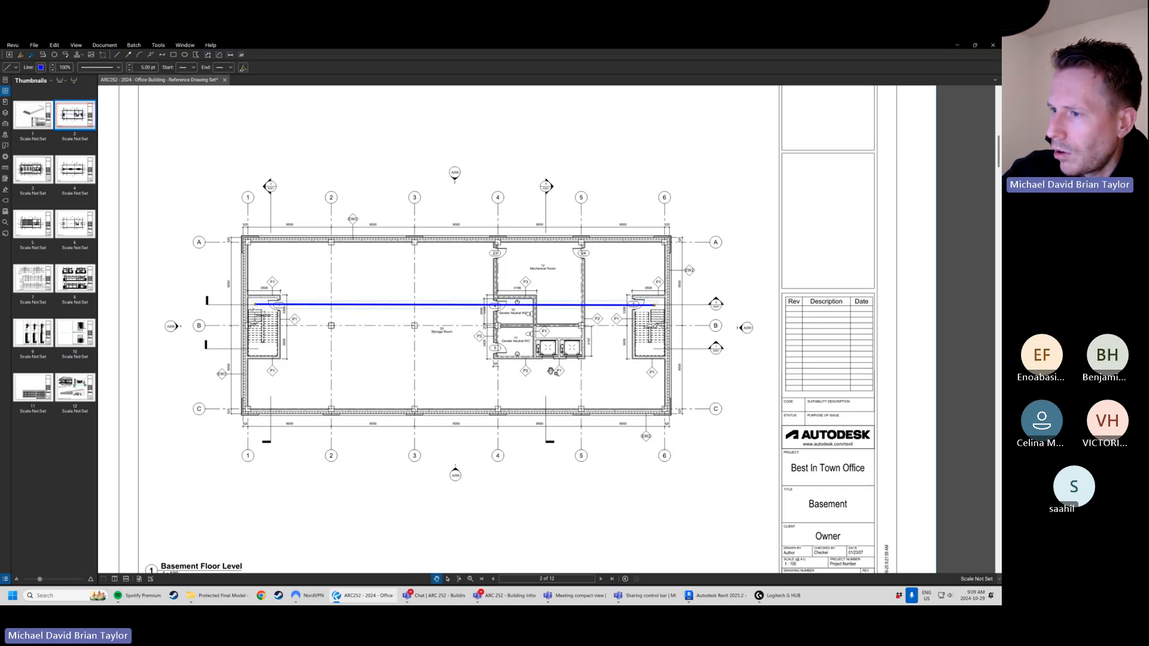
left_click(360, 353)
left_click(380, 305)
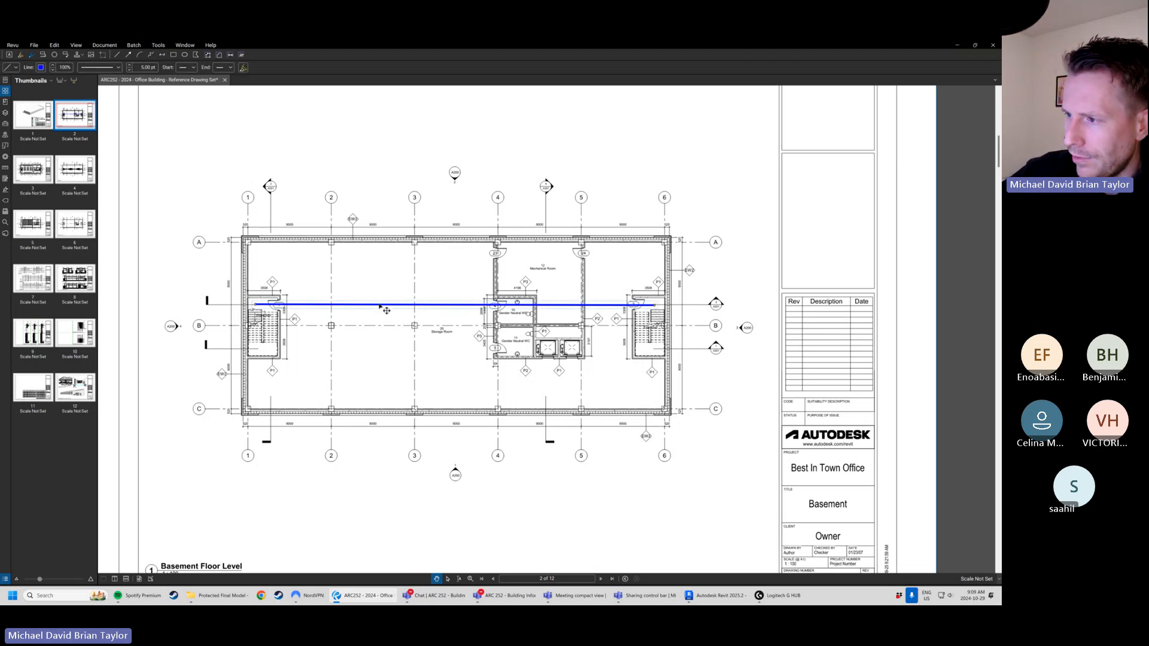
key("Delete")
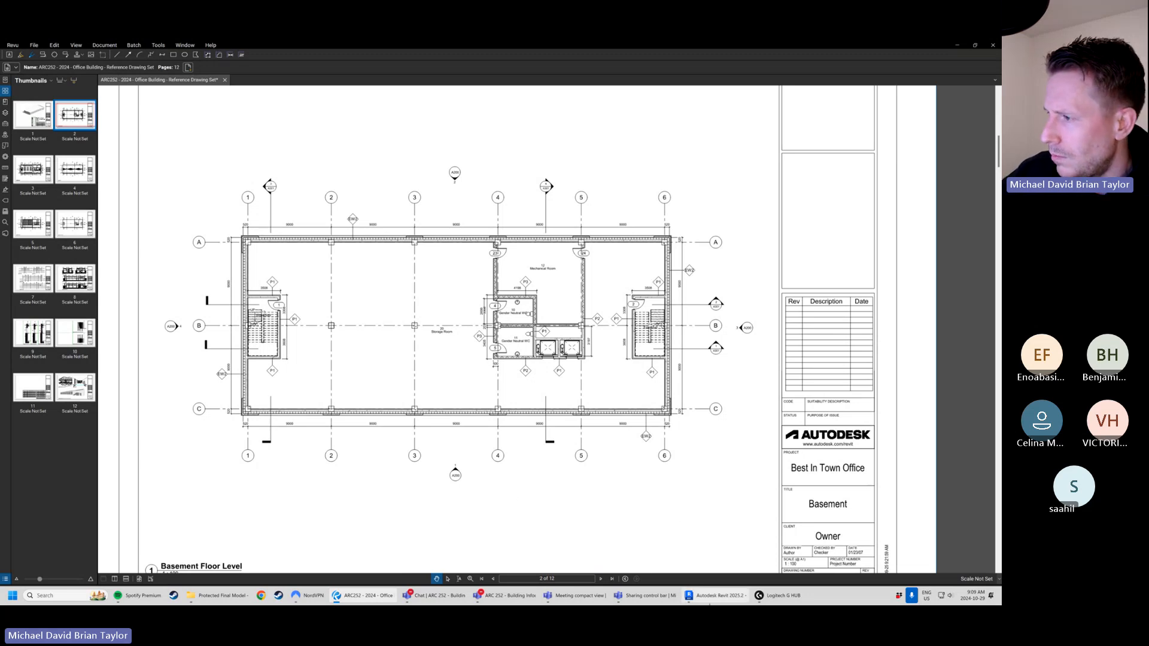
- Switch to Revit, open the Basement Floor Level floor plan, and inspect the building section just north of grid B
left_click(720, 600)
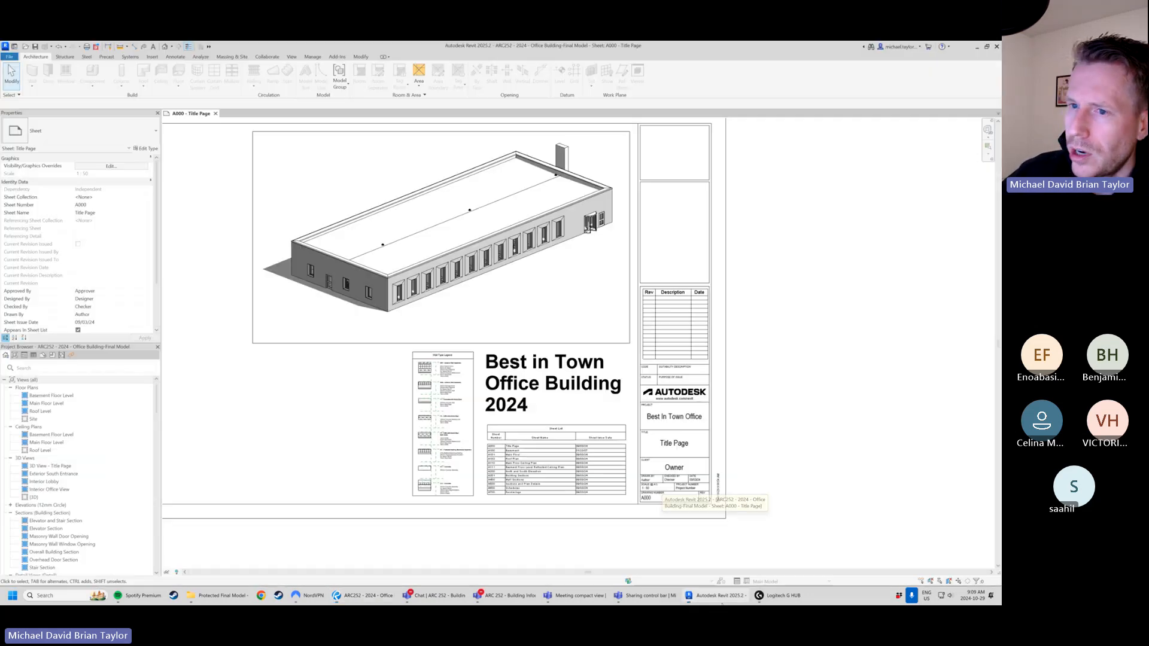
double_click(51, 396)
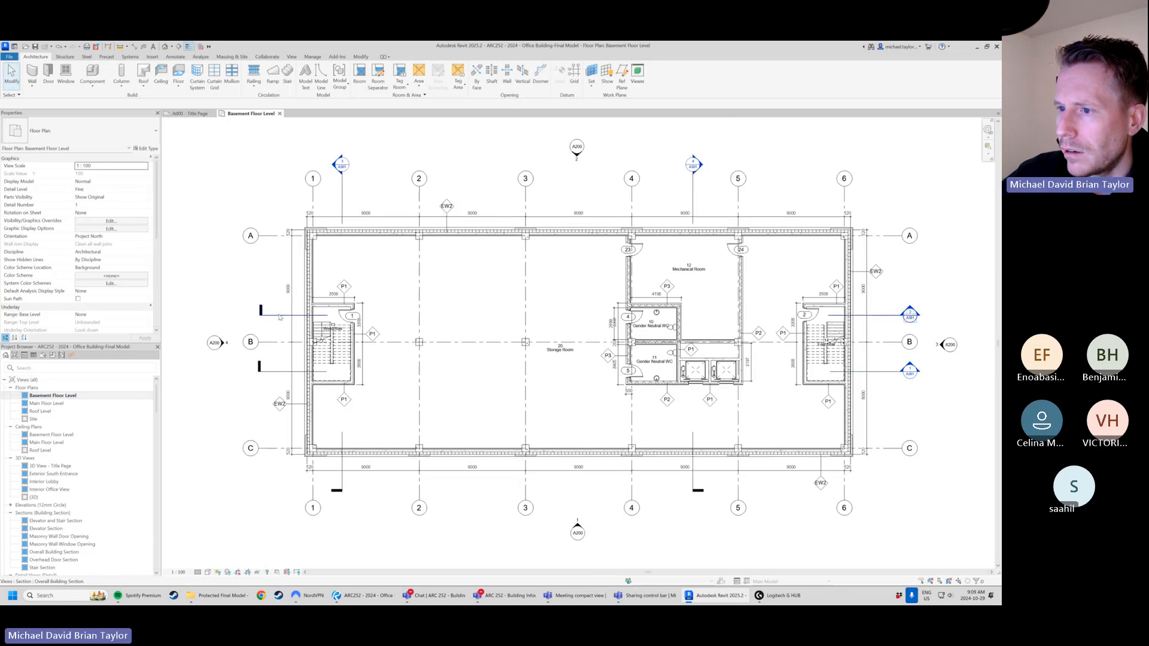
left_click(892, 316)
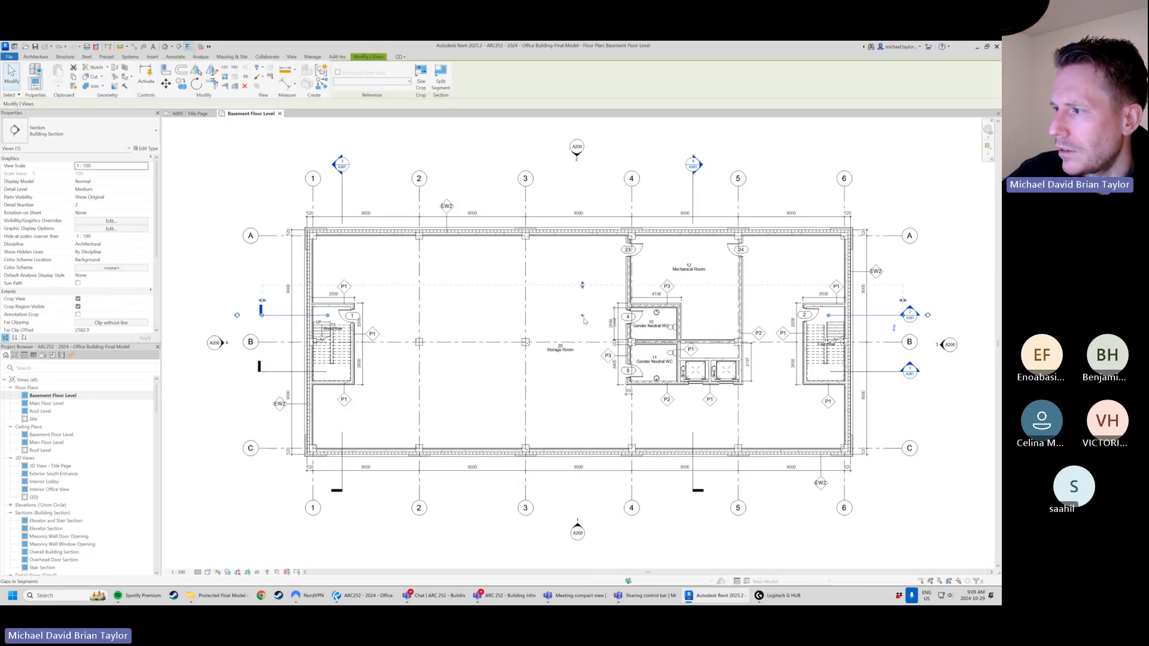
scroll(603, 314, "up", 4)
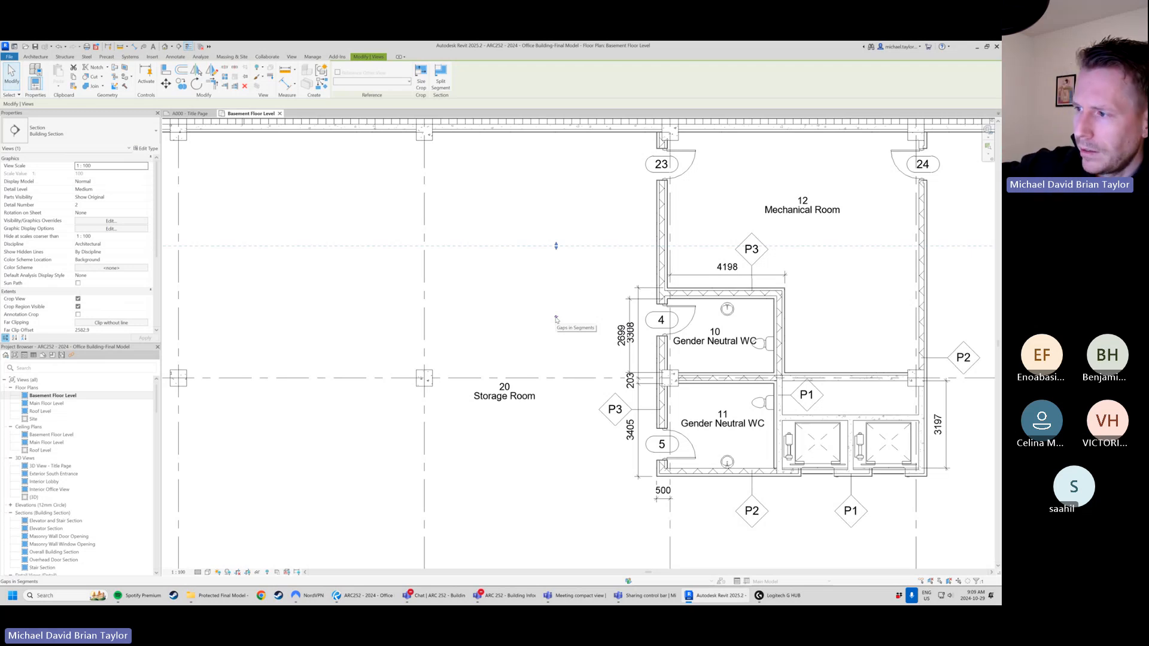
scroll(556, 320, "down", 4)
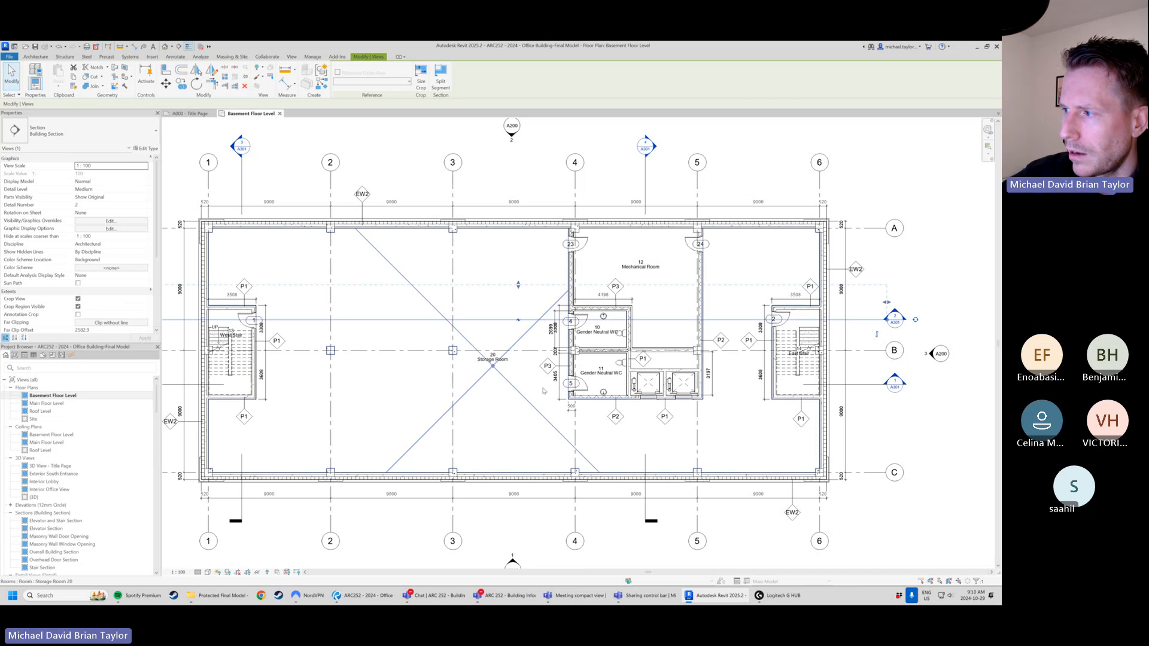
- Inspect the building section south of grid B and the outer dimension string beside the two gender neutral WCs
scroll(557, 360, "down", 1)
left_click(543, 205)
scroll(445, 274, "down", 1)
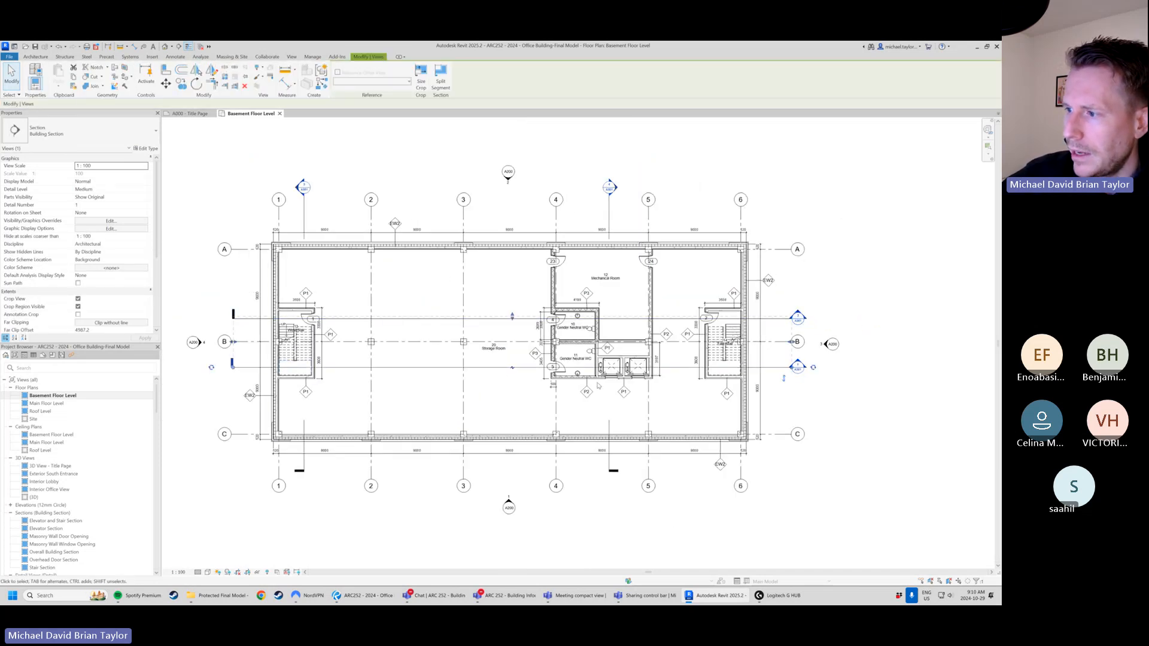
scroll(596, 381, "up", 3)
middle_click_drag(497, 250, 474, 278)
scroll(472, 250, "up", 2)
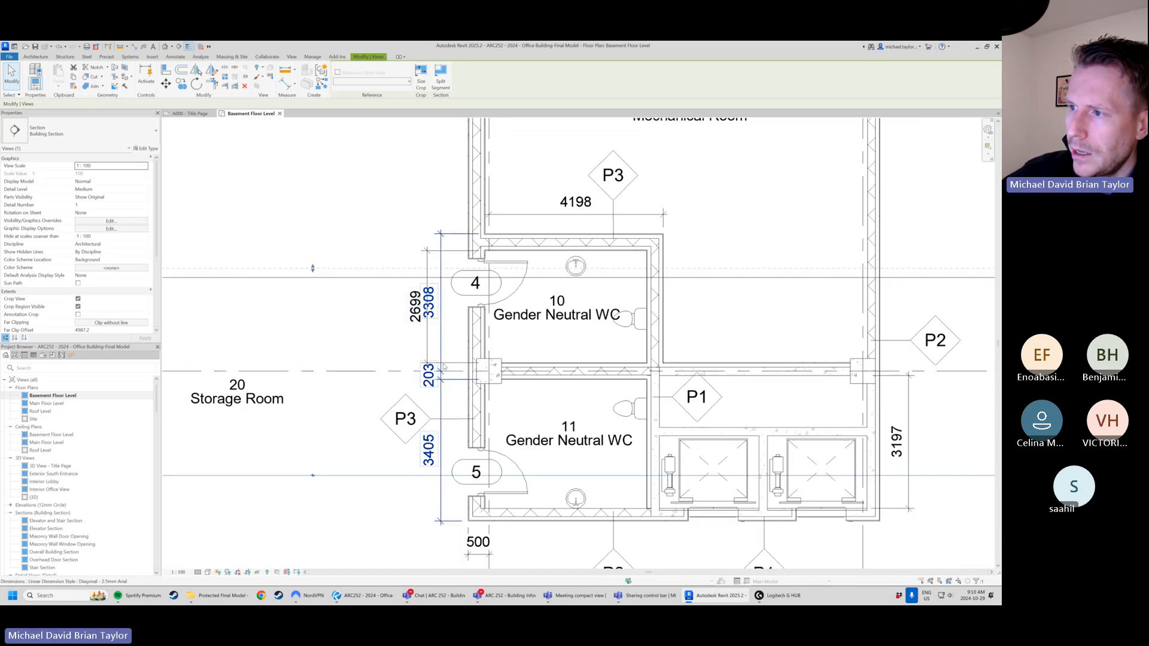
left_click(441, 336)
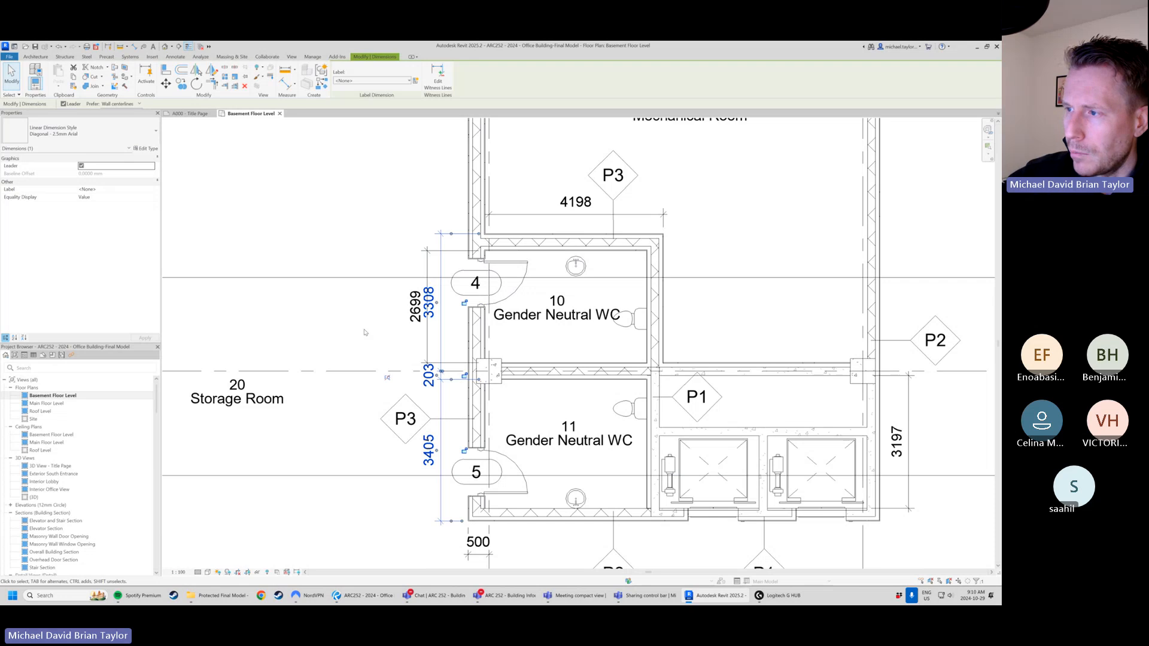
- Select the building sections north and south of grid B in turn to compare their extents, and clear the selection
left_click(362, 278)
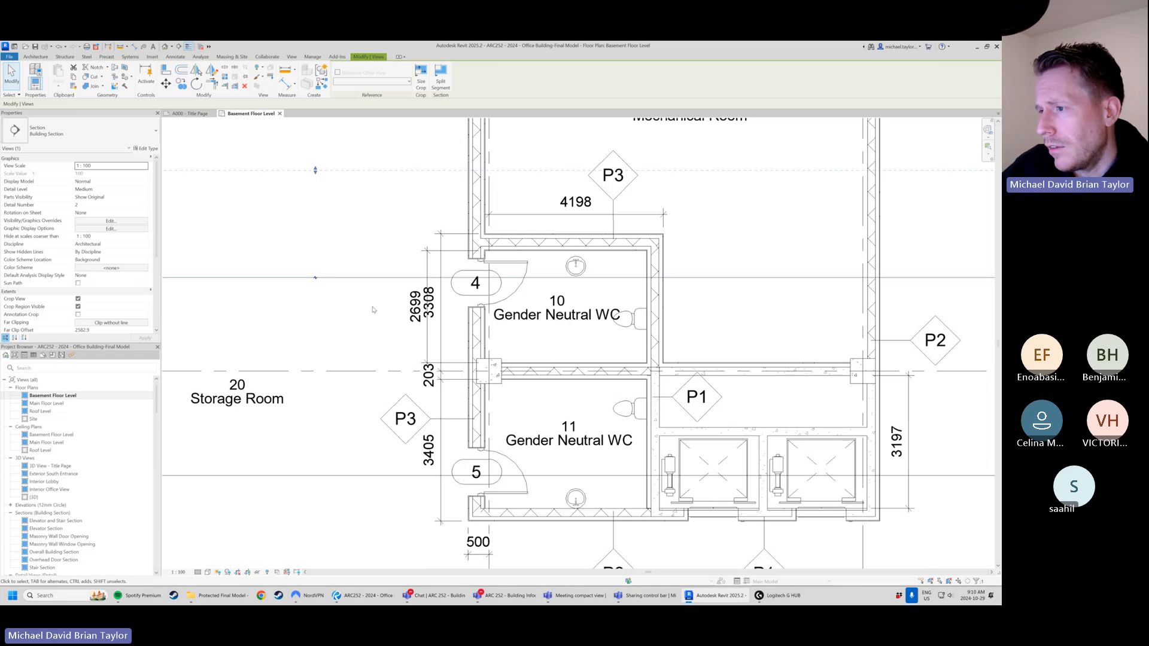
scroll(381, 308, "down", 2)
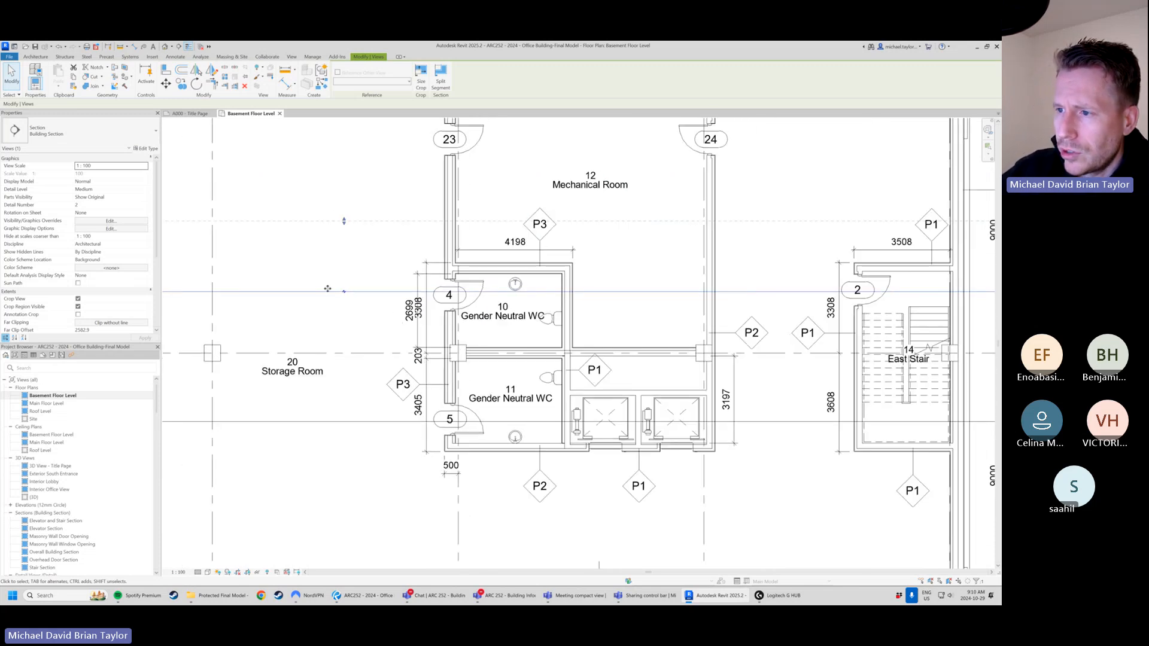
key("Escape")
left_click(347, 292)
scroll(515, 287, "down", 3)
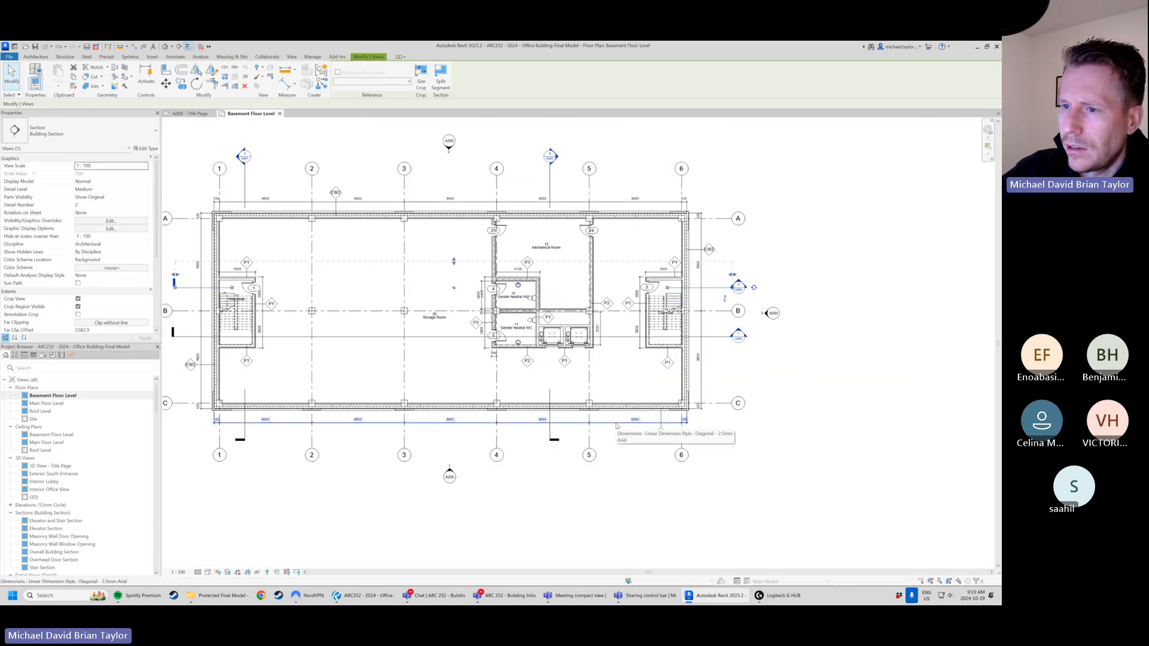
left_click(455, 337)
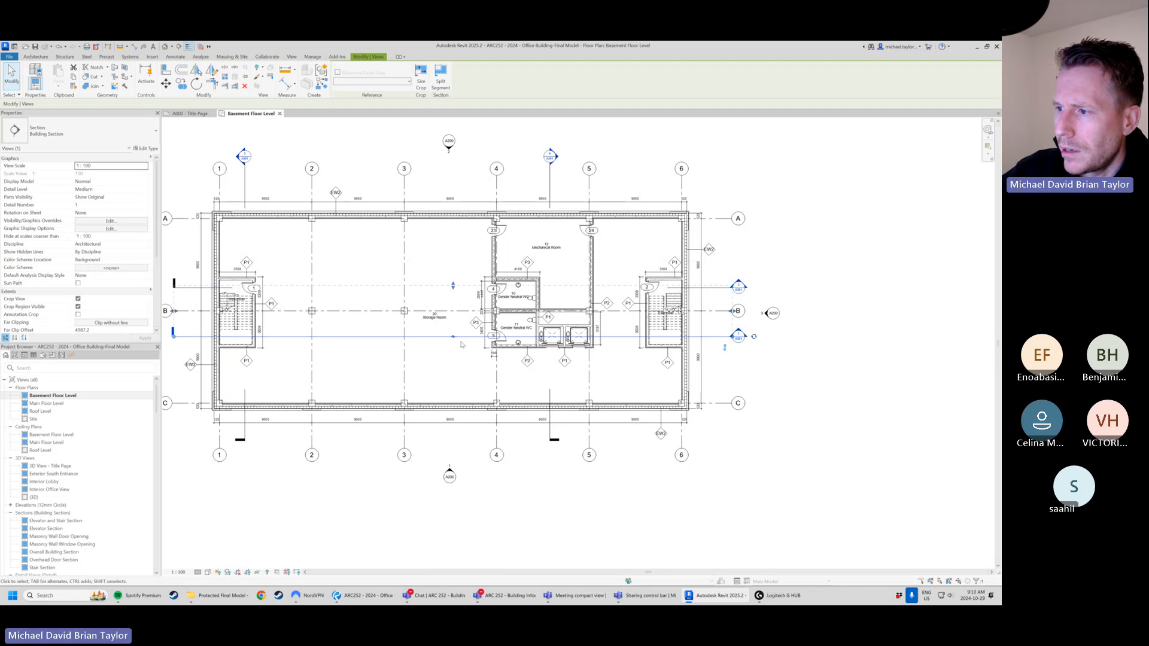
left_click(467, 382)
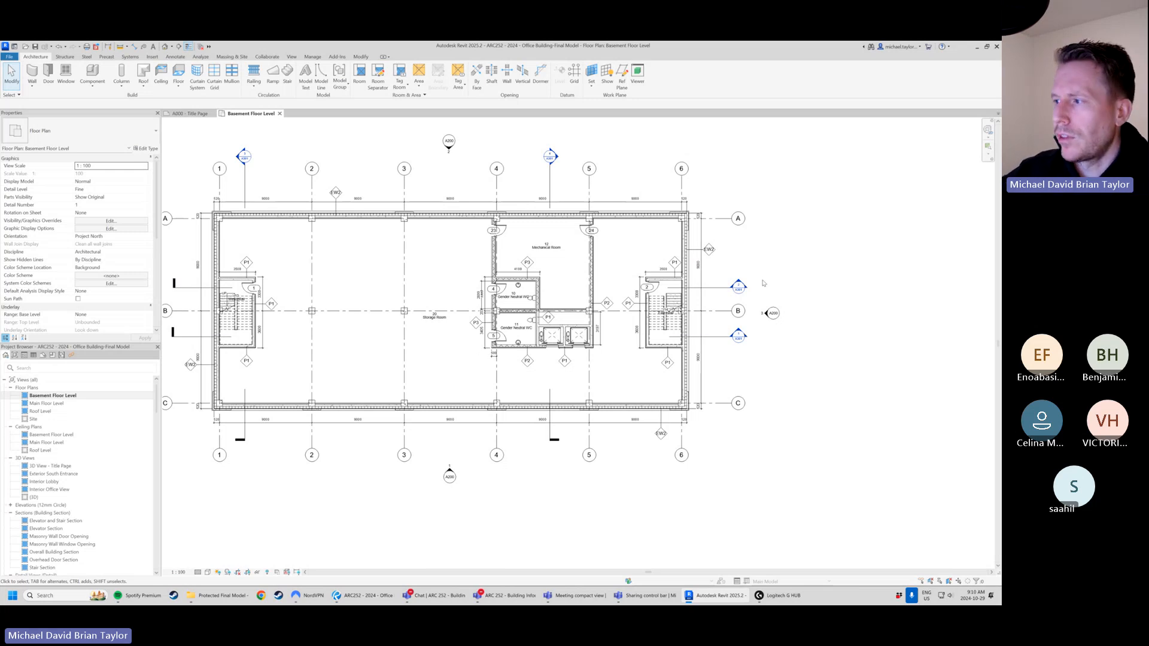
- Try stretching the west segment of the building section line just north of grid B, and clear the selection
left_click(711, 290)
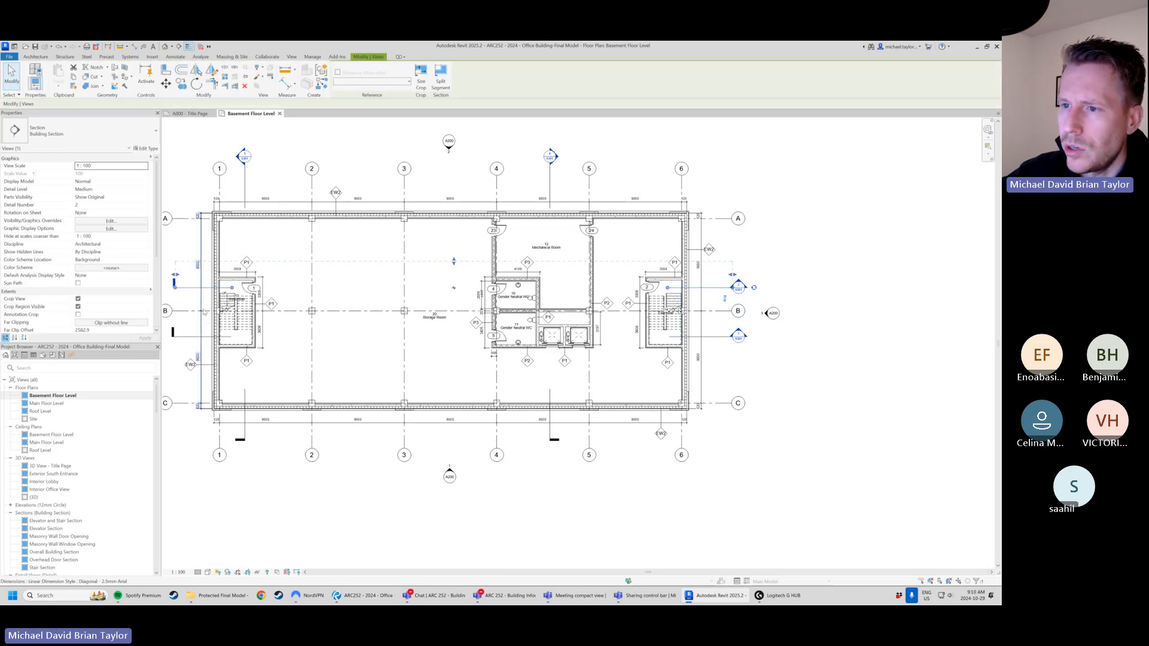
mouse_move(232, 288)
left_mouse_down()
mouse_move(245, 289)
mouse_move(231, 289)
left_mouse_up()
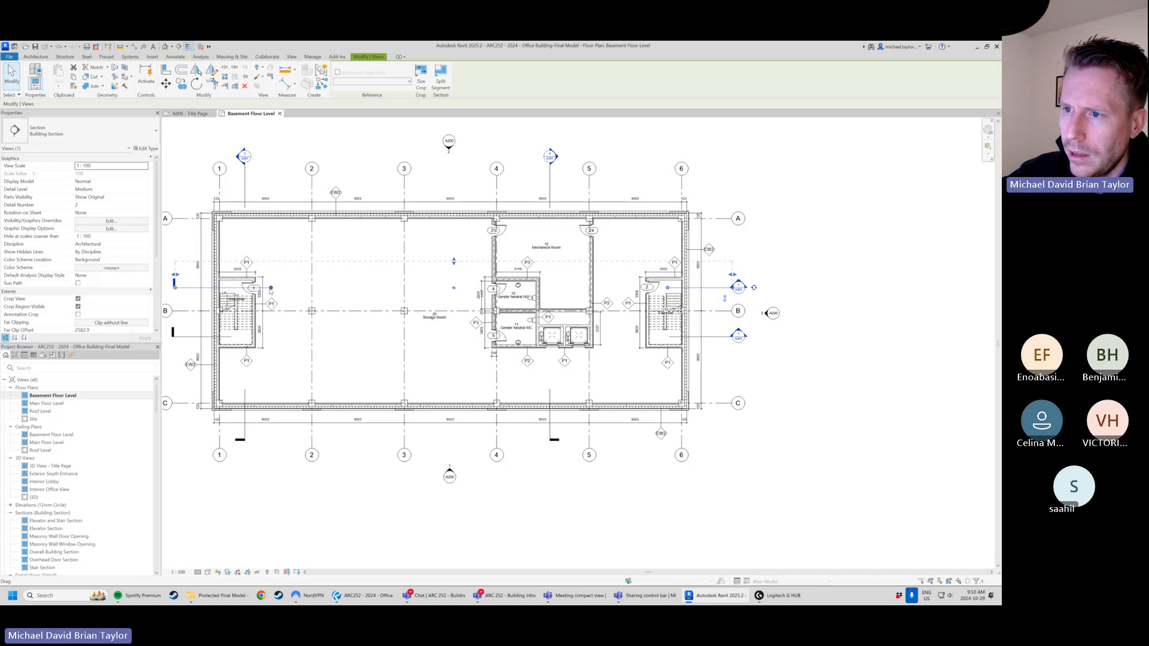
left_click_drag(667, 287, 672, 338)
left_click(779, 390)
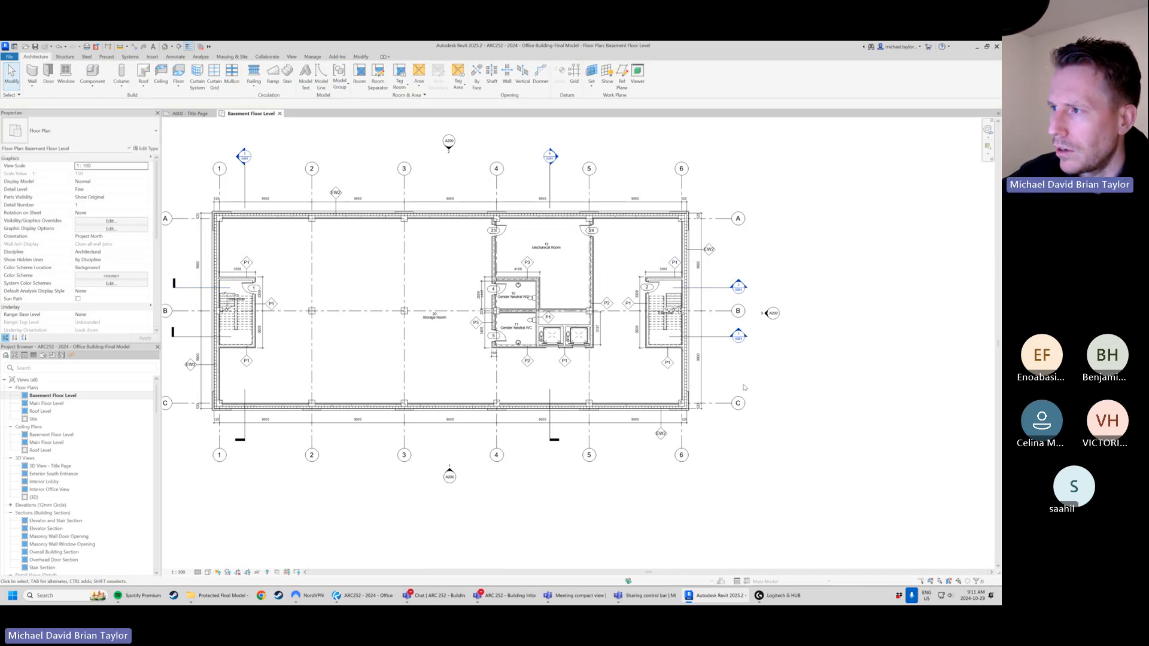
- Open the Main Floor Level floor plan and compare the building section north of grid B with the basement plan, clearing the selection
middle_click_drag(397, 326, 404, 340)
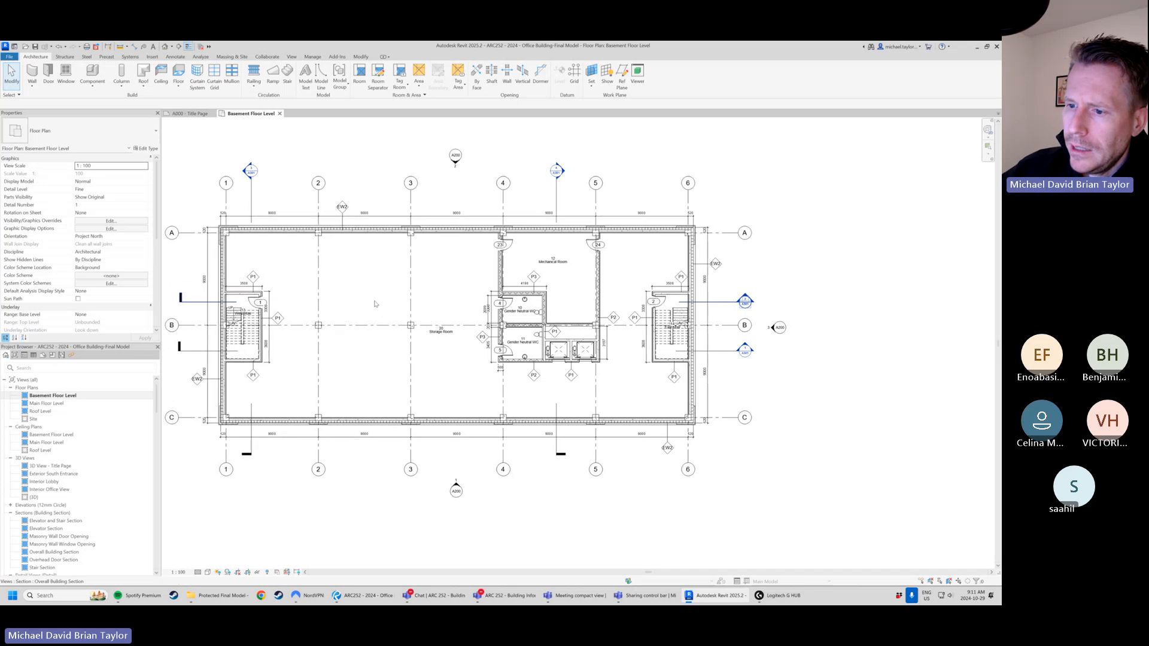
left_click(40, 404)
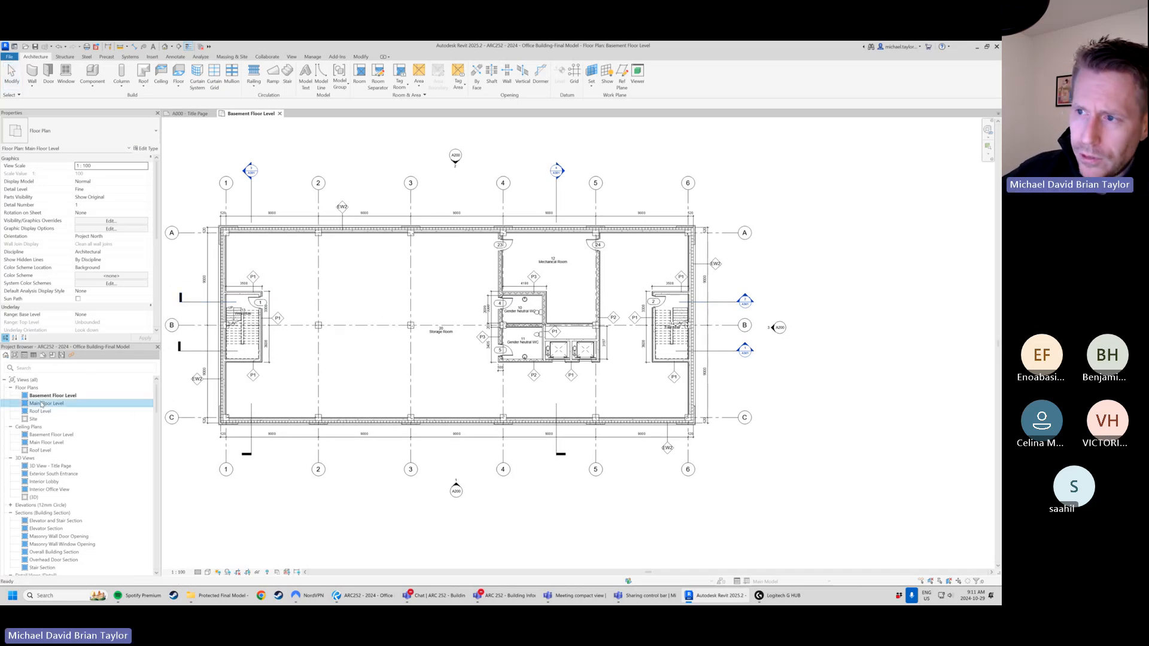
double_click(134, 405)
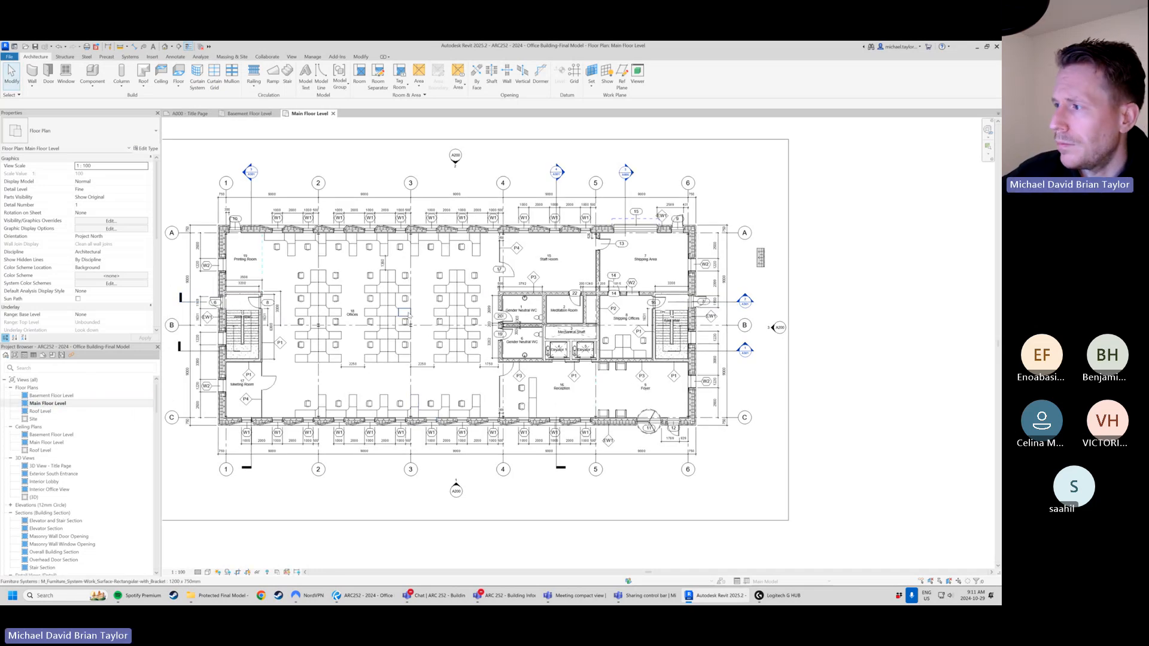
left_click(718, 303)
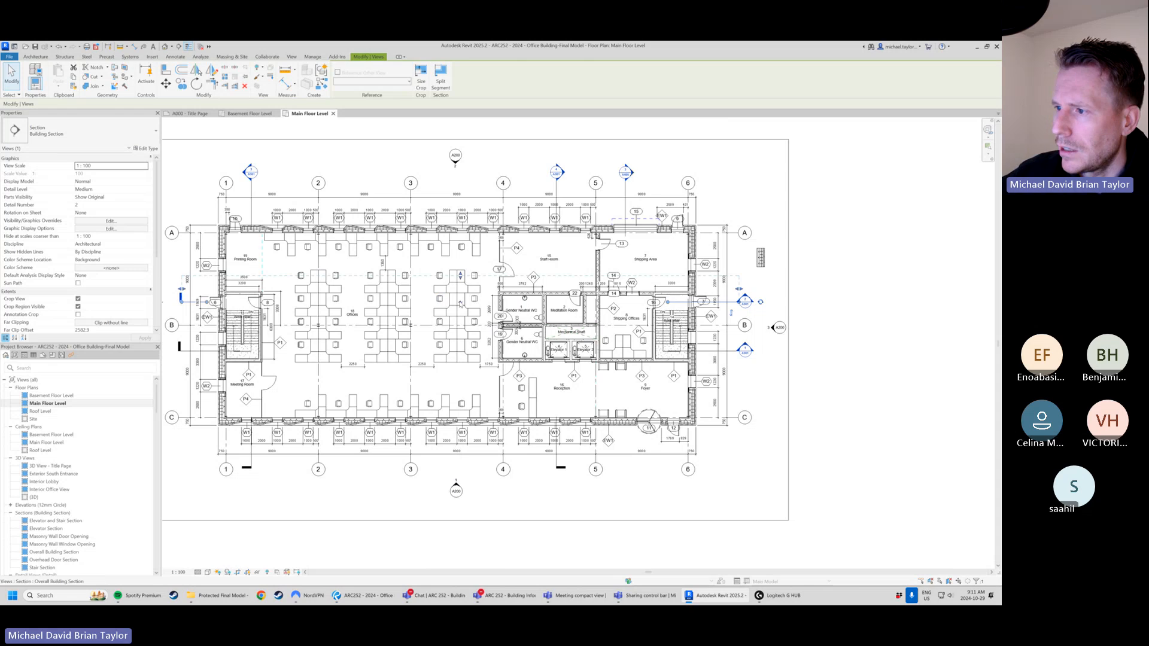
double_click(49, 396)
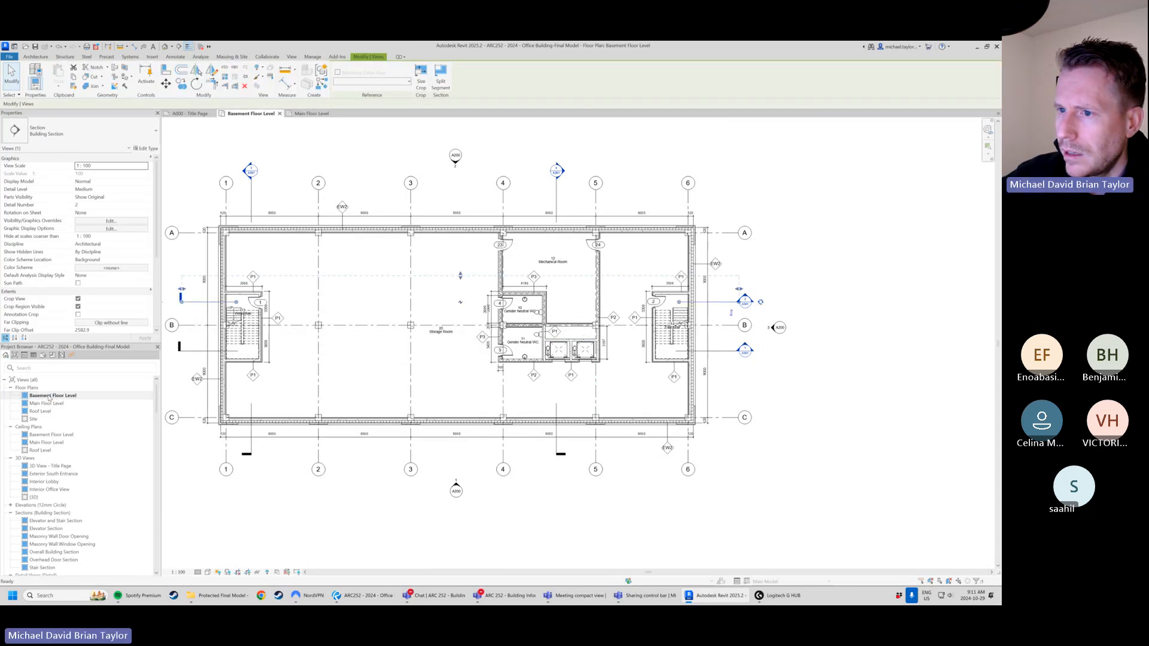
double_click(48, 404)
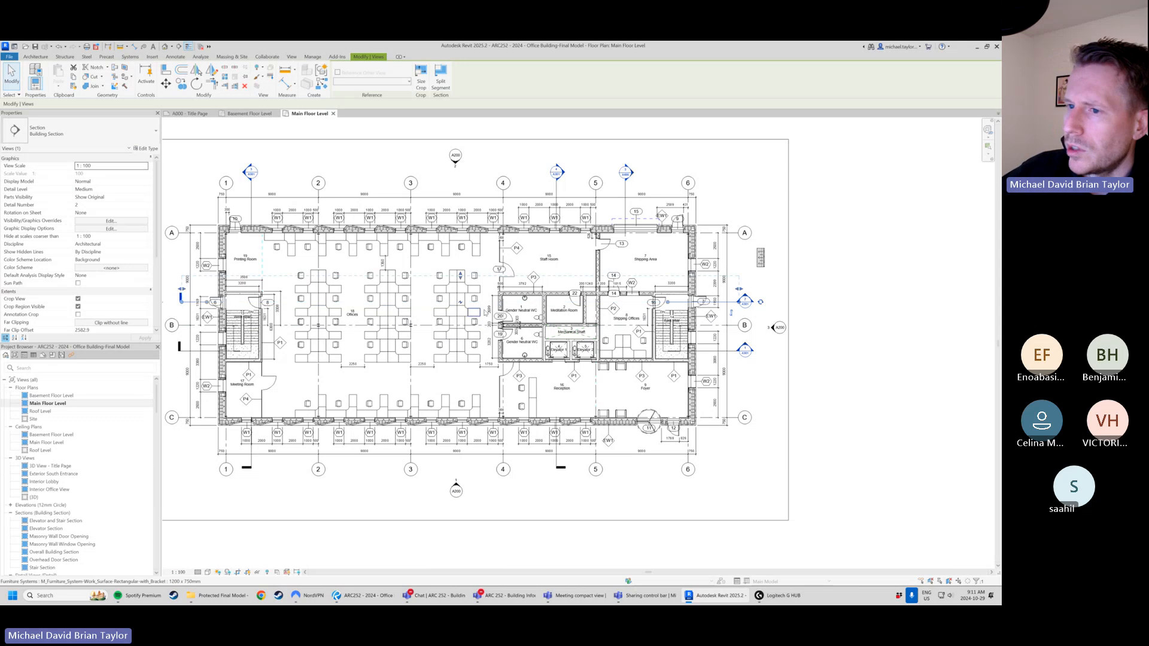
left_click(821, 434)
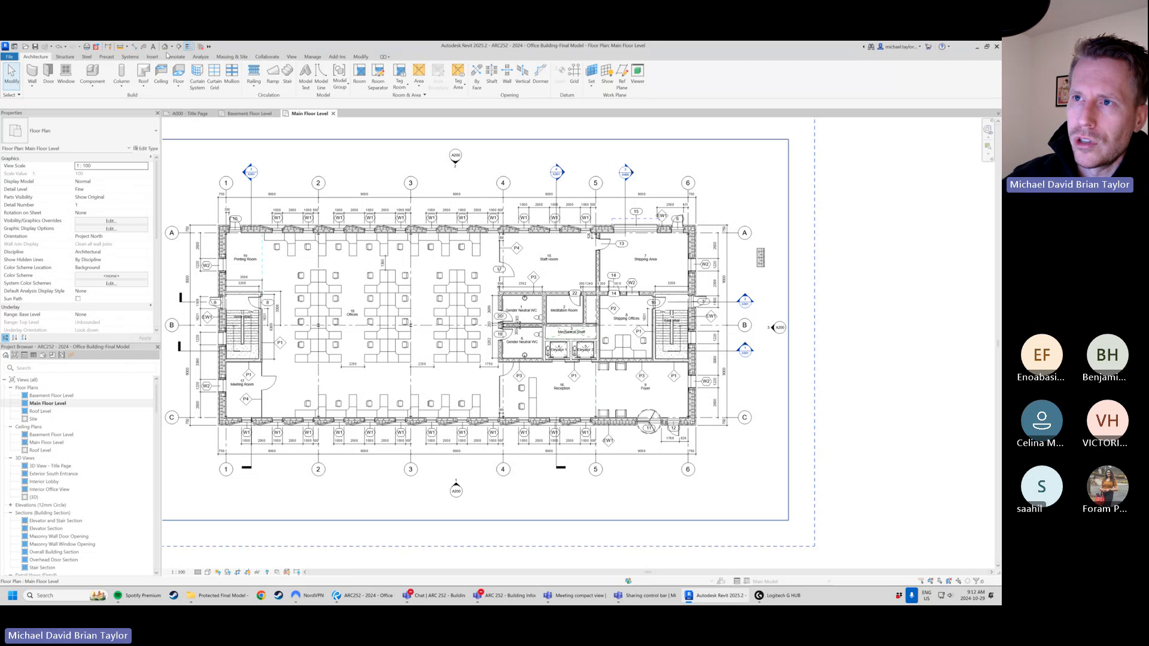
- Open the default 3D view and extend the section box past the cut-away west end so it encloses the whole building
left_click(188, 47)
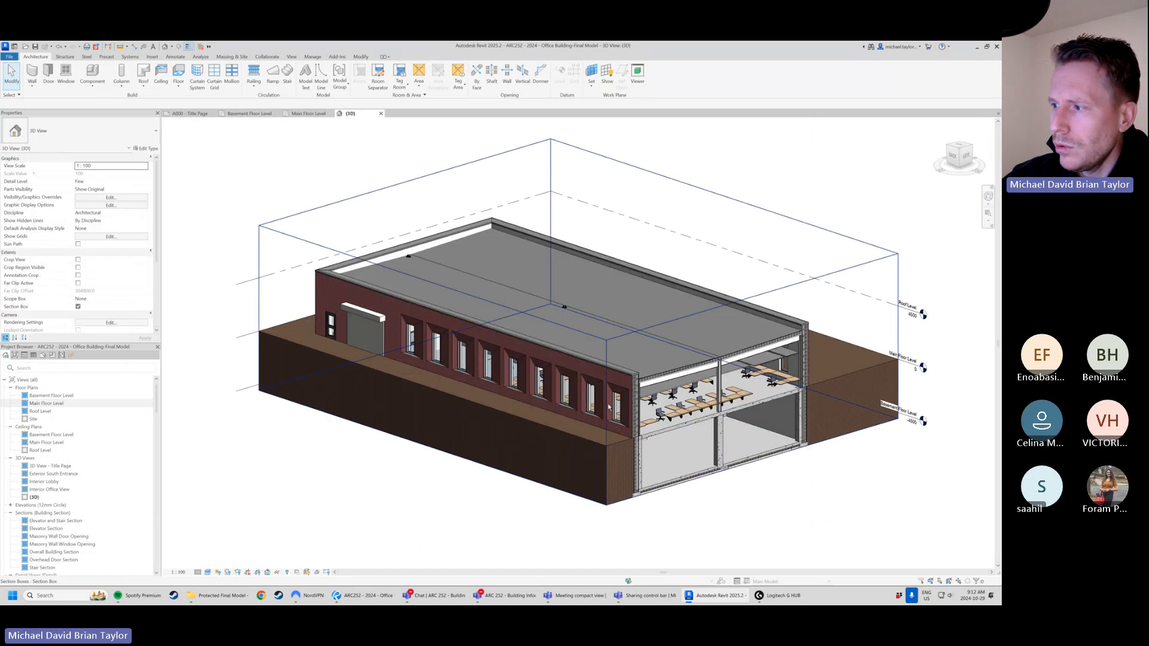
scroll(362, 412, "down", 2)
middle_click_drag(419, 377, 437, 398, "shift")
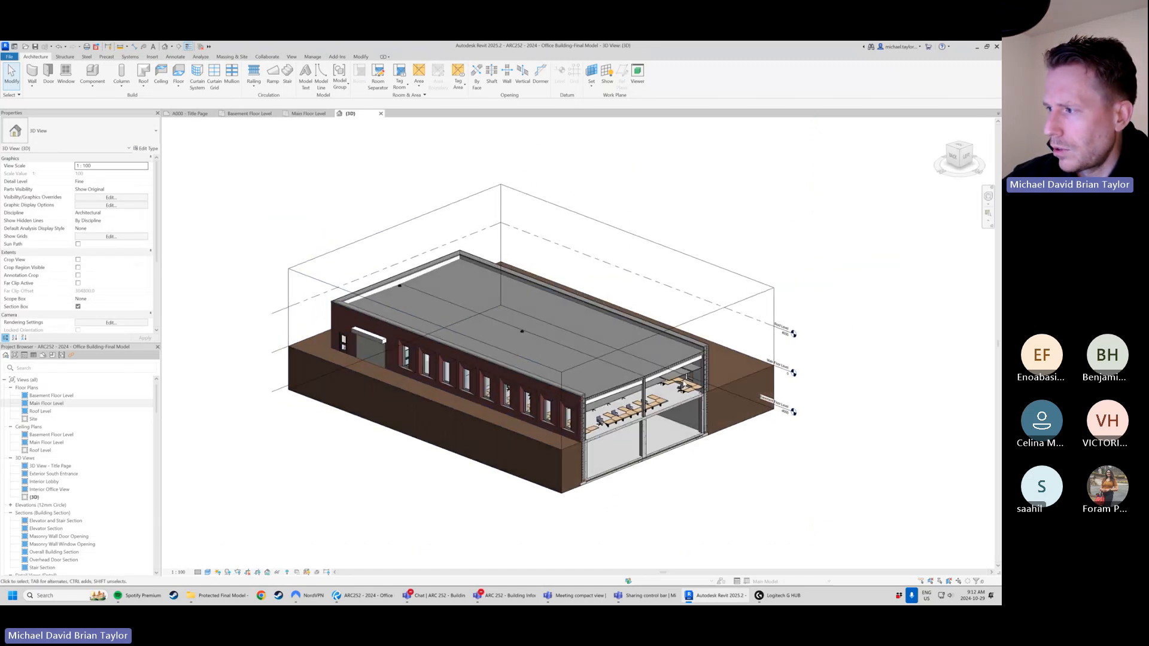
left_click(723, 308)
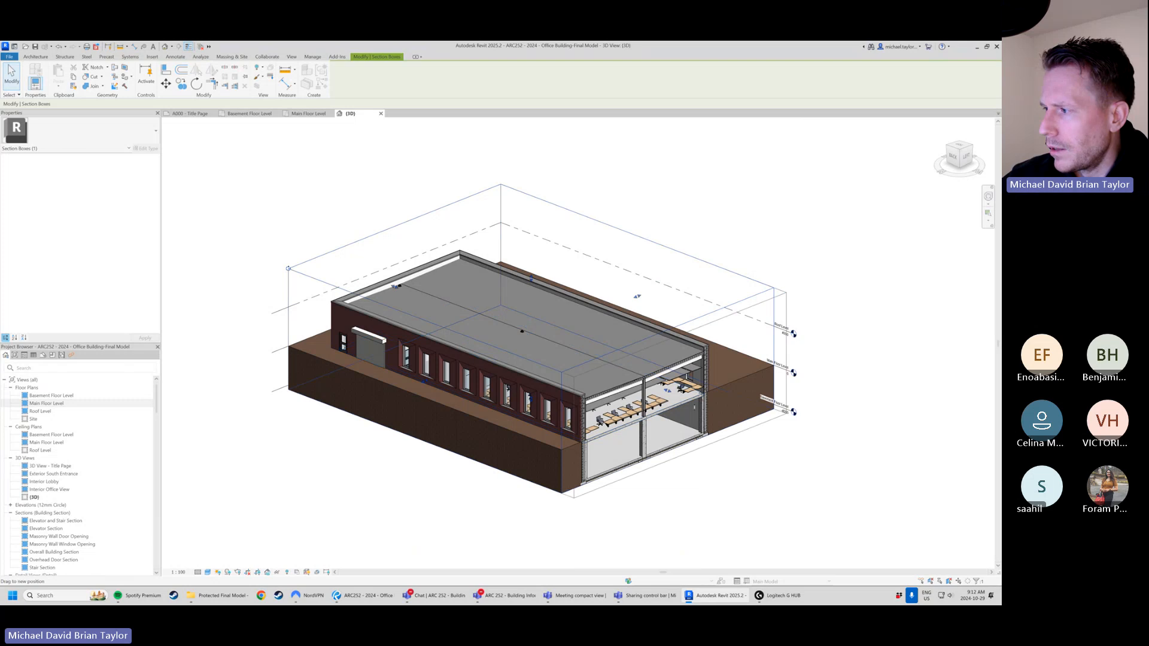
left_click_drag(723, 307, 781, 448)
key("Escape")
scroll(609, 413, "up", 4)
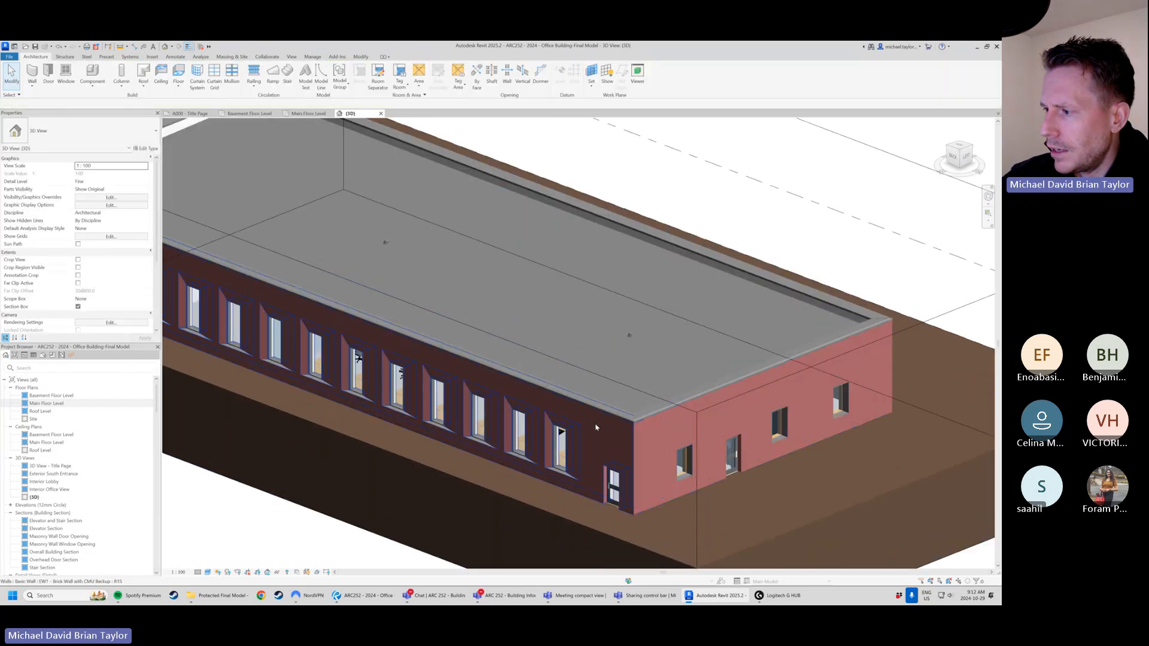
- Inspect the cornice wall sweep running along the top of the exterior walls, and clear the selection
left_click(609, 413)
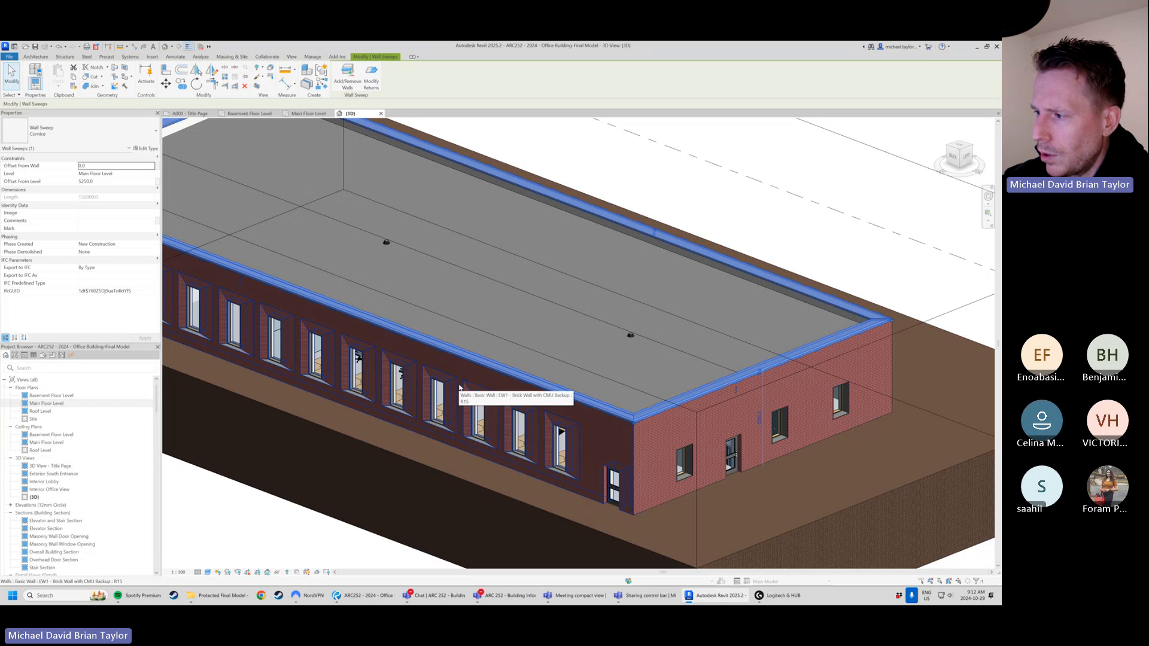
key("Escape")
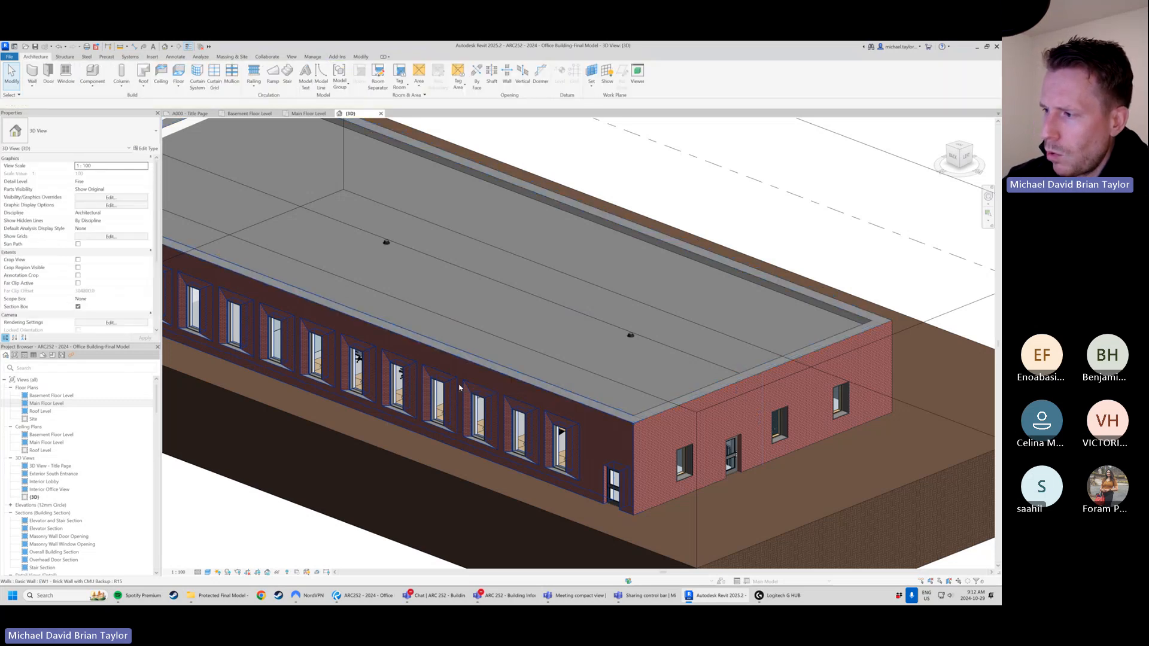
scroll(635, 481, "down", 4)
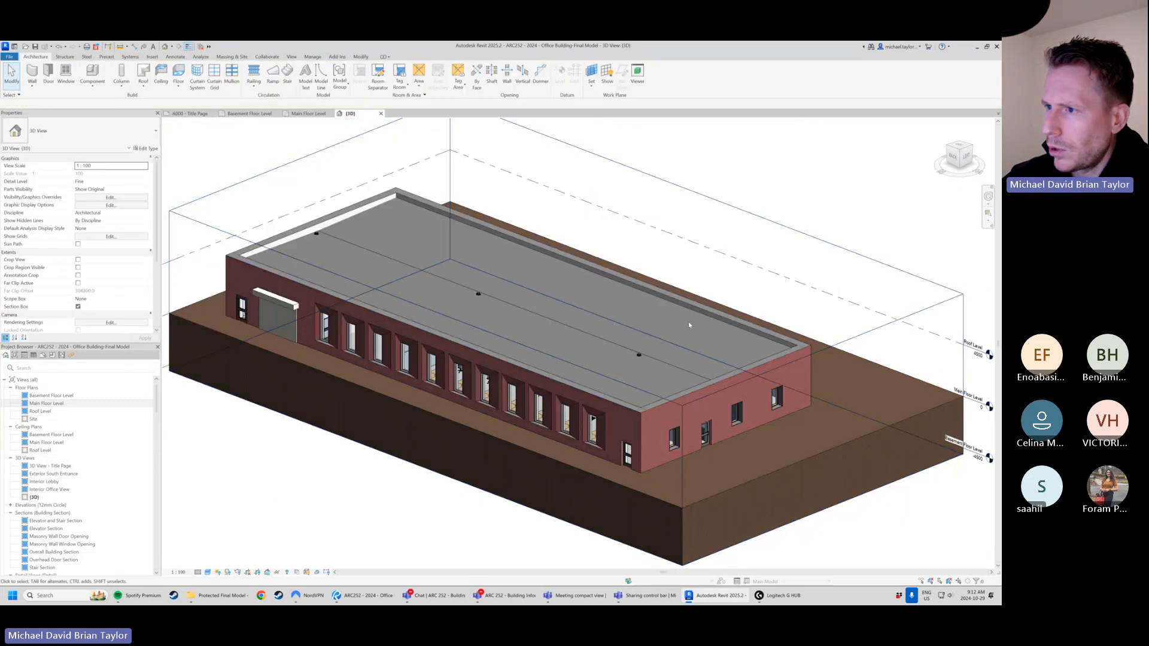
scroll(689, 325, "up", 2)
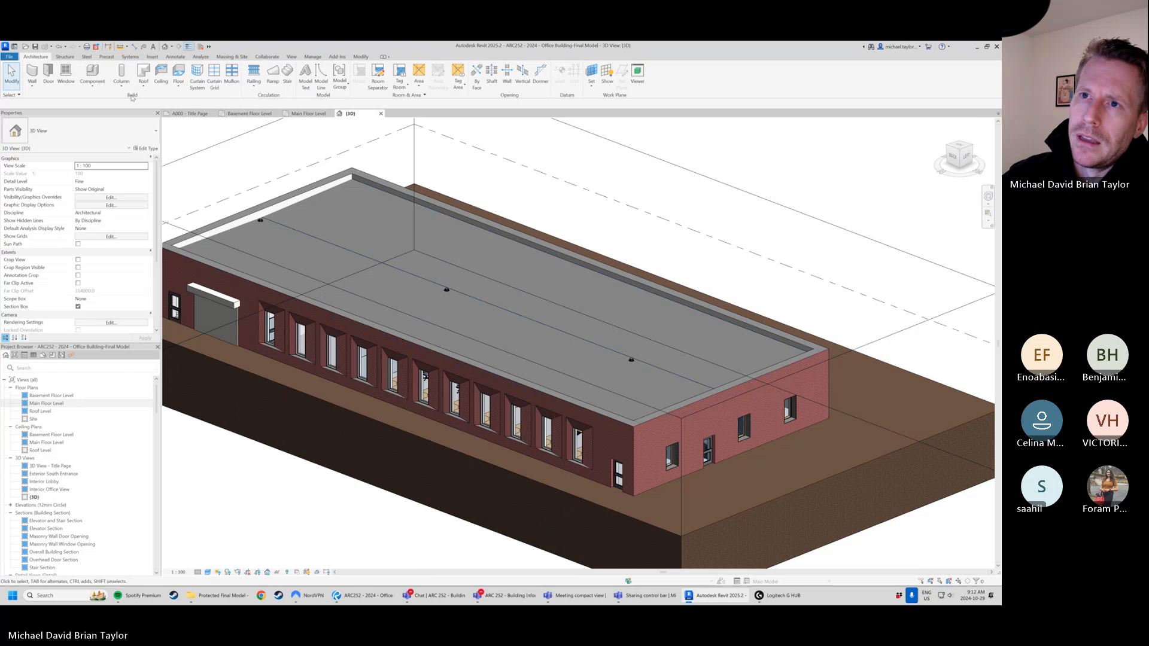
- Place a horizontal Cornice wall sweep along the top of the north and west exterior walls, meeting at their shared corner
left_click(36, 89)
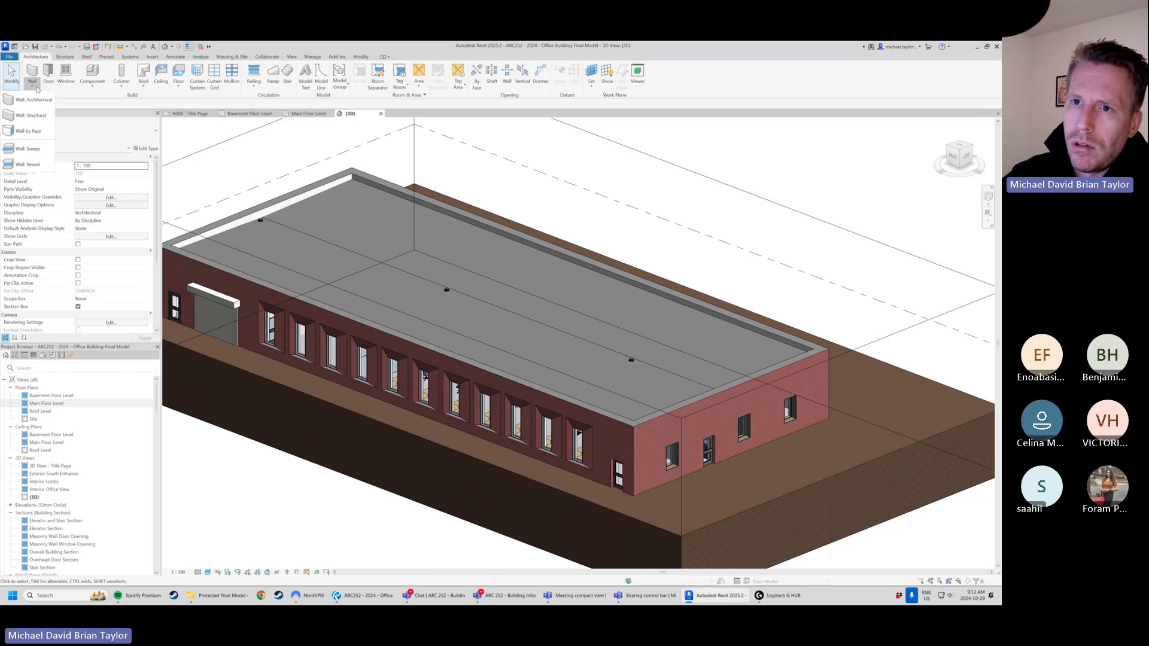
left_click(37, 149)
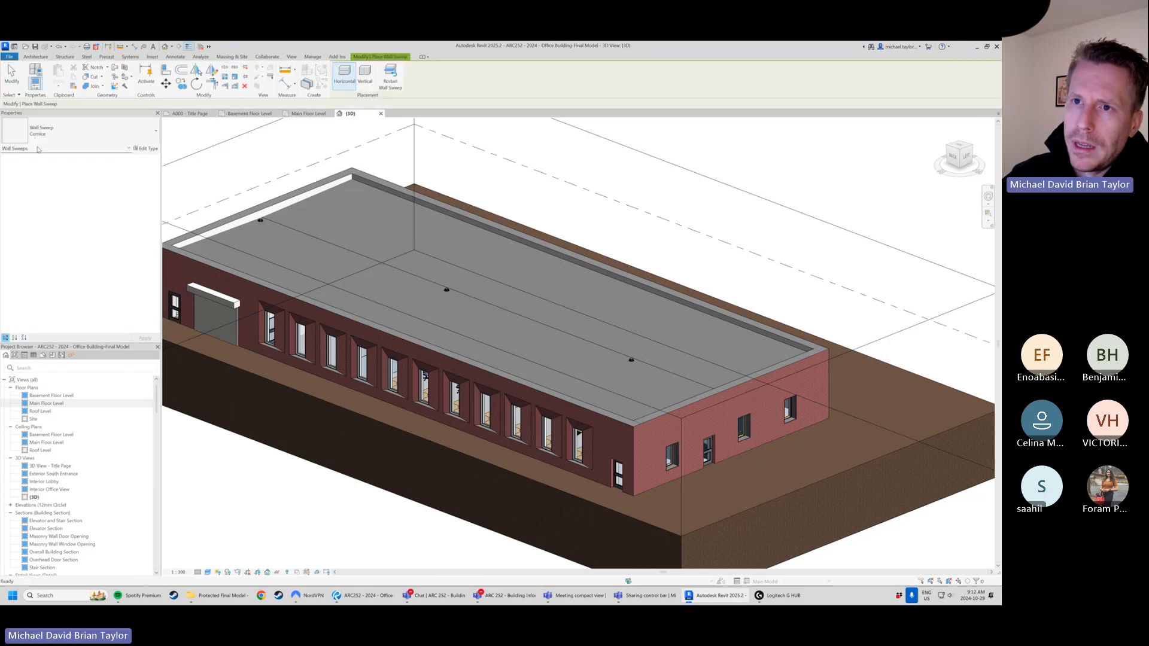
left_click(146, 137)
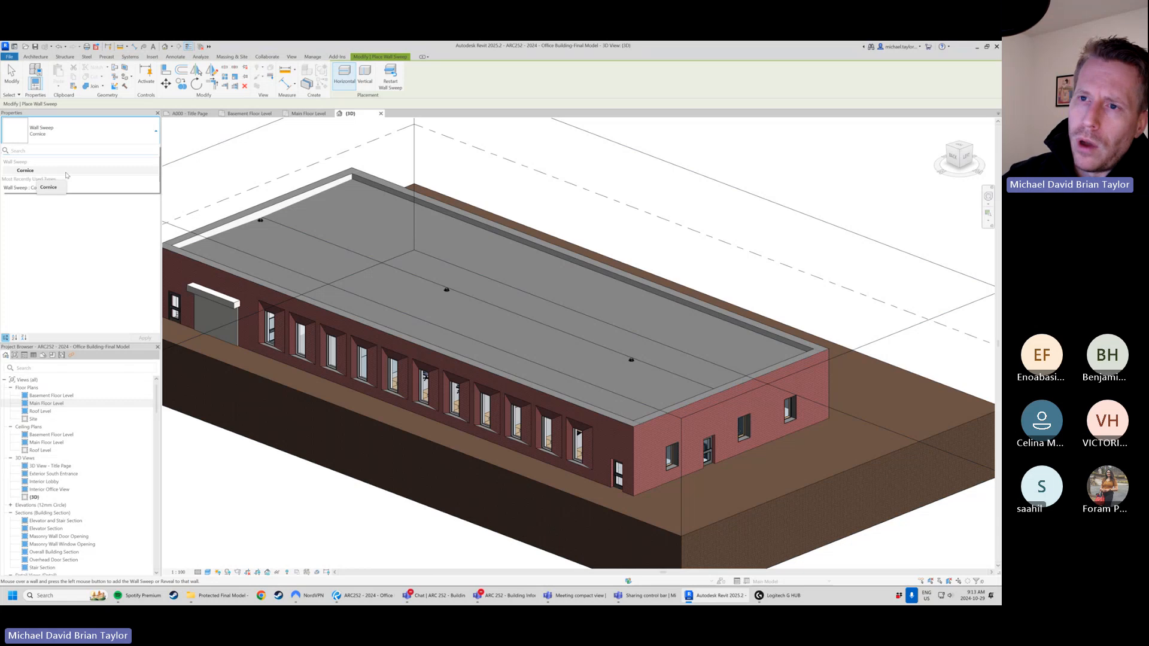
left_click(25, 171)
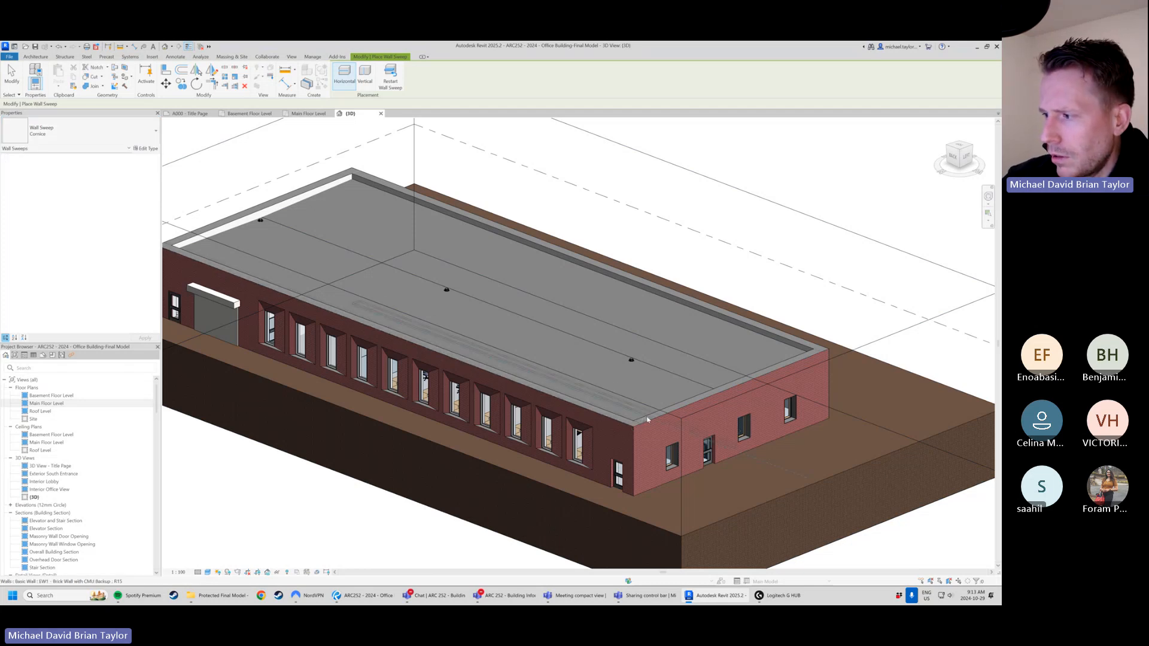
scroll(636, 425, "up", 3)
scroll(638, 423, "up", 3)
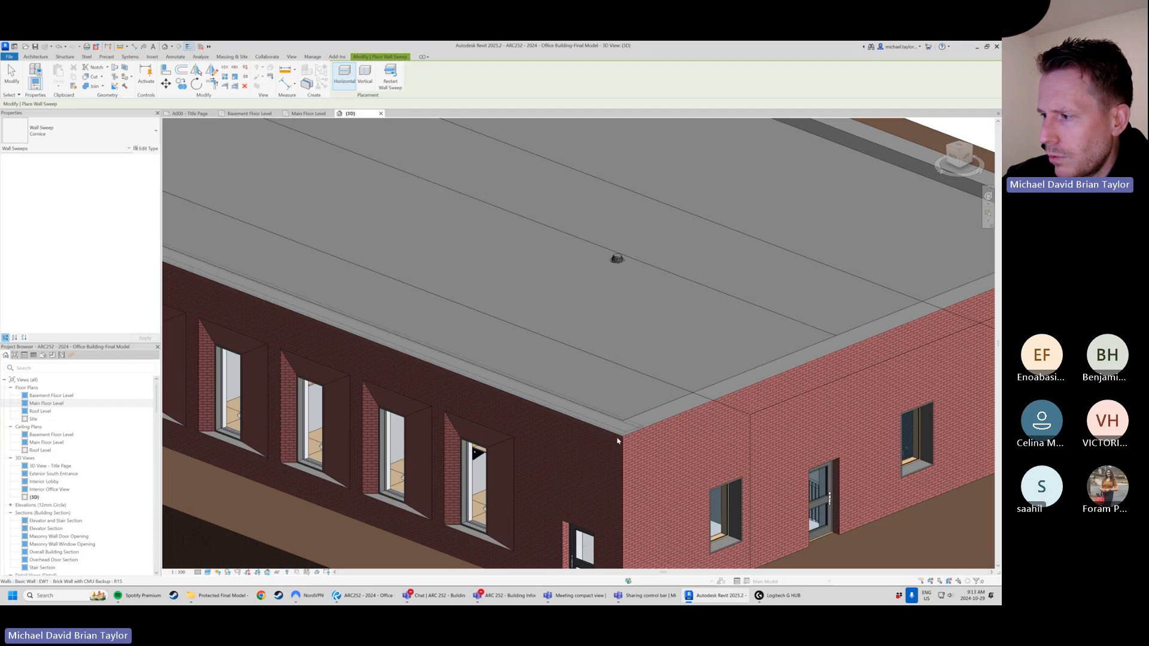
scroll(620, 437, "up", 3)
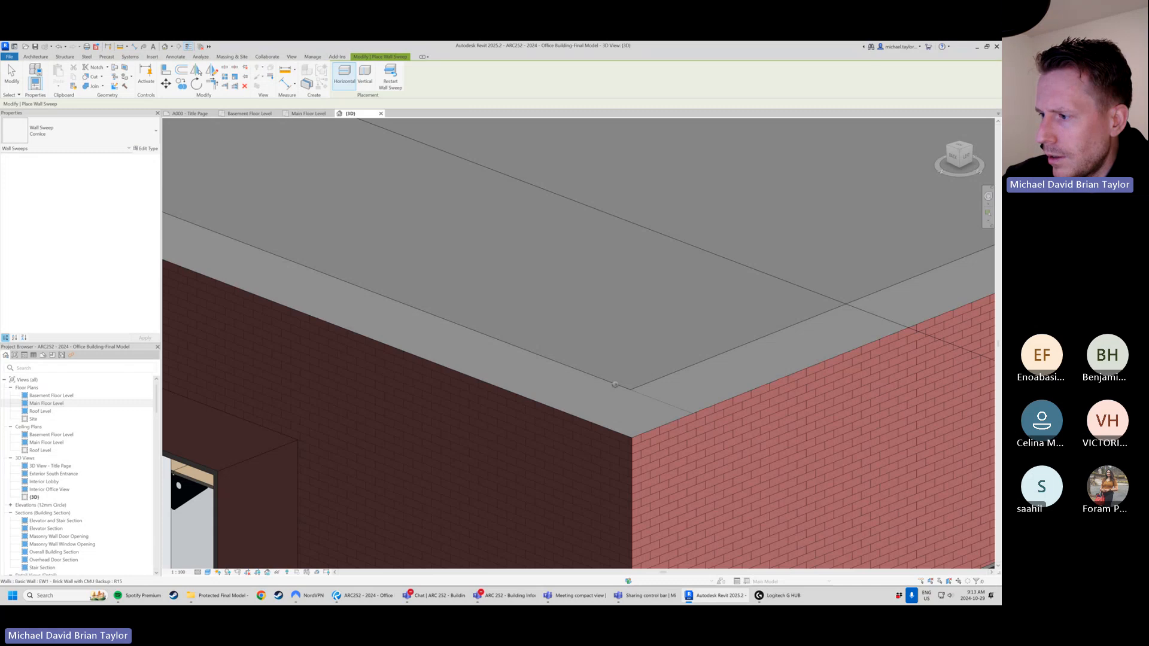
left_click(589, 426)
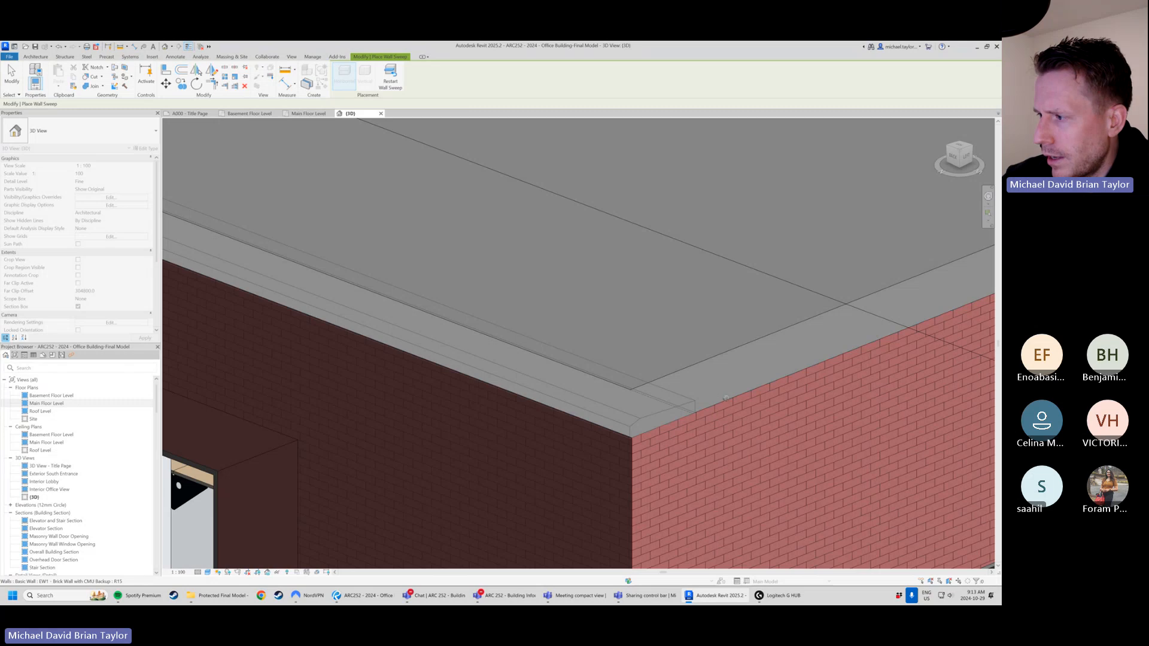
left_click(640, 397)
scroll(683, 400, "up", 3)
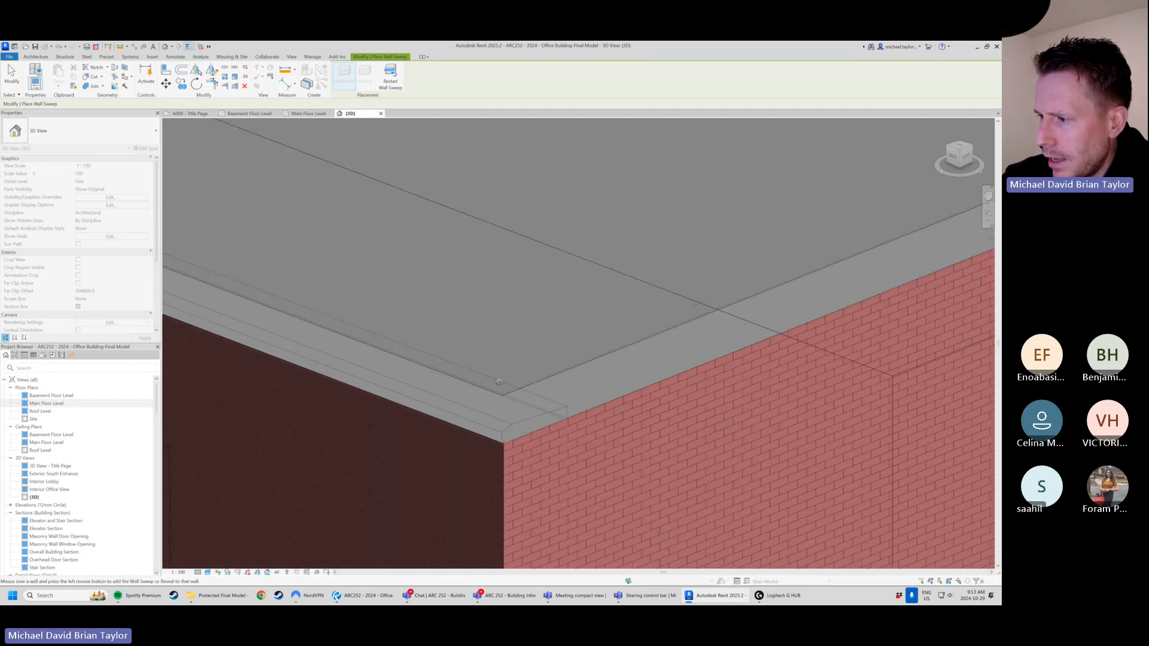
left_click(665, 385)
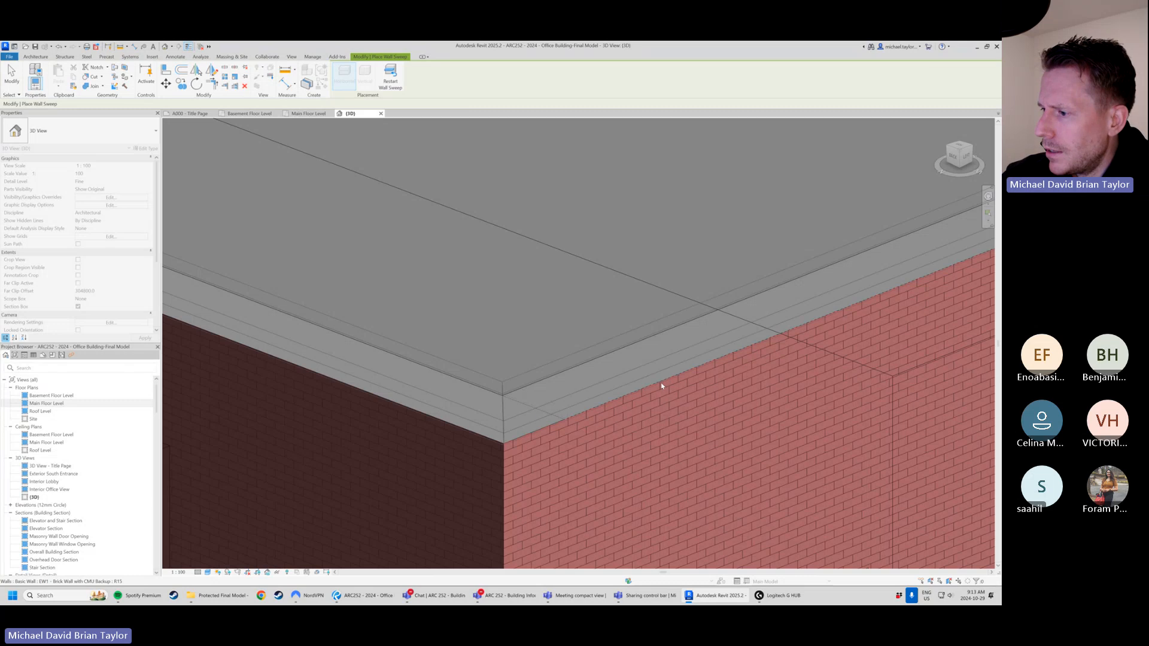
- Continue the Cornice wall sweep around the south and east exterior walls, and finish the Wall Sweep command
scroll(522, 453, "down", 6)
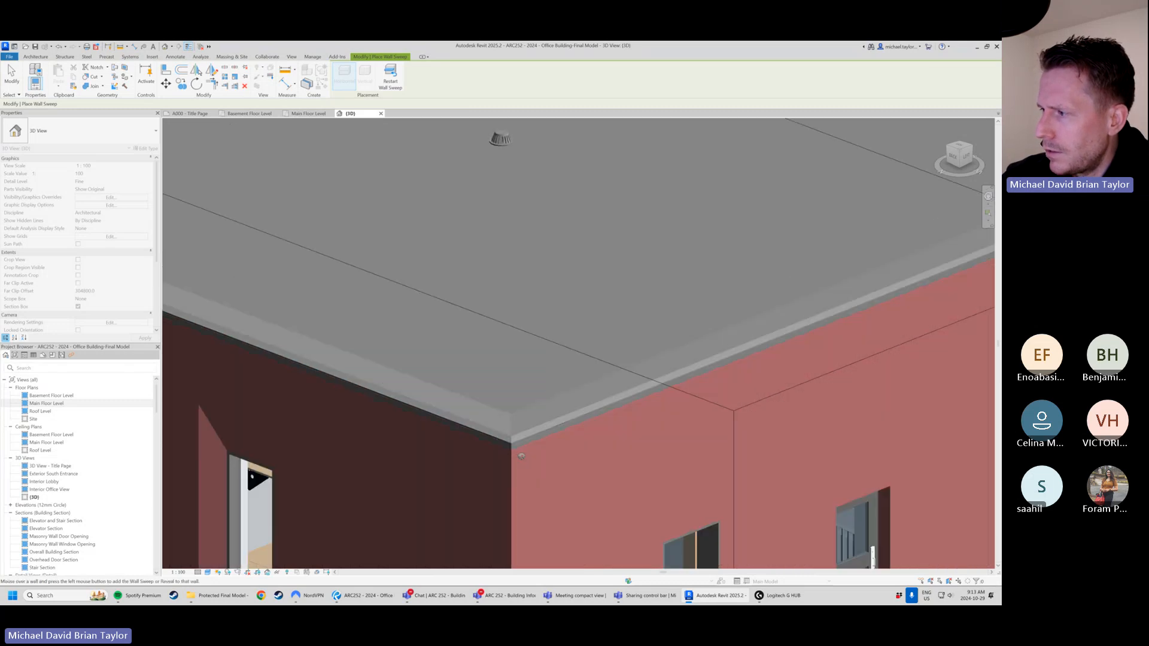
middle_click_drag(719, 386, 503, 414, "shift")
scroll(677, 359, "down", 4)
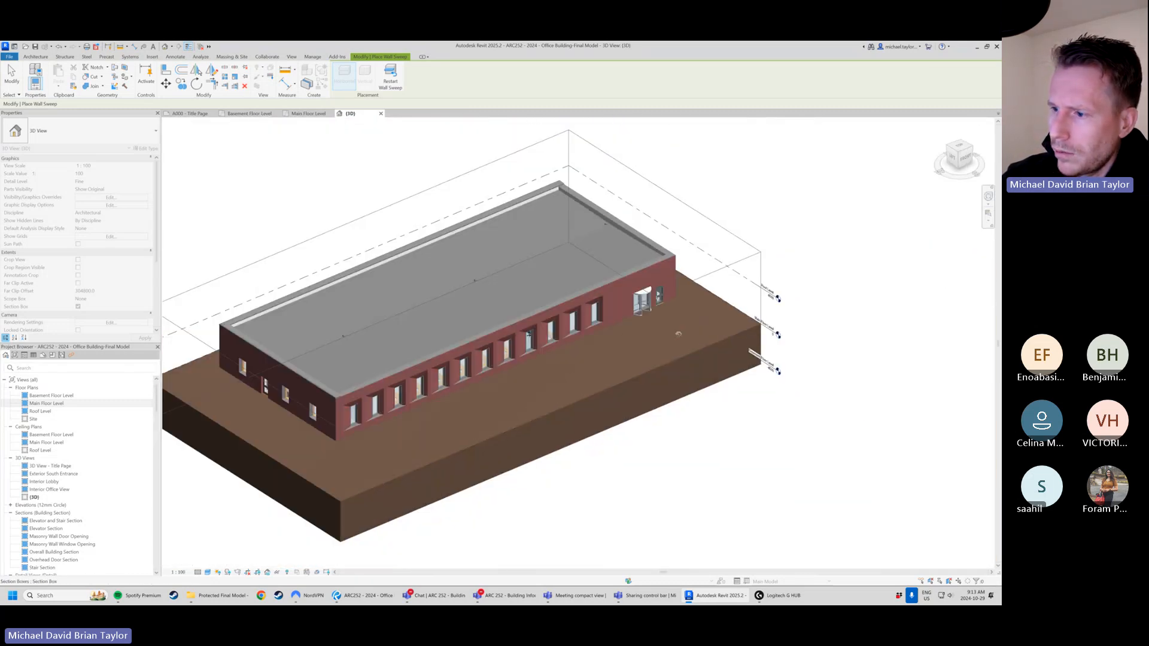
scroll(344, 398, "up", 5)
scroll(266, 371, "up", 2)
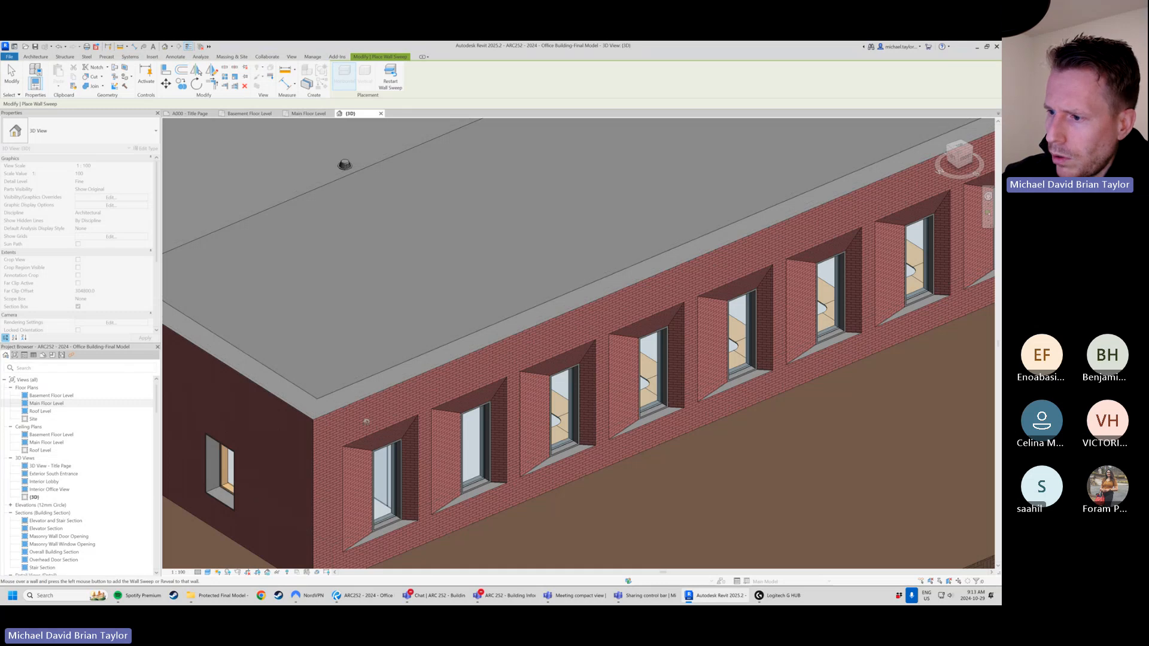
scroll(343, 426, "down", 5)
middle_click_drag(625, 325, 754, 329, "shift")
scroll(772, 330, "up", 4)
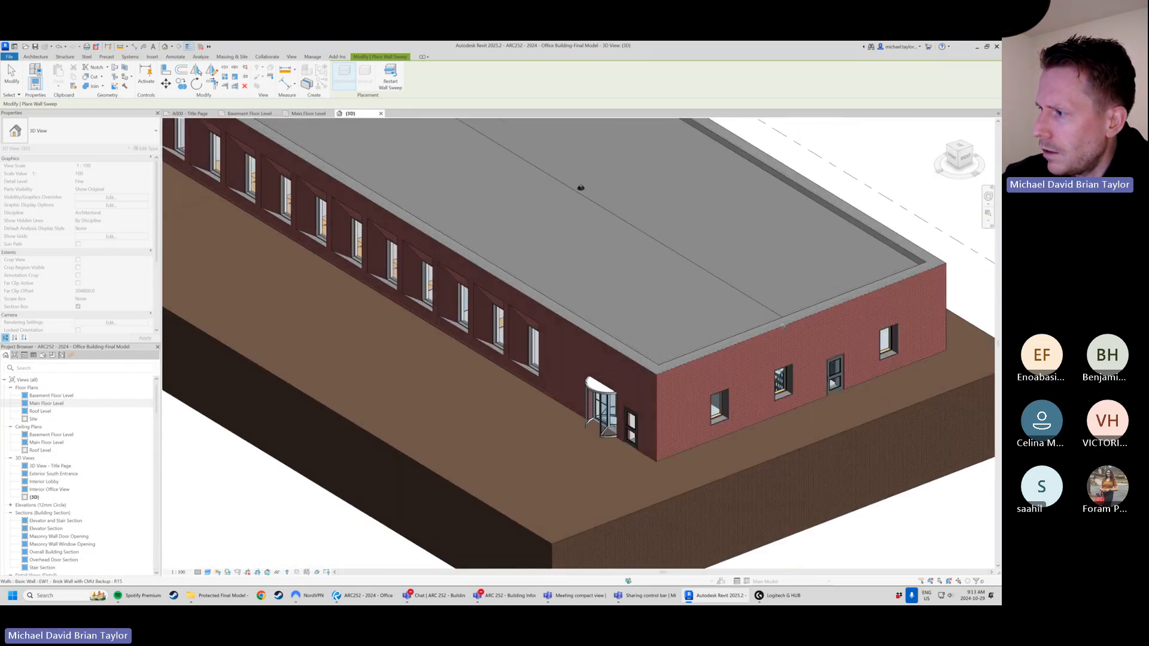
scroll(388, 374, "down", 3)
key("Escape")
key("Escape")
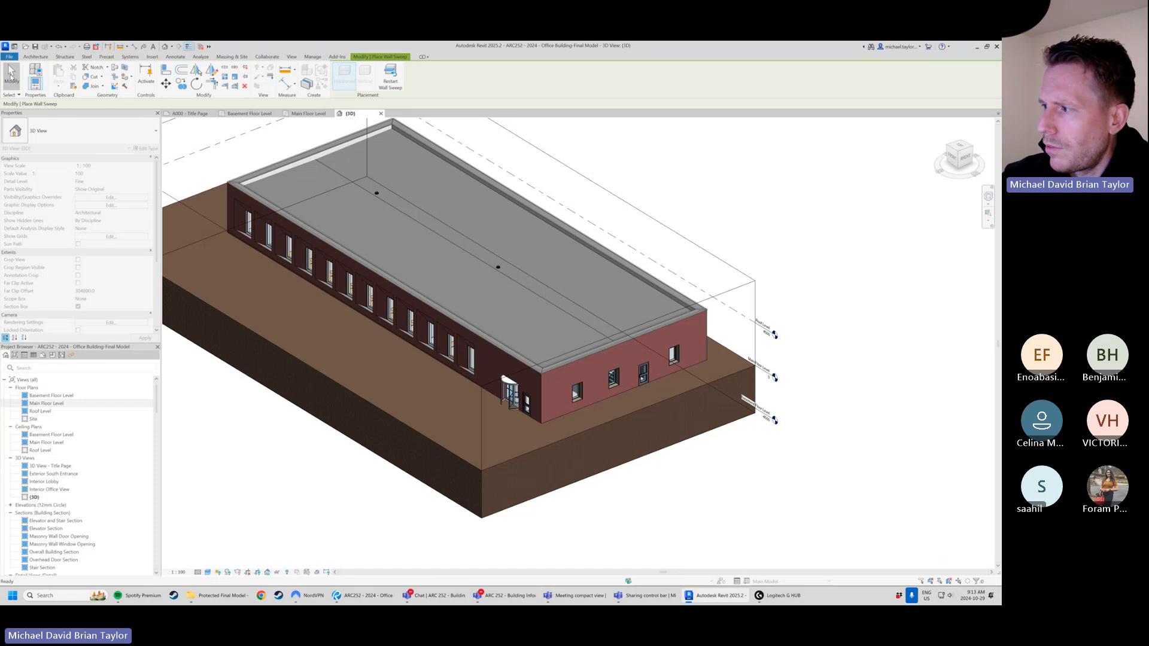
- Select the newly placed cornice wall sweep and examine its run around the roof perimeter from several sides
scroll(569, 370, "up", 6)
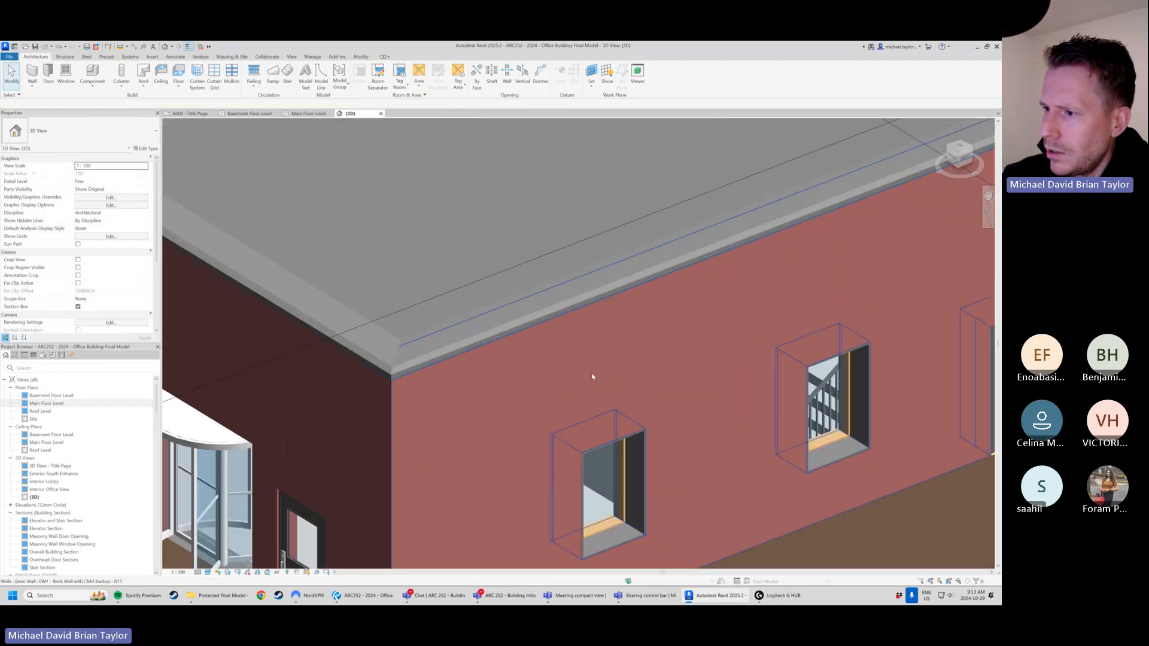
left_click(362, 339)
scroll(469, 392, "down", 5)
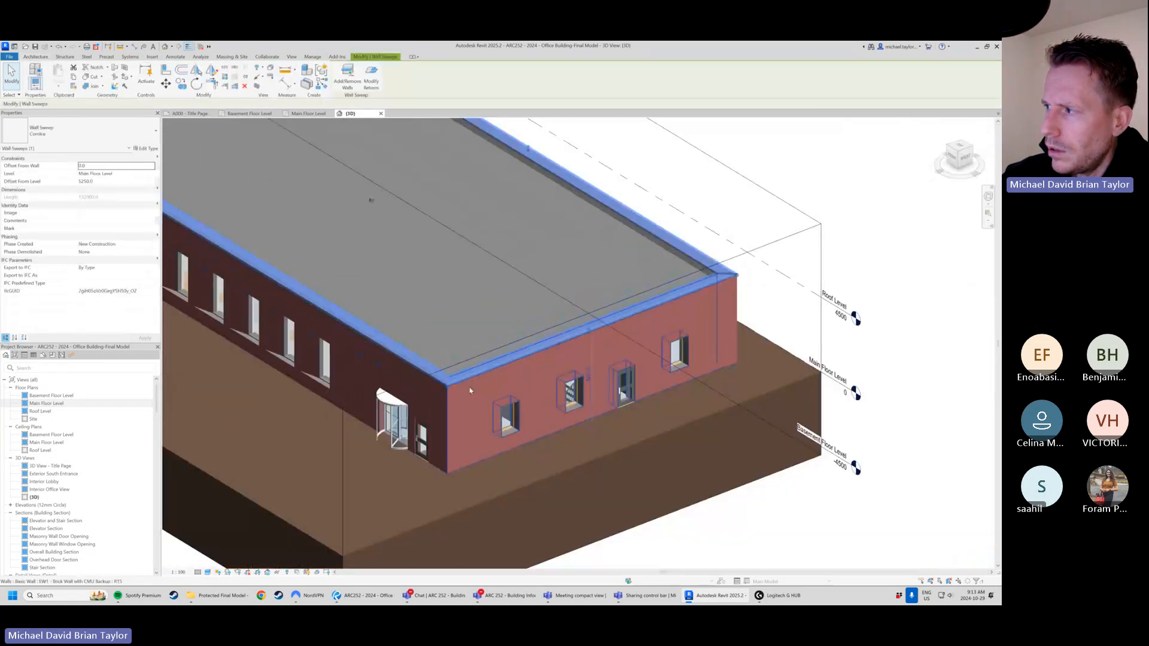
middle_click_drag(469, 391, 685, 377, "shift")
scroll(624, 395, "down", 6)
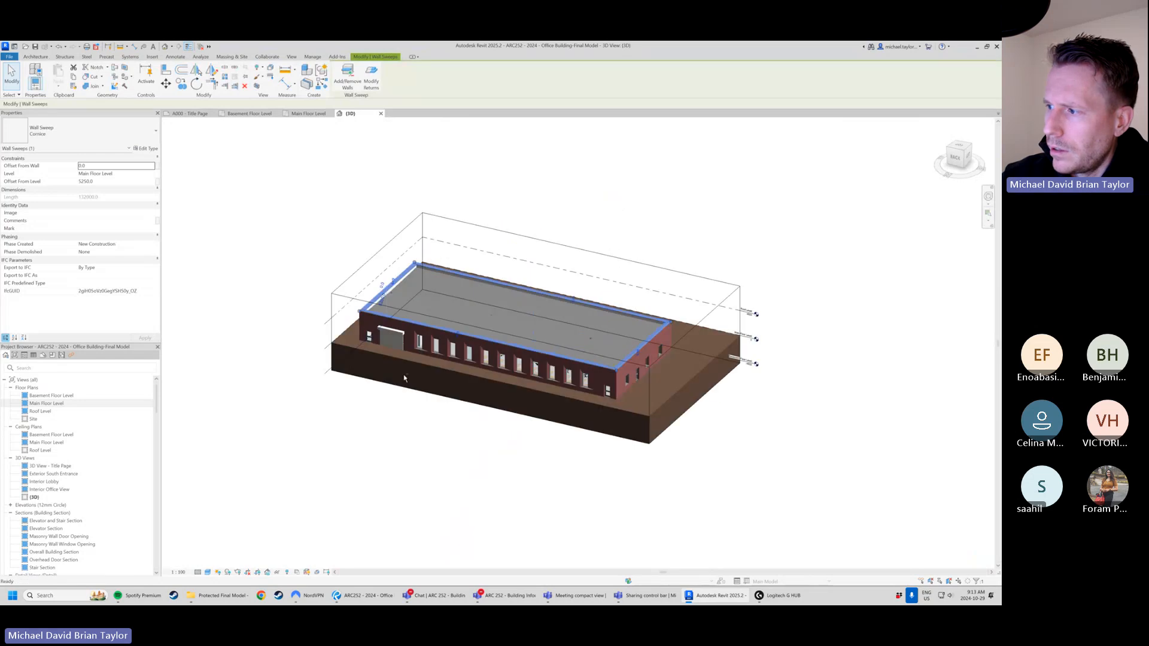
- Clear the wall sweep selection and examine how the cornice meets at the building corner beside the exterior door
scroll(685, 377, "up", 1)
scroll(687, 384, "up", 5)
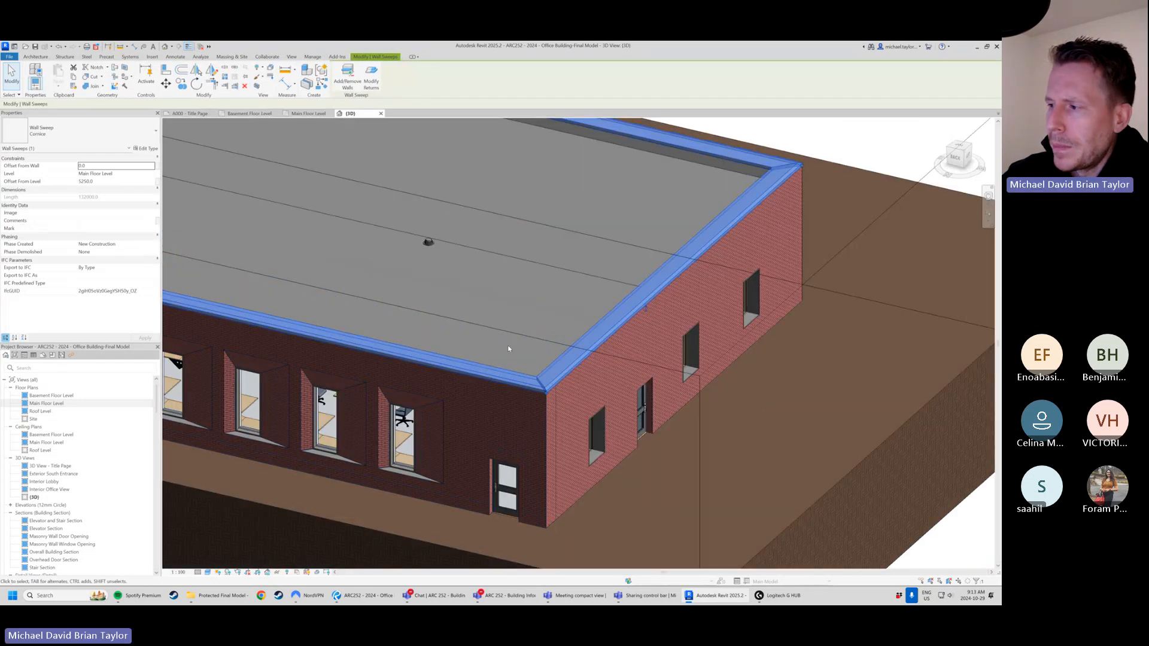
key("Escape")
scroll(549, 386, "up", 2)
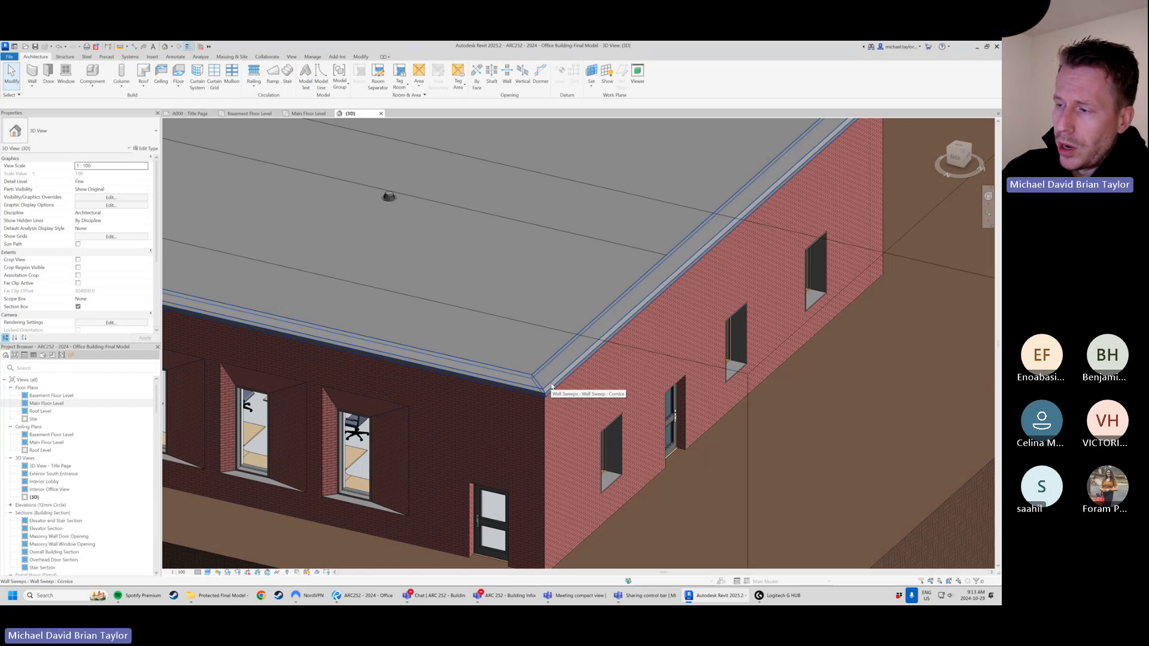
- Open the Elevator and Stair Section view and select the cornice sweep on top of the EW1 wall at grid 1
scroll(65, 525, "down", 5)
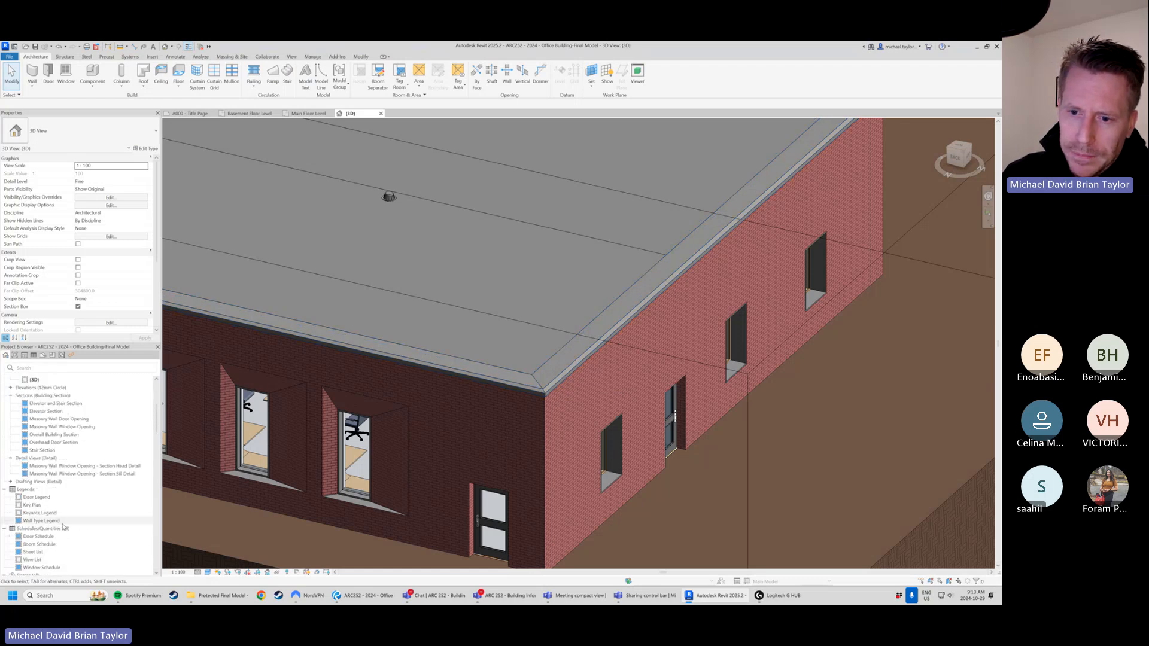
scroll(66, 515, "up", 2)
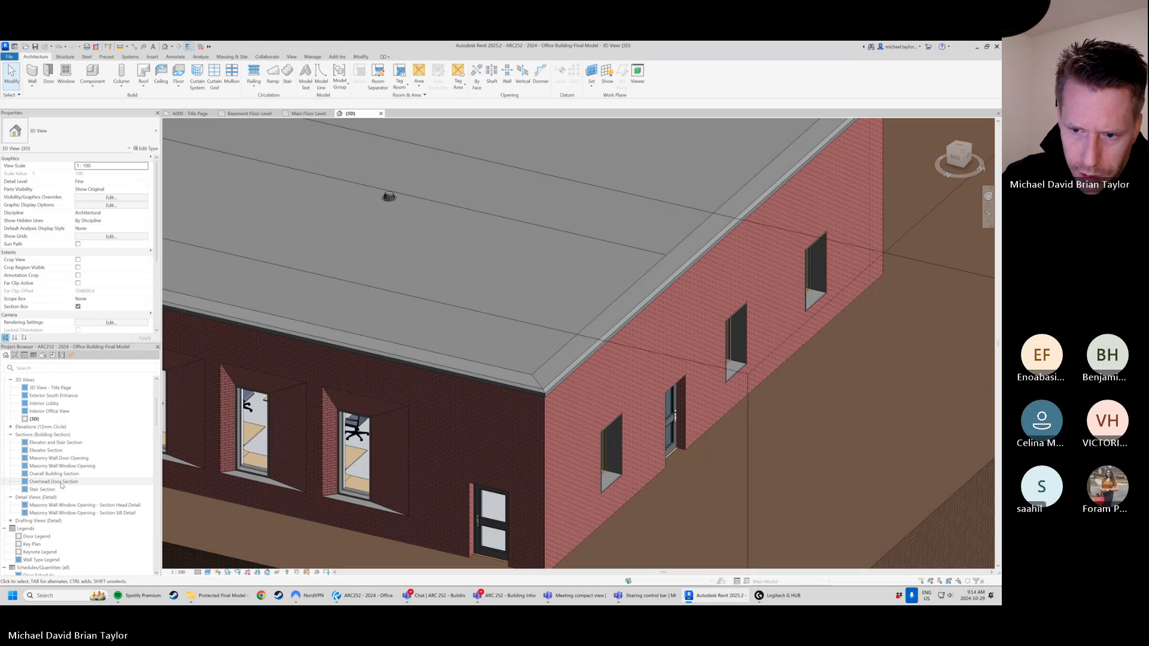
double_click(63, 443)
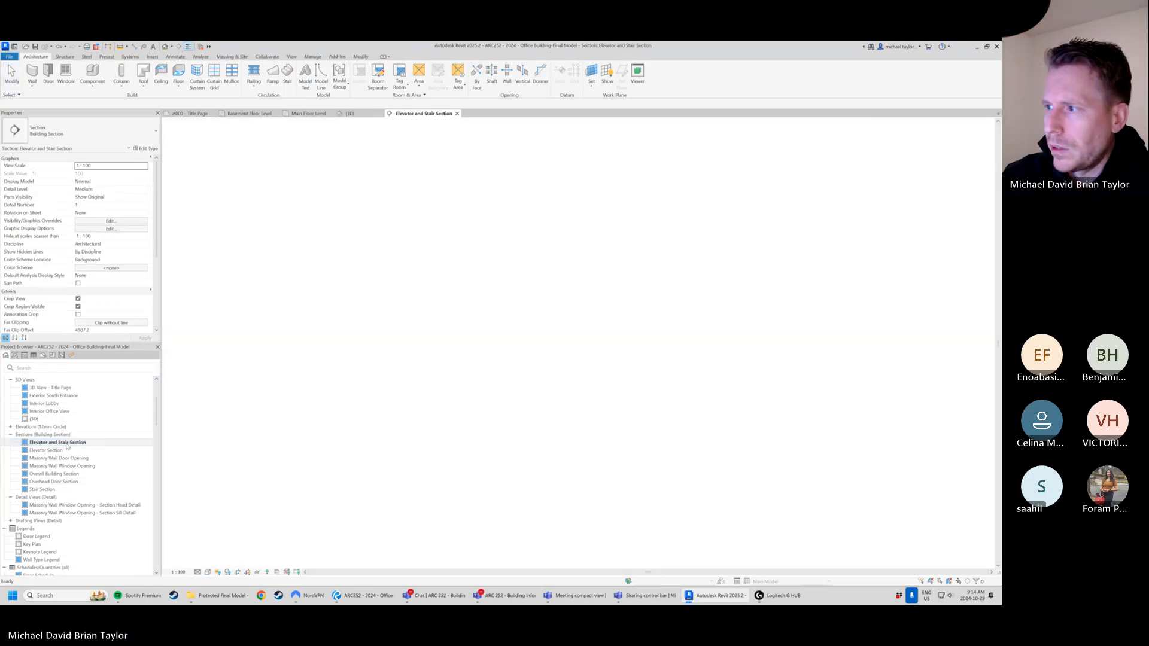
scroll(226, 309, "up", 3)
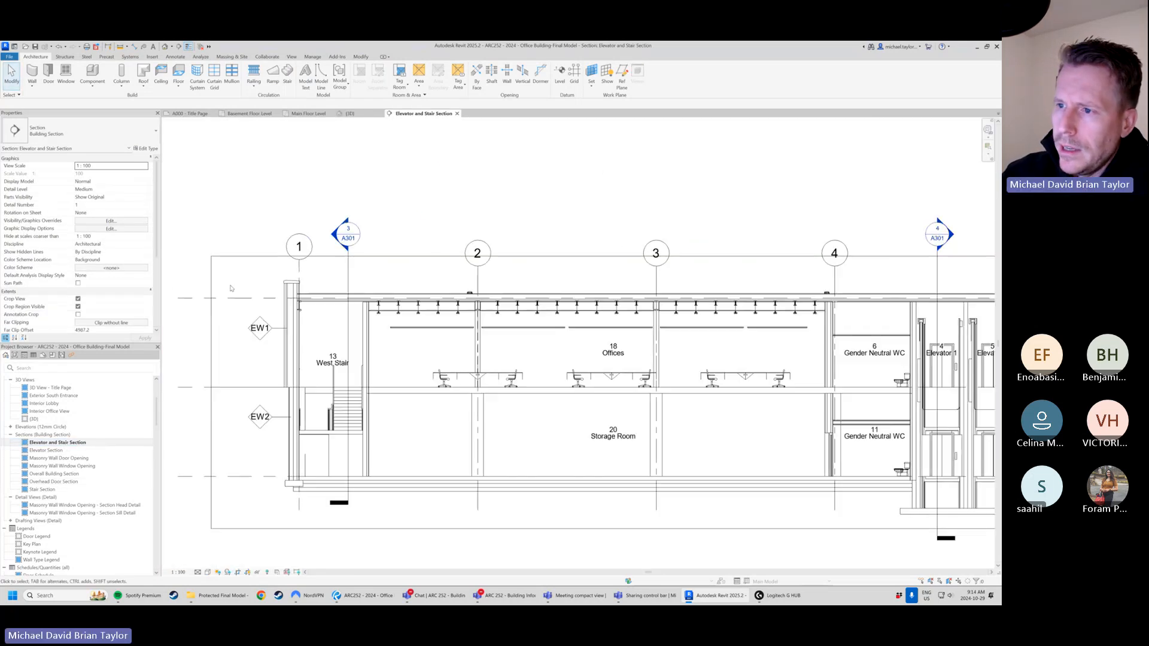
scroll(226, 310, "up", 2)
left_click(402, 257)
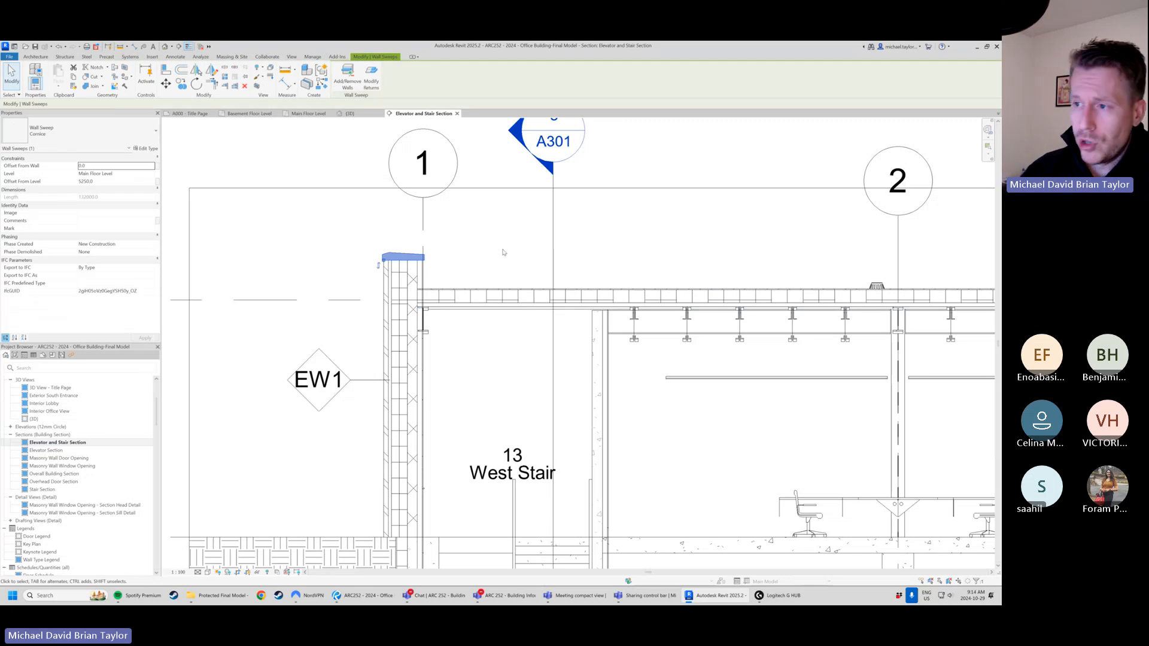
- Inspect how the cornice profile caps the EW1 wall, selecting the wall and the sweep in turn
scroll(503, 252, "up", 2)
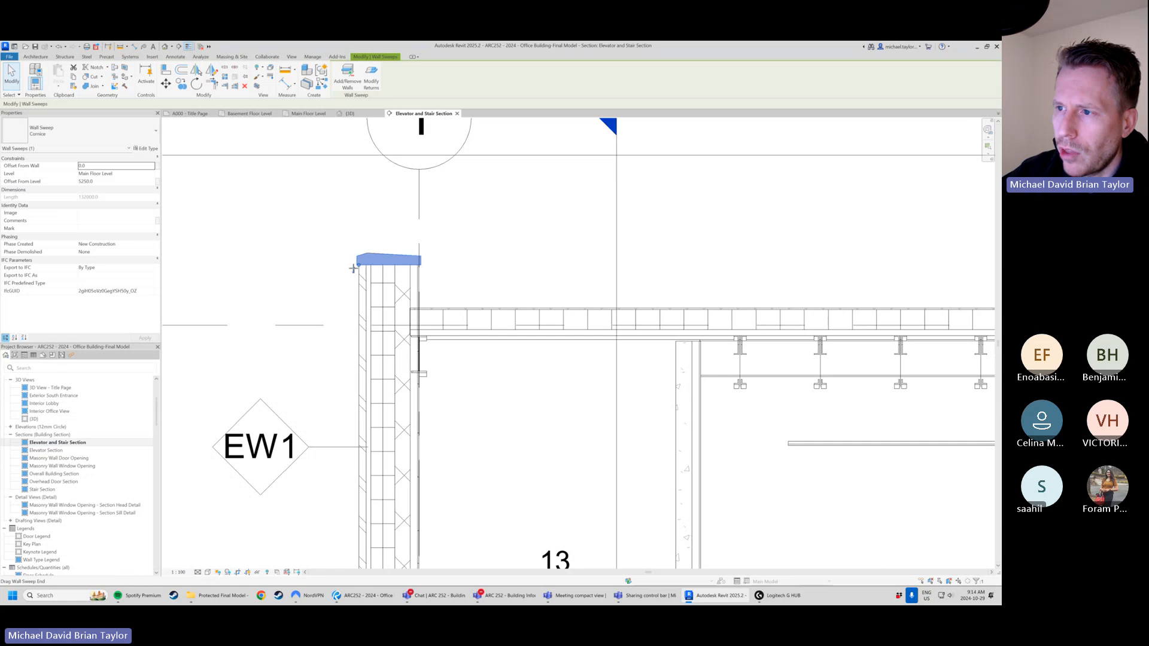
left_click(356, 276)
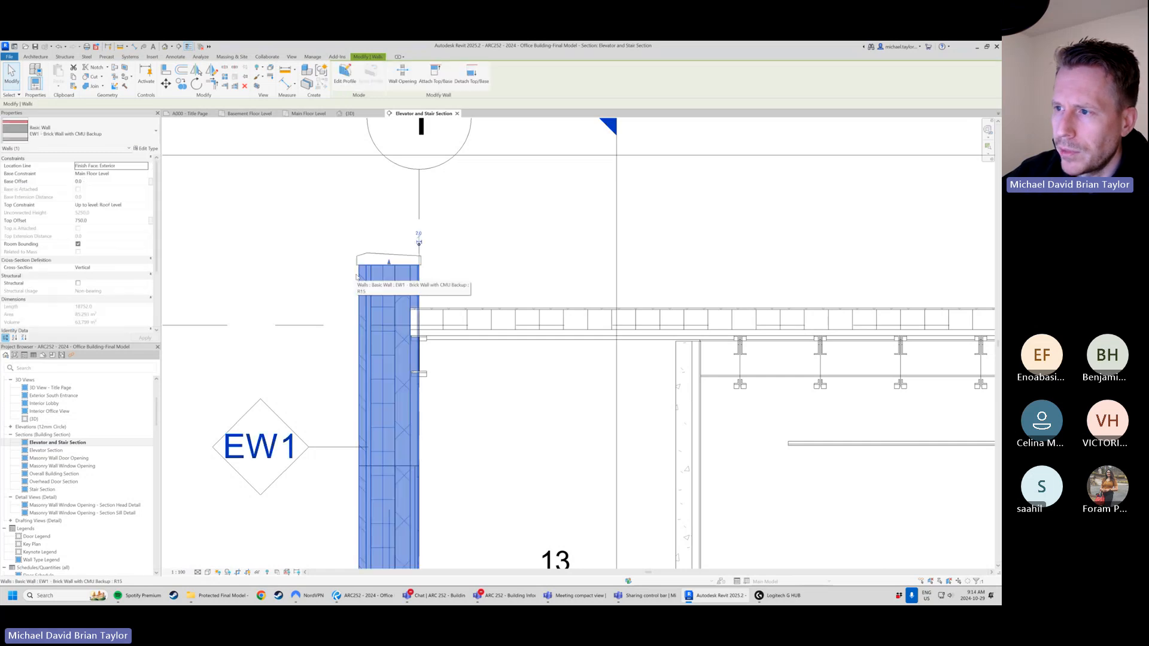
left_click(491, 273)
left_click(413, 259)
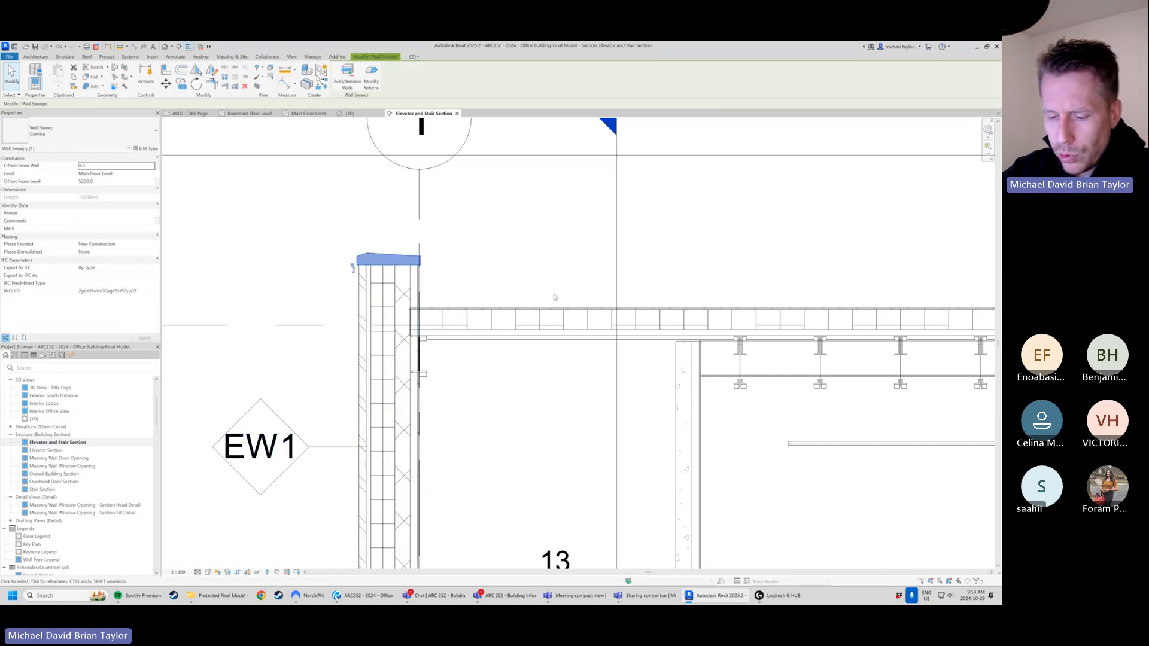
left_click(532, 295)
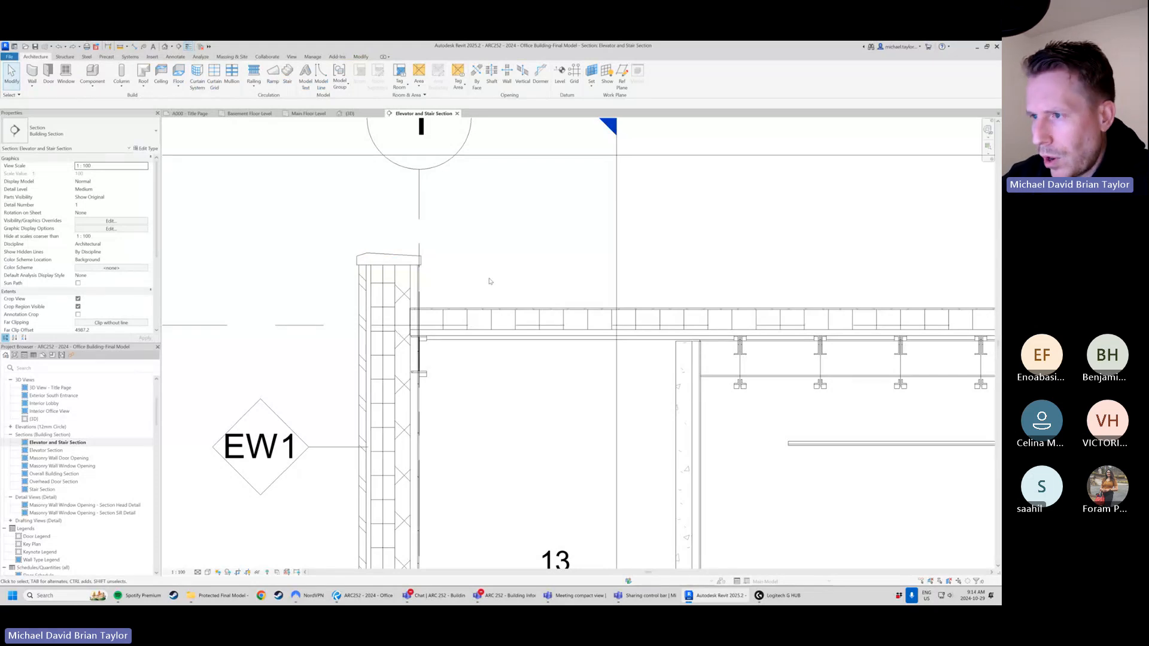
left_click(402, 259)
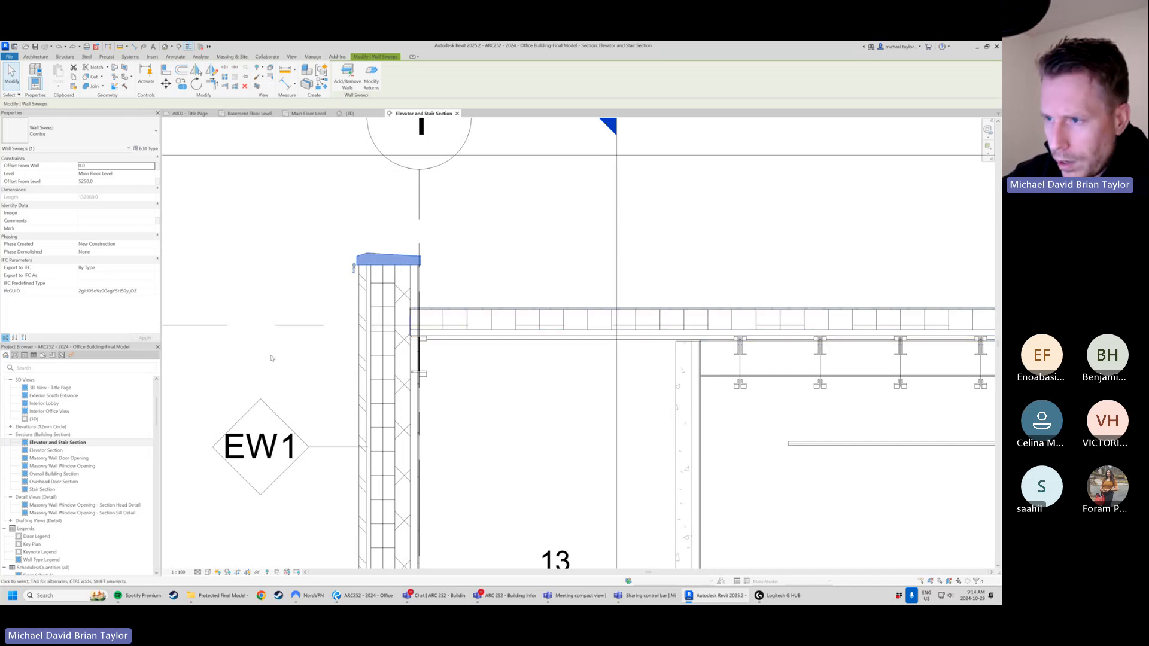
- Reselect the cornice sweep above the EW1 wall in the section, and delete it in the 3D view
scroll(277, 305, "down", 3)
scroll(275, 305, "down", 3)
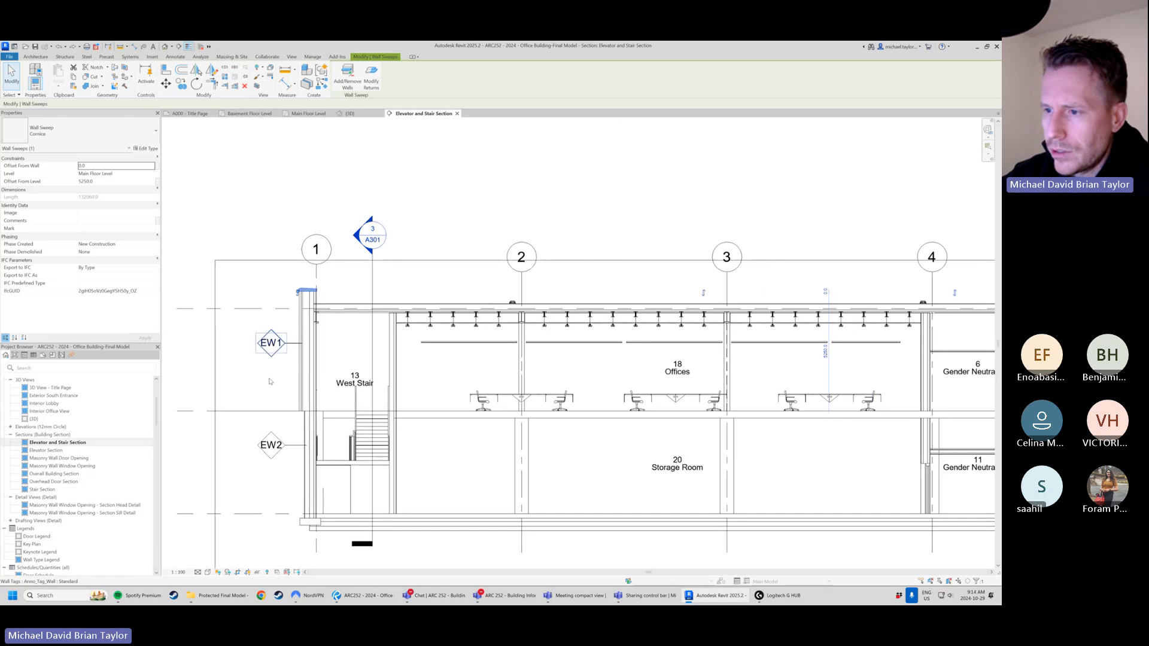
left_click(261, 274)
scroll(261, 274, "up", 3)
left_click(316, 281)
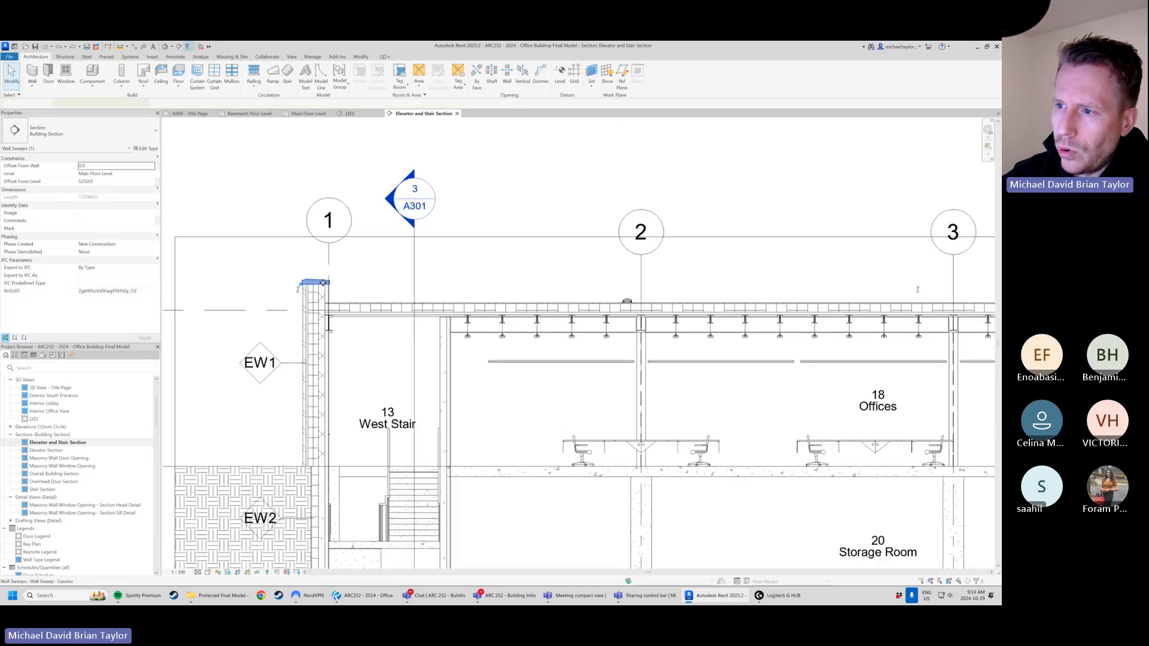
scroll(264, 268, "up", 2)
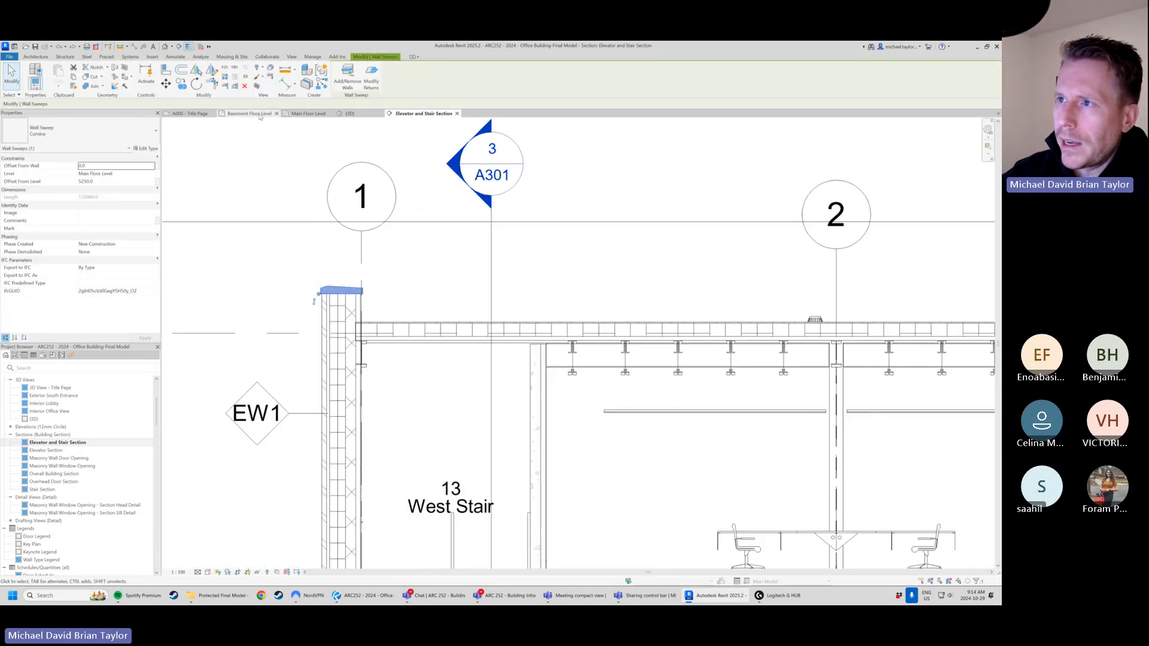
left_click(350, 113)
key("Escape")
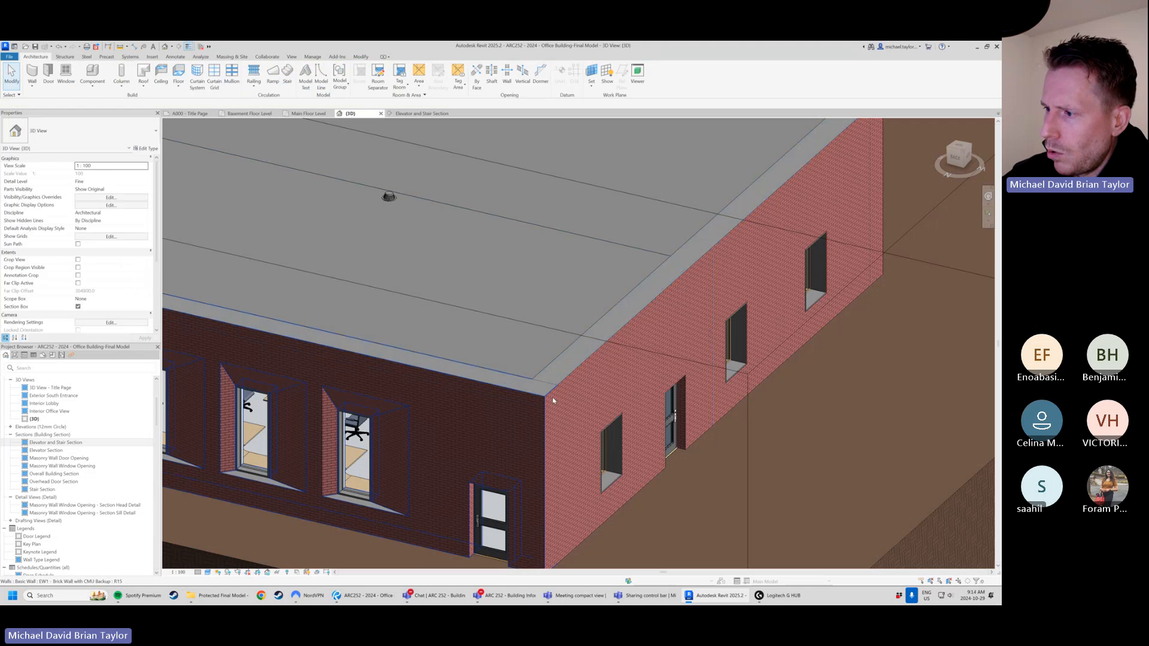
- Check the top of the EW1 wall in the Elevator and Stair Section, and turn off Thin Lines
left_click(422, 113)
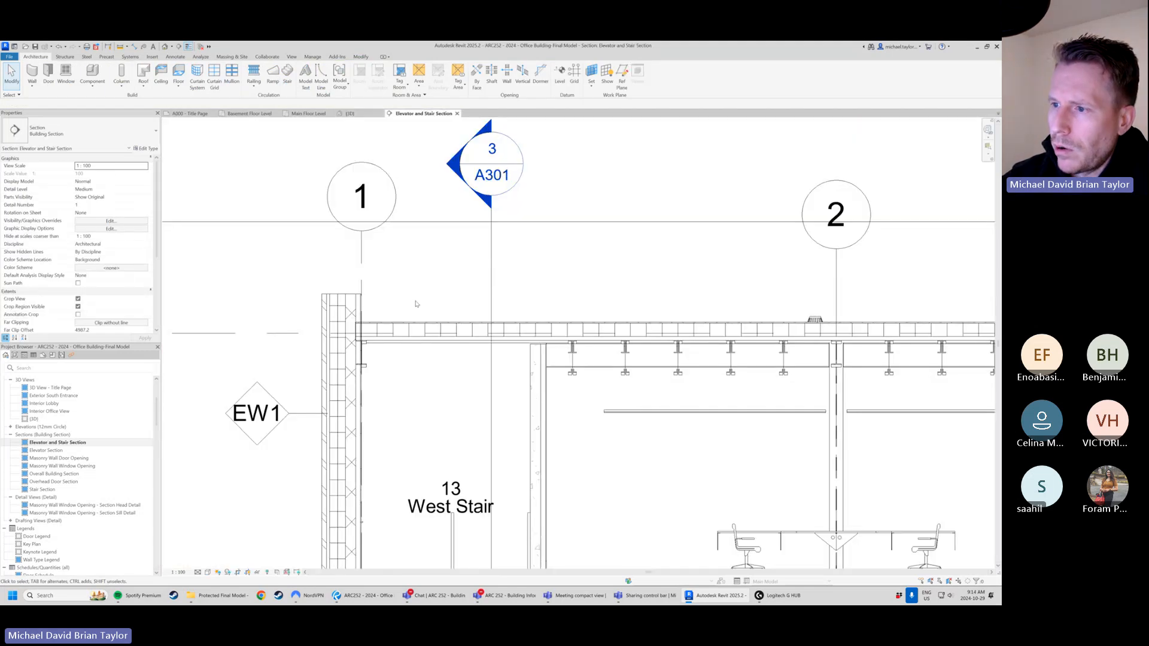
scroll(316, 295, "down", 4)
left_click(341, 293)
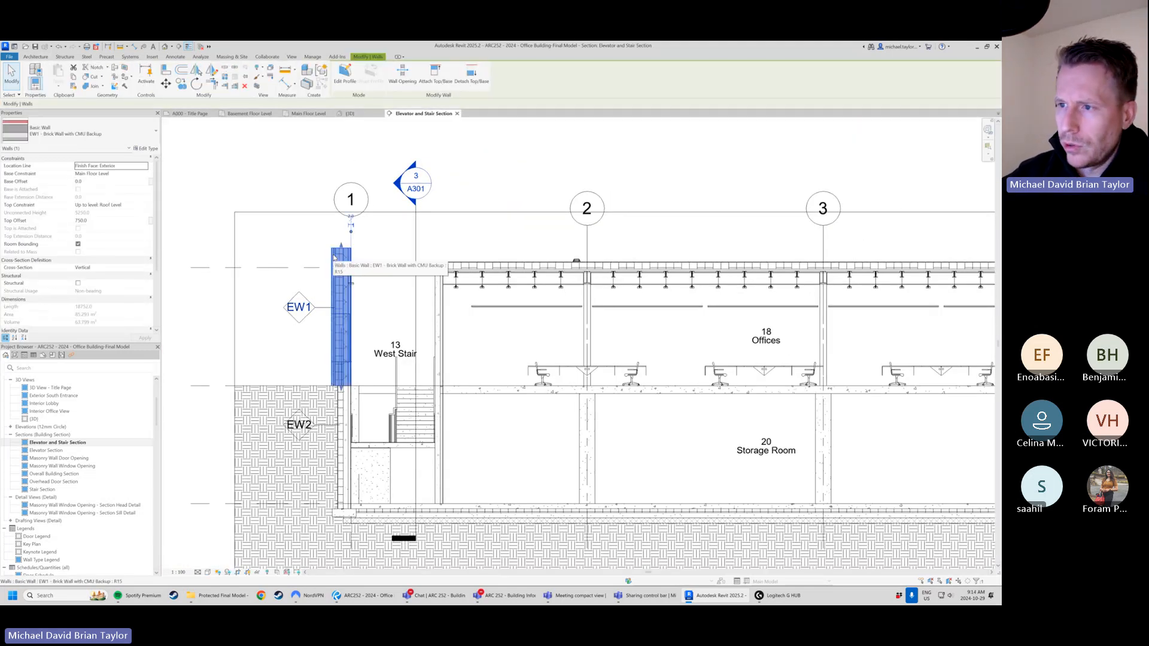
scroll(328, 246, "up", 2)
key("Escape")
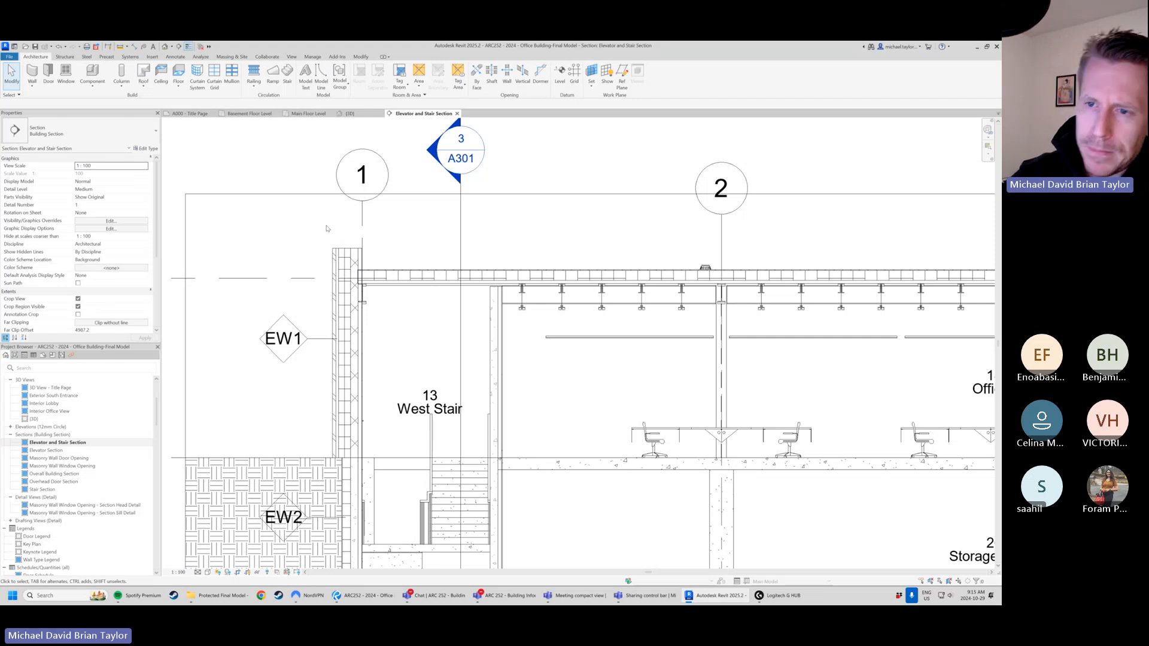
key("t")
key("l")
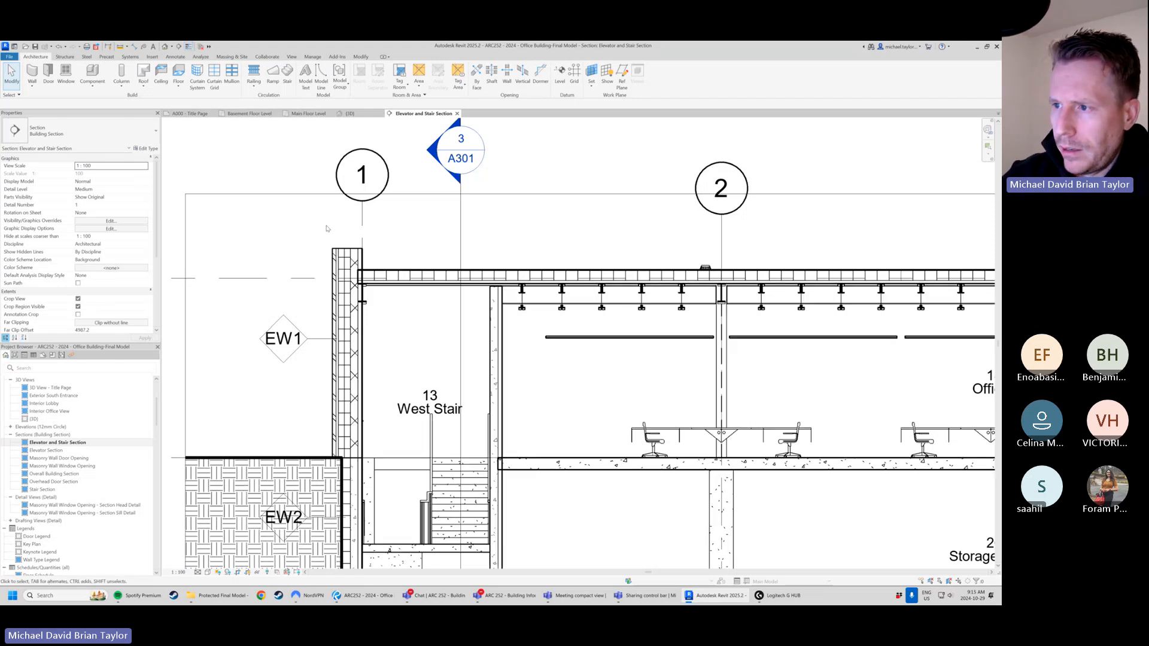
- Open the layer structure of the EW1 - Brick Wall with CMU Backup type for editing, with its preview shown
left_click(339, 264)
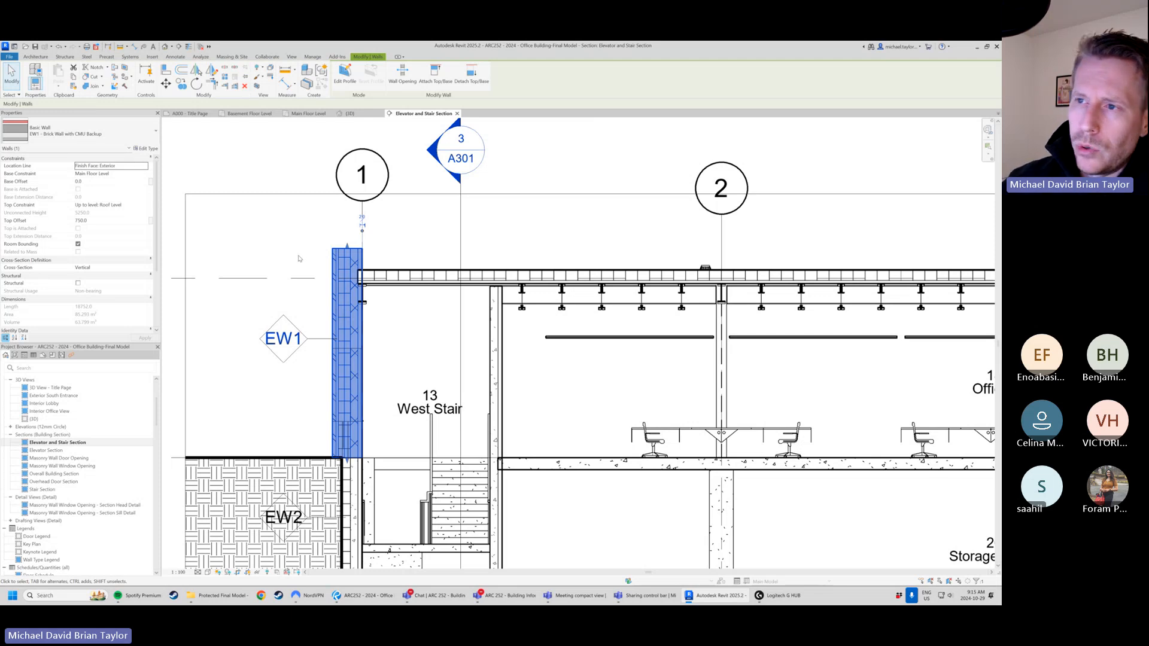
left_click(150, 149)
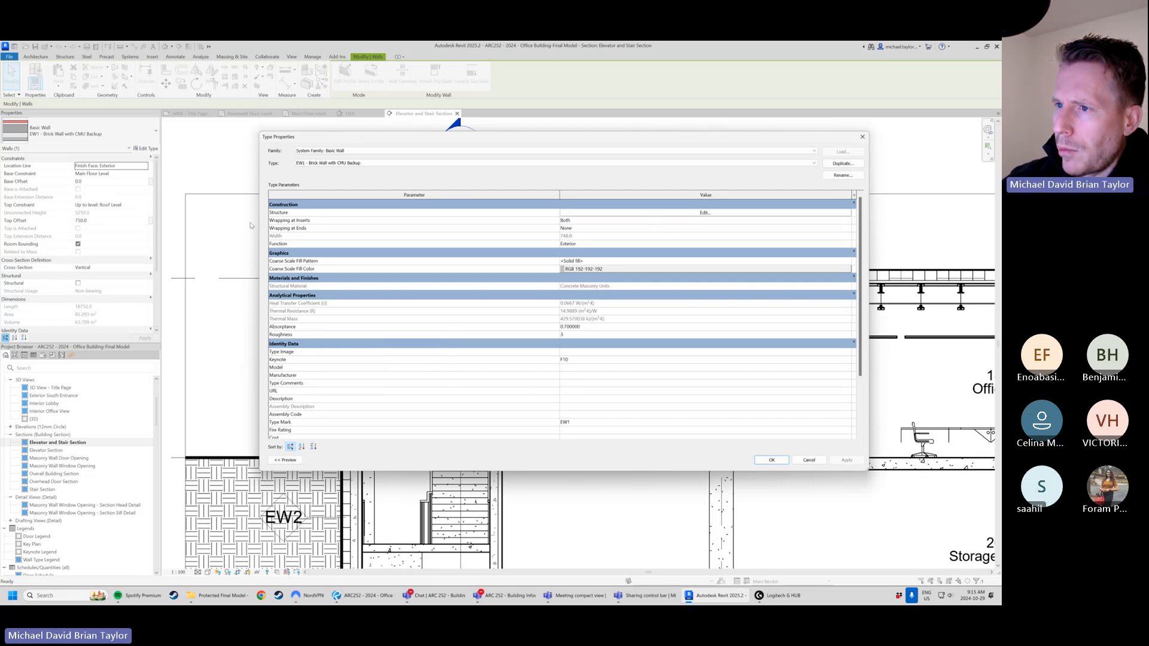
left_click(630, 214)
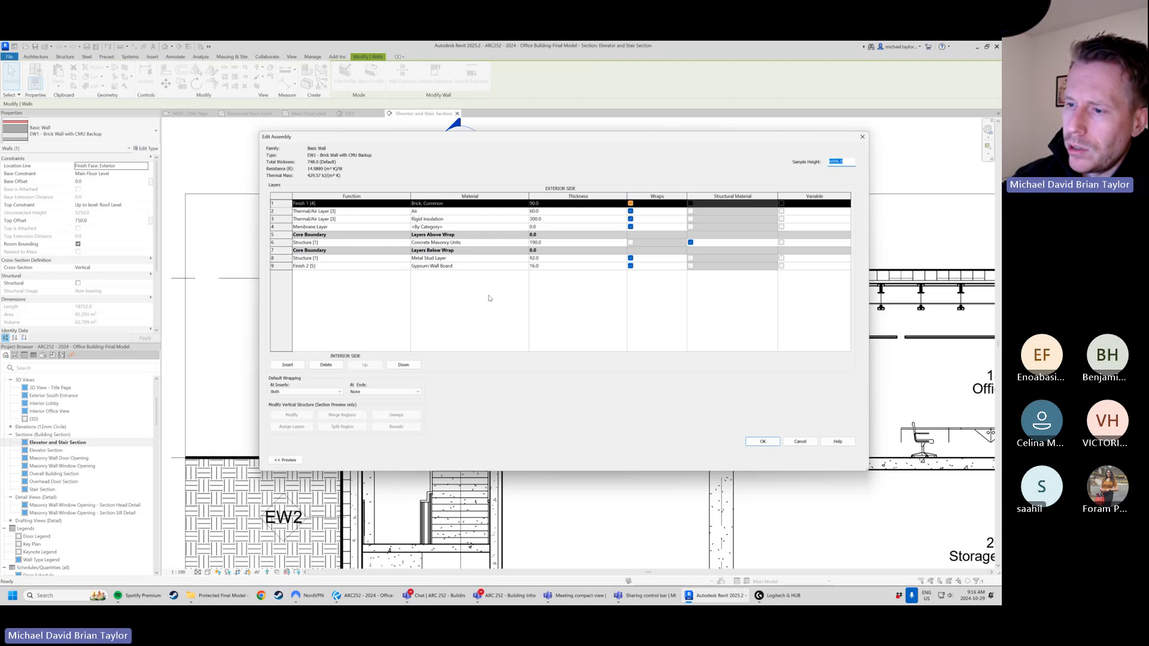
left_click(286, 460)
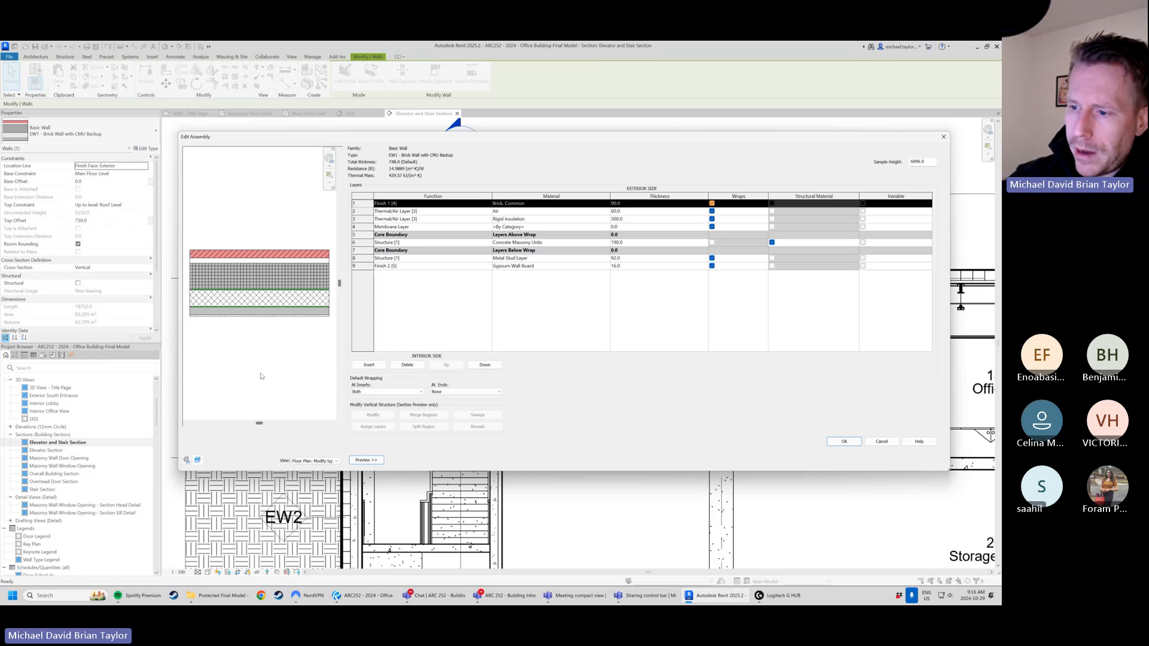
- Examine the wall's material layers in the floor plan preview of the assembly
scroll(252, 307, "down", 3)
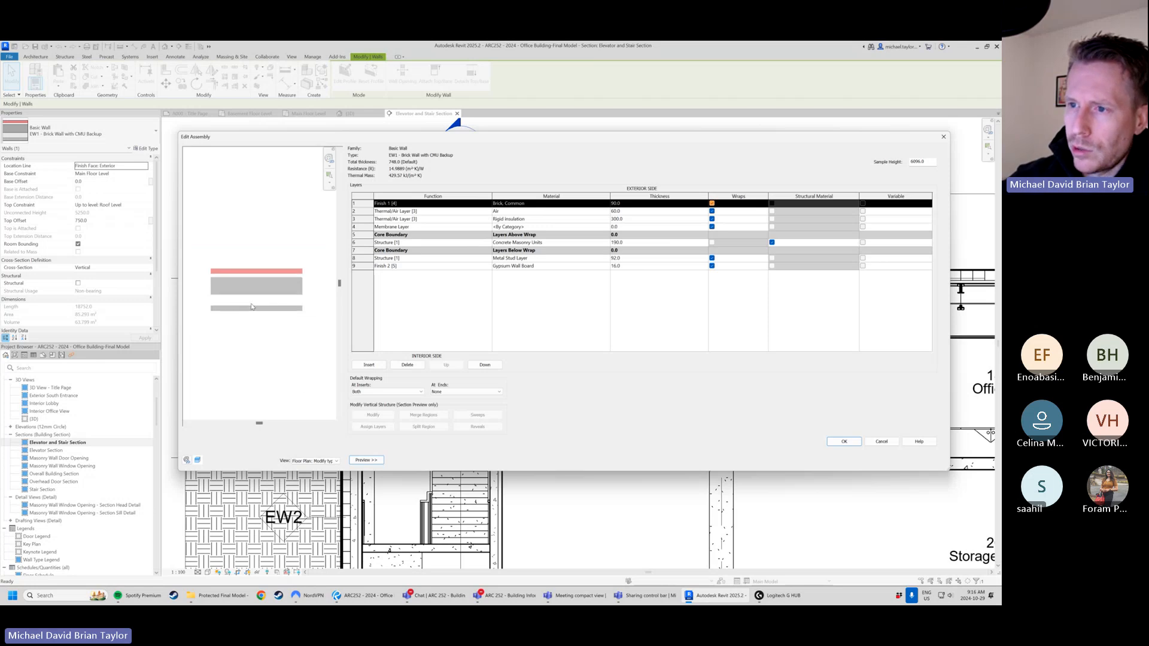
scroll(260, 273, "up", 3)
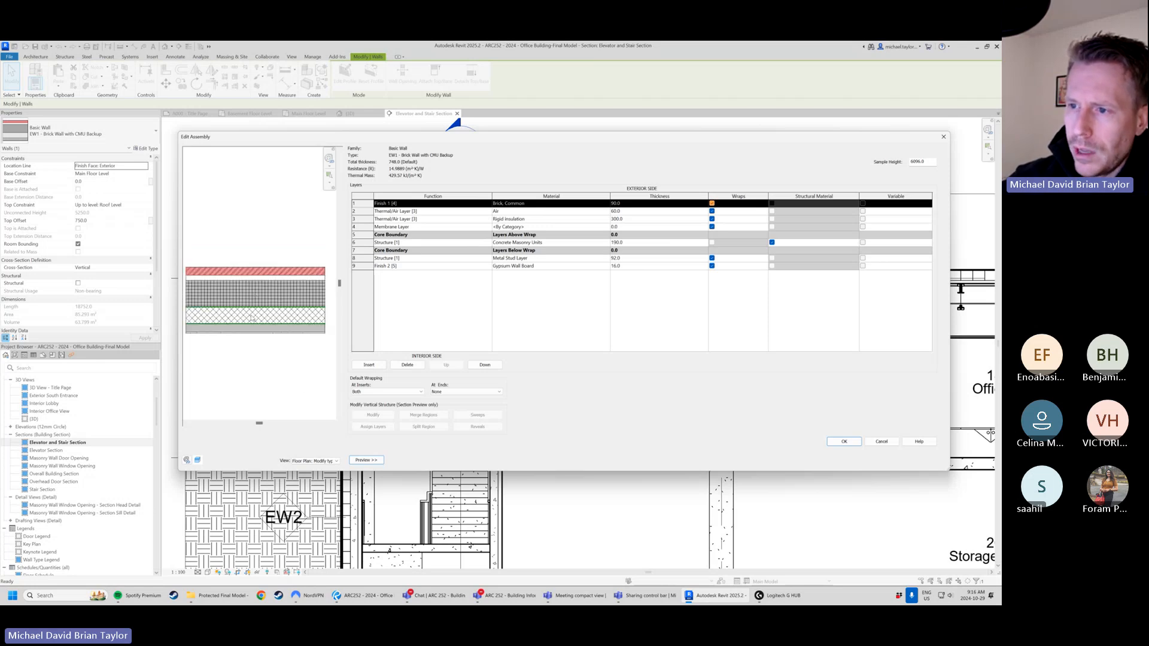
scroll(258, 299, "down", 2)
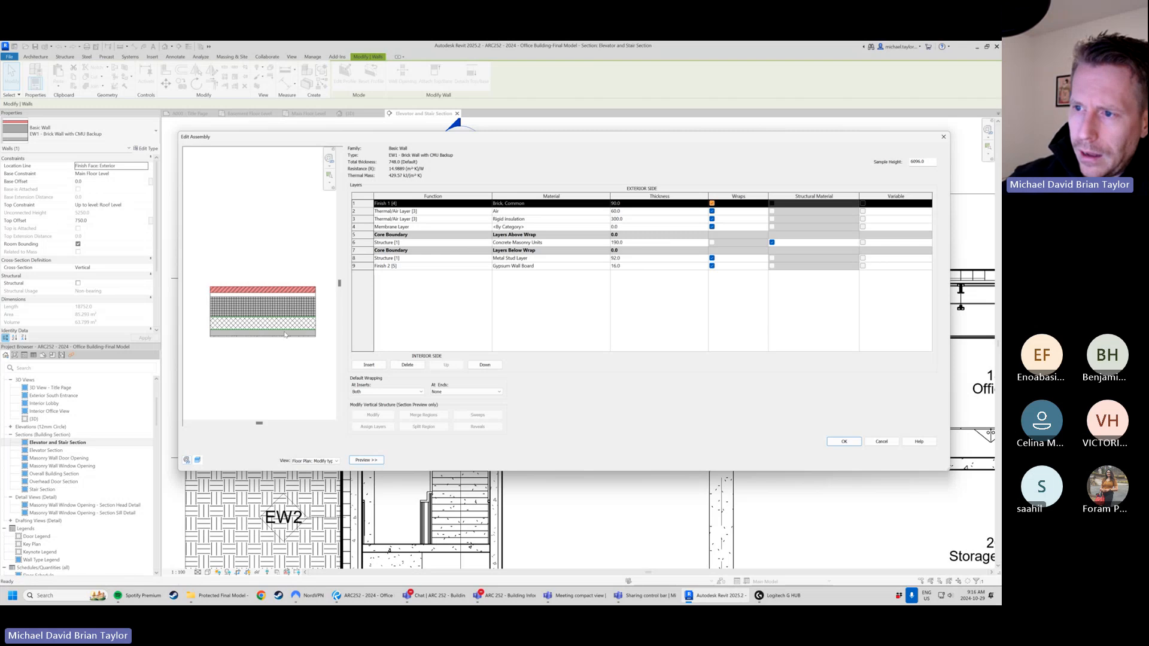
scroll(277, 328, "up", 3)
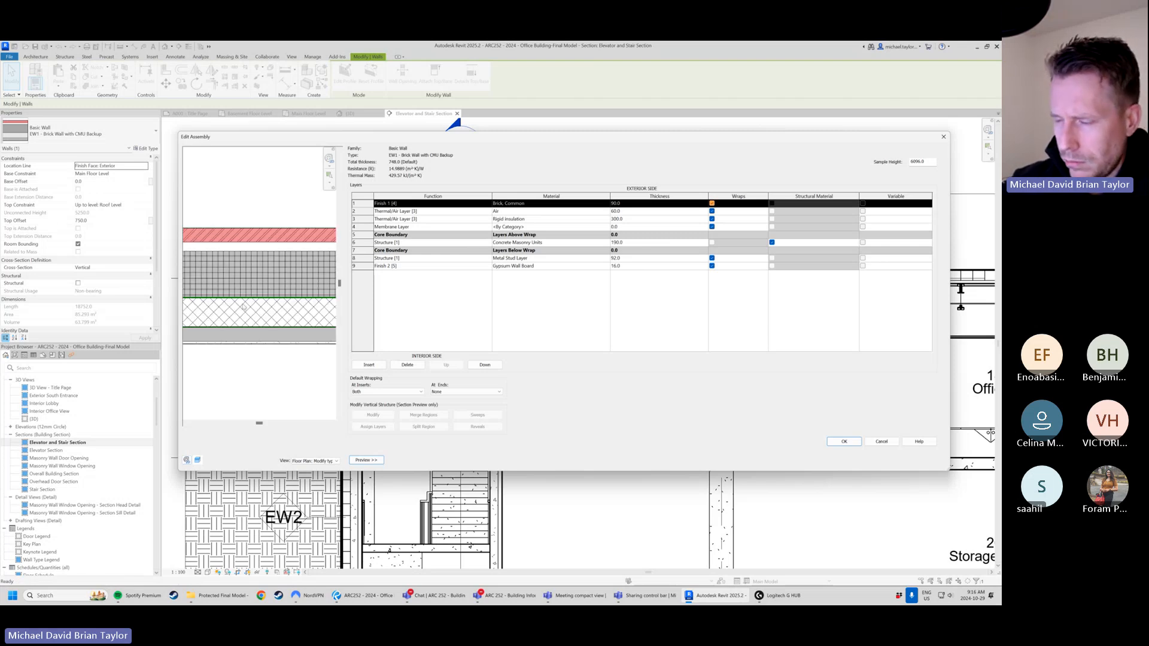
scroll(255, 319, "up", 2)
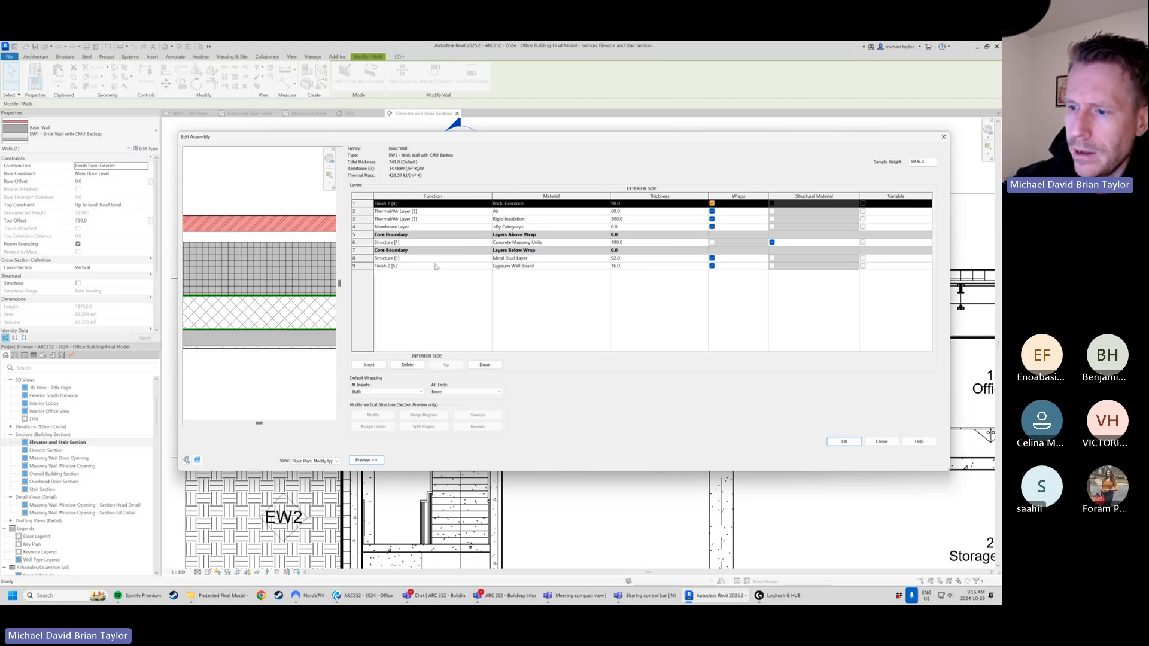
scroll(307, 344, "down", 4)
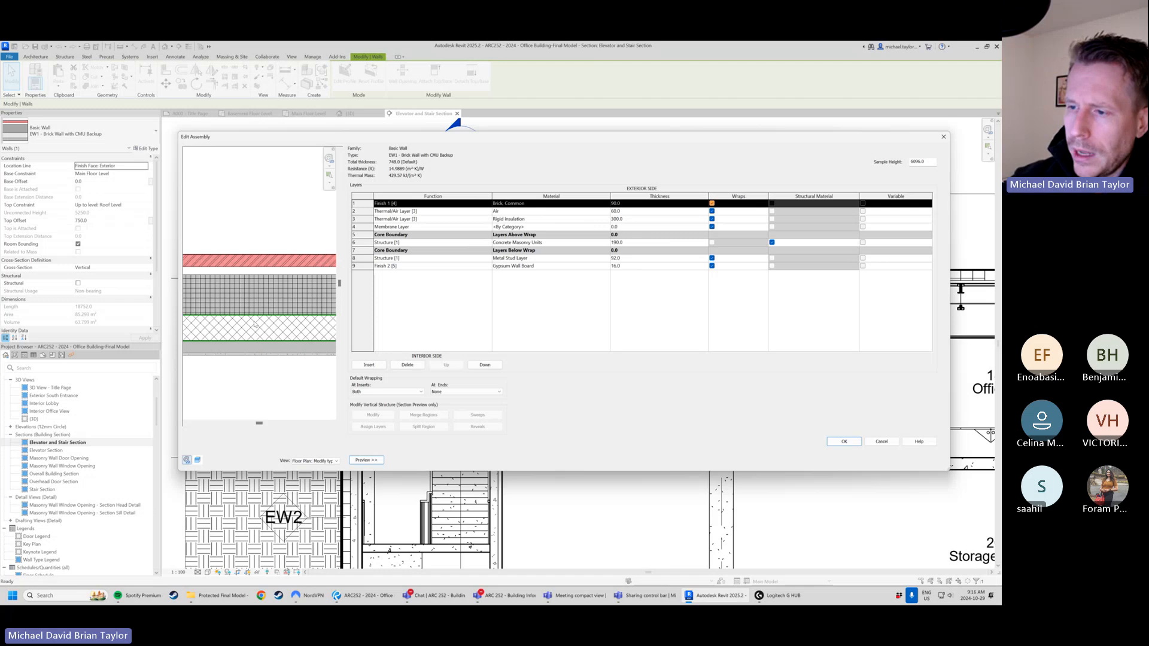
scroll(287, 323, "down", 3)
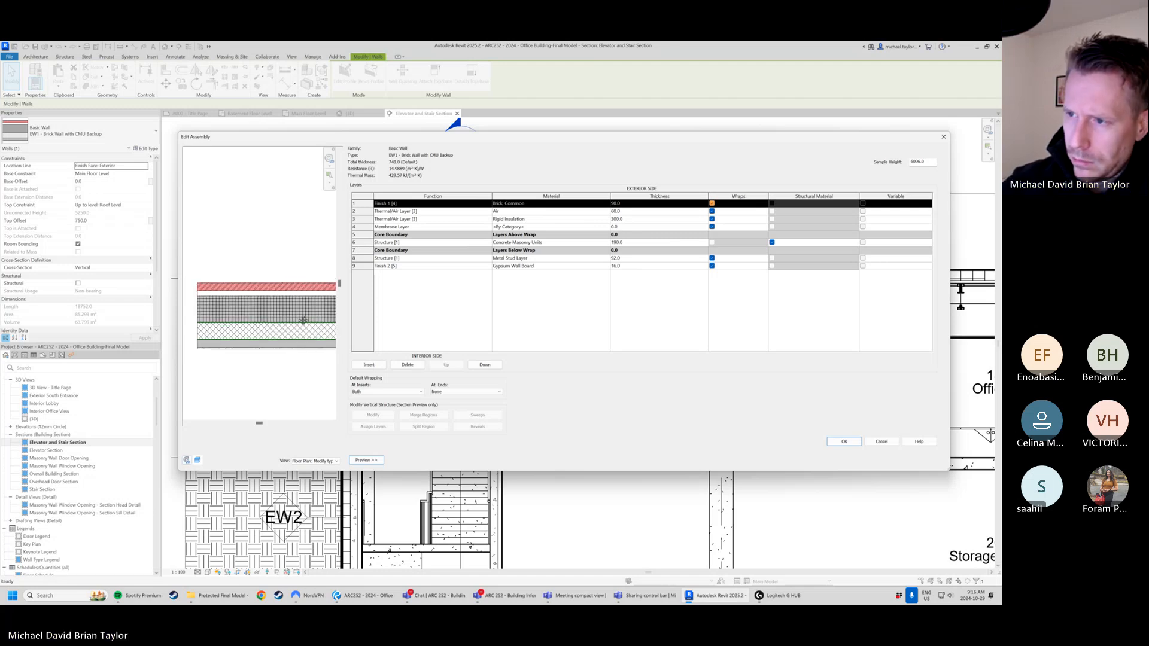
middle_click_drag(303, 321, 286, 331)
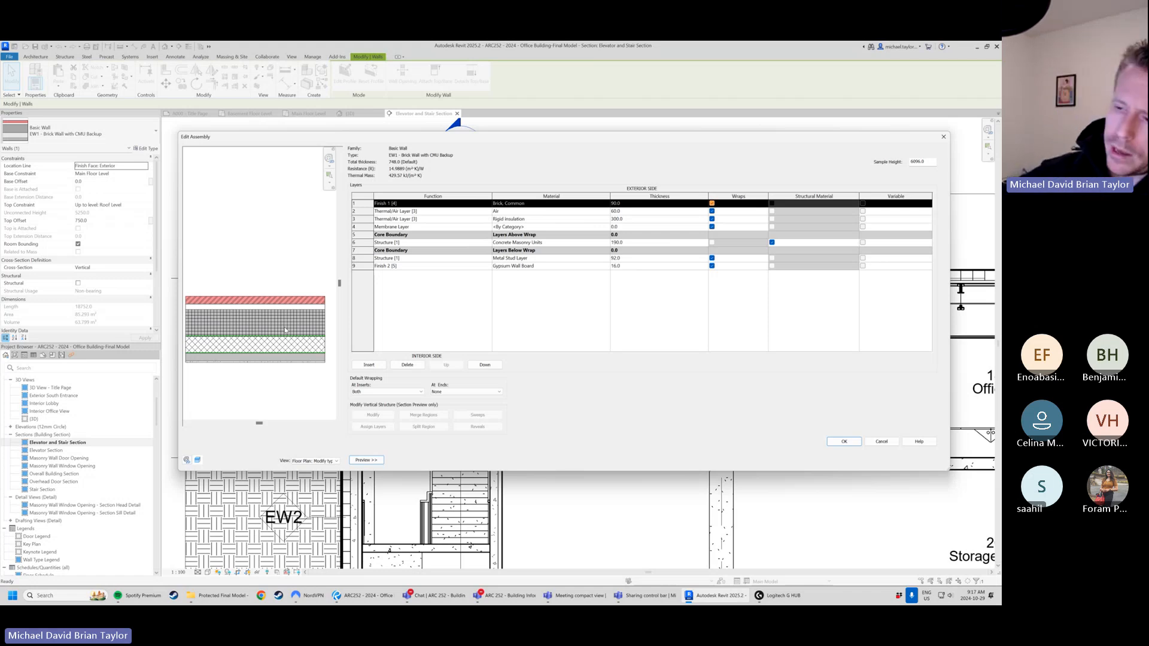
- Switch the assembly preview to Section: Modify type attributes
left_click(334, 462)
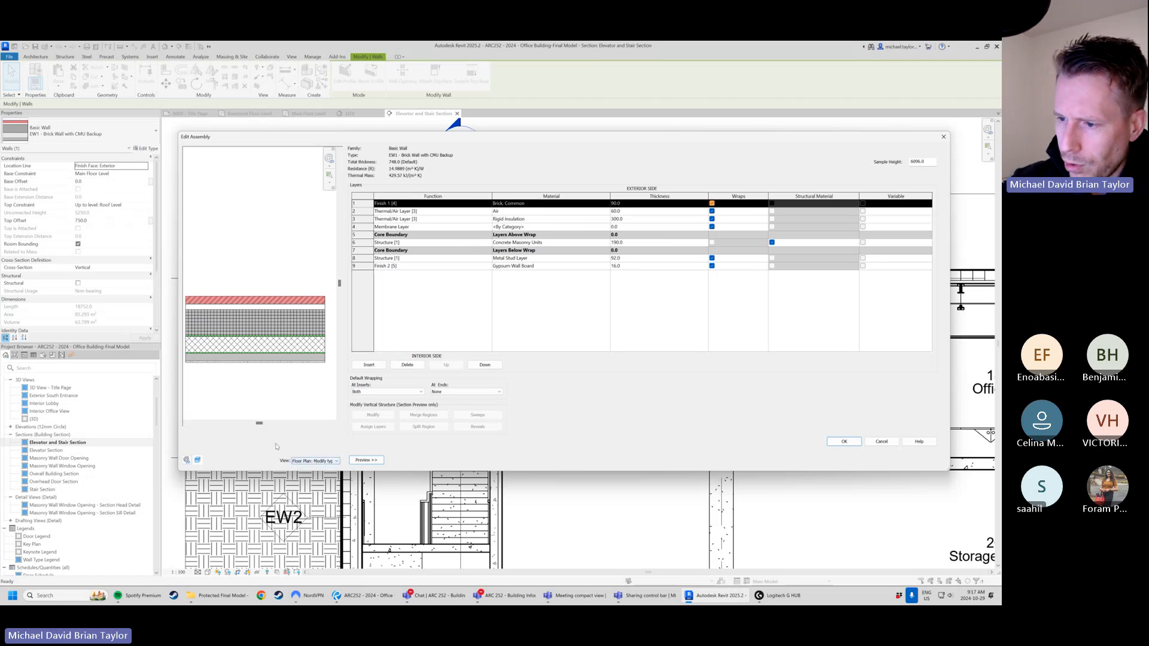
left_click(317, 462)
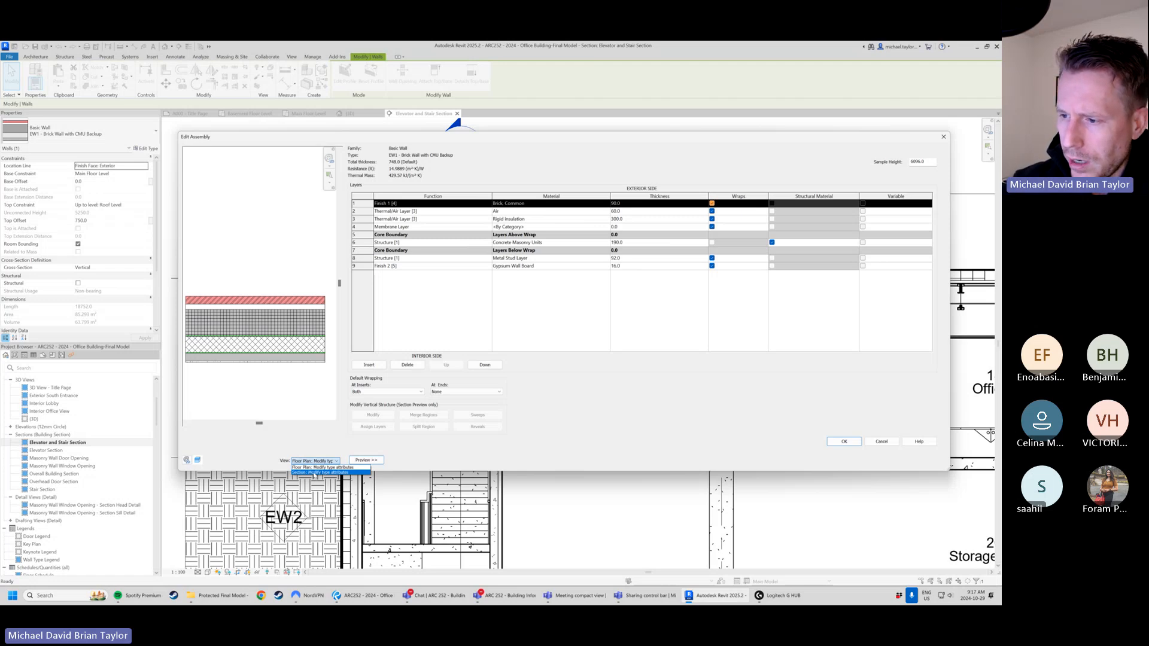
left_click(316, 472)
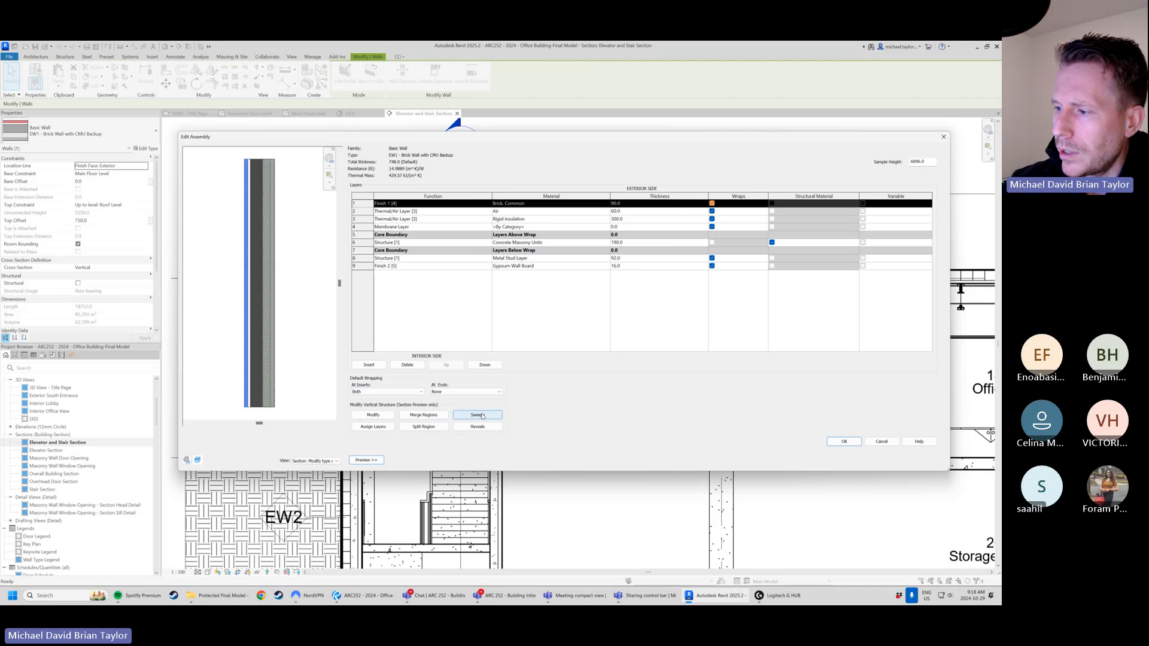
- Add a wall sweep with the Default profile to the EW1 wall assembly, measured from the base on the exterior side
left_click(481, 418)
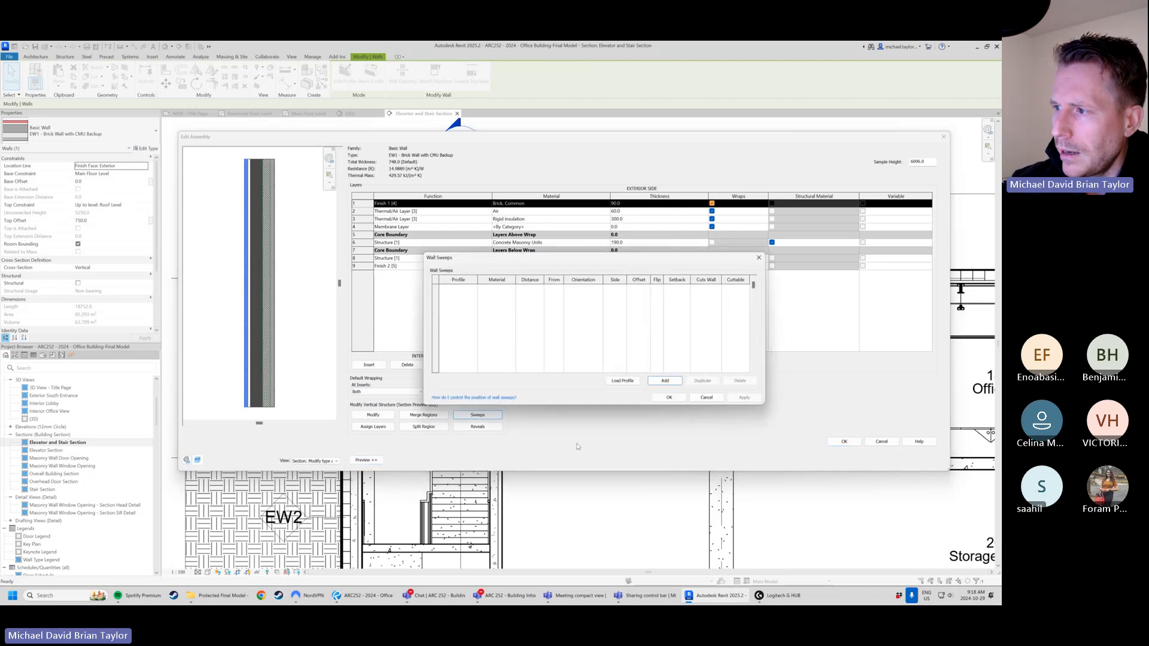
left_click_drag(538, 259, 504, 210)
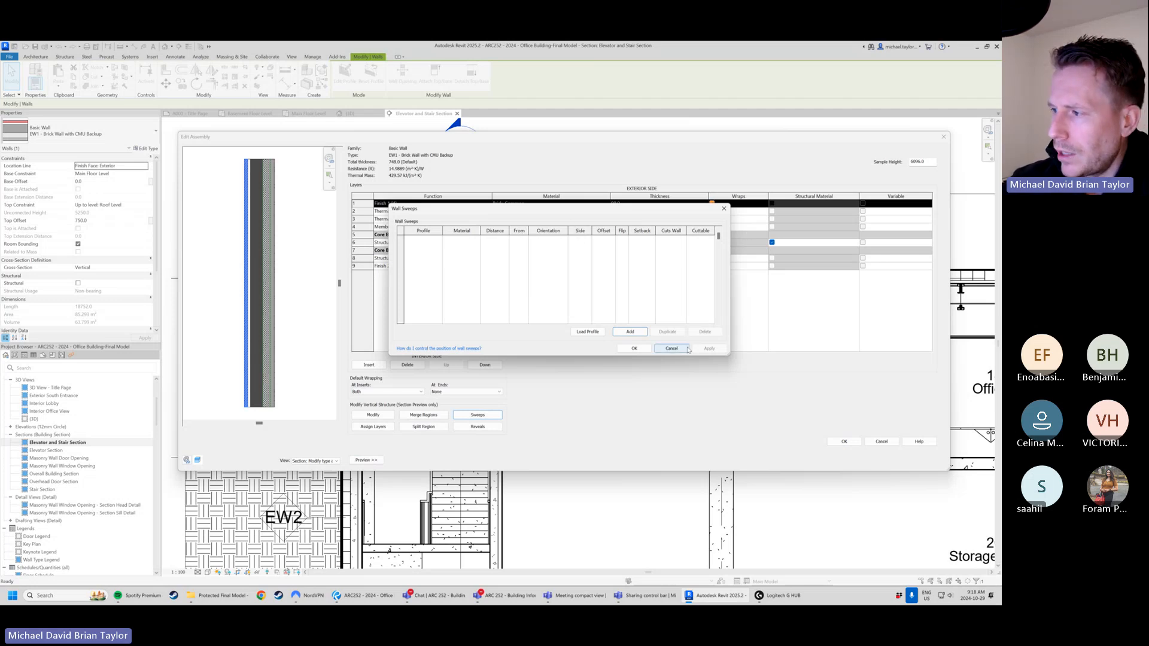
left_click(631, 332)
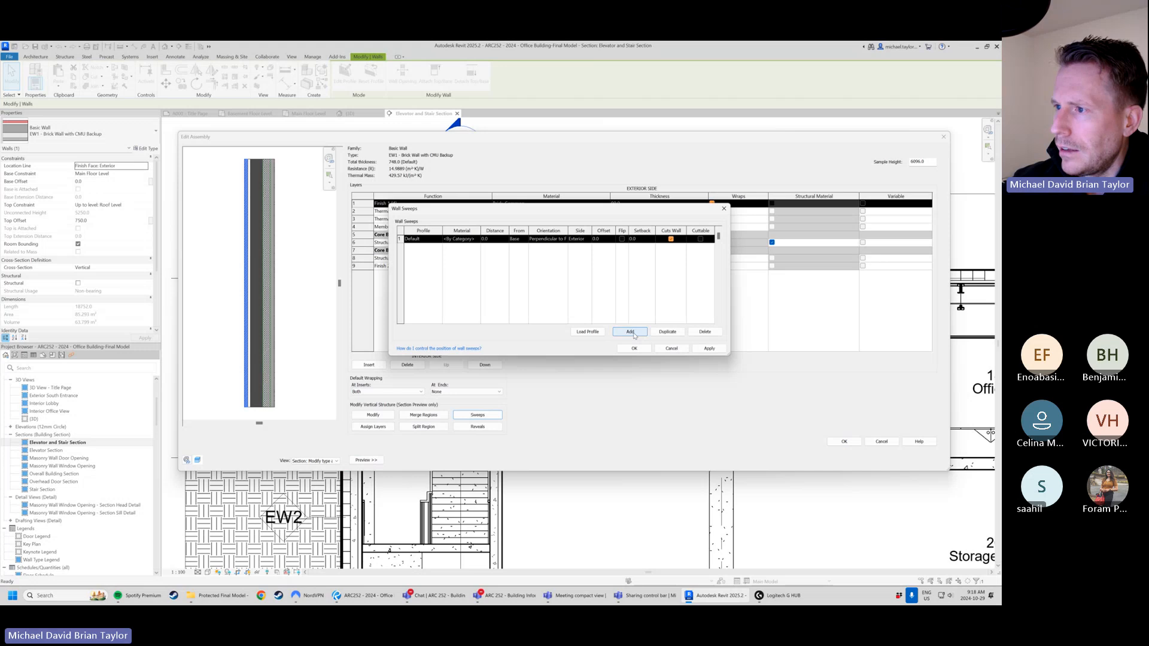
left_click(706, 333)
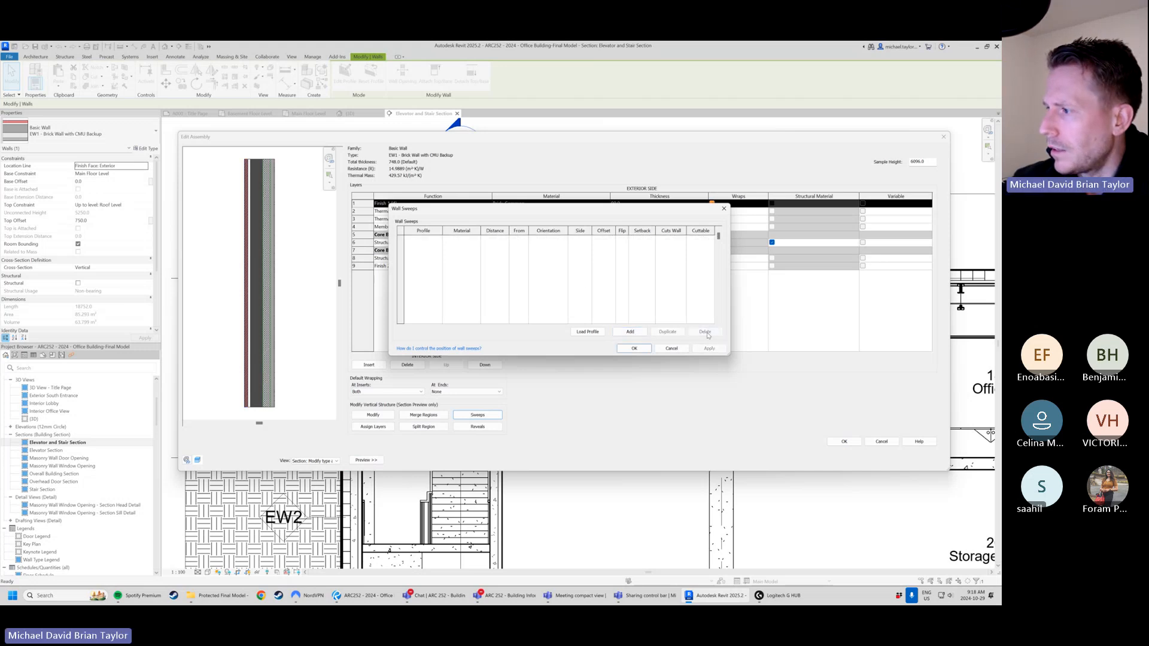
left_click(631, 332)
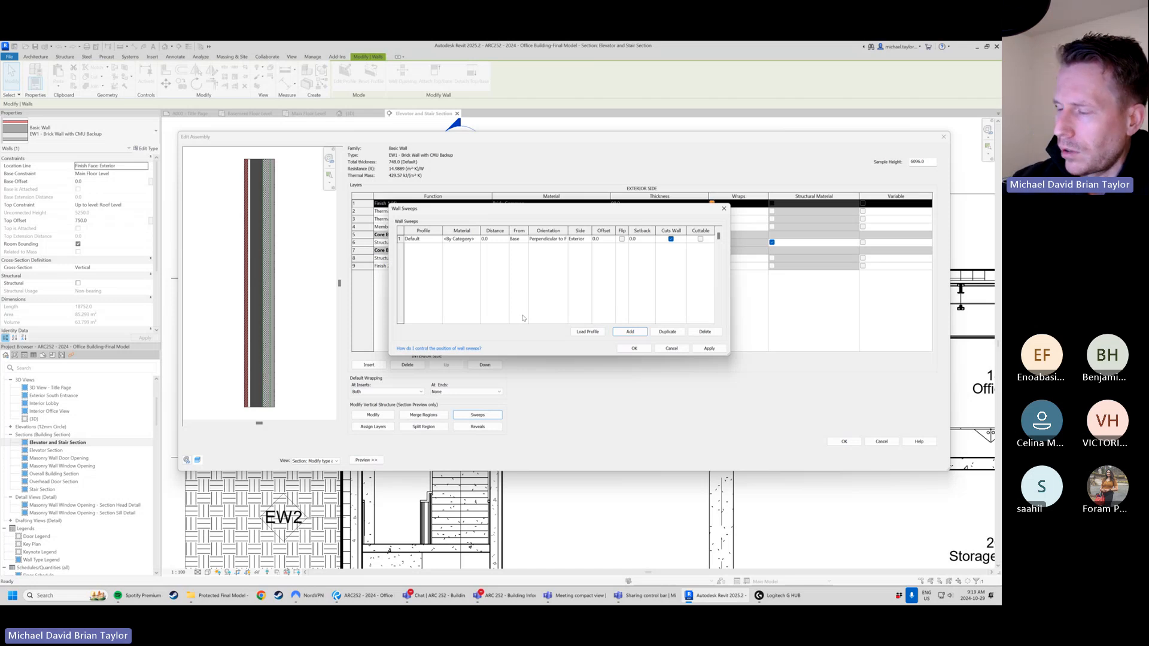
left_click(709, 349)
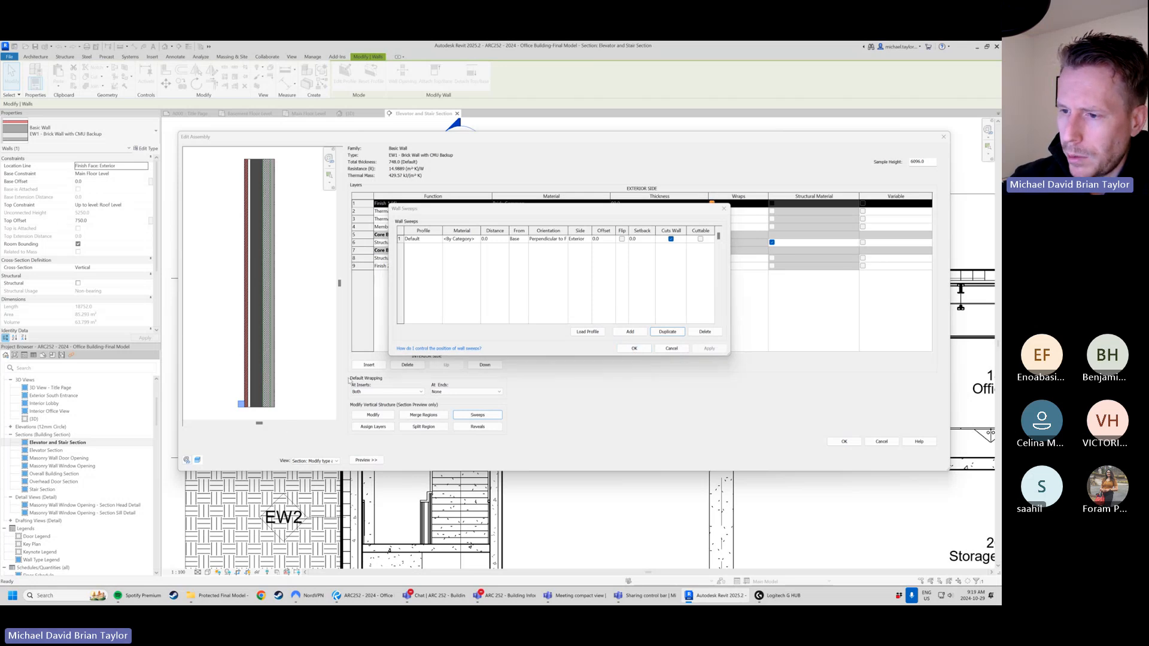
left_click(634, 349)
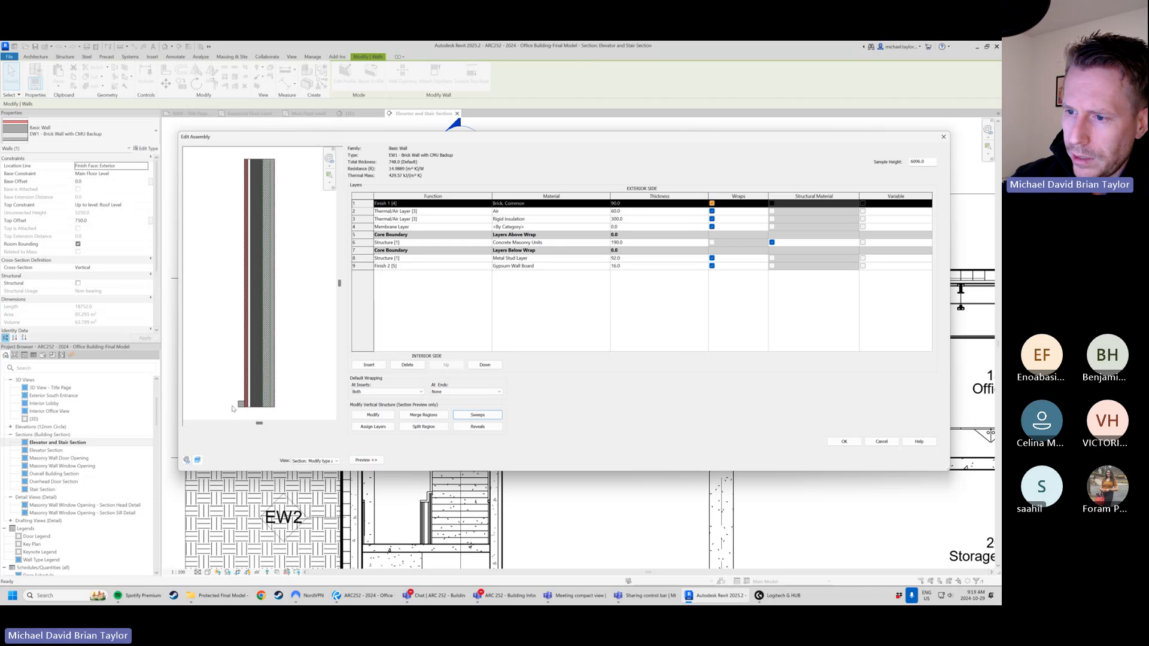
- Inspect the sweep at the wall's base in the section preview, and accept the assembly and type property changes
scroll(240, 411, "up", 3)
scroll(240, 412, "up", 2)
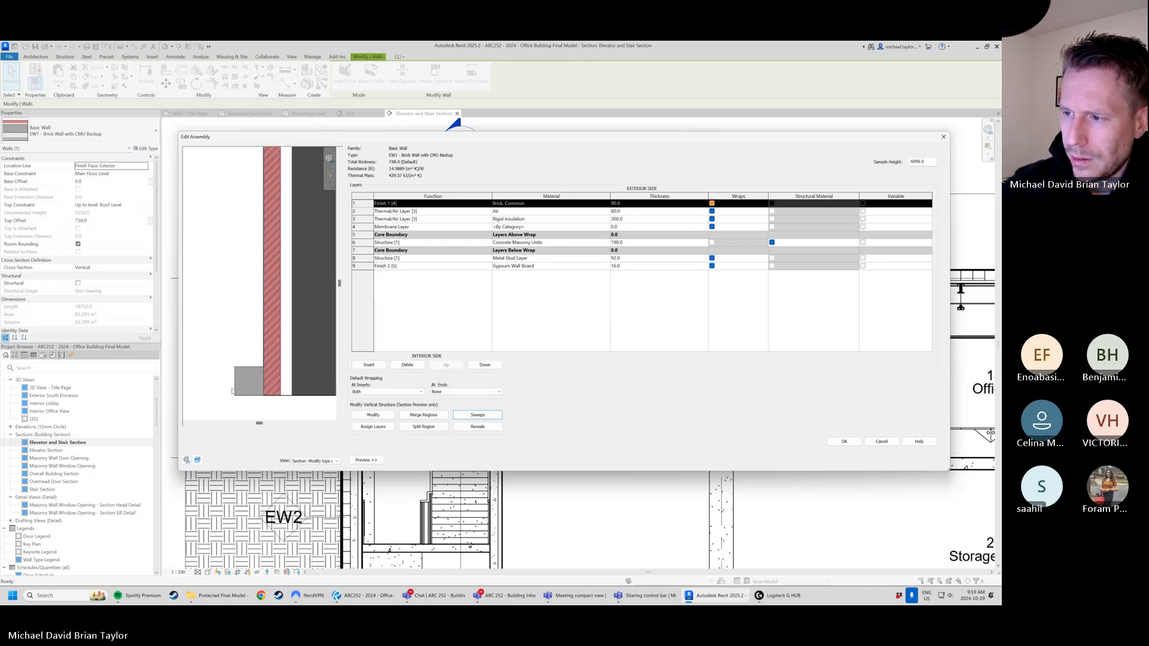
scroll(235, 360, "down", 5)
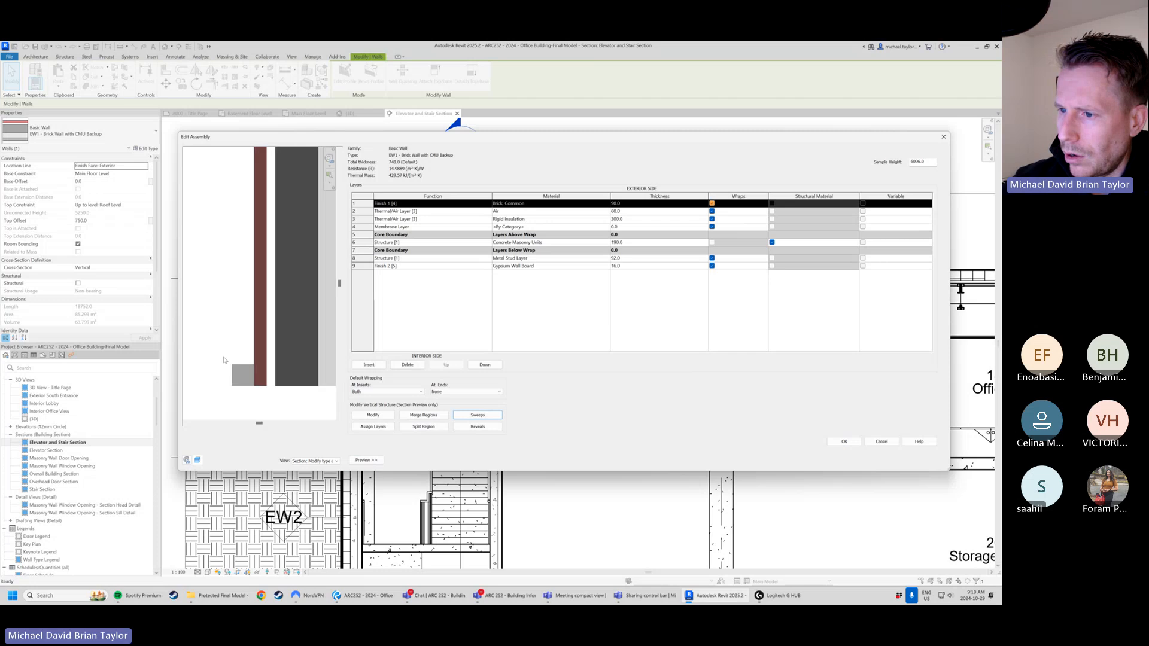
scroll(272, 398, "up", 3)
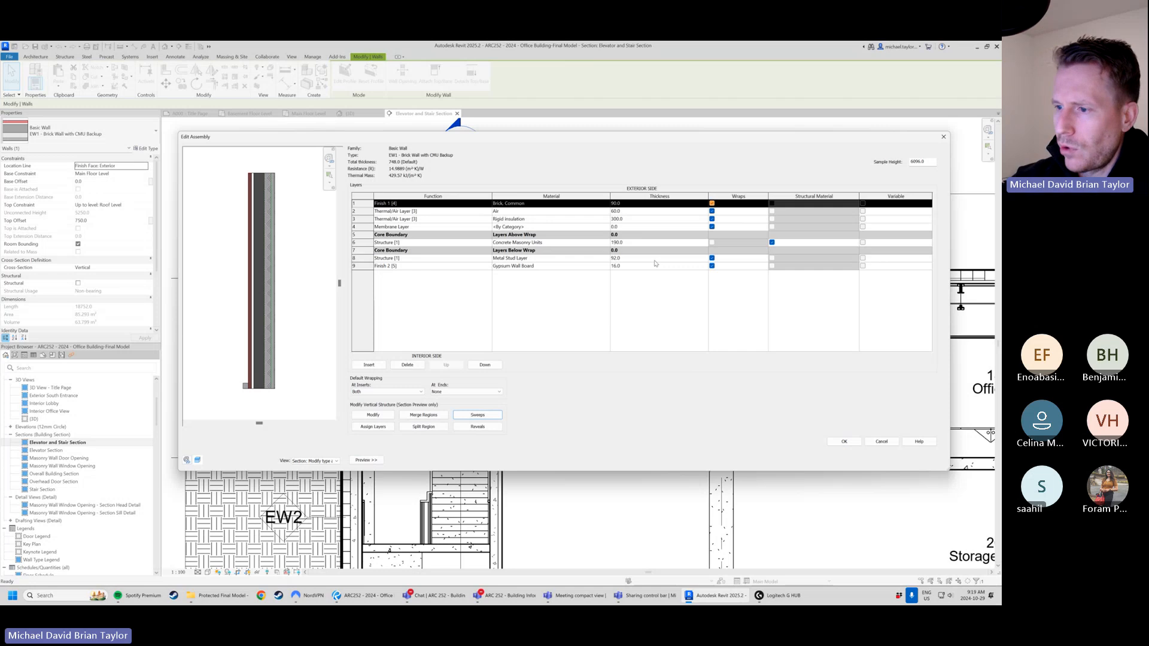
left_click(845, 442)
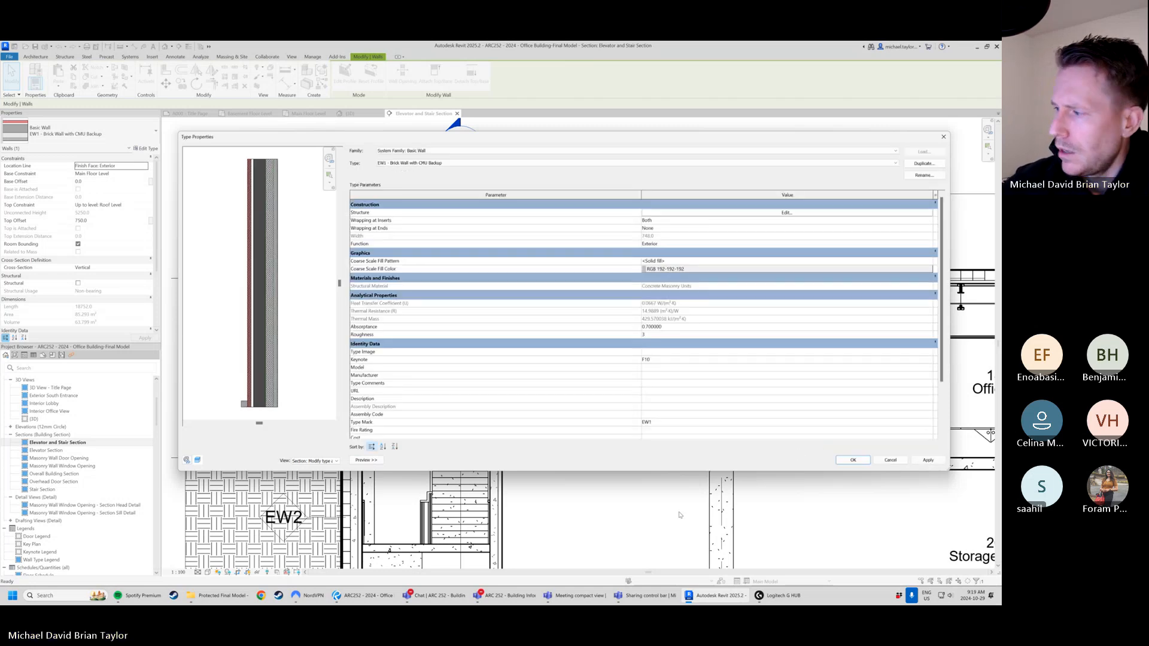
left_click(852, 461)
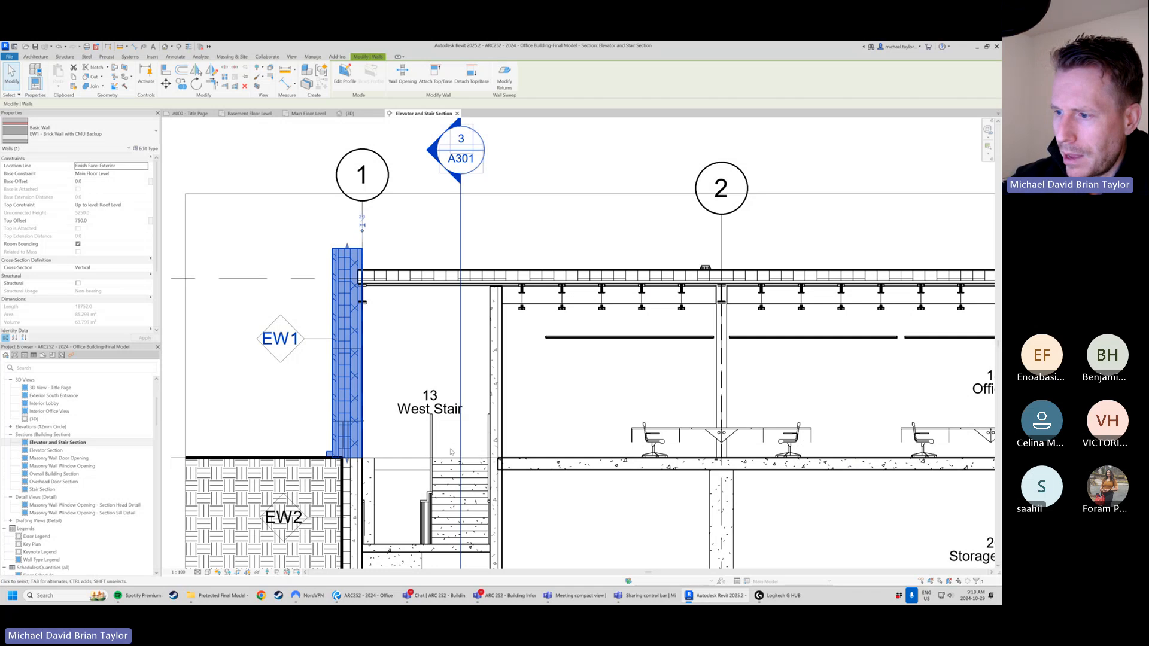
- Check the sweep's profile at the foot of the EW1 wall in the Elevator and Stair Section
key("Escape")
scroll(317, 459, "up", 5)
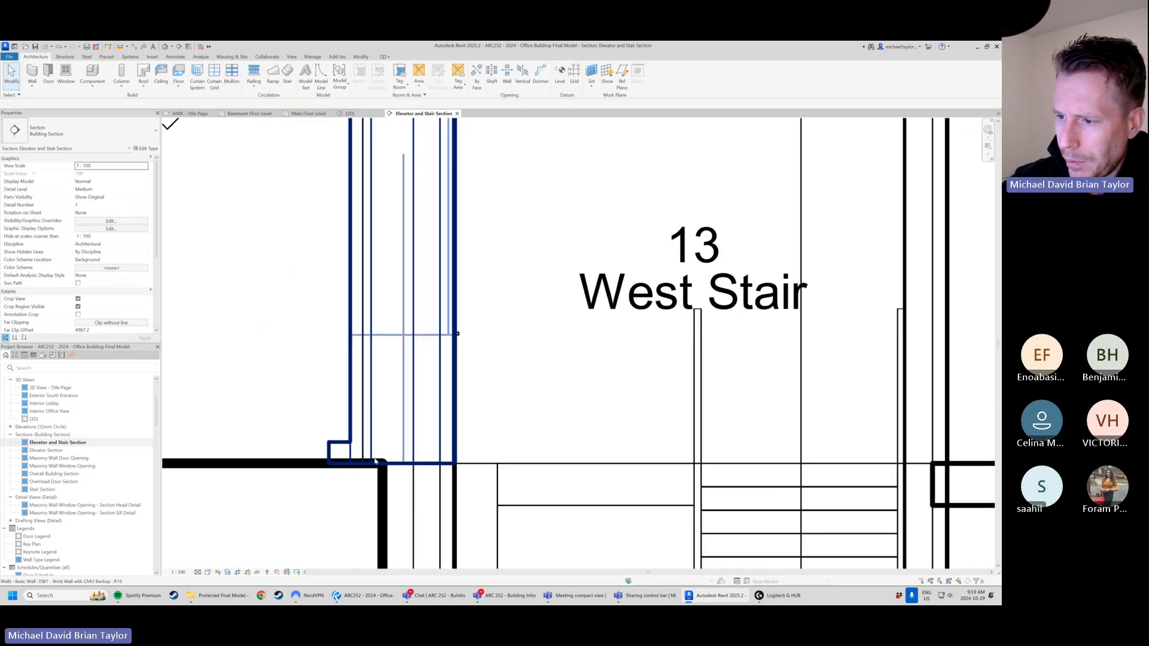
left_click(419, 335)
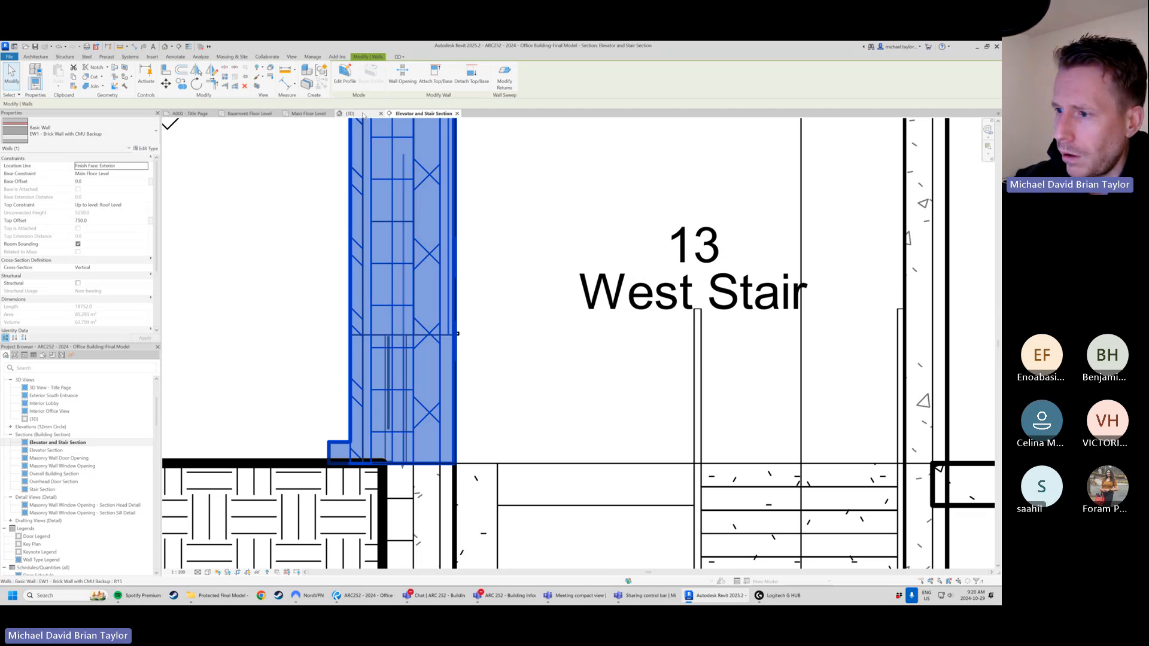
- Switch to the {3D} view and examine how the base sweeps meet at the building corner beside the door
left_click(363, 115)
scroll(551, 463, "down", 2)
scroll(563, 462, "up", 4)
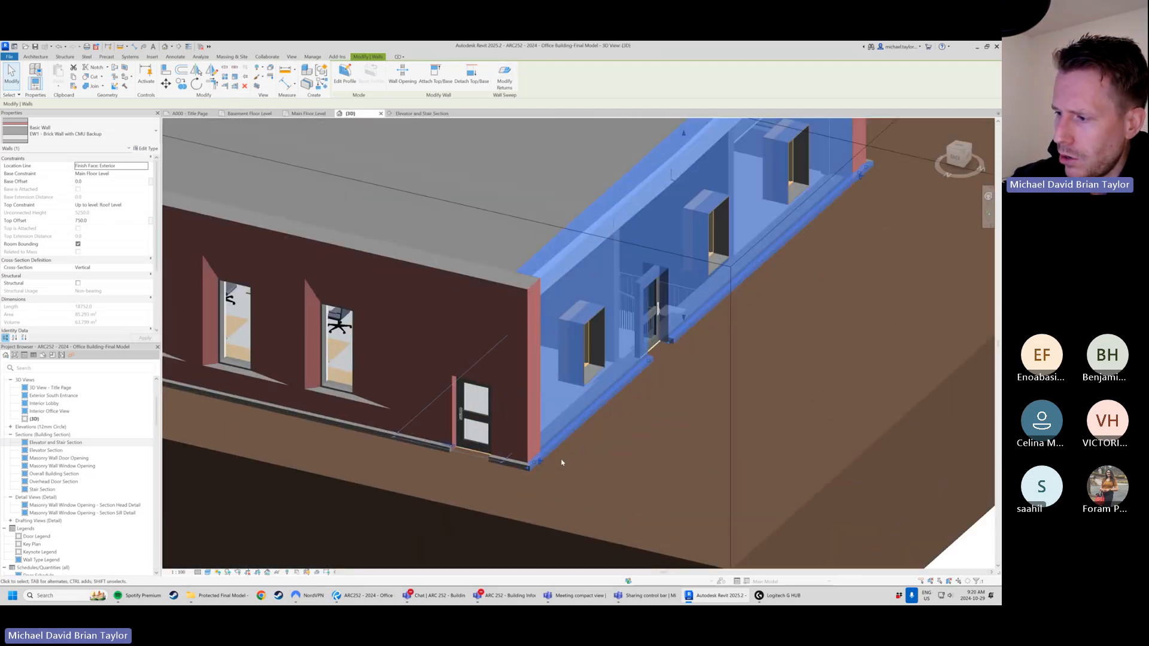
scroll(561, 463, "up", 5)
key("Escape")
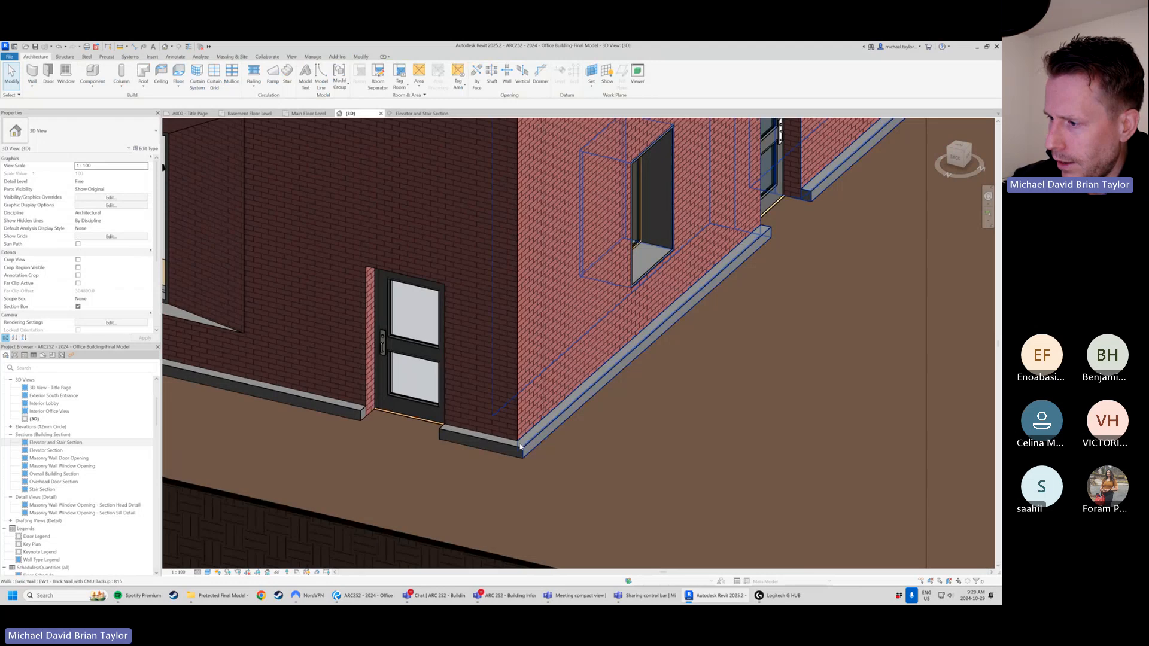
left_click(523, 450)
left_click(506, 451)
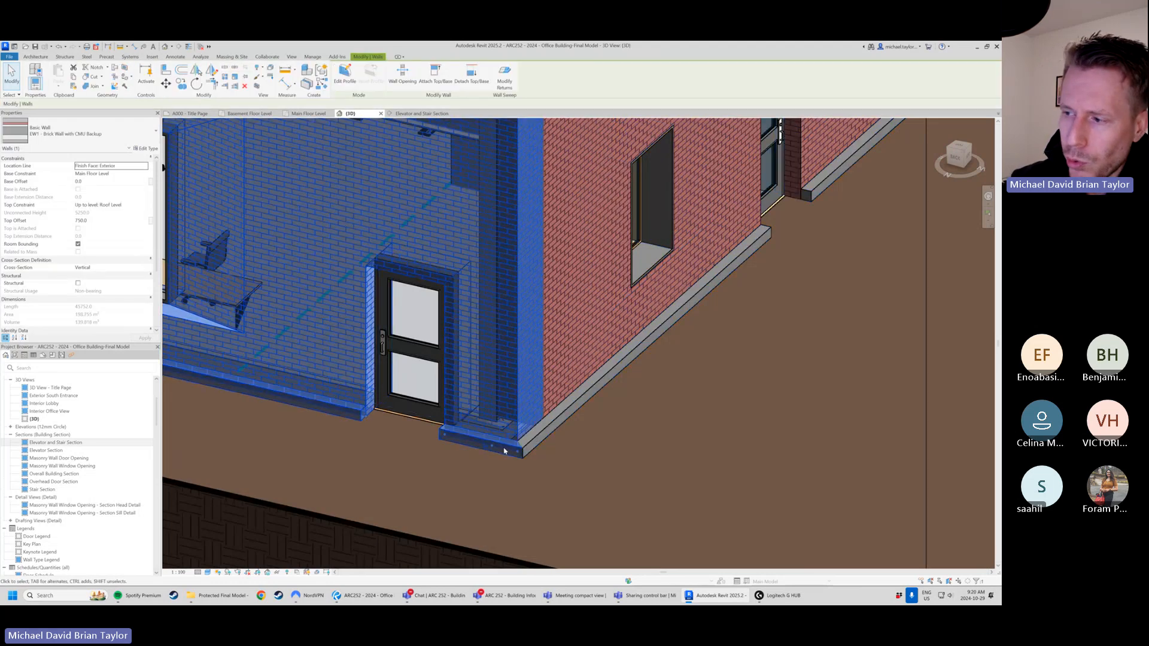
key("Escape")
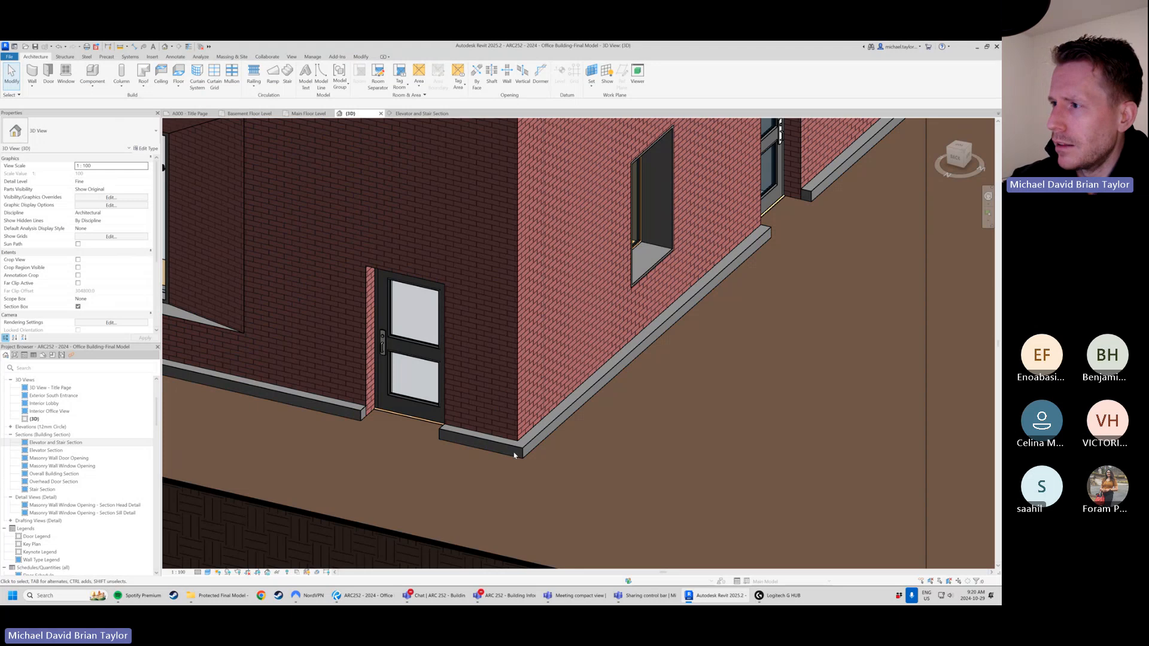
- Orbit around the building and inspect the base sweep along the long windowed facade and its corner
scroll(487, 489, "down", 3)
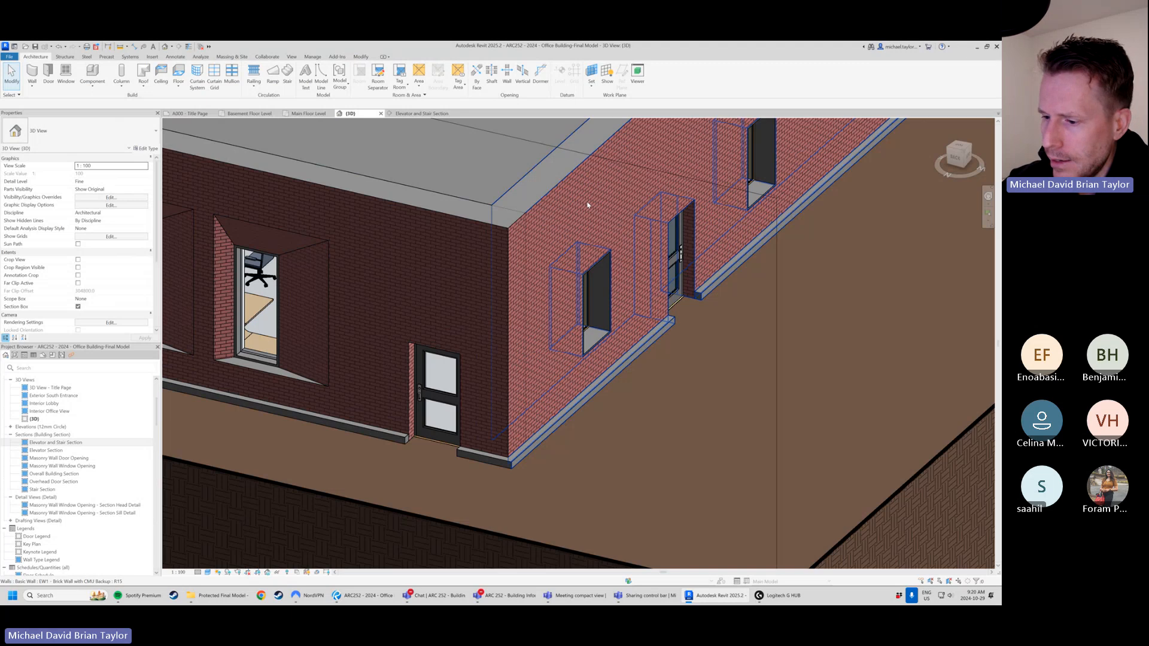
scroll(341, 342, "down", 3)
scroll(700, 342, "down", 2)
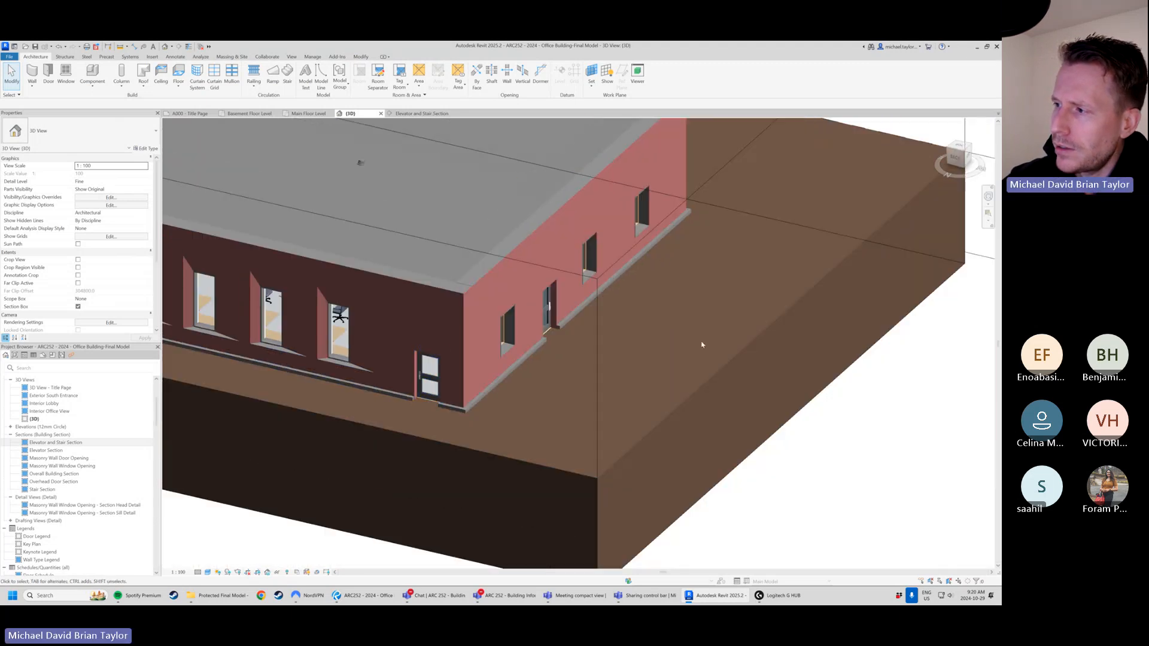
scroll(615, 299, "up", 3)
left_click(502, 257)
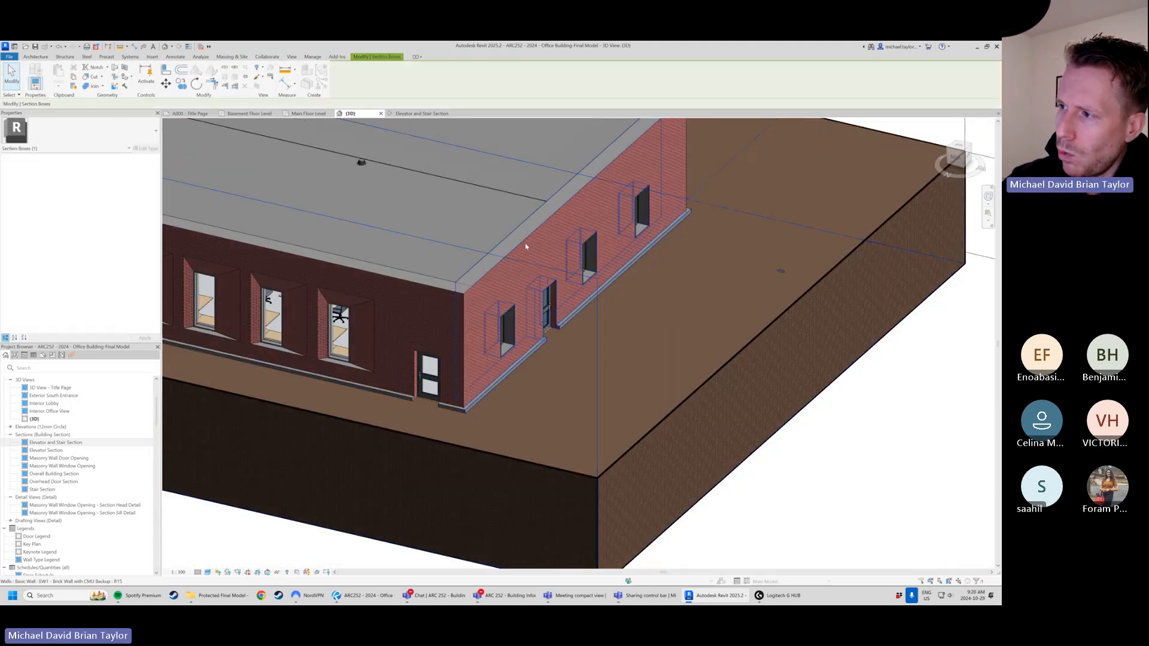
middle_click_drag(708, 291, 285, 291, "shift")
scroll(287, 294, "down", 1)
key("Escape")
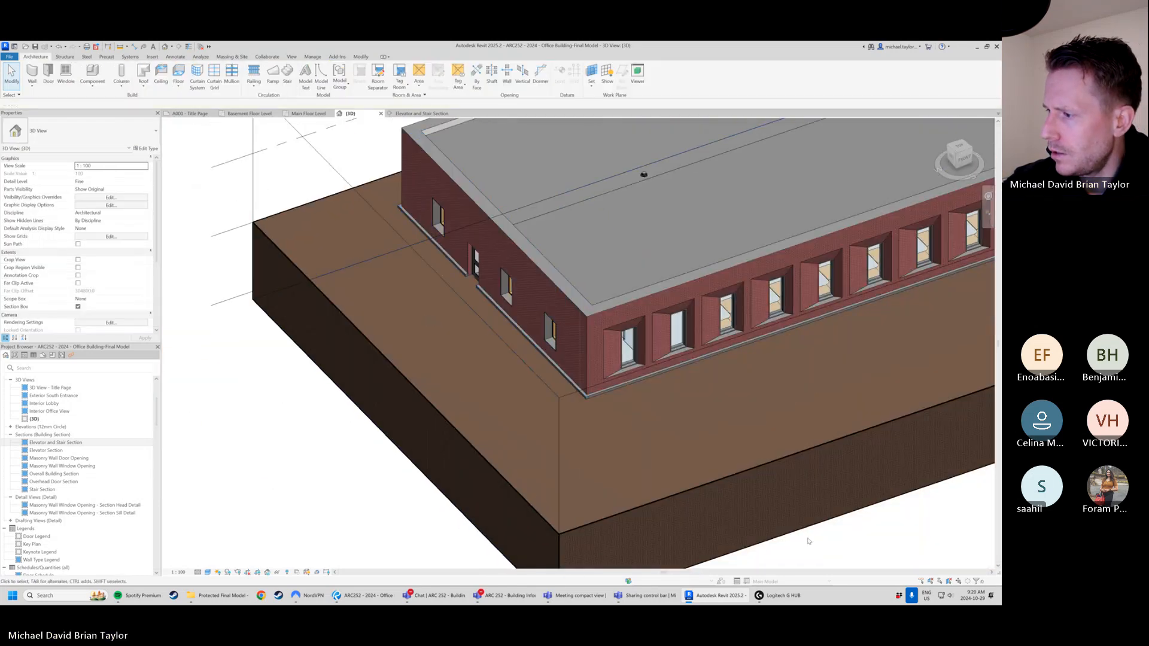
left_click(647, 376)
scroll(647, 368, "up", 2)
scroll(577, 449, "up", 5)
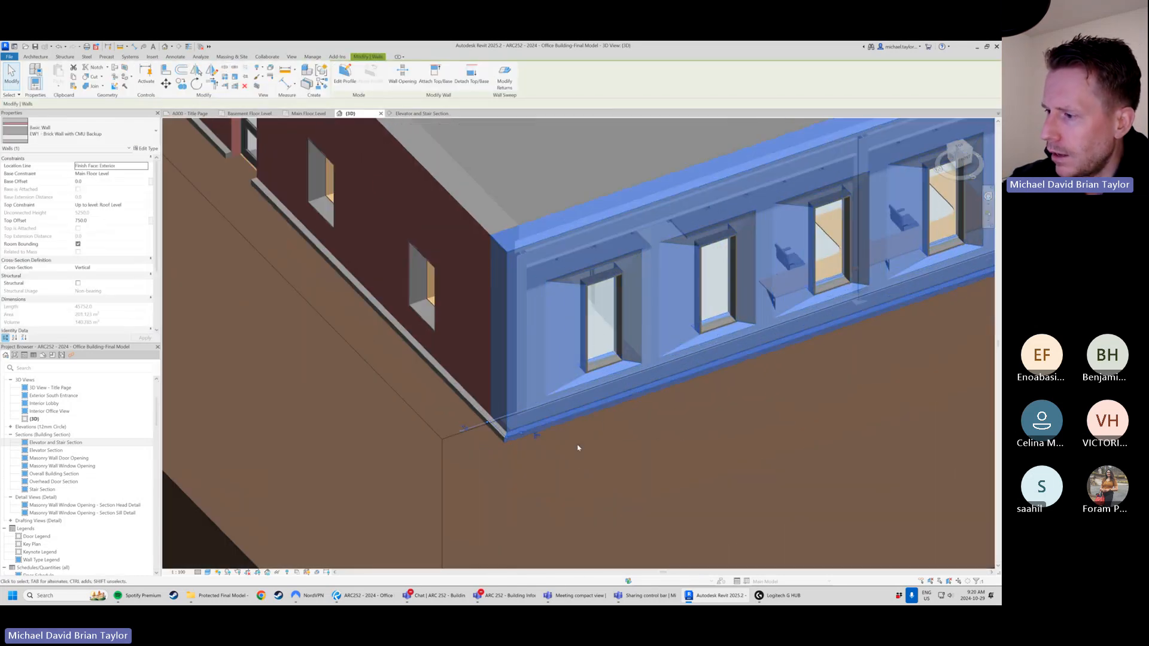
key("Escape")
scroll(512, 461, "down", 7)
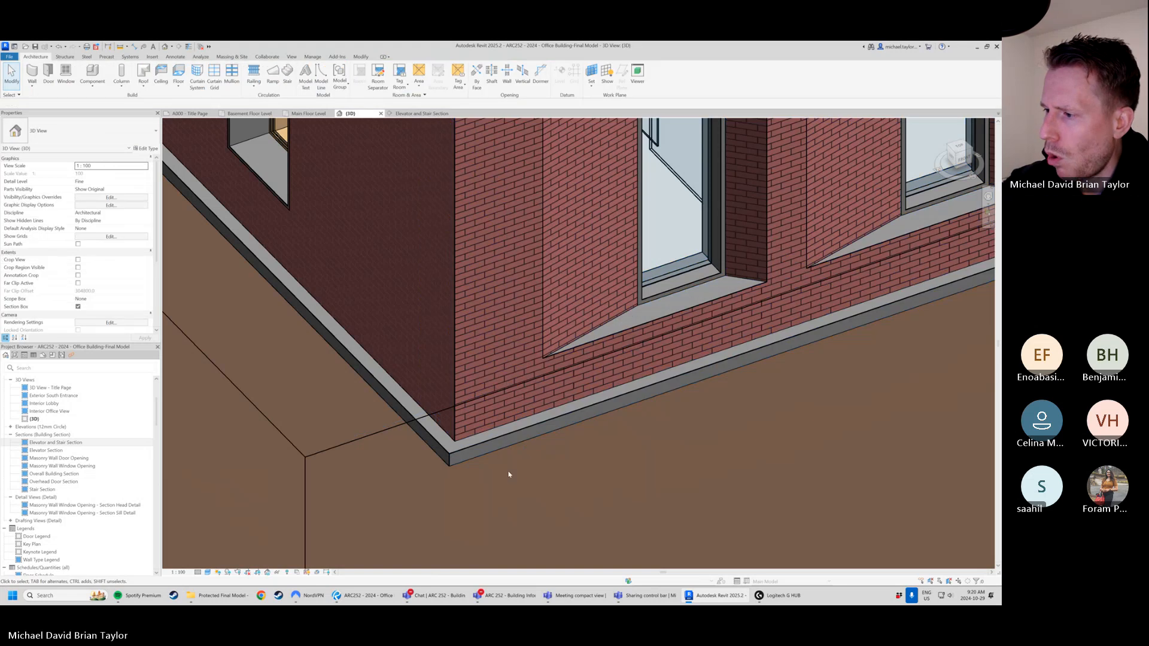
scroll(388, 469, "down", 1)
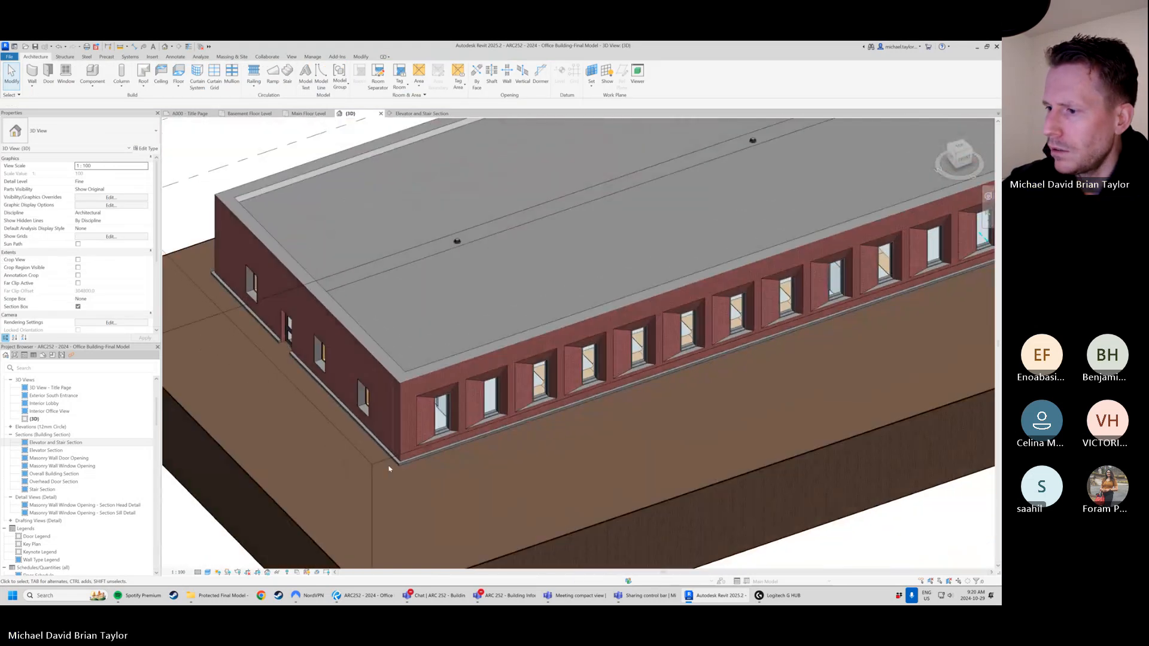
- Examine the base sweep along the end wall with two doorways in view, checking which elements it selects with
middle_click_drag(390, 469, 644, 461, "shift")
scroll(618, 422, "down", 2)
scroll(351, 431, "up", 2)
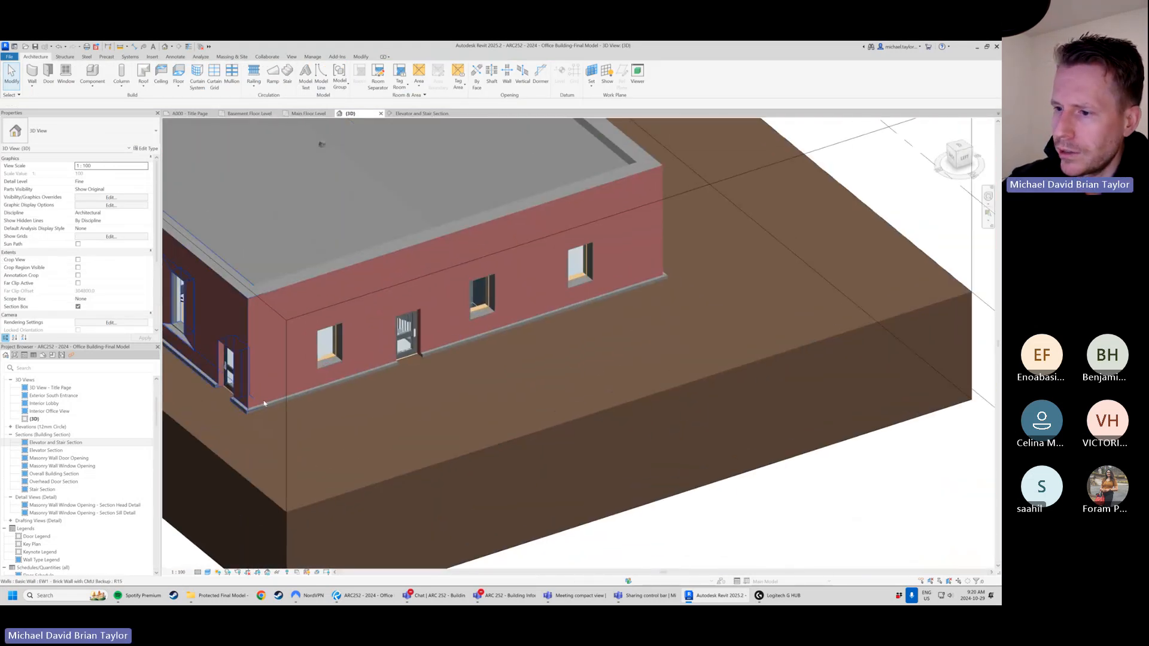
left_click(264, 405)
scroll(233, 408, "up", 2)
key("Escape")
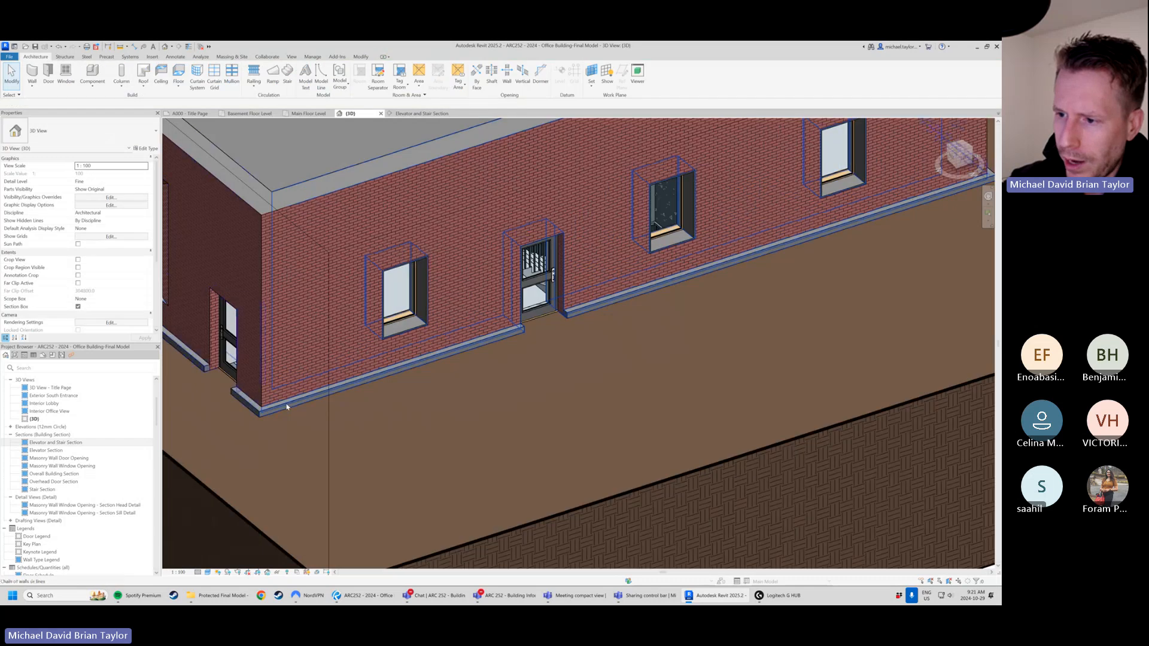
left_click(287, 406)
key("Escape")
scroll(287, 407, "up", 2)
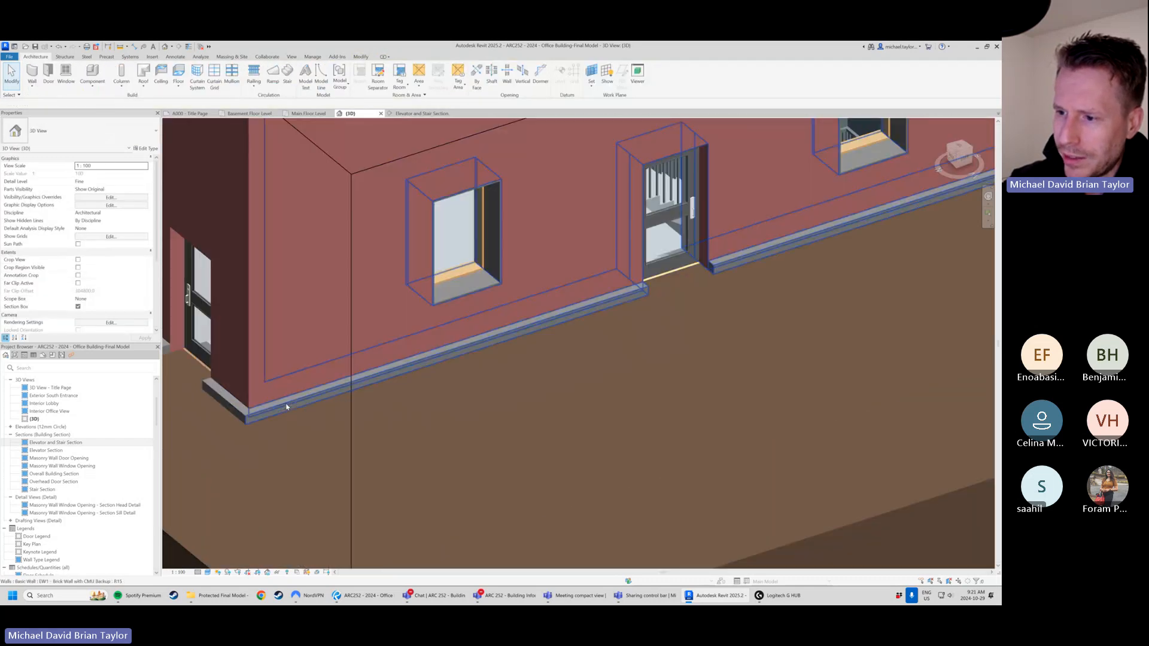
key("Tab")
left_click(287, 407)
key("Escape")
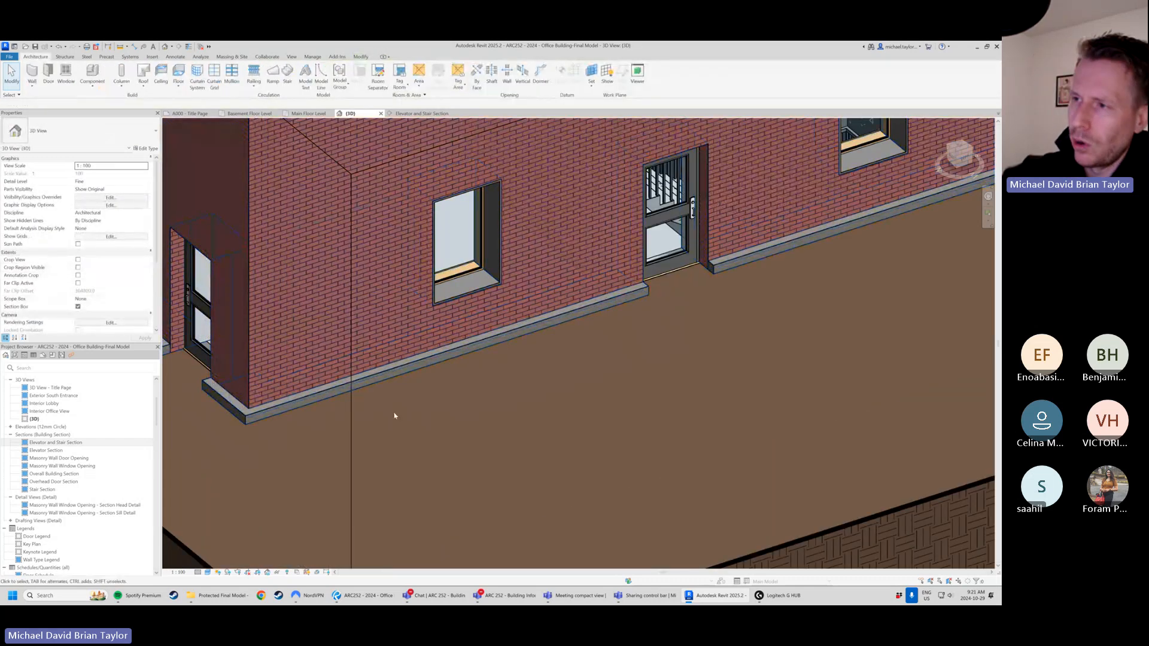
scroll(700, 467, "down", 3)
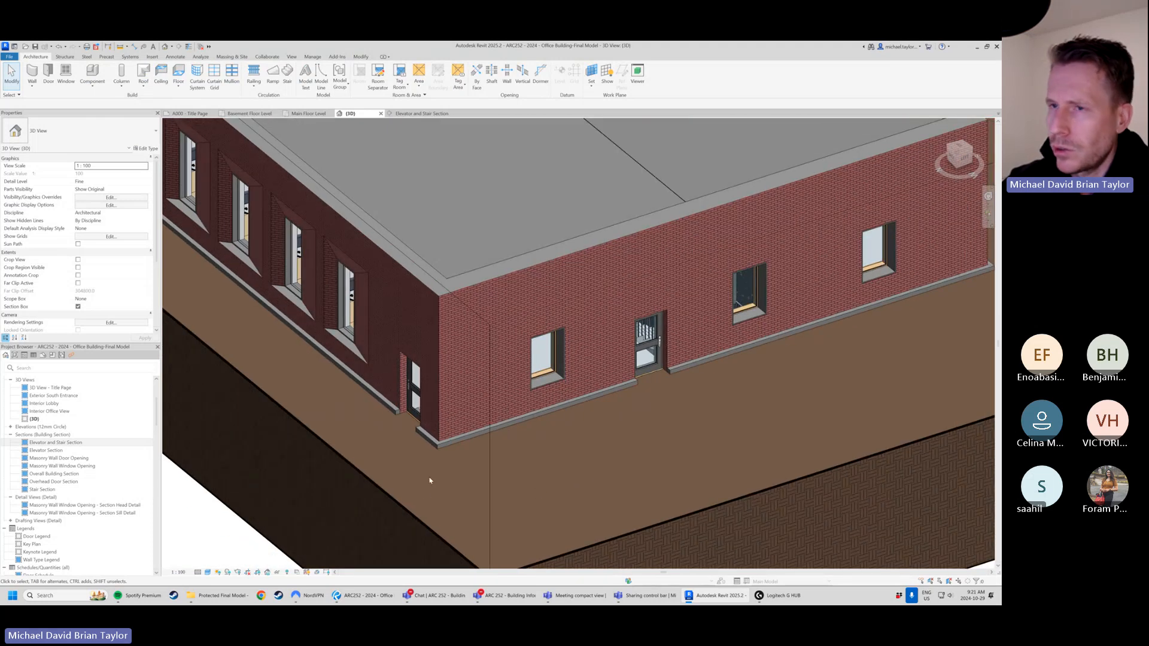
- Open the wall sweep settings inside the structure of the EW1 brick wall type
left_click(479, 281)
left_click(146, 147)
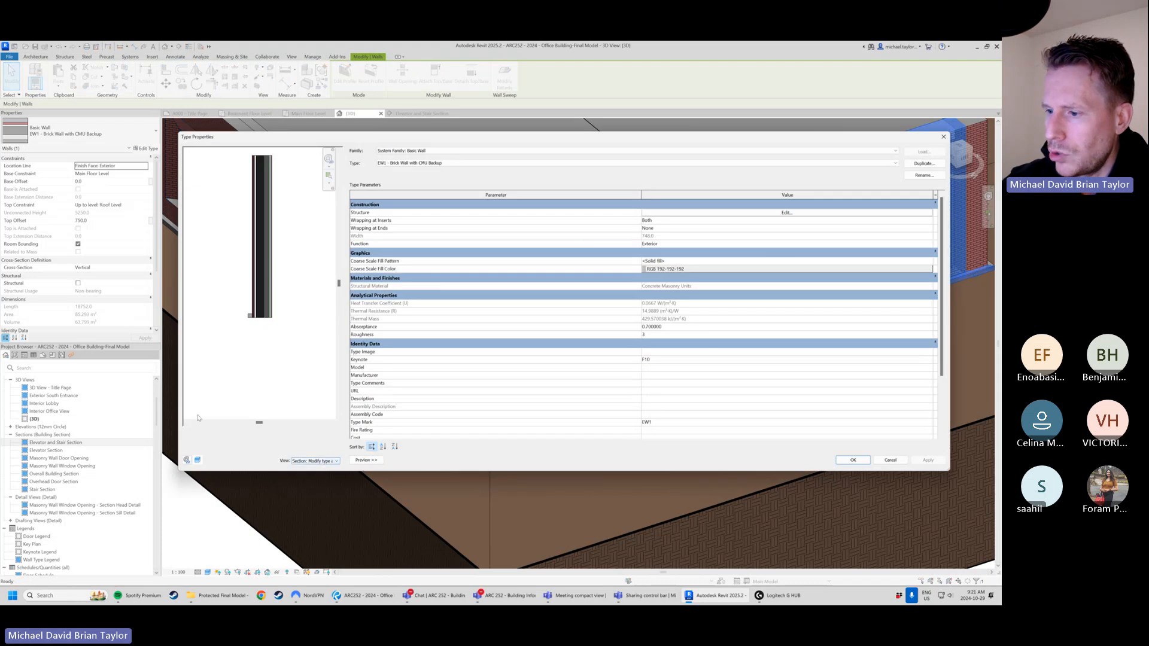
scroll(395, 371, "down", 3)
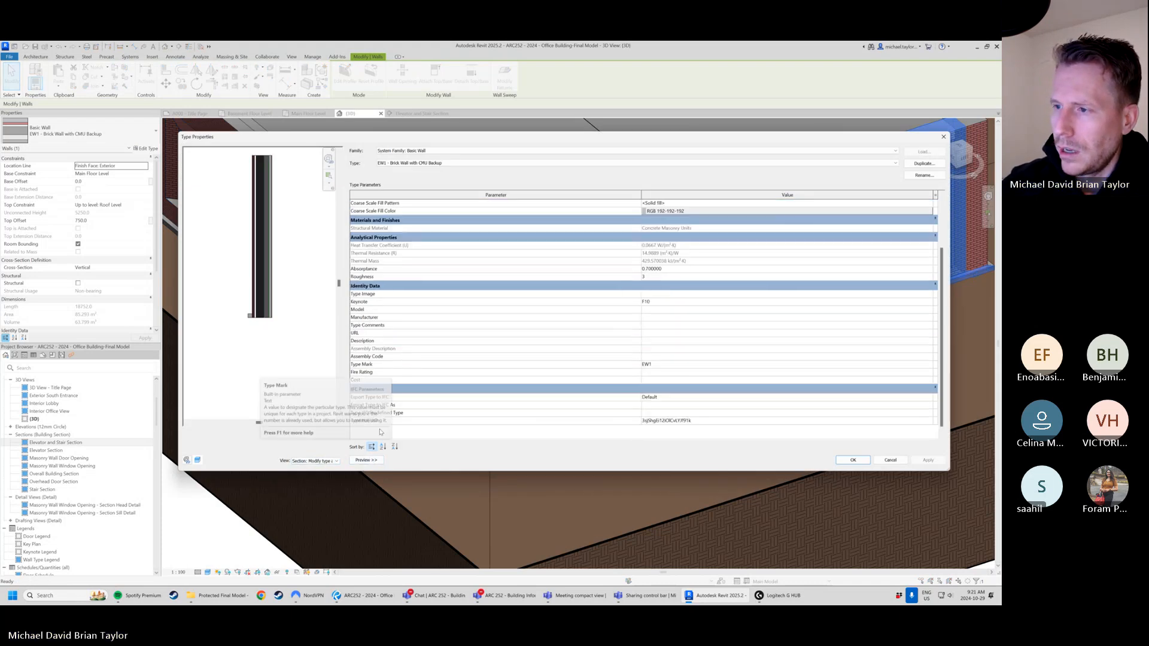
scroll(671, 215, "up", 3)
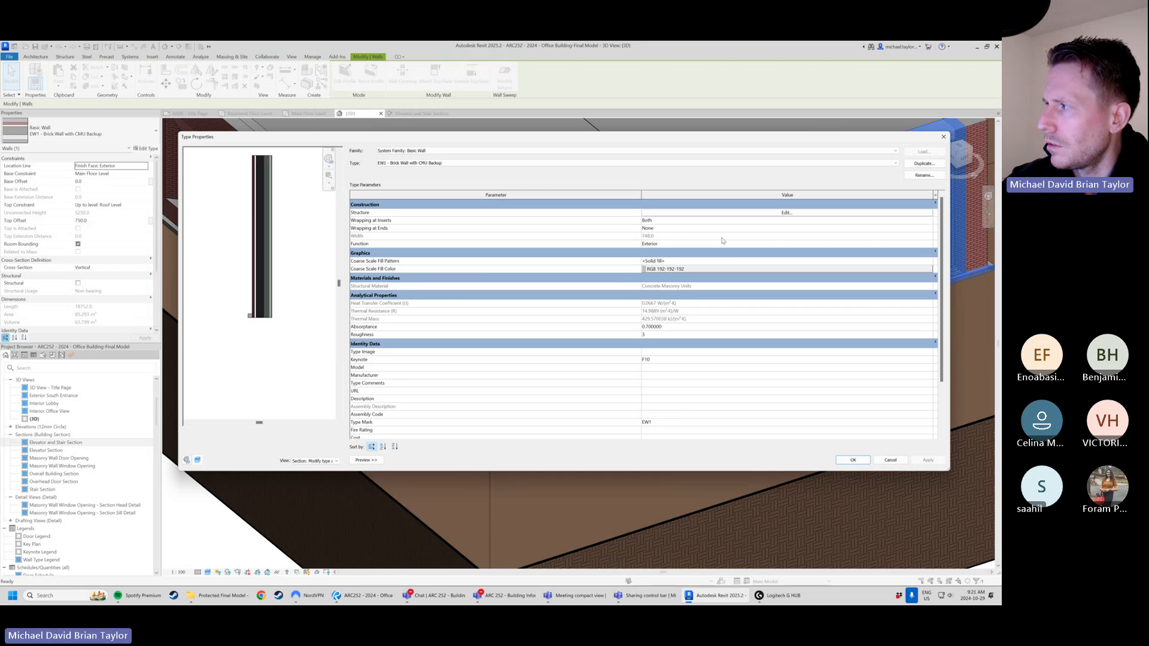
left_click(676, 213)
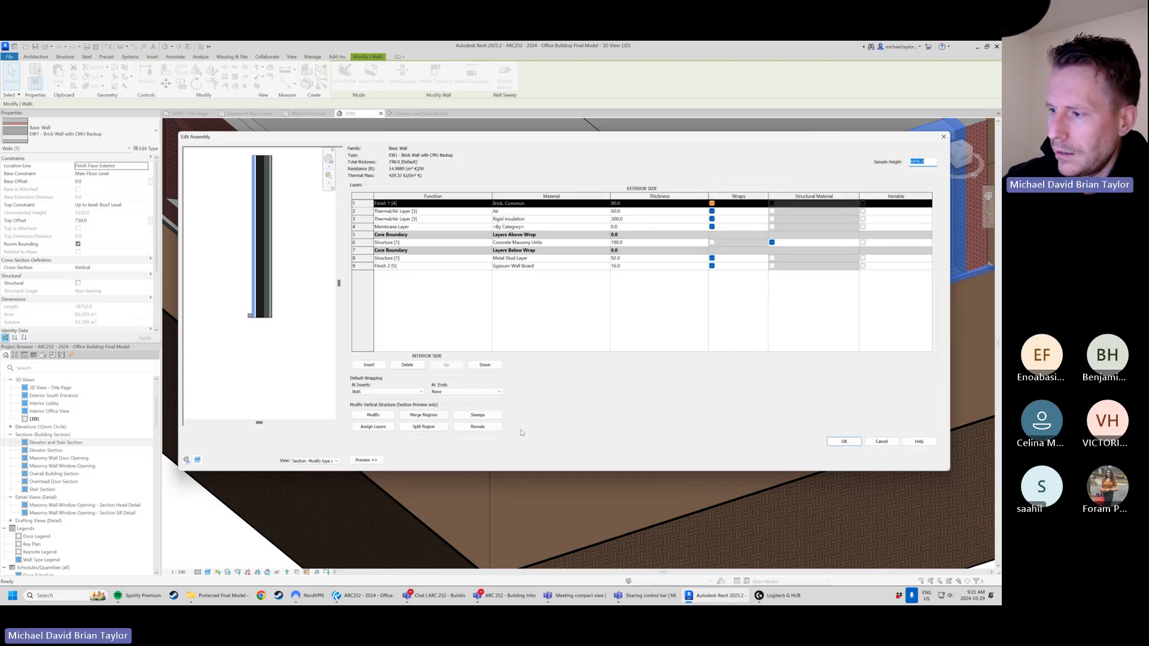
left_click(486, 416)
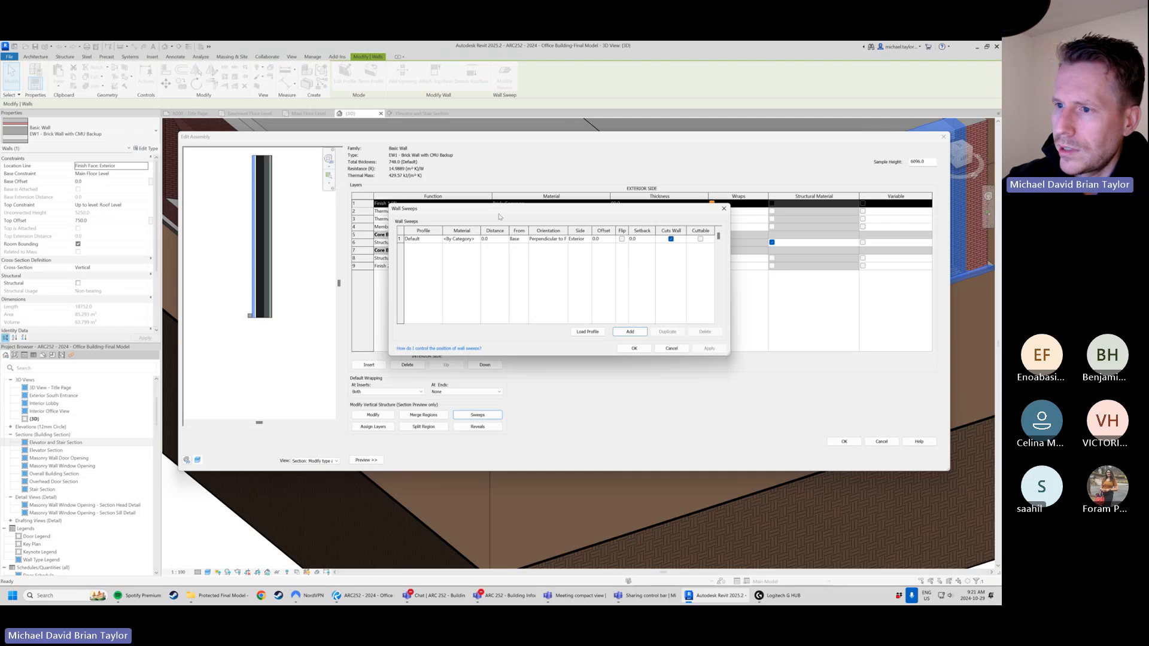
left_click_drag(504, 205, 471, 208)
left_click(601, 351)
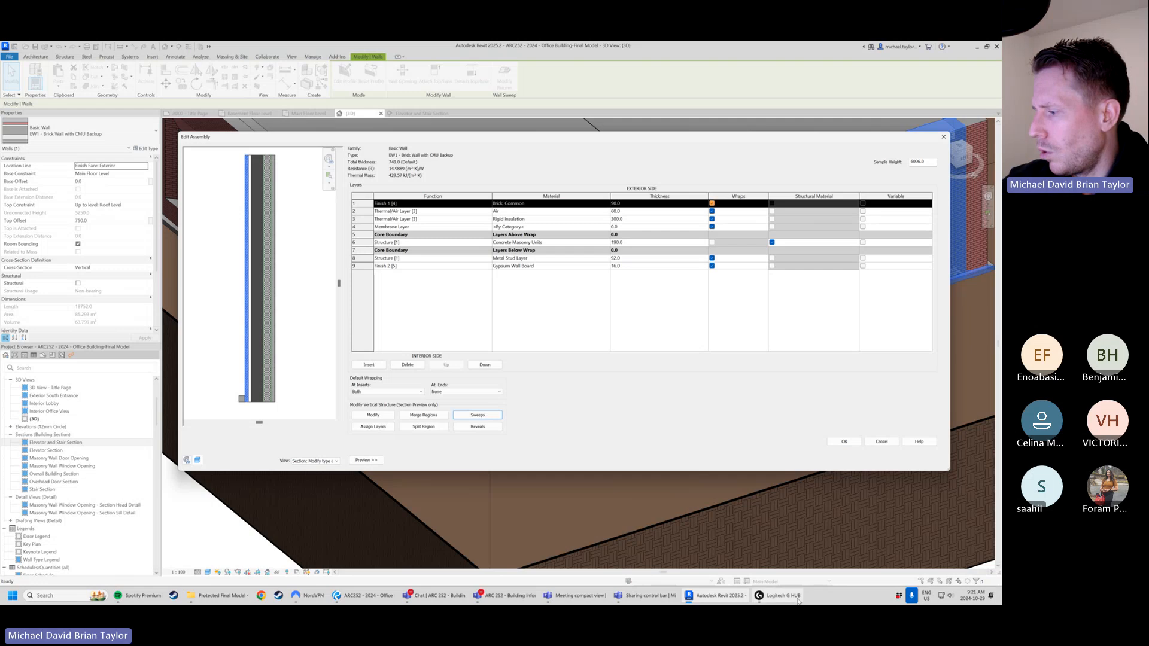
left_click(477, 415)
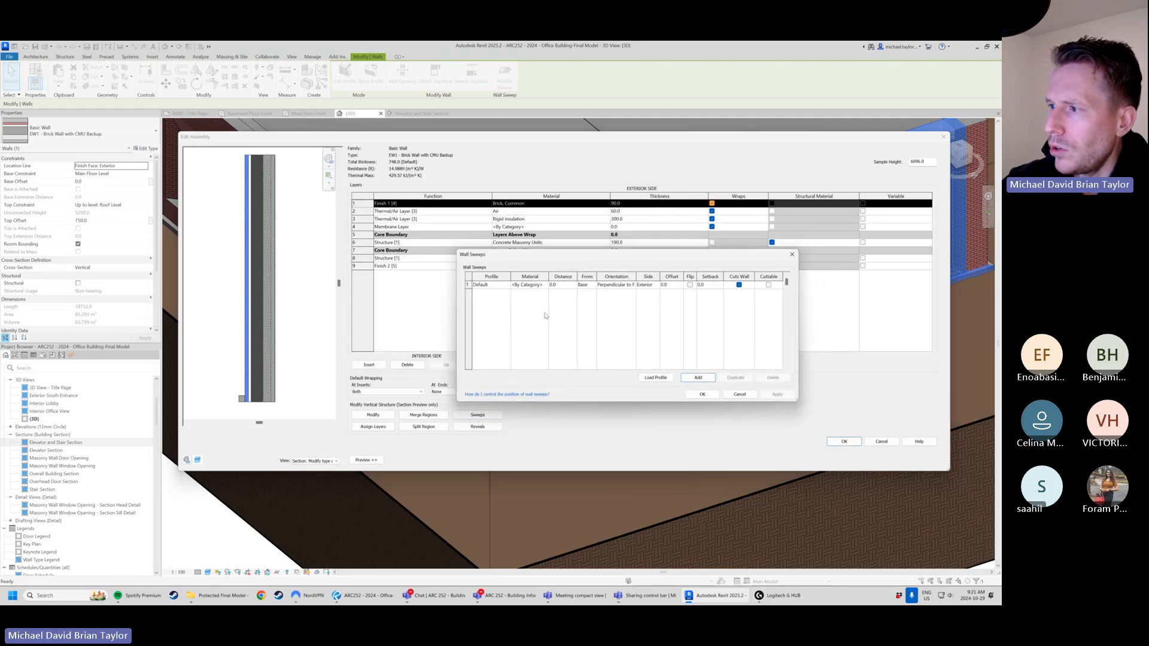
- Assign the Concrete material to the Default-profile sweep in the EW1 wall type
left_click(545, 287)
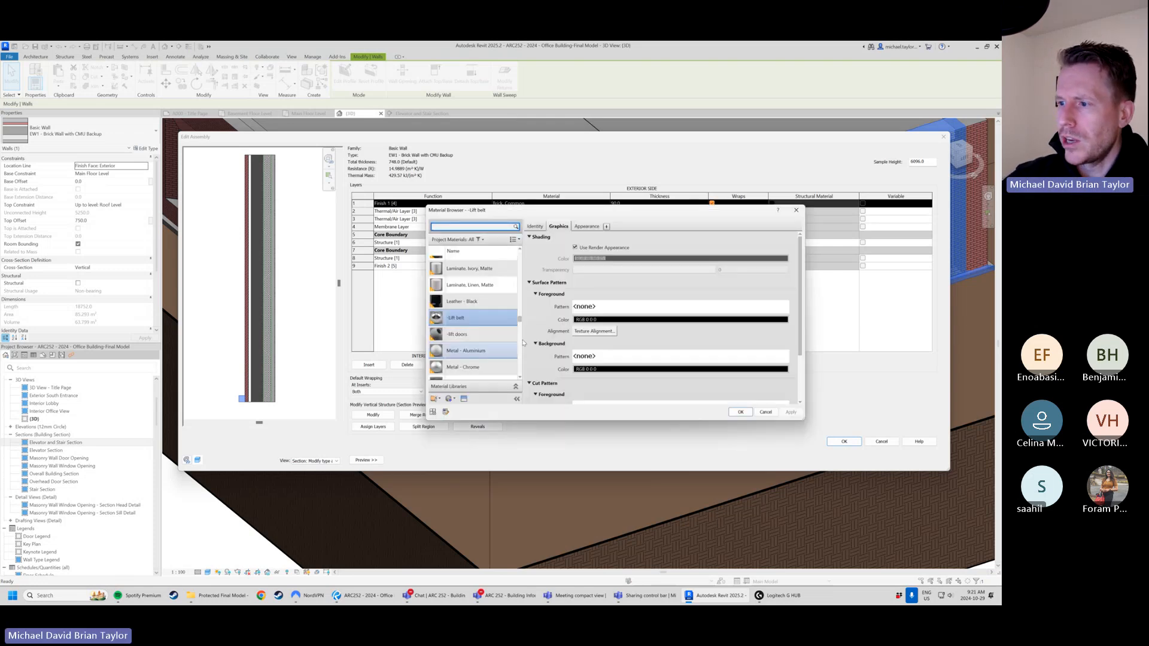
scroll(484, 359, "down", 1)
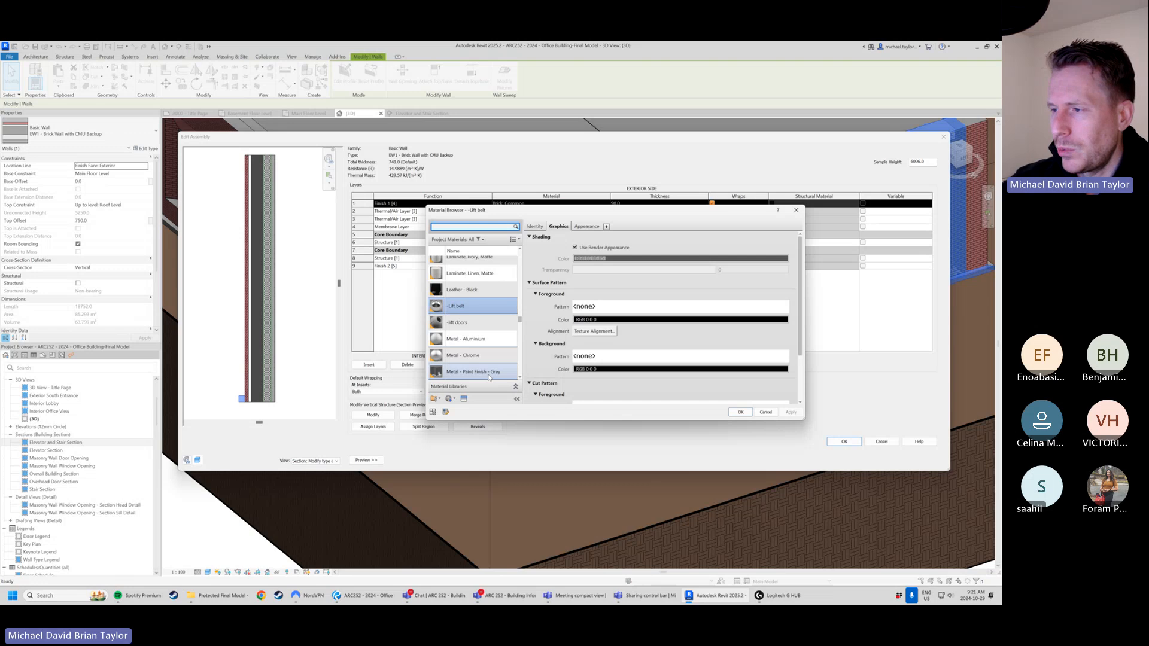
scroll(486, 371, "up", 8)
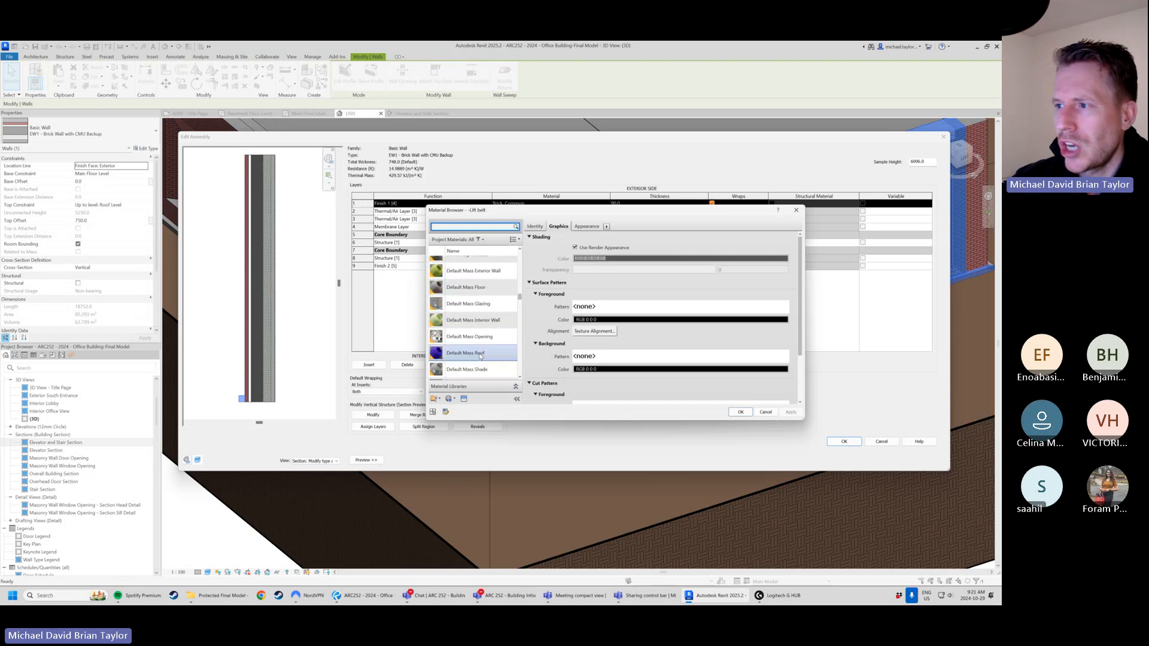
scroll(480, 357, "up", 5)
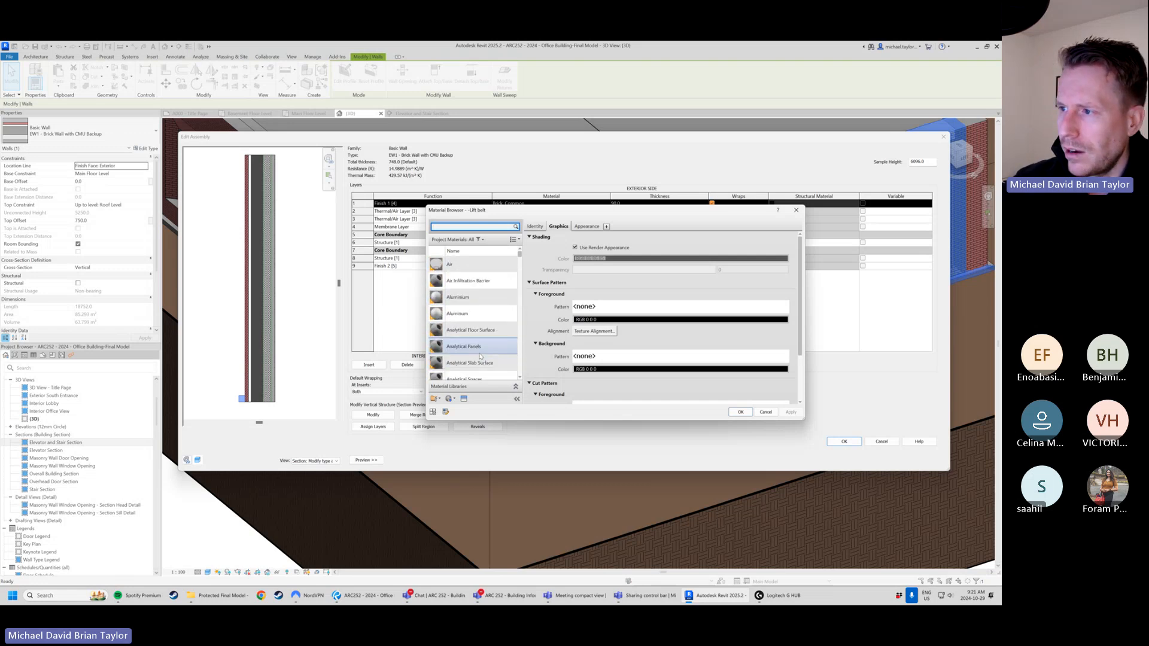
scroll(480, 357, "down", 5)
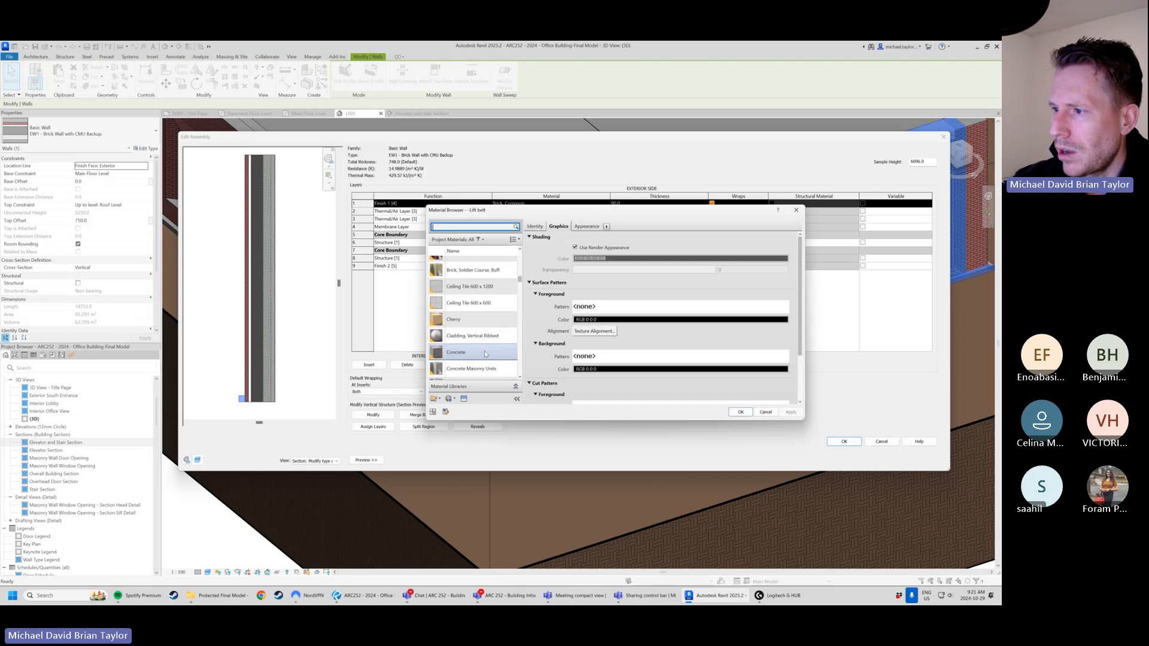
left_click(485, 353)
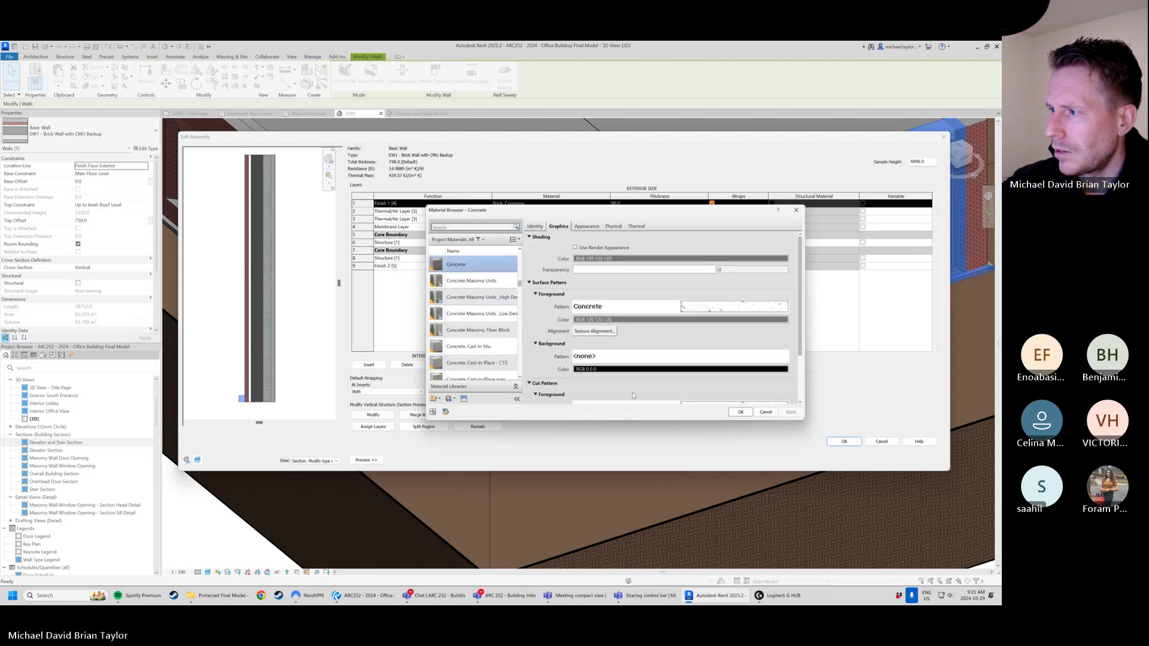
left_click(740, 411)
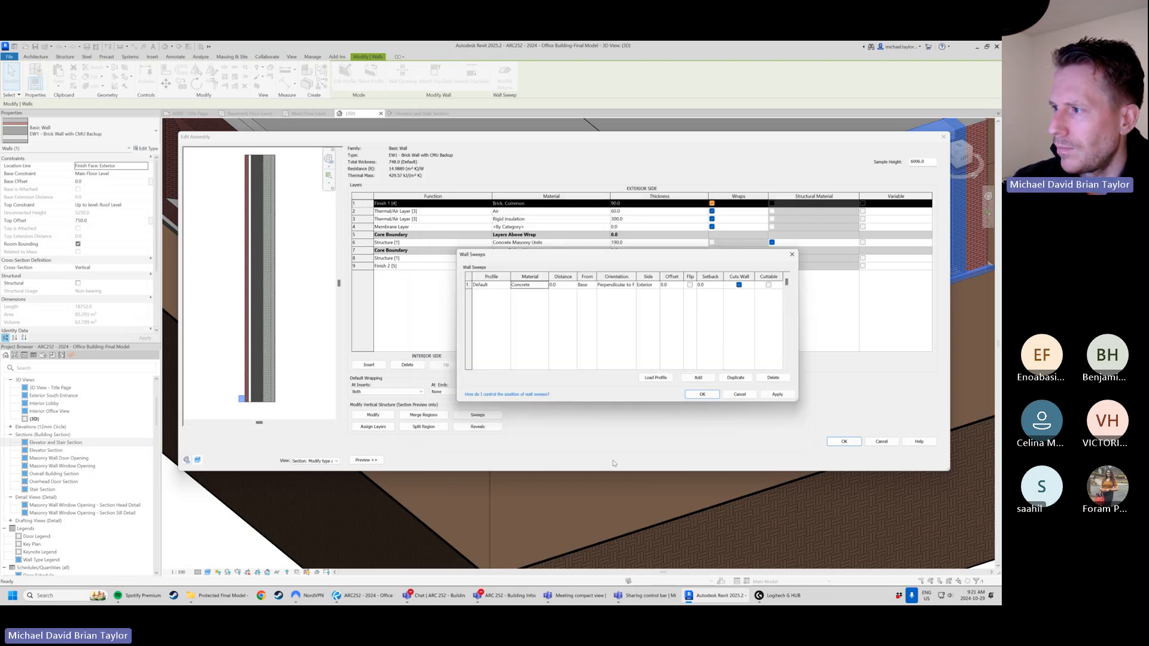
- Set the concrete sweep's distance from the wall base to 150 mm and apply it to the preview
left_click(574, 287)
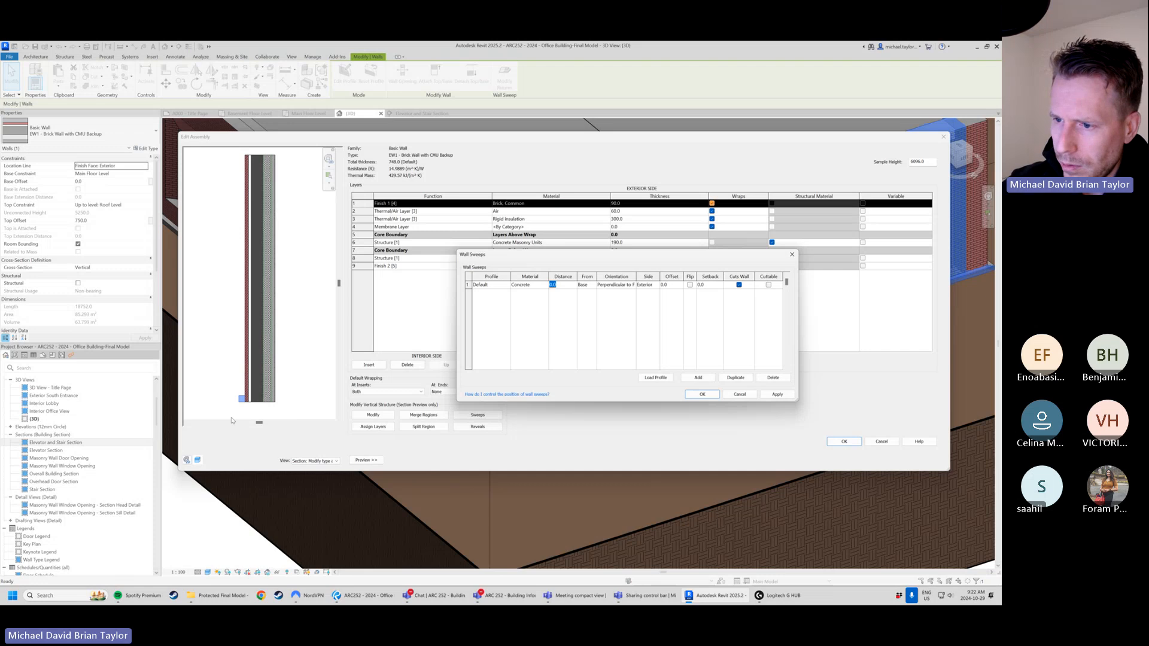
left_click(558, 285)
left_click_drag(558, 285, 520, 288)
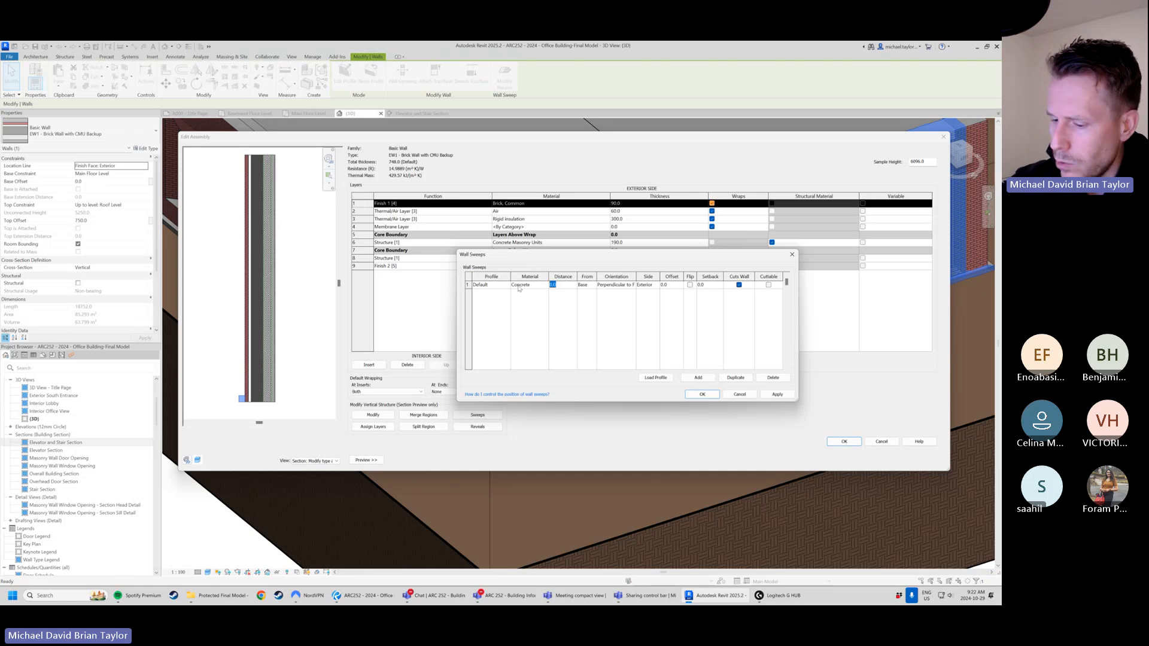
type("150")
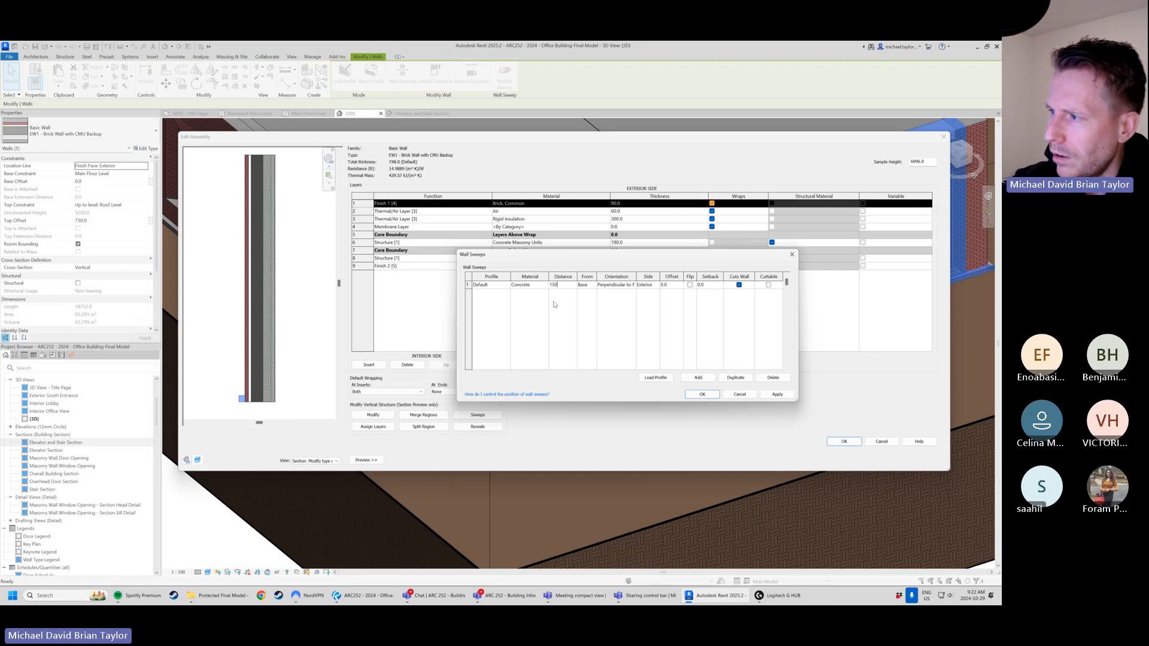
key("Tab")
left_click(777, 394)
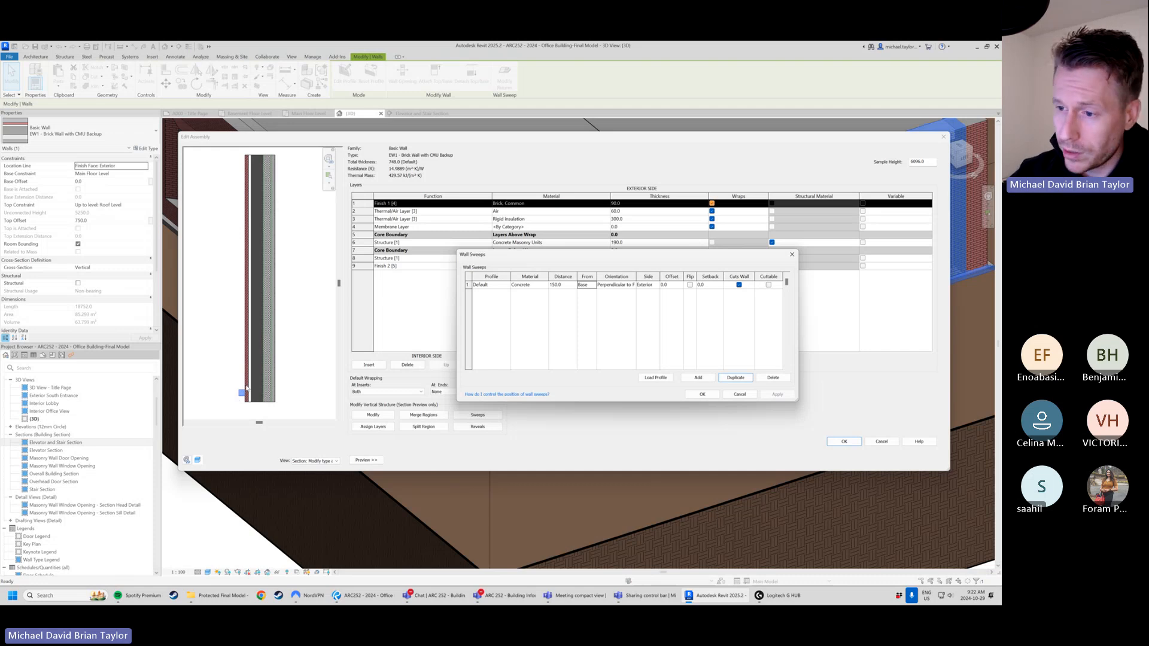
- Raise the concrete sweep to a distance of 4000 mm from the wall base and apply it
left_click(569, 285)
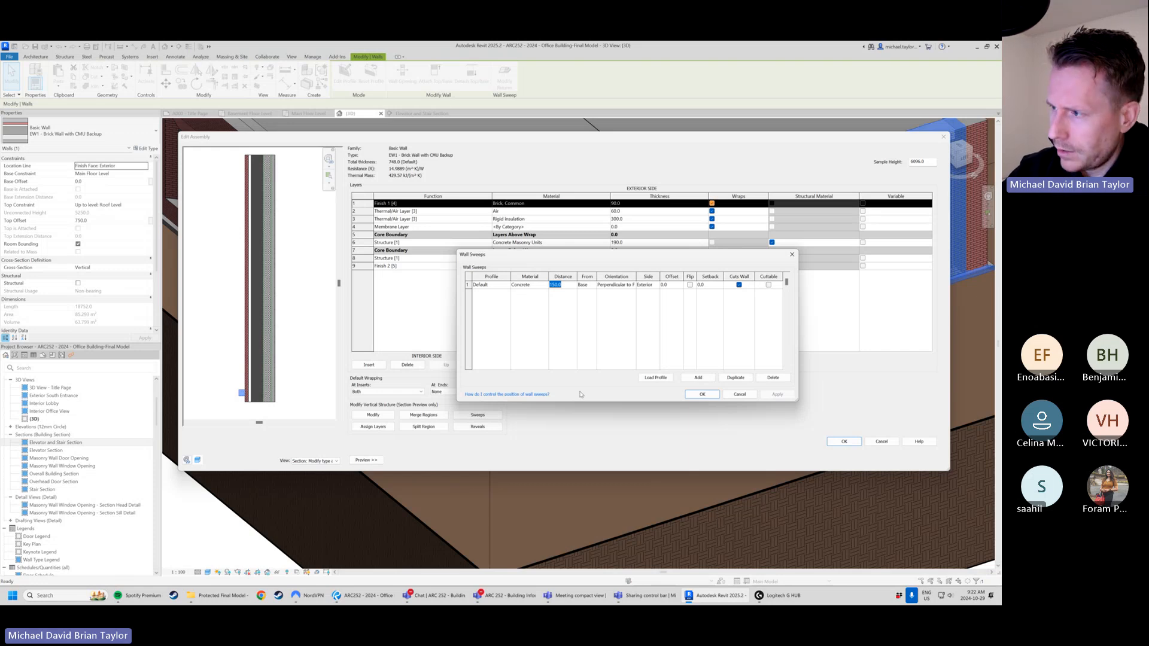
type("4000")
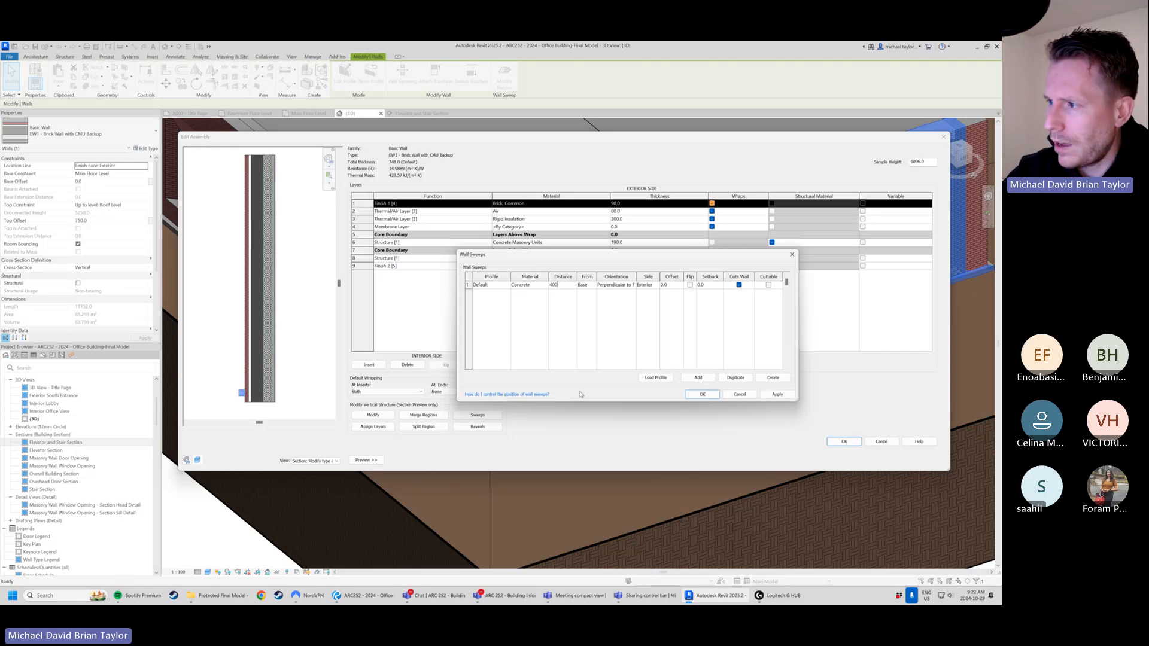
key("Tab")
left_click(777, 394)
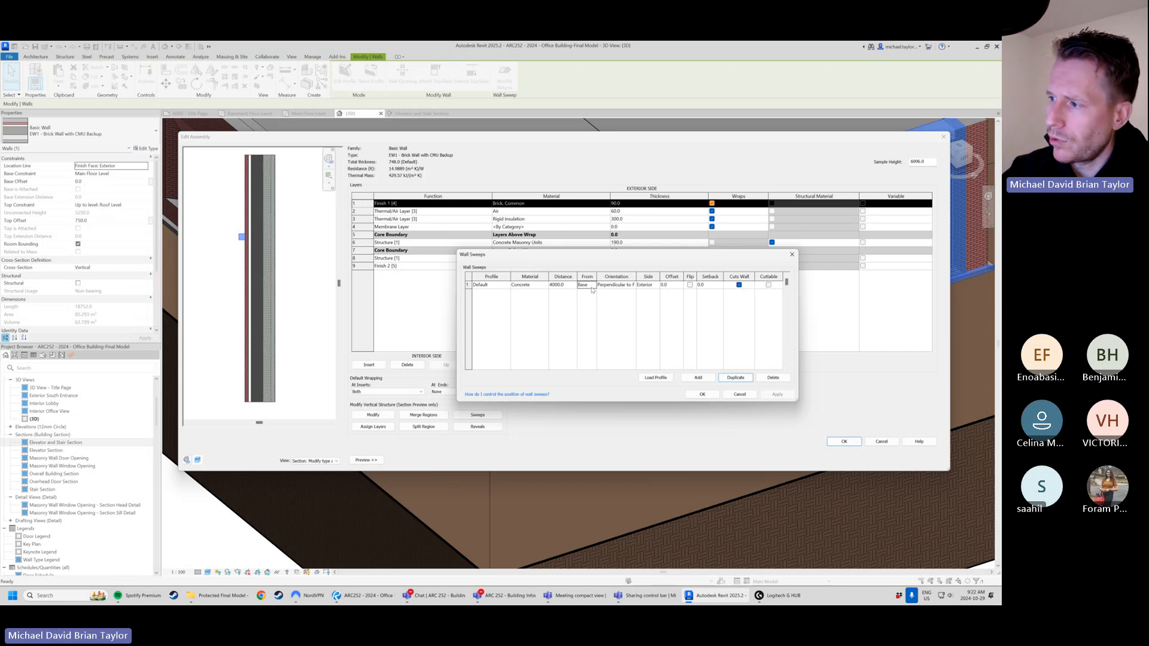
- Measure the sweep's position from the wall's Top, set its distance to 0, and apply the change
left_click(593, 286)
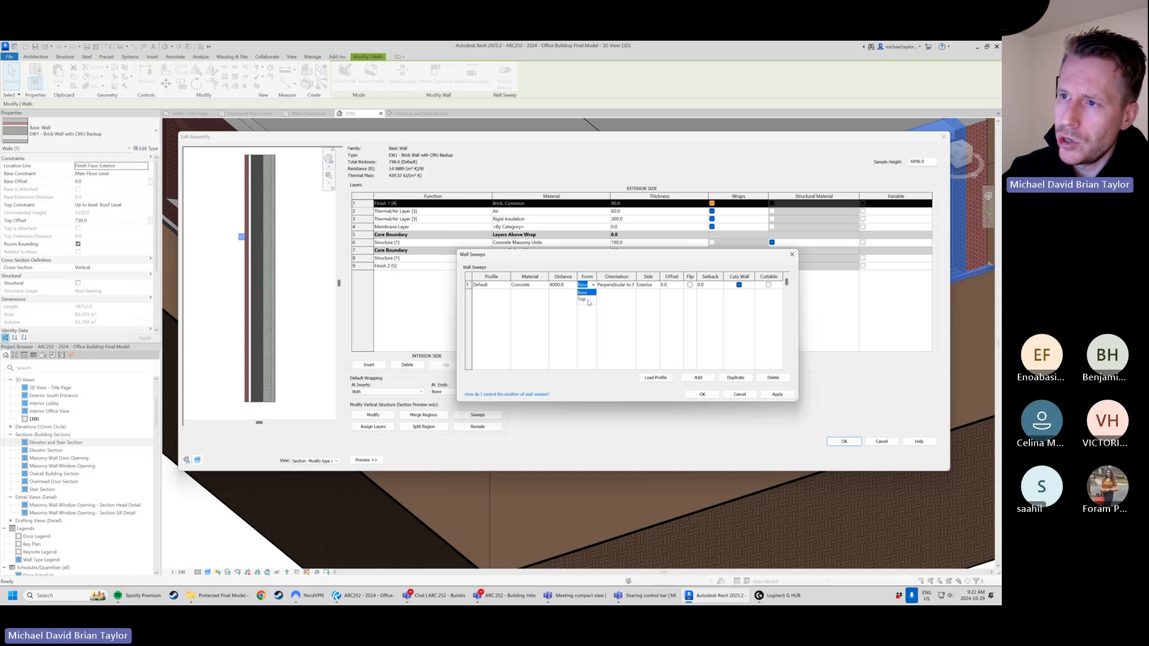
left_click(584, 300)
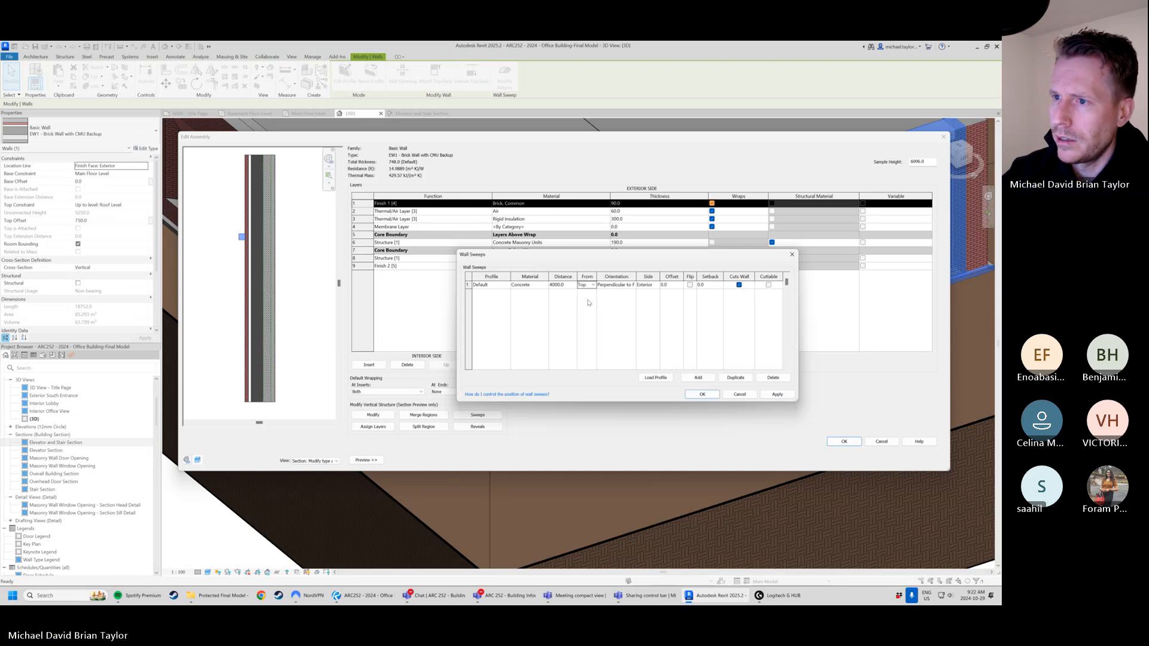
left_click(779, 396)
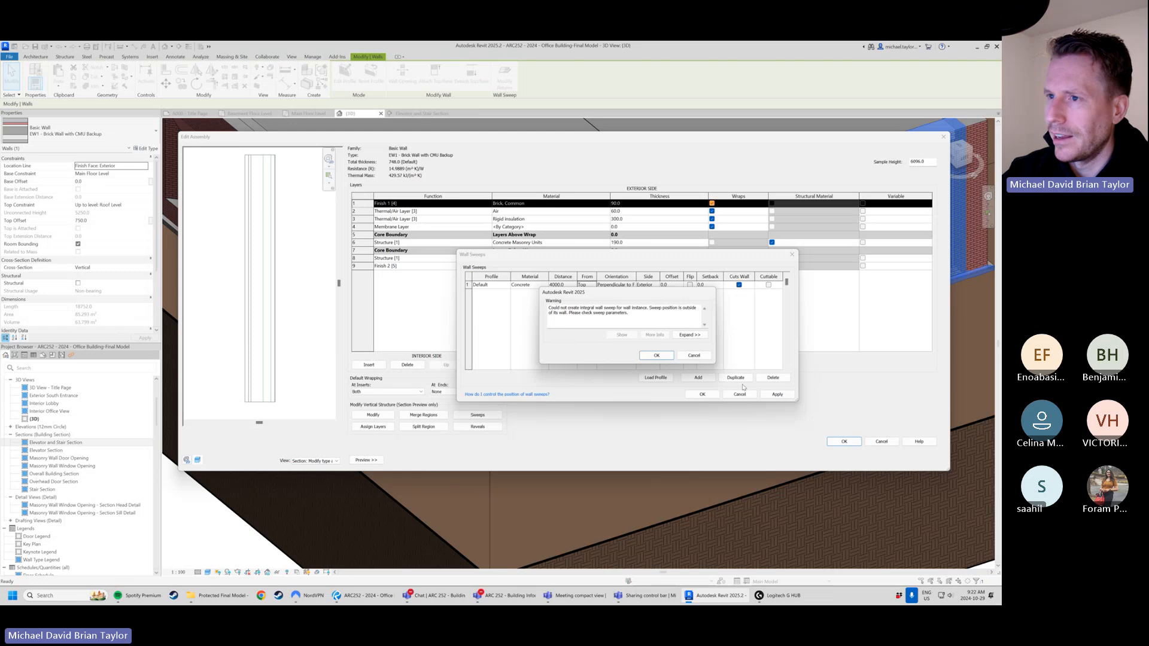
left_click(668, 357)
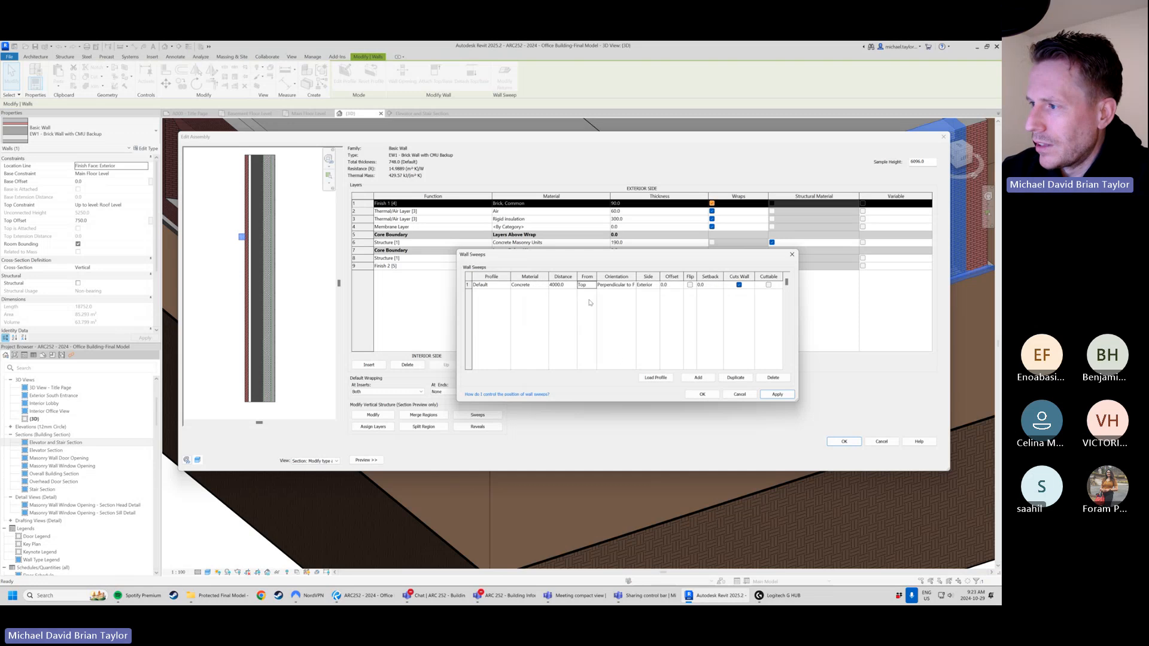
left_click_drag(569, 287, 519, 283)
type("0")
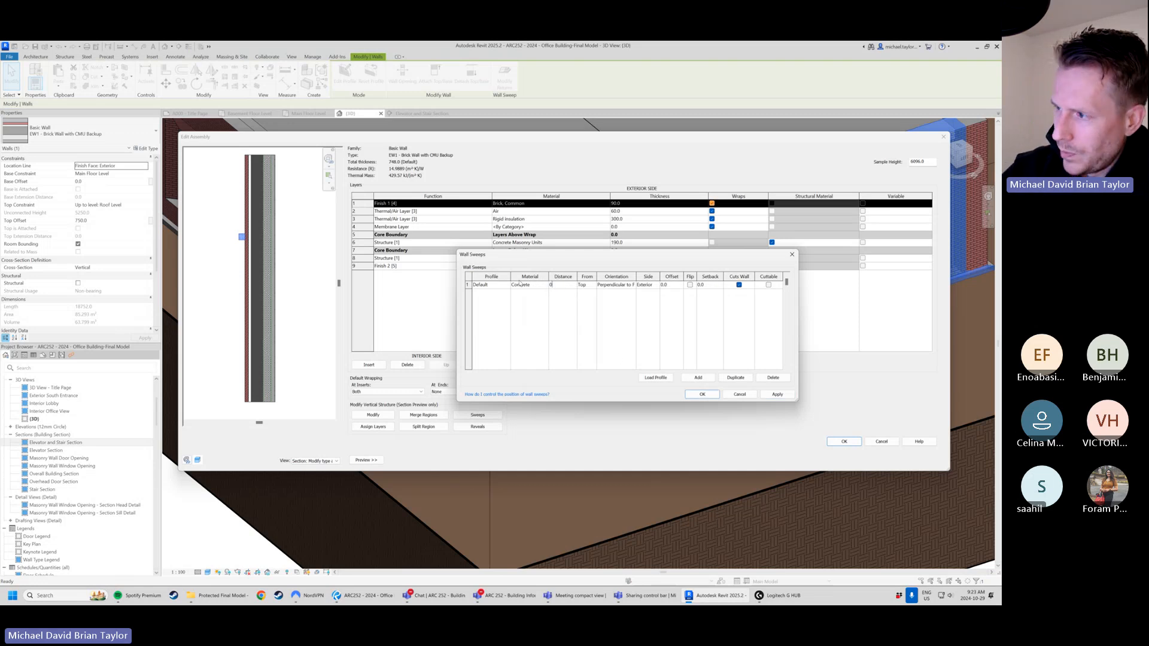
left_click(784, 396)
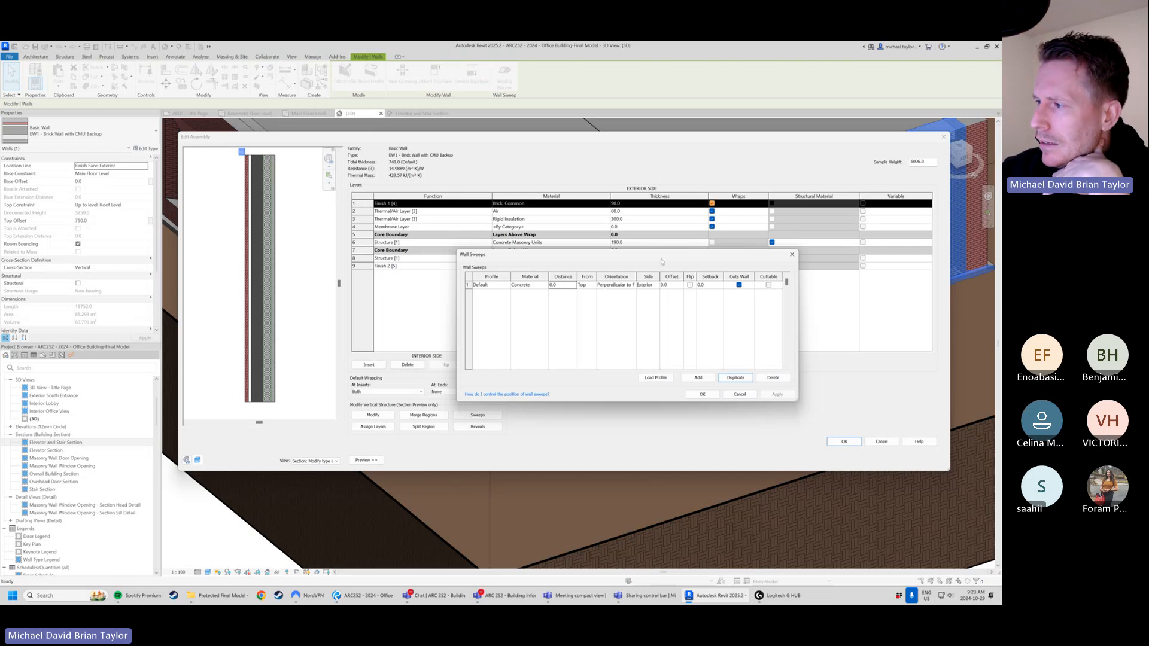
- Try the Parallel to Ground orientation for the sweep, then restore Perpendicular to Face
left_click(634, 286)
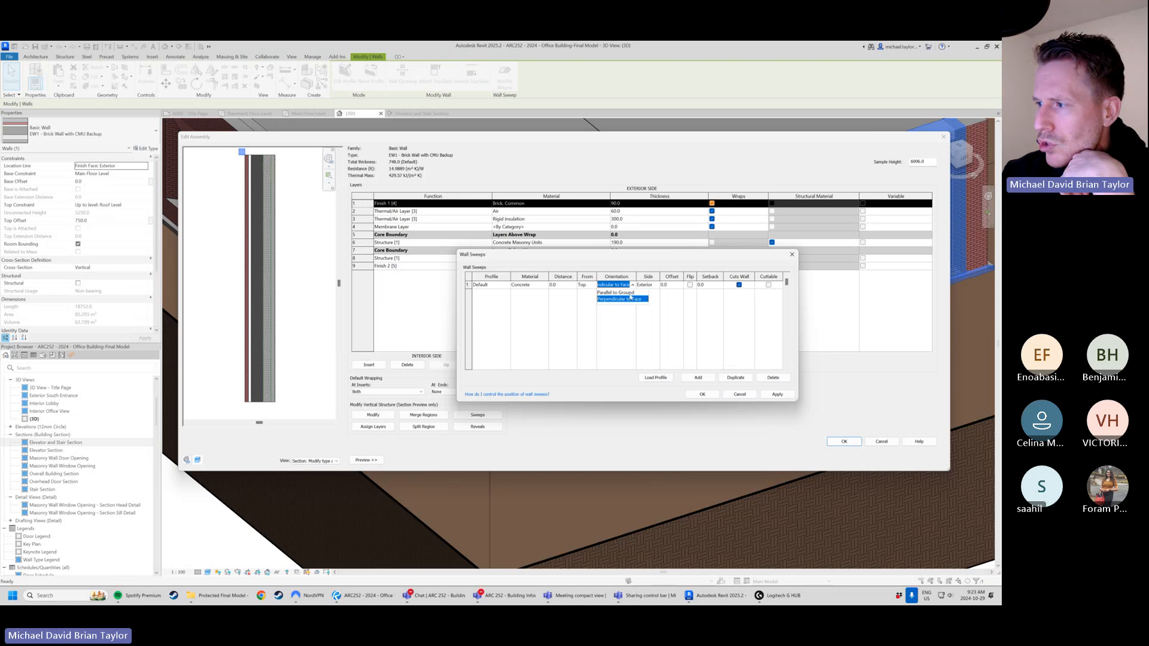
left_click(628, 293)
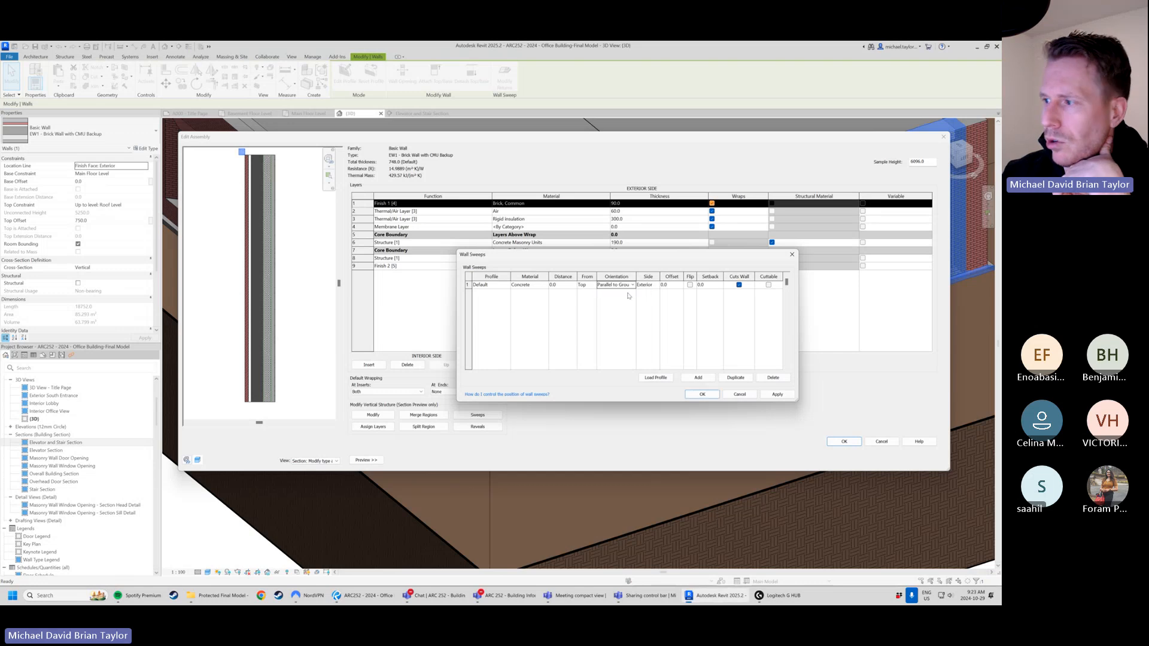
left_click(740, 380)
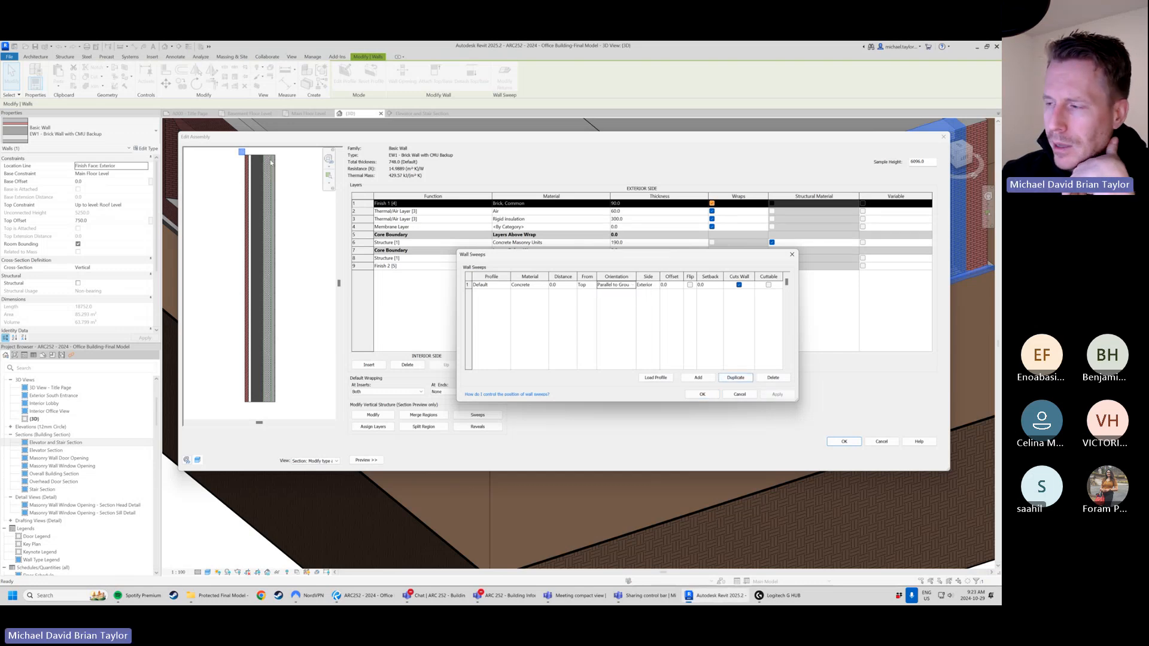
left_click(632, 286)
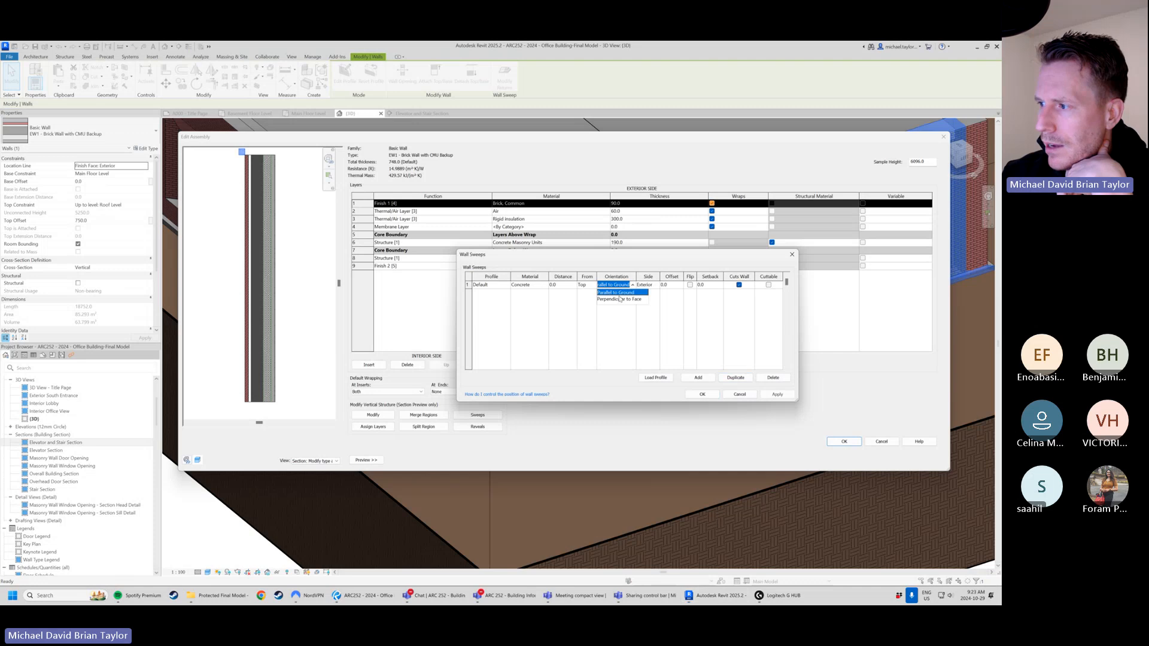
left_click(620, 299)
left_click(778, 394)
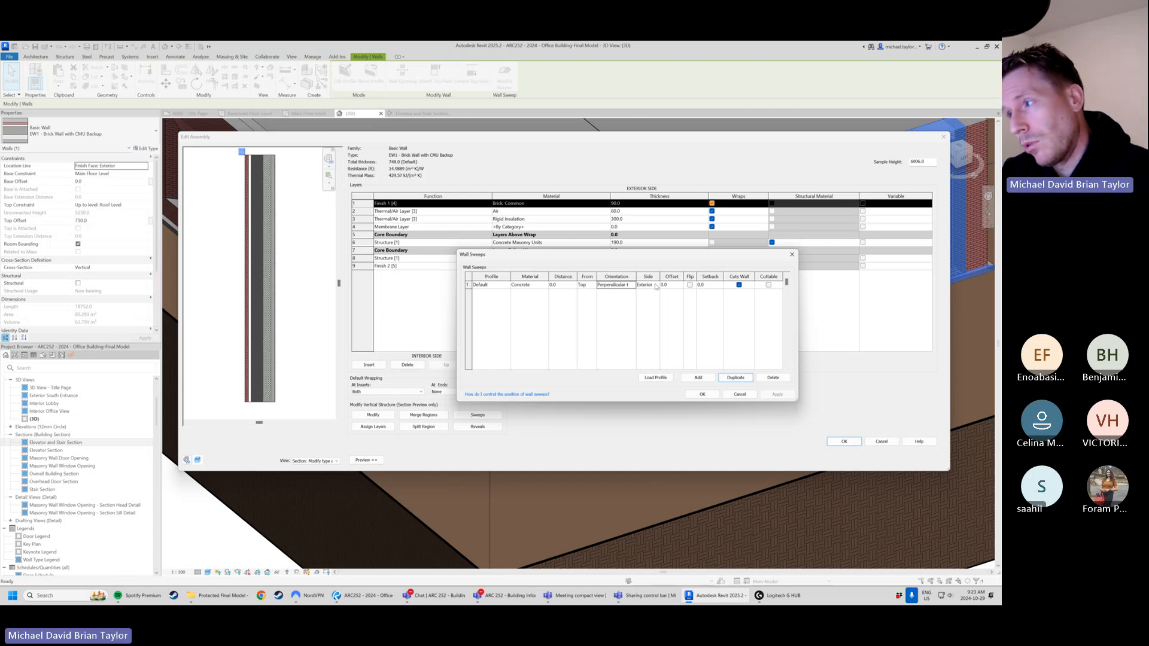
- Place the concrete sweep on the wall's Interior side and apply the change
left_click(655, 285)
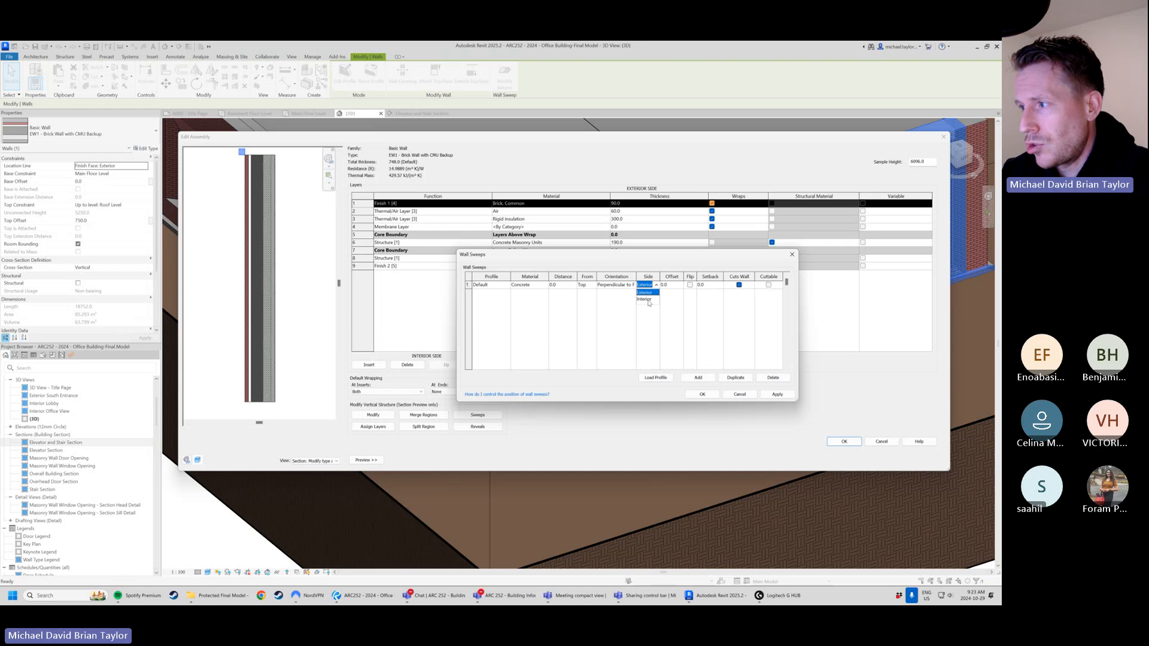
left_click(649, 302)
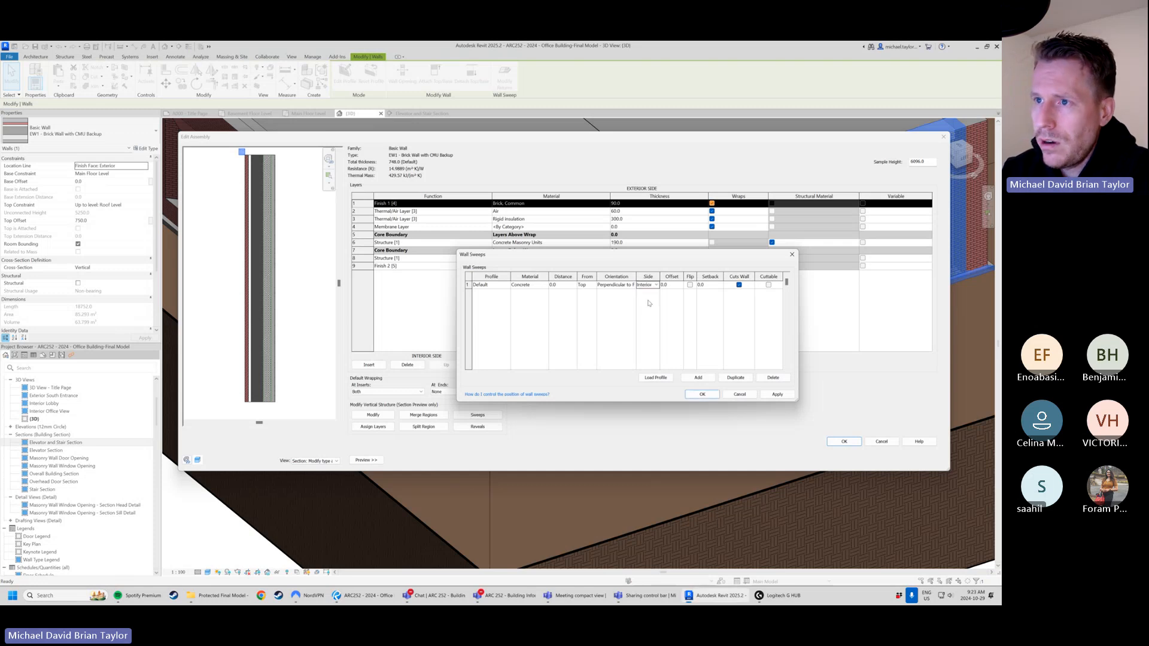
left_click(777, 395)
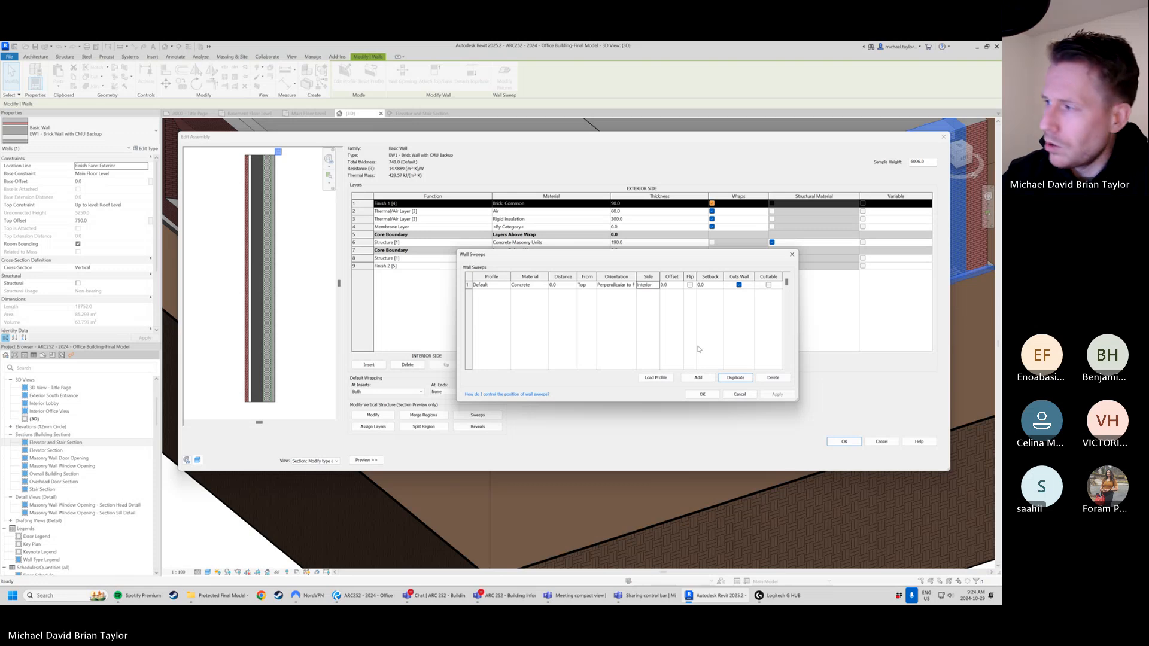
- Set the interior sweep's offset to 150 mm, apply it, and accept the wall sweep settings
left_click(659, 287)
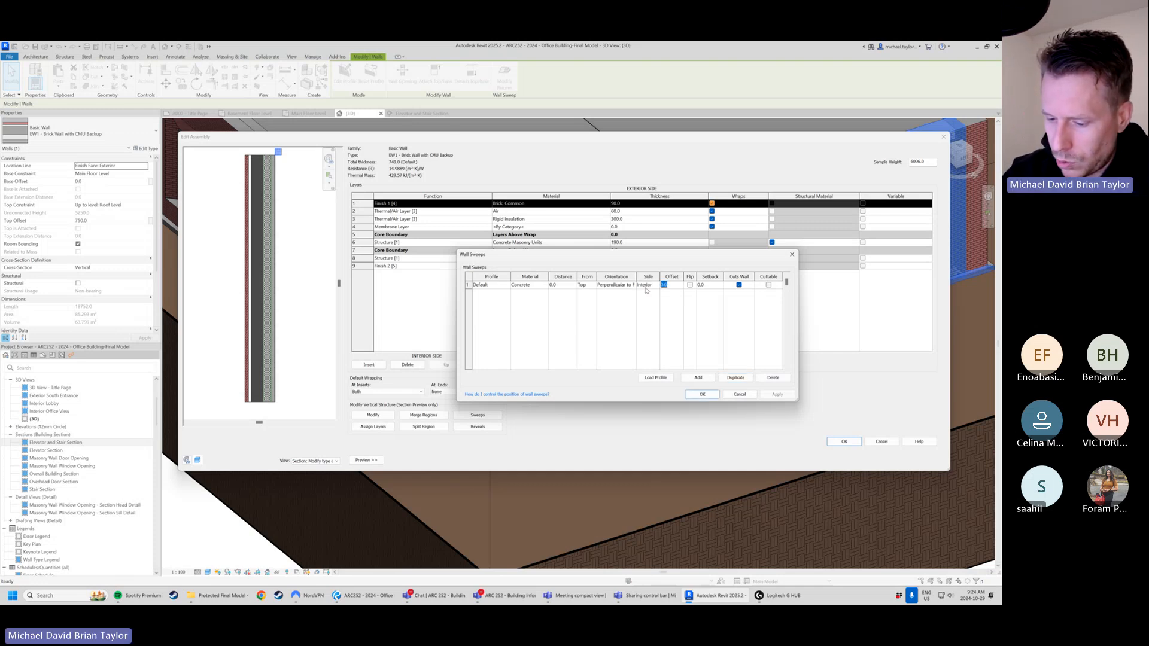
type("150")
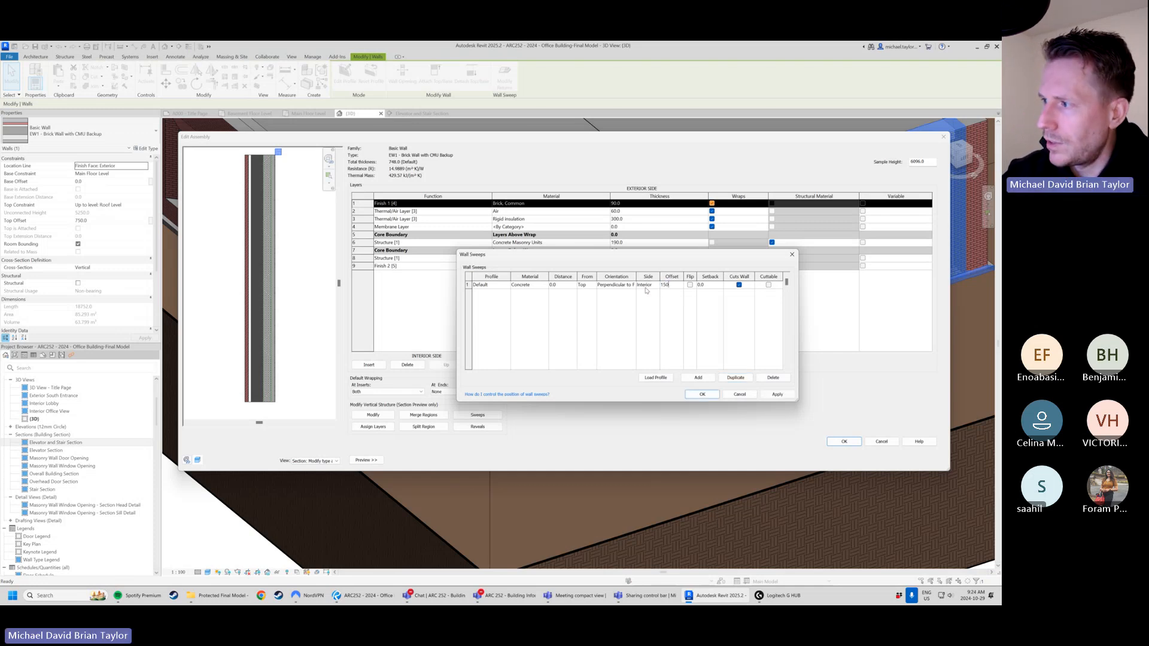
left_click(780, 395)
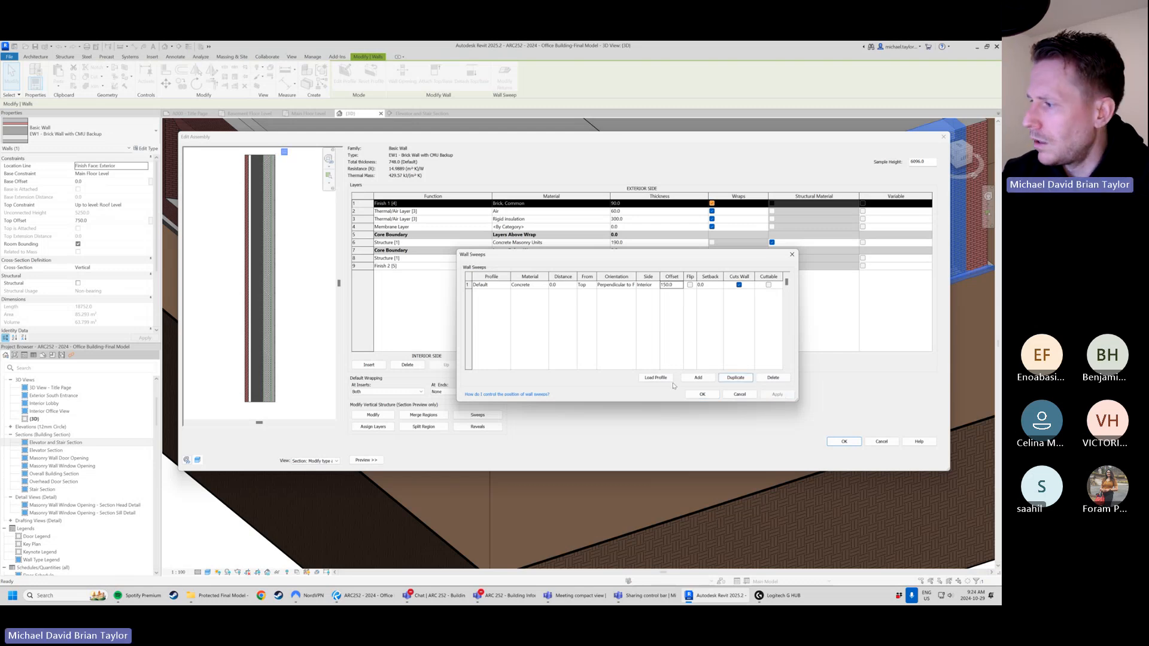
left_click(702, 395)
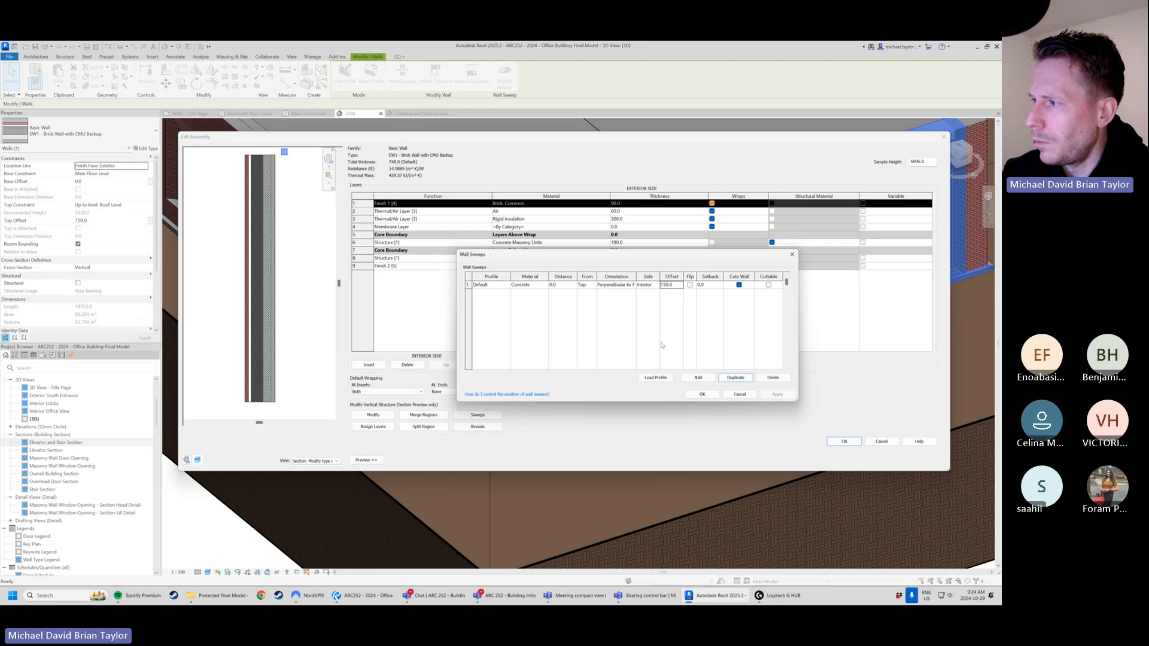
left_click(702, 394)
- Reopen the wall sweeps, try flipping the default-profile sweep, and restore its unflipped state, applying each change
scroll(253, 216, "up", 4)
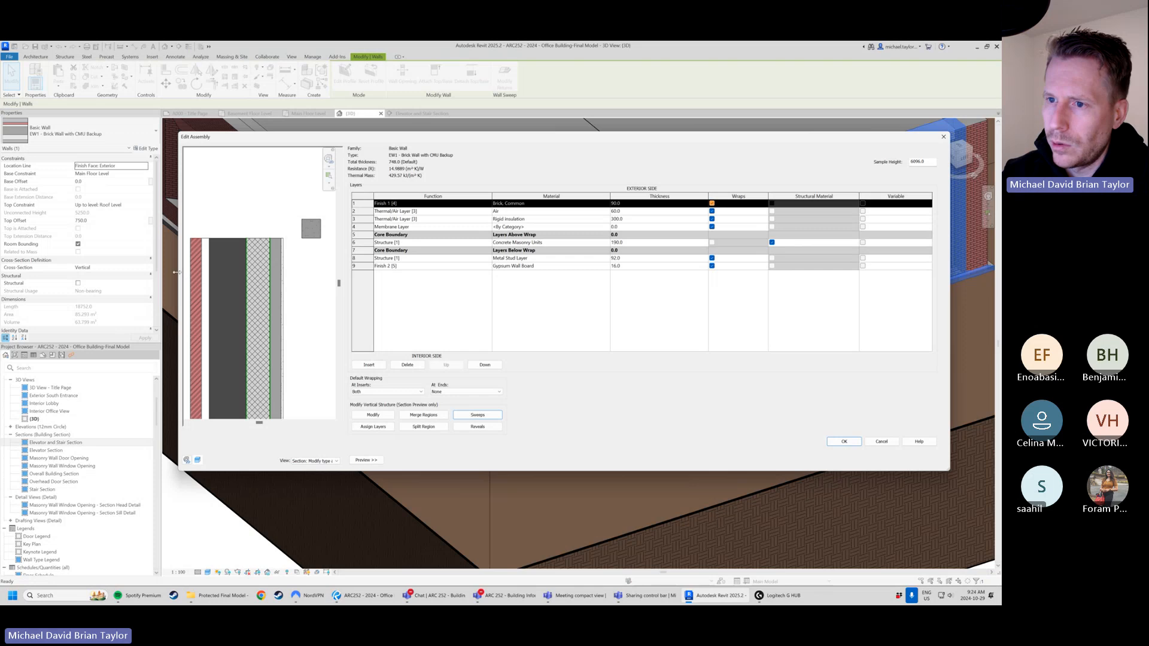
left_click_drag(176, 272, 111, 272)
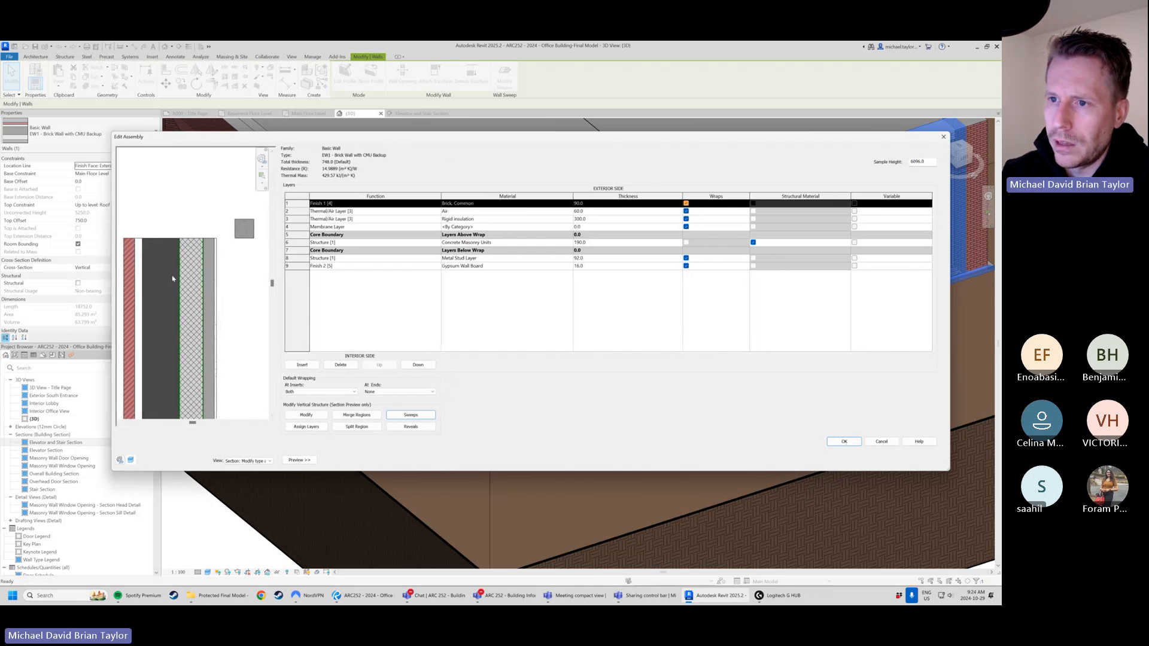
scroll(182, 276, "down", 1)
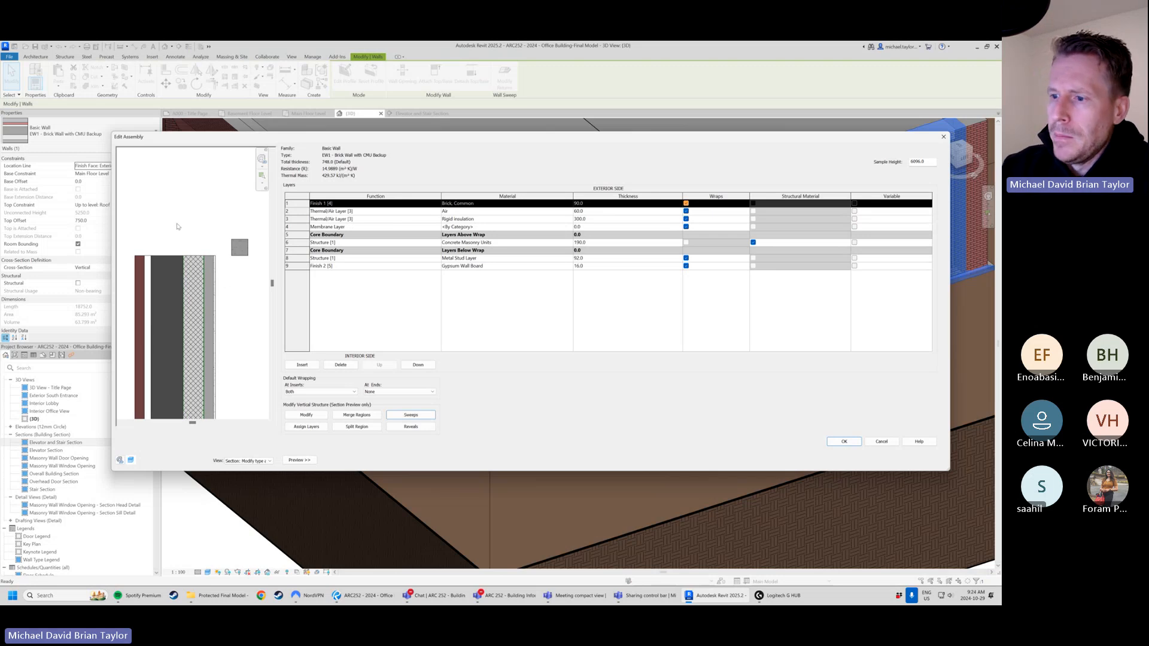
middle_click_drag(172, 302, 179, 308)
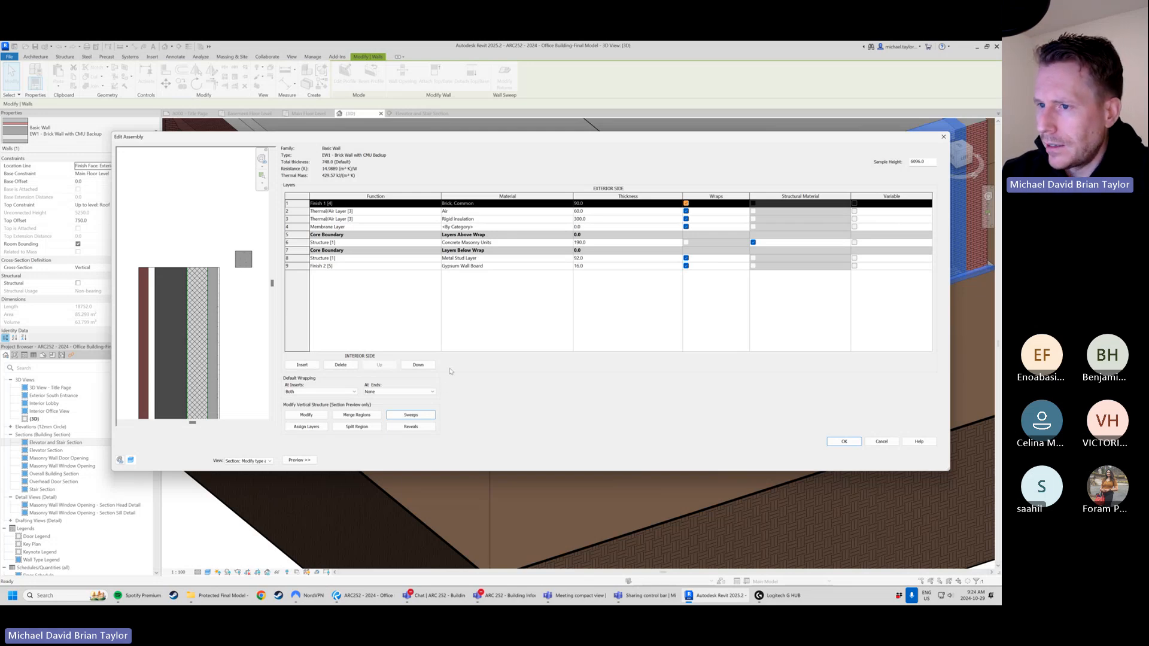
left_click(410, 415)
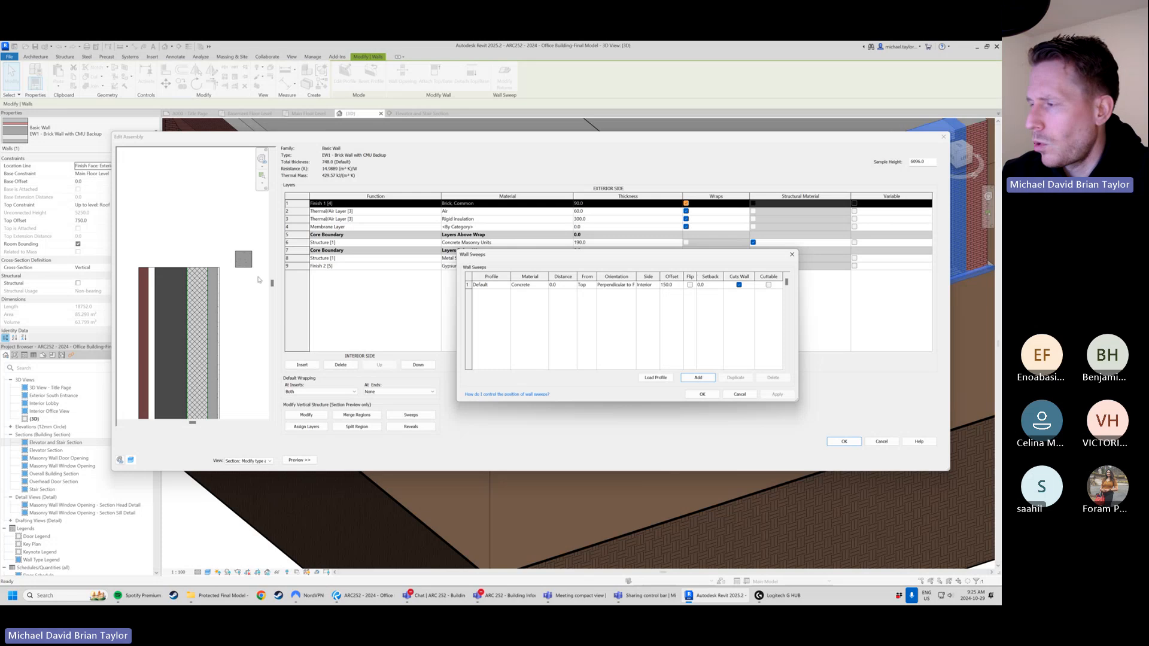
left_click(691, 285)
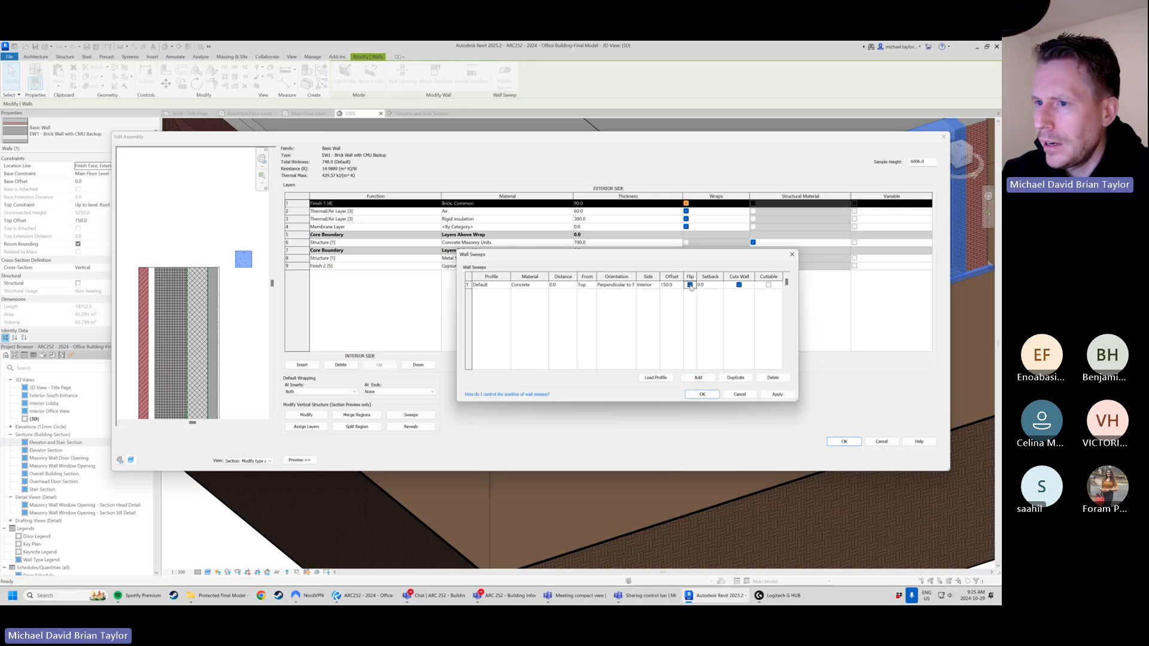
left_click(779, 396)
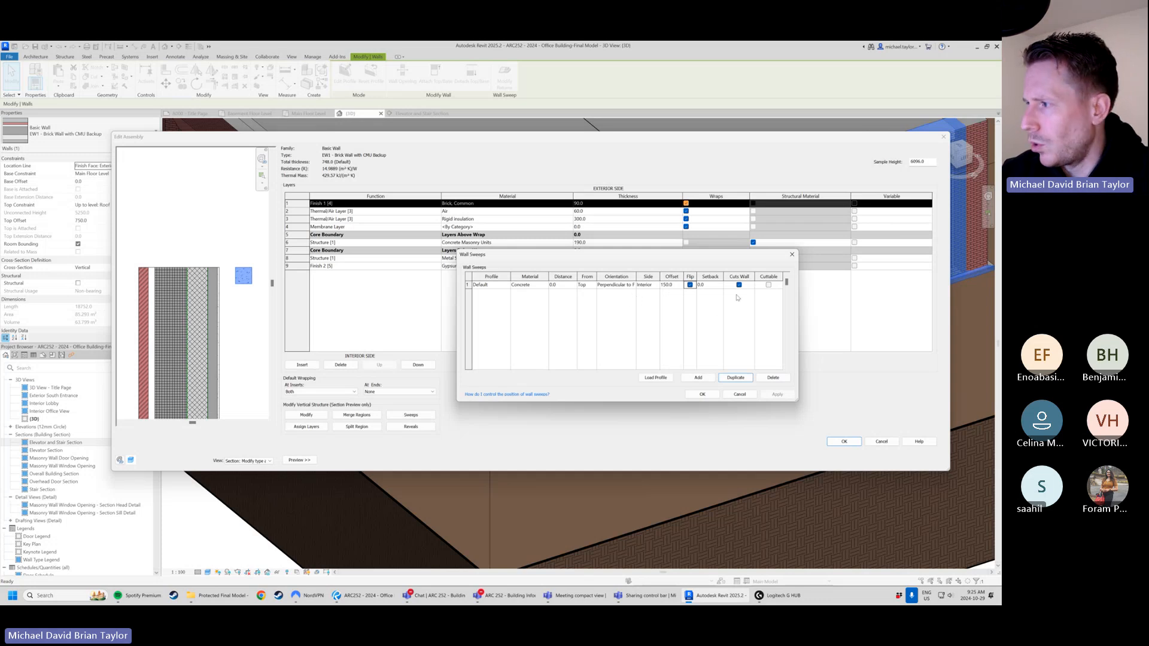
left_click(690, 286)
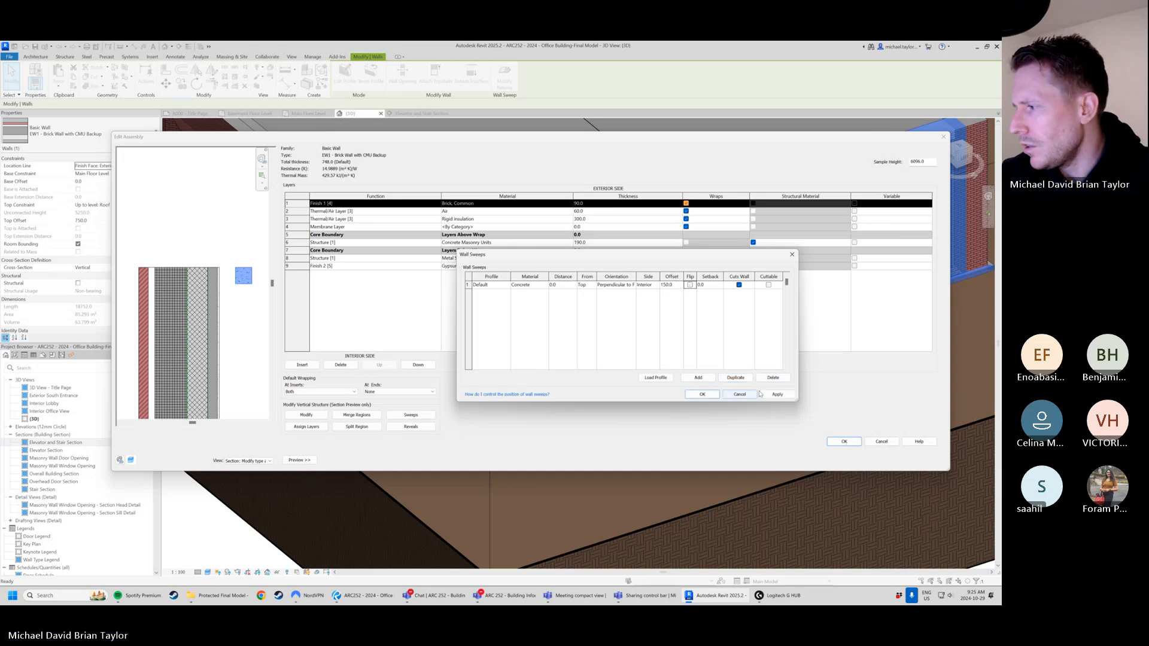
left_click(779, 395)
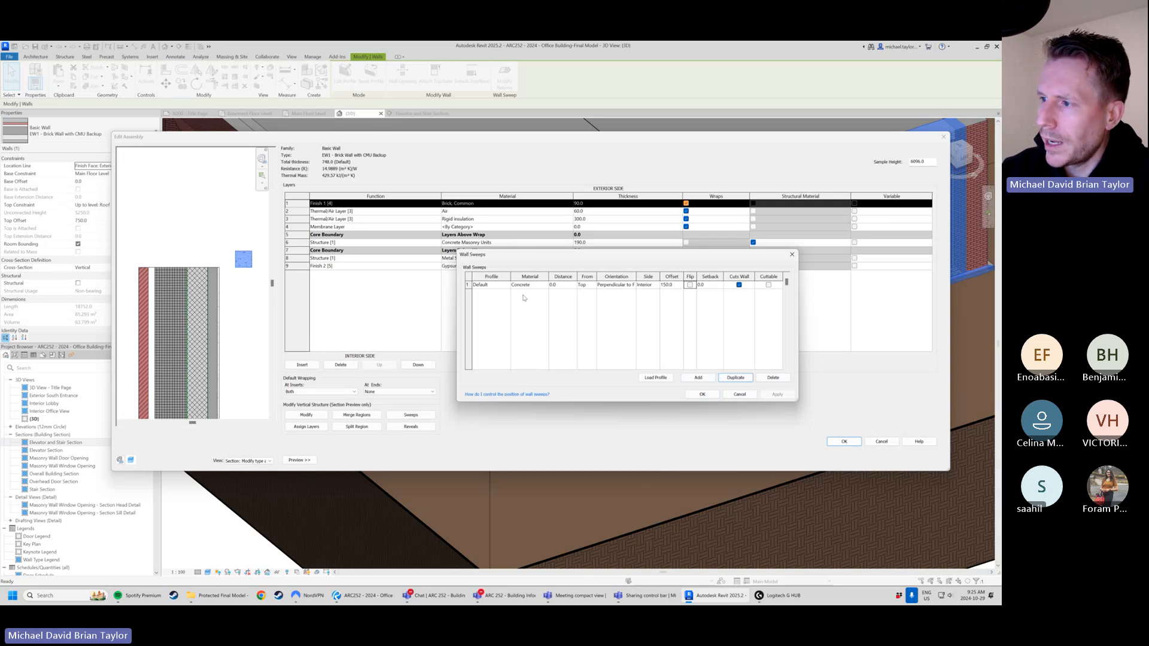
- Assign the M_Parapet Cap-Precast : 450mm Wide profile to the concrete sweep and apply the change
left_click(507, 285)
left_click(507, 286)
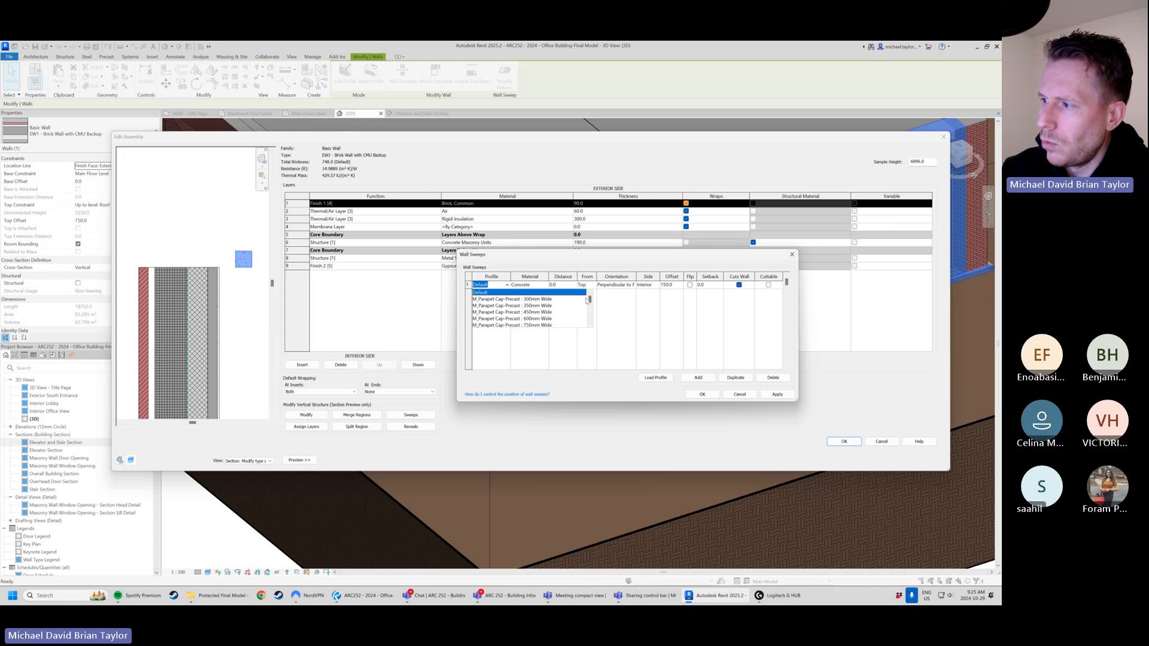
mouse_move(593, 304)
left_mouse_down()
mouse_move(592, 323)
mouse_move(594, 293)
left_mouse_up()
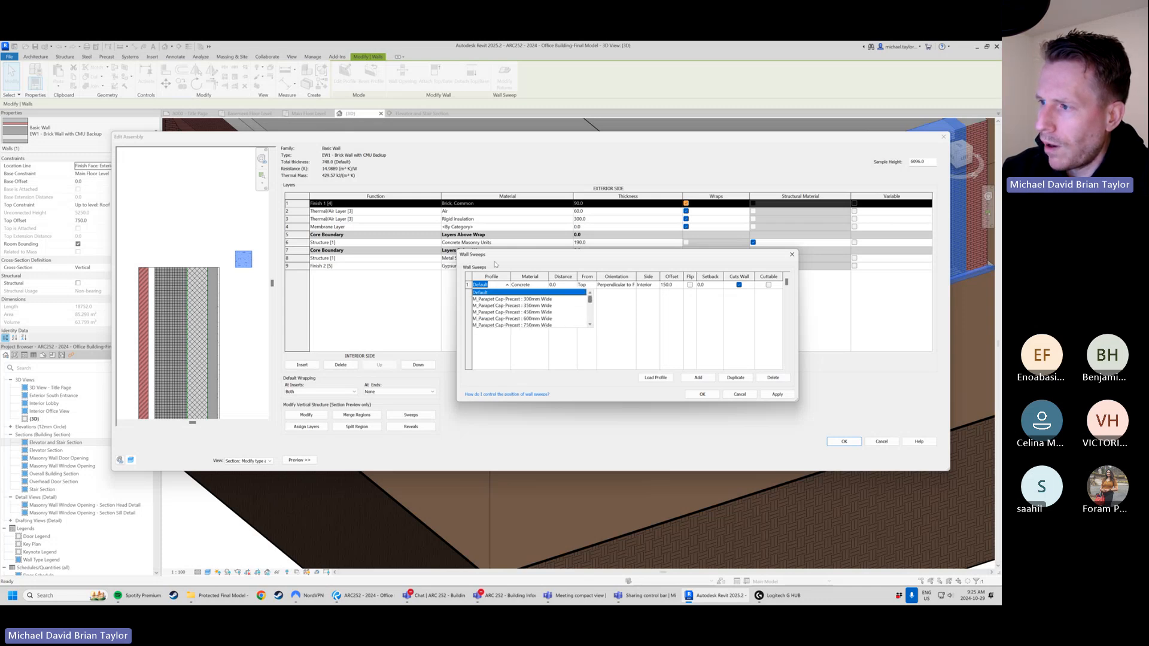
left_click(529, 272)
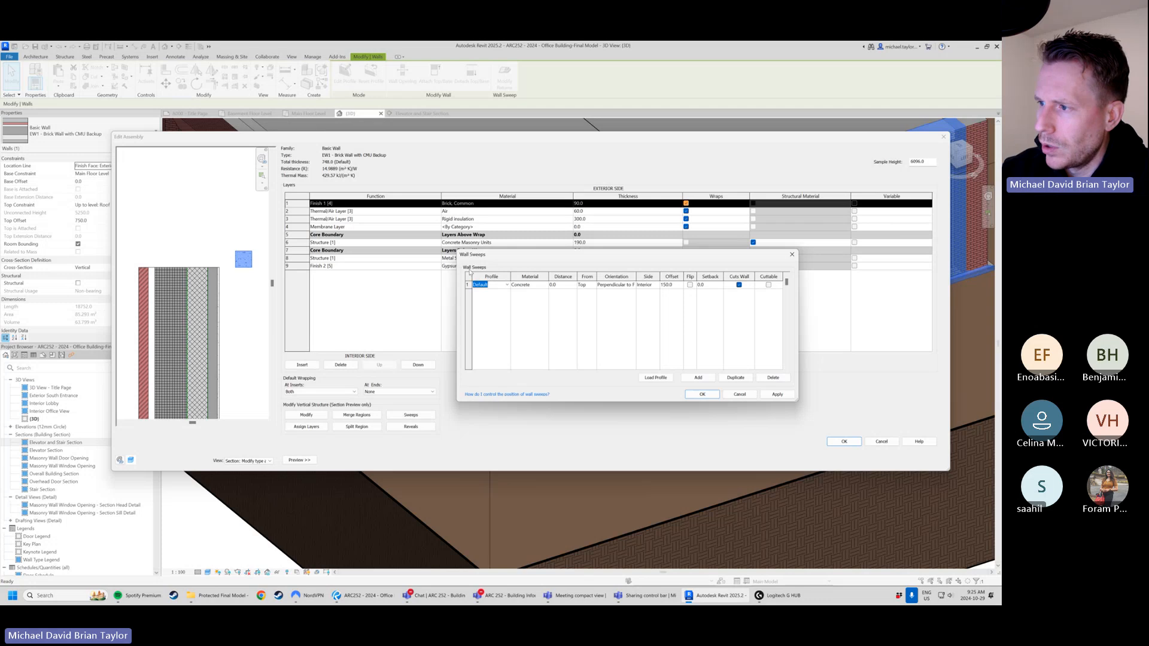
left_click(507, 286)
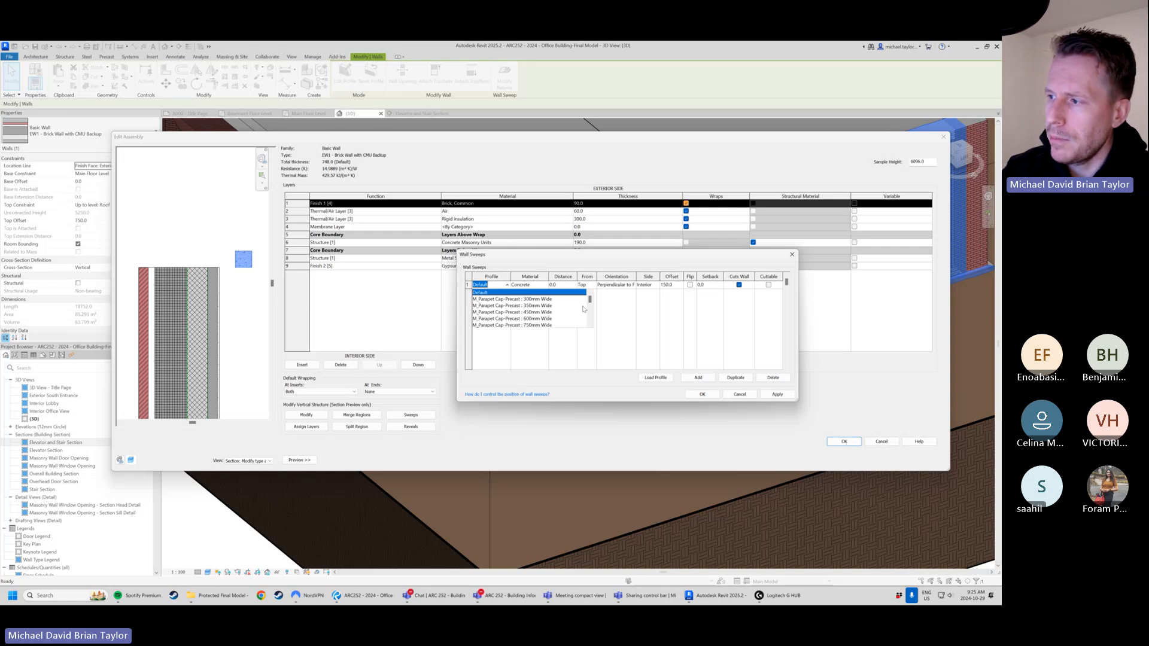
left_click_drag(590, 300, 591, 299)
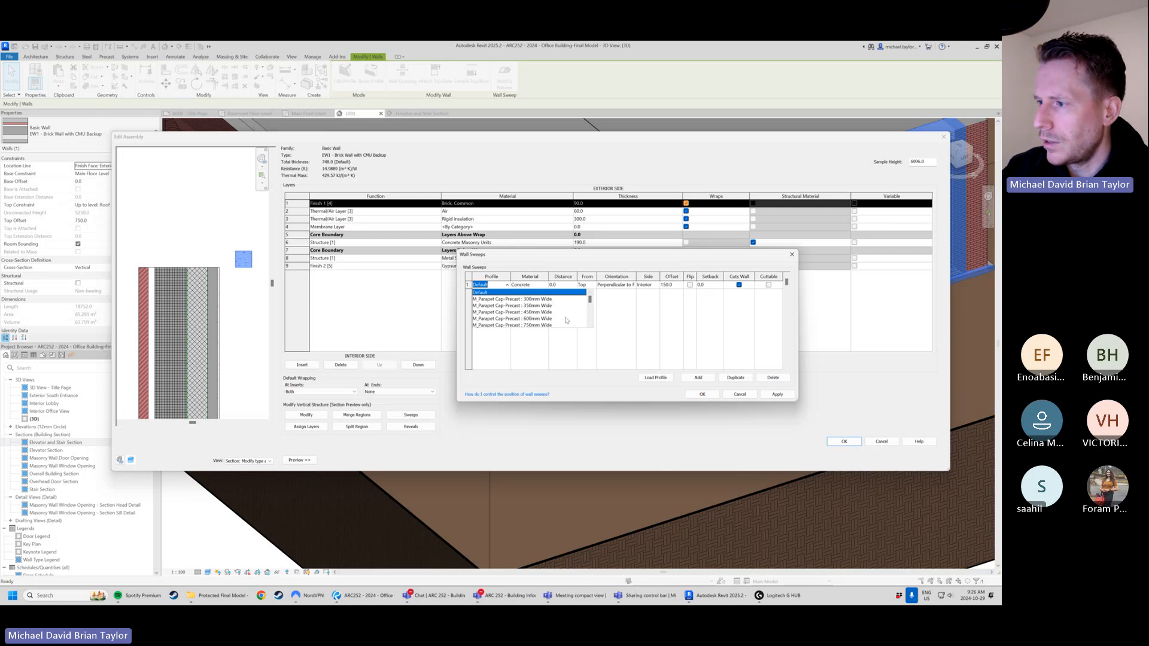
left_click_drag(590, 300, 590, 301)
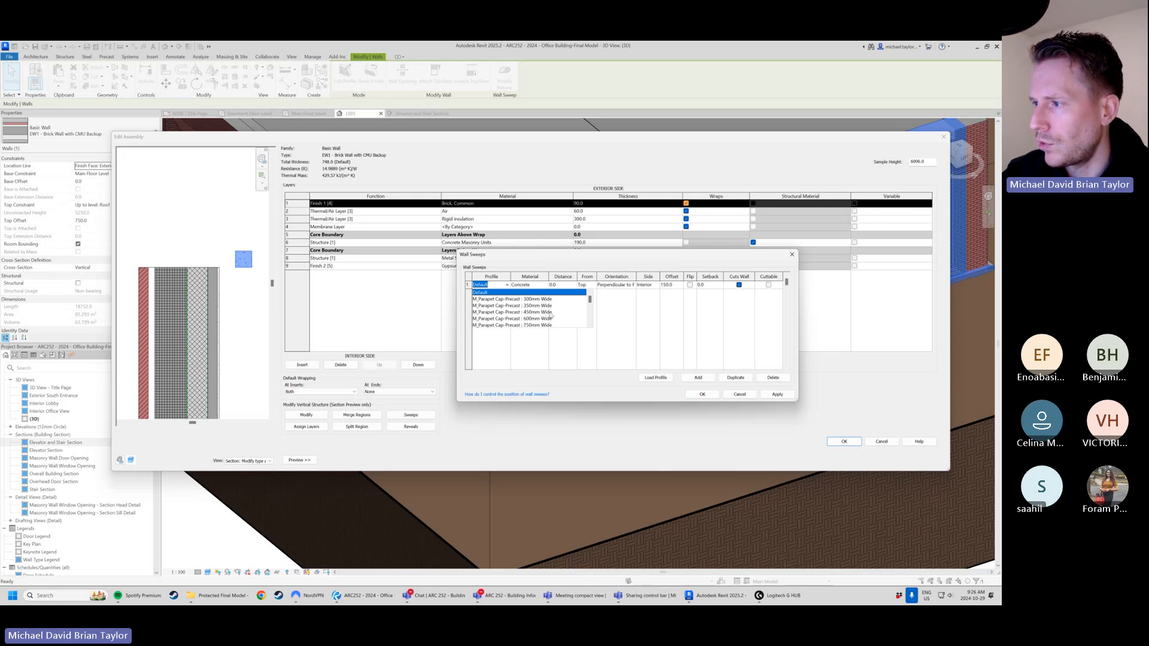
left_click(546, 313)
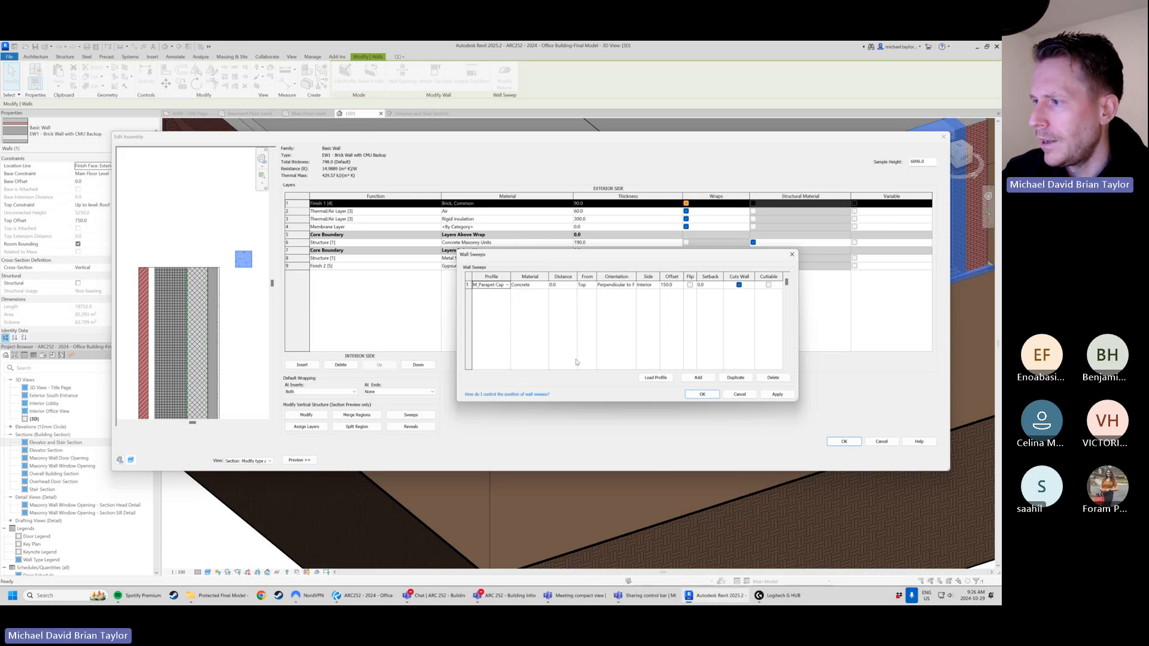
left_click(777, 395)
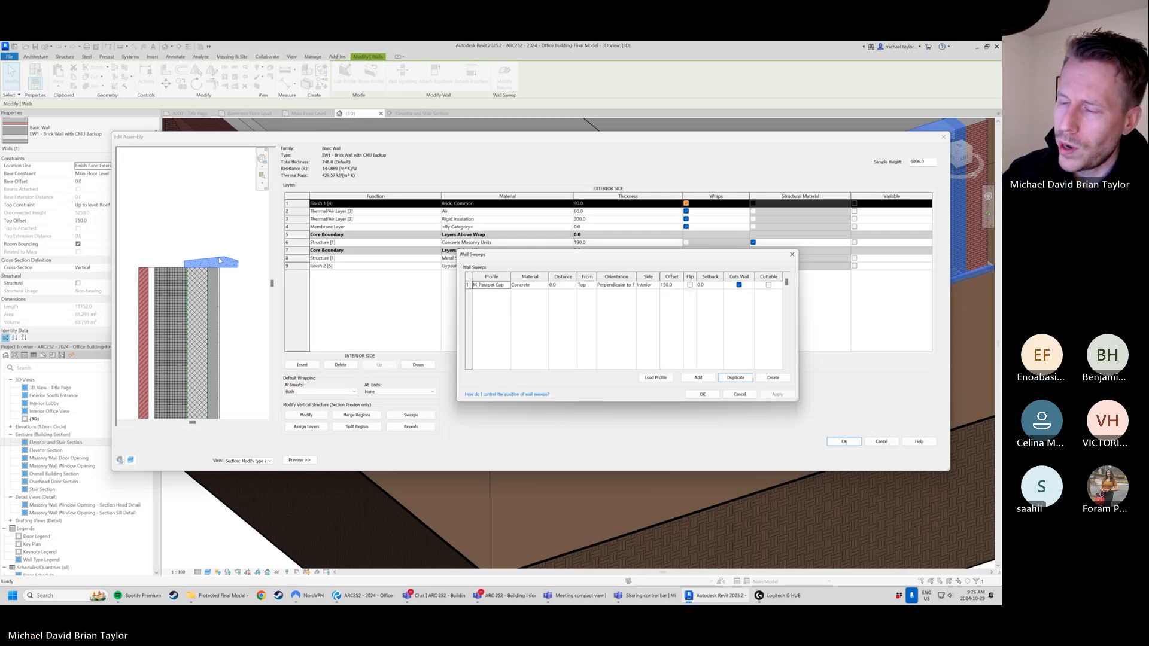
- Place the parapet cap sweep on the Exterior side and set its offset to 25 mm, applying each change
left_click(657, 286)
left_click(646, 300)
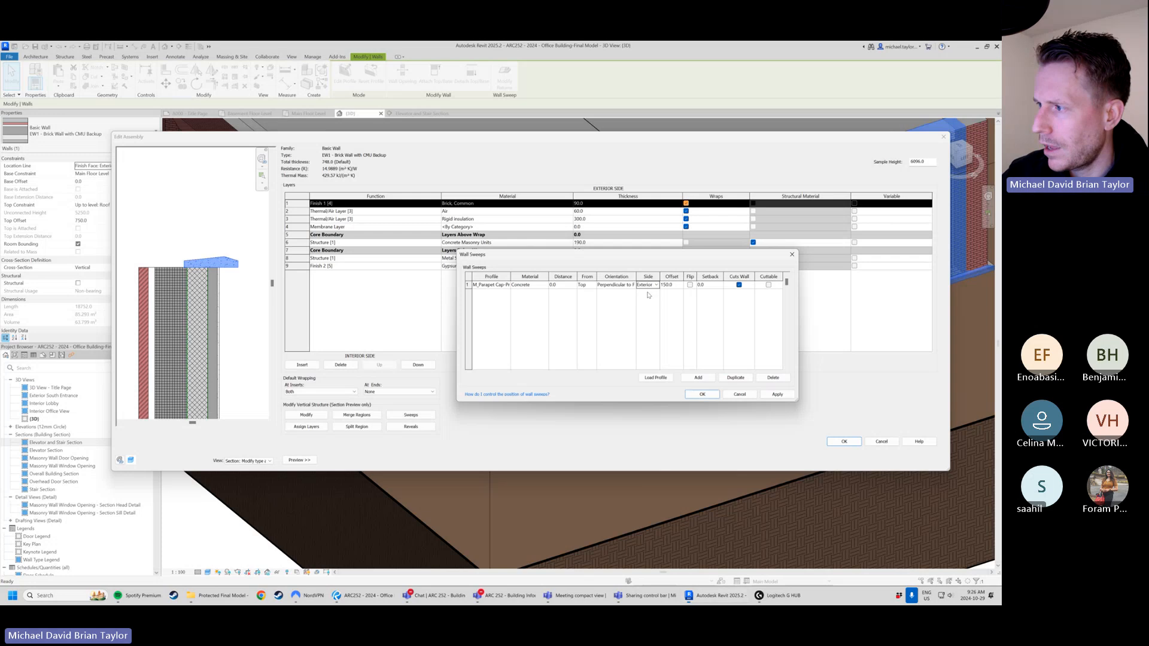
left_click(777, 394)
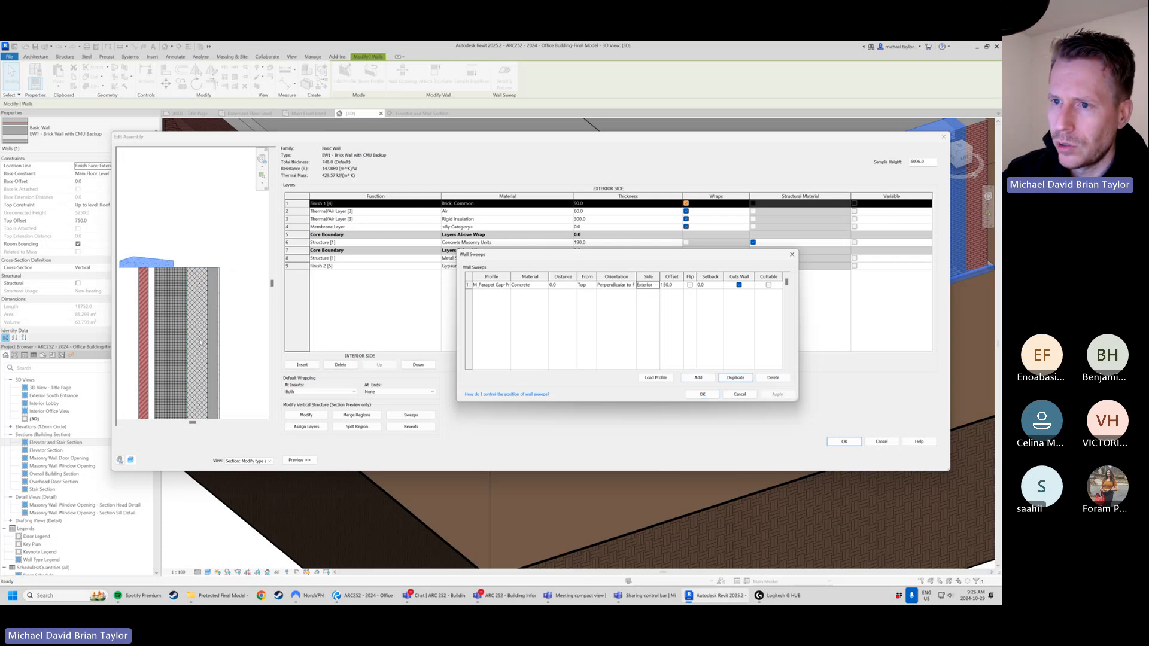
left_click(673, 285)
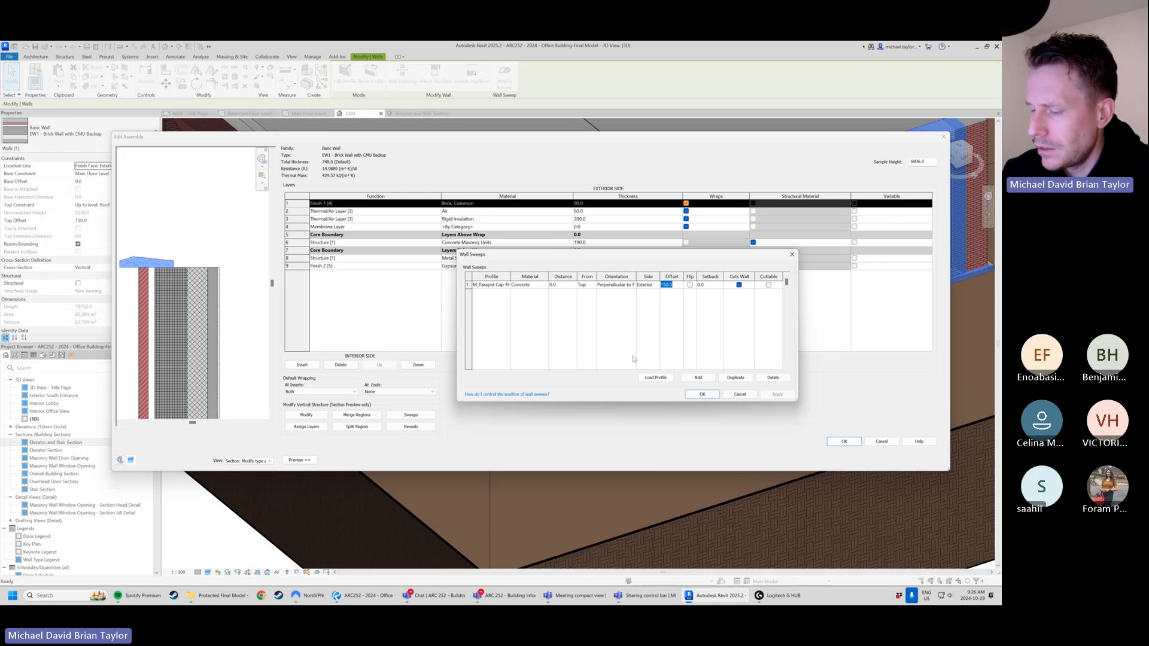
type("25")
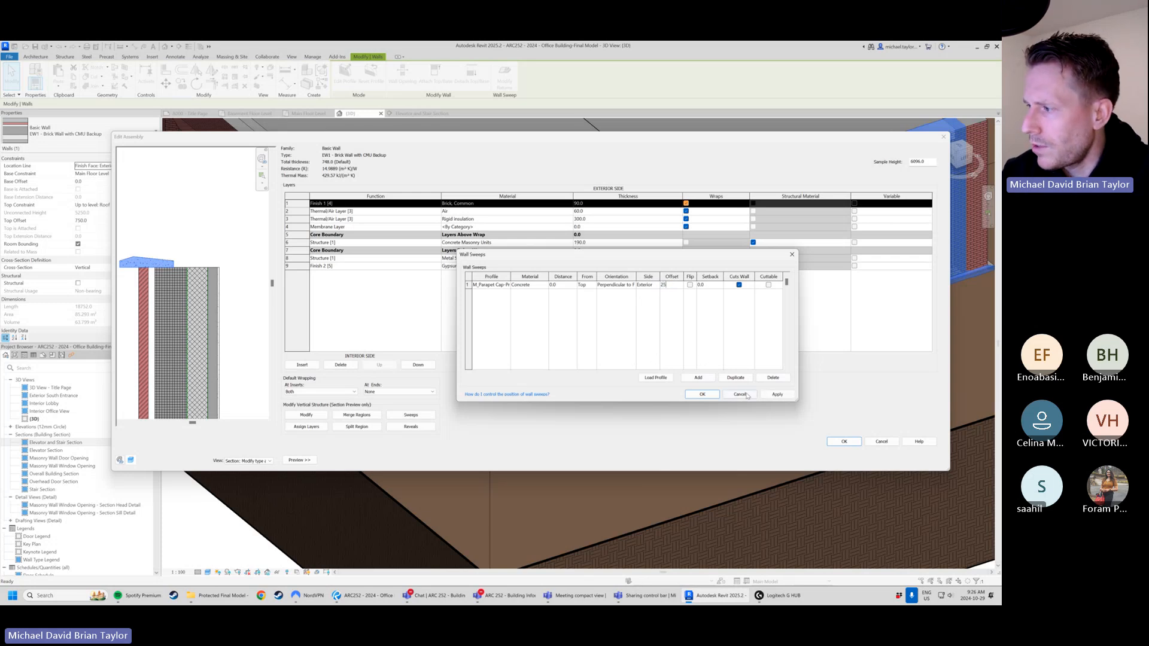
left_click(778, 394)
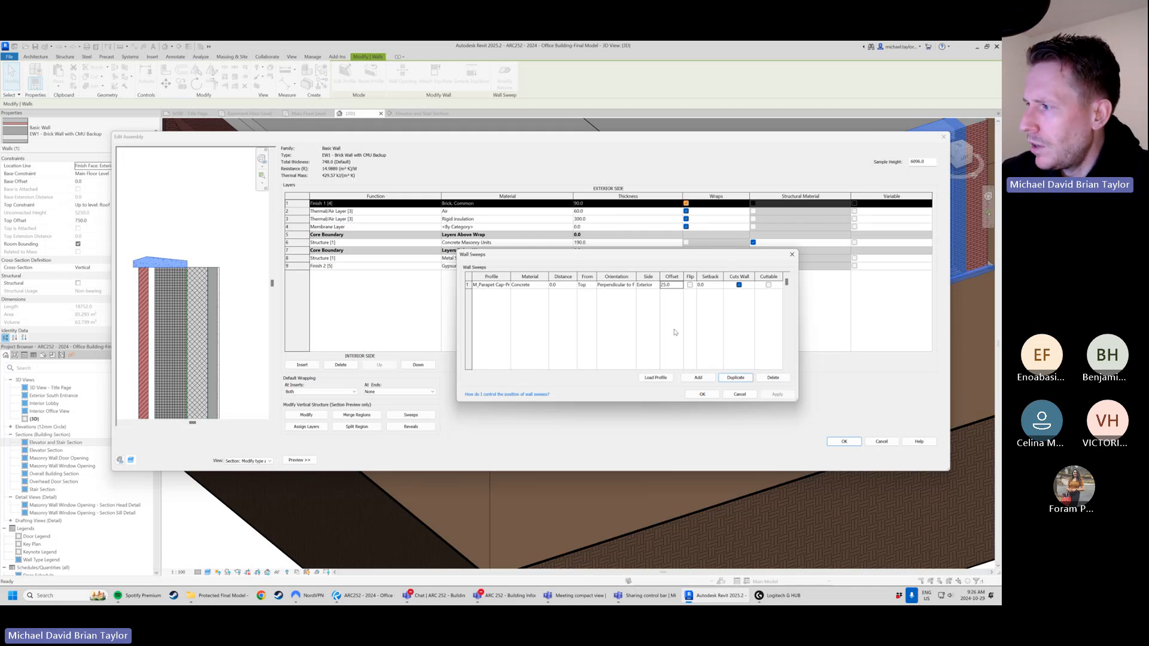
- Try flipping the parapet cap profile, apply it, and restore the unflipped orientation
left_click(691, 286)
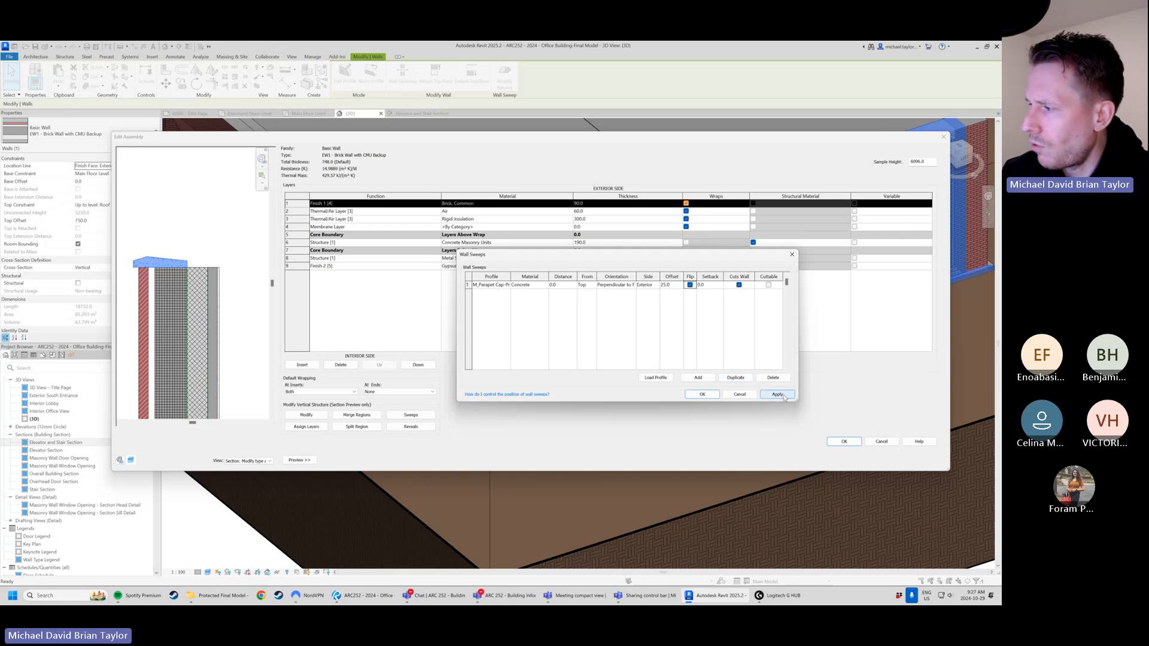
left_click(780, 396)
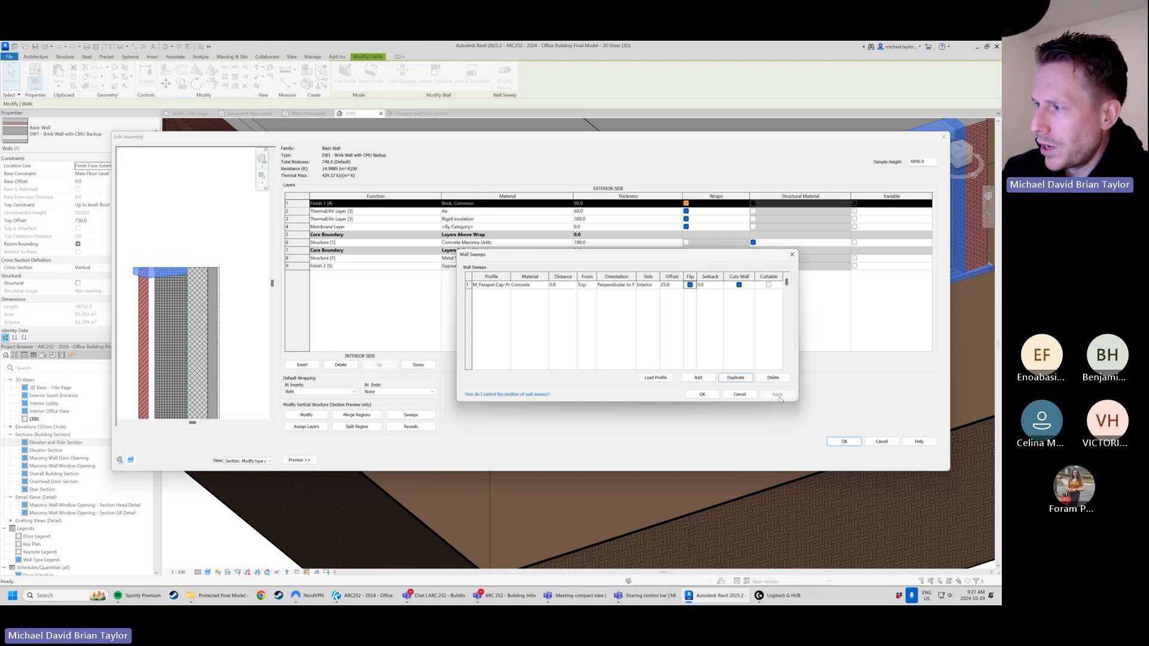
left_click(690, 285)
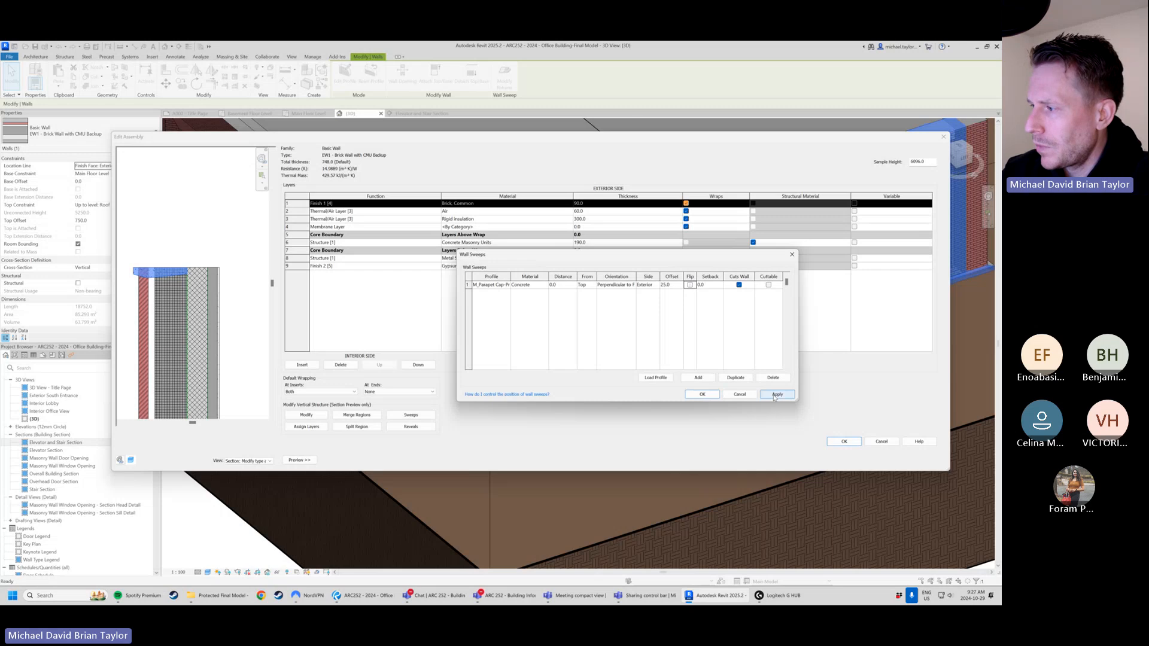
left_click(776, 395)
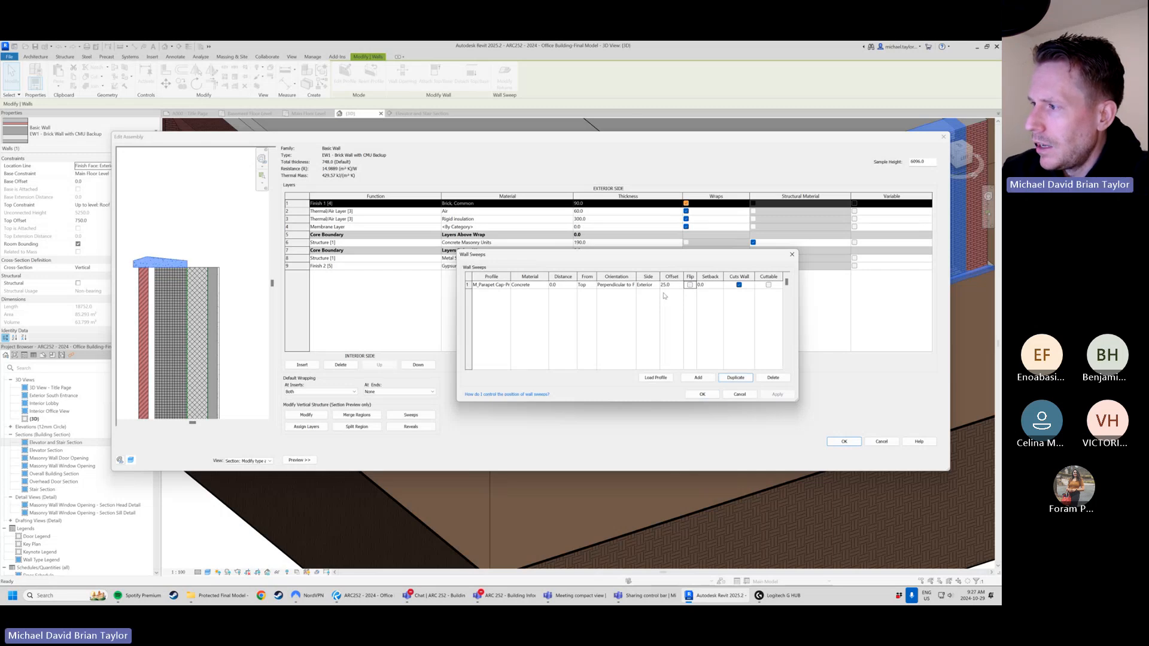
- Try the Parallel to Ground orientation for the parapet cap, then restore Perpendicular to Face and apply it
left_click(634, 285)
left_click(631, 293)
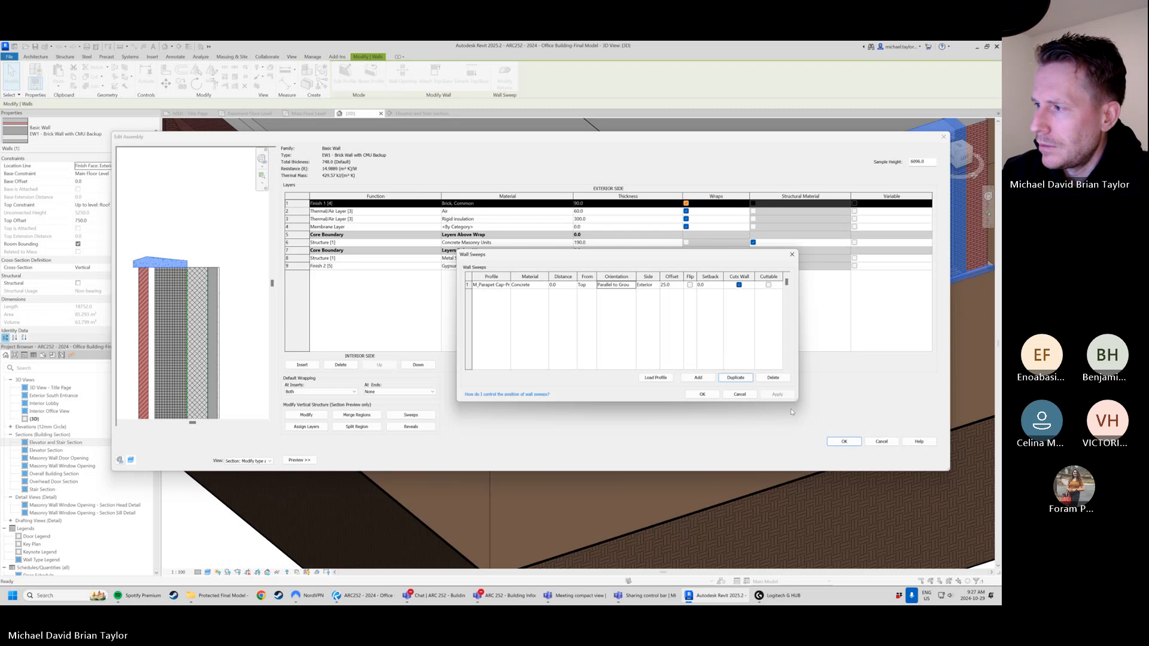
left_click(632, 286)
left_click(632, 300)
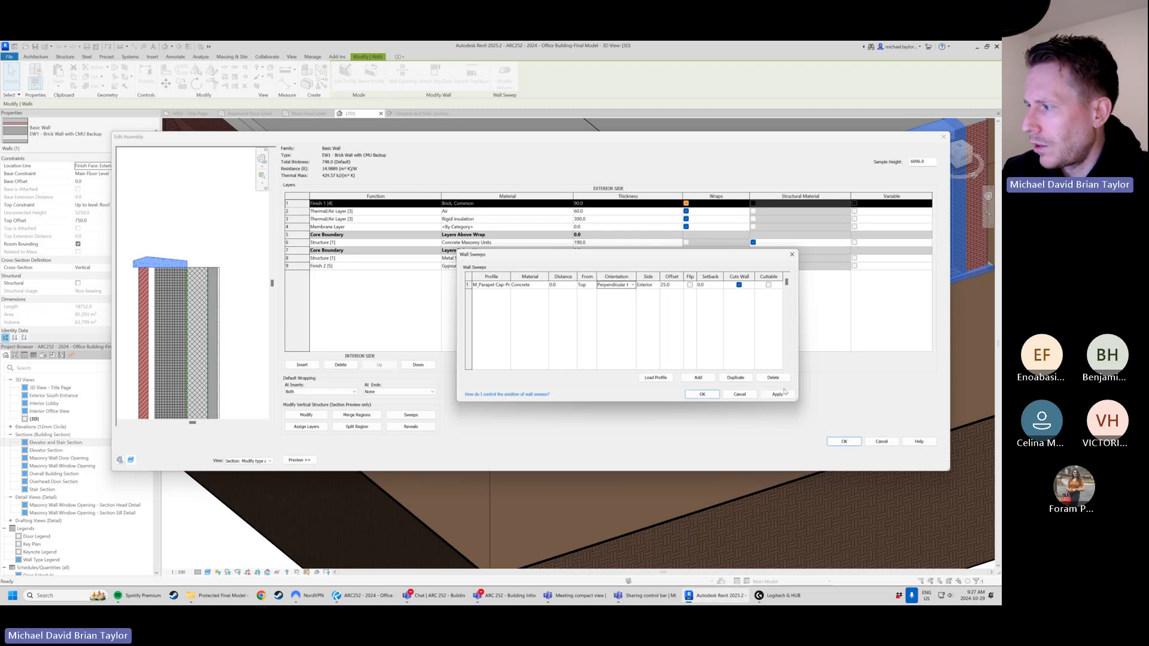
left_click(777, 395)
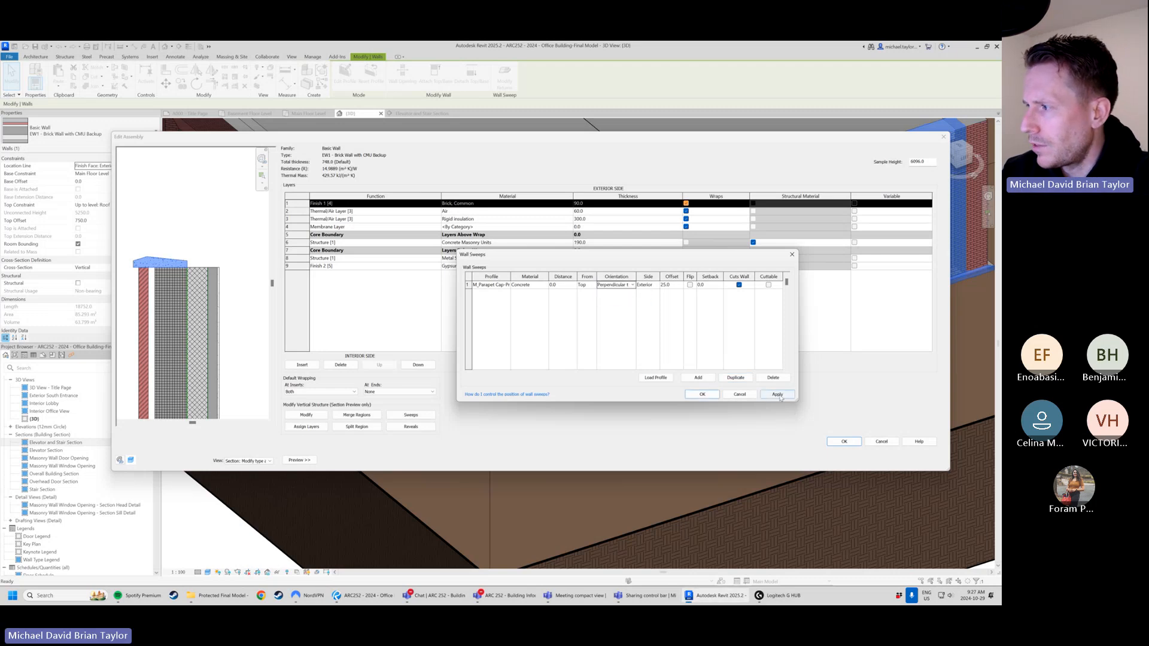
- Set the parapet cap's orientation to Parallel to Ground with Flip turned on, and apply the change
left_click(633, 285)
left_click(628, 293)
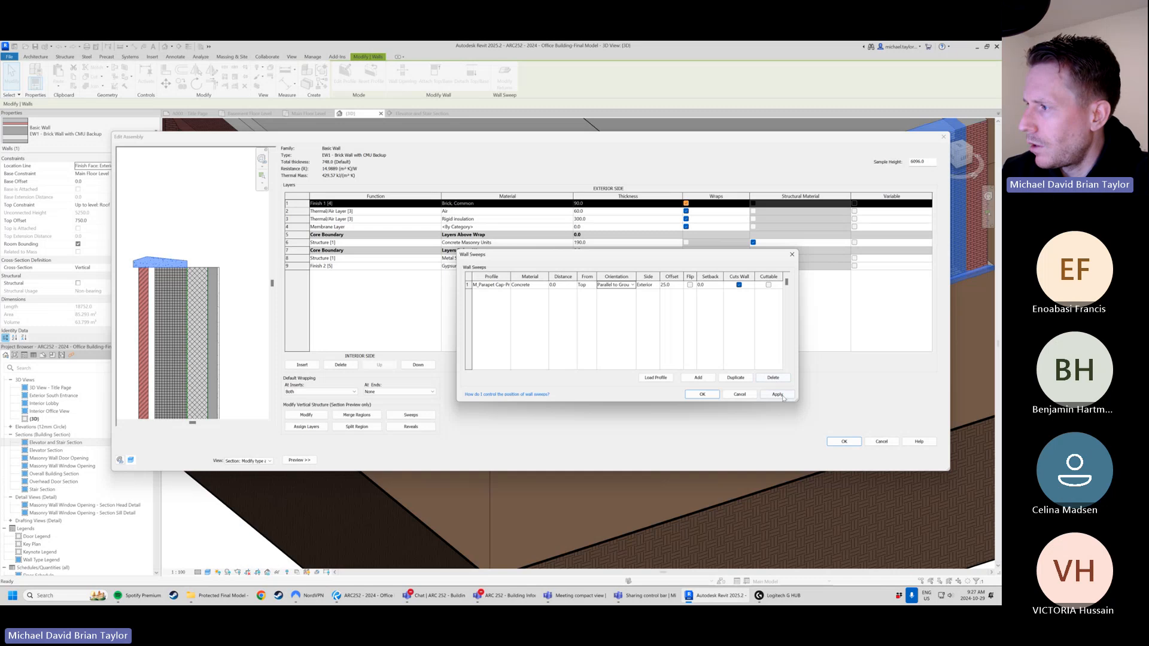
left_click(690, 284)
left_click(781, 397)
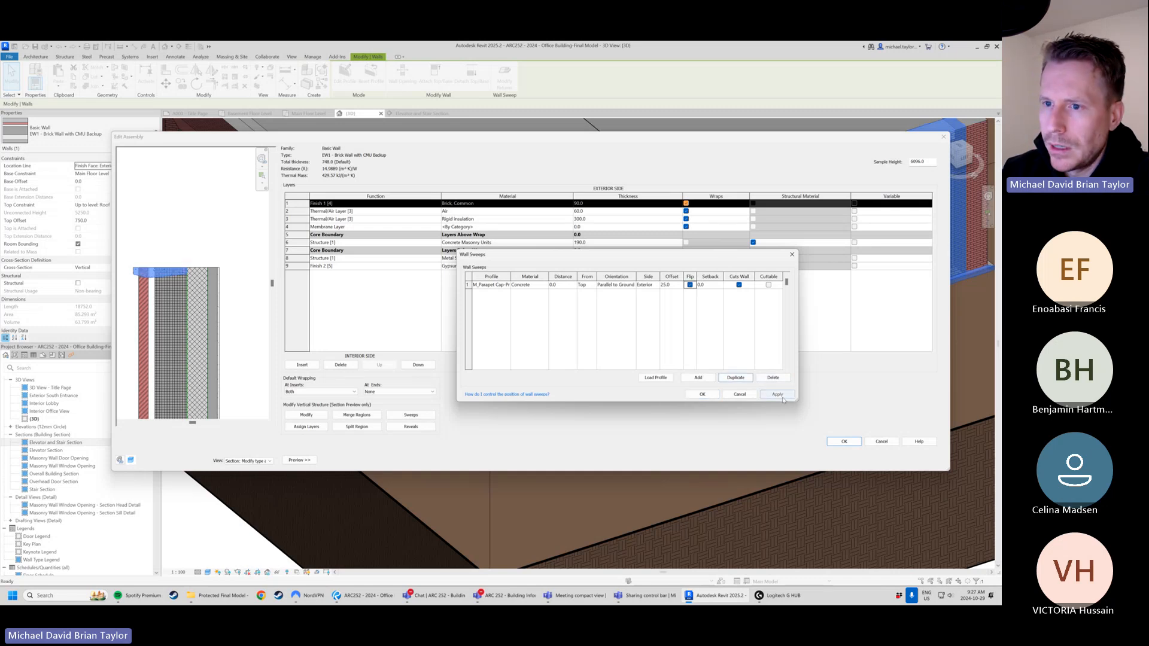
- Set the parapet cap sweep's orientation to Perpendicular to Face with Flip turned off, and apply the change
left_click(632, 285)
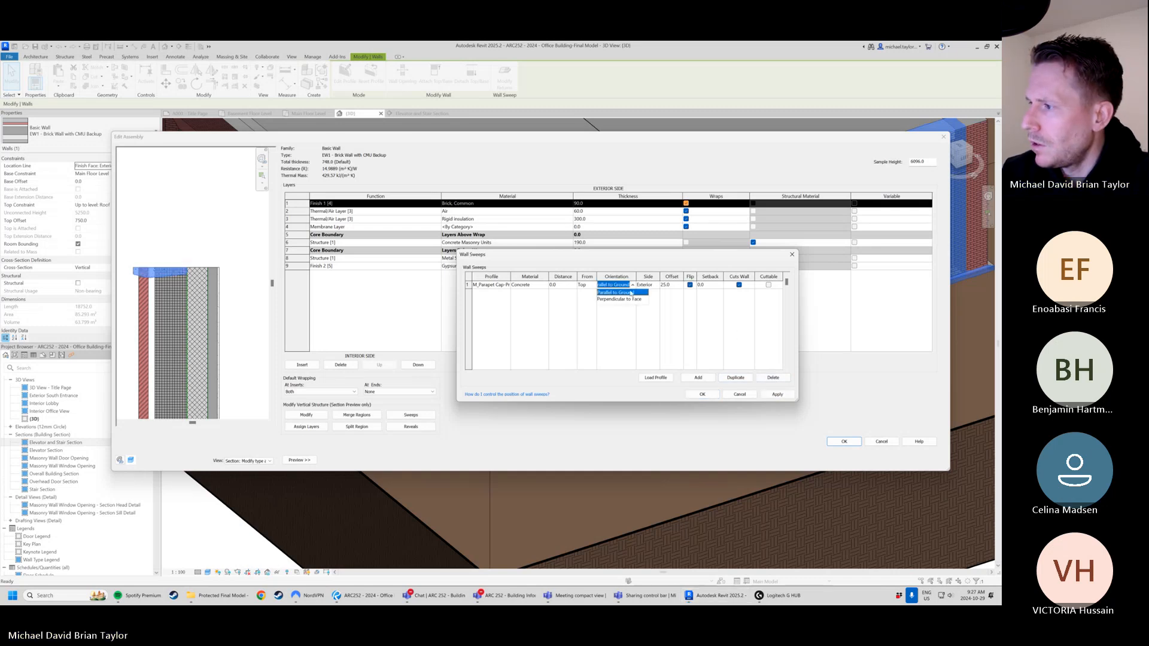
left_click(631, 293)
left_click(632, 286)
left_click(619, 299)
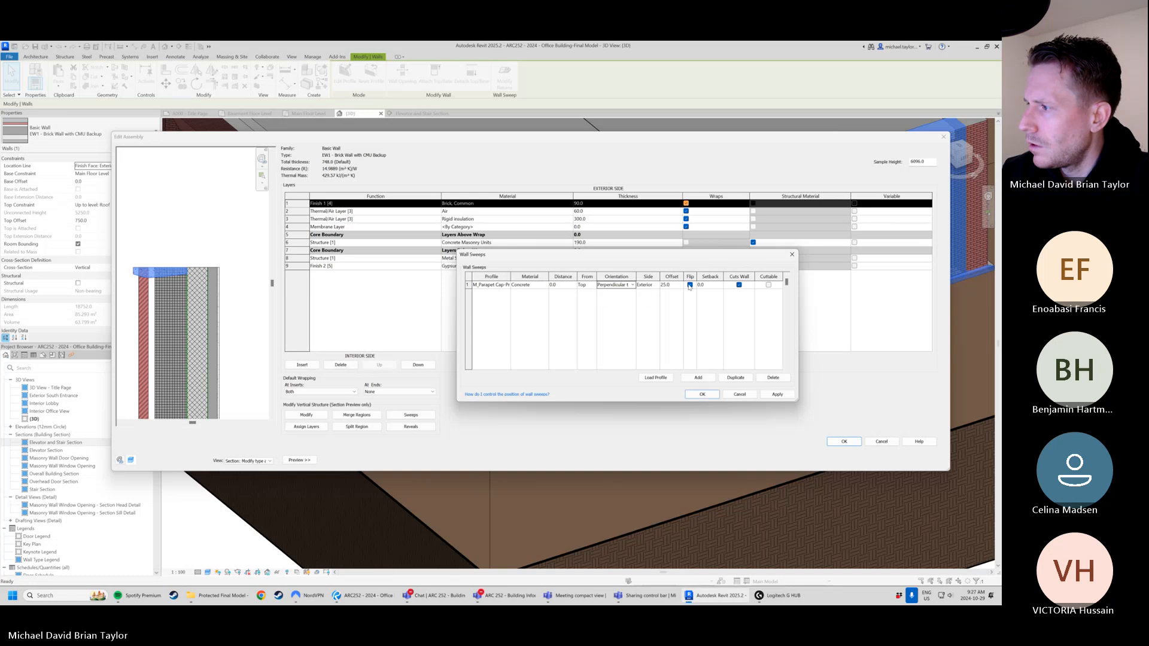
left_click(690, 286)
left_click(778, 396)
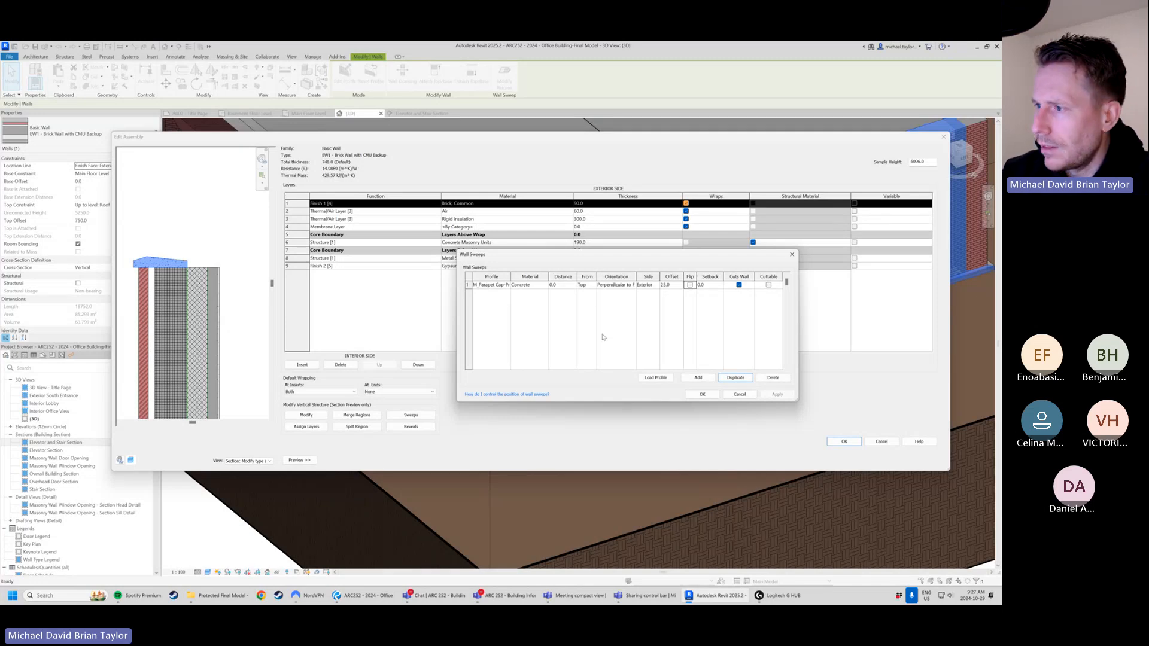
- Change the sweep's profile to M_Parapet Cap-Precast : 750mm Wide and apply it
left_click(509, 285)
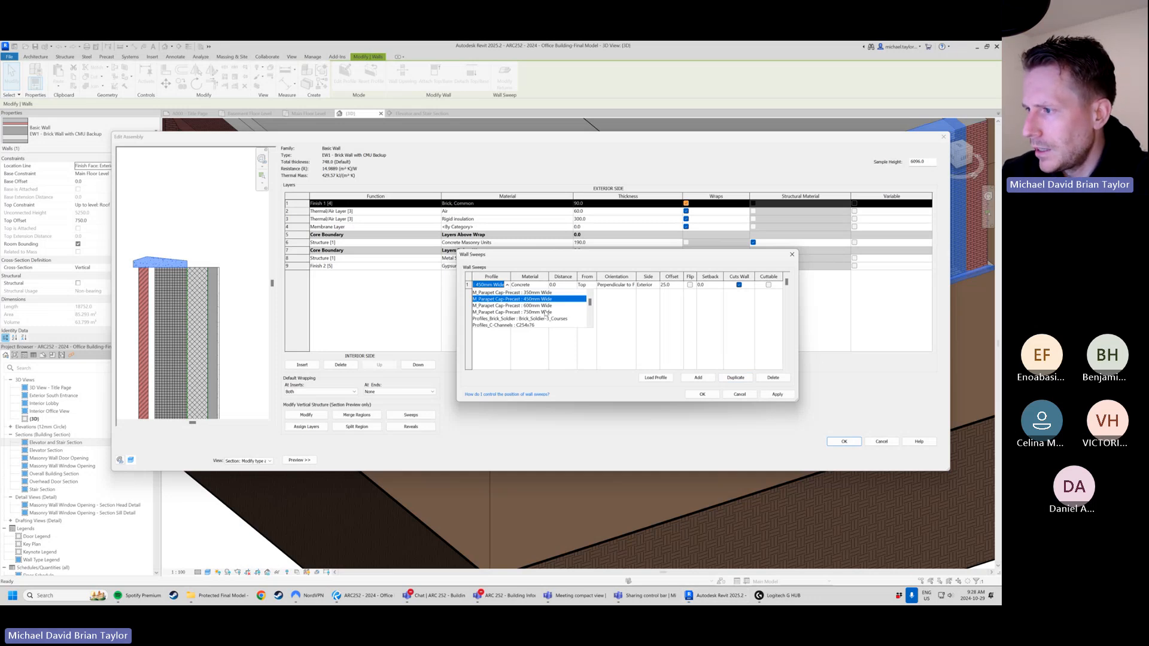
left_click(546, 312)
left_click(778, 395)
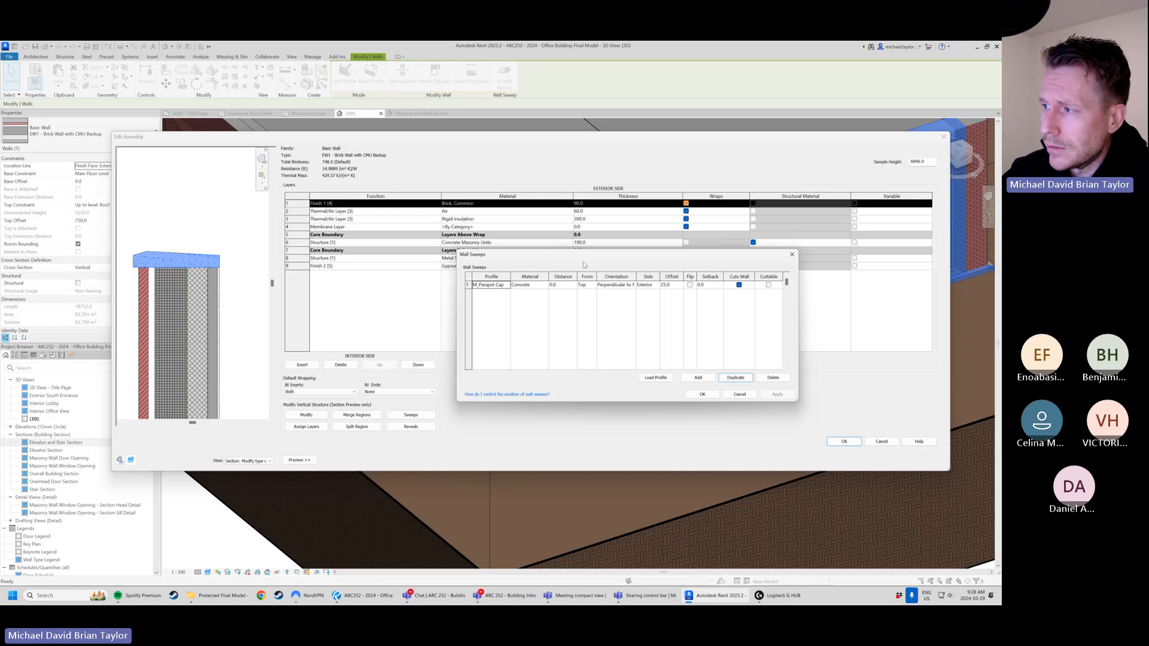
- Try a 10 mm offset for the parapet cap sweep, then restore the offset to 25 mm, applying each change
left_click_drag(677, 288, 645, 288)
type("10")
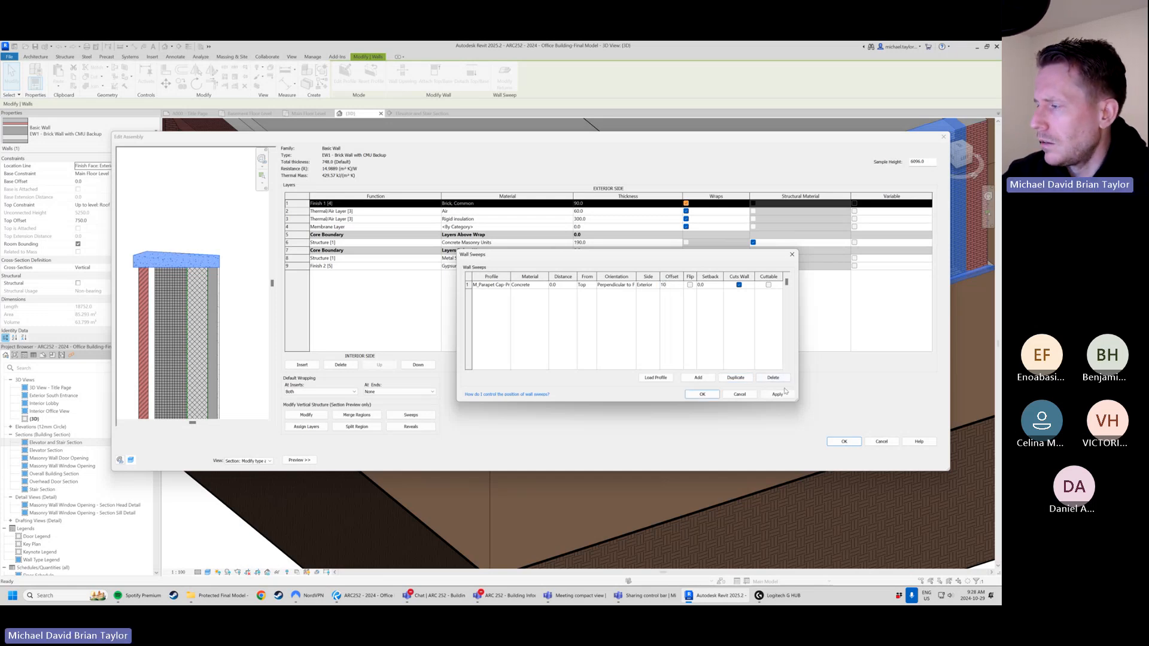
left_click(788, 396)
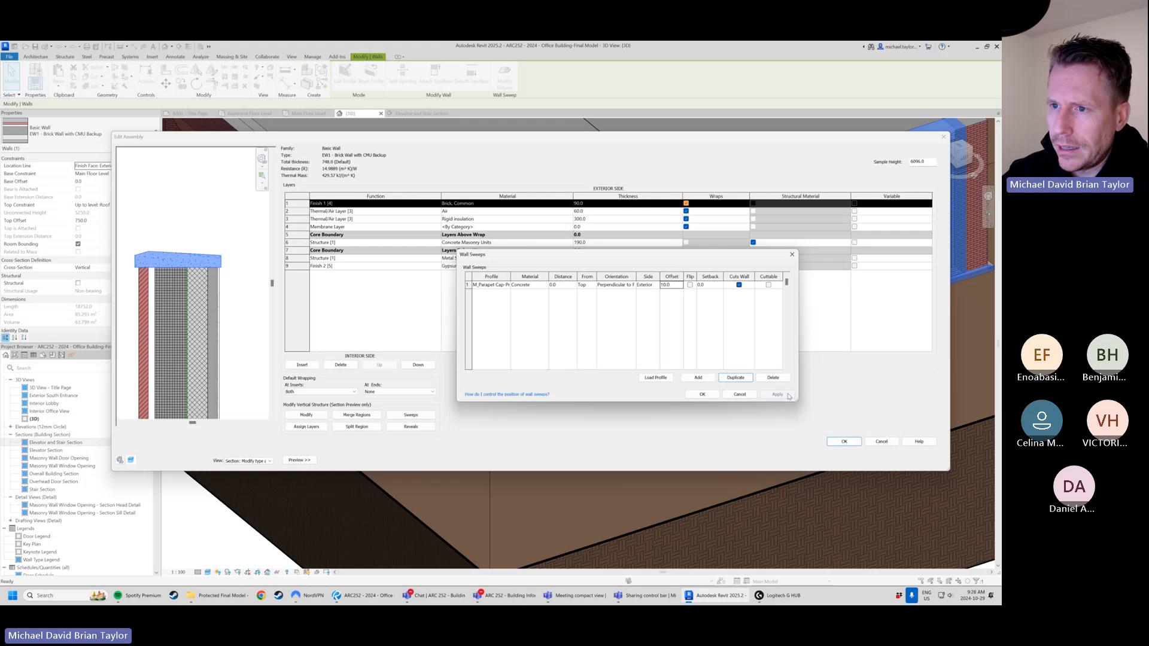
left_click(708, 285)
left_click(666, 286)
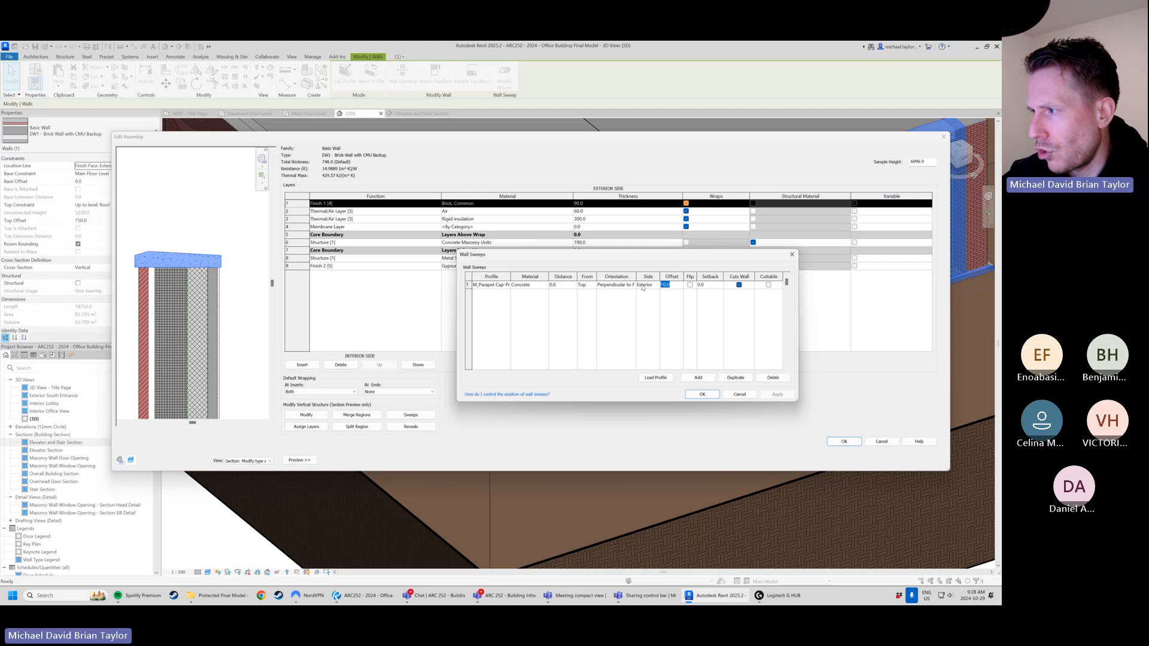
type("25")
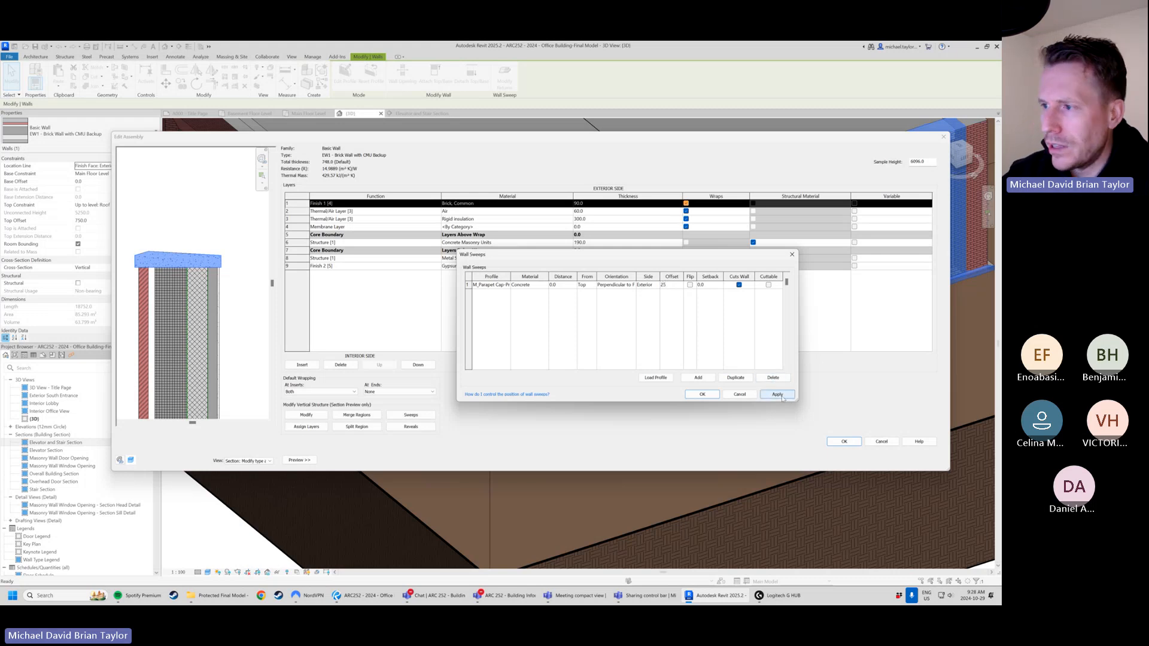
left_click(781, 396)
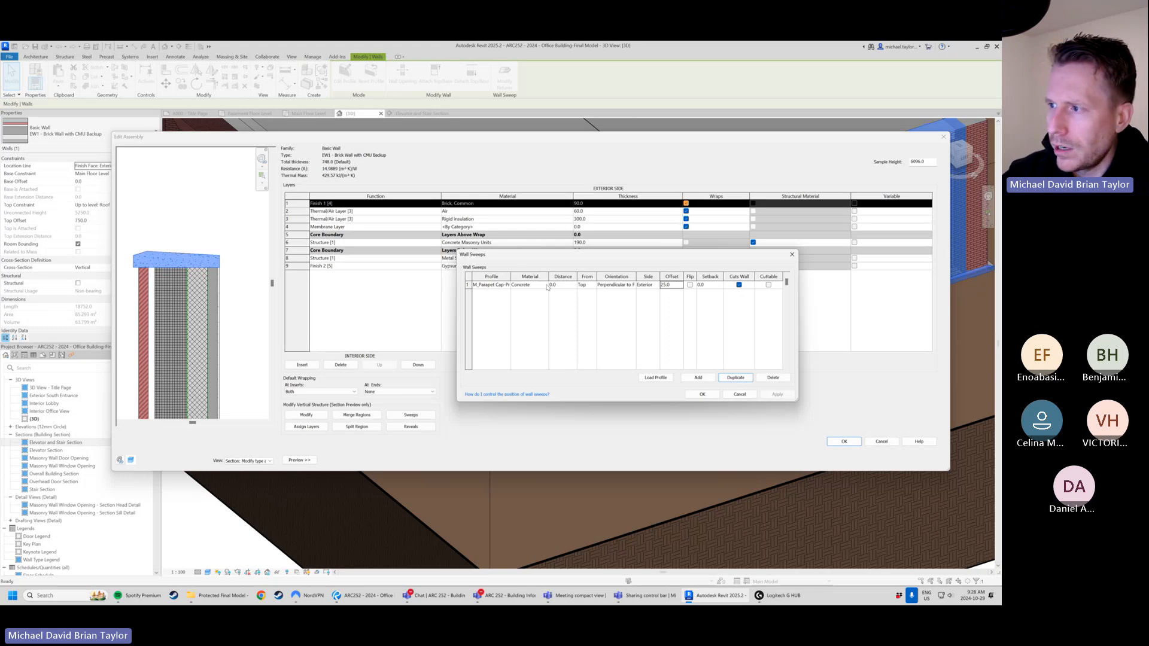
- Try Air as the parapet cap sweep's material and apply the change
left_click(524, 285)
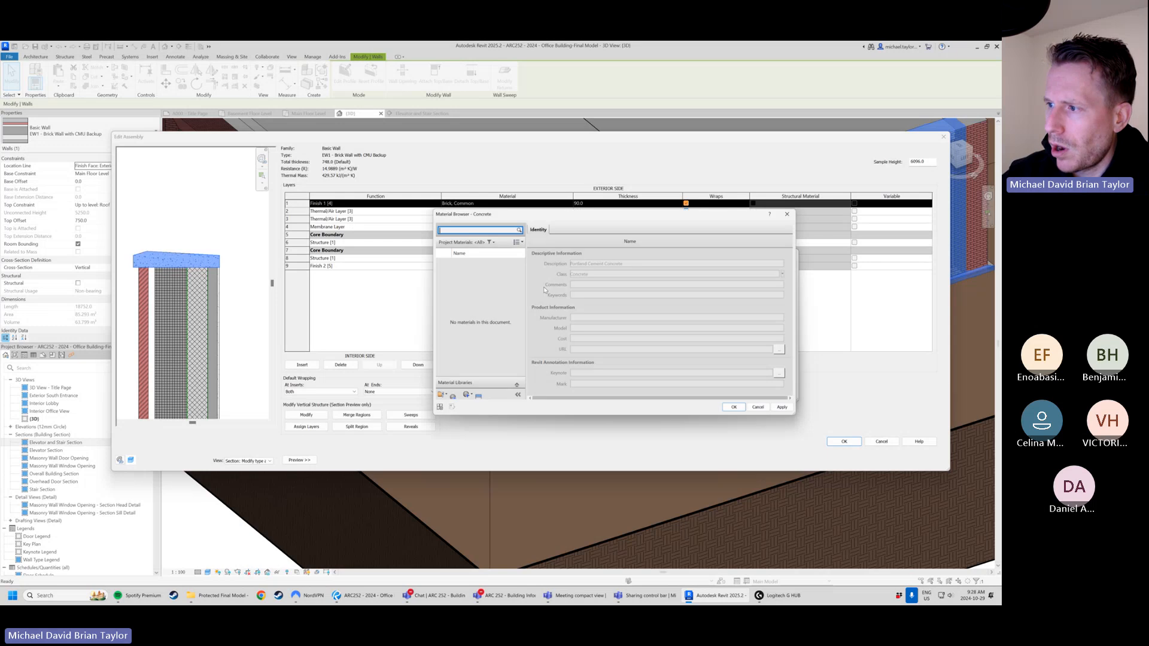
left_click(545, 284)
scroll(469, 299, "up", 10)
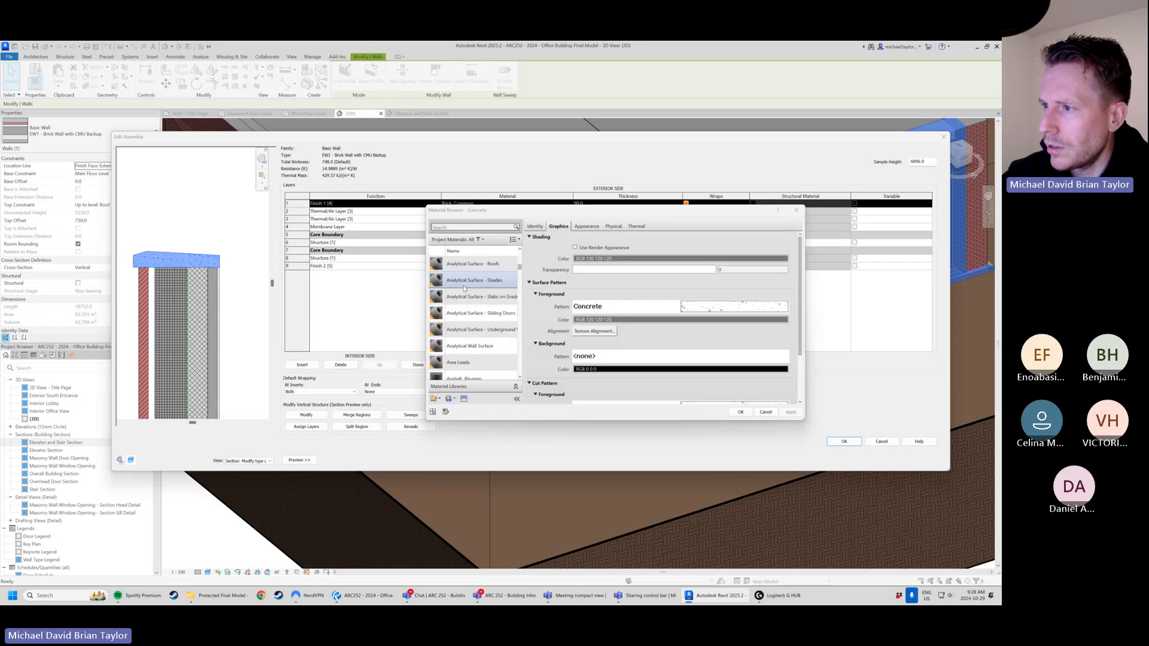
left_click(464, 264)
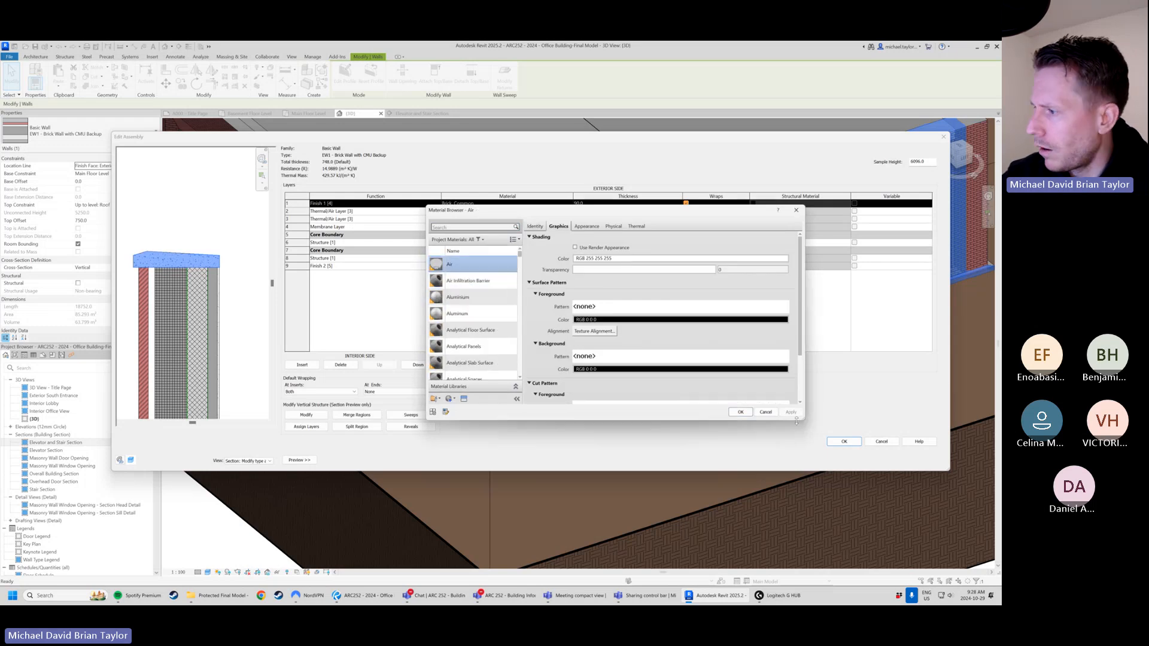
left_click(741, 412)
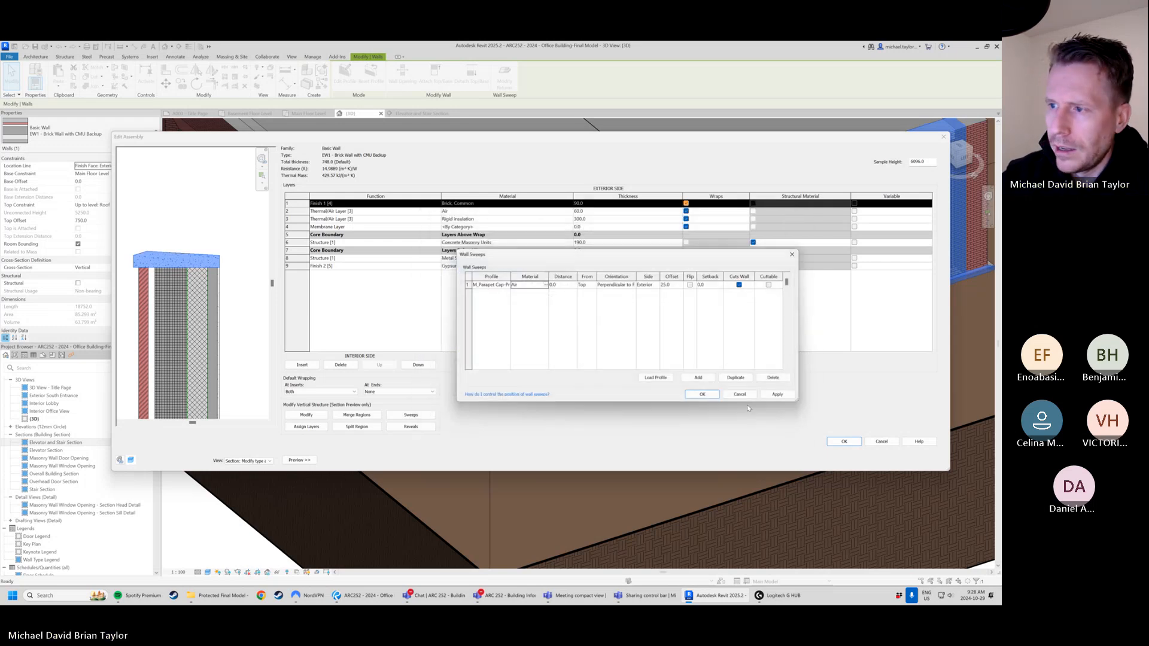
left_click(777, 394)
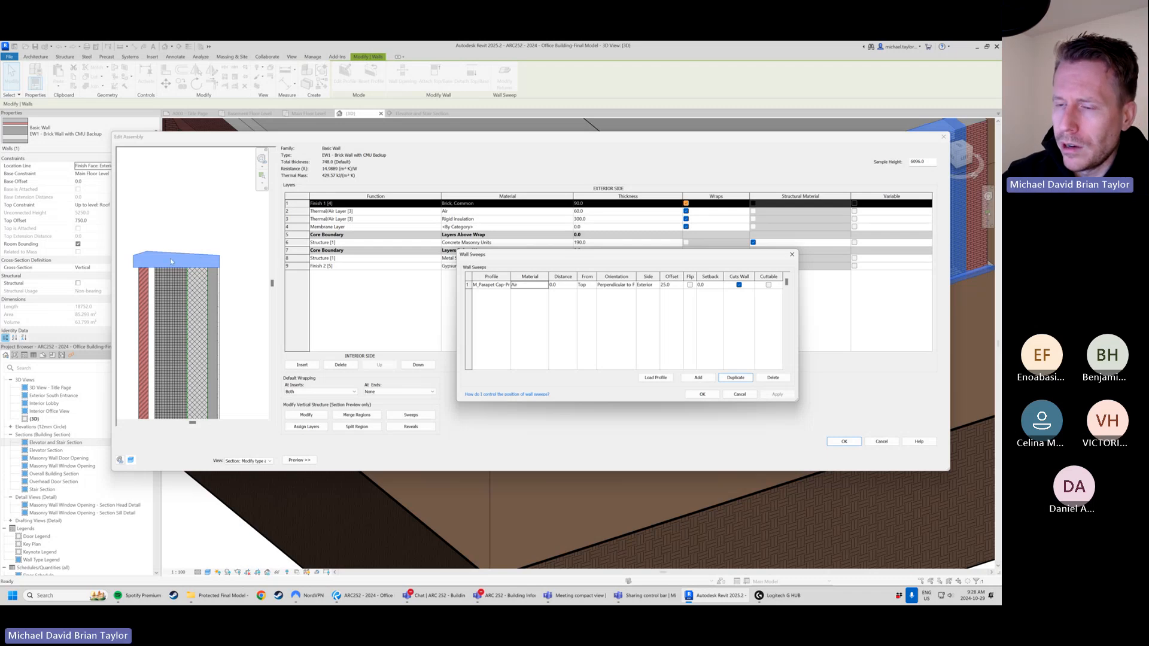
- Set the parapet cap sweep's material back to Concrete and accept the sweep, assembly and wall type changes
left_click(545, 284)
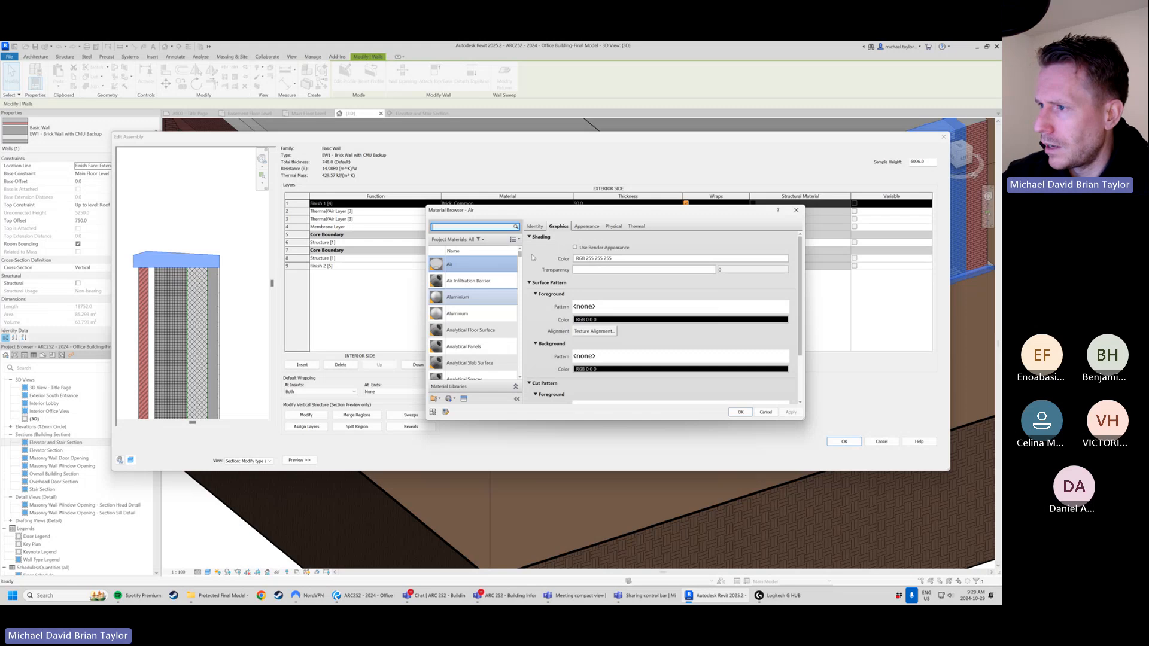
scroll(480, 304, "down", 10)
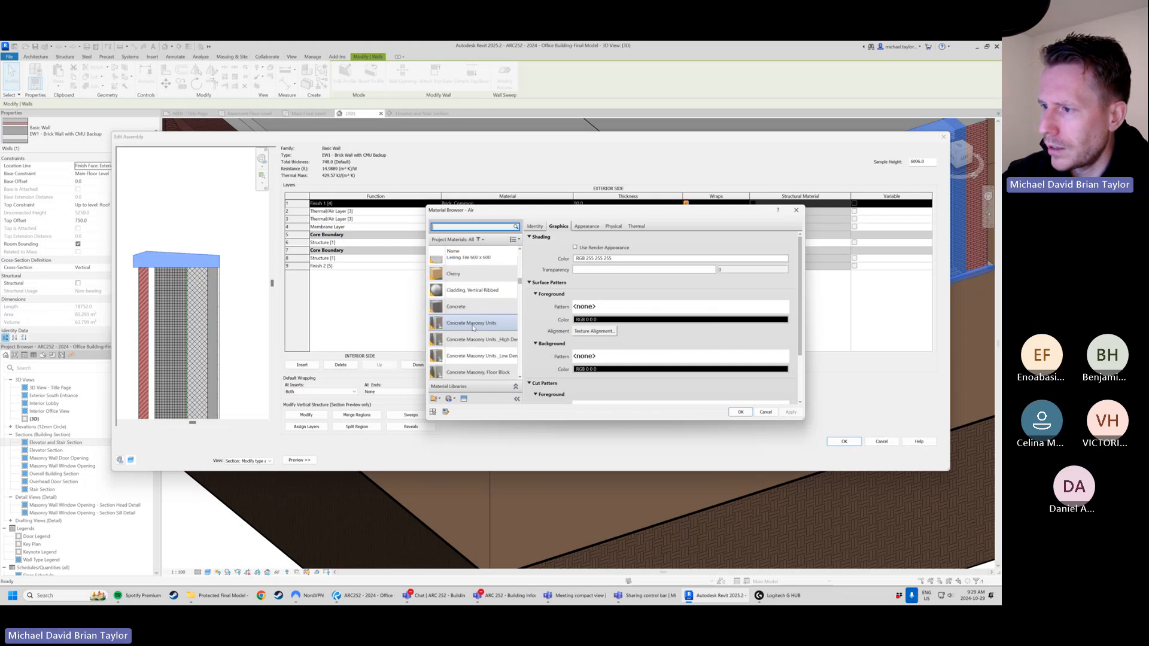
scroll(472, 322, "up", 4)
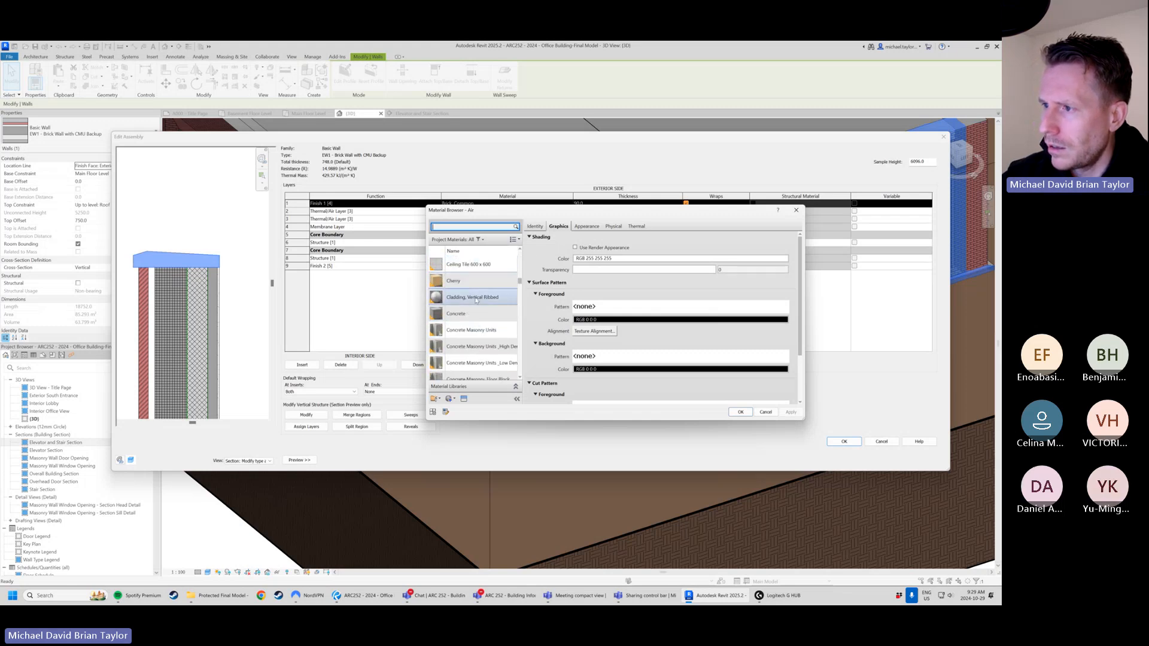
scroll(476, 301, "down", 3)
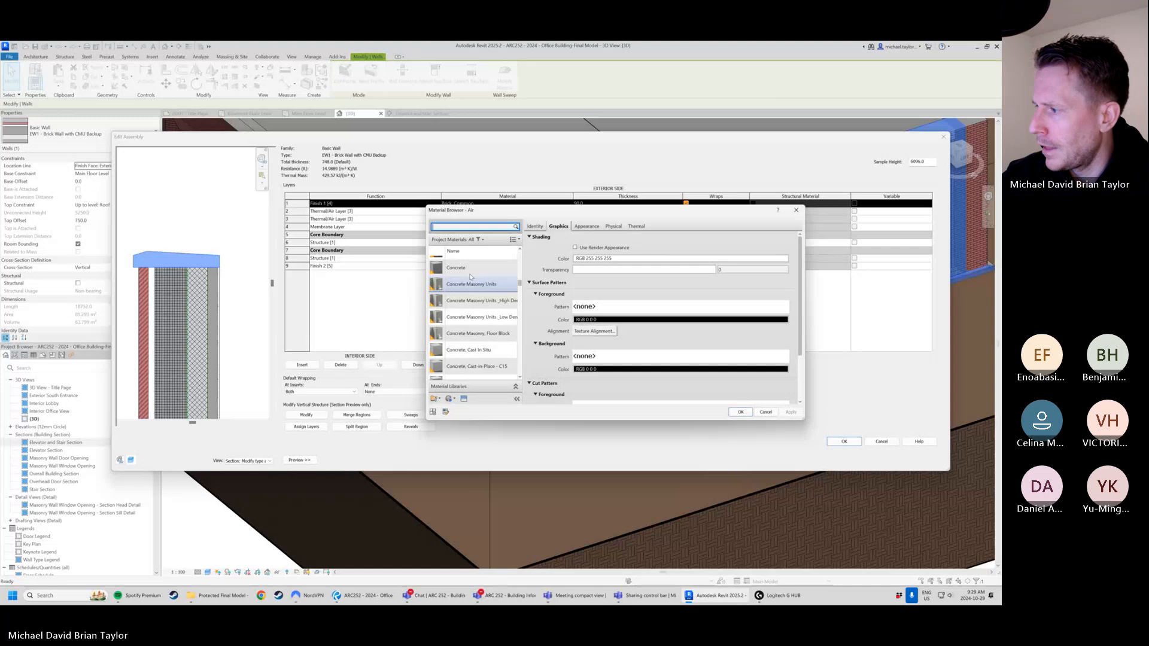
left_click(457, 268)
left_click(741, 412)
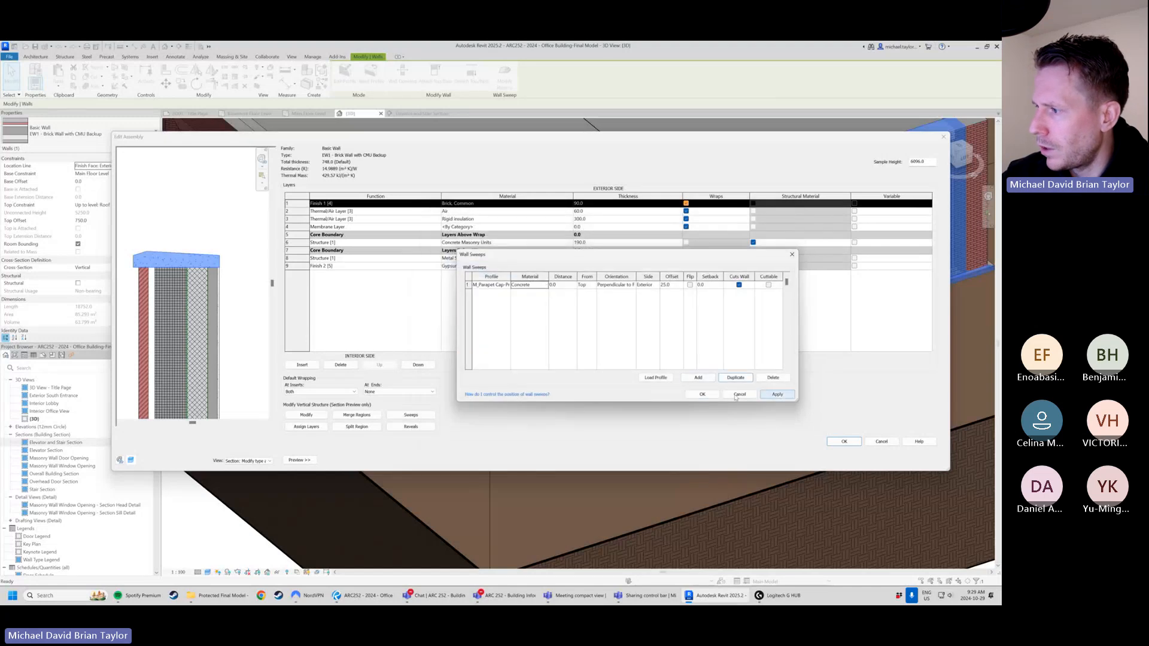
left_click(703, 395)
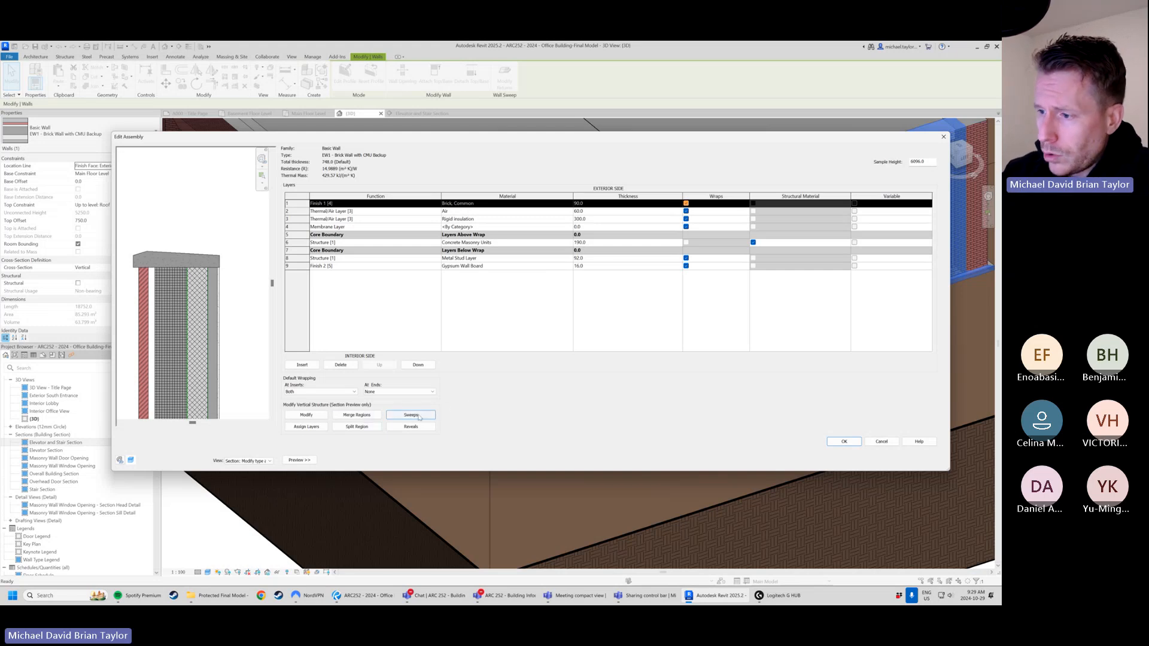
left_click(845, 442)
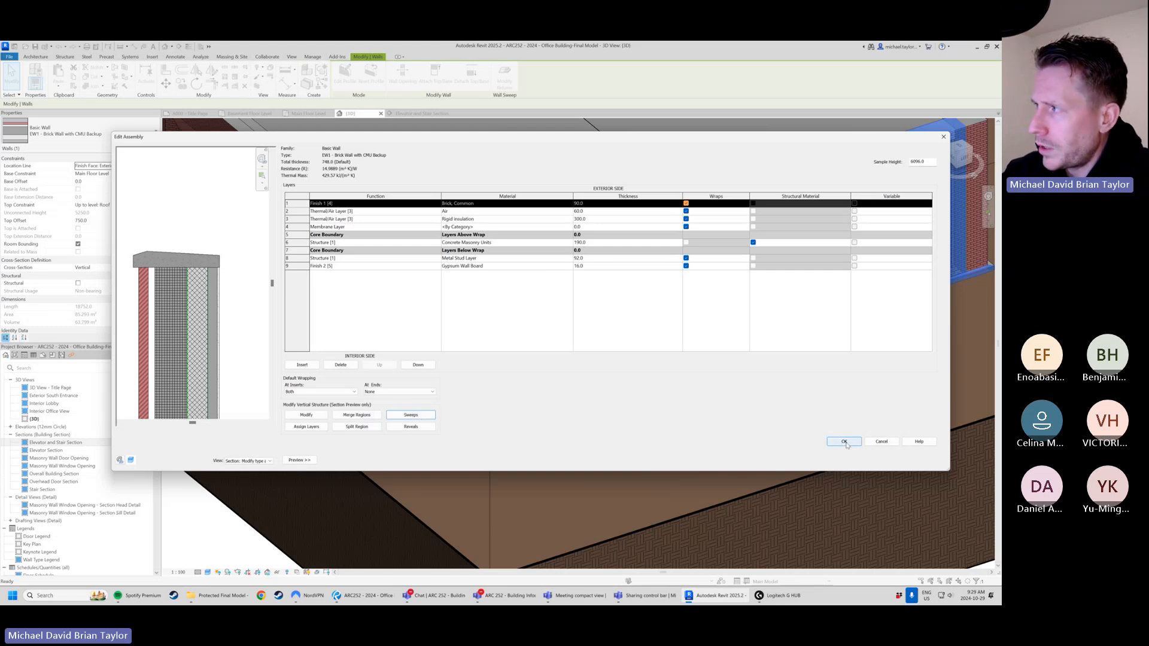
left_click(846, 443)
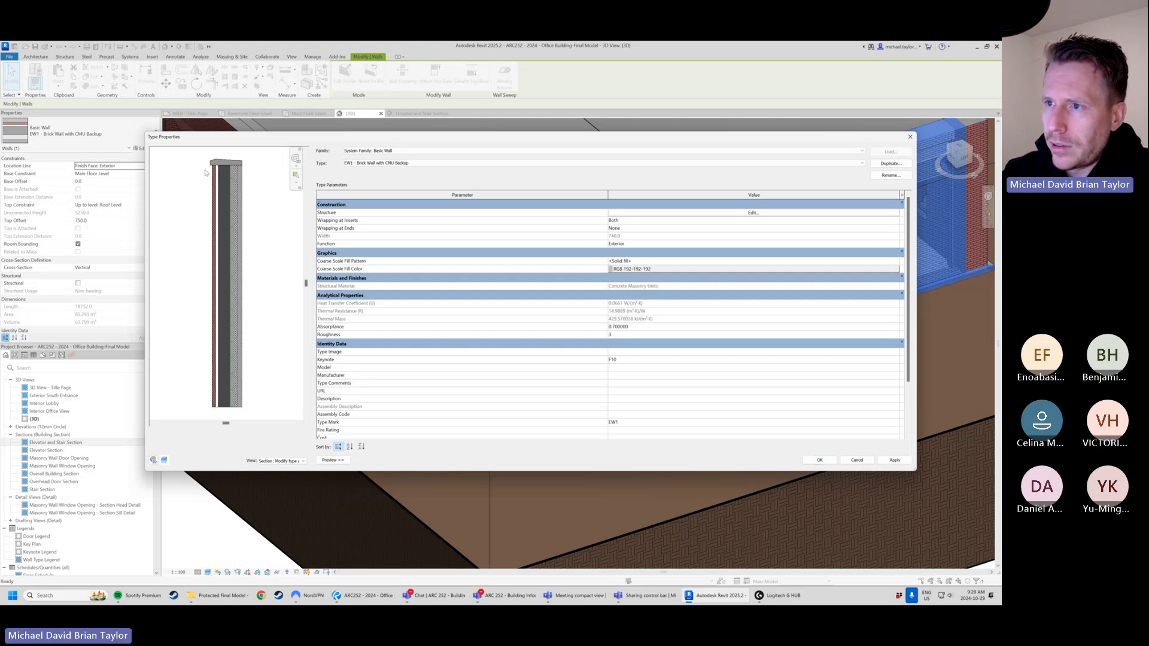
left_click(820, 460)
- Deselect the wall and examine the parapet cap along the roof edge and building corner in the 3D view
scroll(451, 386, "down", 3)
key("Escape")
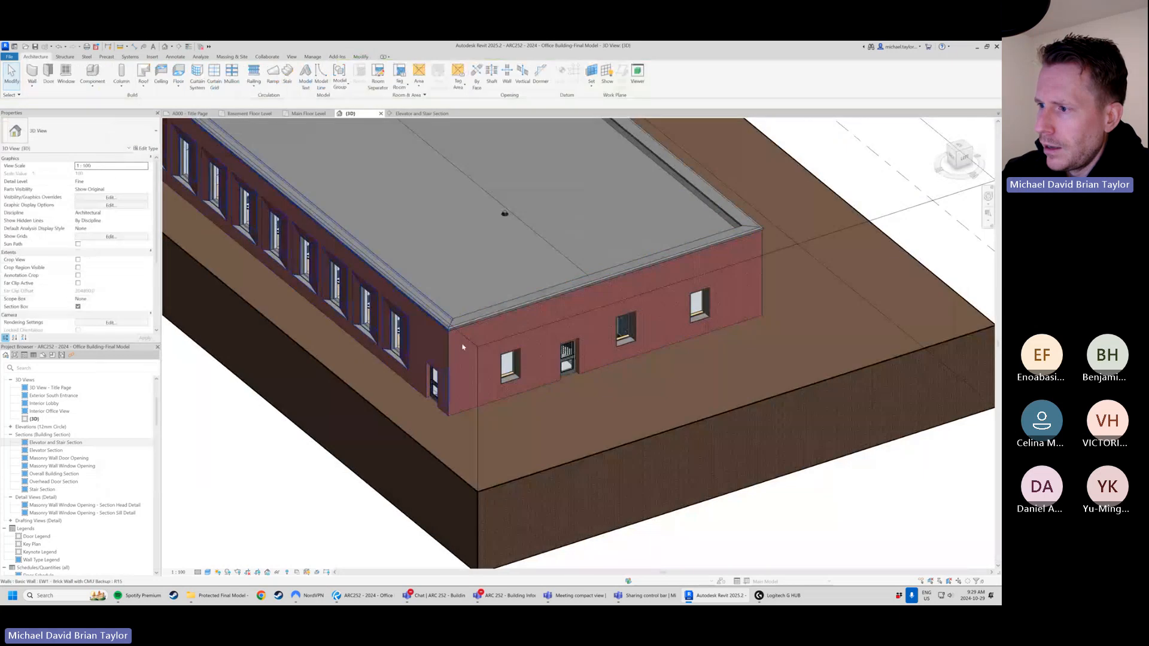
middle_click_drag(543, 379, 547, 296, "shift")
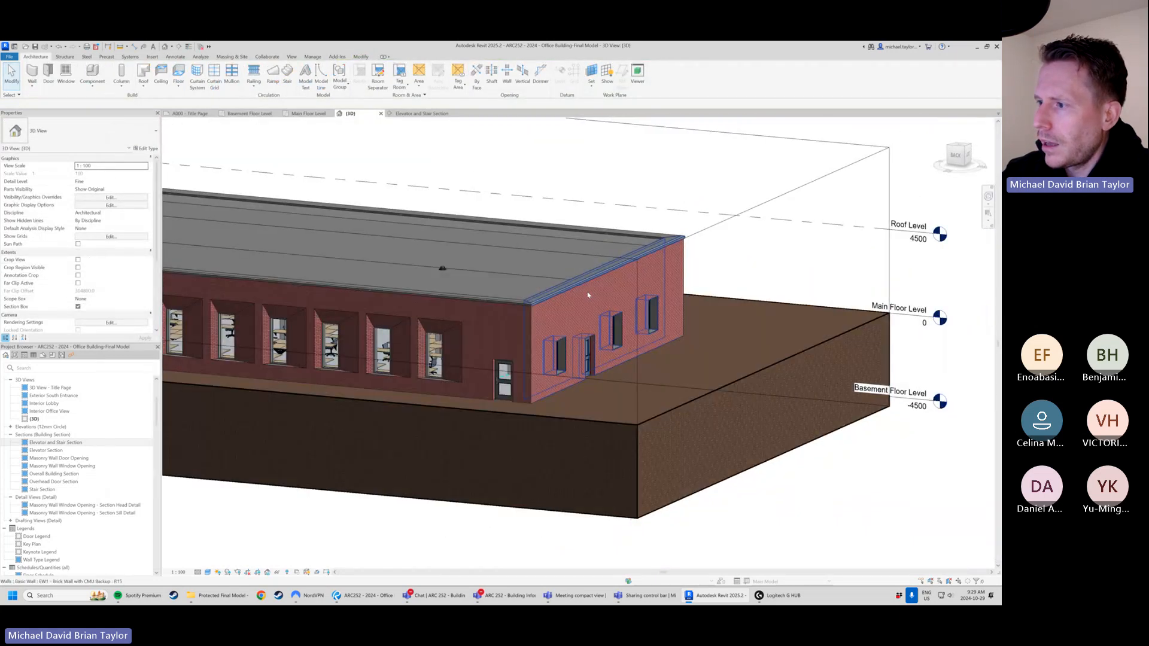
scroll(546, 297, "up", 4)
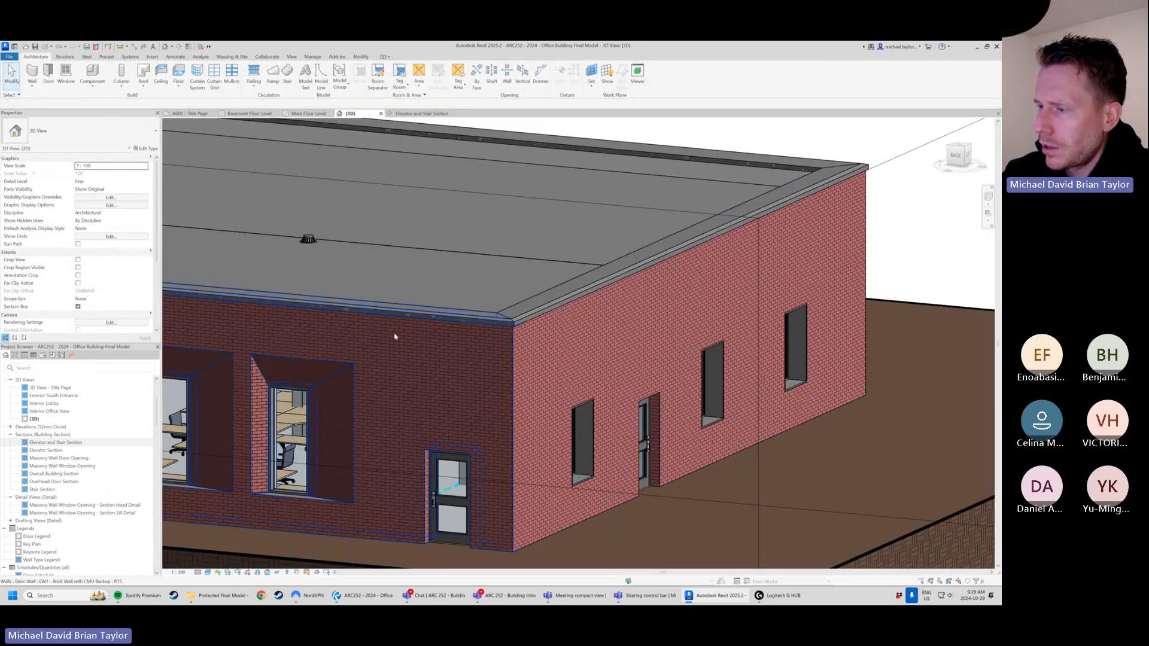
scroll(538, 321, "up", 4)
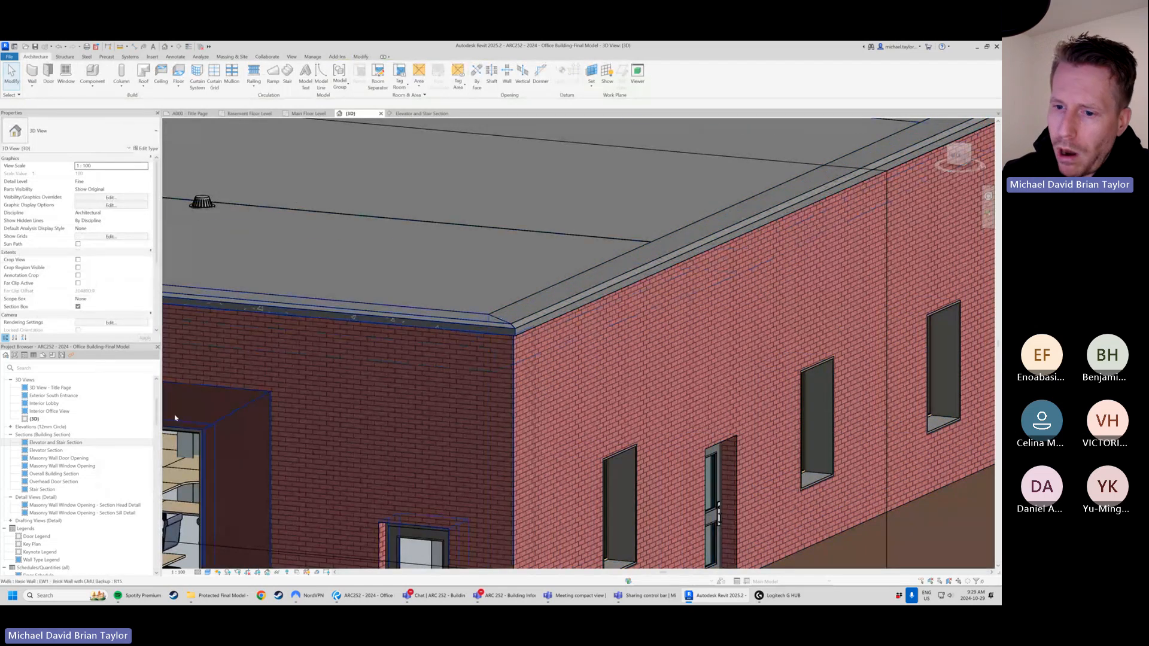
- Open the Elevator and Stair Section and examine the parapet cap on top of the EW1 wall at grid 1
double_click(60, 444)
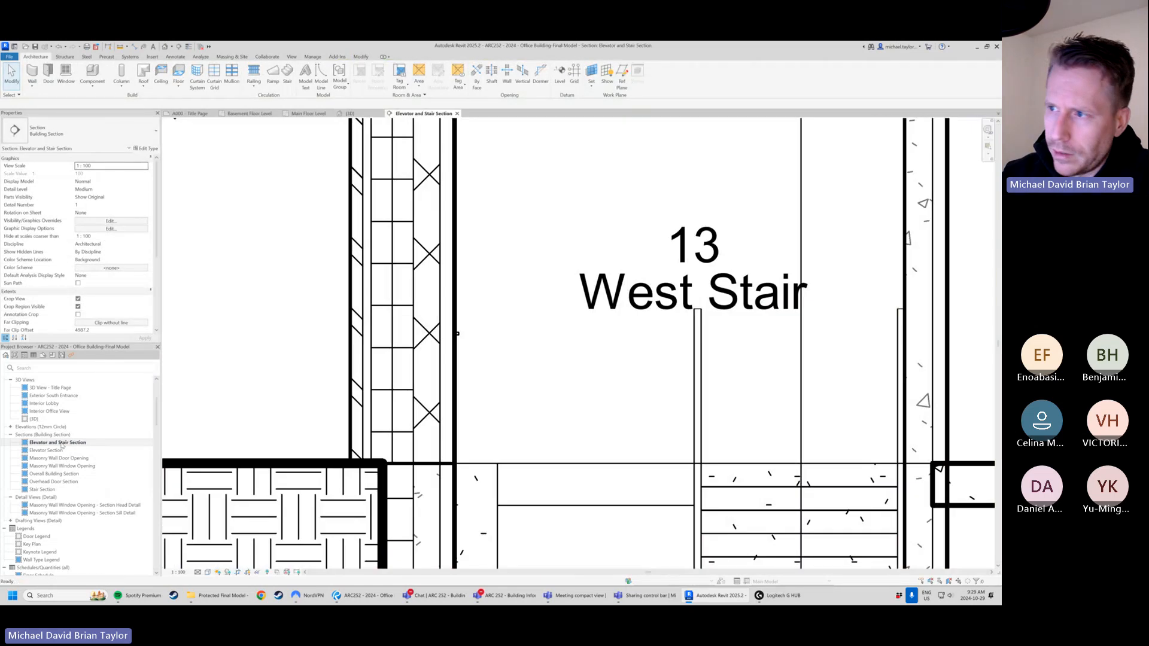
scroll(446, 365, "down", 5)
scroll(453, 278, "up", 3)
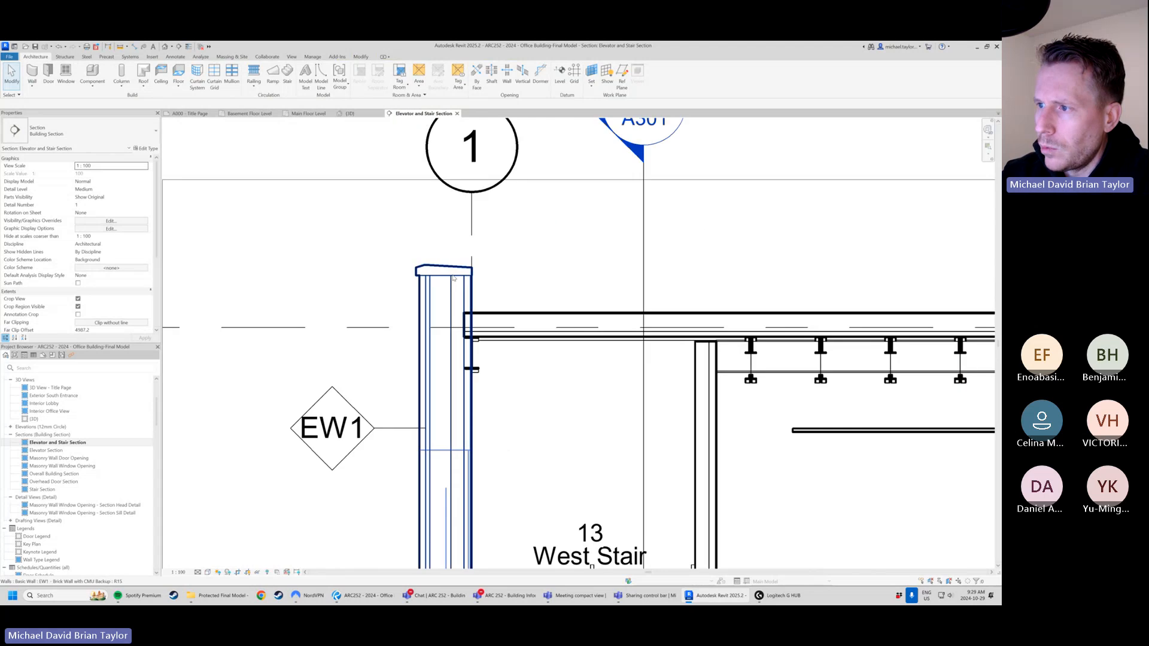
scroll(422, 258, "up", 2)
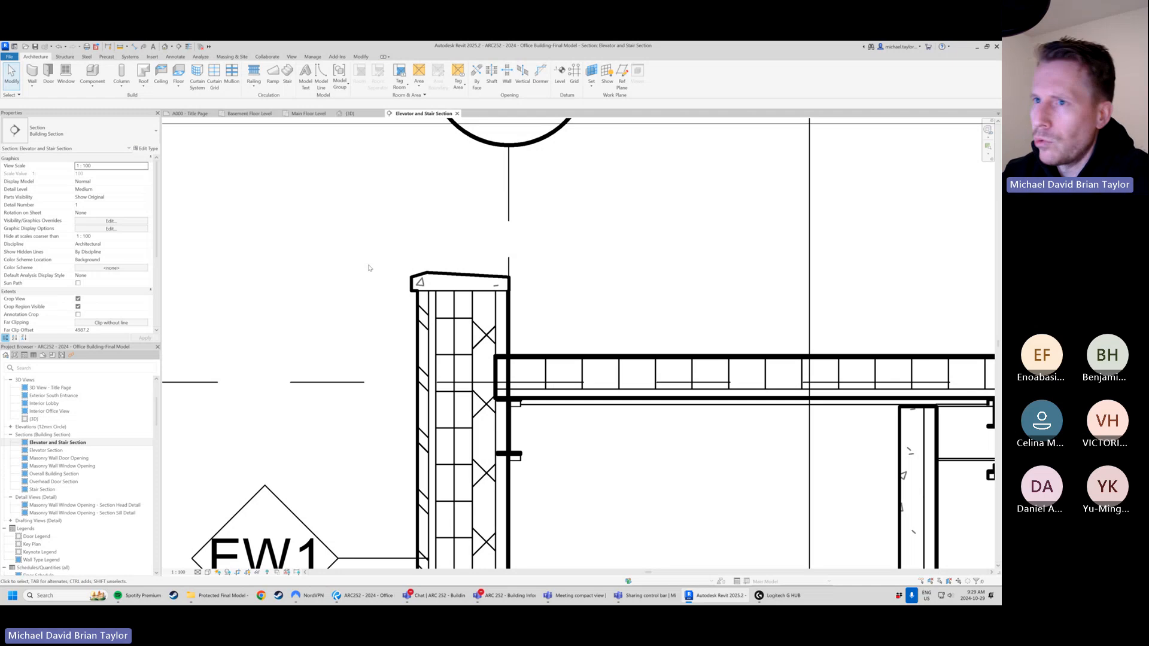
scroll(363, 279, "down", 5)
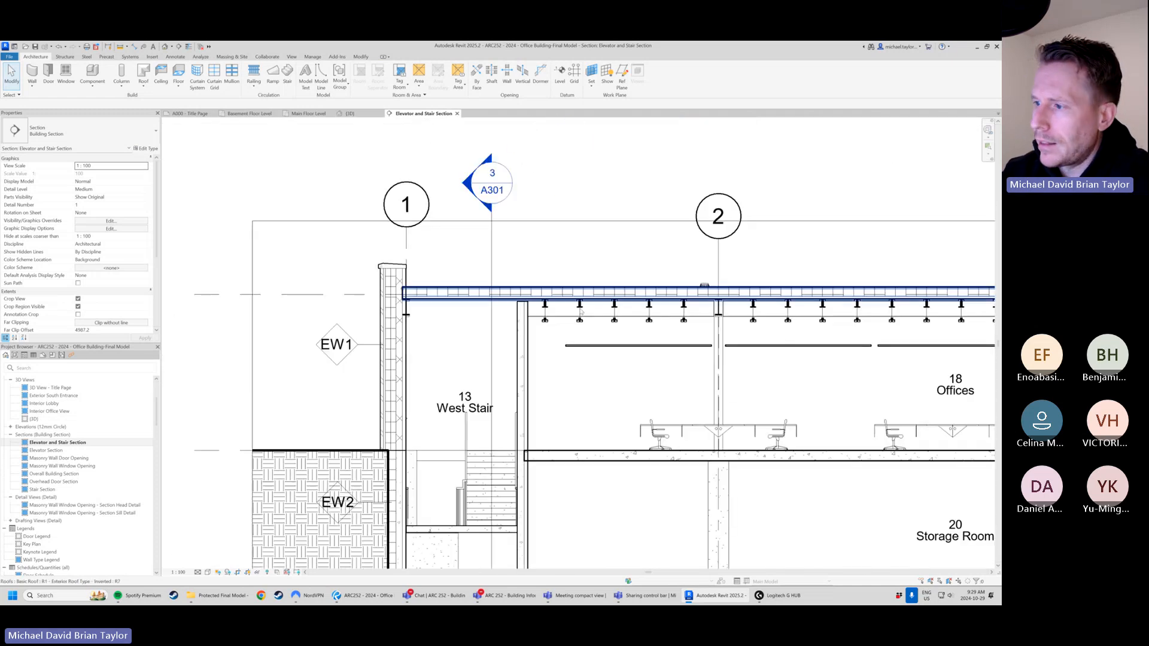
- Open the EW1 wall type's assembly from the wall at grid 1 and review its existing parapet cap sweep
left_click(389, 269)
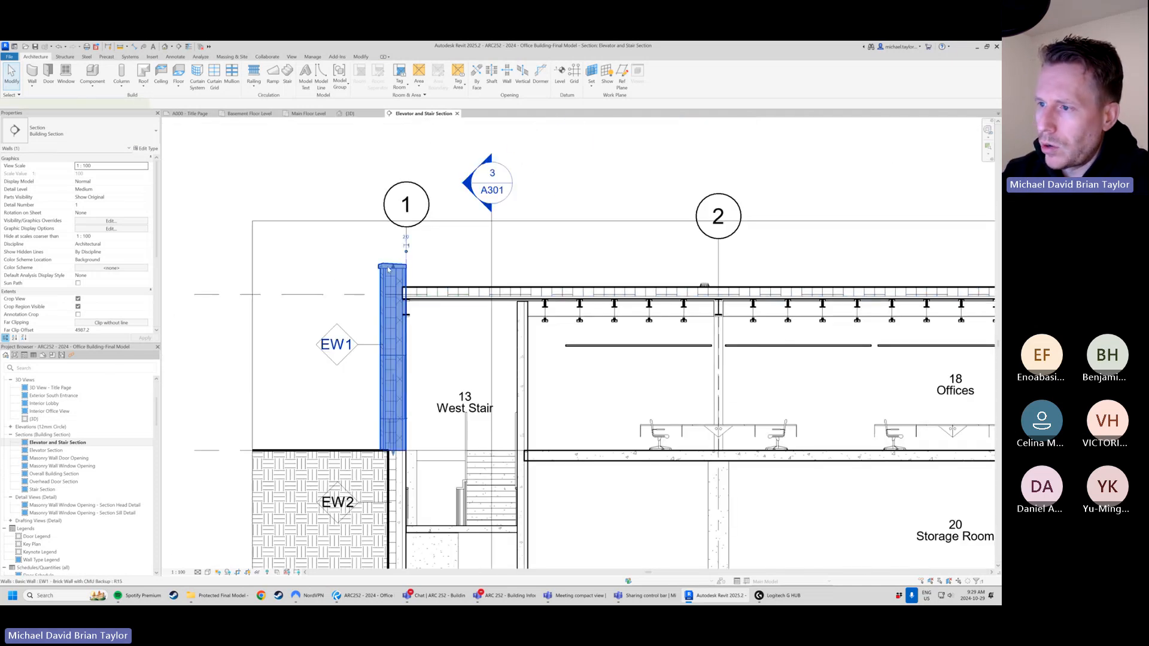
left_click(346, 256)
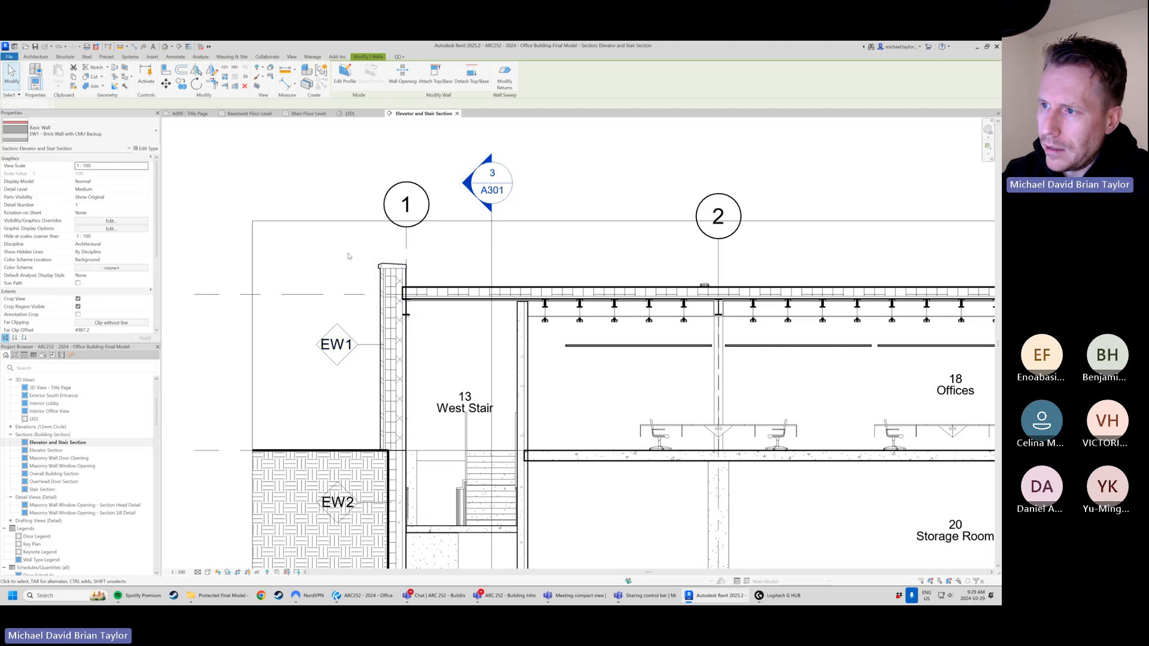
left_click(399, 270)
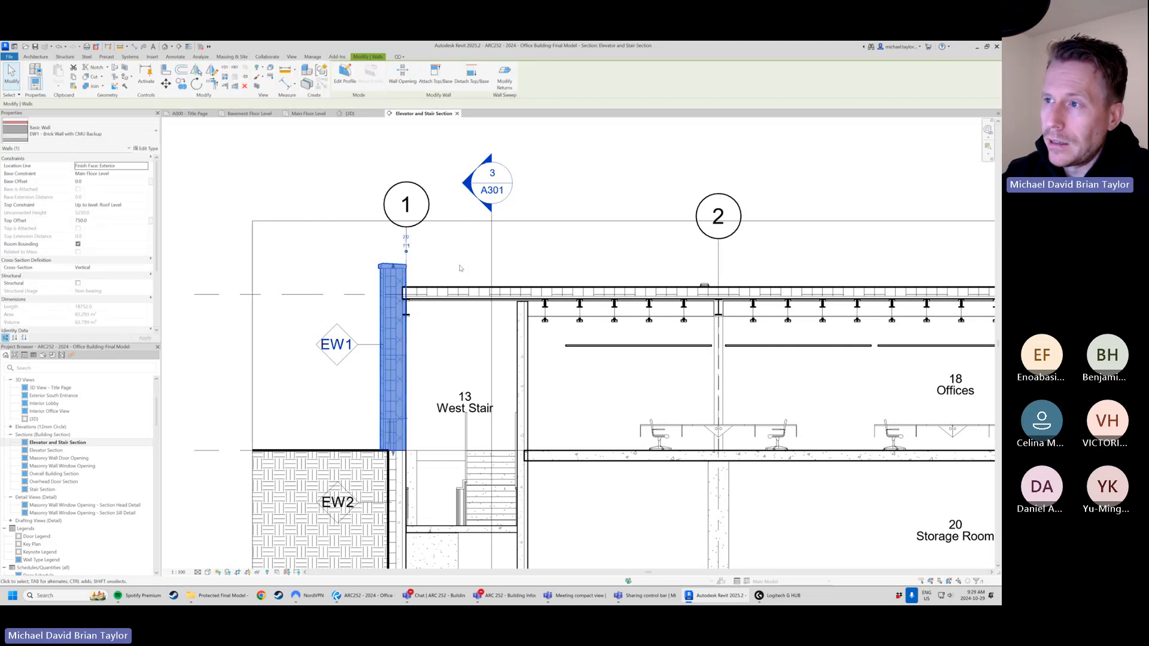
left_click(146, 149)
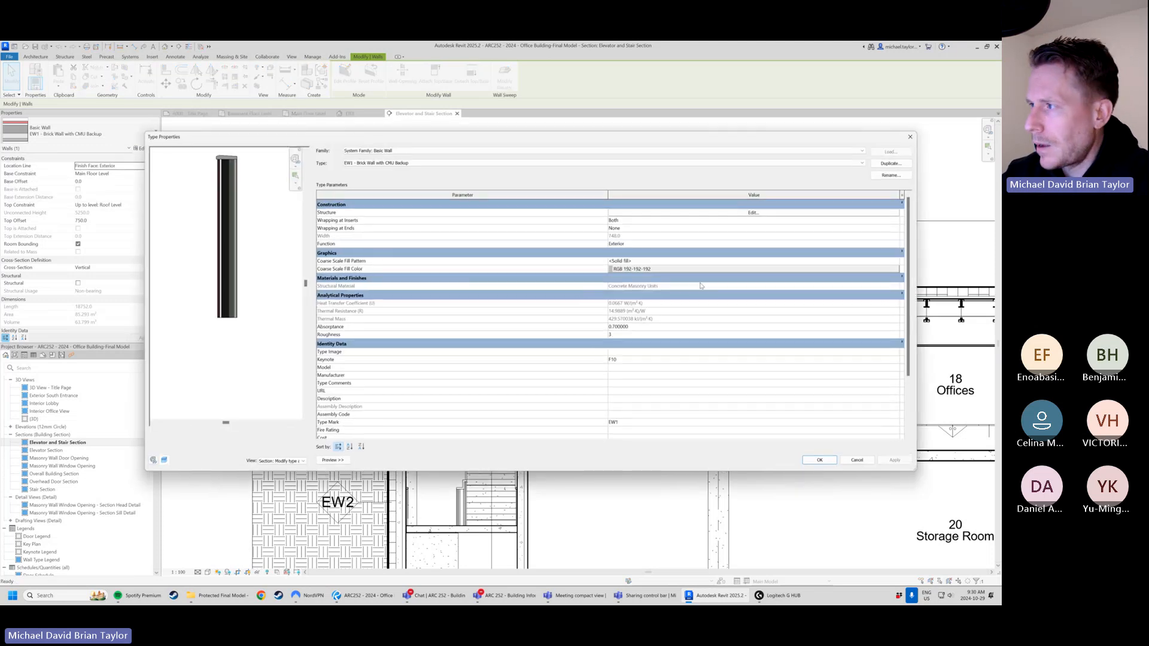
left_click(739, 215)
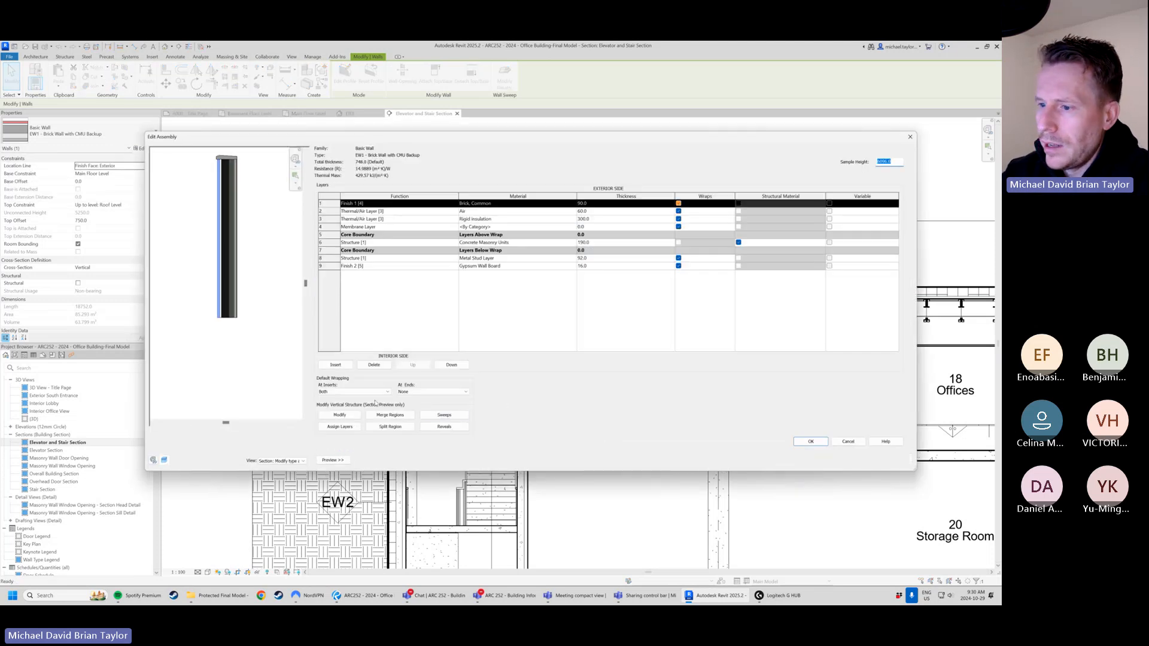
left_click(444, 415)
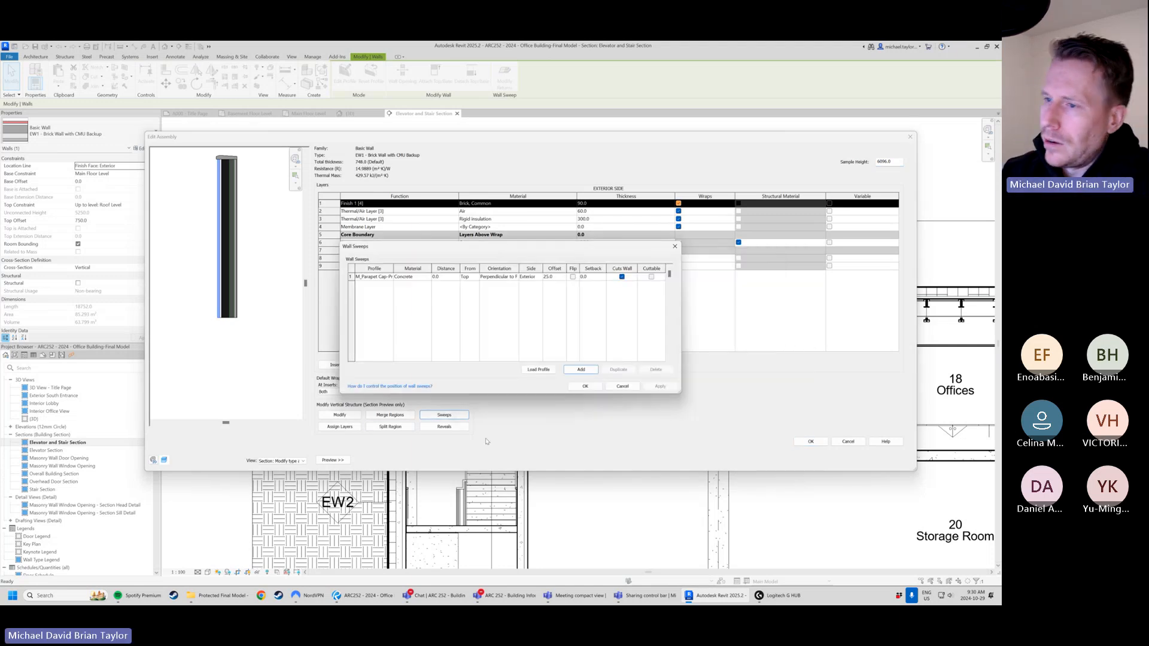
left_click(585, 386)
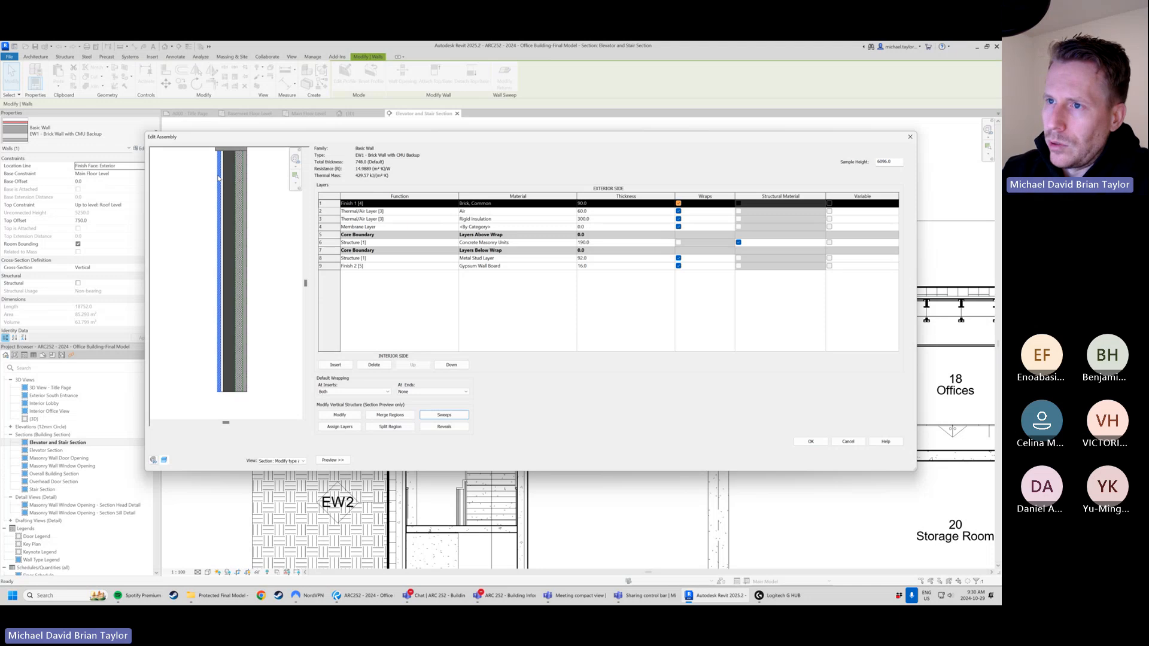
scroll(219, 291, "down", 3)
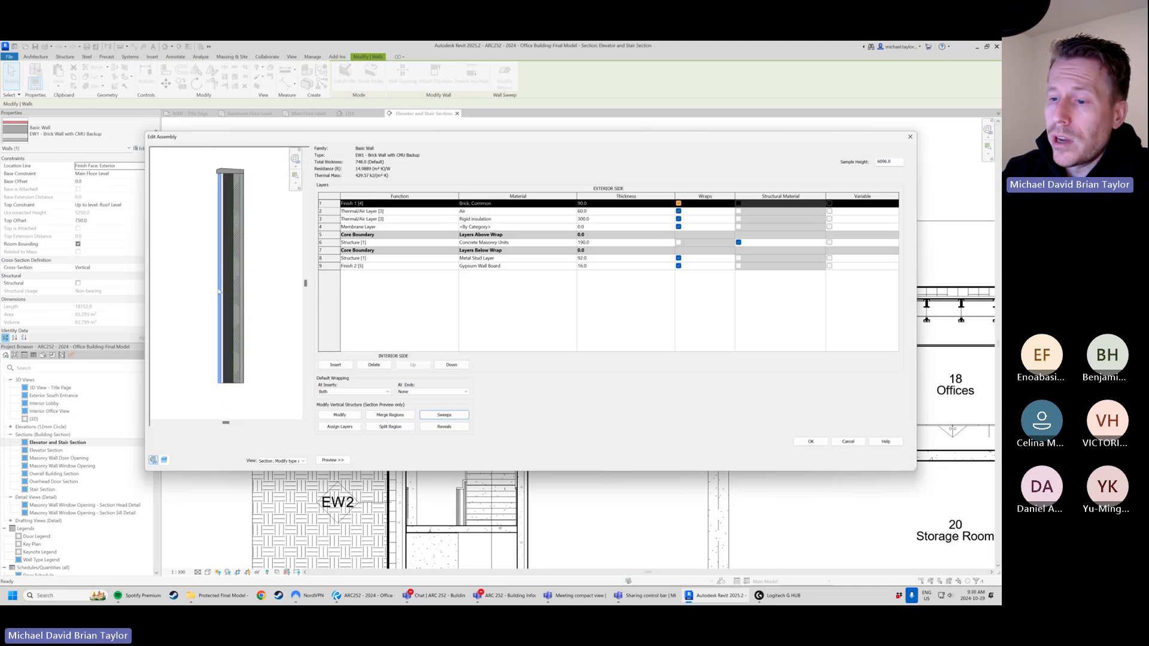
- Add a second wall sweep to EW1 with the Profiles_Cant_Brick_Soldier_1_Course : Standard profile and apply it
left_click(460, 416)
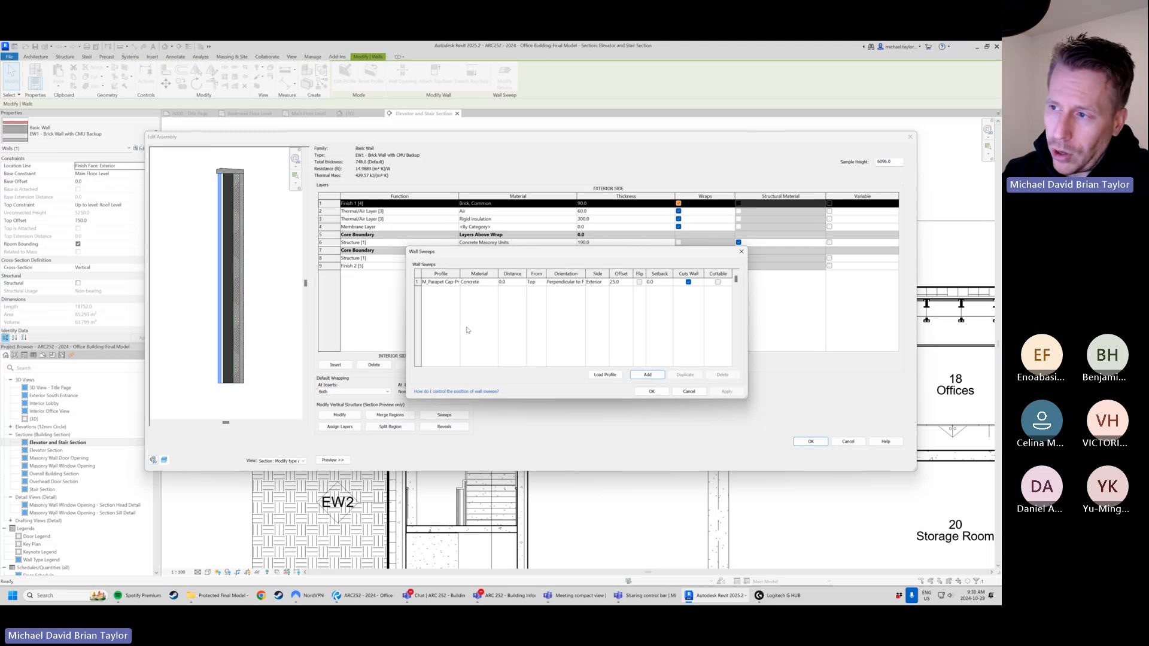
left_click(649, 377)
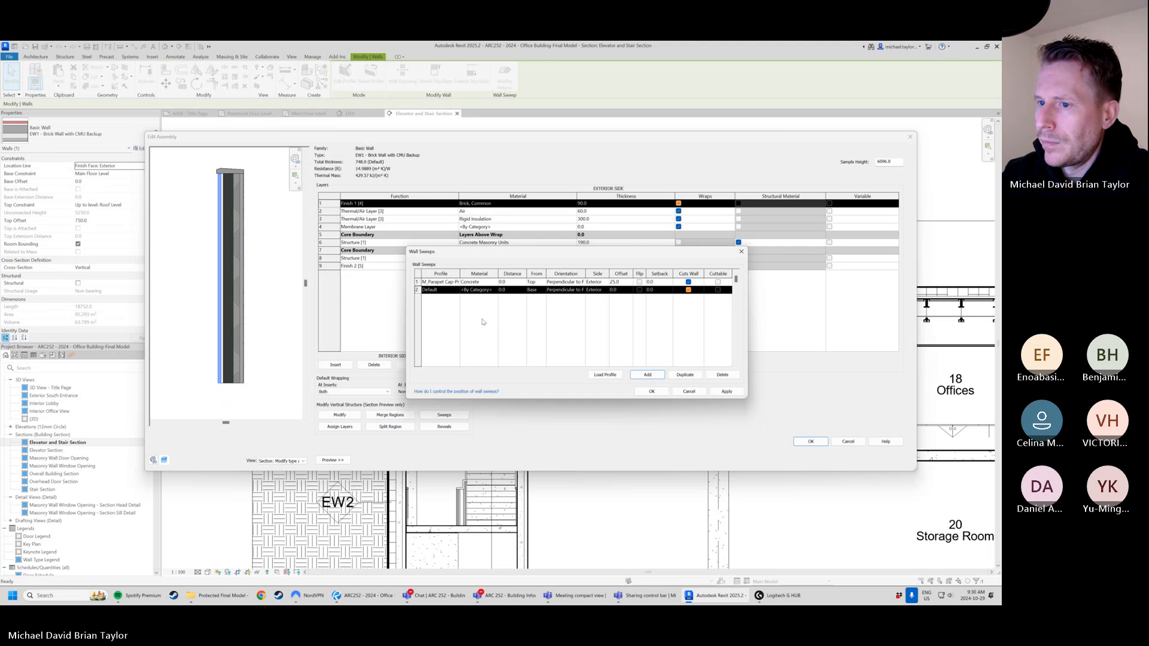
left_click(726, 392)
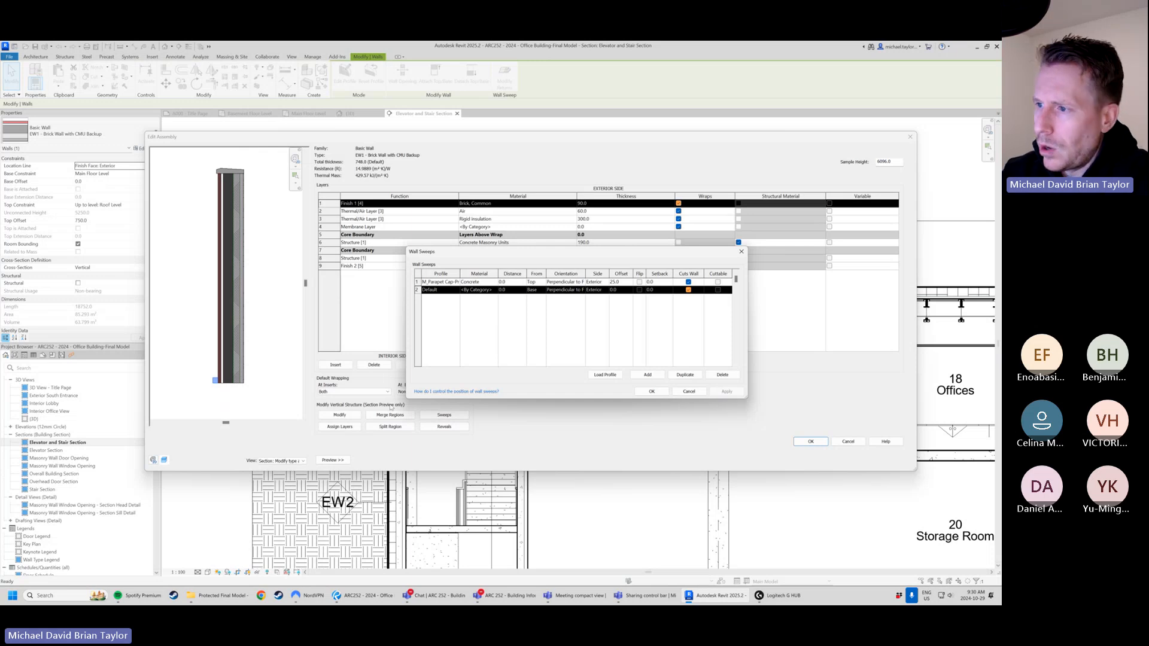
left_click(457, 292)
scroll(459, 305, "down", 5)
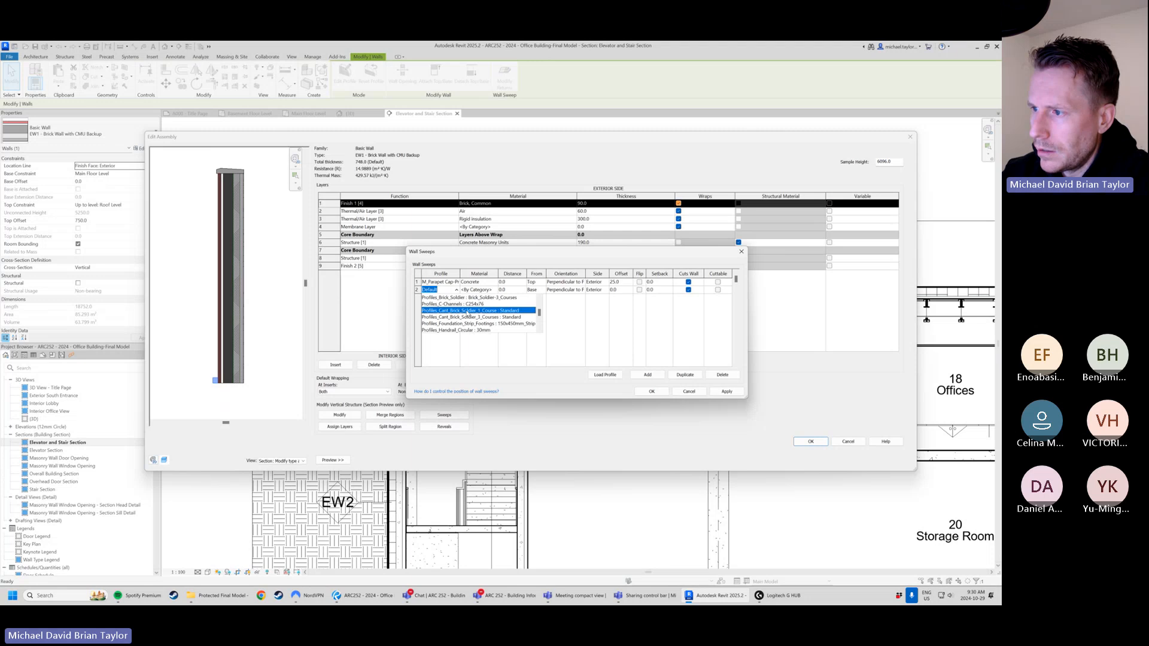
left_click(469, 311)
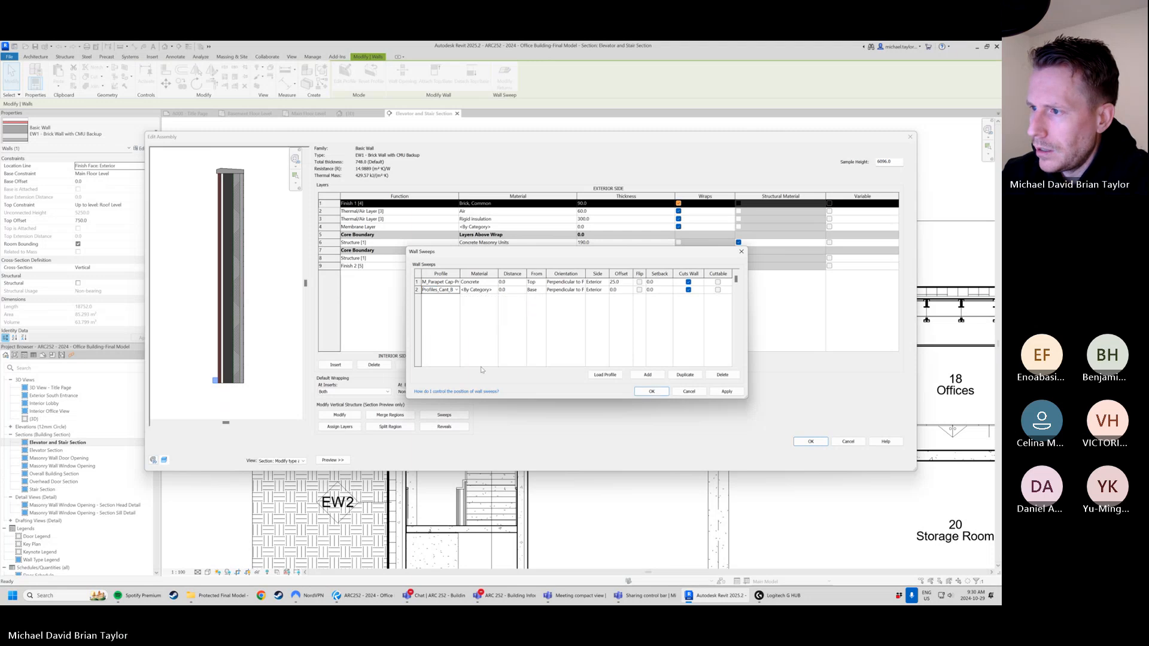
left_click(728, 393)
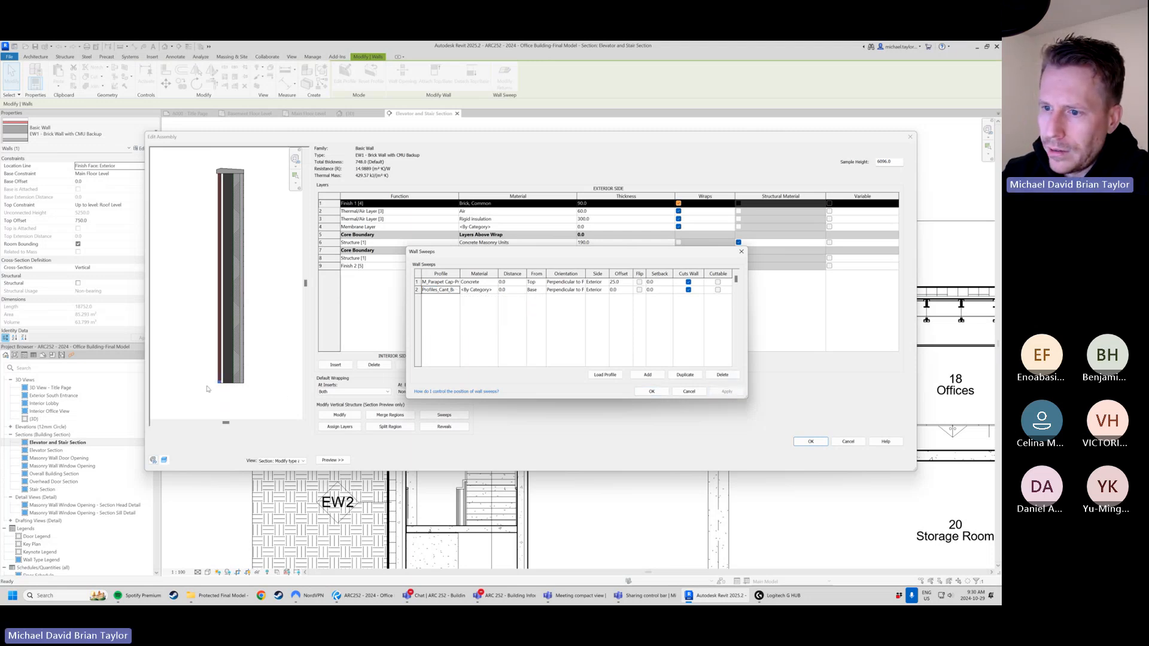
- Set the new brick soldier sweep's distance from the base to 4500 and its offset to 10, accepting the sweep settings
left_click(508, 290)
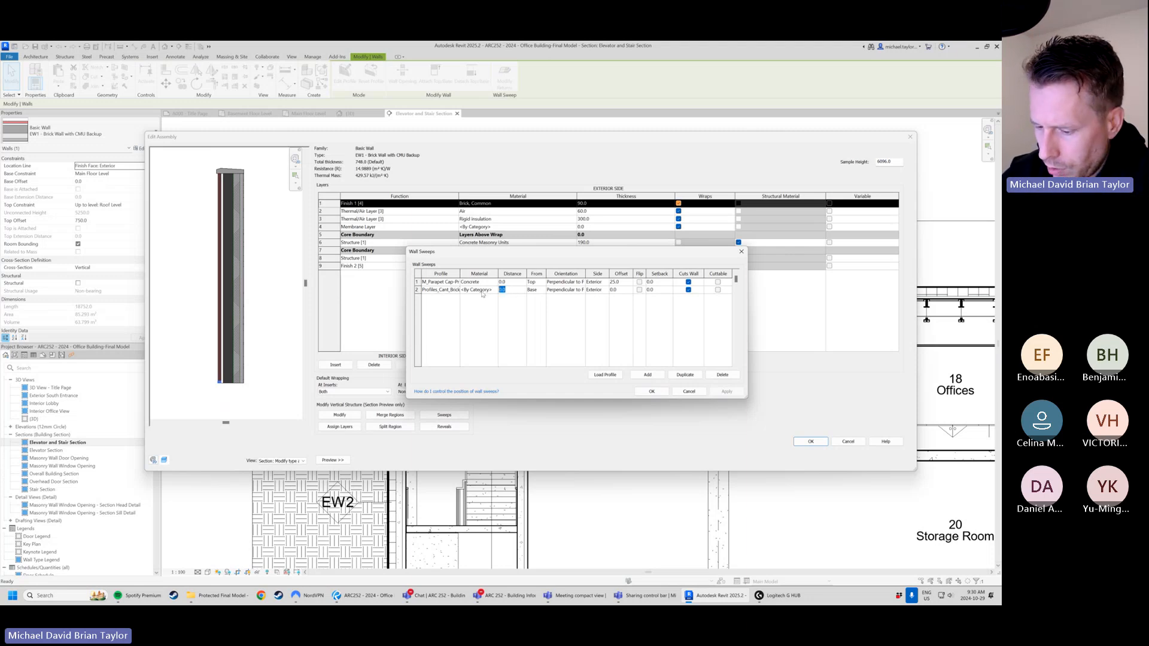
type("4500")
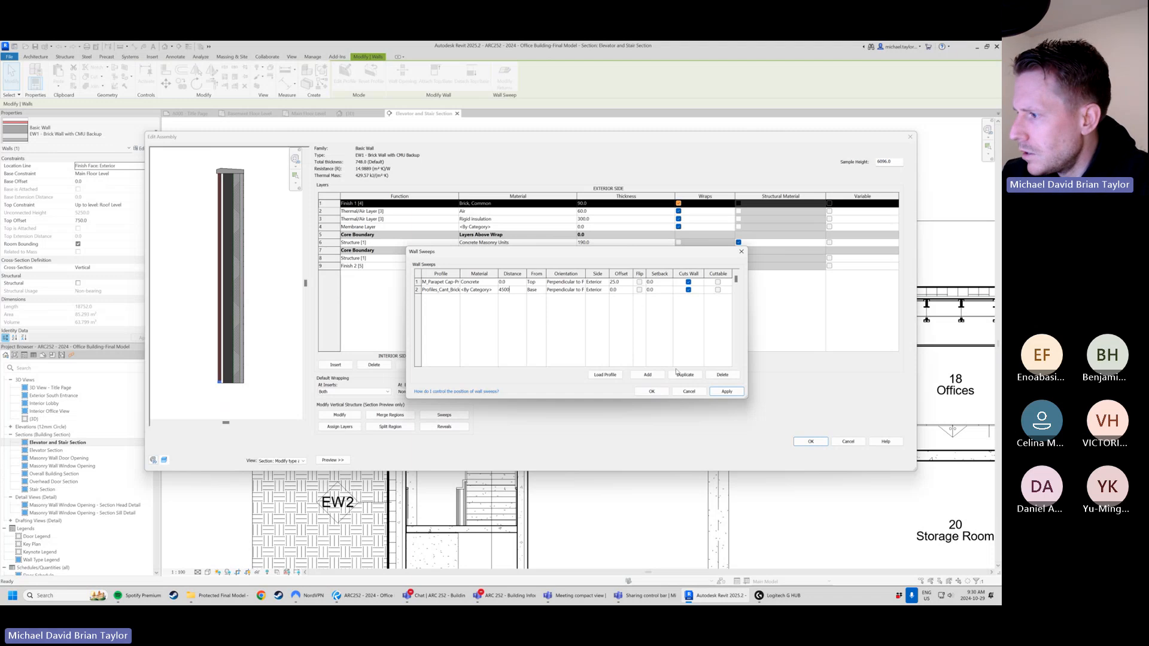
left_click(659, 392)
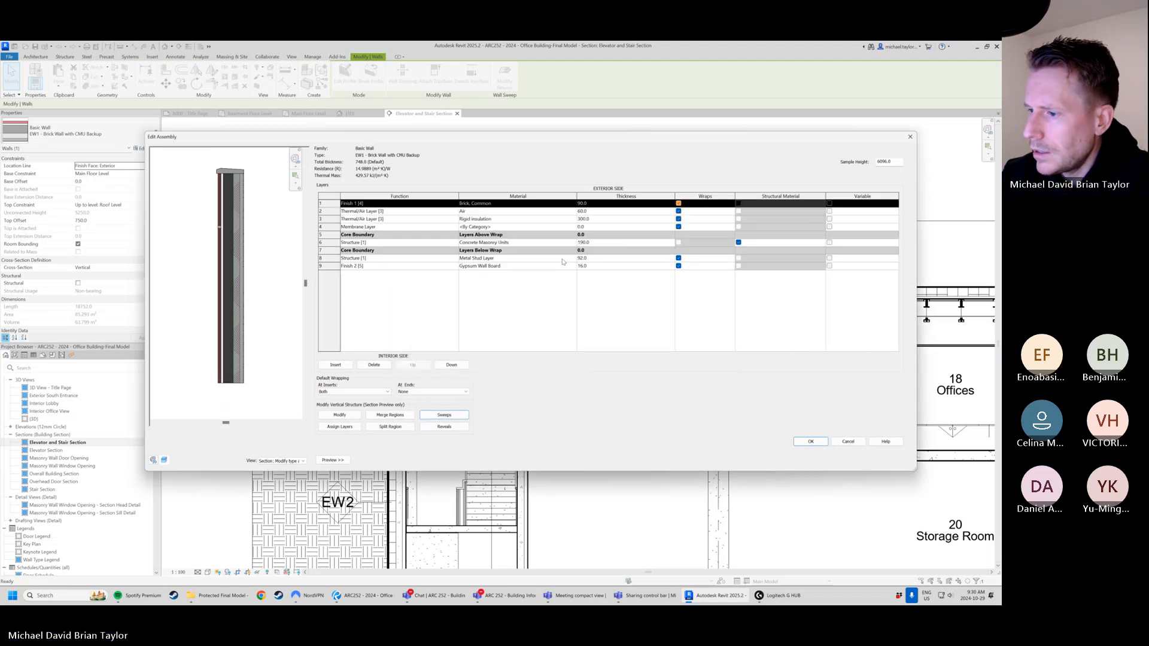
left_click(444, 415)
left_click(616, 290)
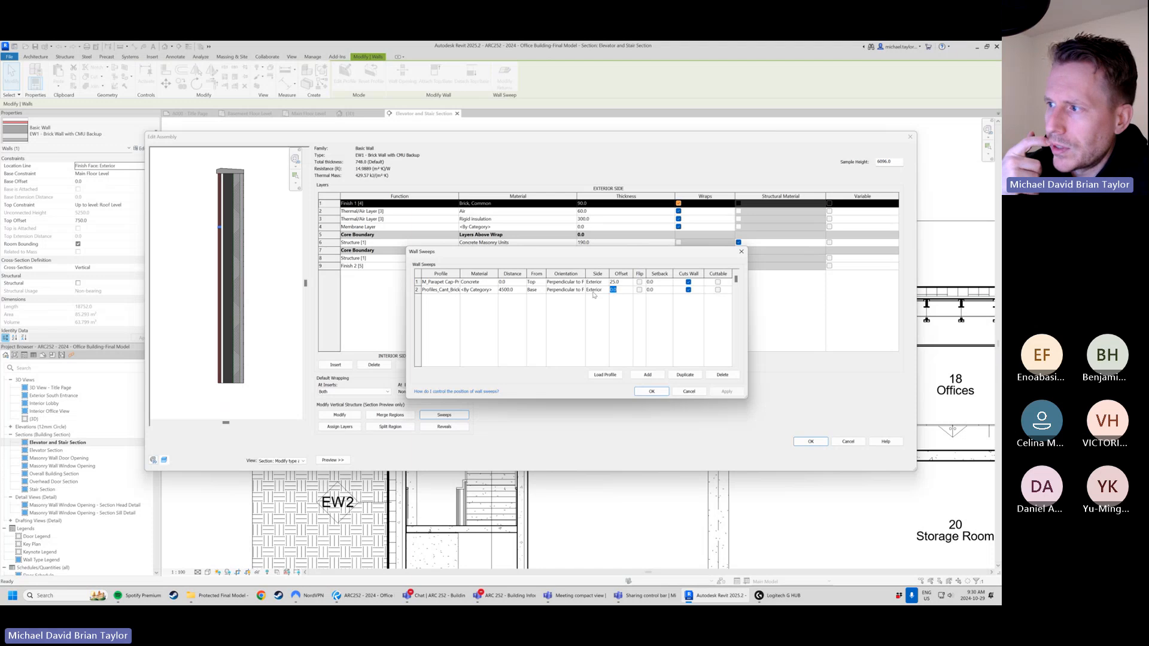
type("10")
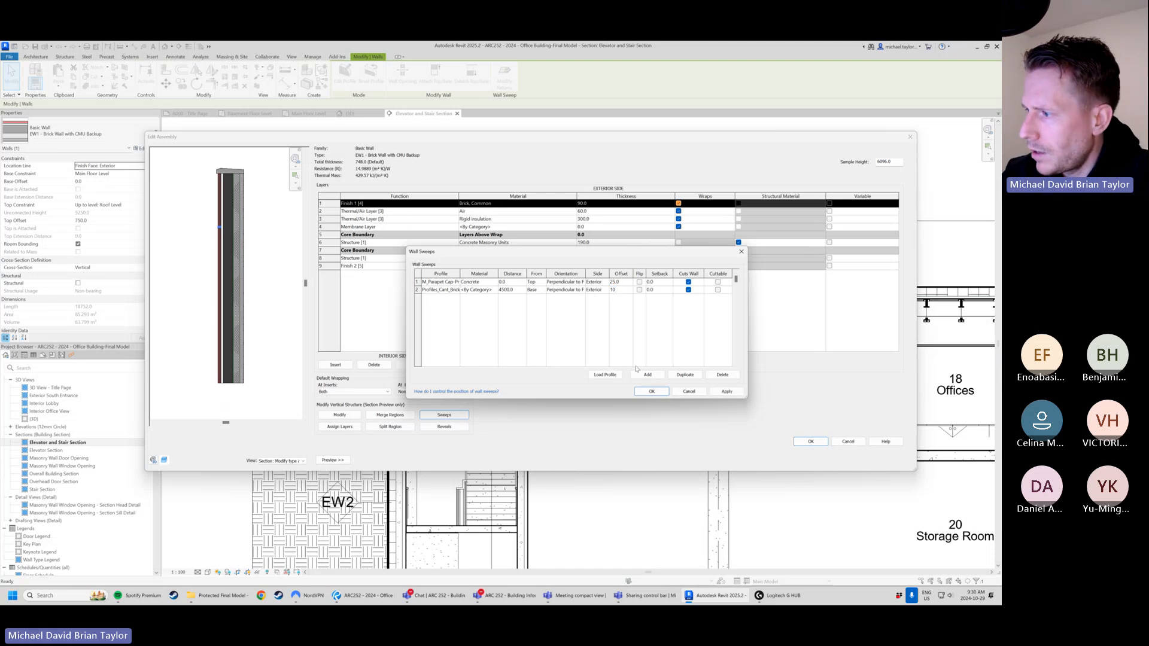
left_click(652, 391)
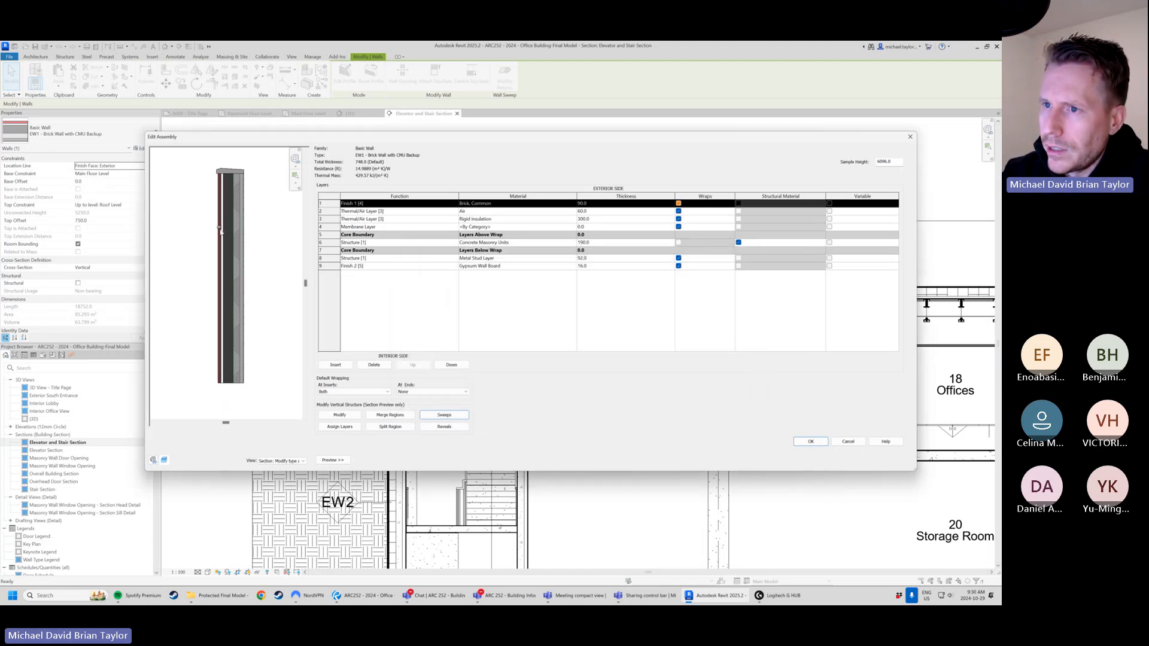
- Check the brick soldier sweep's projection in the wall preview and accept the sweep, assembly and EW1 type changes
scroll(219, 227, "up", 5)
scroll(233, 221, "up", 2)
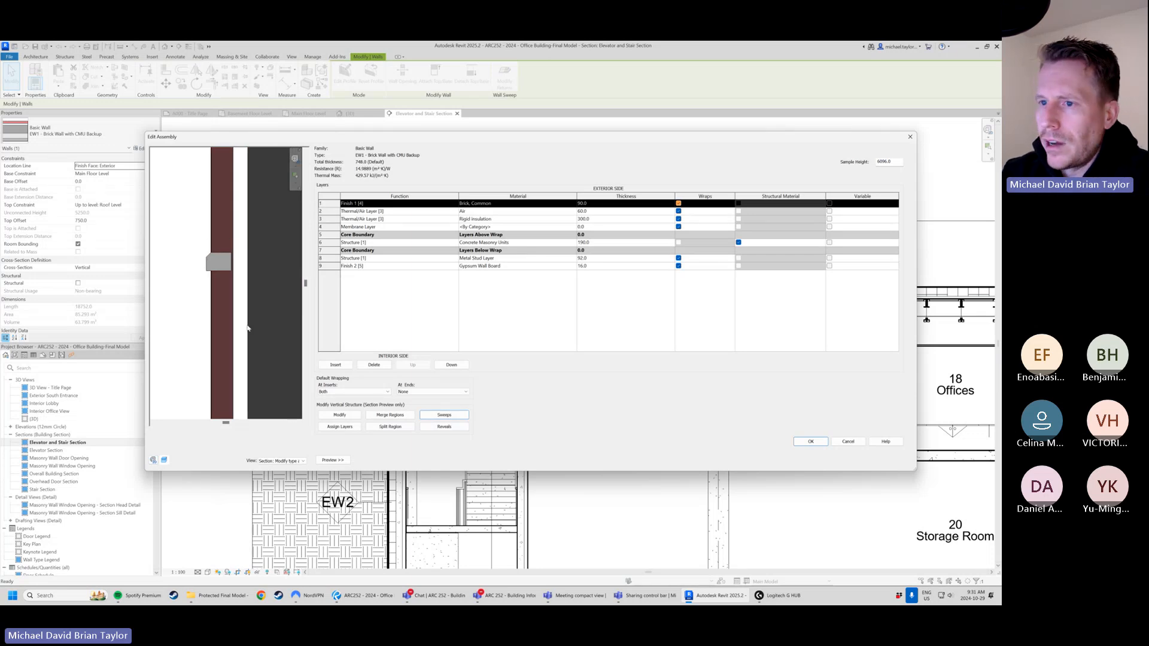
scroll(248, 328, "down", 6)
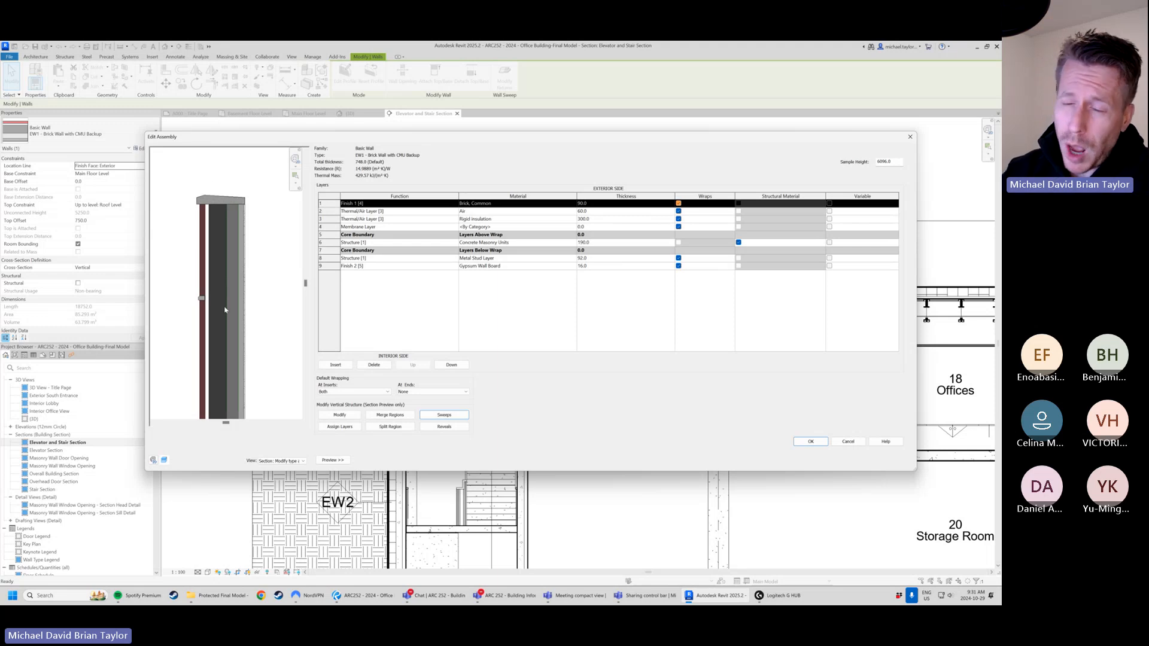
scroll(198, 305, "up", 3)
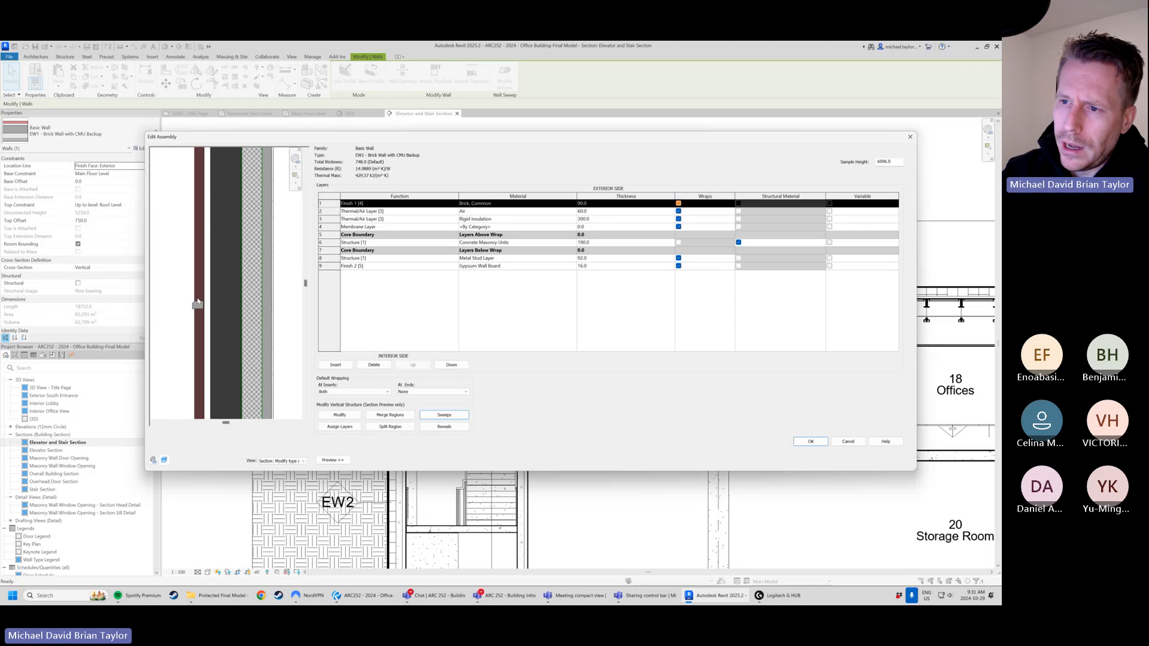
scroll(198, 303, "up", 1)
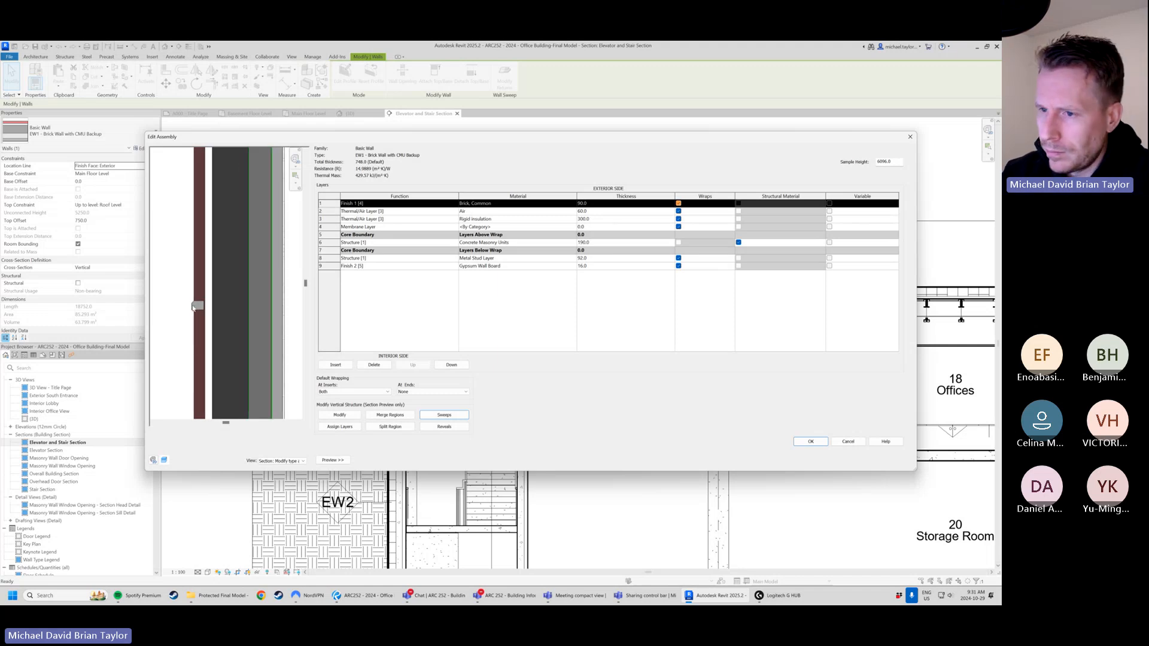
left_click(444, 415)
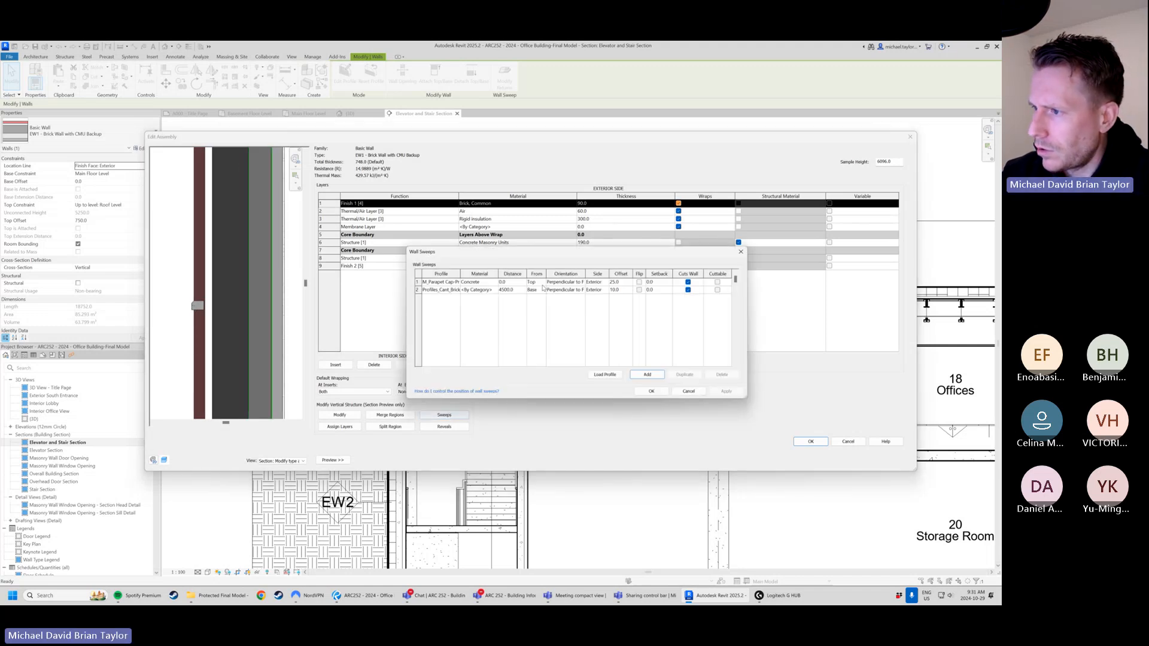
mouse_move(460, 273)
left_mouse_down()
mouse_move(501, 270)
mouse_move(446, 271)
mouse_move(456, 271)
left_mouse_up()
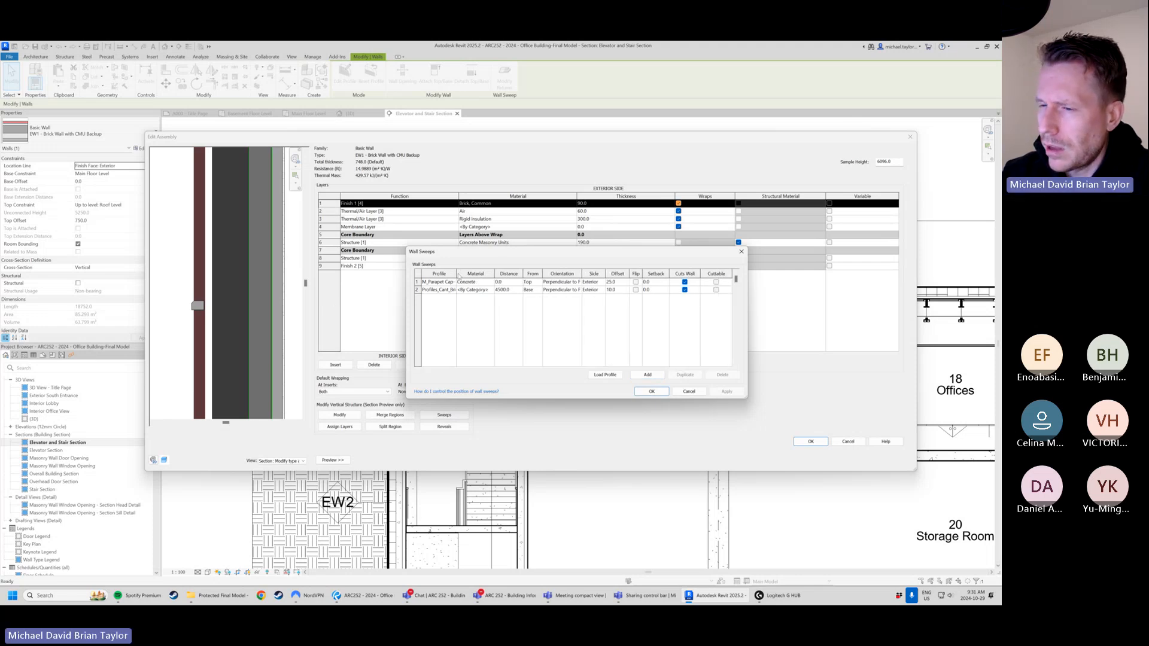
left_click(652, 392)
left_click(811, 441)
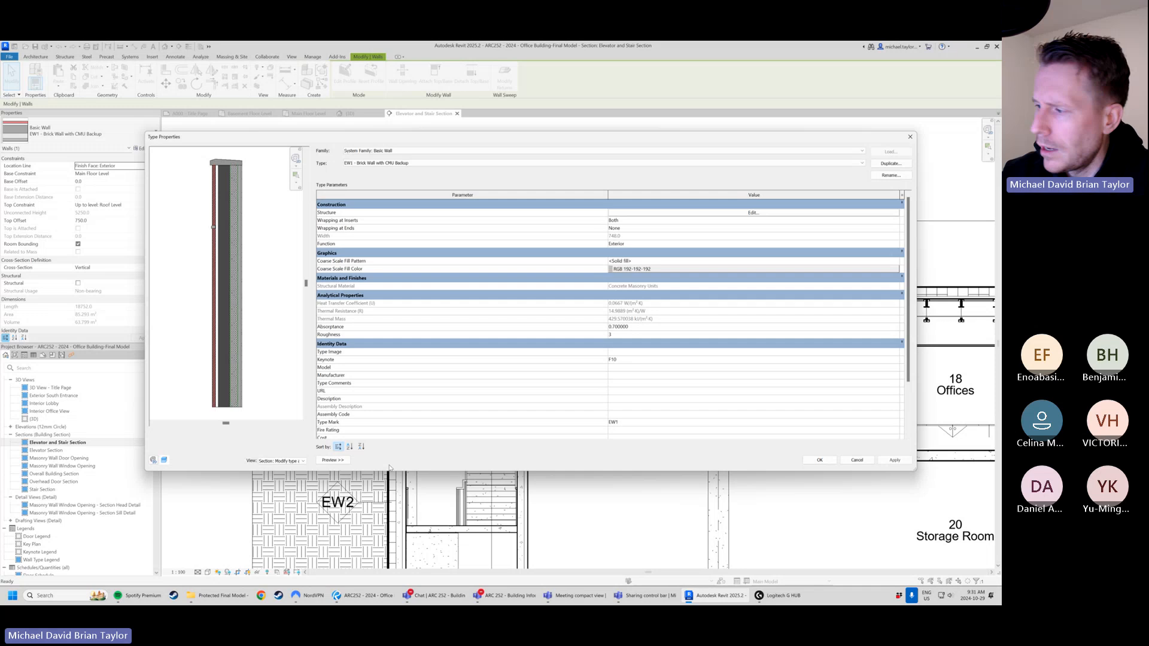
left_click(822, 461)
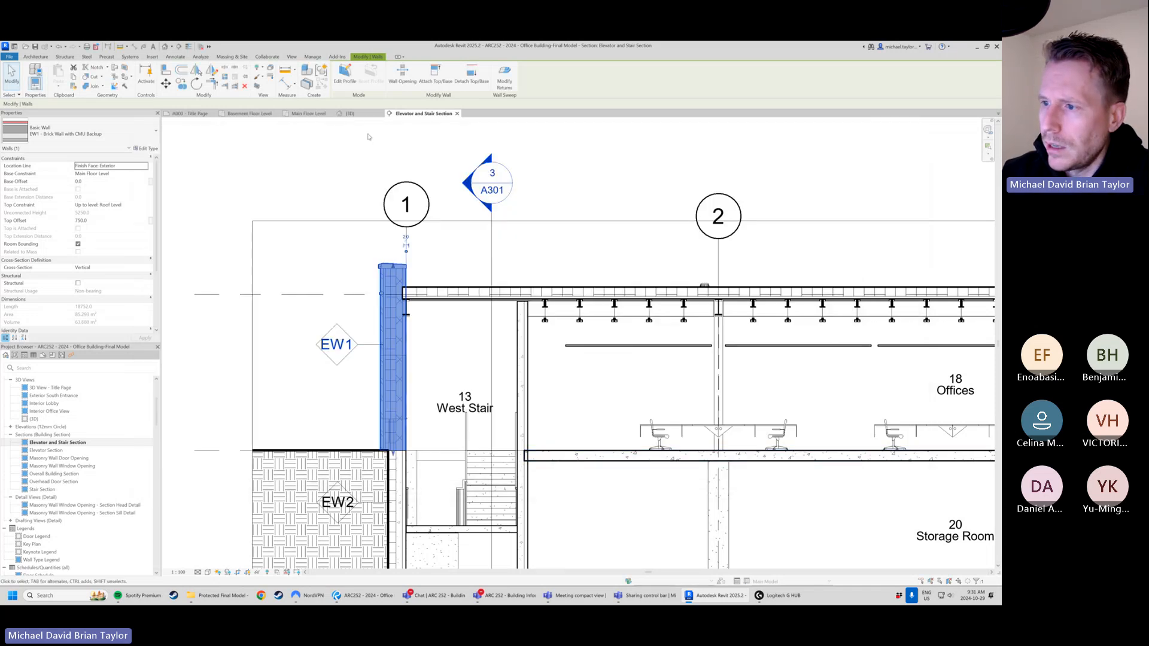
- Return to the 3D view, deselect the wall and examine the brick soldier course below the parapet around the building corner
left_click(350, 113)
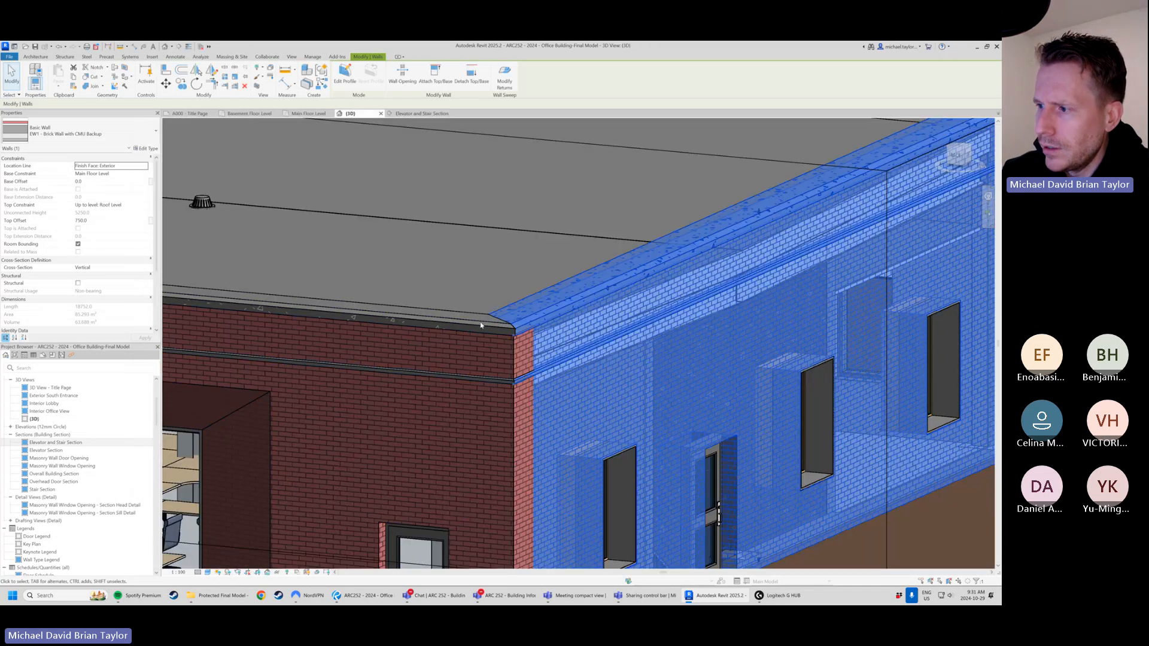
key("Escape")
scroll(498, 380, "up", 5)
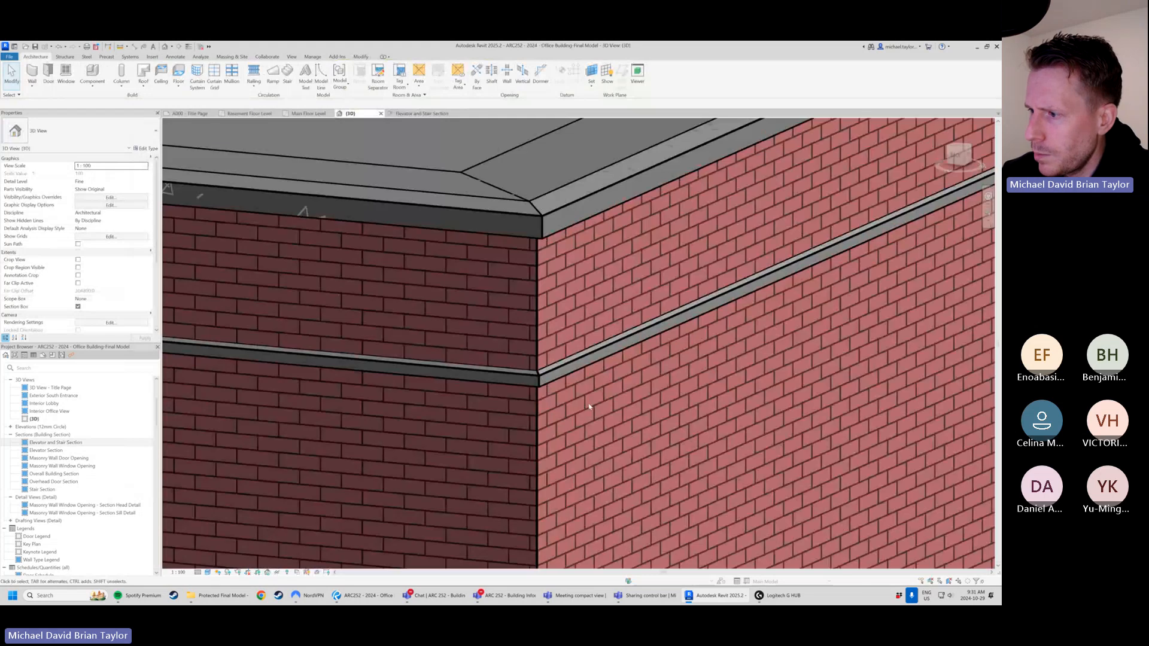
left_click(558, 378)
key("Escape")
scroll(525, 382, "down", 1)
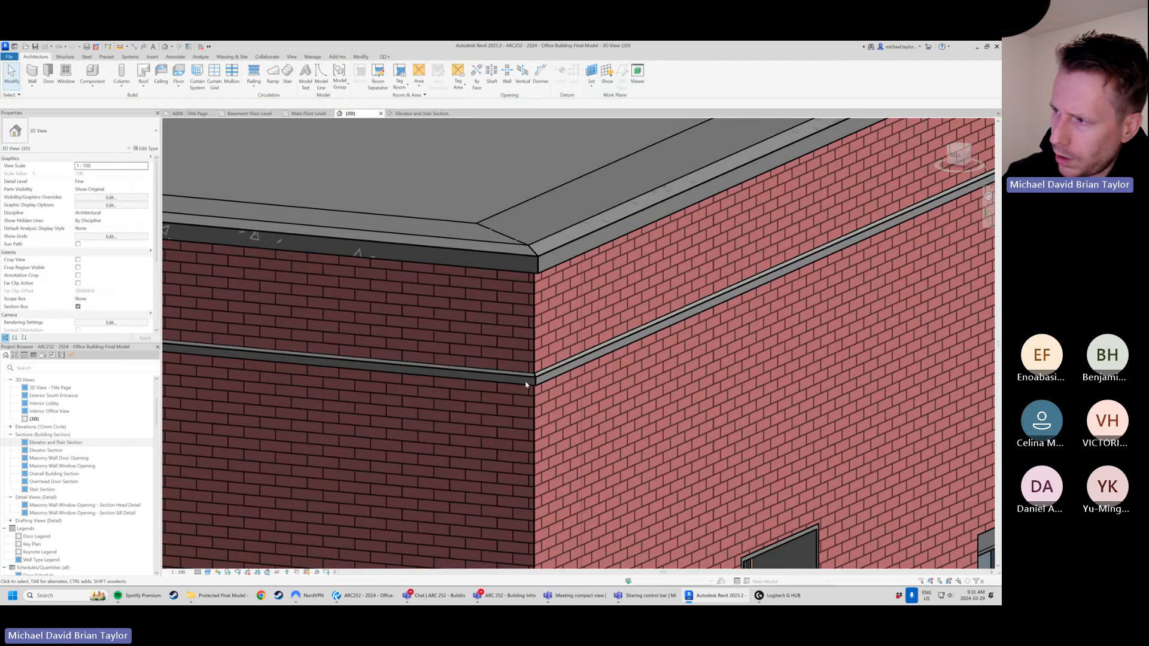
scroll(504, 394, "down", 3)
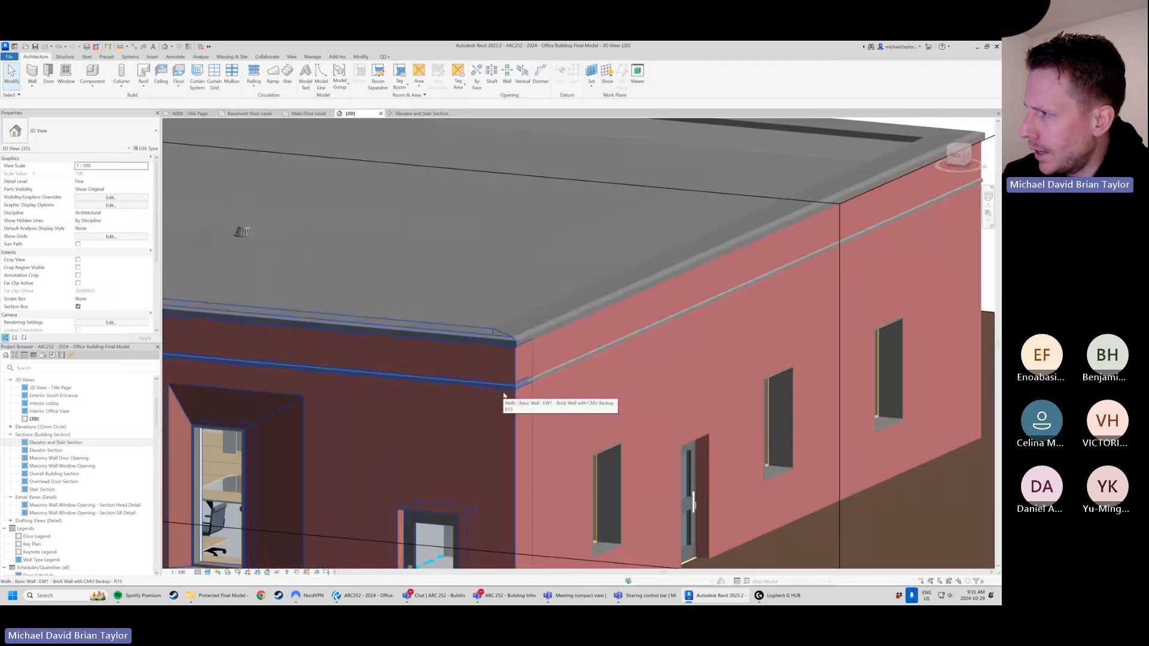
scroll(504, 394, "down", 1)
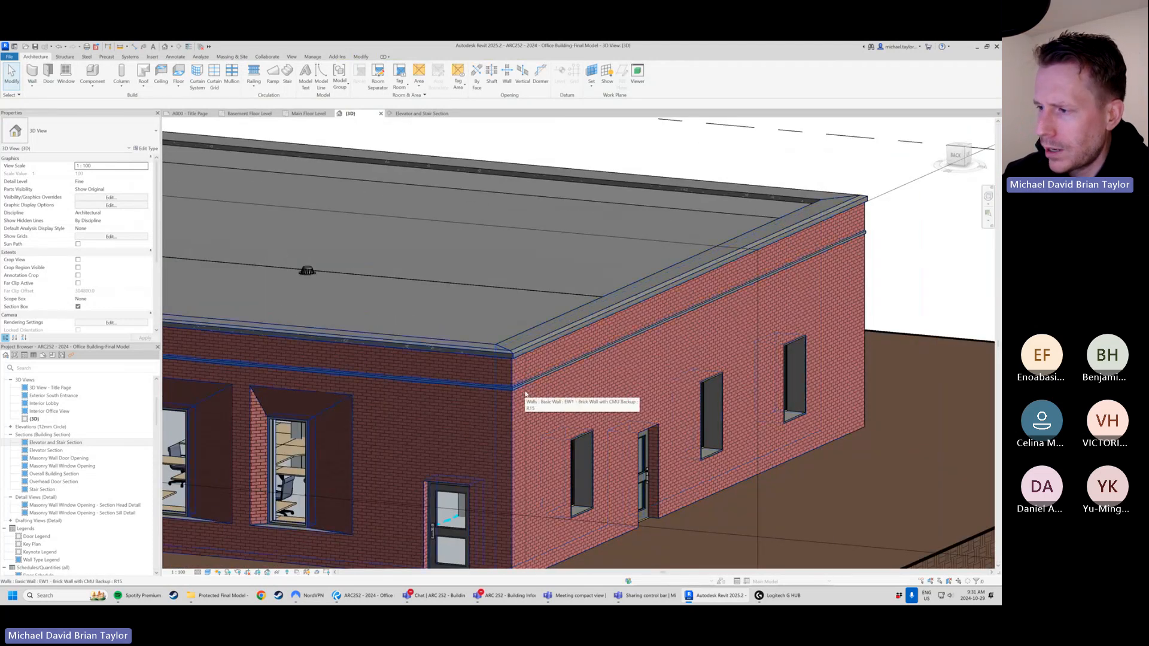
scroll(526, 393, "up", 2)
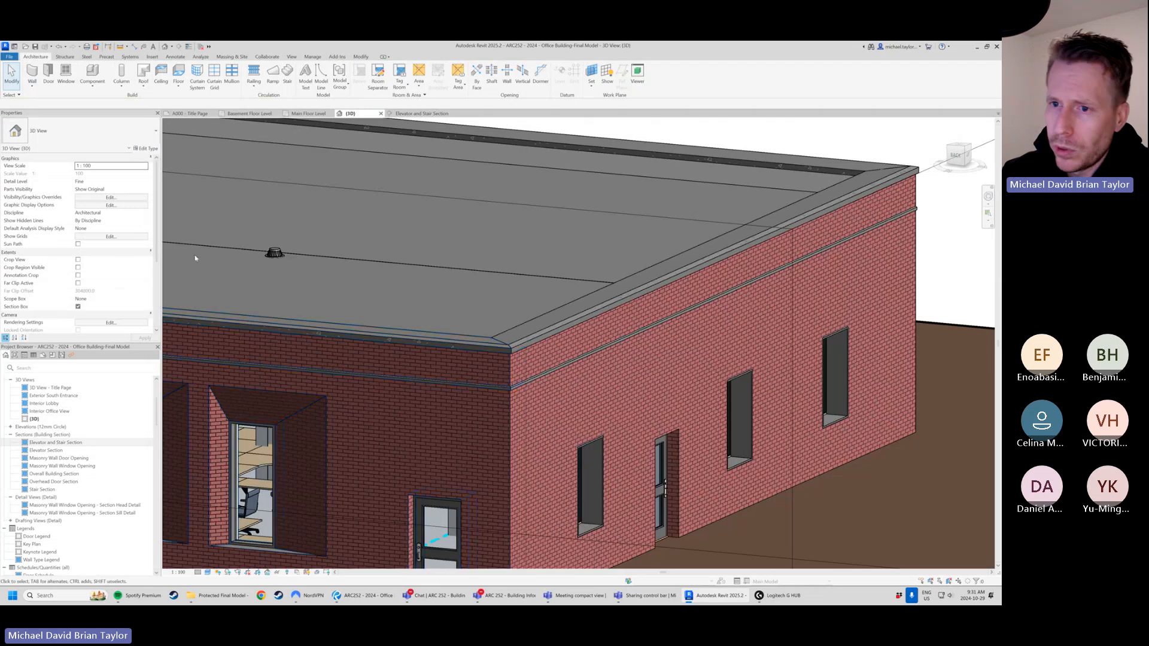
scroll(251, 267, "down", 4)
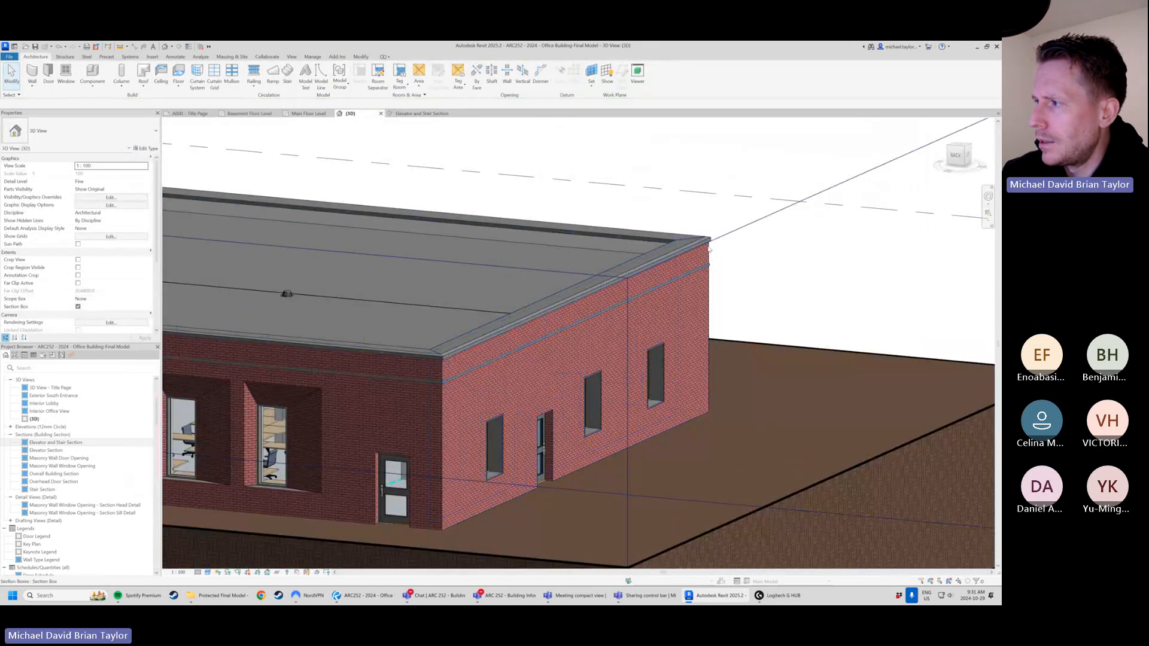
- Select the EW1 side wall, review its parapet cap and brick soldier sweep settings, and examine the wall assembly preview
left_click(695, 246)
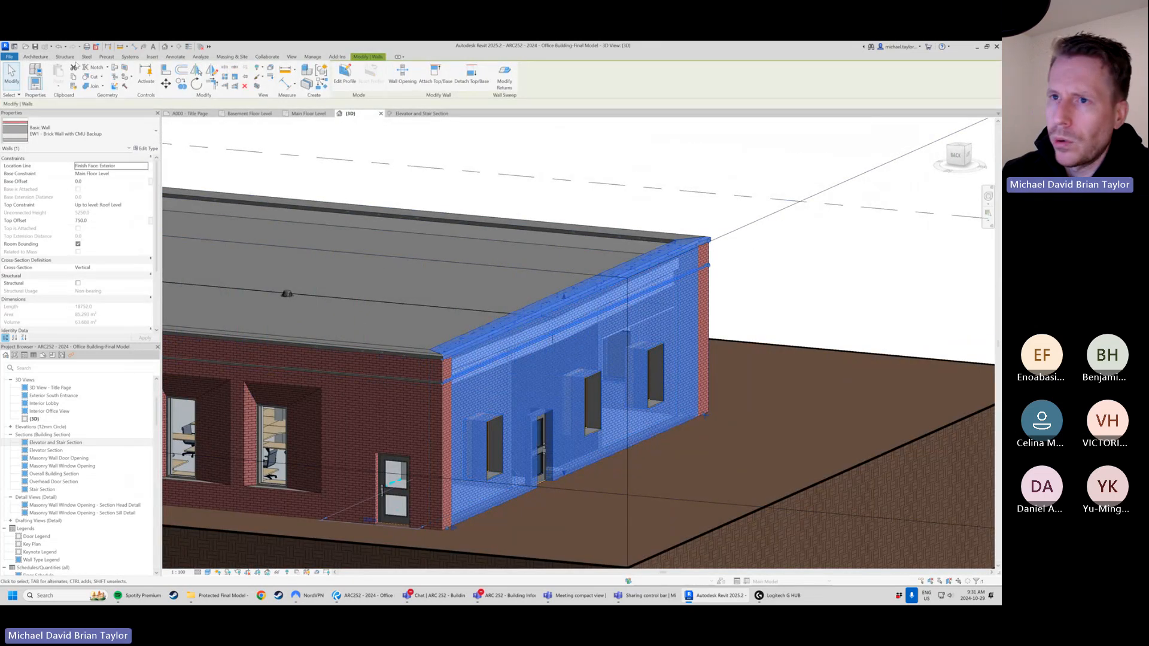
left_click(145, 149)
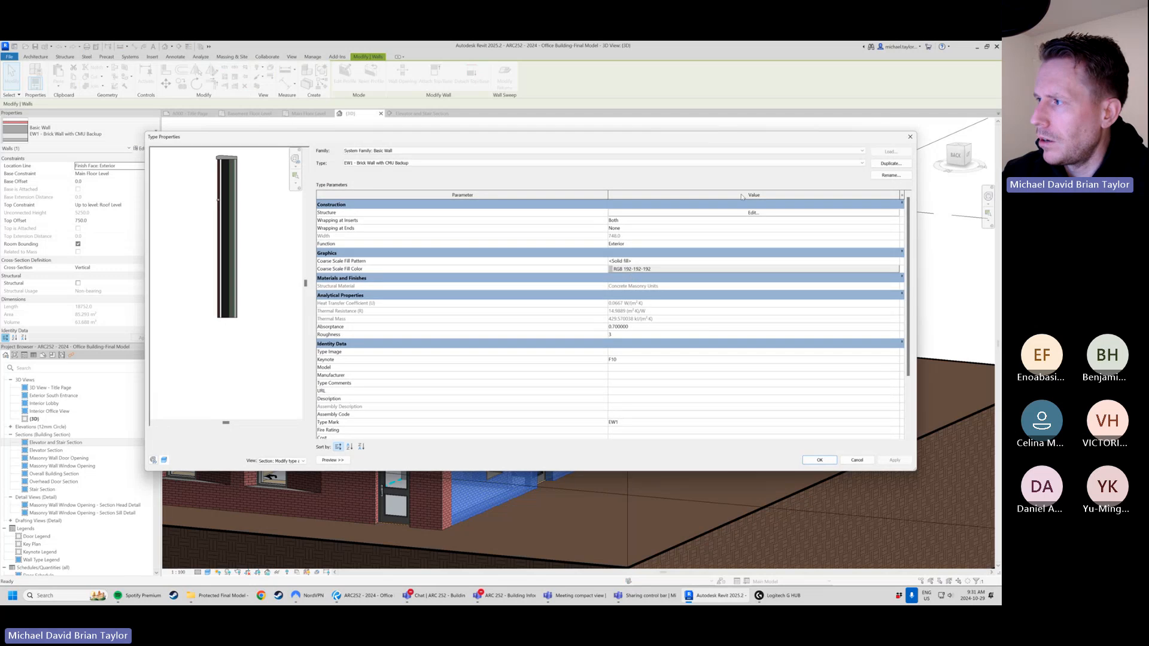
left_click(732, 213)
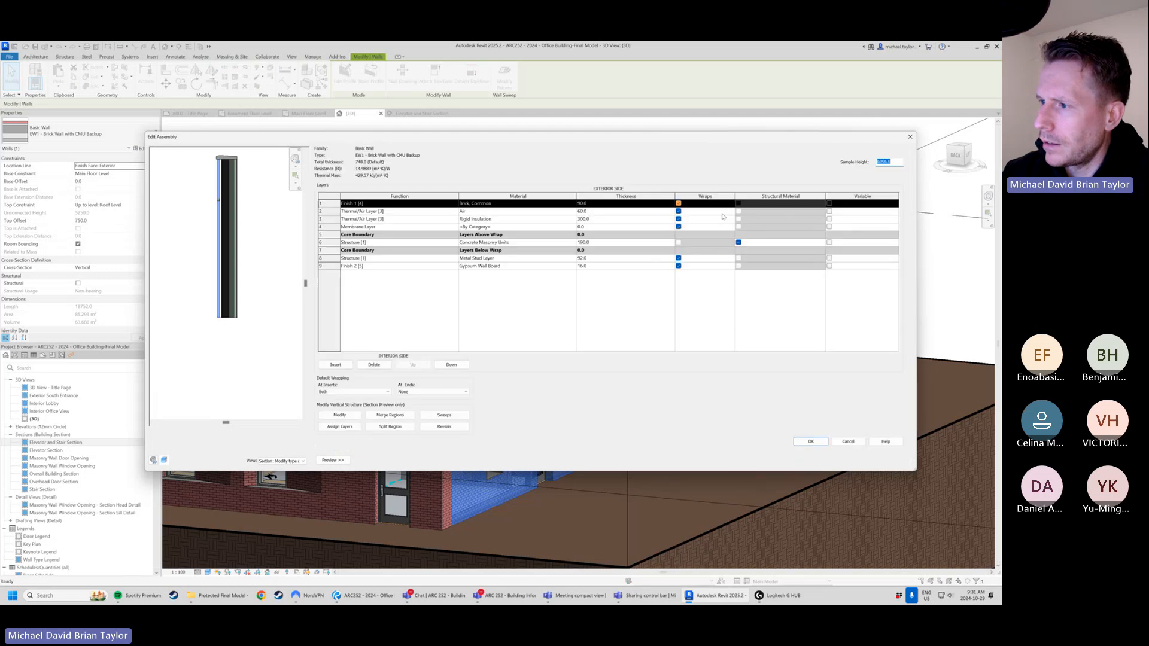
left_click(461, 415)
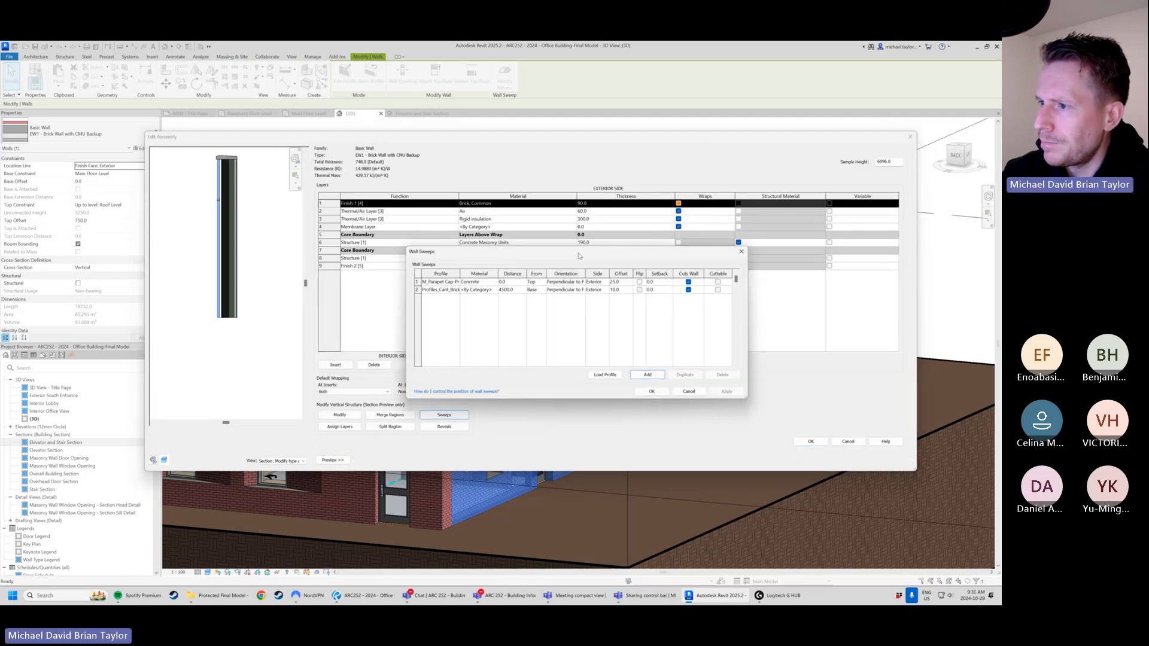
left_click_drag(579, 257, 469, 251)
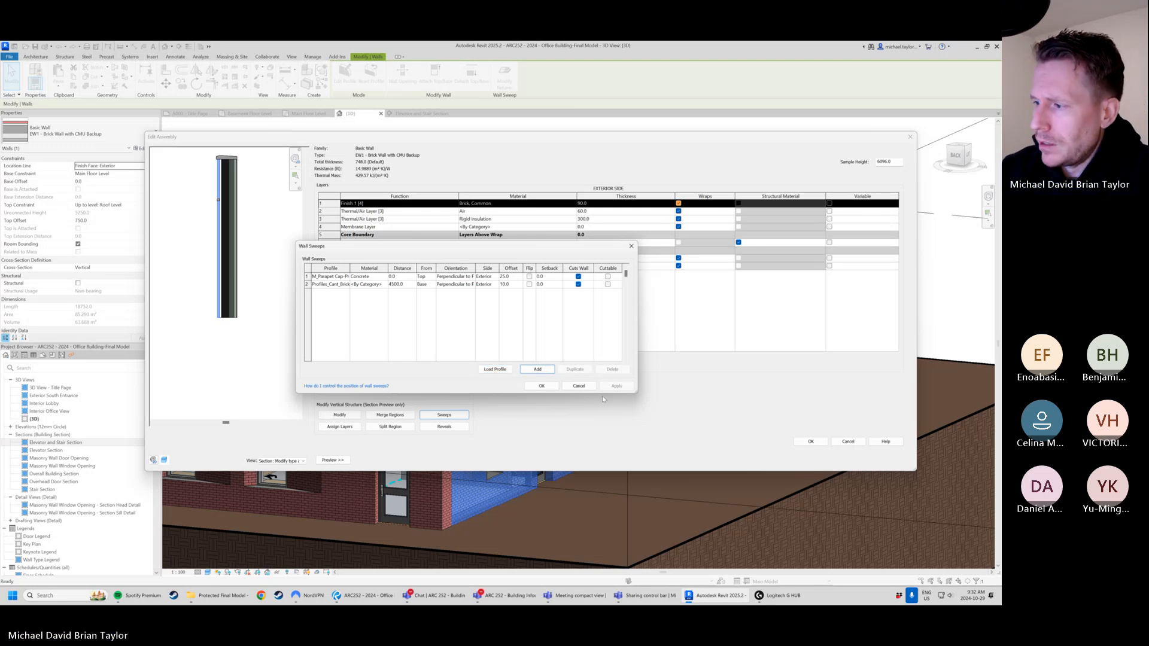
left_click(579, 386)
scroll(272, 229, "up", 2)
middle_click_drag(229, 220, 245, 256)
scroll(229, 259, "up", 1)
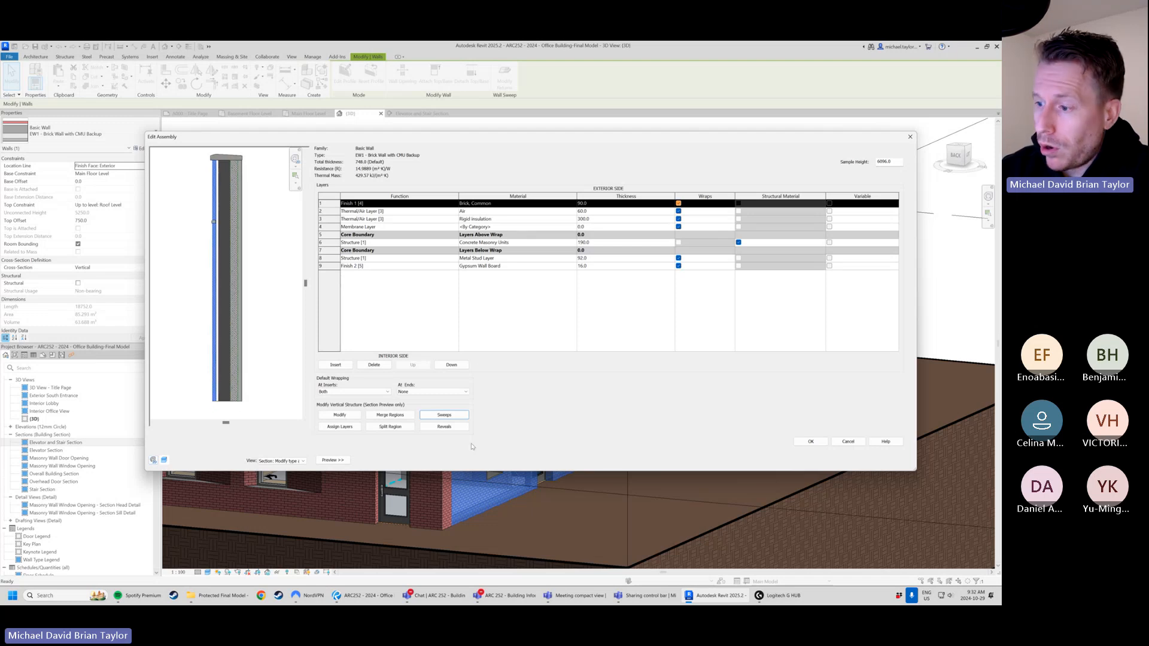
- Preview the Parapet Profile family through the wall sweeps' Load Profile command, cancelling the load and every open wall settings dialog
left_click(450, 416)
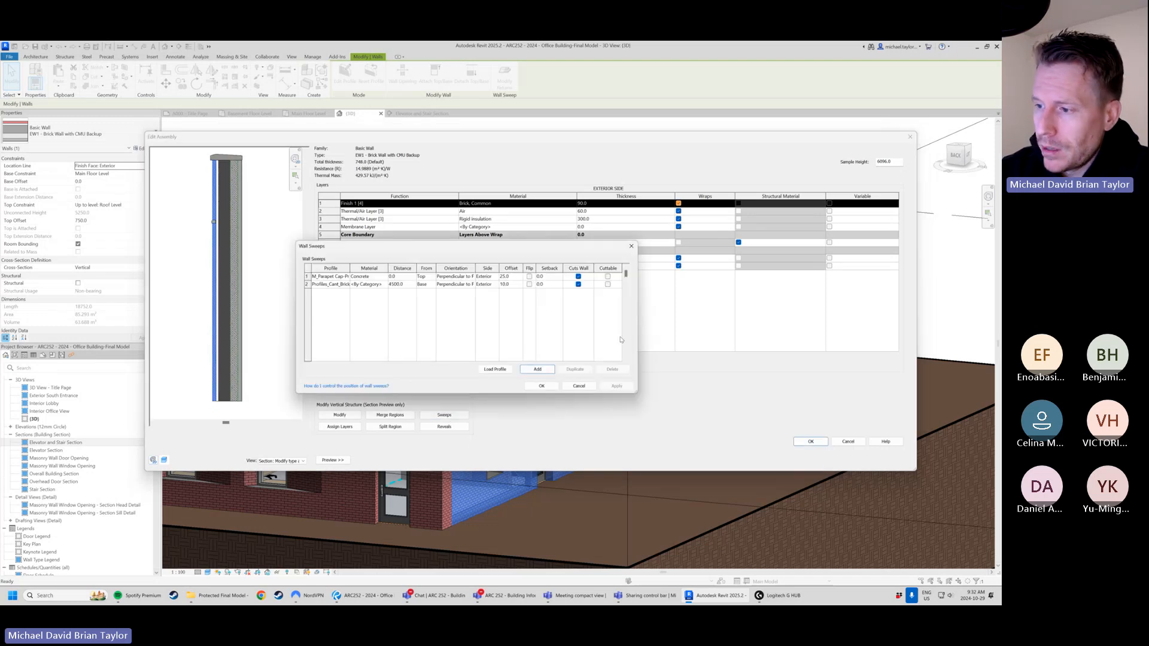
left_click(495, 370)
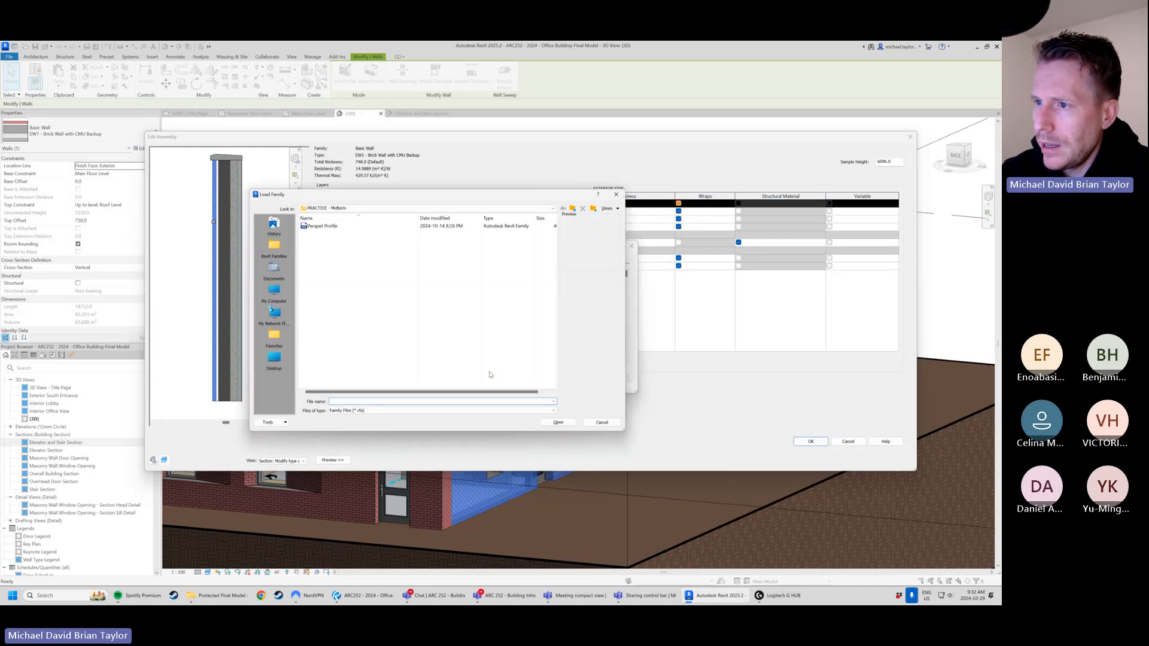
left_click_drag(431, 197, 765, 159)
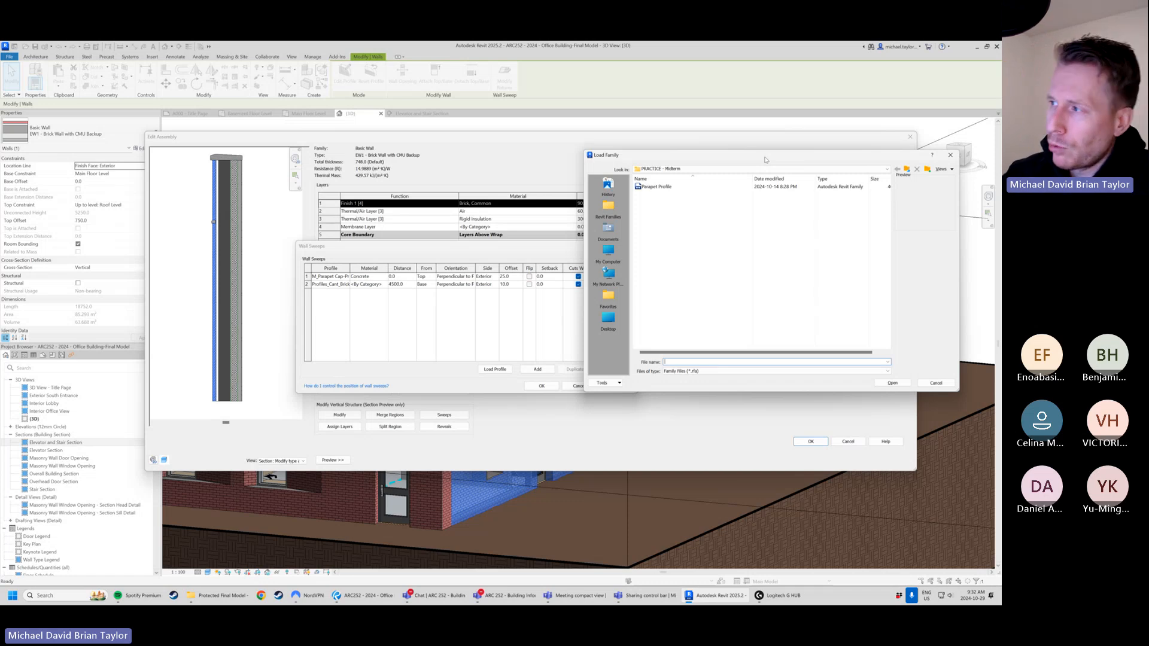
left_click(667, 188)
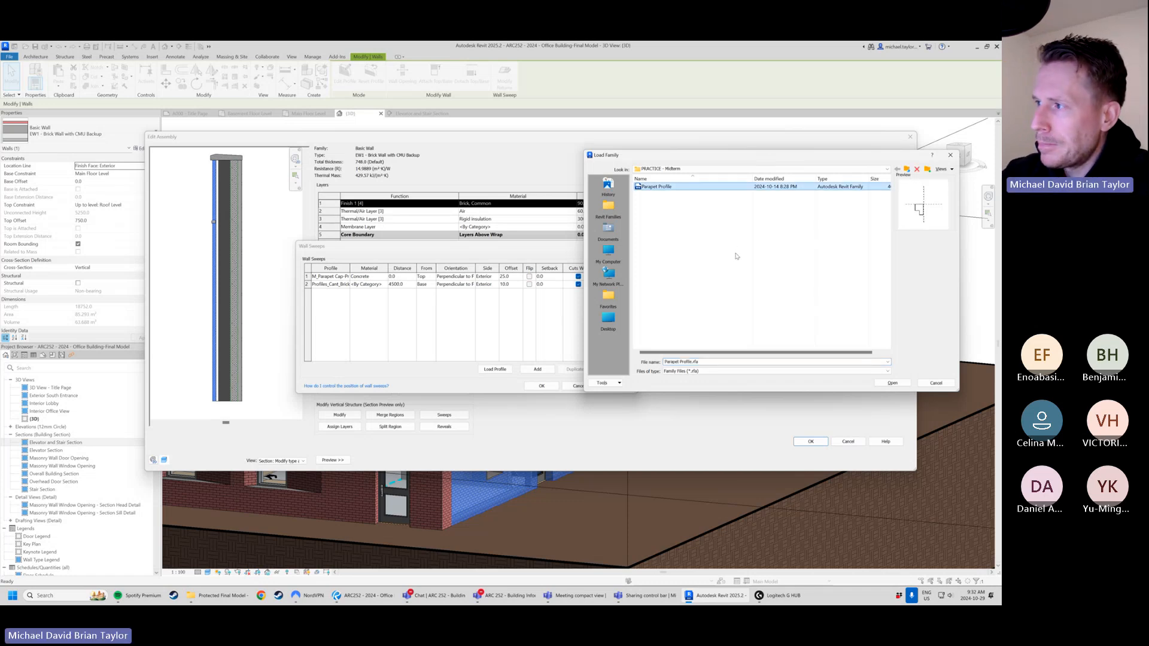
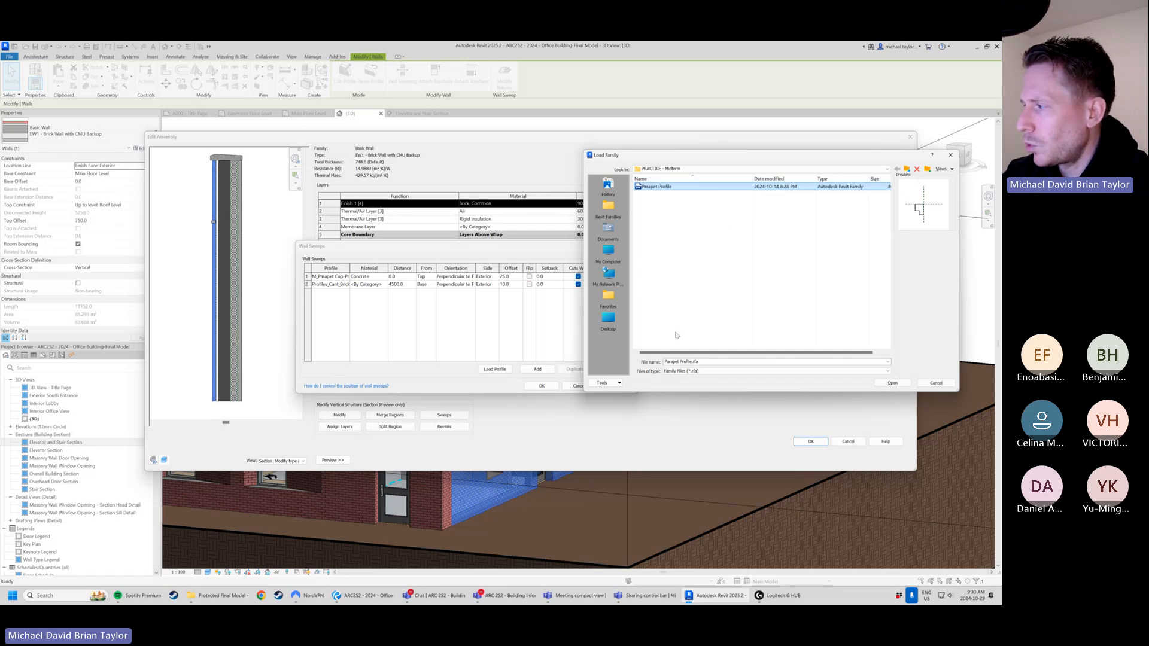
left_click(954, 383)
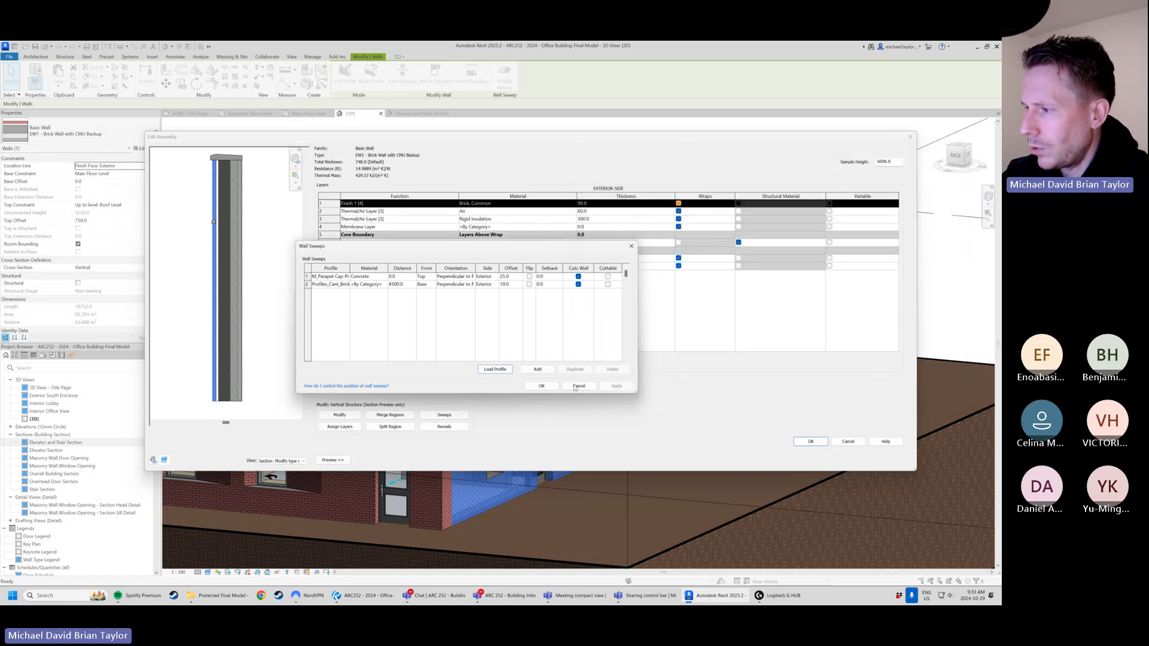
left_click(578, 385)
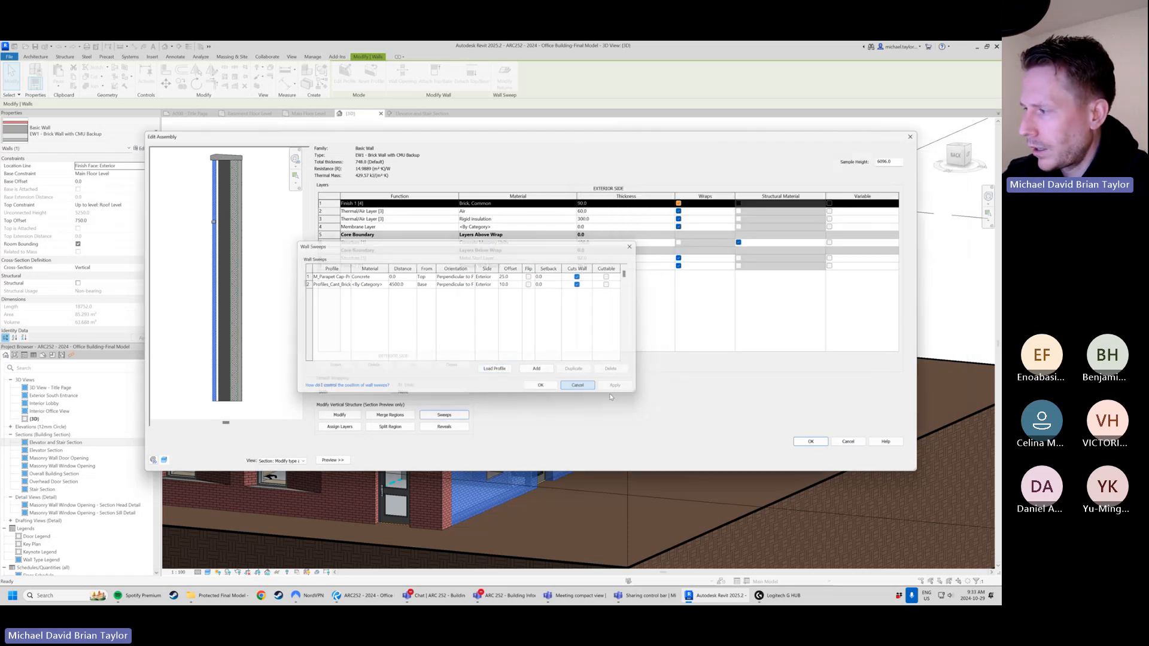
left_click(848, 442)
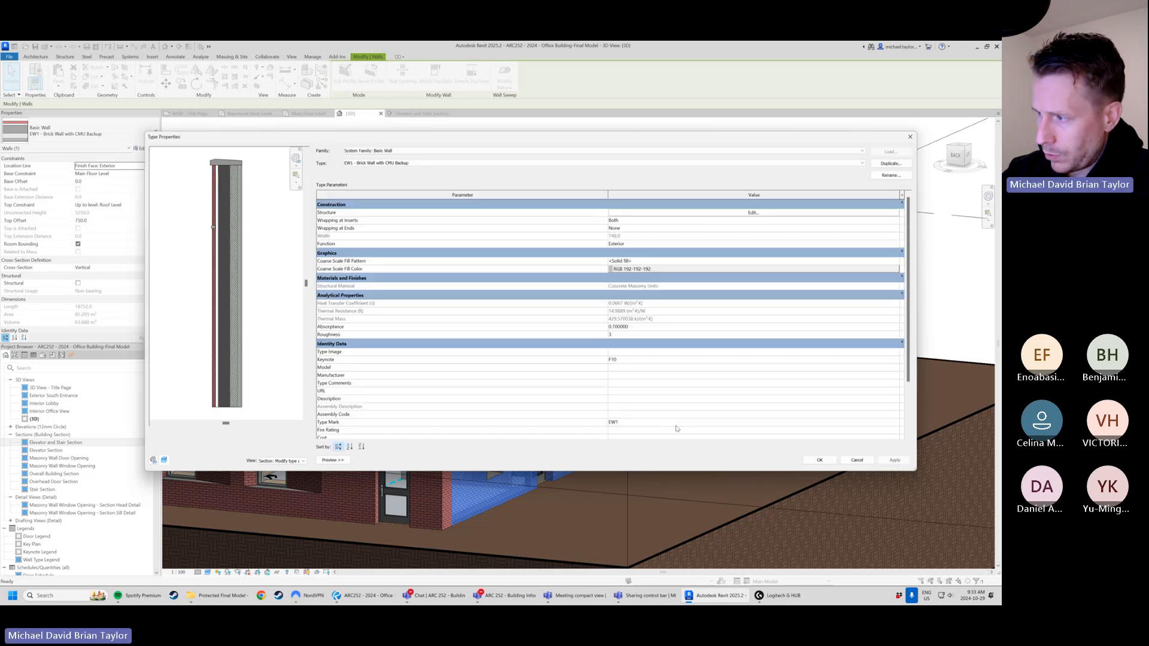
left_click(855, 461)
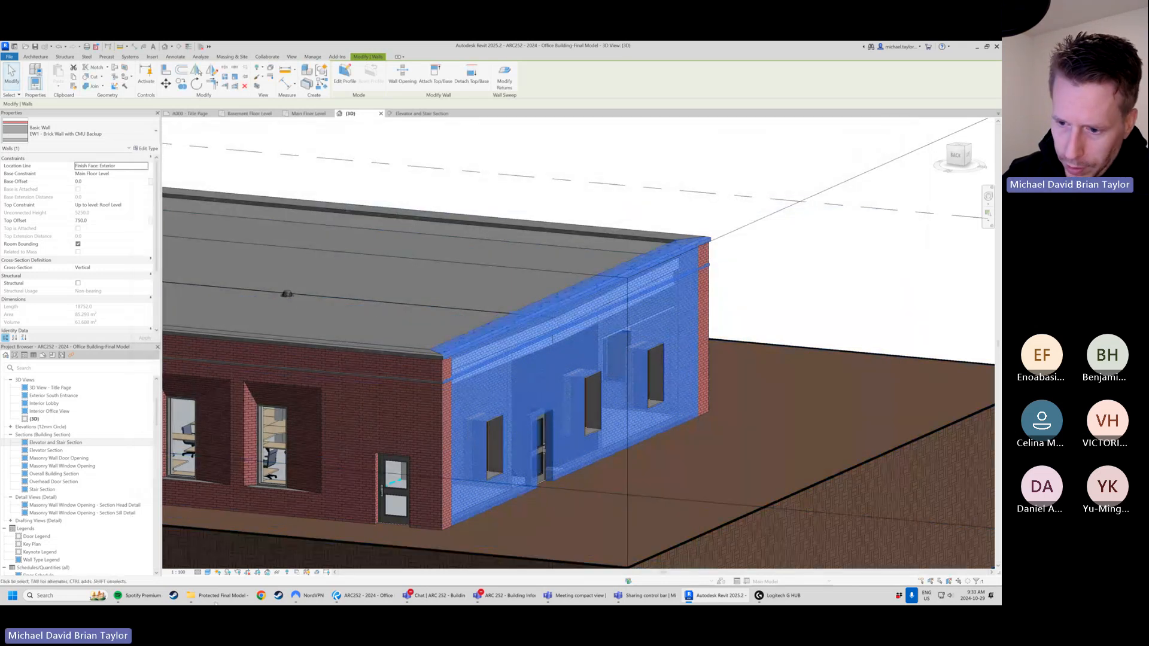
- Open a new File Explorer window and browse to Desktop > HUMBER > 2024 - Fall > ARC 252
right_click(215, 602)
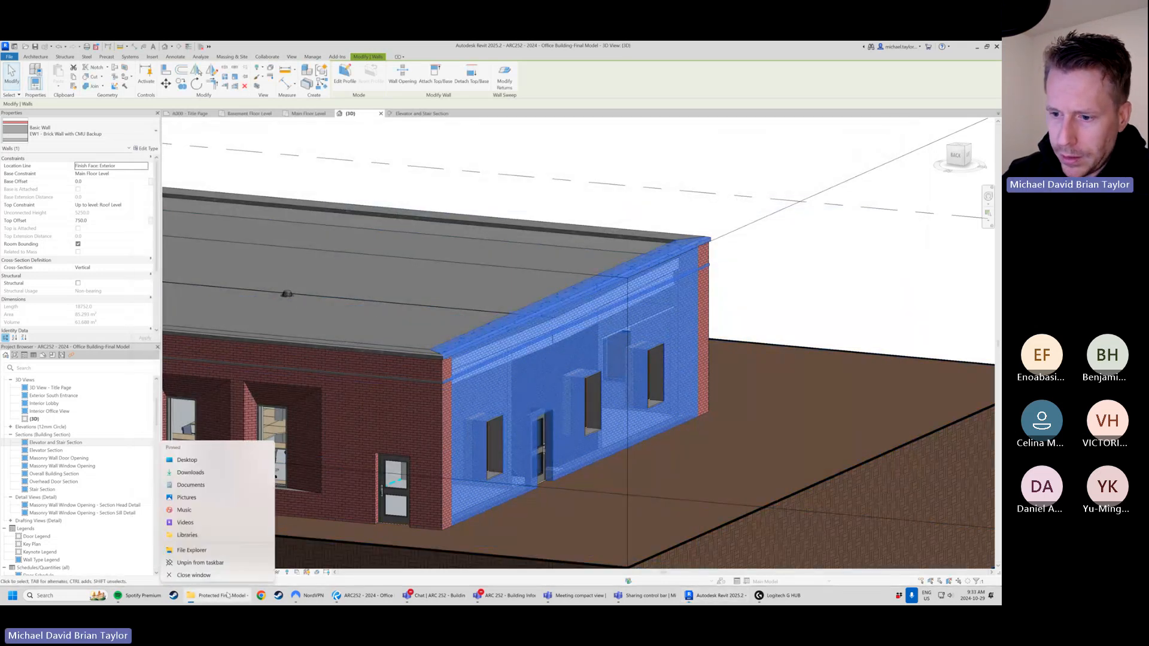
left_click(217, 549)
double_click(623, 182)
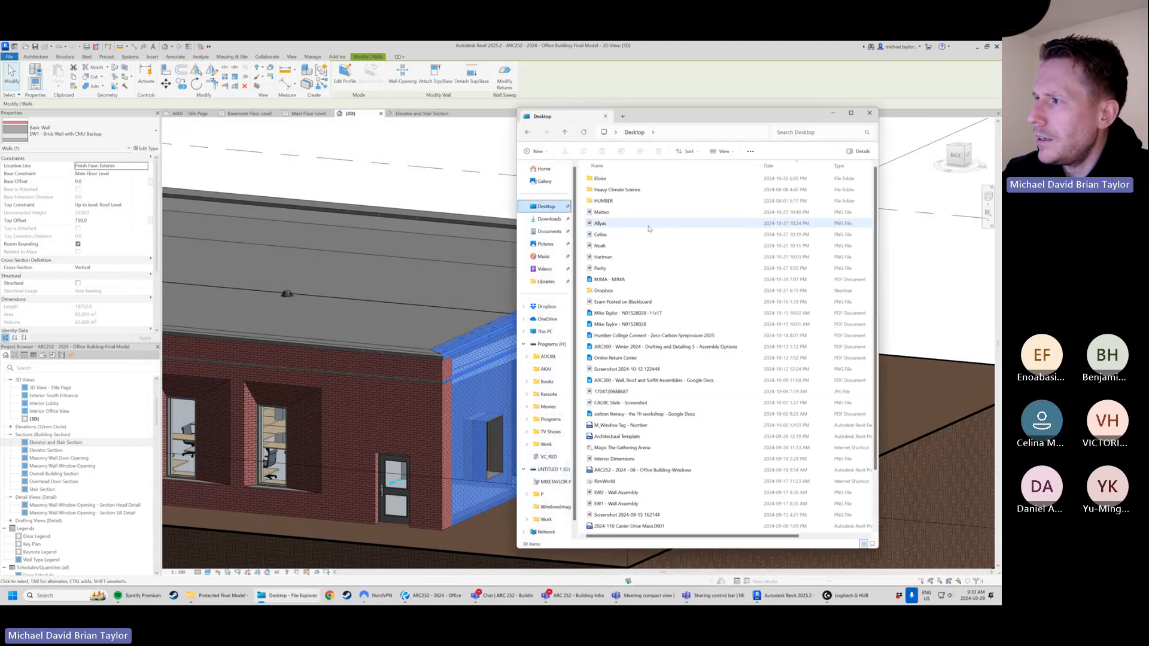
double_click(637, 201)
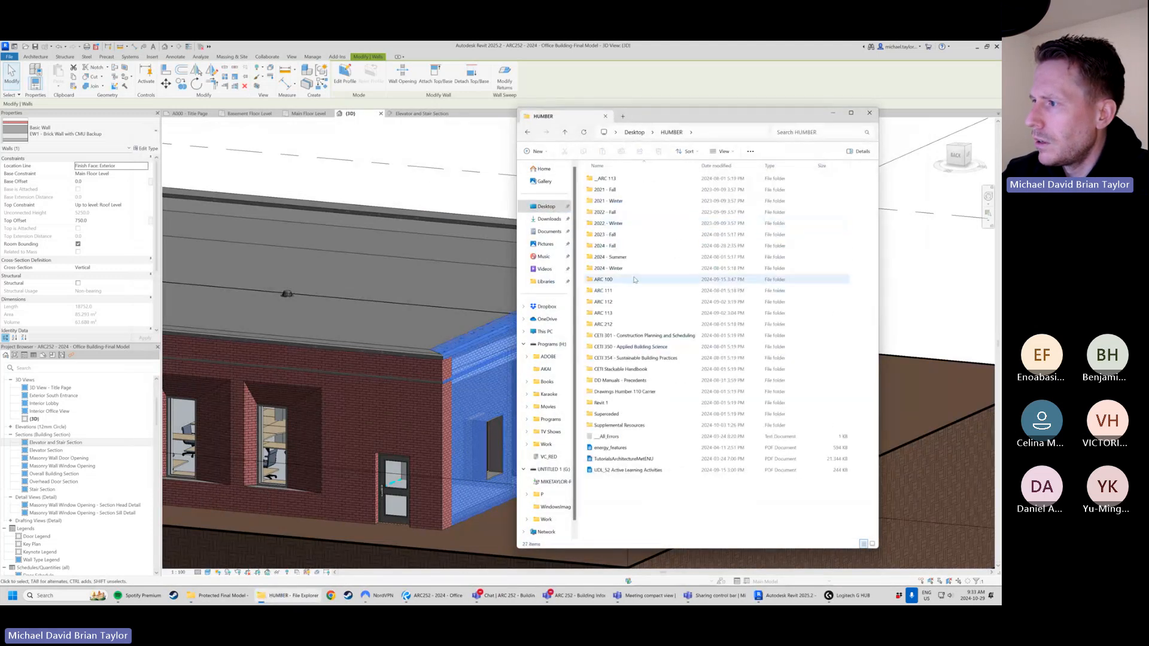
double_click(629, 245)
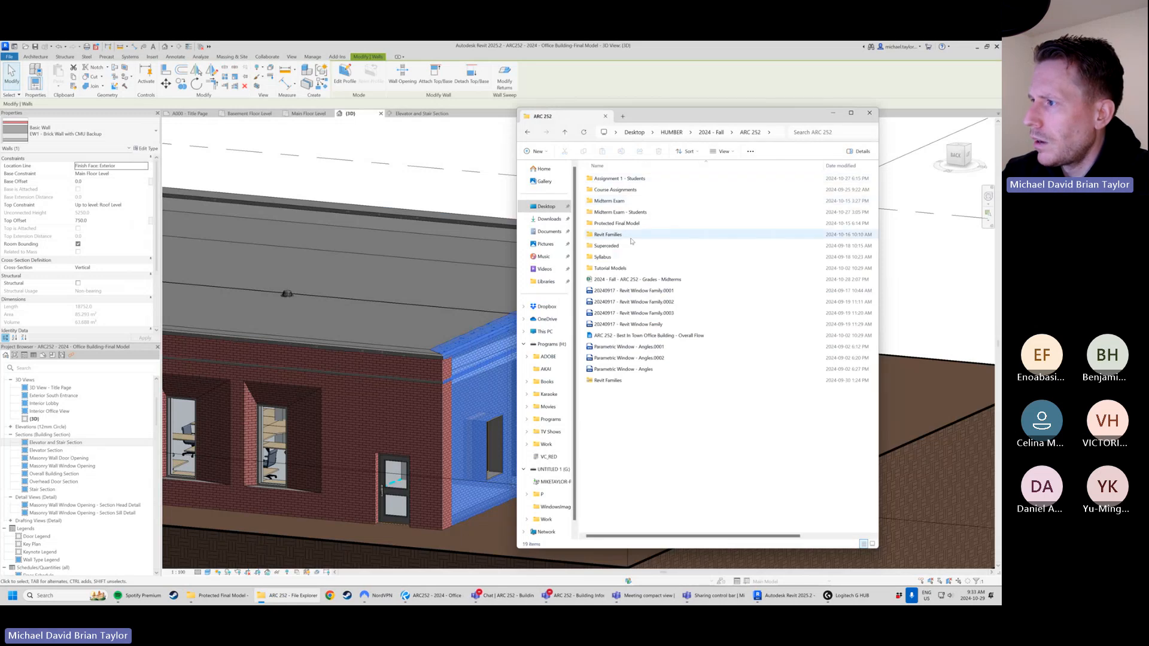
double_click(621, 213)
left_click(693, 131)
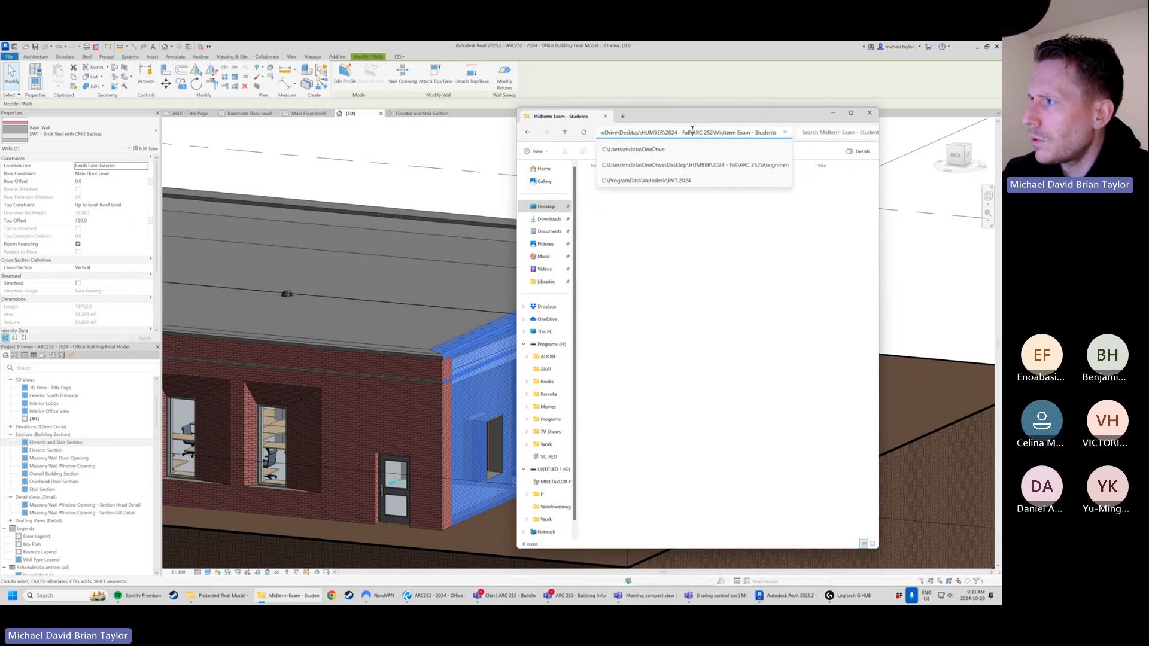
left_click(749, 213)
left_click(687, 132)
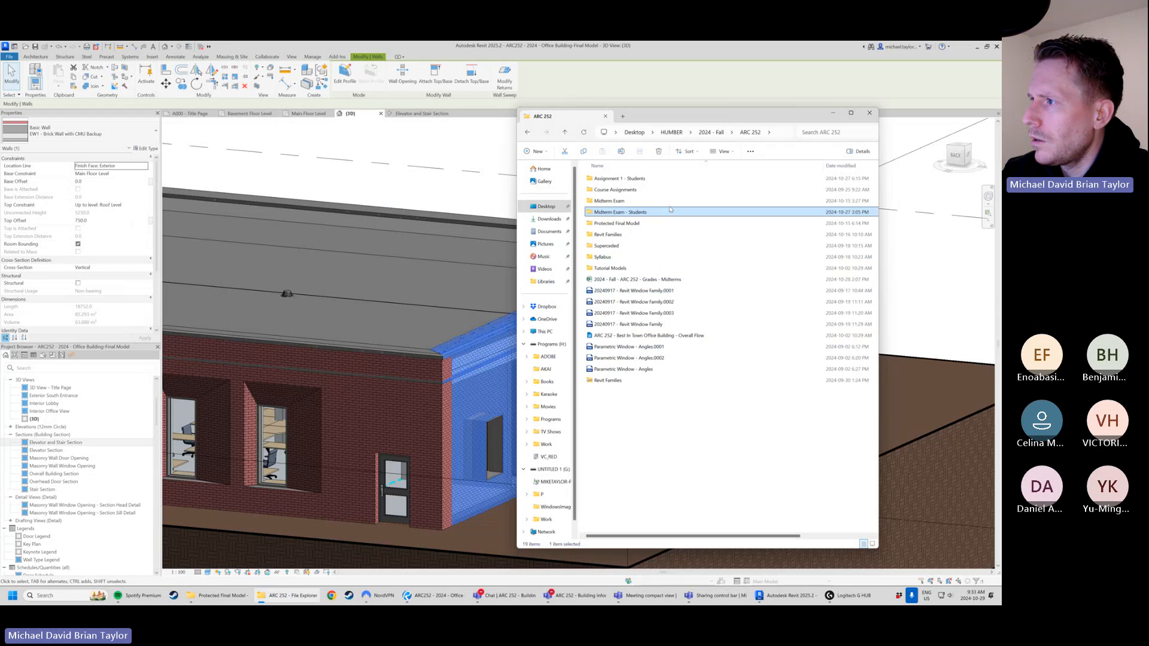
- Browse the Midterm Exam subfolders for the profile families, ending in PRACTICE - Midterm where Parapet Profile is stored
double_click(616, 201)
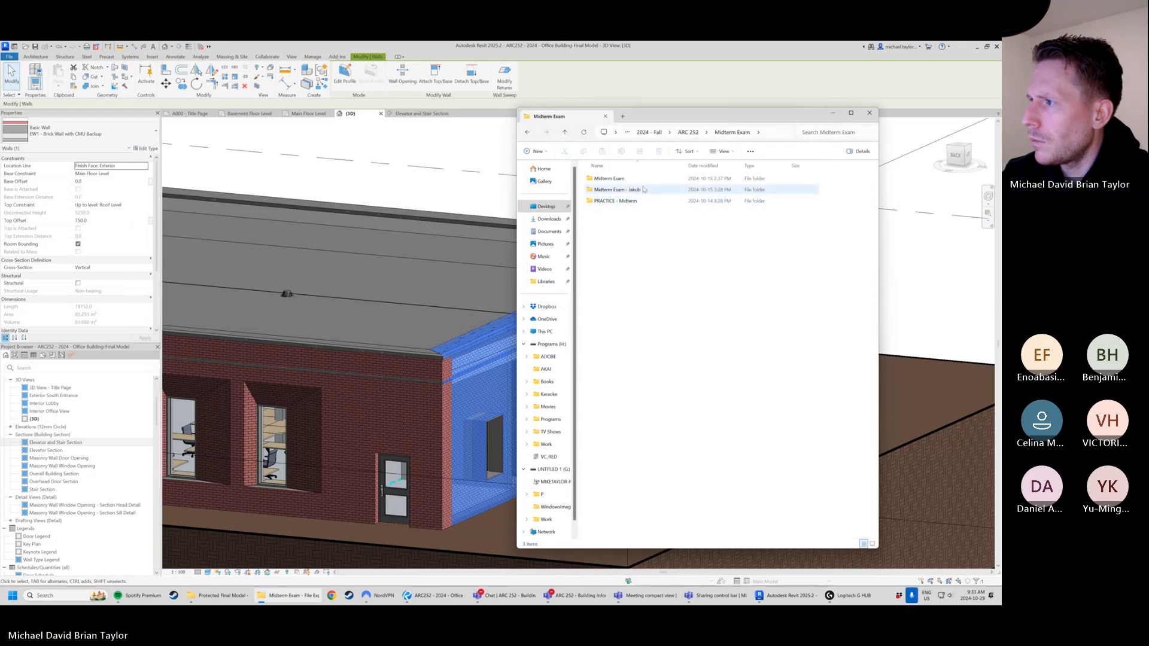
double_click(616, 189)
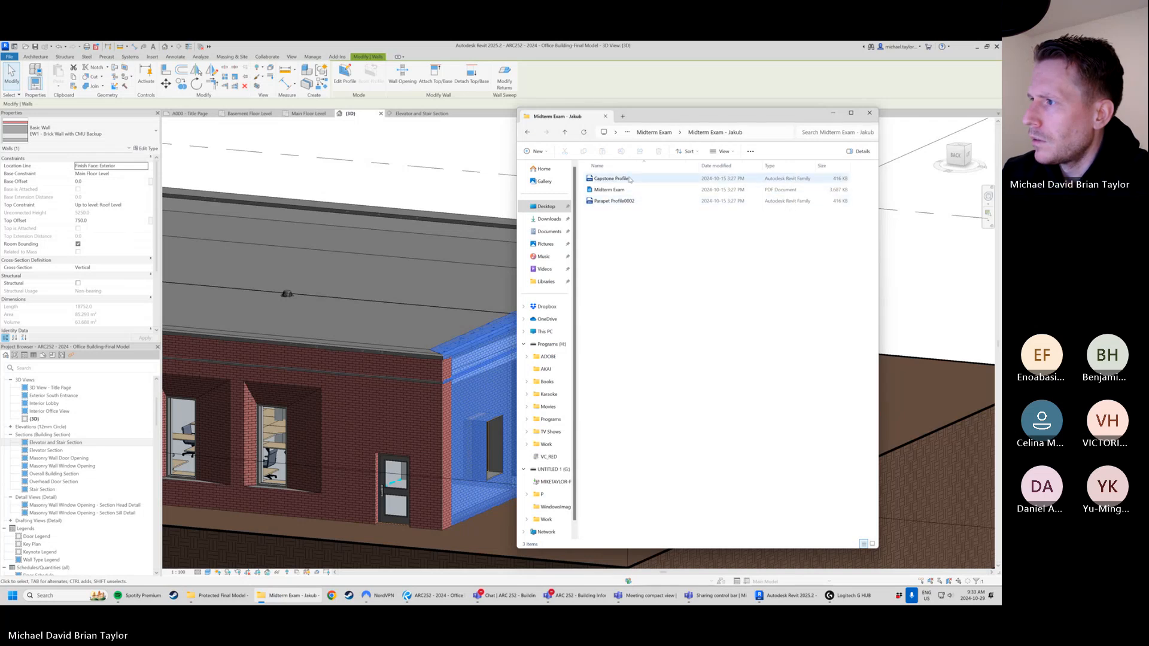
left_click(669, 133)
double_click(617, 201)
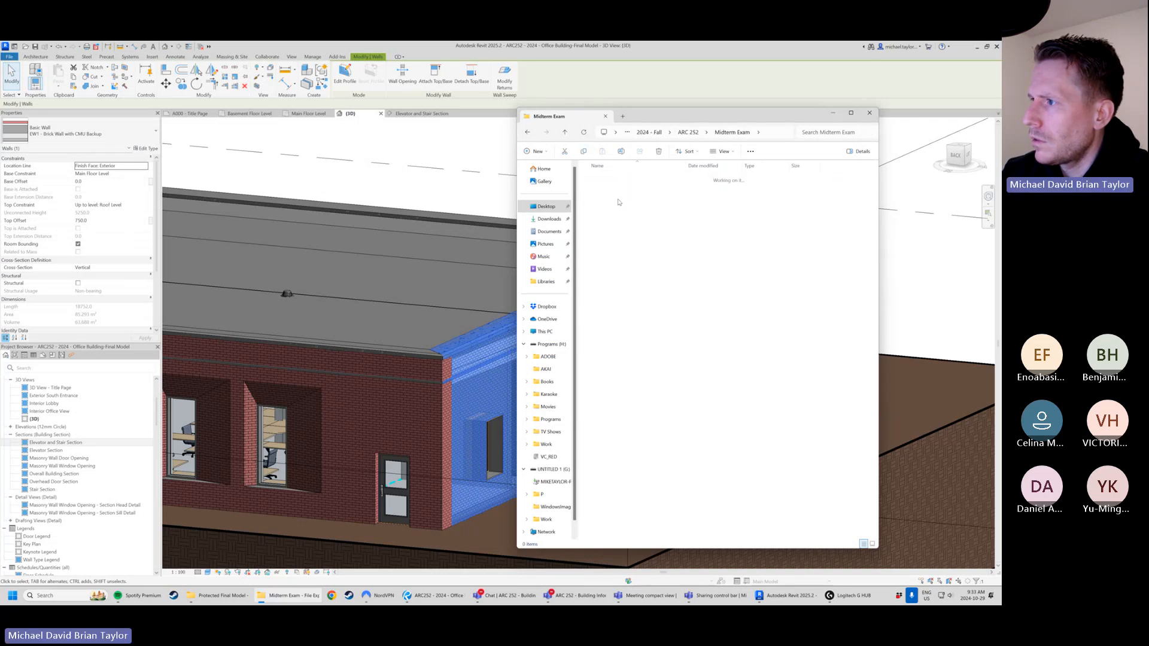
left_click(781, 133)
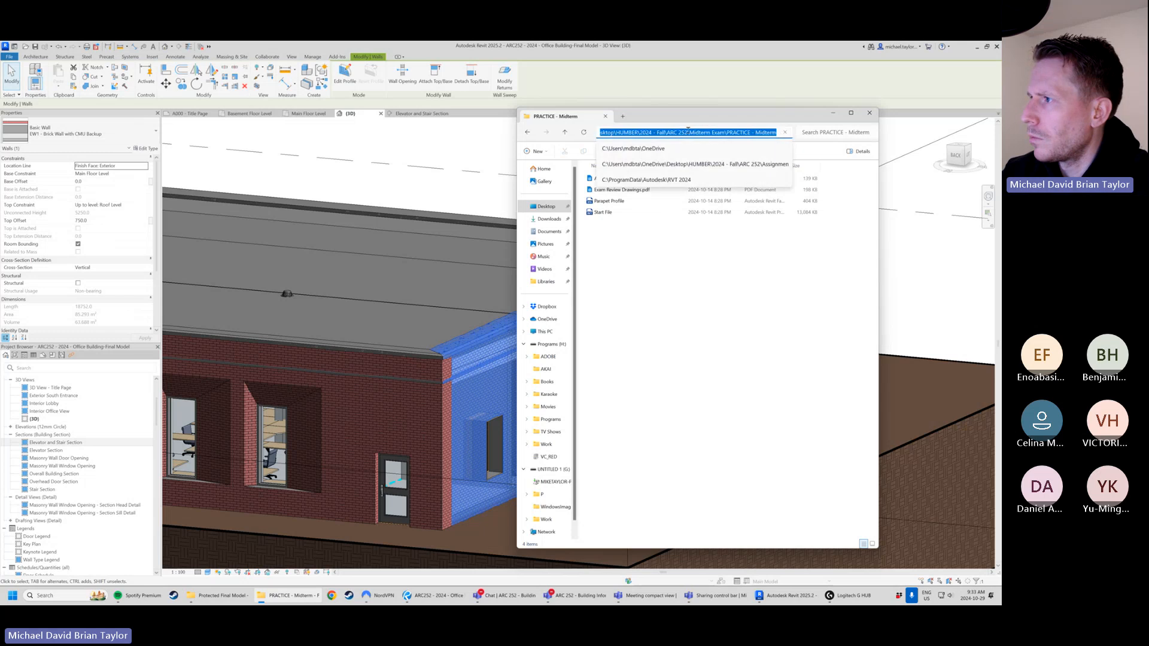
left_click(640, 258)
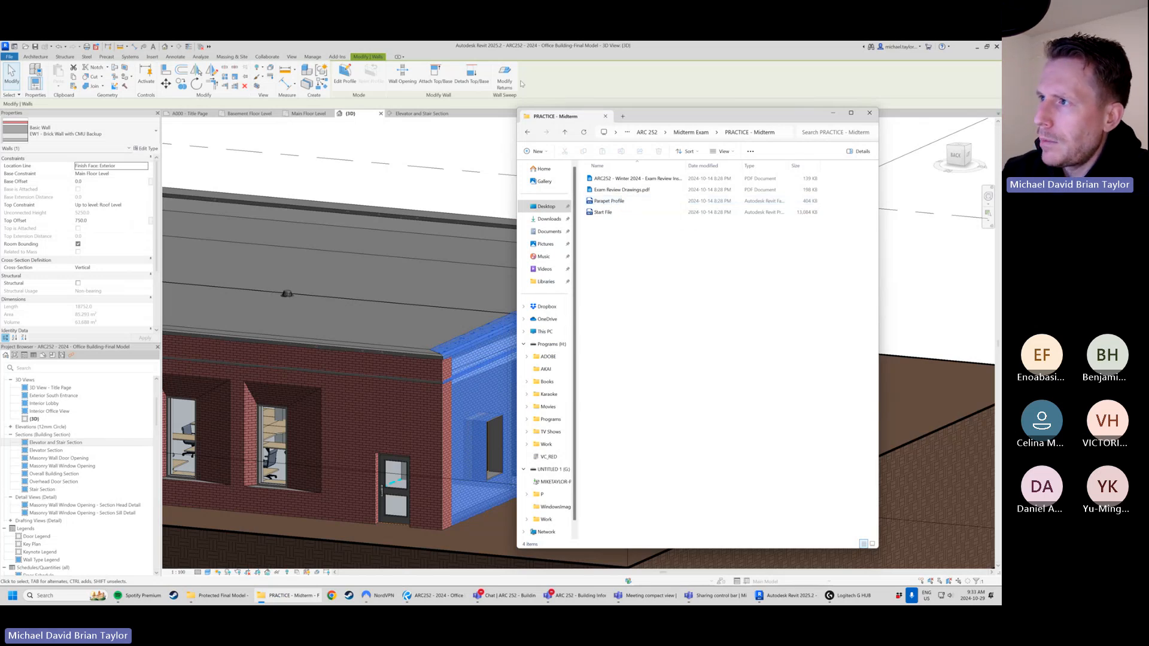
- Switch back to Revit and open the Parapet Profile family from the PRACTICE - Midterm folder for editing
left_click(570, 76)
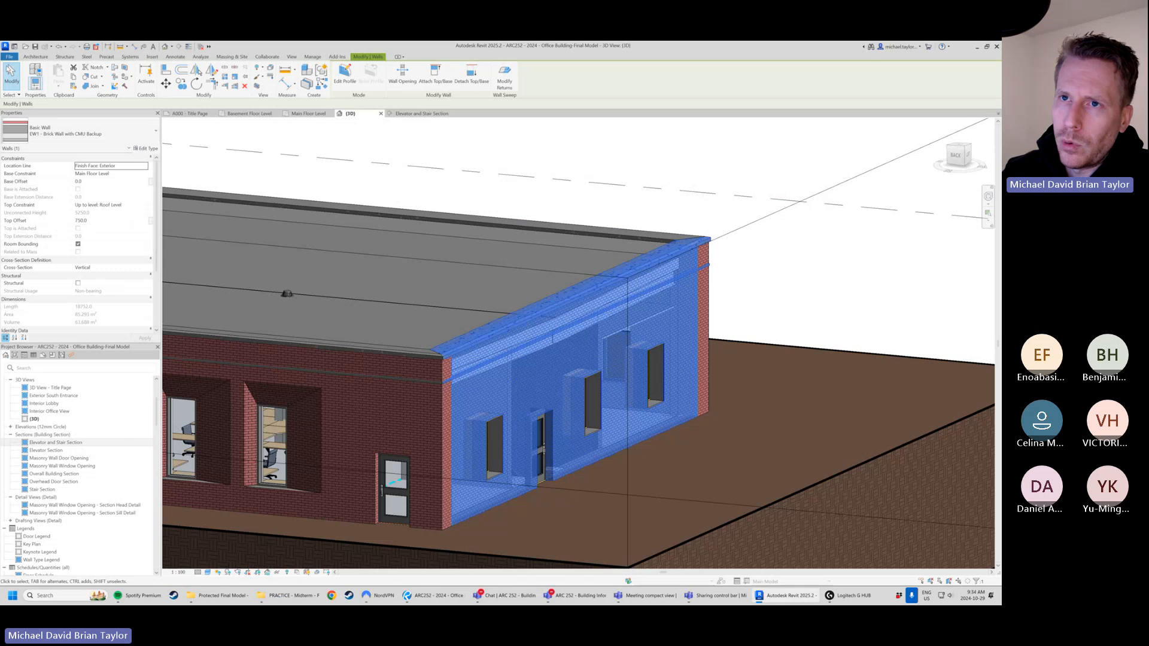
left_click(10, 56)
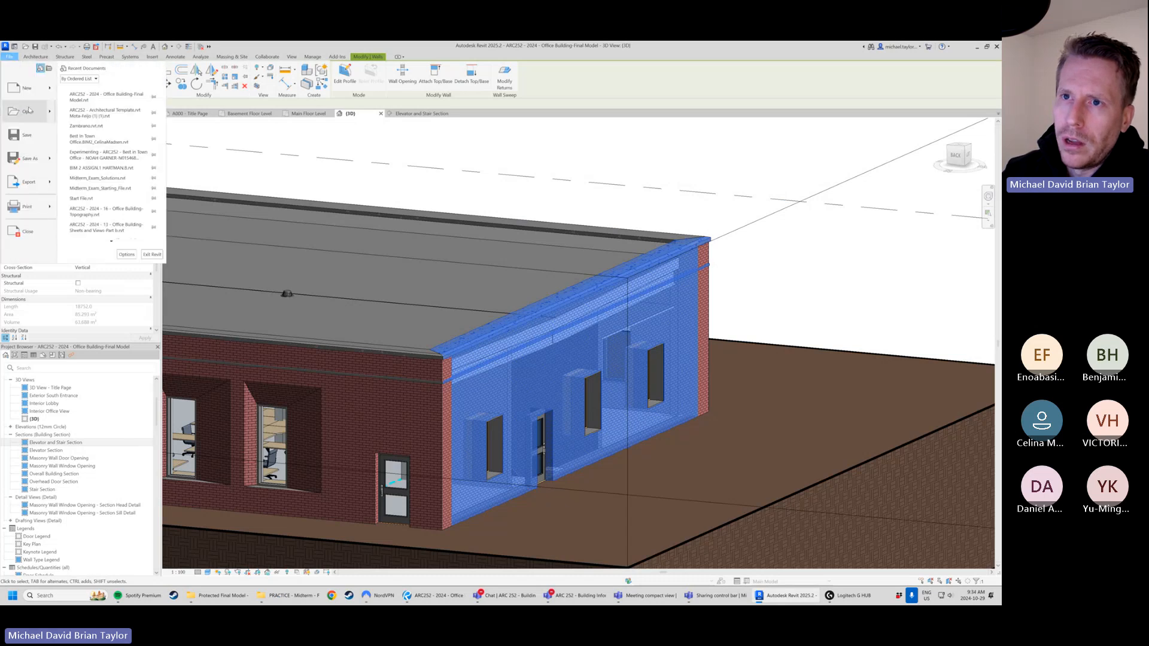
mouse_move(50, 113)
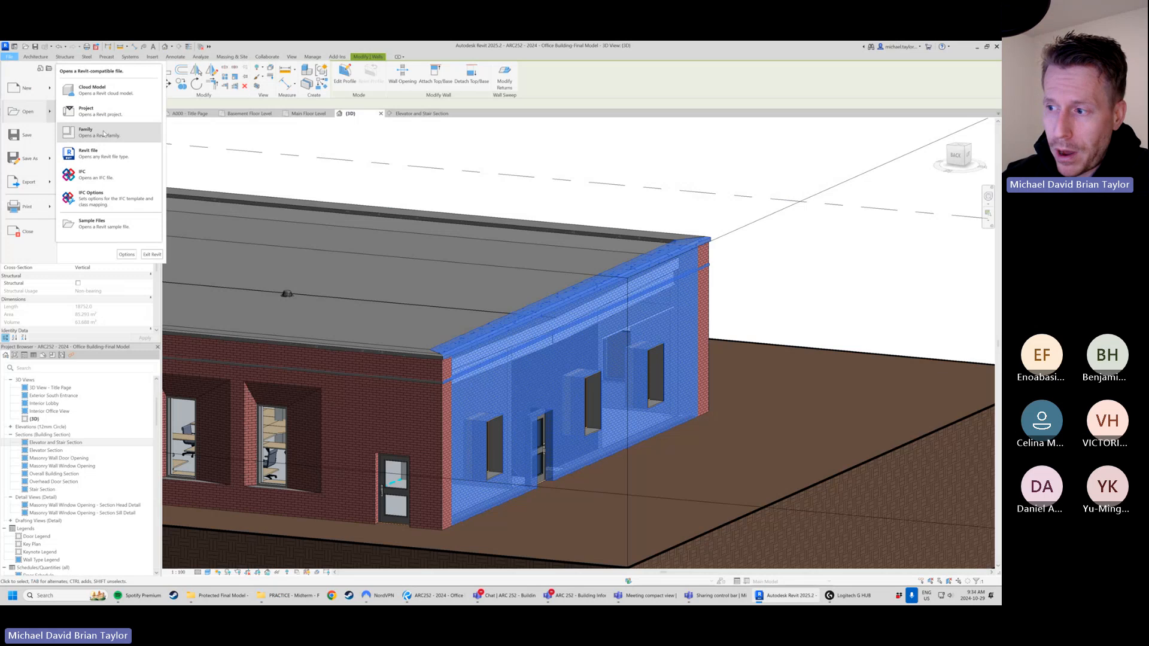
left_click(104, 133)
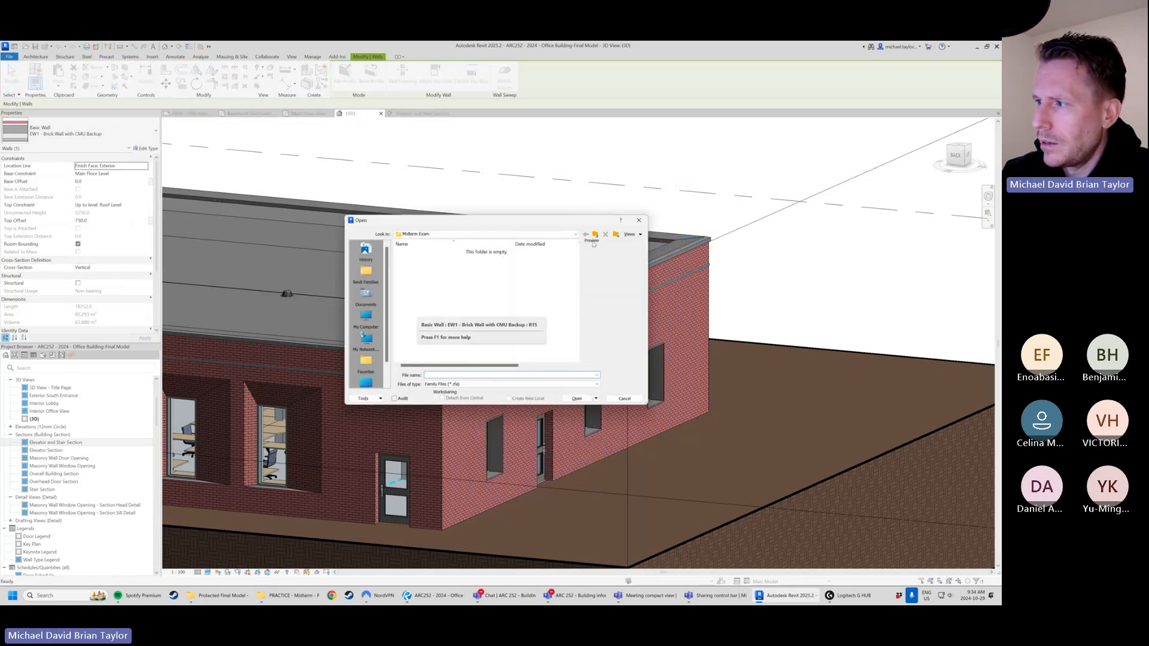
left_click(596, 234)
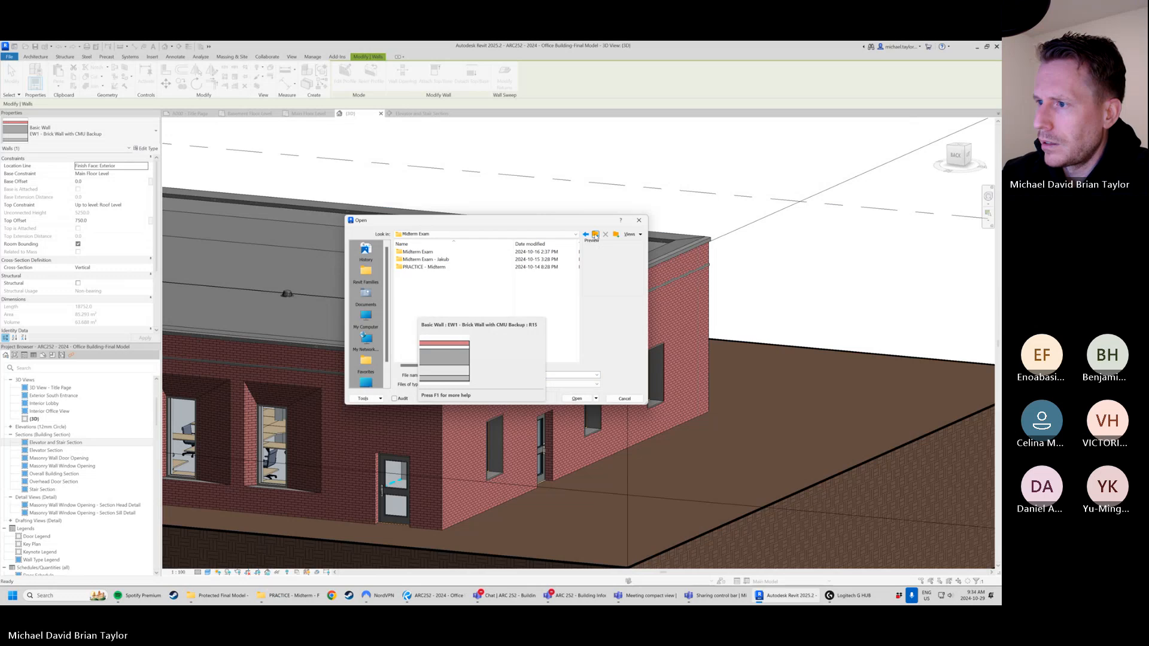
double_click(422, 267)
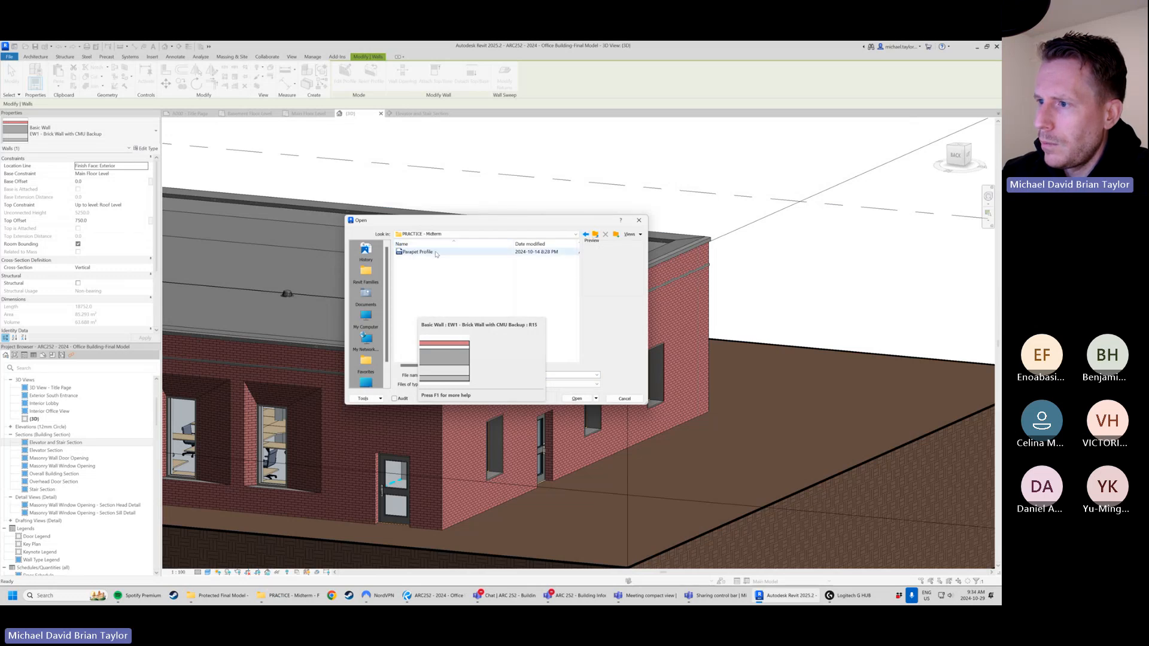
left_click(436, 252)
left_click_drag(561, 226, 694, 151)
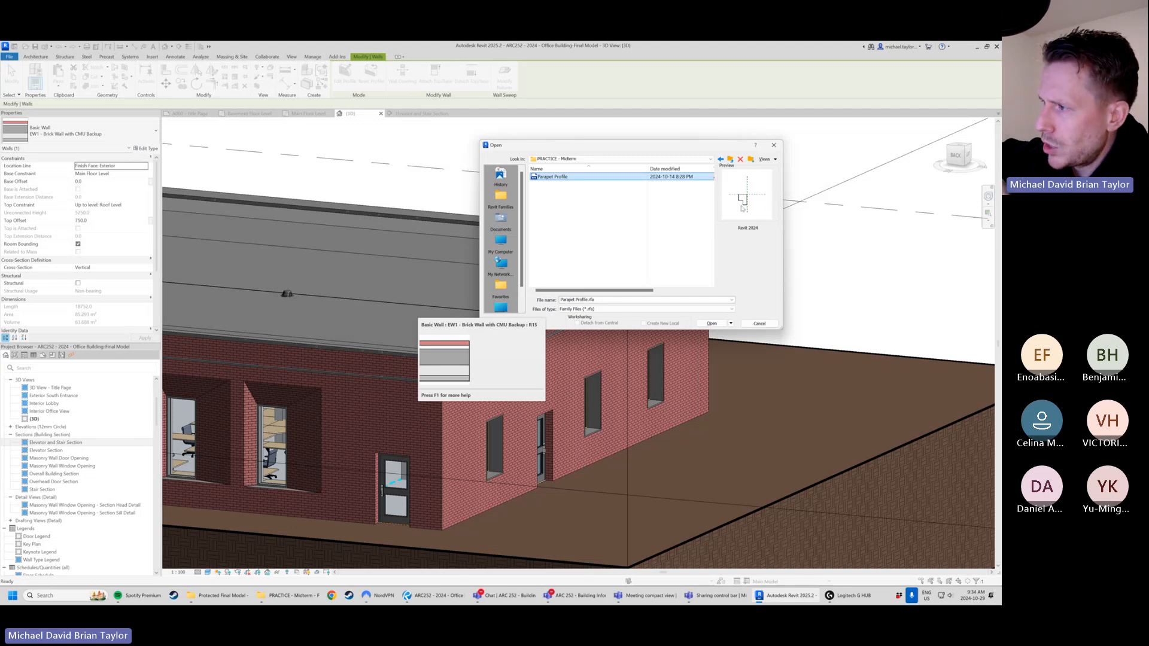
left_click(710, 323)
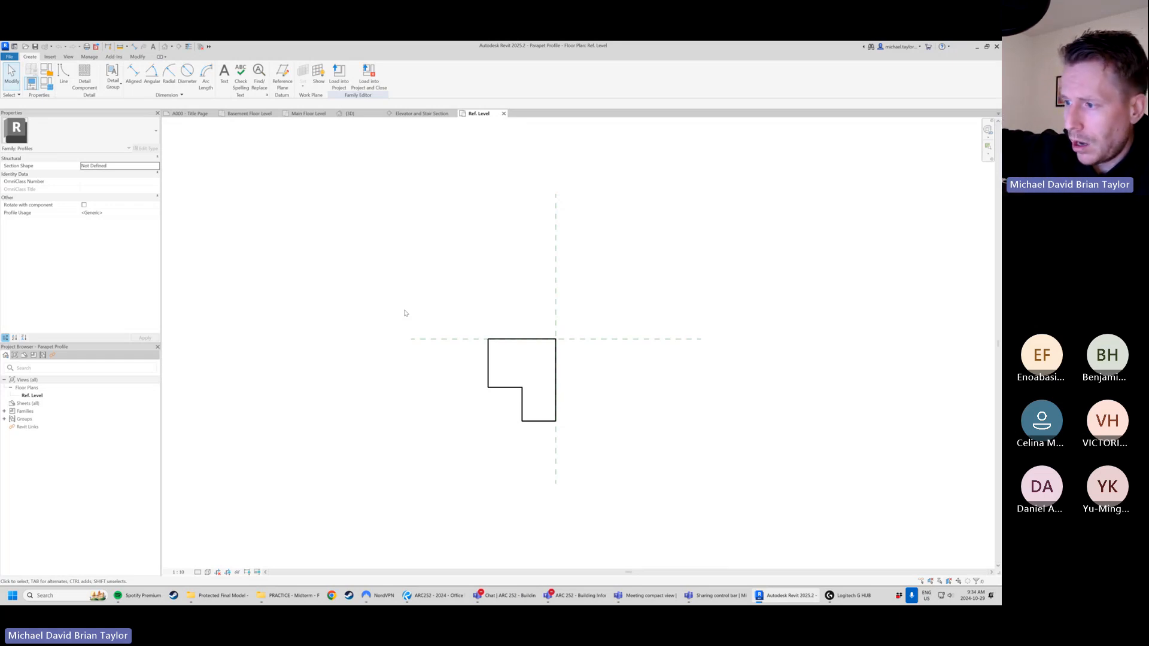
- Select the upper outer vertical line of the parapet profile and inspect its dimension
left_click(489, 380)
scroll(385, 355, "down", 1)
scroll(385, 354, "down", 1)
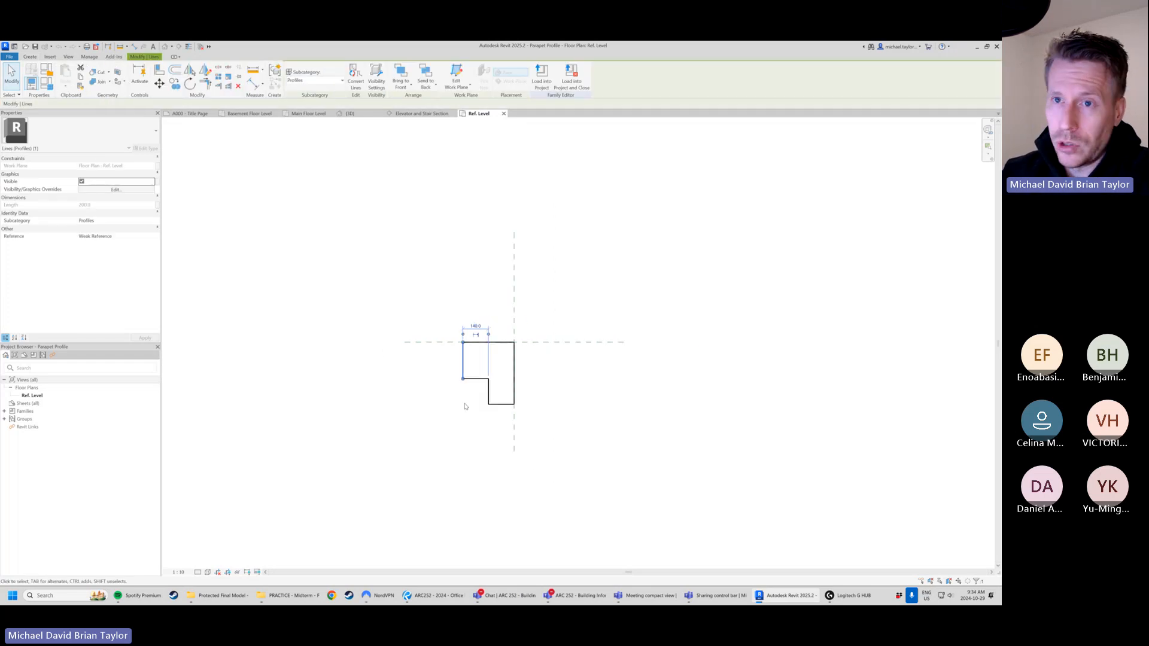
- Select the horizontal line at the step of the parapet profile, inspect its dimensions, and clear the selection
left_click(415, 323)
left_click(475, 379)
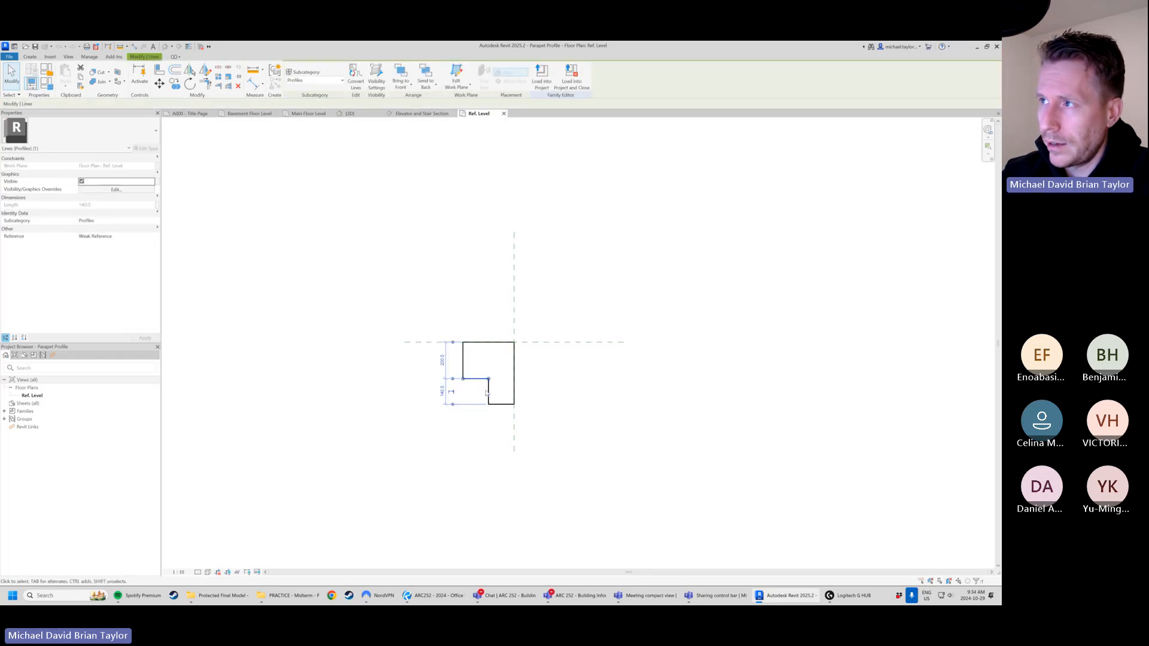
left_click(522, 405)
scroll(506, 385, "up", 1)
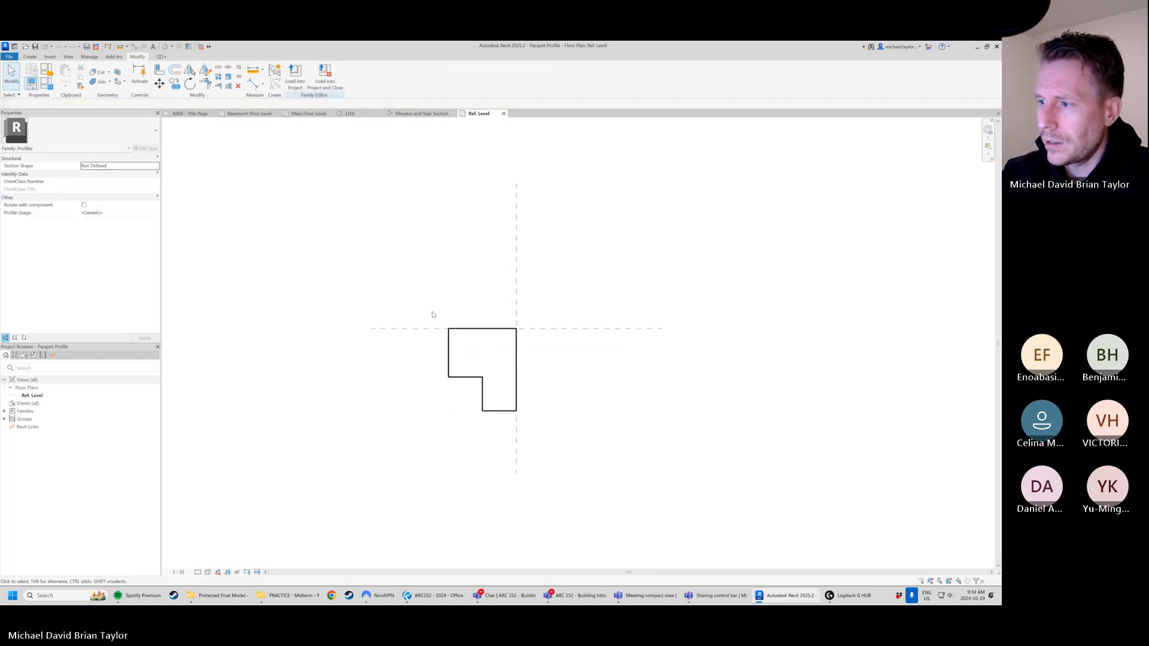
- Select the whole parapet profile outline to point out its closed shape beside the reference planes, ending with nothing selected
left_click_drag(432, 313, 574, 455)
left_click(575, 454)
middle_click_drag(527, 394, 500, 397)
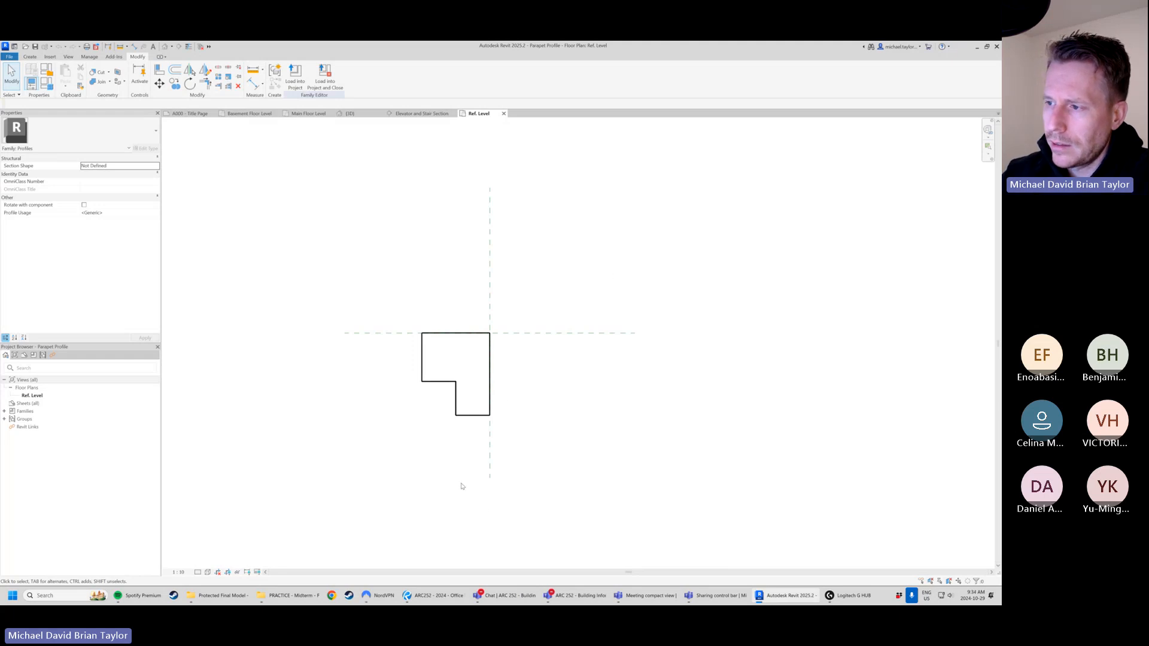
middle_click_drag(426, 436, 421, 445)
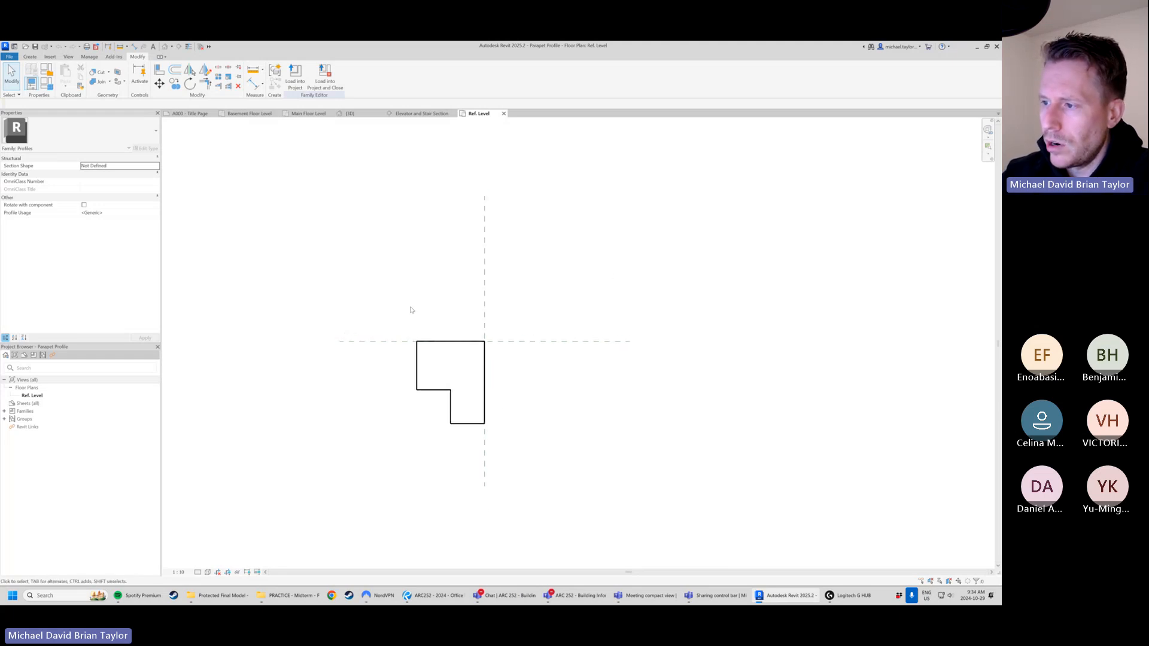
left_click_drag(408, 302, 544, 474)
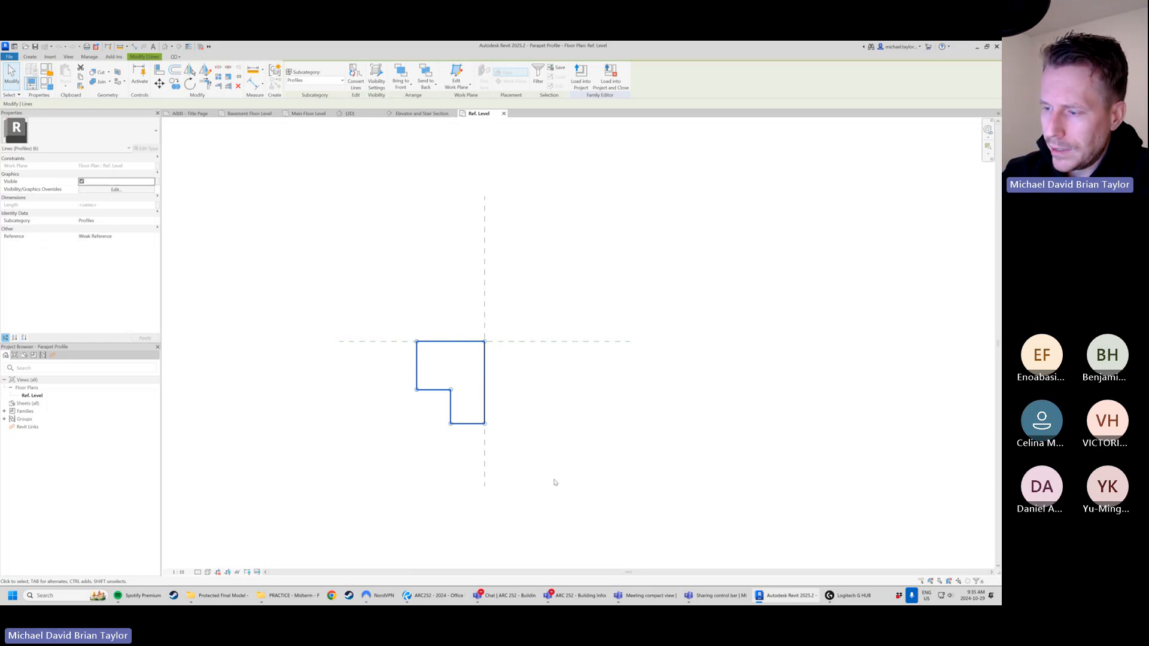
left_click(666, 447)
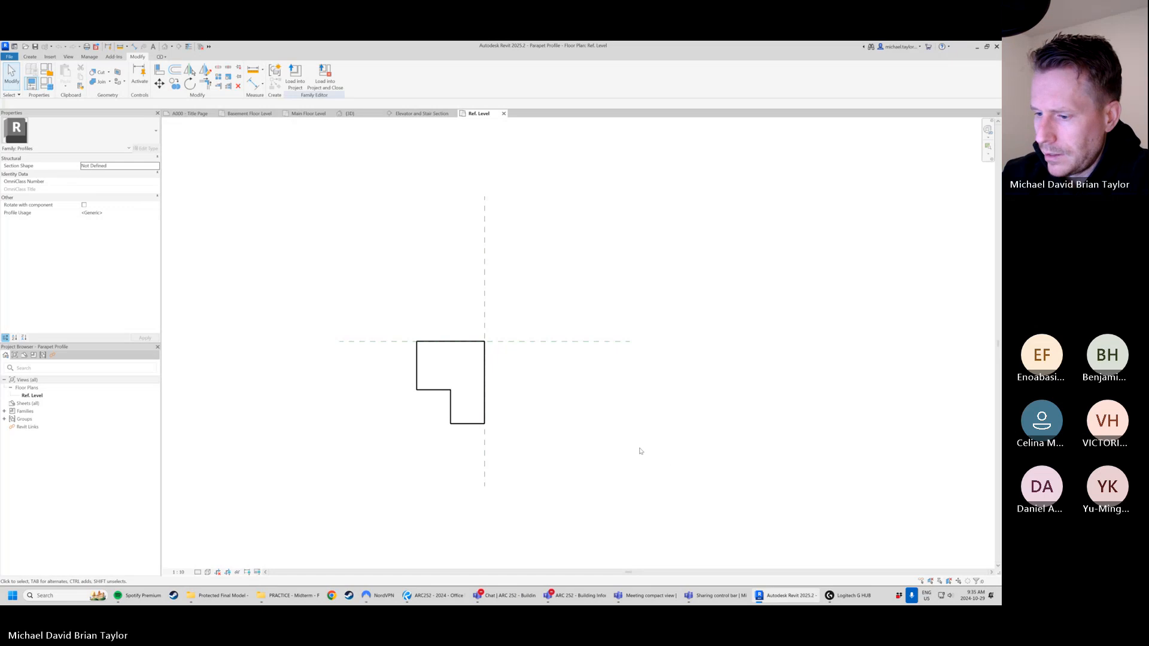
- Switch to File Explorer, open the Capstone Profile family from the other Midterm Exam subfolder to view its shape, and close it
left_click(289, 596)
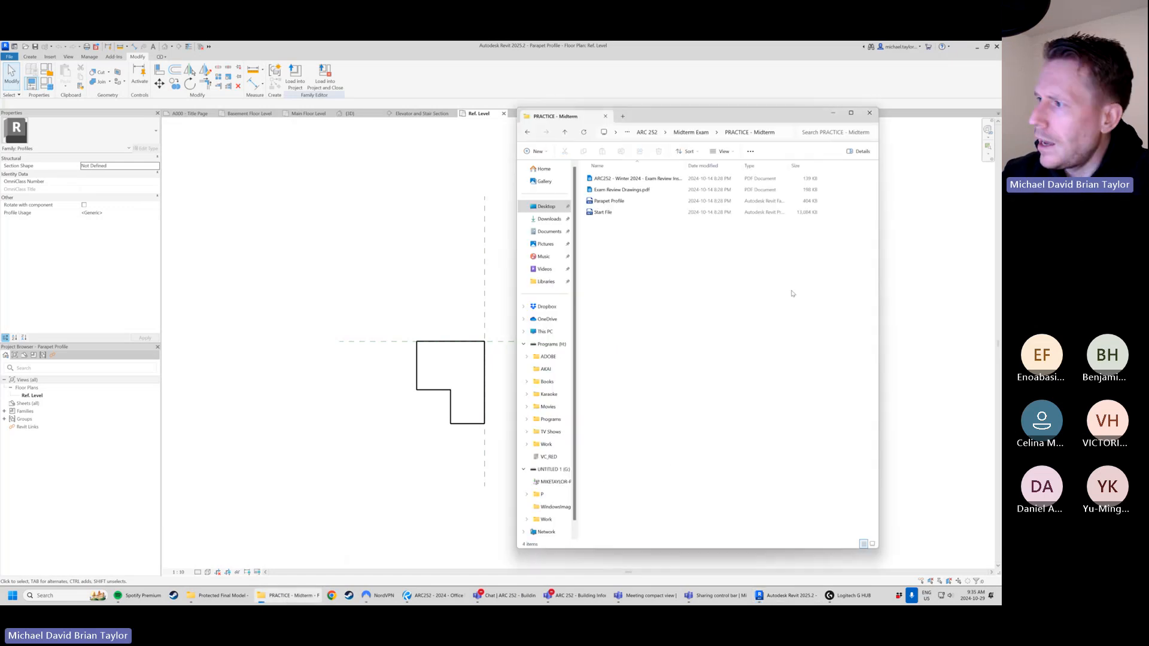
left_click(690, 132)
double_click(648, 190)
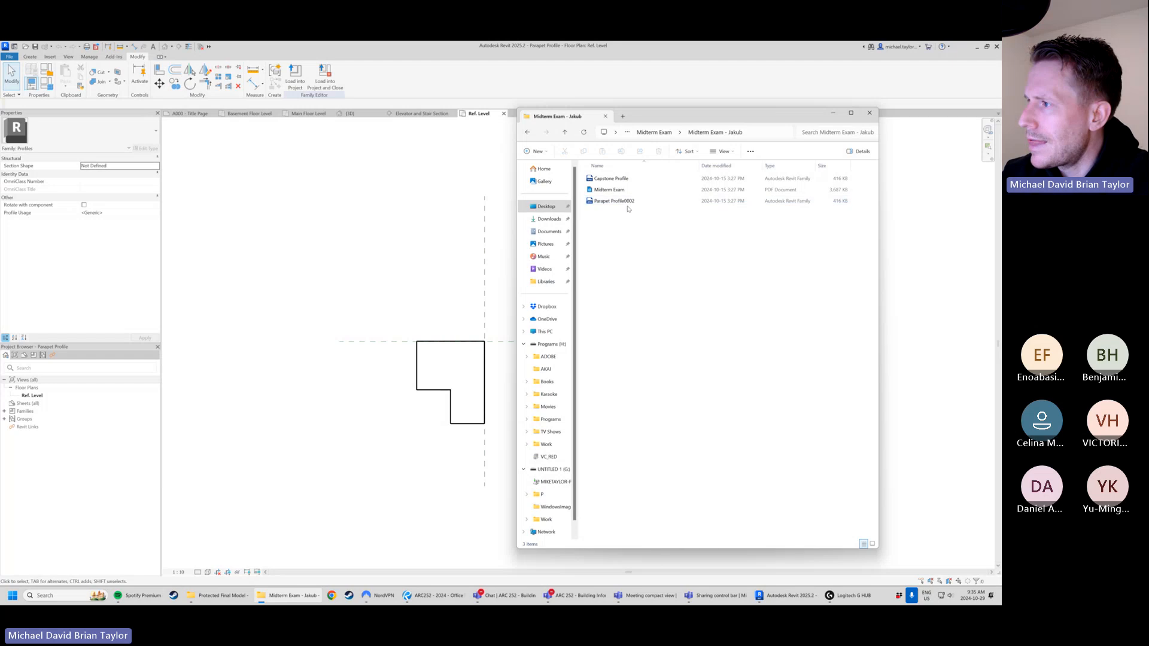
double_click(626, 179)
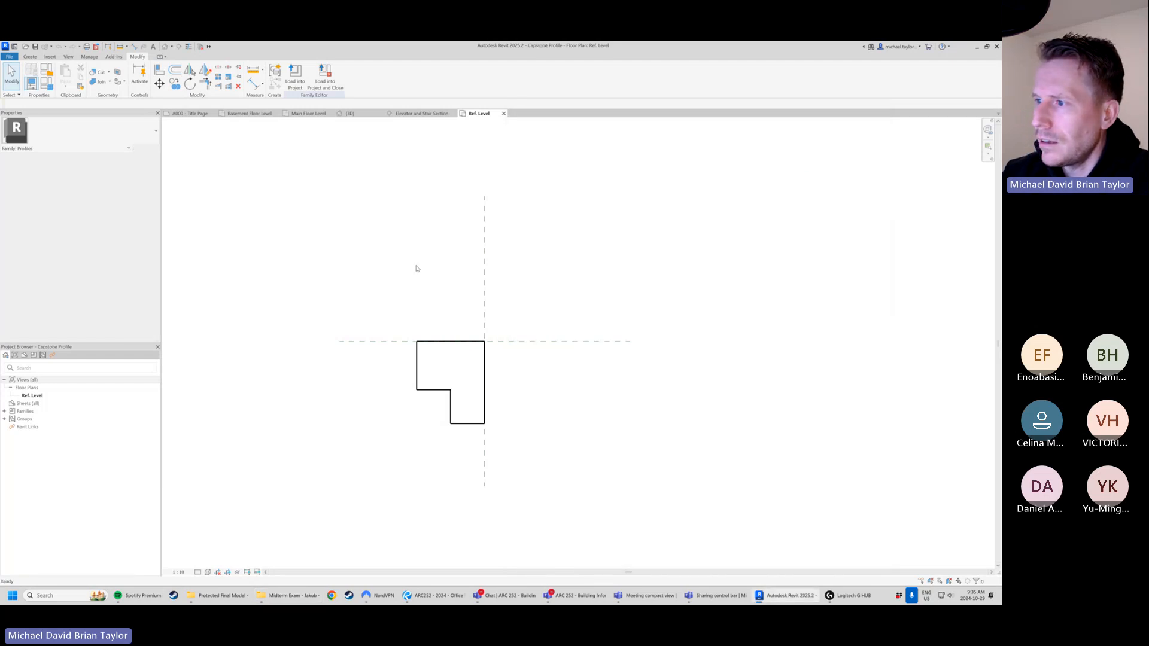
left_click(553, 114)
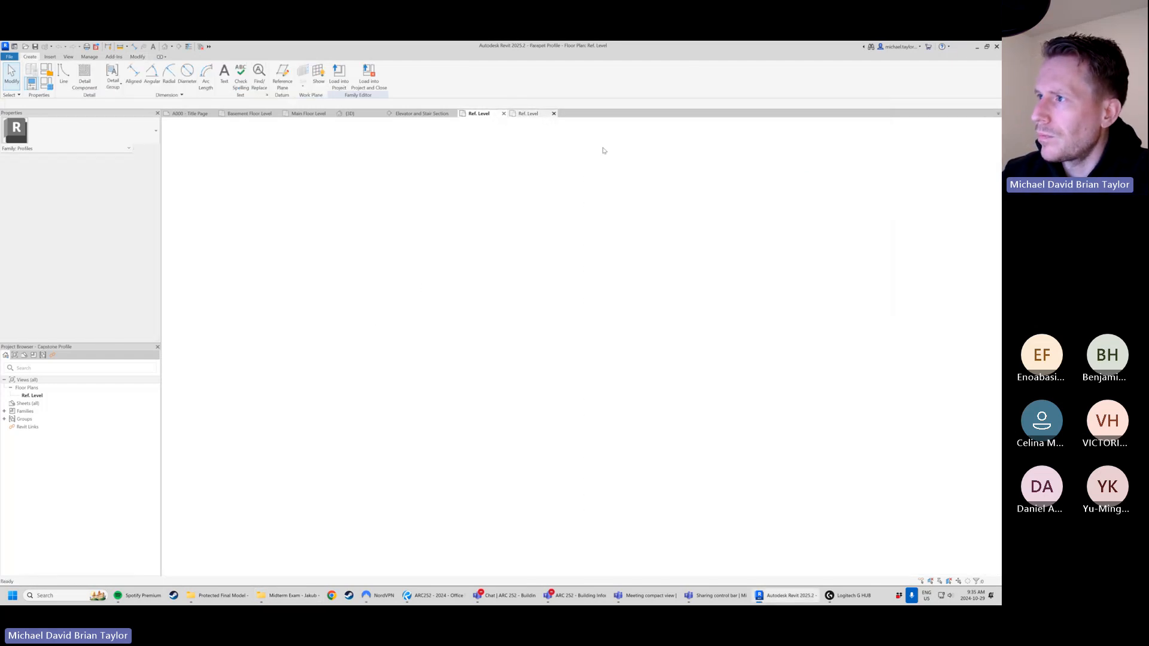
- Open the Parapet Profile0002 family from the same File Explorer folder to view it, and close it again
key("alt+Tab")
double_click(613, 202)
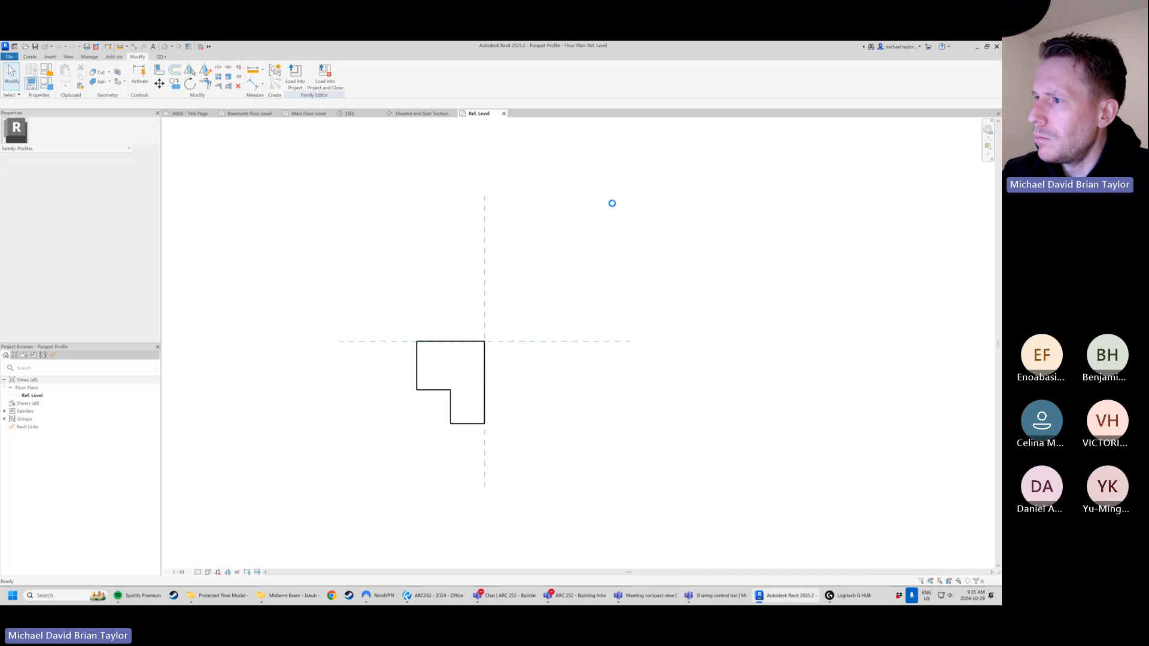
left_click(554, 113)
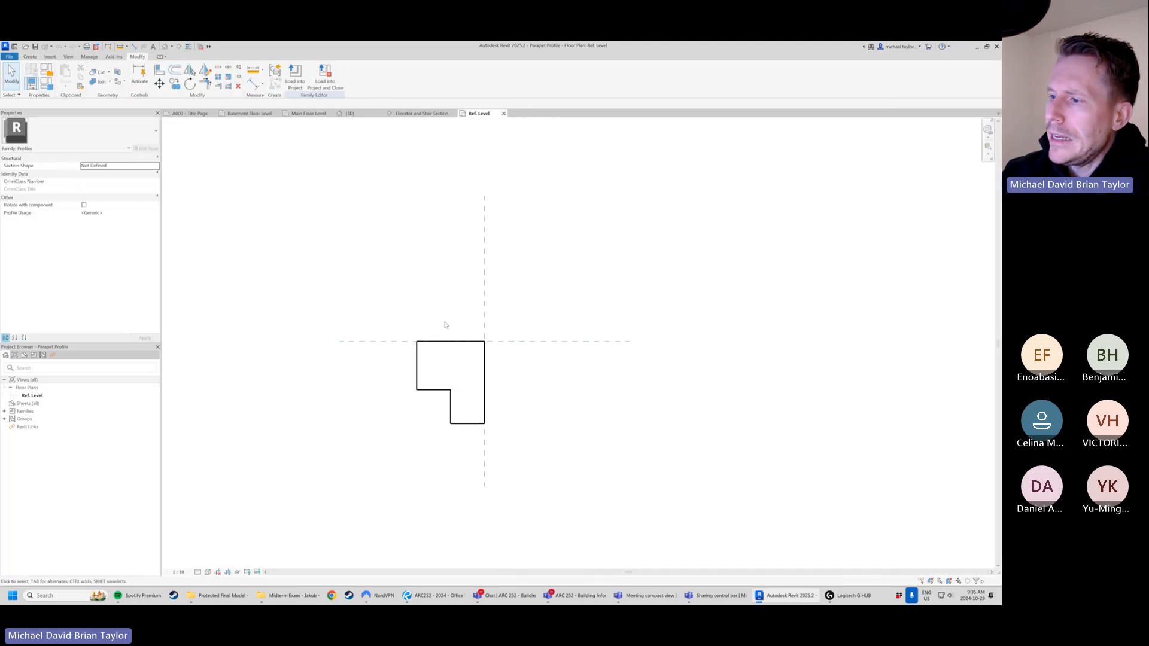
- Mirror the entire parapet profile outline about the vertical reference plane without keeping a copy
left_click_drag(406, 306, 519, 470)
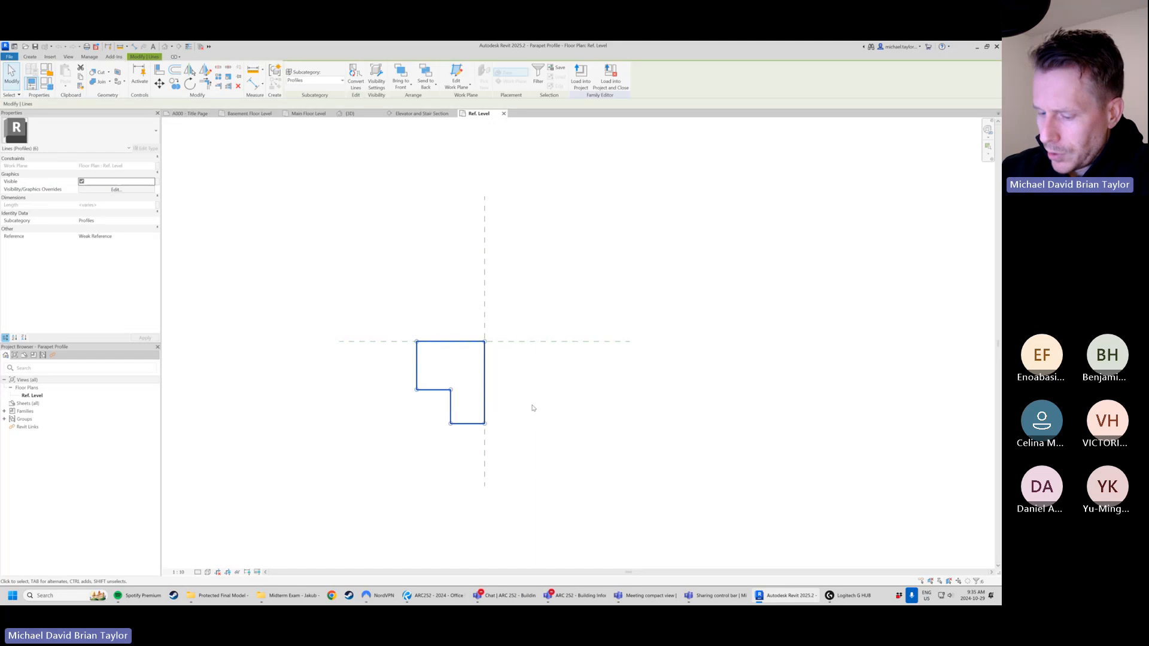
key("m")
key("m")
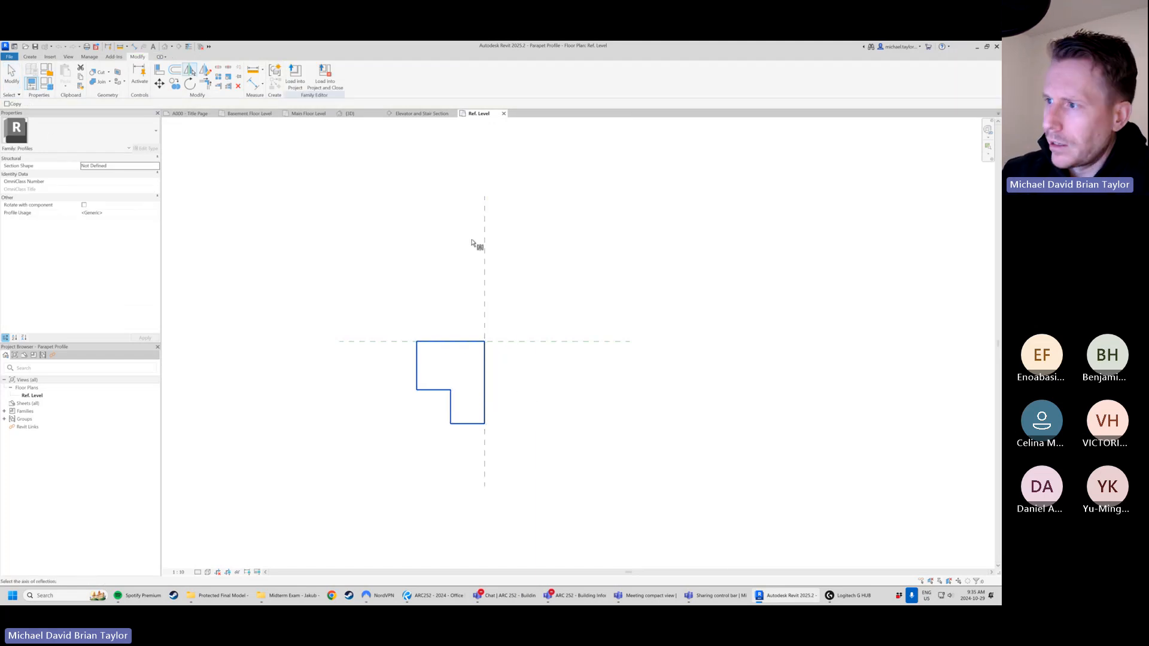
left_click(486, 258)
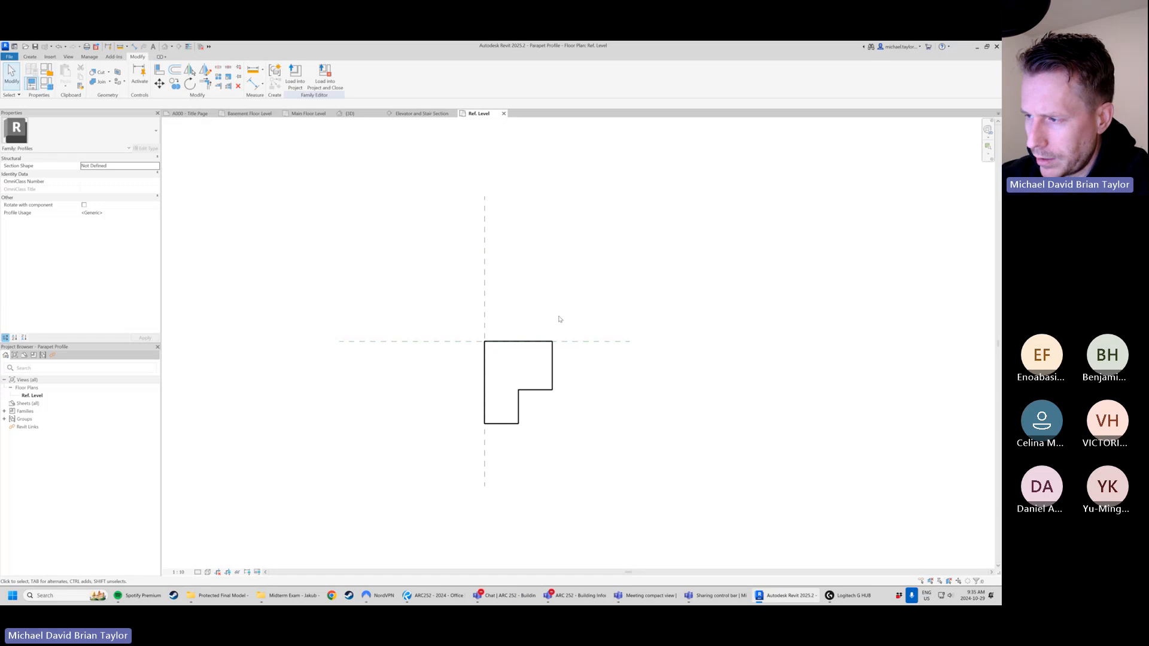
- Mirror the flipped parapet profile back to its original side of the vertical reference plane without keeping a copy
left_click_drag(467, 304, 598, 487)
key("m")
key("m")
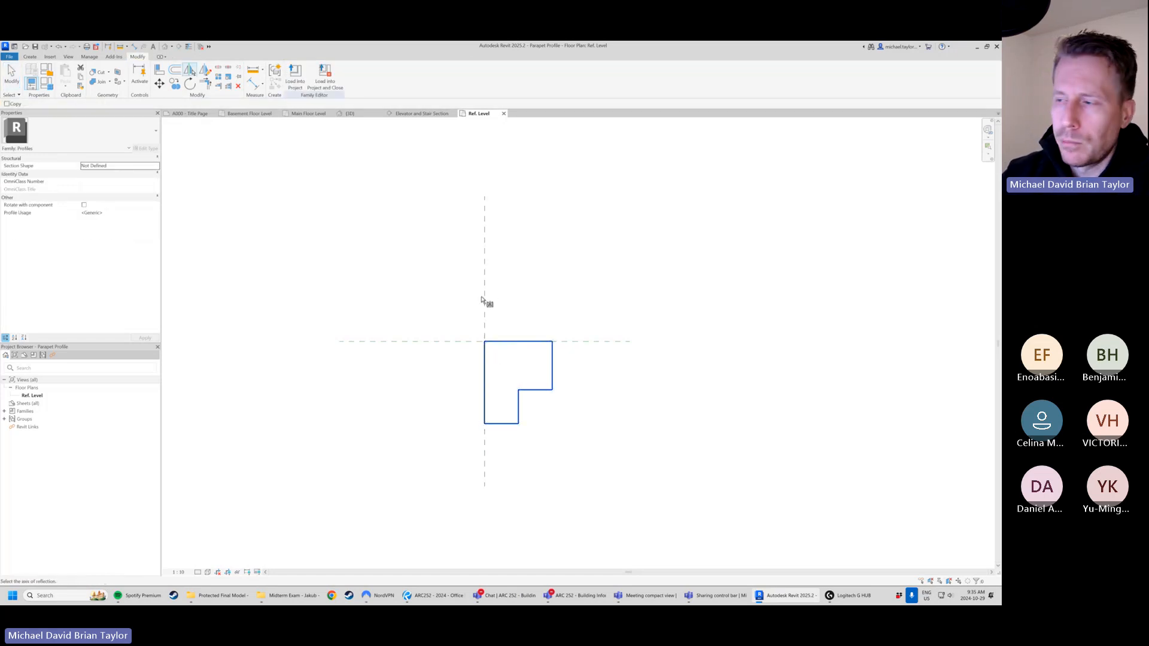
left_click(484, 301)
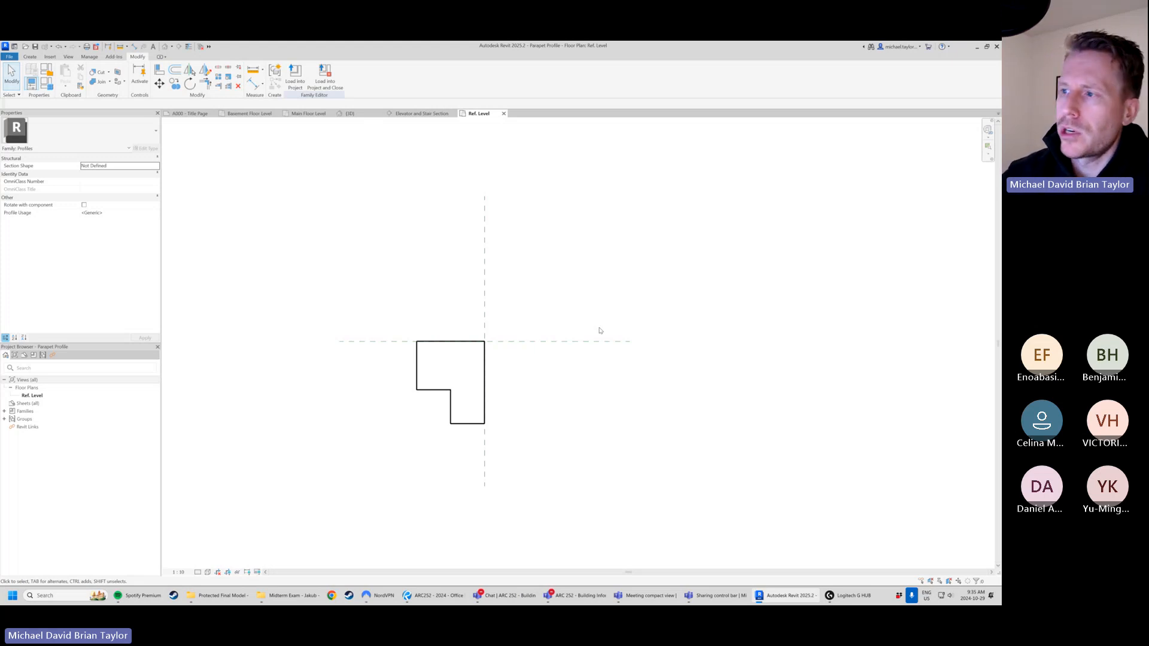
- Set the height of the parapet profile's upper block, from its top edge to the ledge line, to 175 mm
left_click(432, 390)
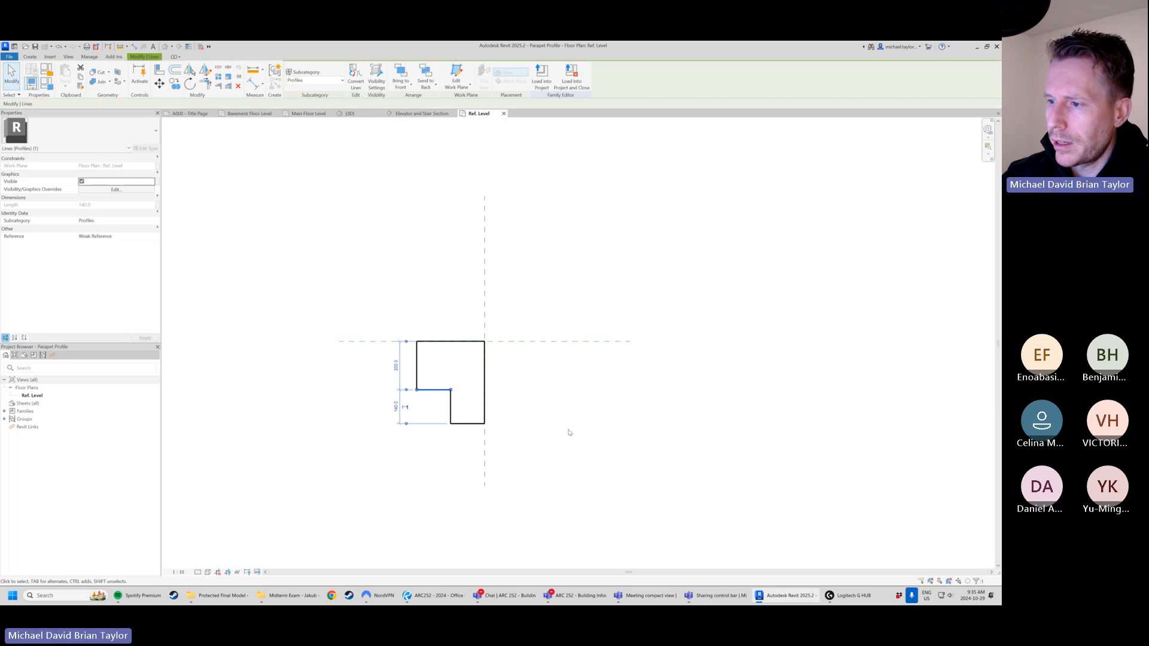
left_click(395, 367)
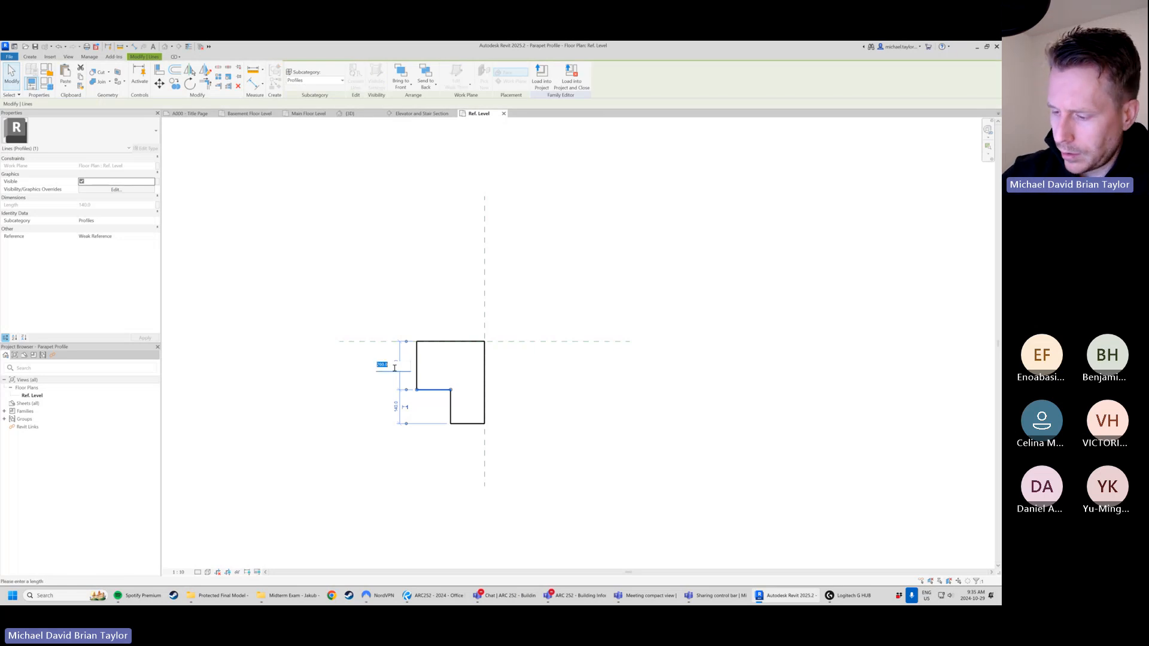
type("15")
key("Return")
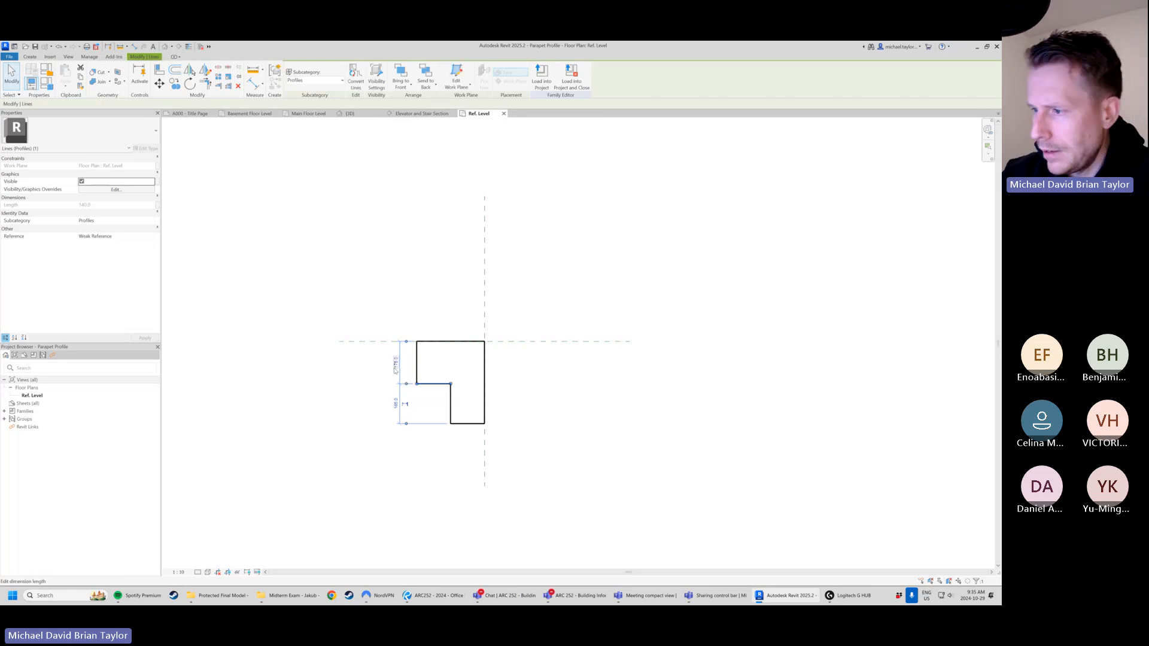
- Try to set the lower leg's height to 150 mm by moving the ledge line
left_click(391, 403)
type("1")
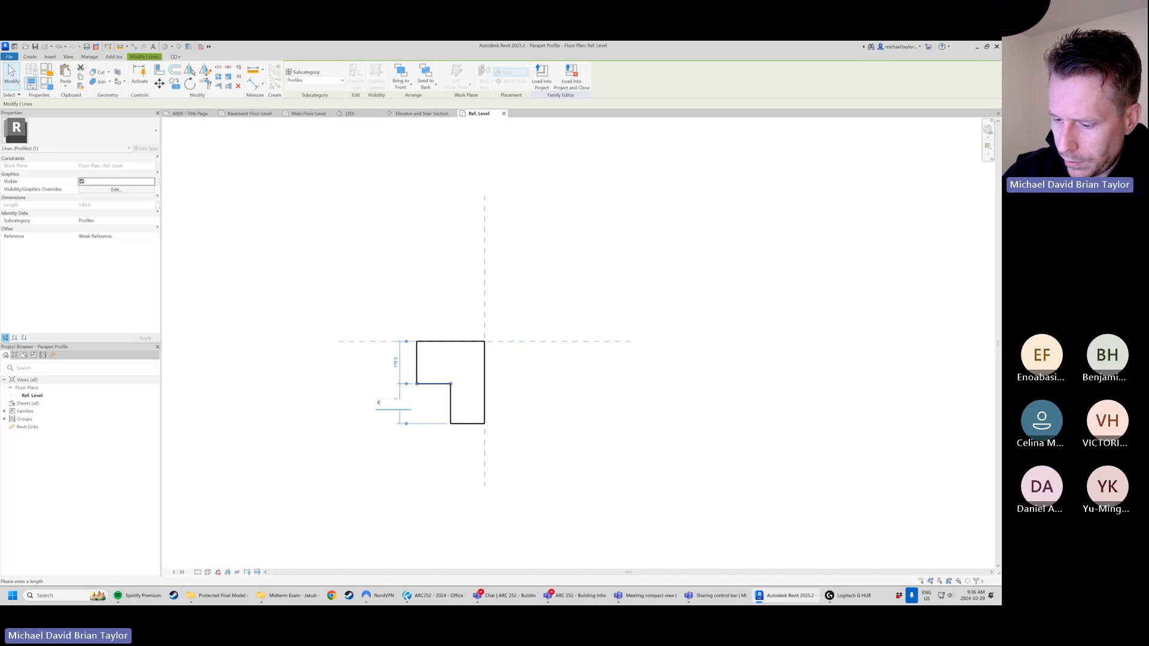
type("50")
key("Return")
key("ctrl+z")
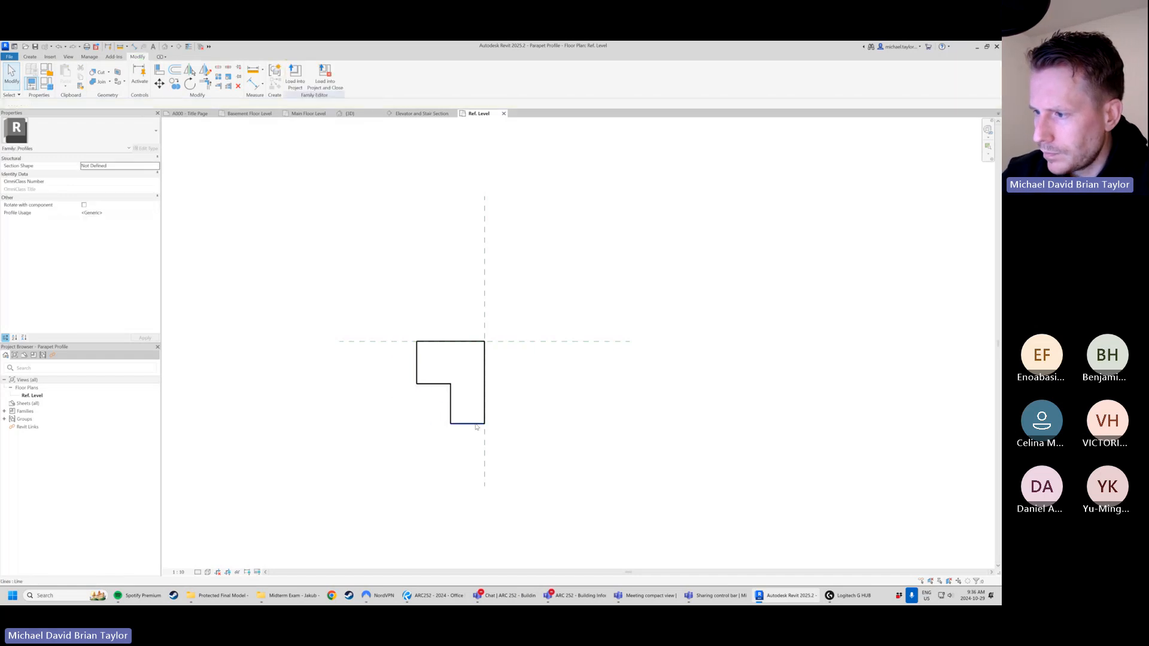
- Set the height of the profile's lower leg to 150 mm by repositioning its bottom edge
left_click(477, 424)
left_click(431, 403)
type("150")
key("Return")
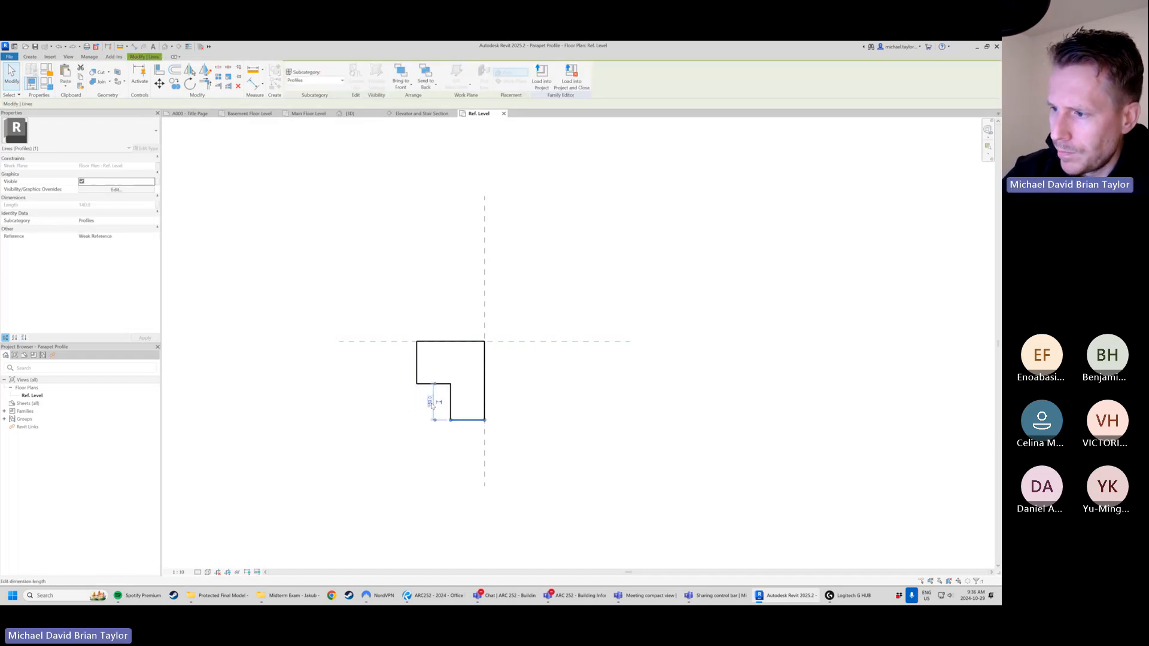
left_click(569, 430)
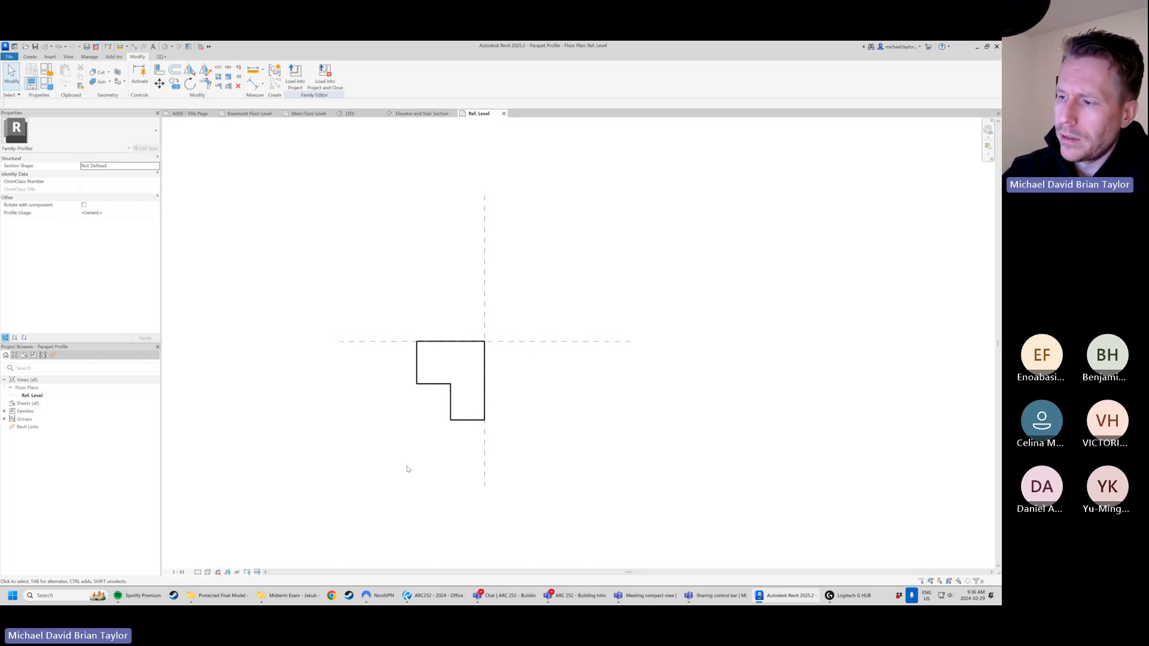
left_click(477, 421)
left_click(522, 435)
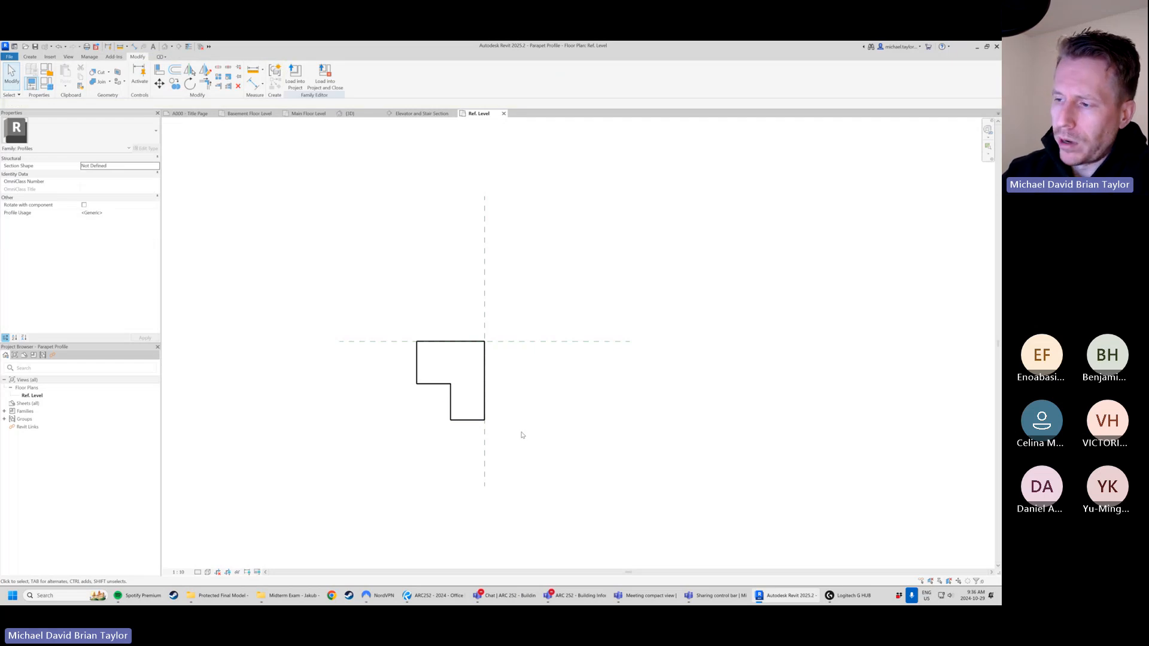
- Save the edited profile as a new family file named Parapet Profile-Revised in the PRACTICE - Midterm folder
left_click(9, 57)
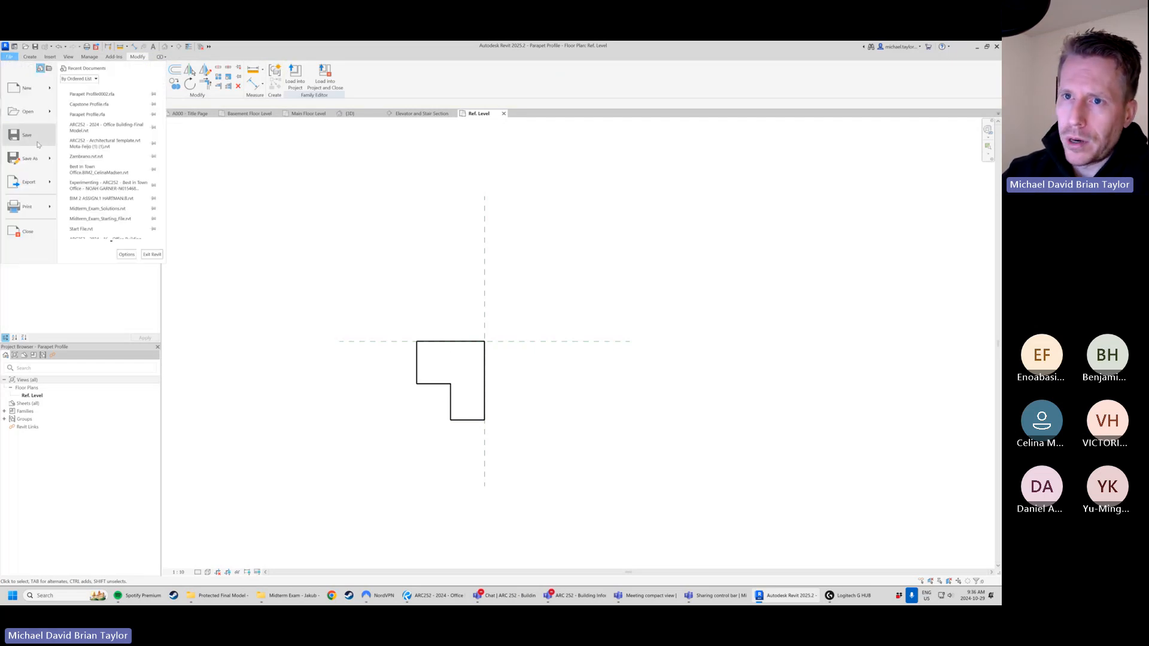
mouse_move(27, 158)
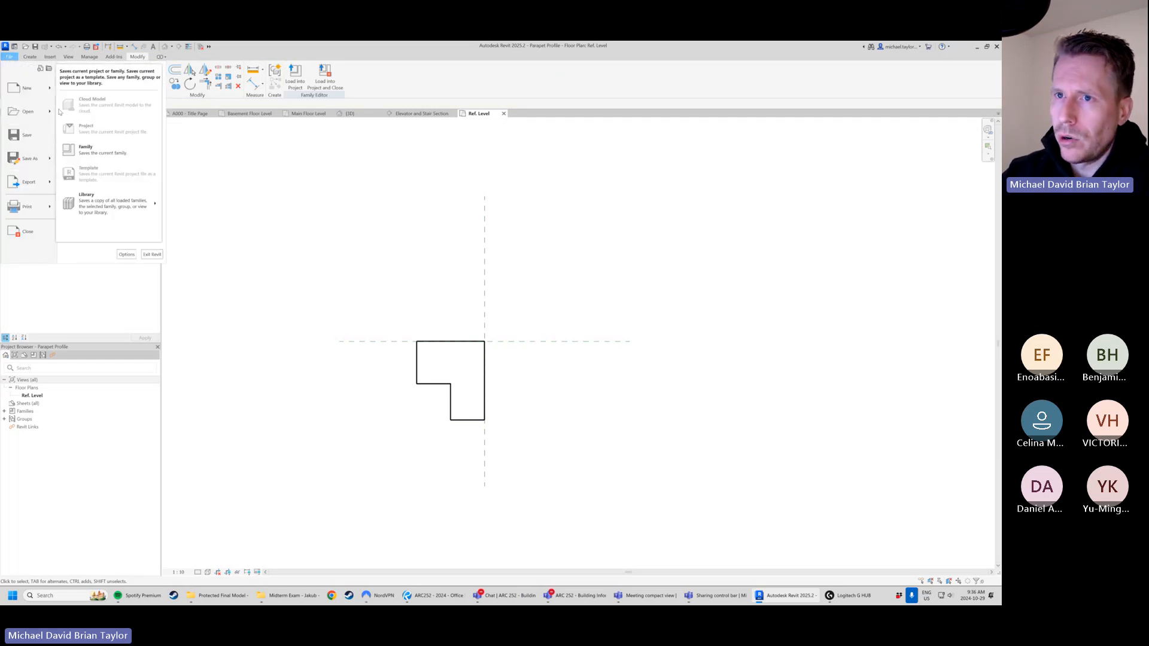
left_click(85, 150)
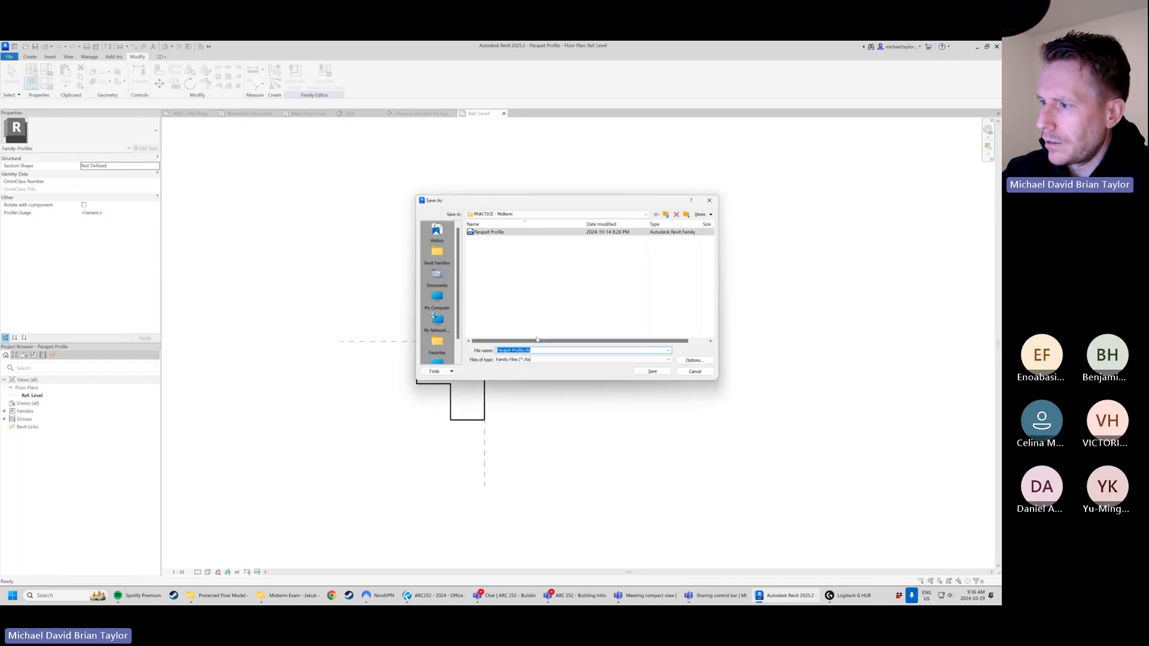
left_click(523, 350)
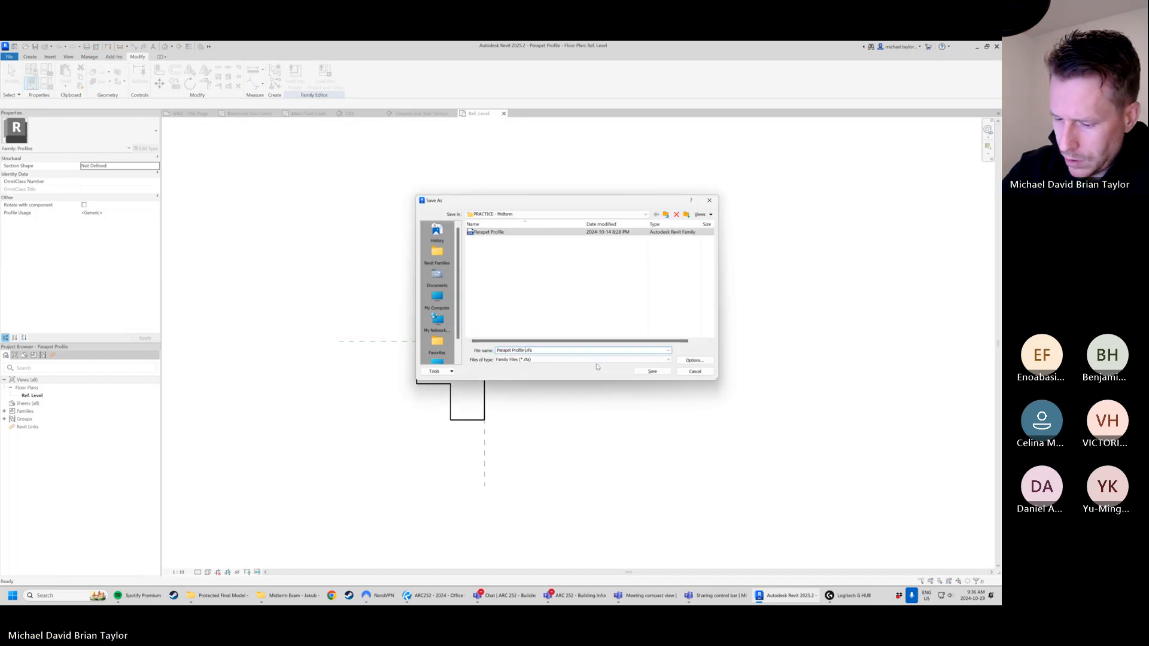
type("-rEV1")
key("BackSpace")
key("BackSpace")
key("BackSpace")
key("BackSpace")
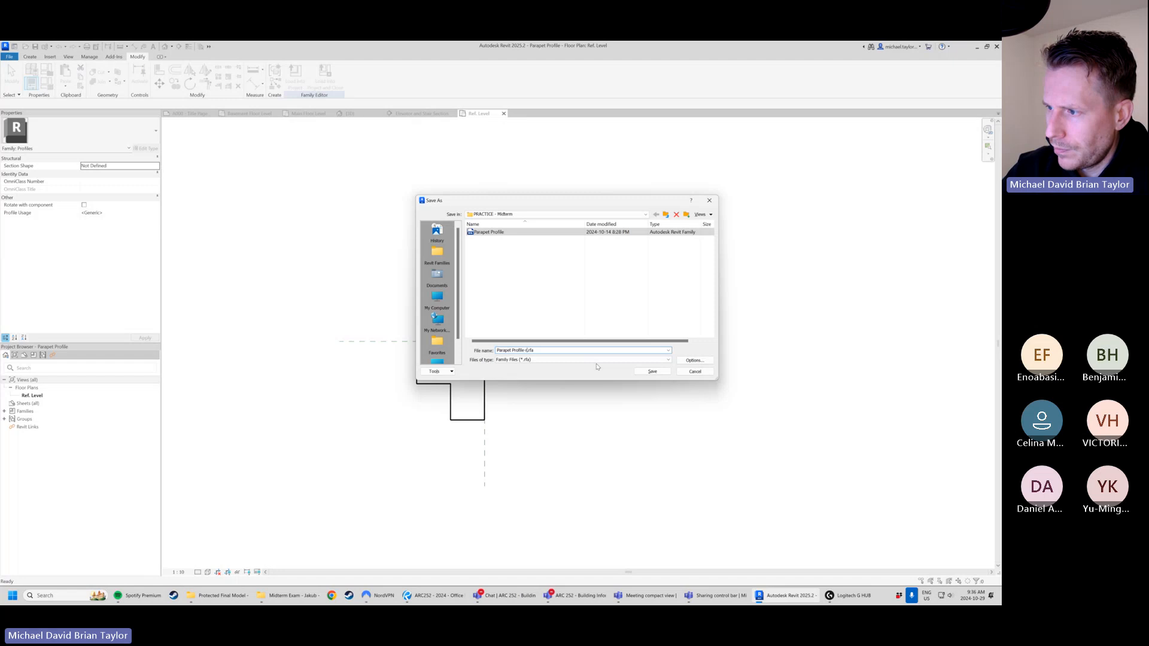
type("Revised")
key("Return")
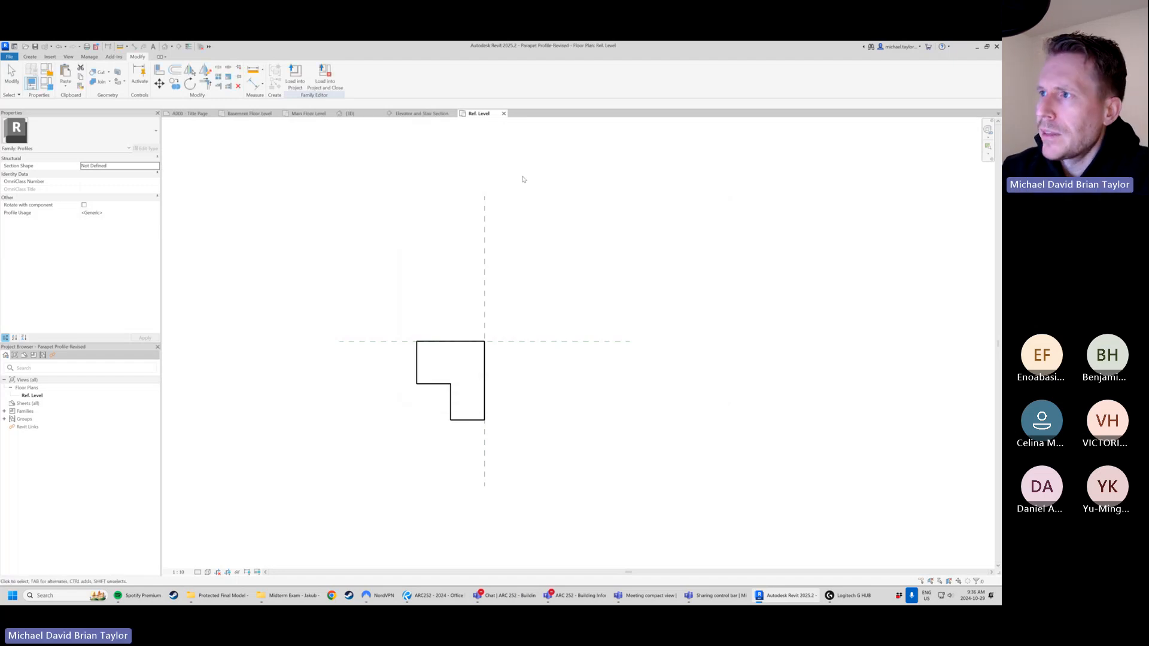
- Close the profile family and open the wall sweeps in the structure of wall type EW1 - Brick Wall with CMU Backup
left_click(504, 114)
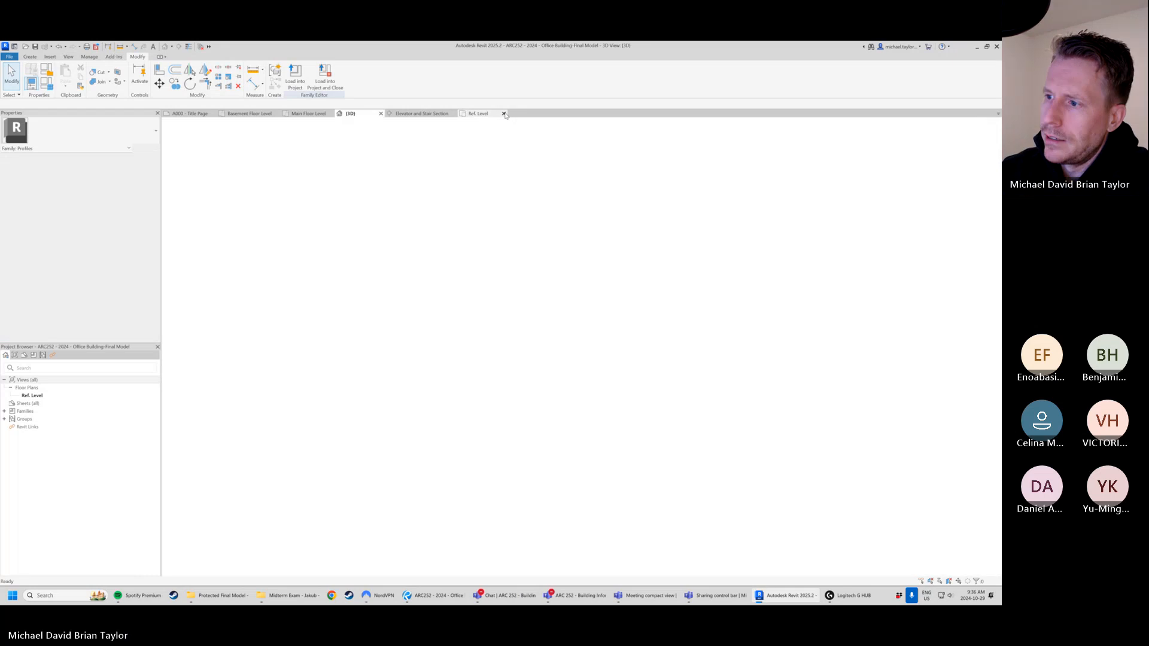
middle_click_drag(548, 221, 422, 312, "shift")
left_click(421, 312)
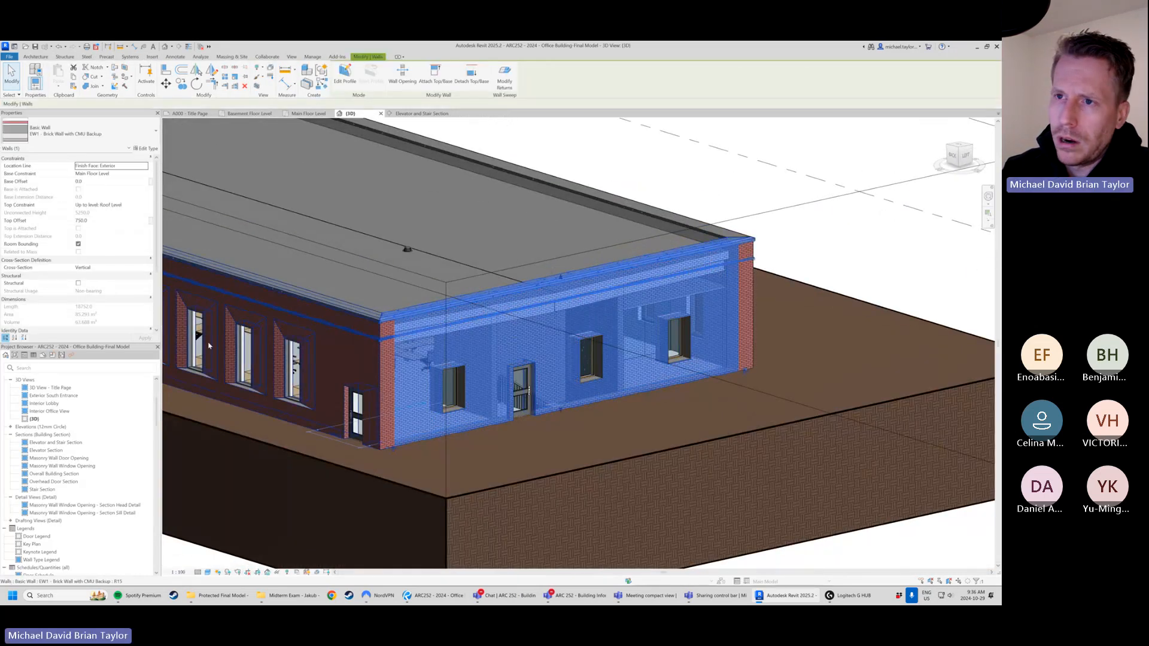
left_click(143, 149)
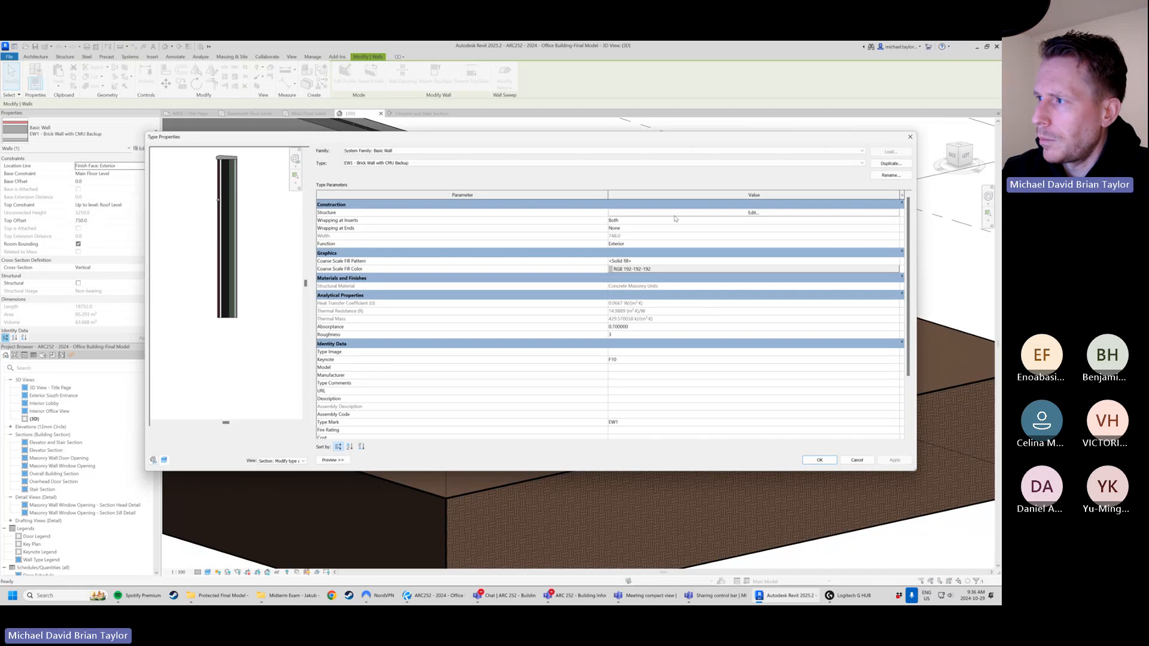
left_click(674, 214)
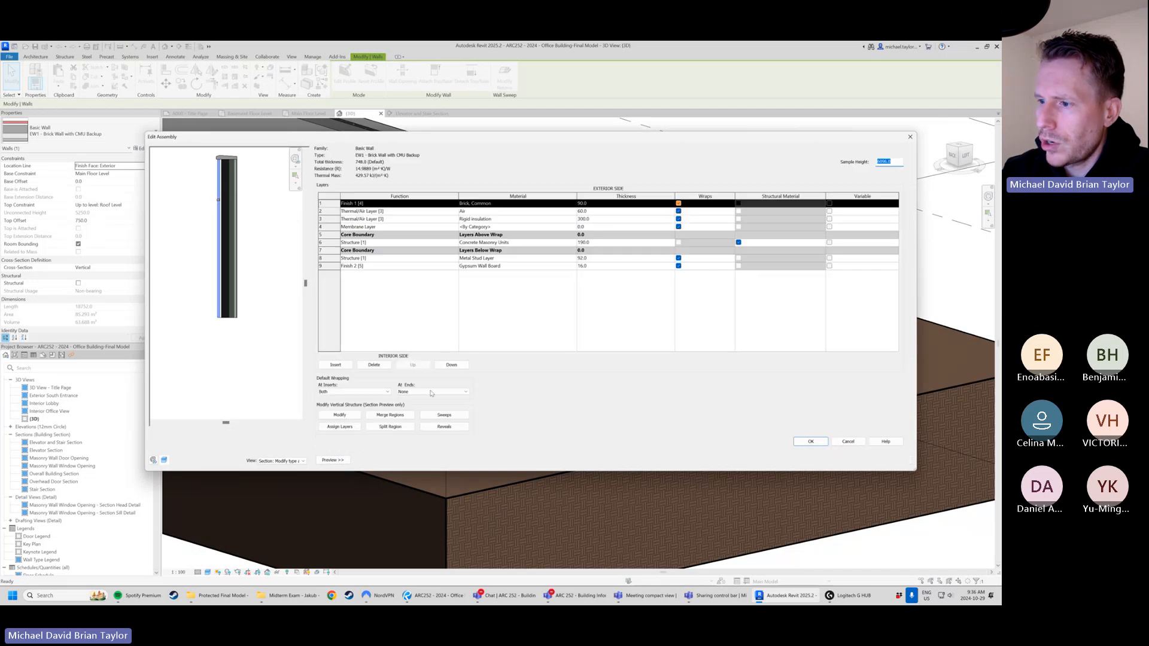
left_click(460, 418)
left_click(578, 386)
scroll(209, 177, "up", 1)
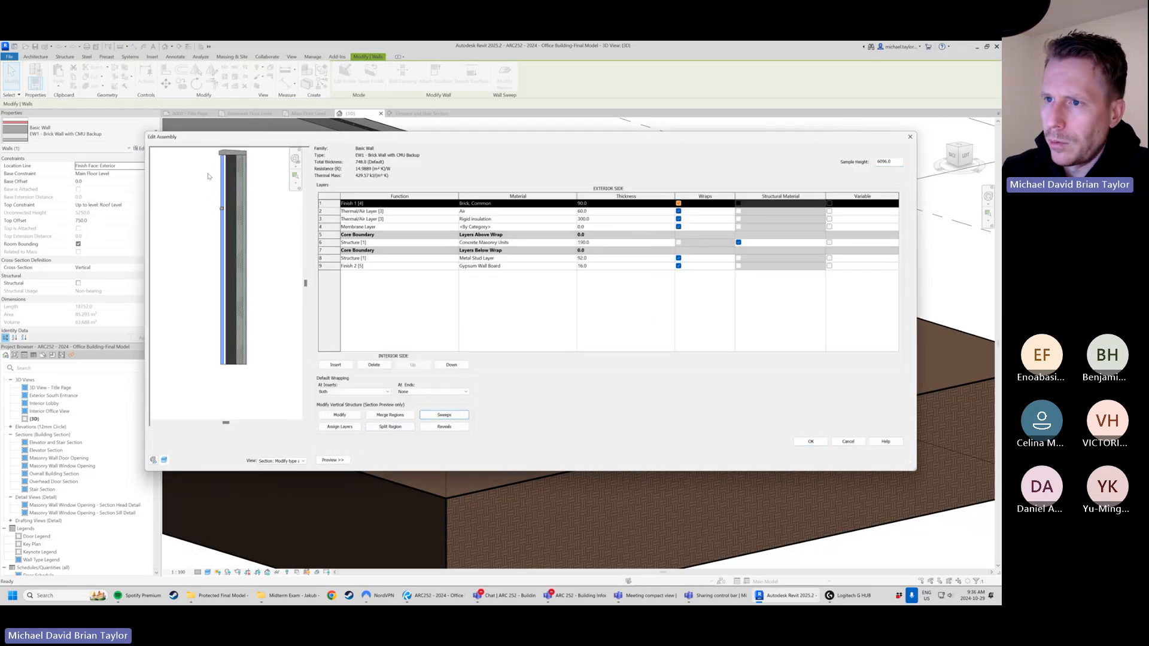
middle_click_drag(209, 176, 206, 193)
left_click(462, 415)
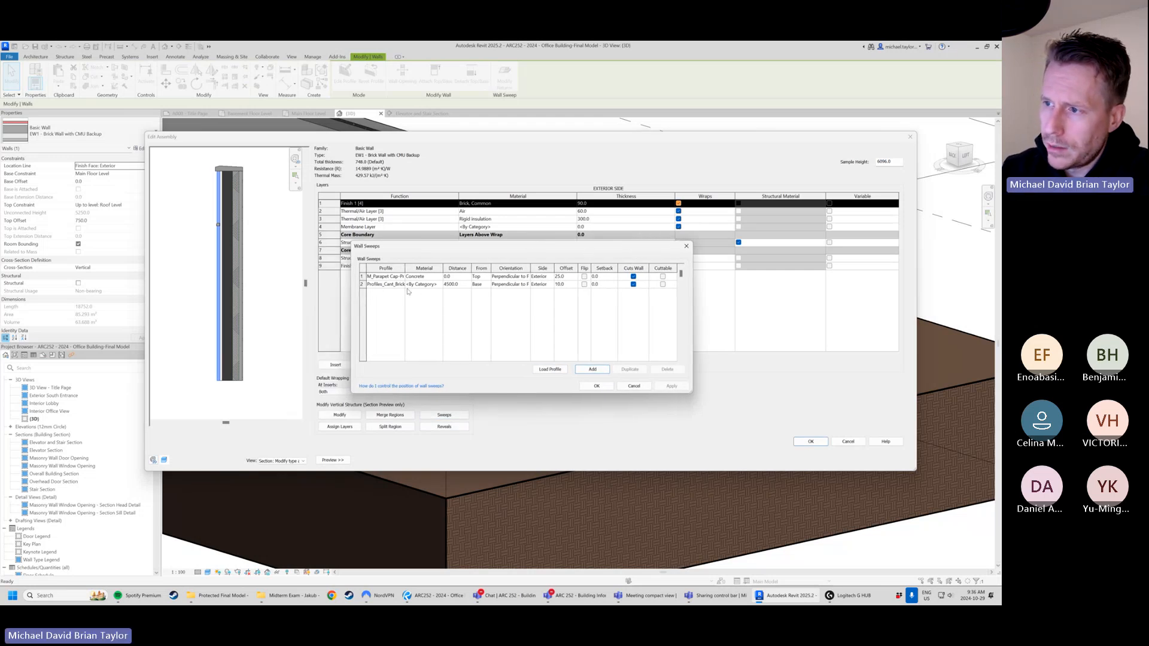
- Check the profiles available for the second sweep and load the Parapet Profile-Revised family into the project
left_click(383, 284)
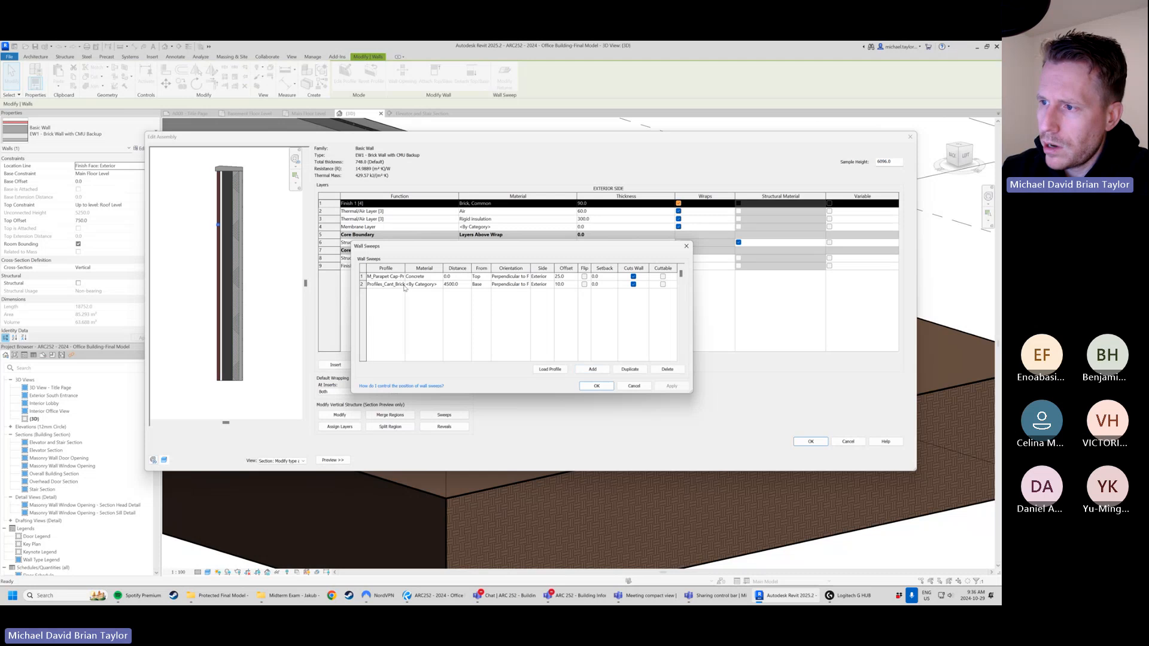
left_click(402, 285)
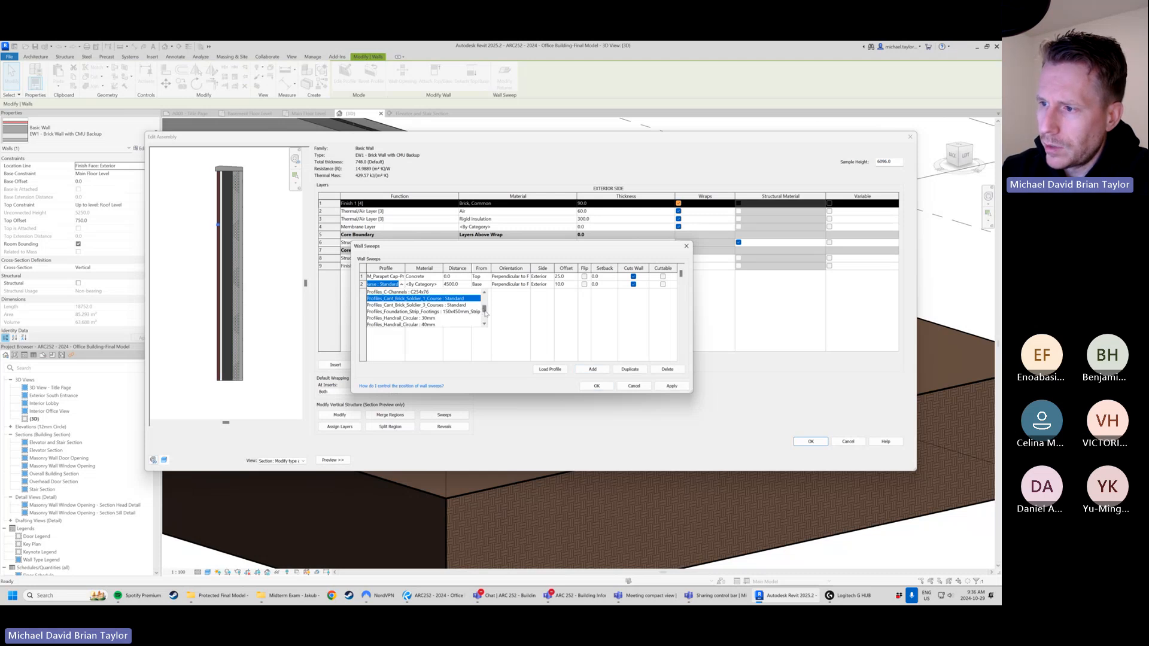
left_click_drag(485, 311, 486, 299)
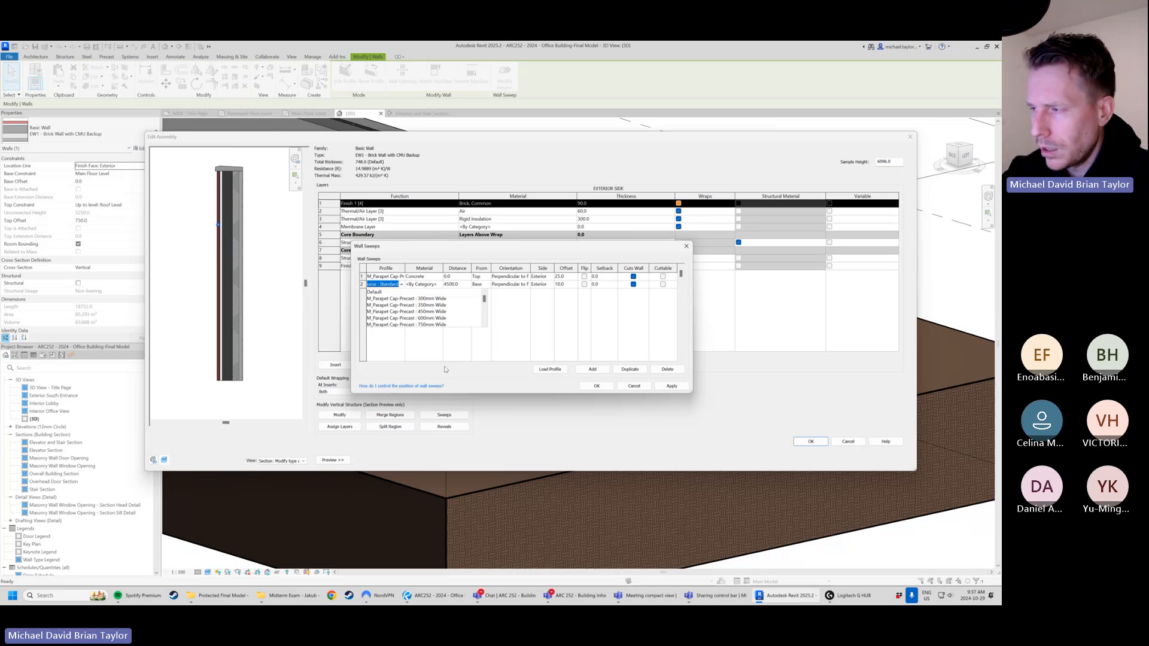
left_click(474, 374)
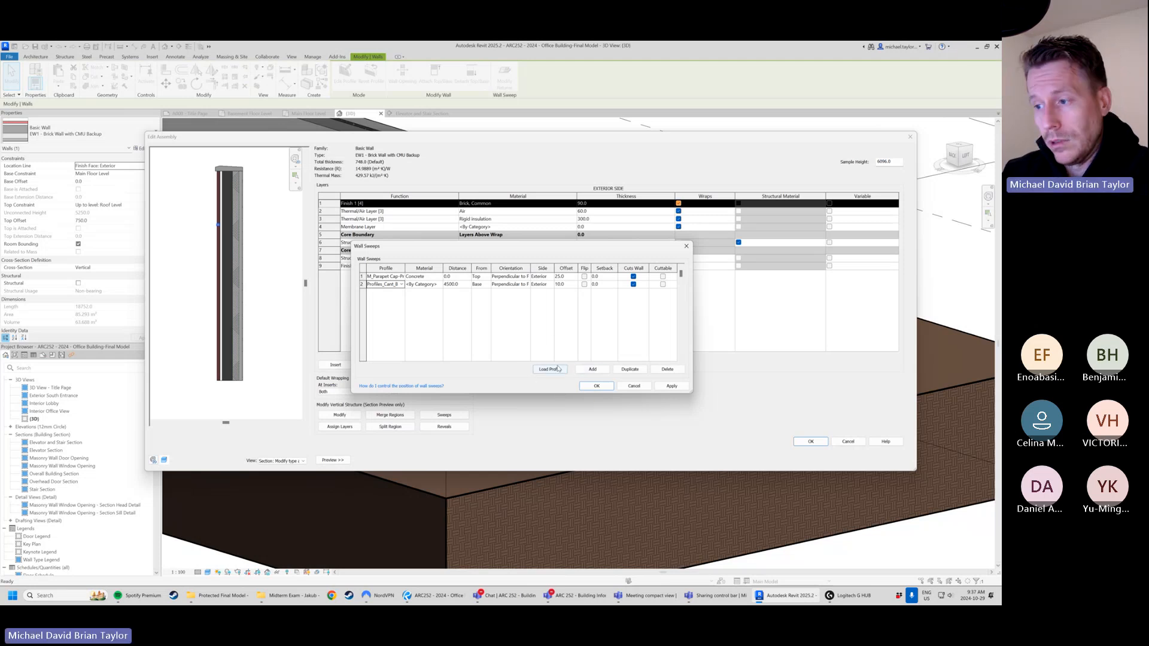
left_click(546, 371)
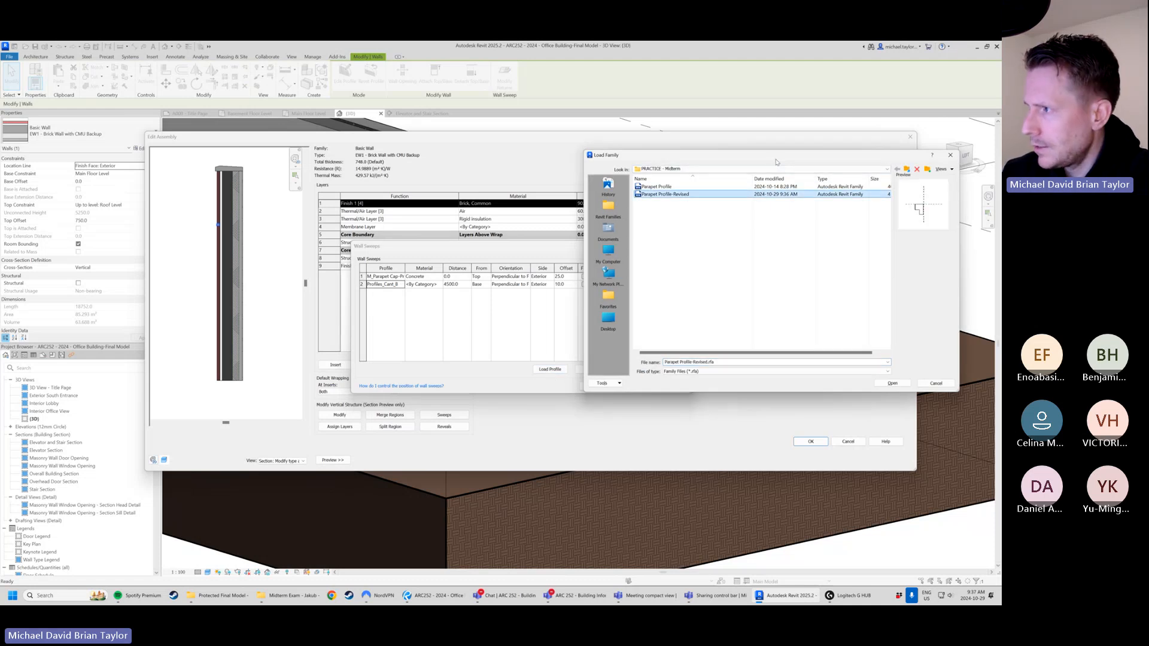
left_click_drag(777, 162, 750, 172)
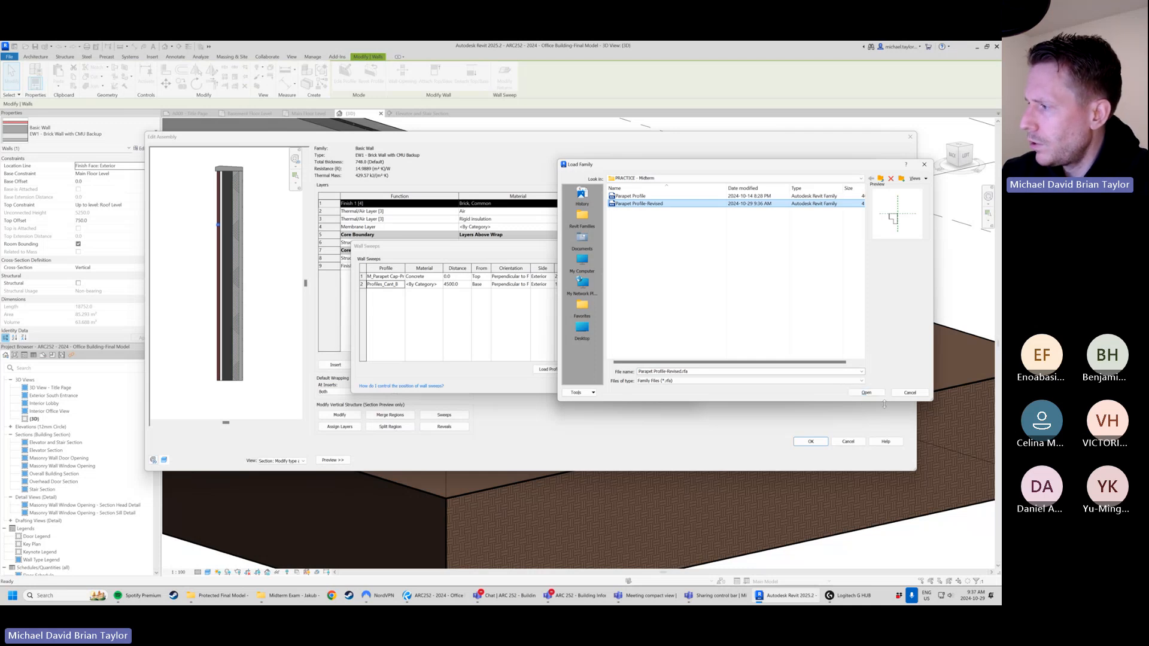
left_click(866, 393)
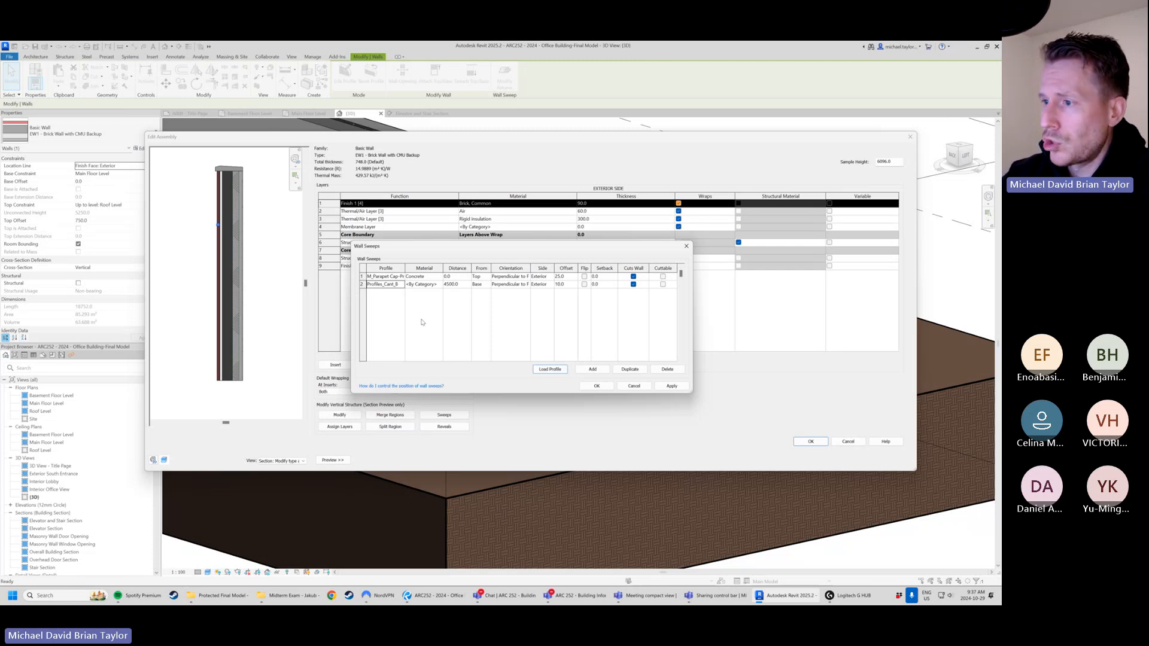
- Add a wall sweep that uses the profile Parapet Profile-Revised and apply it to the wall type
left_click(593, 371)
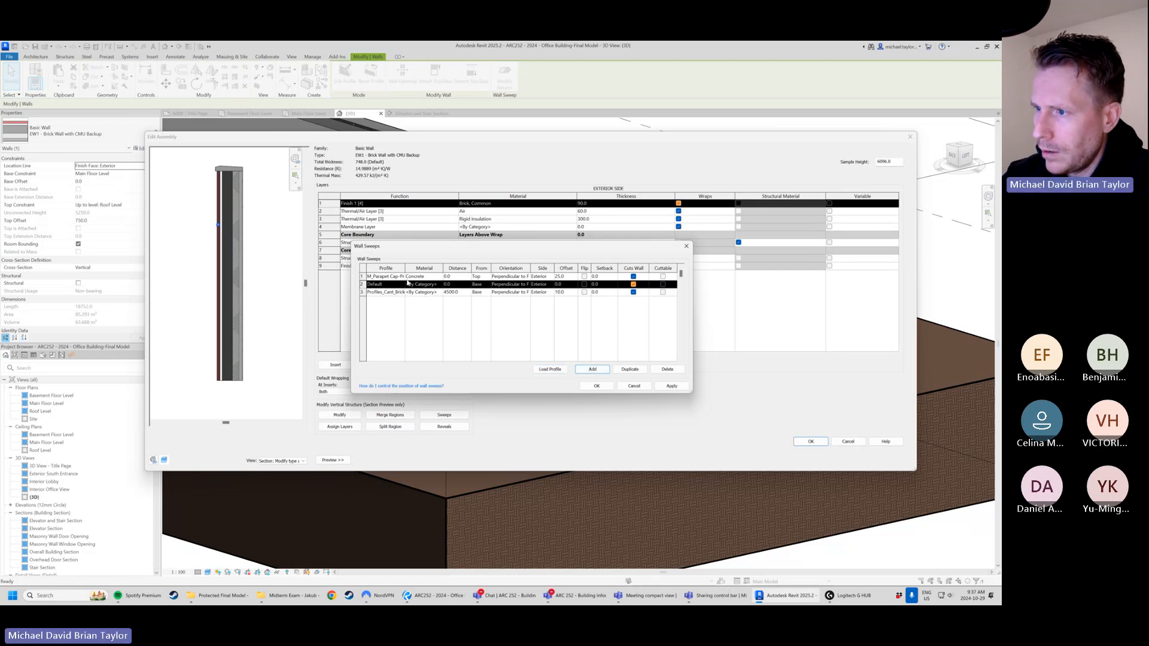
left_click(402, 284)
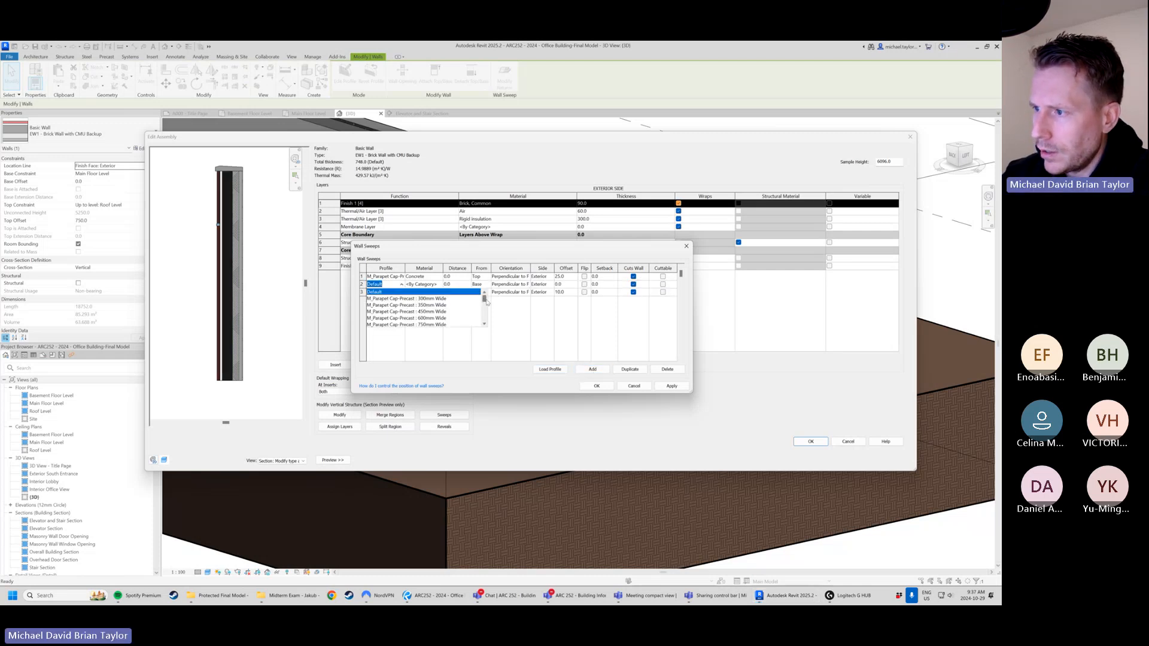
left_click_drag(485, 302, 486, 306)
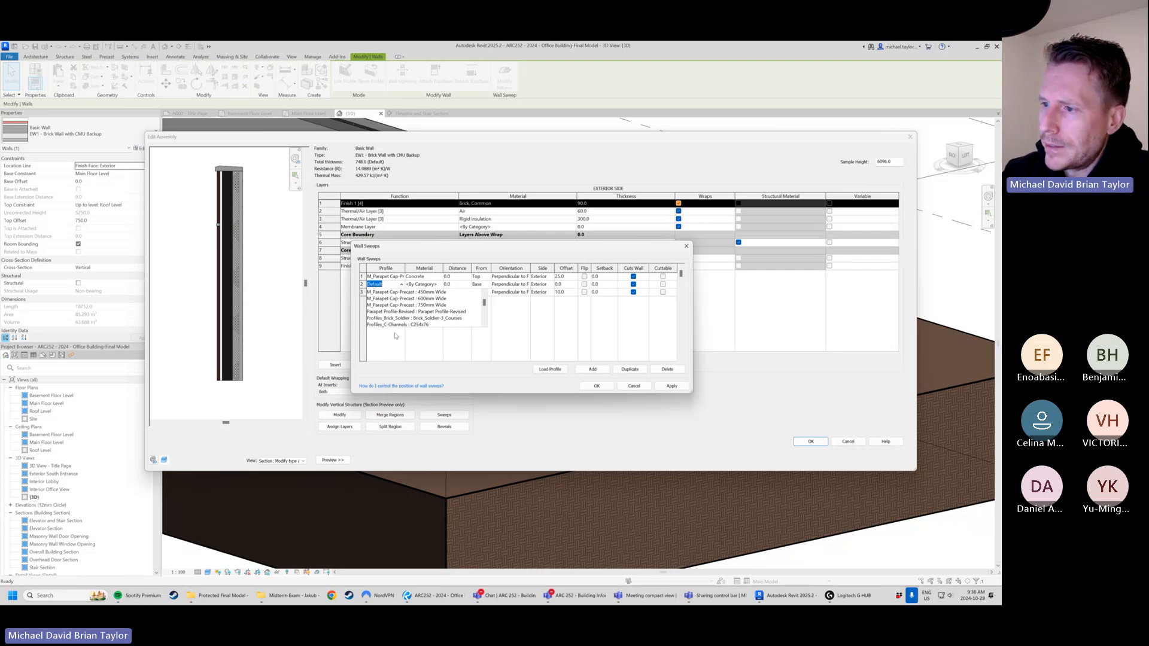
left_click(447, 312)
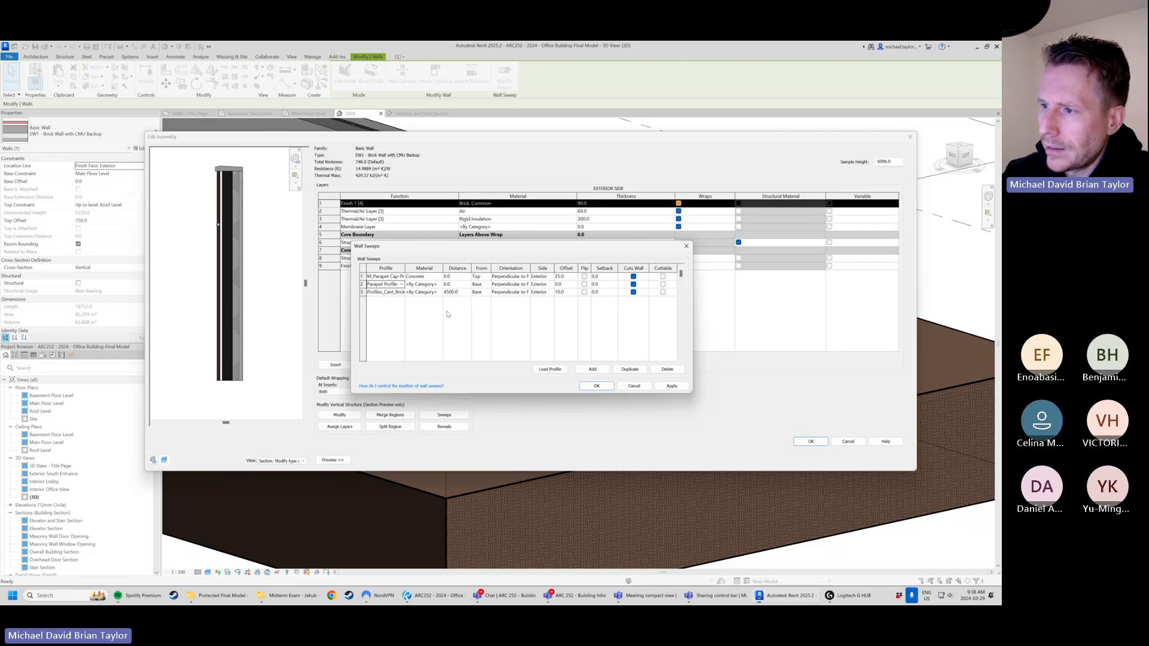
left_click(674, 386)
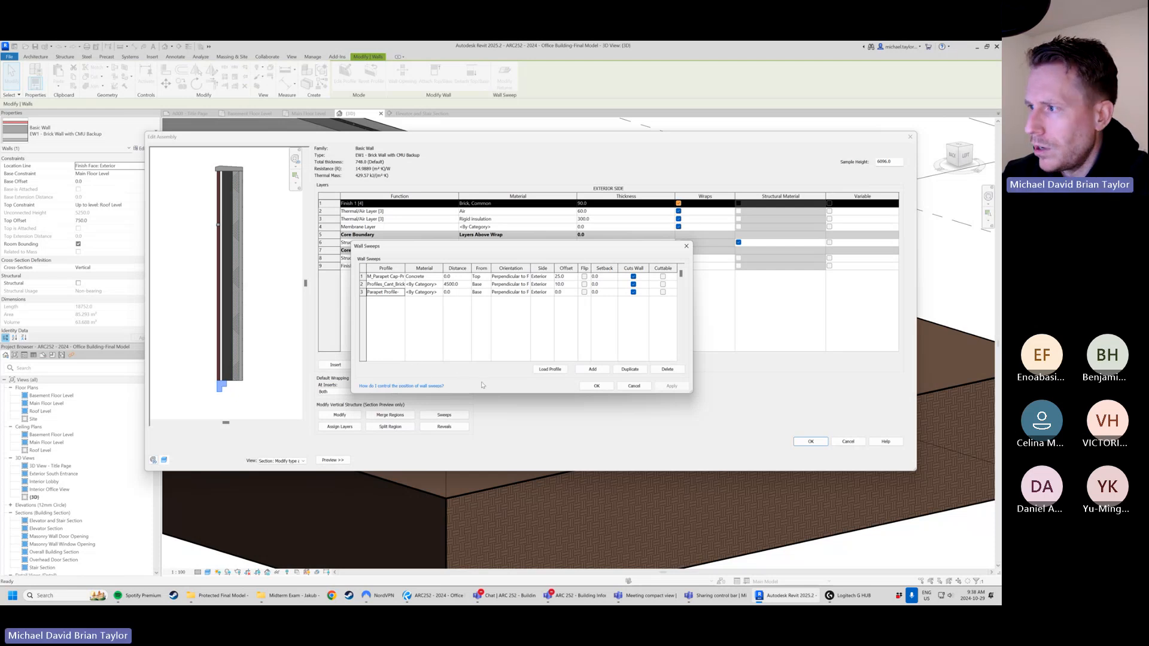
- Measure the Parapet Profile-Revised sweep from the top of the wall instead of the base and apply the change
left_click(486, 294)
left_click(480, 308)
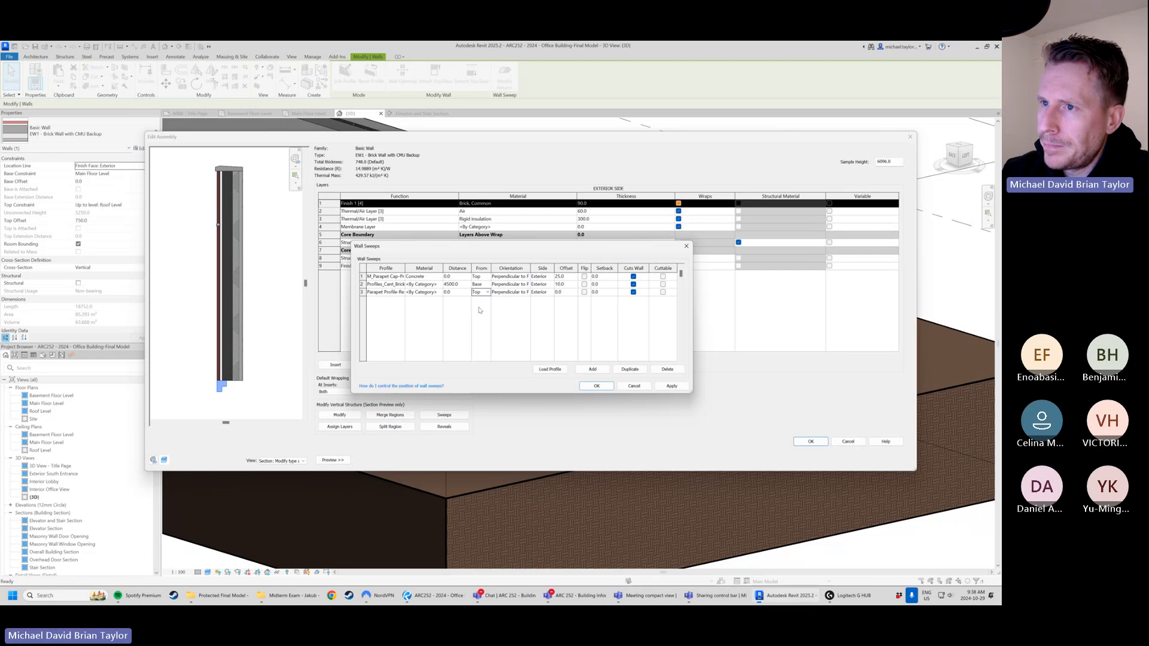
left_click(671, 386)
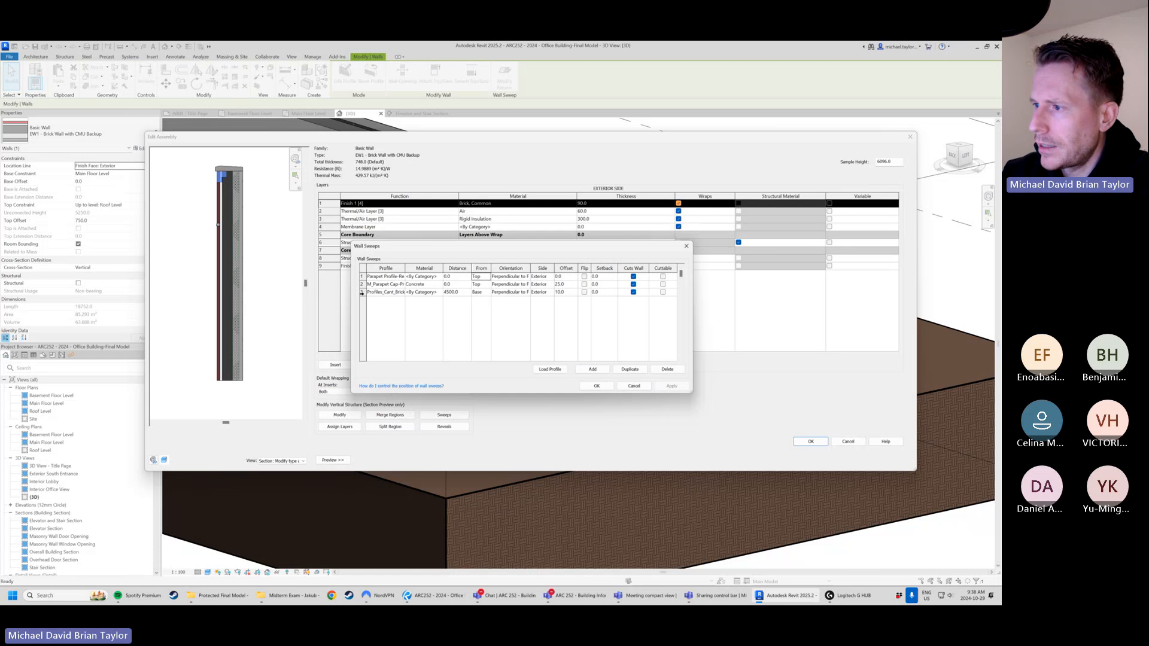
- Set the offset of the Parapet Profile-Revised sweep to 25
left_click(566, 277)
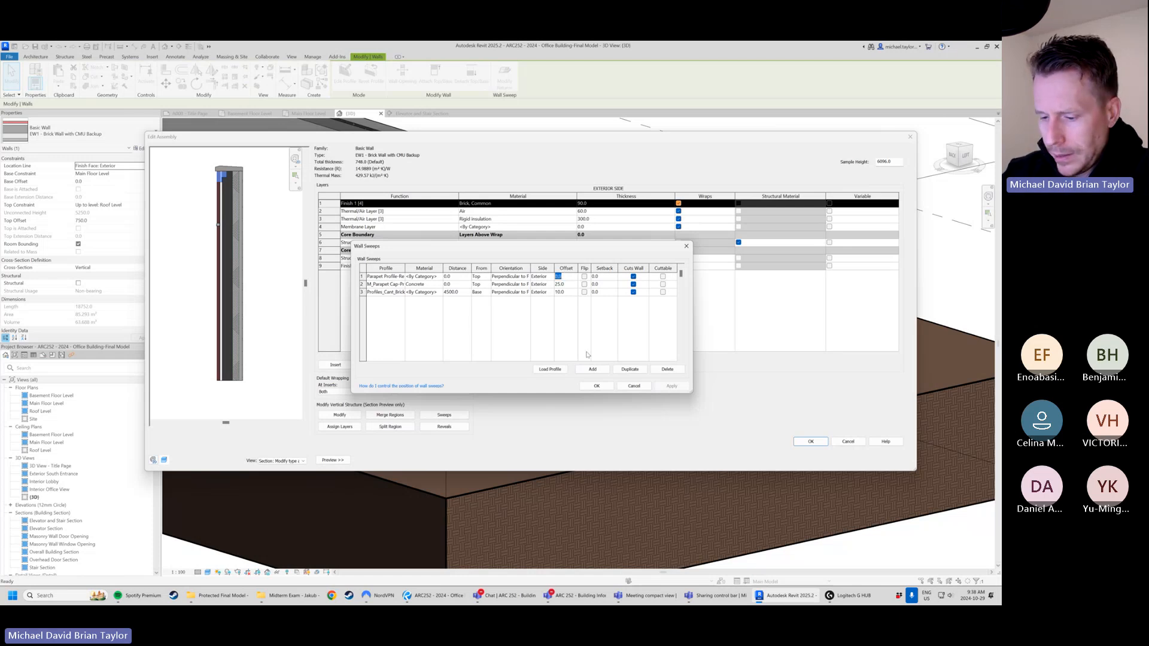
type("25")
key("Tab")
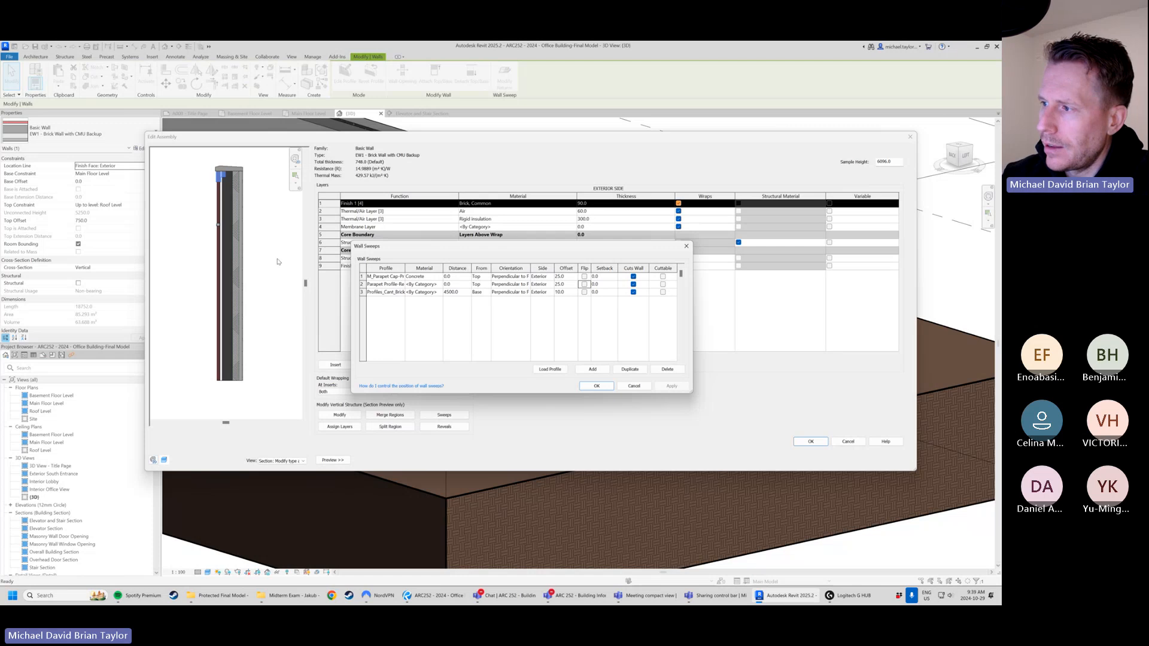
- Try to flip the M_Parapet Cap sweep and apply it to the wall type
left_click(584, 277)
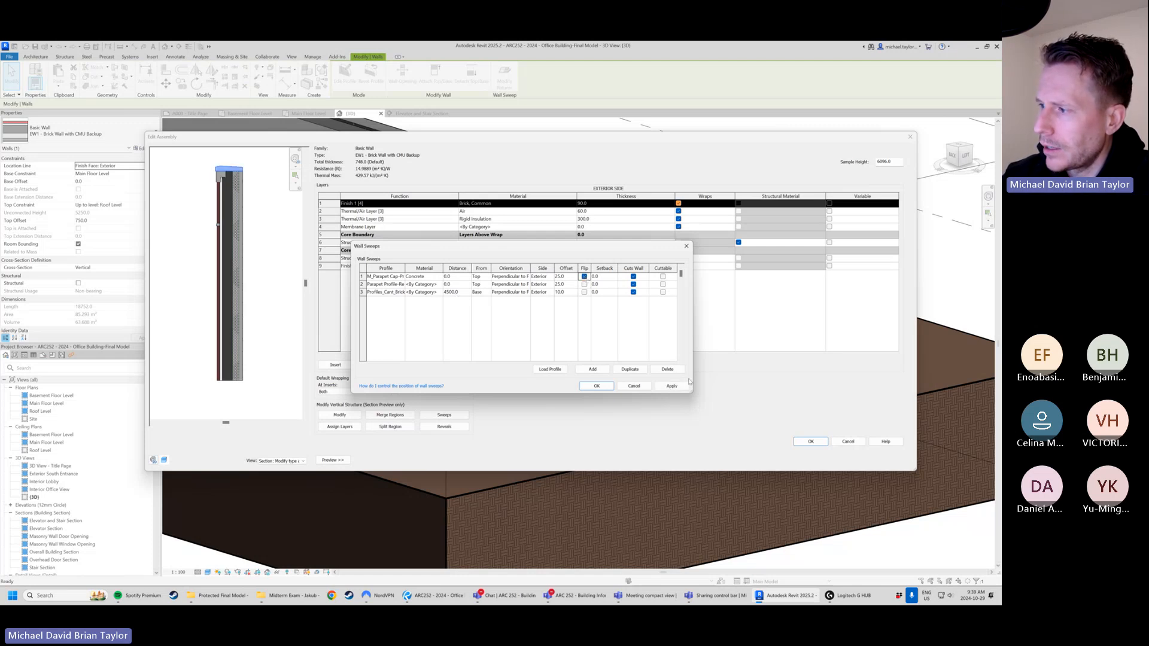
left_click(672, 386)
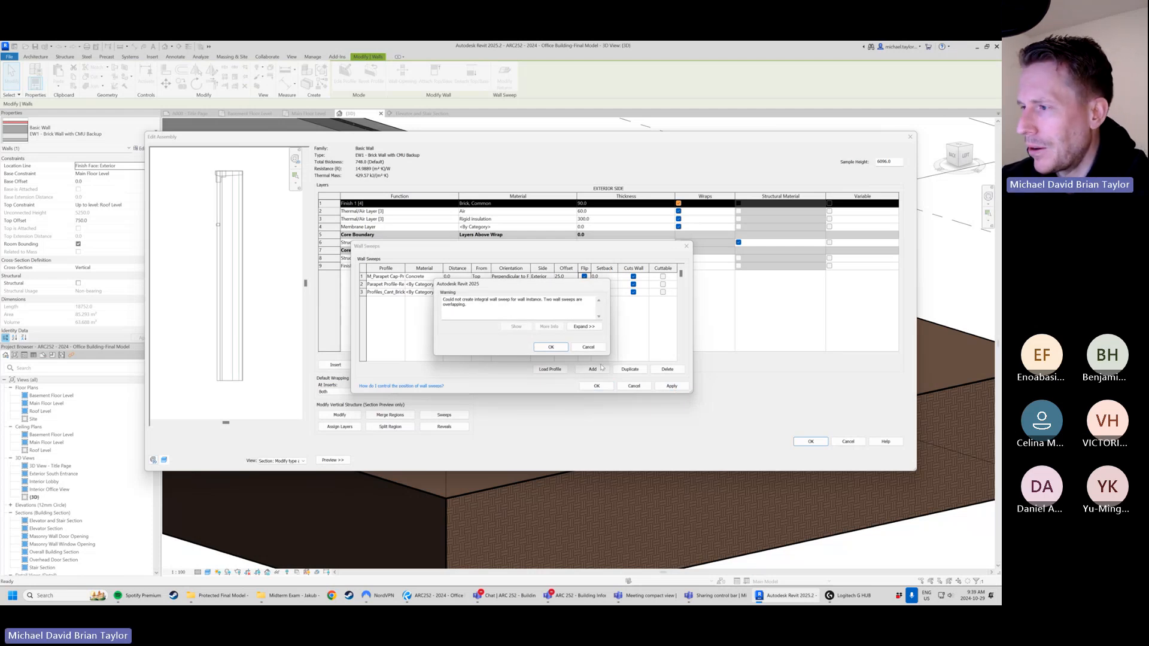
left_click(587, 347)
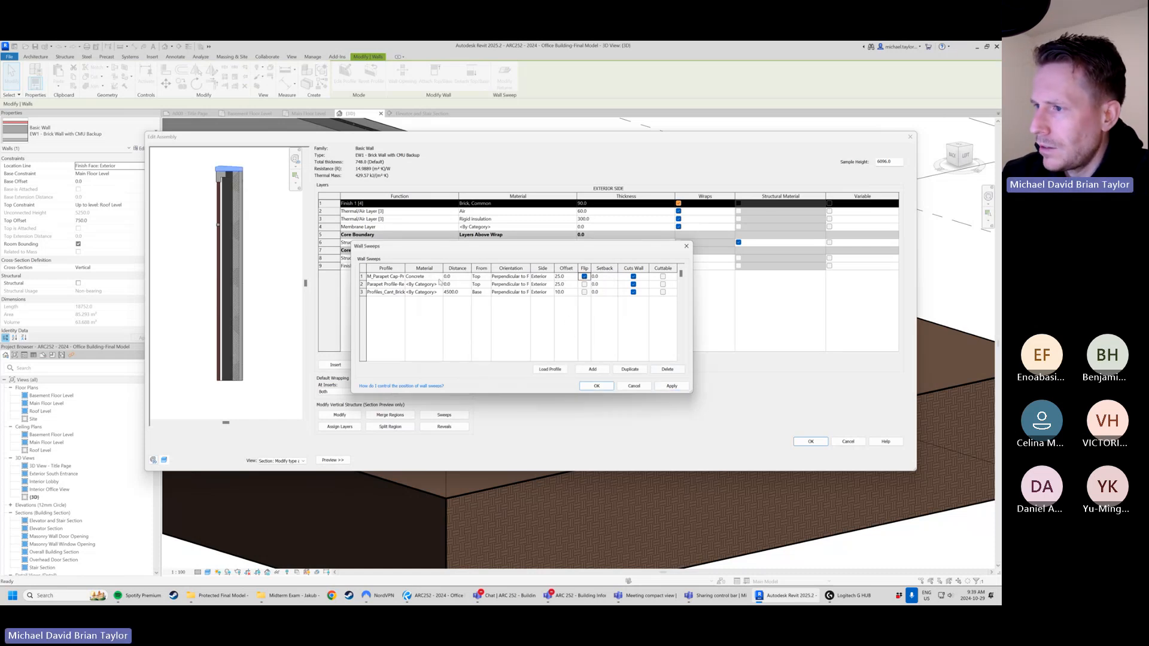
- Delete the M_Parapet Cap sweep from the wall sweeps
left_click(384, 276)
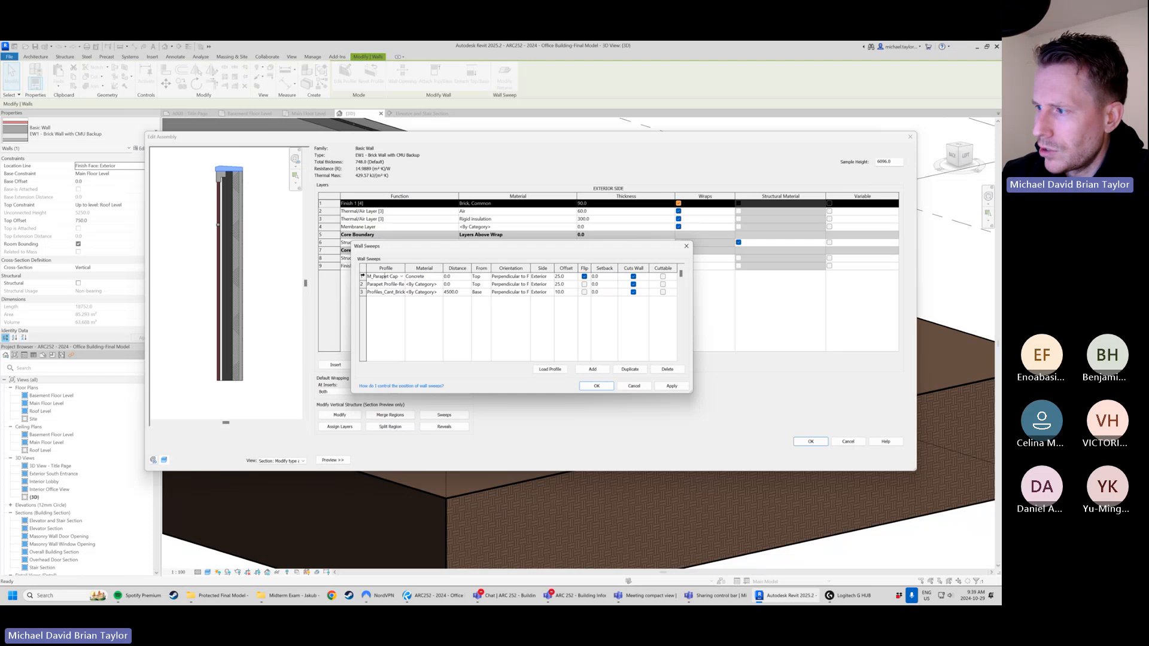
left_click(362, 277)
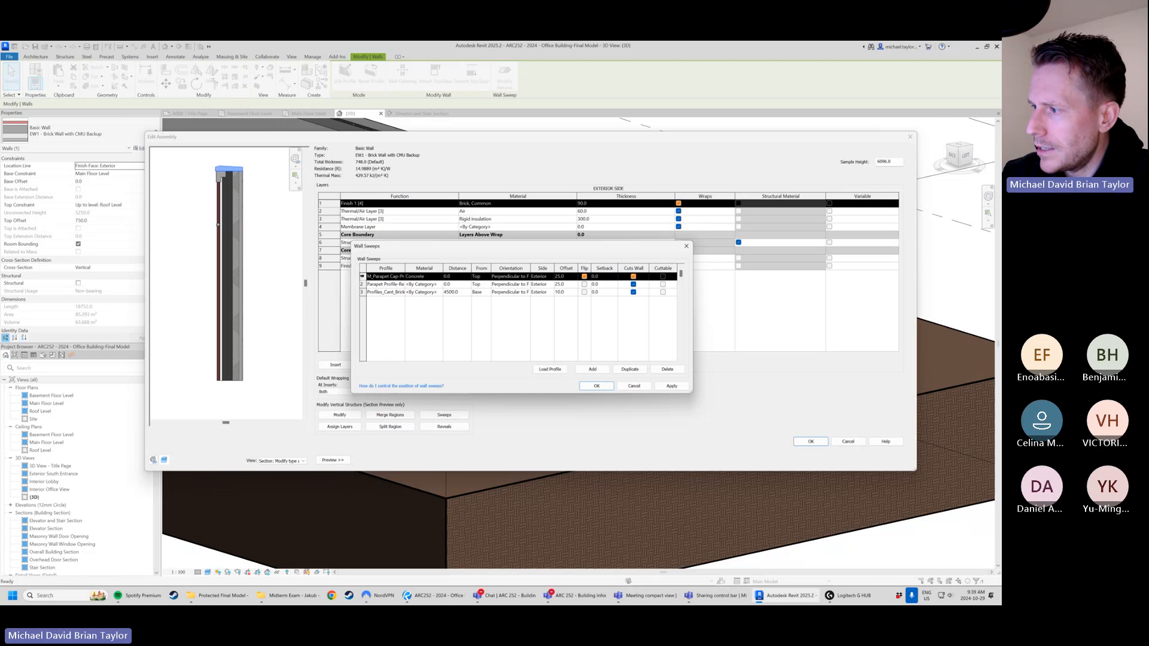
left_click(377, 284)
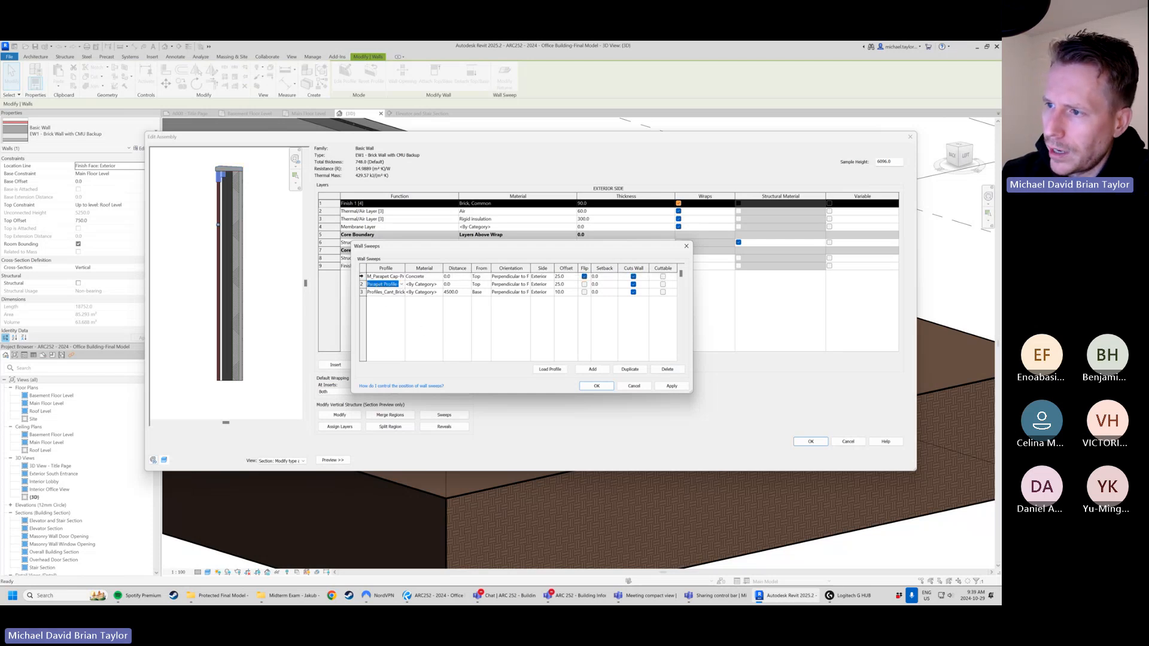
left_click(359, 277)
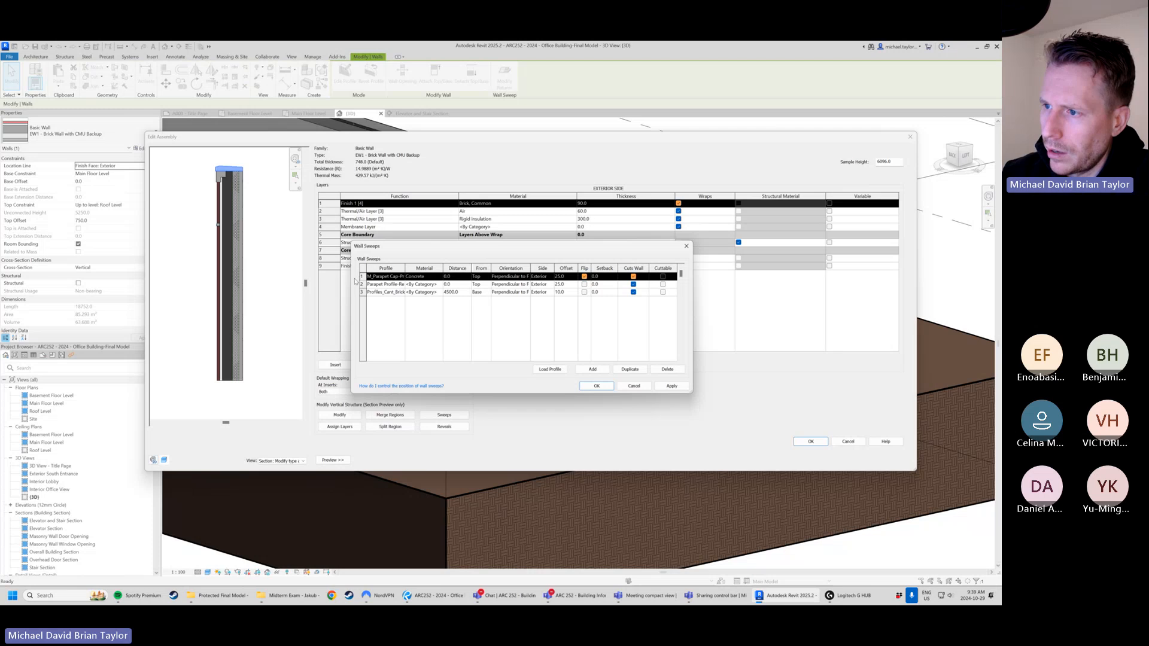
left_click(667, 369)
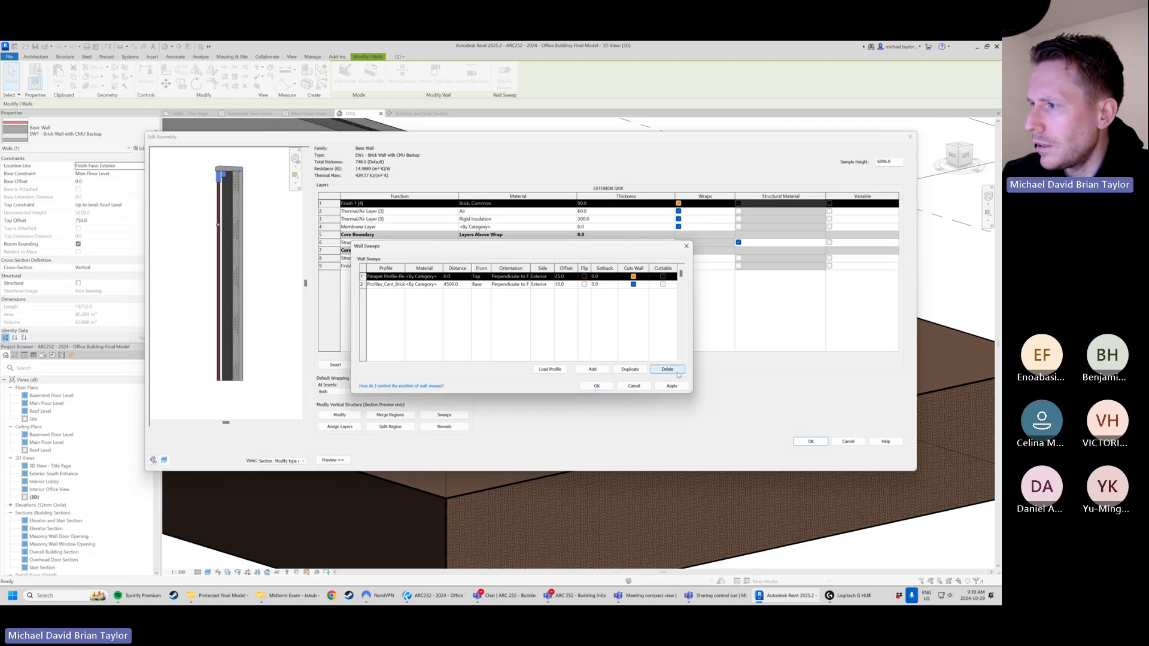
- Flip the Parapet Profile-Revised sweep and set its orientation to parallel to ground, applying each change
left_click(585, 276)
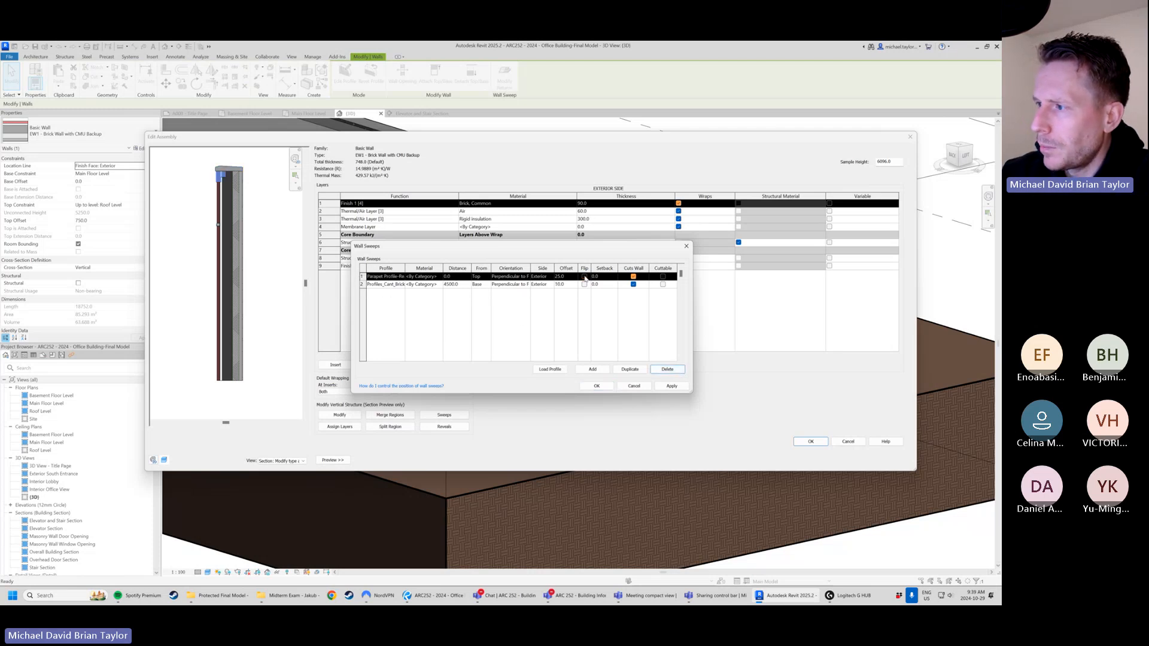
left_click(671, 386)
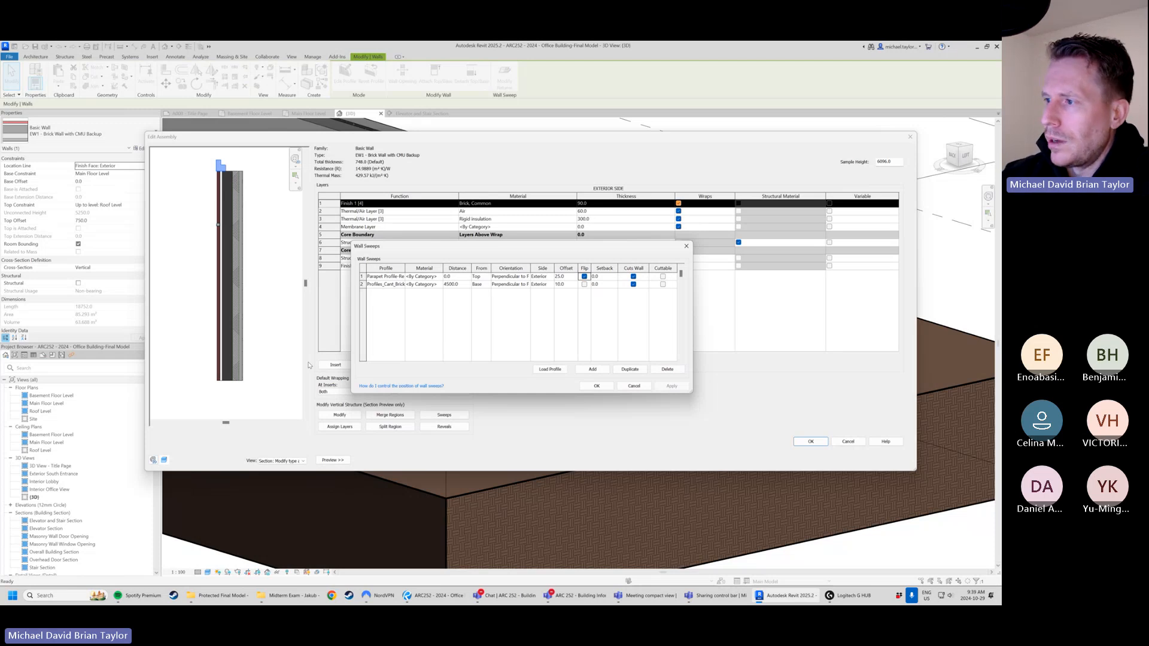
left_click(508, 277)
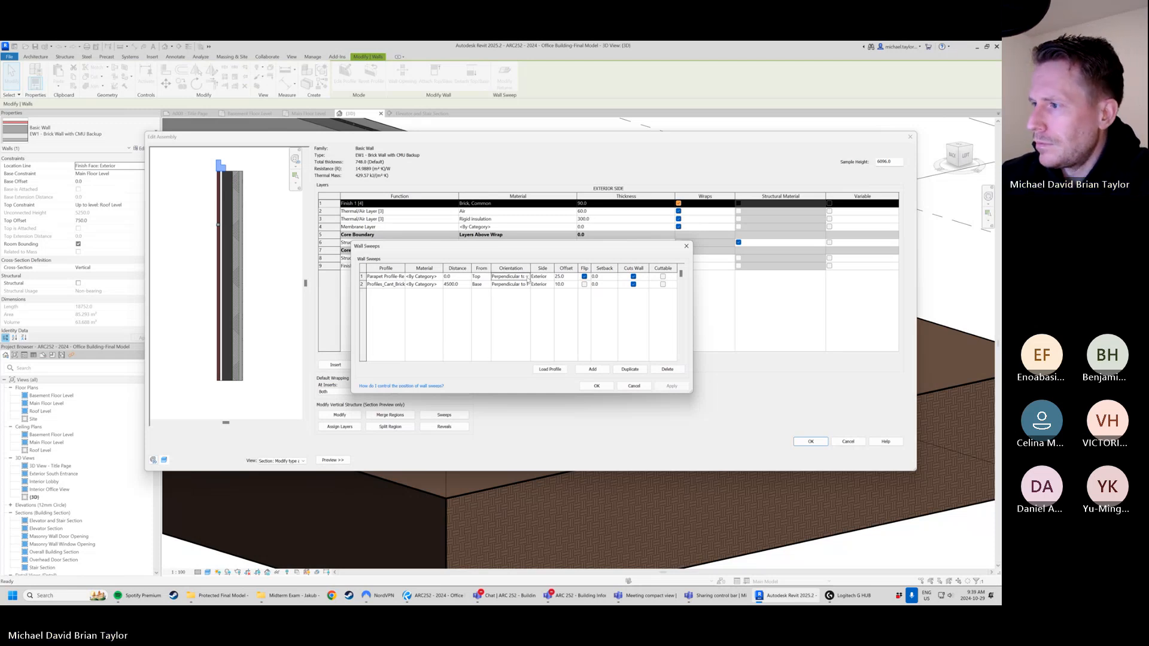
left_click(527, 277)
left_click(527, 285)
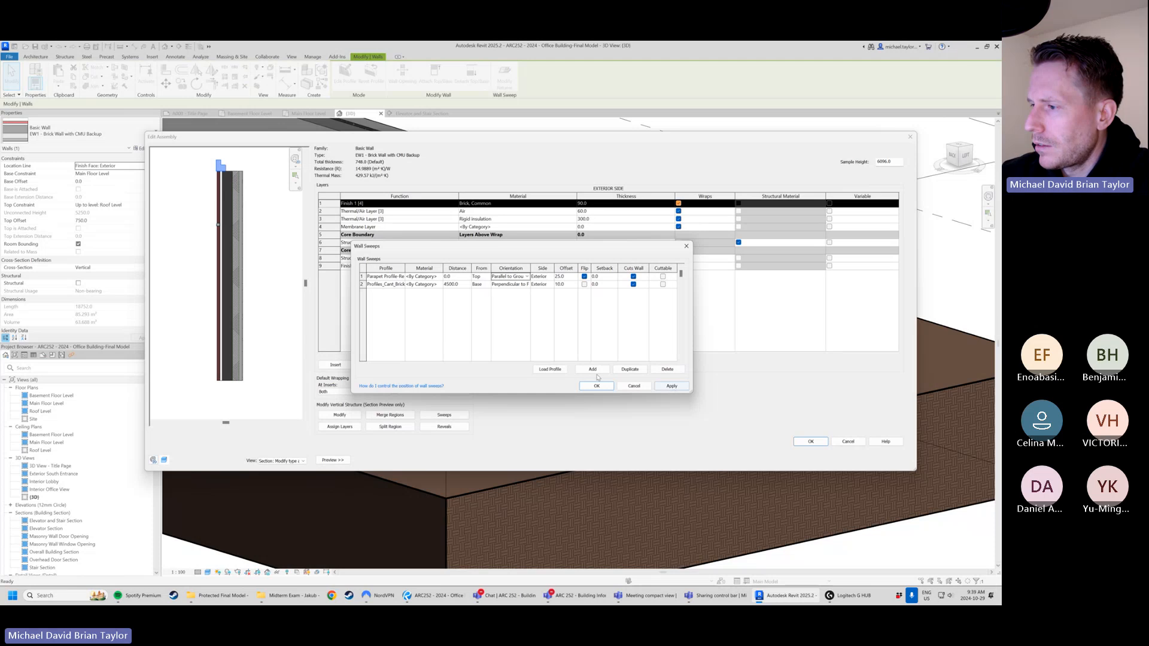
left_click(671, 386)
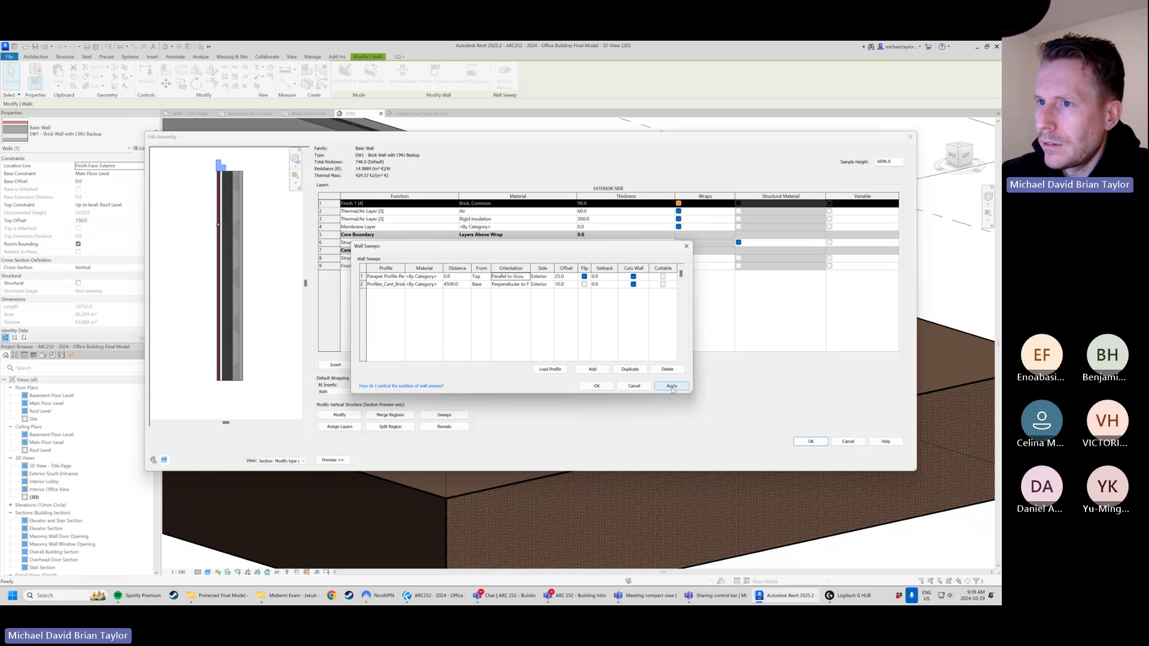
- Restore the parapet sweep's perpendicular orientation, turn its flip off and apply
left_click(516, 276)
left_click(528, 276)
left_click(520, 292)
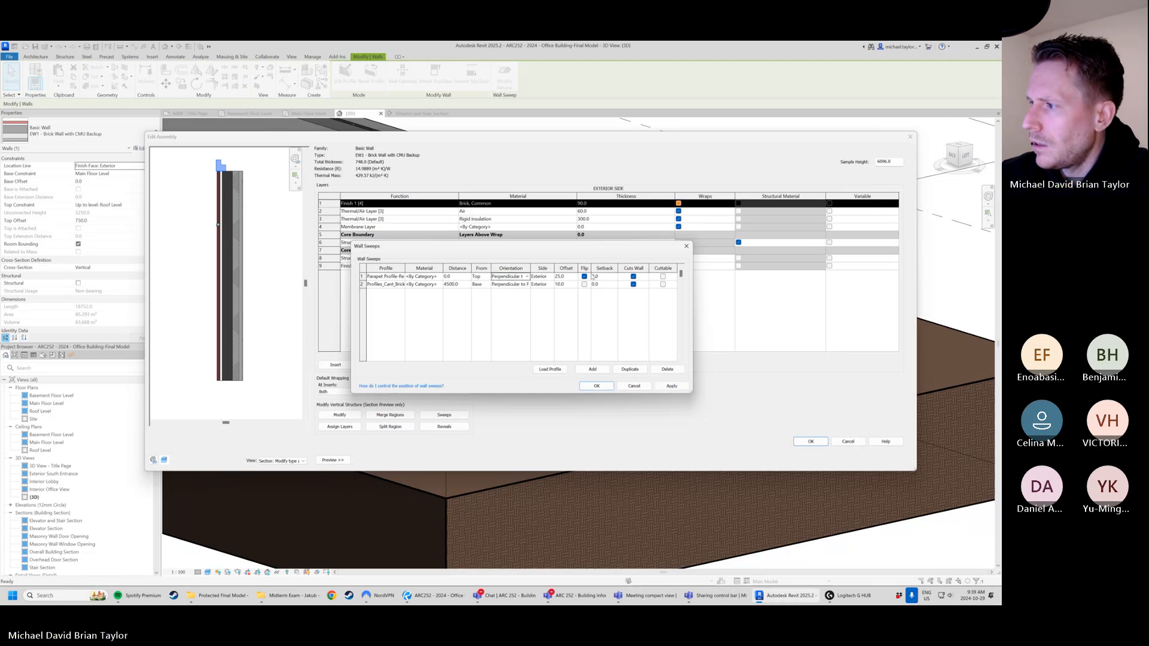
left_click(584, 277)
left_click(672, 386)
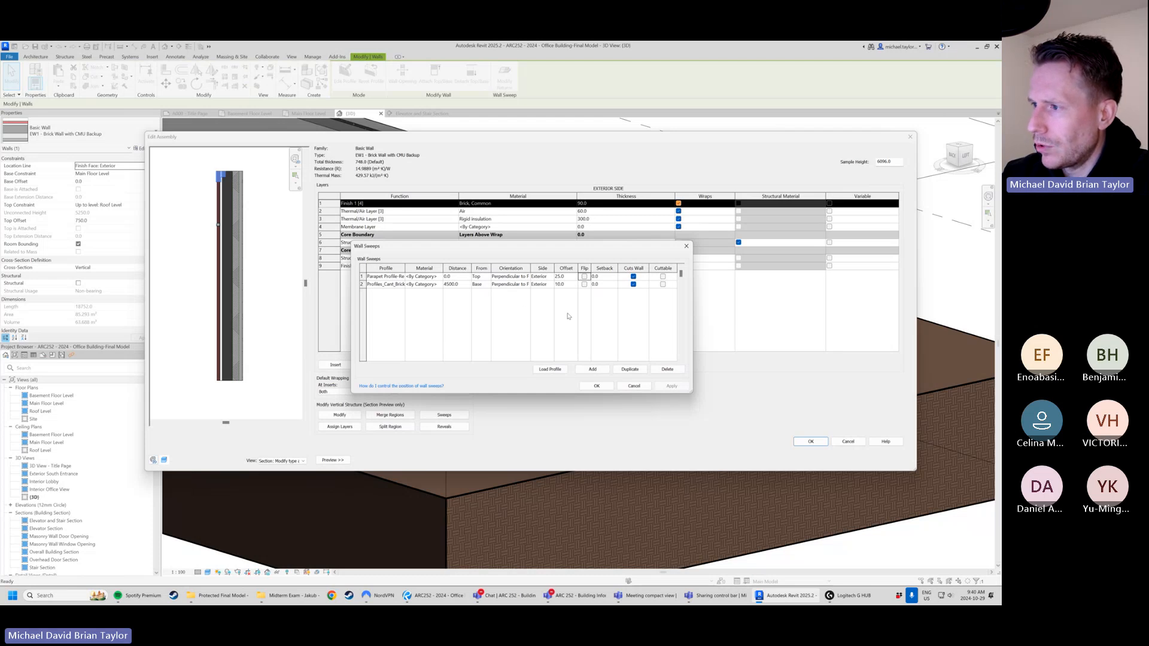
- Place the Parapet Profile-Revised sweep on the interior side of the wall and apply
left_click(542, 276)
left_click(545, 292)
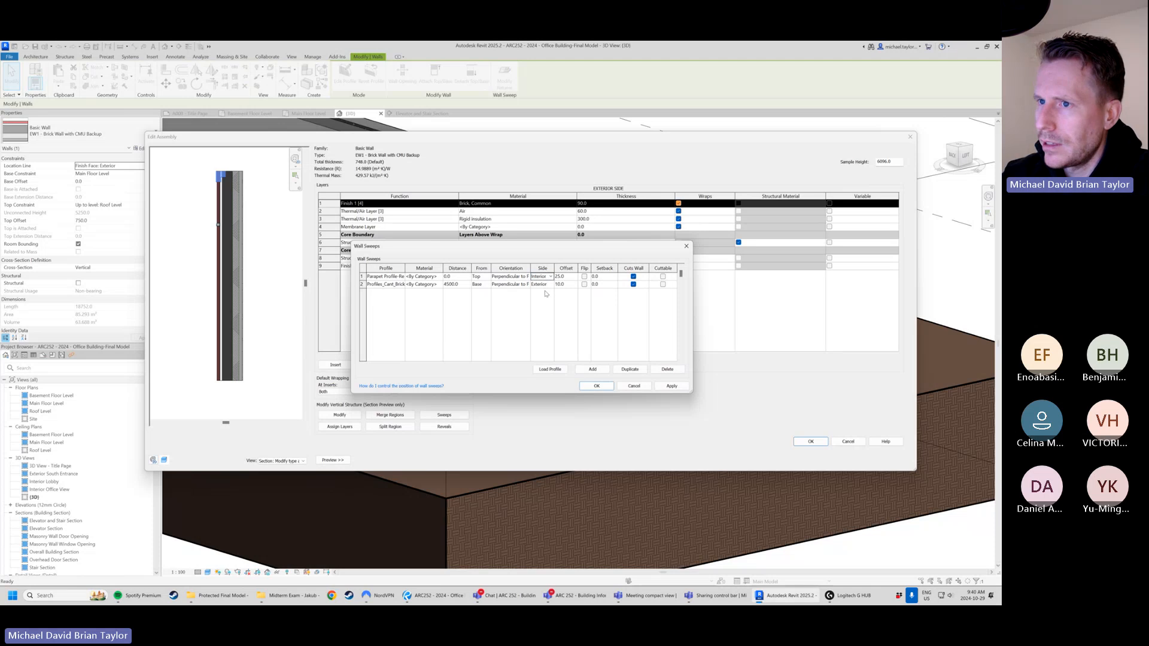
left_click(668, 387)
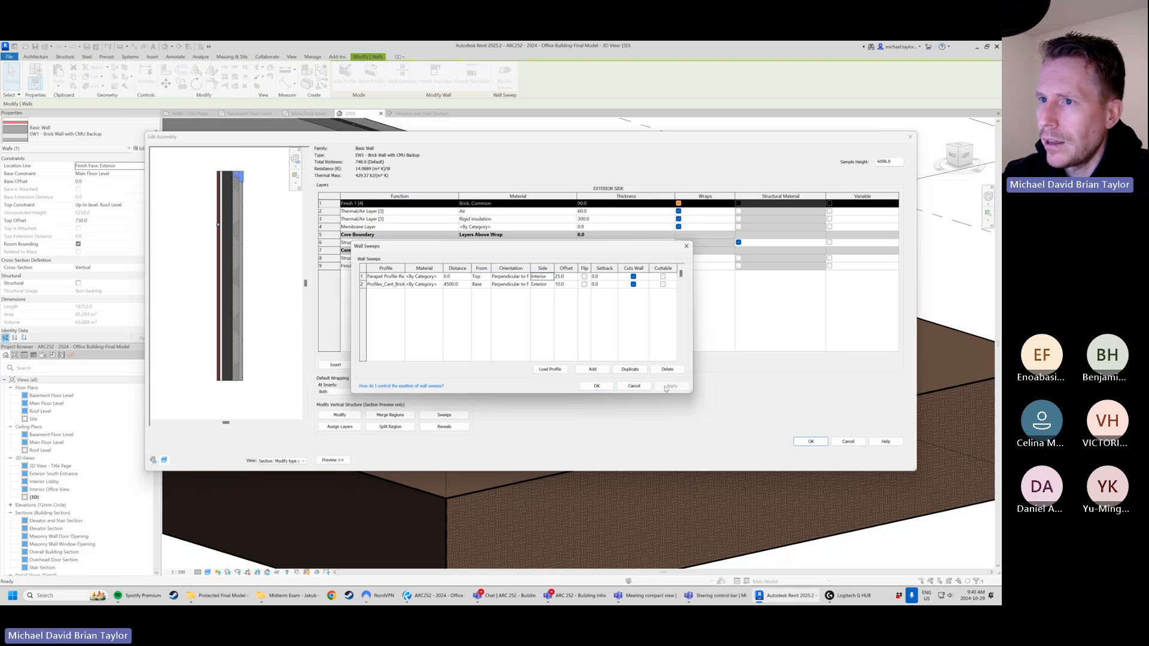
- Try offsets of 748 and -748 for the interior parapet sweep, applying each one
left_click(560, 276)
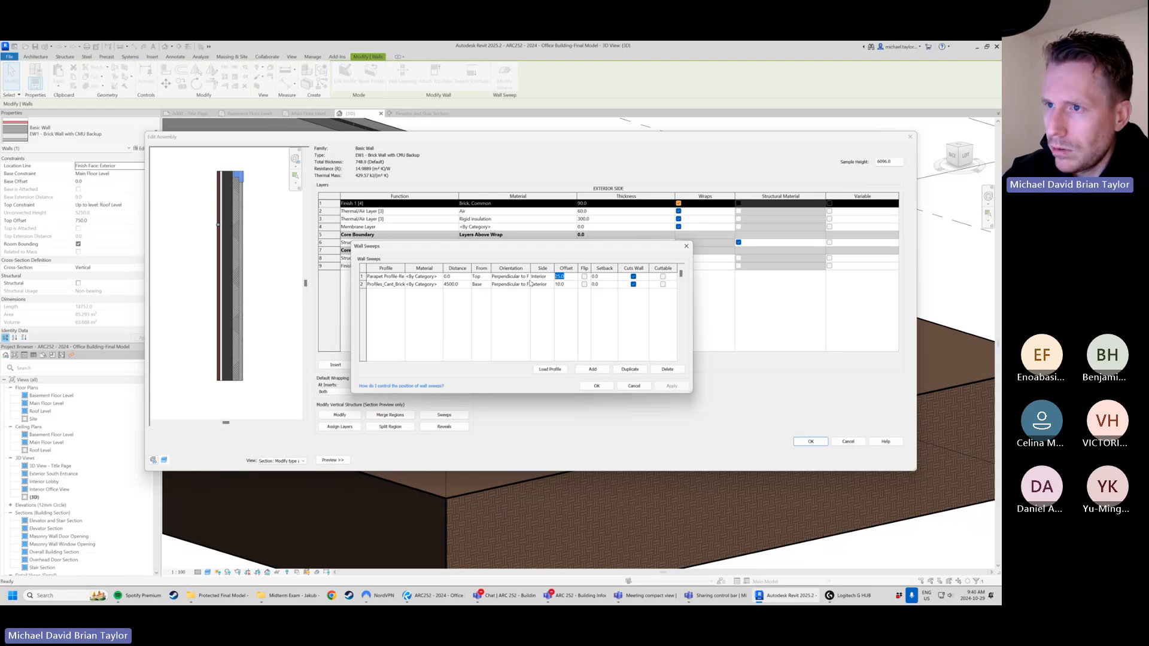
type("749")
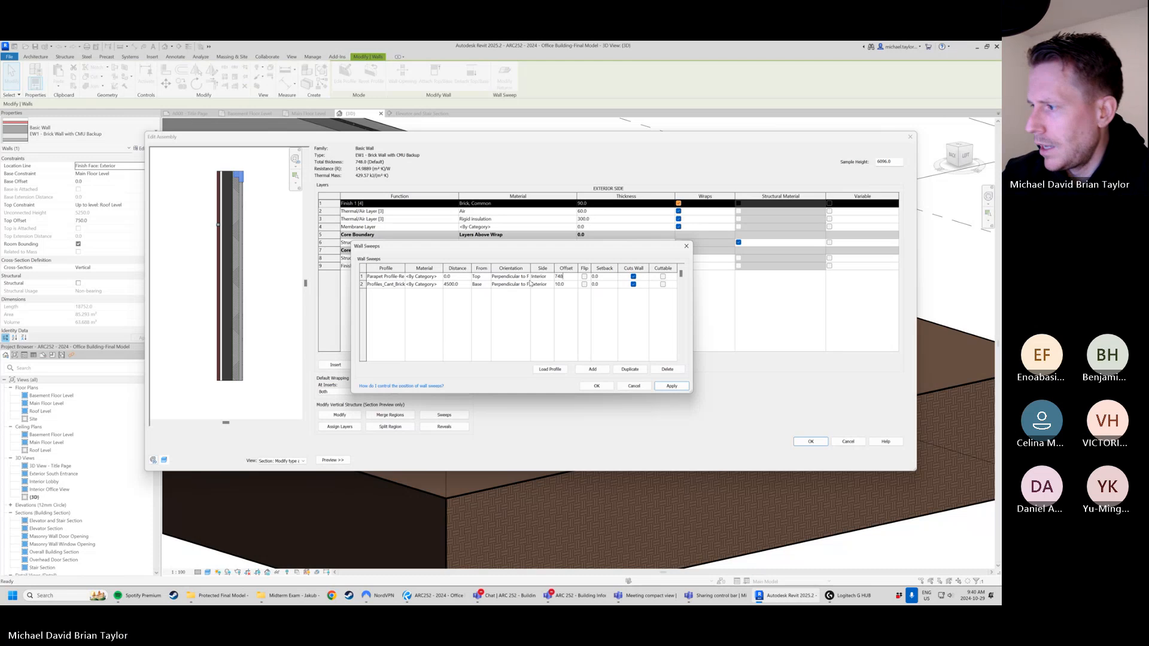
left_click(674, 387)
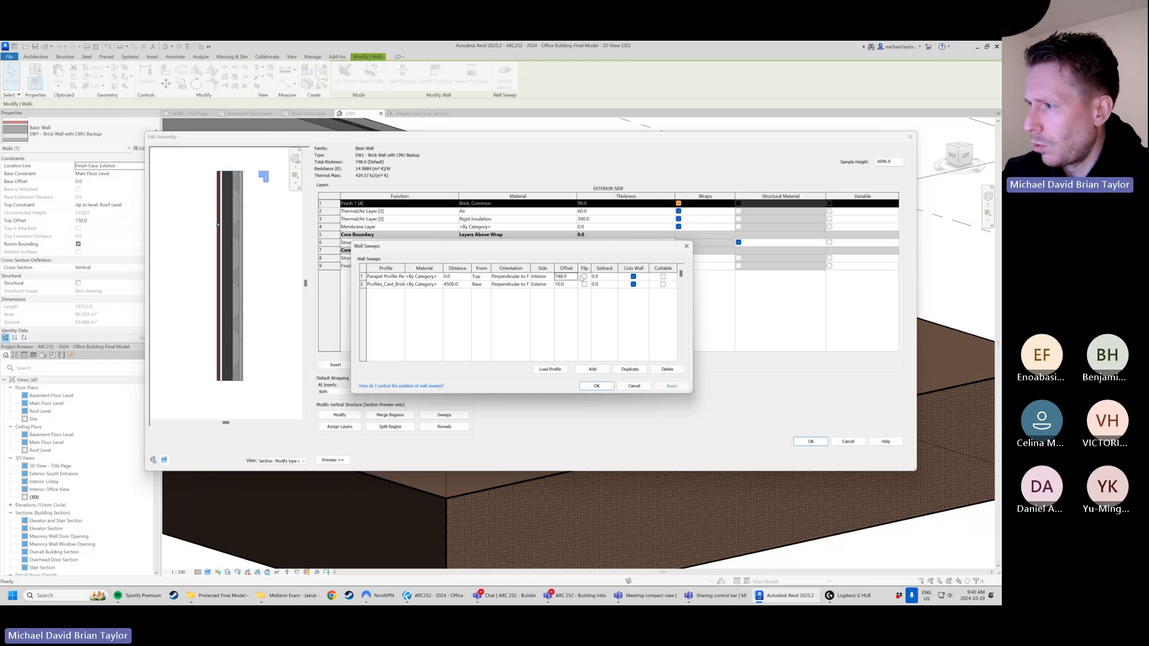
left_click(557, 276)
type("-")
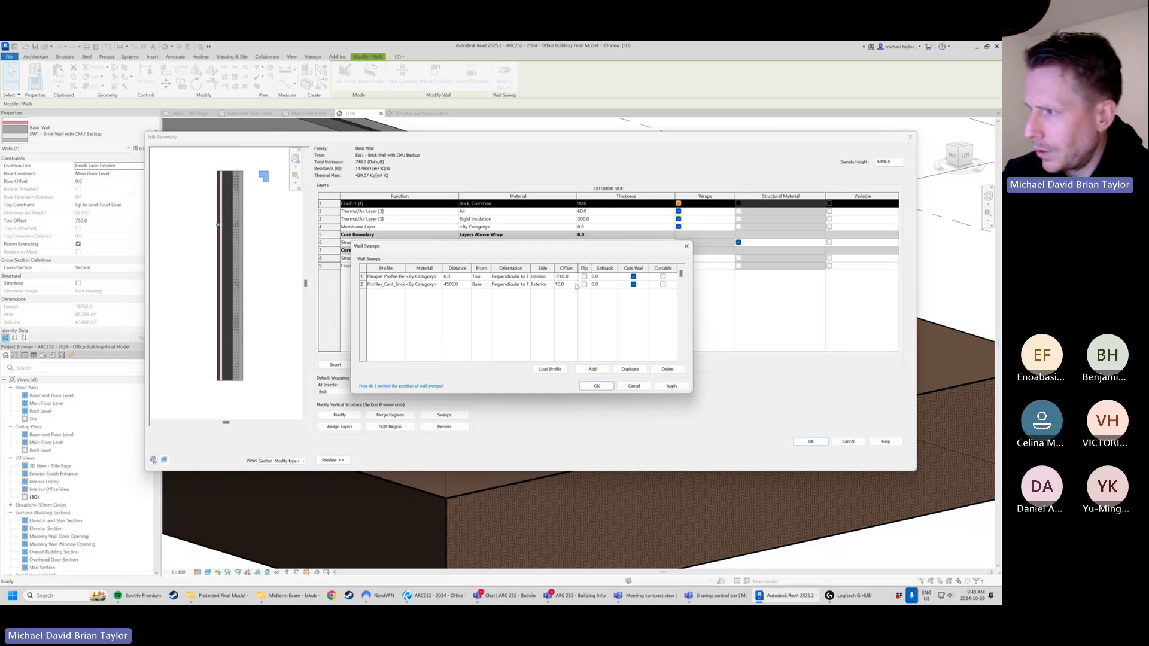
left_click(672, 386)
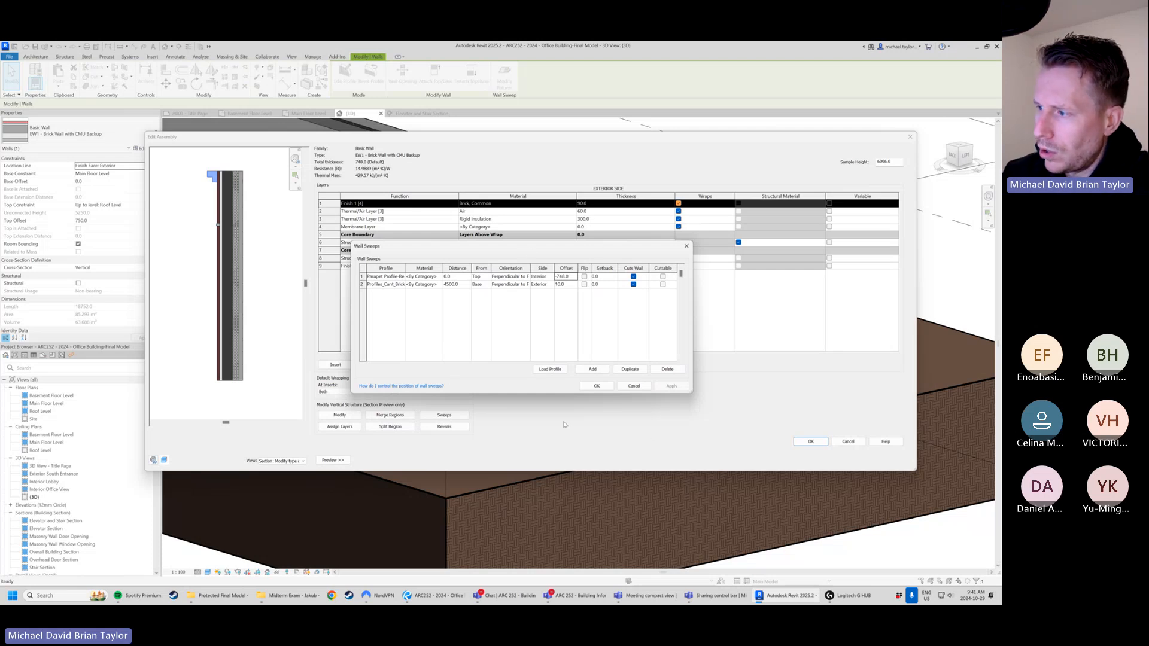
- Set the interior parapet sweep's offset to 0 and apply it
left_click_drag(570, 276, 532, 278)
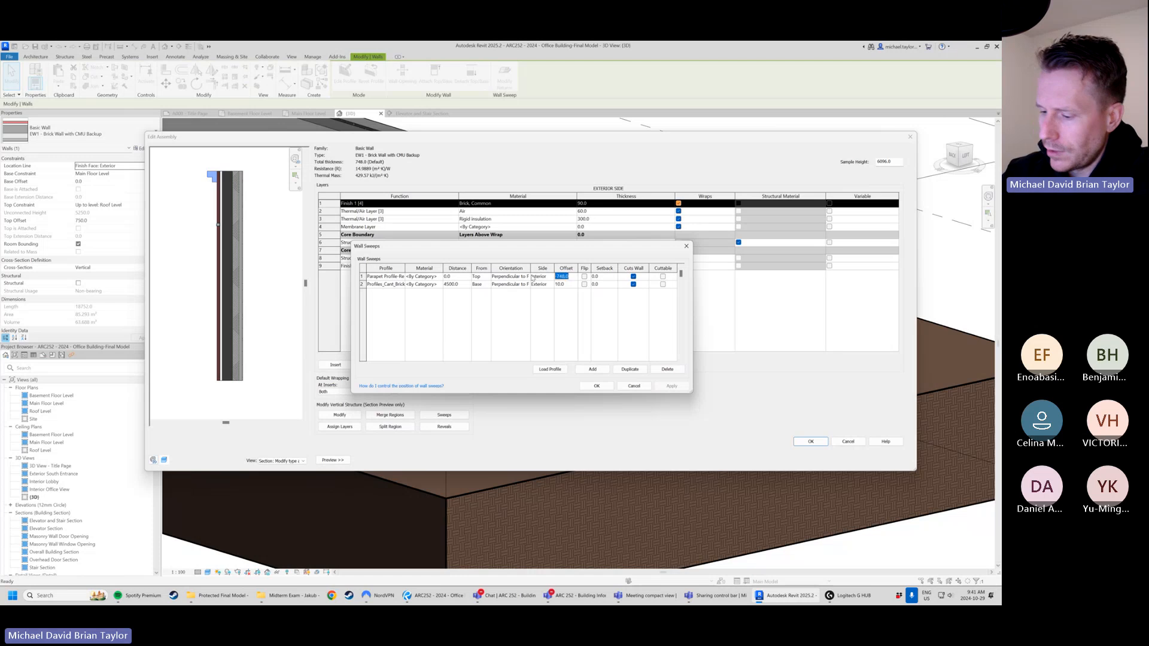
type("0")
key("Tab")
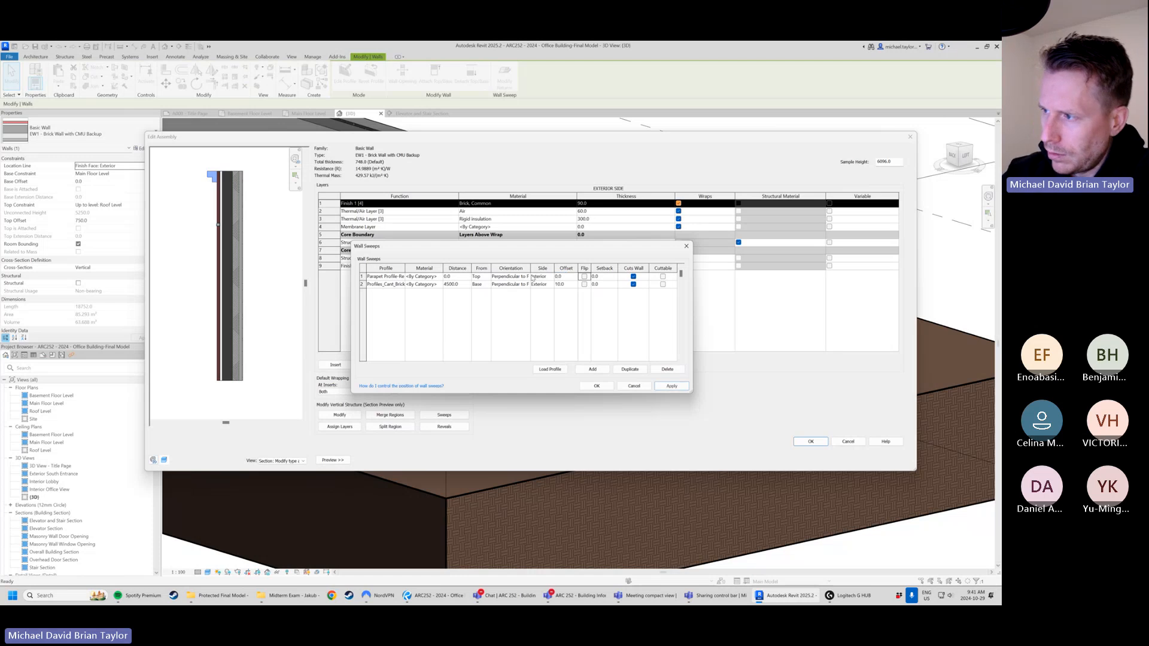
left_click(673, 386)
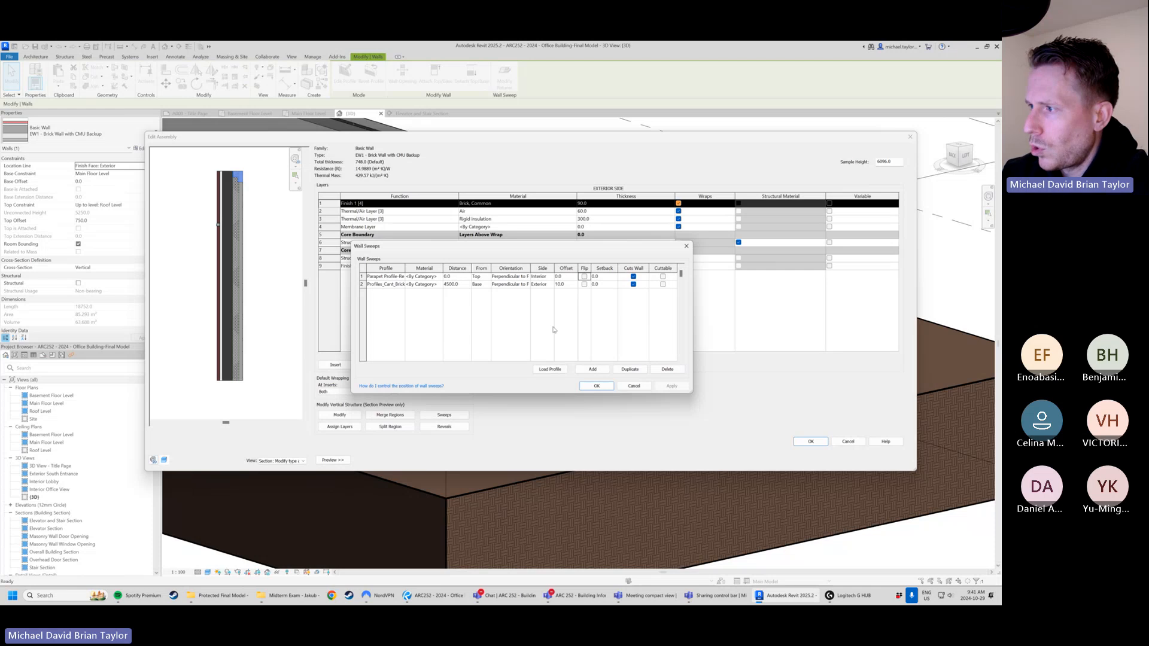
- Accept the wall sweeps, but discard the assembly edits and leave the wall type properties without saving changes
left_click(601, 387)
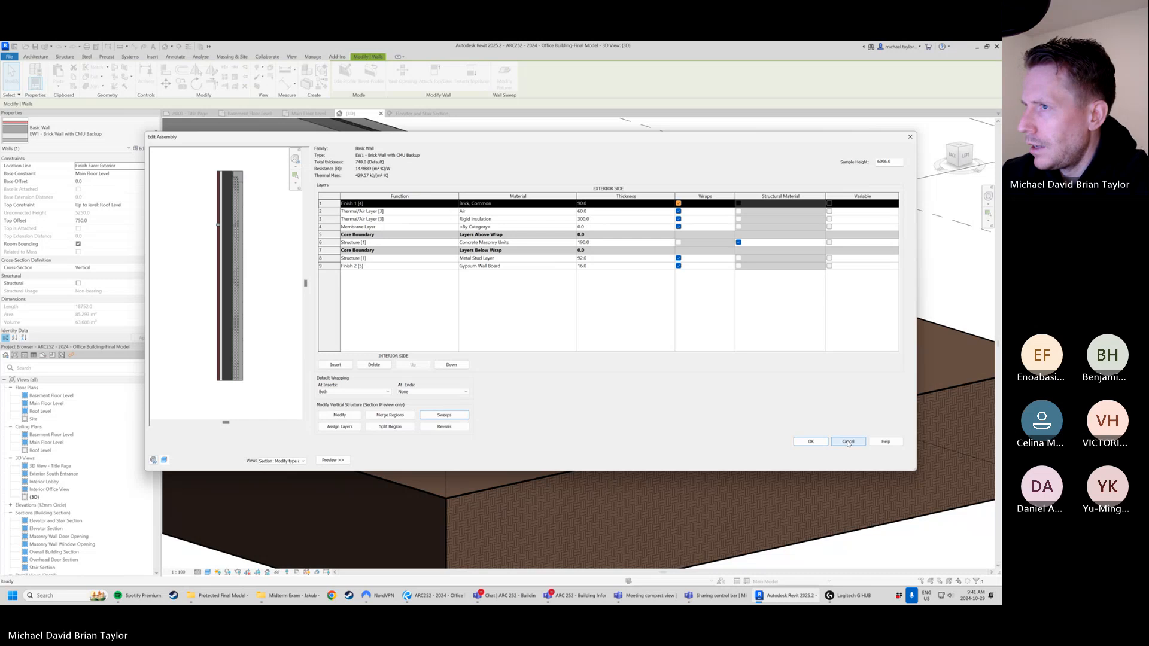
left_click(848, 442)
left_click(857, 460)
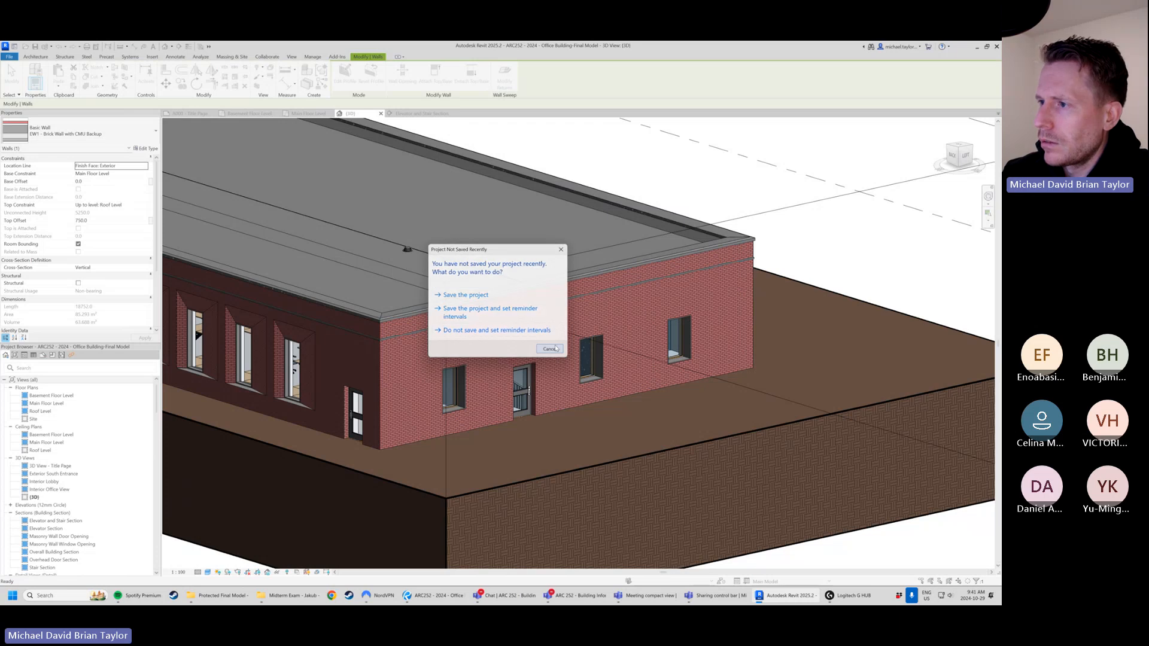
- Dismiss the save reminder and open the Parapet Profile-Revised family from the PRACTICE - Midterm folder
left_click(550, 349)
left_click(582, 185)
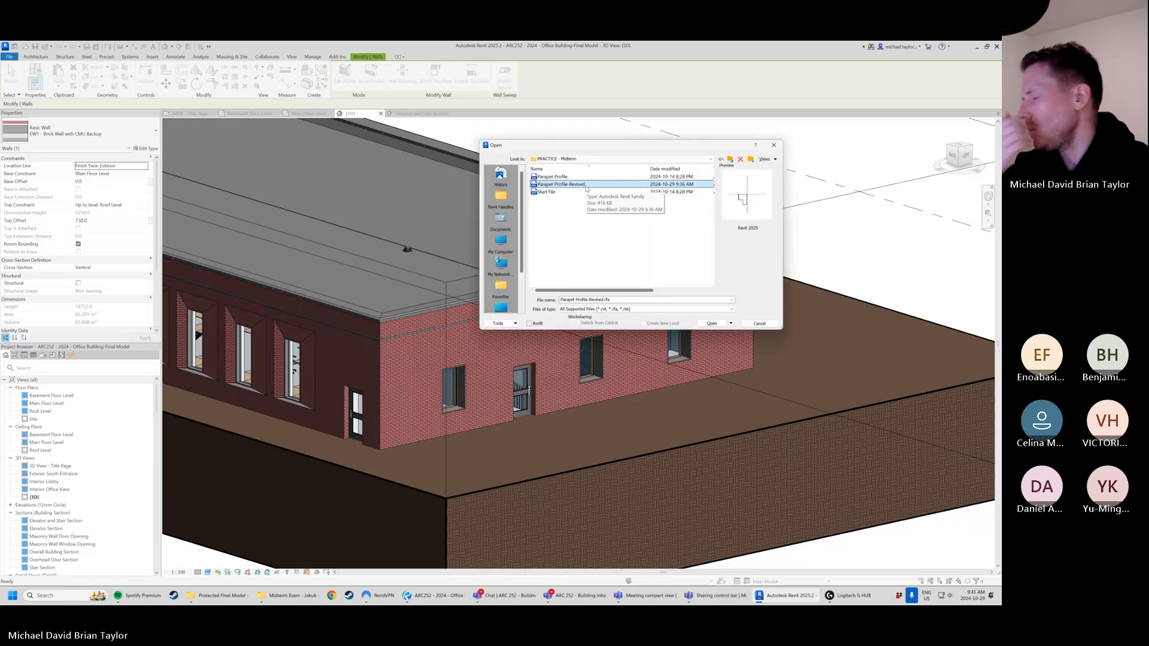
double_click(585, 184)
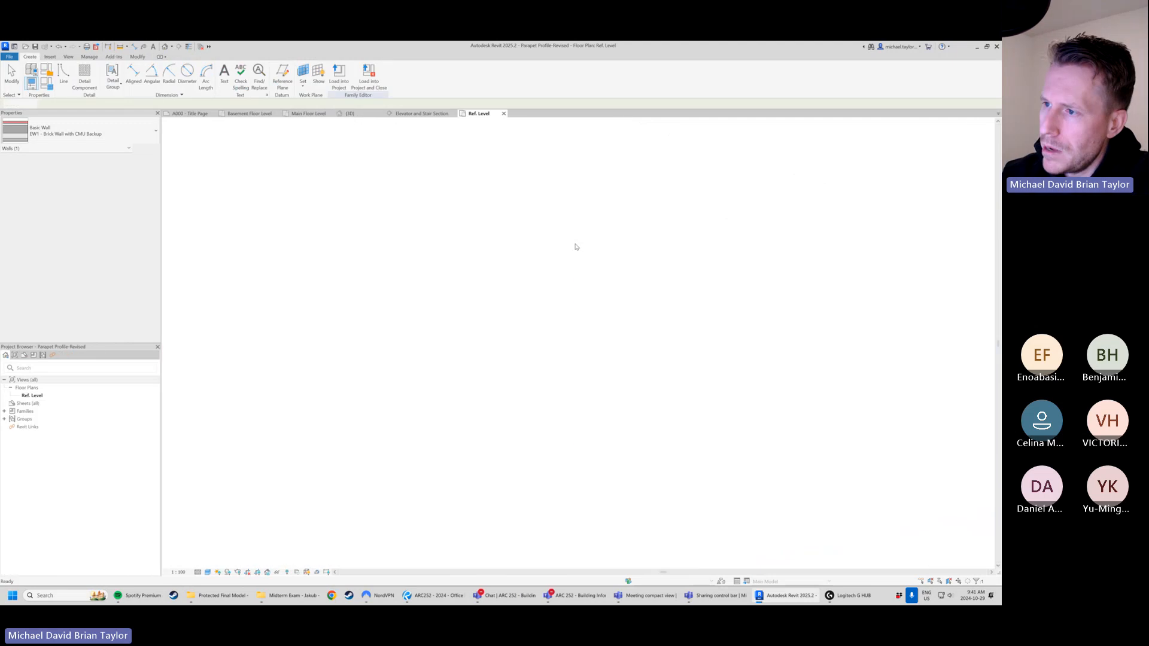
- Mirror all six parapet profile lines about the vertical Center (Left/Right) reference plane without keeping a copy
left_click_drag(483, 310, 634, 497)
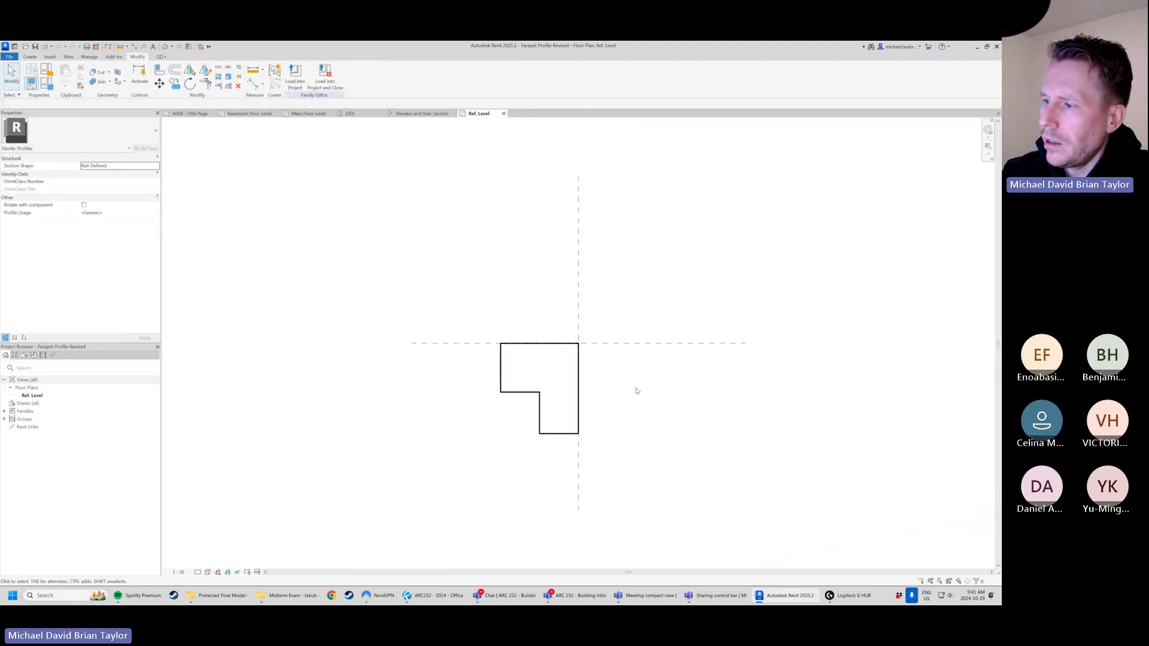
left_click_drag(477, 293, 619, 473)
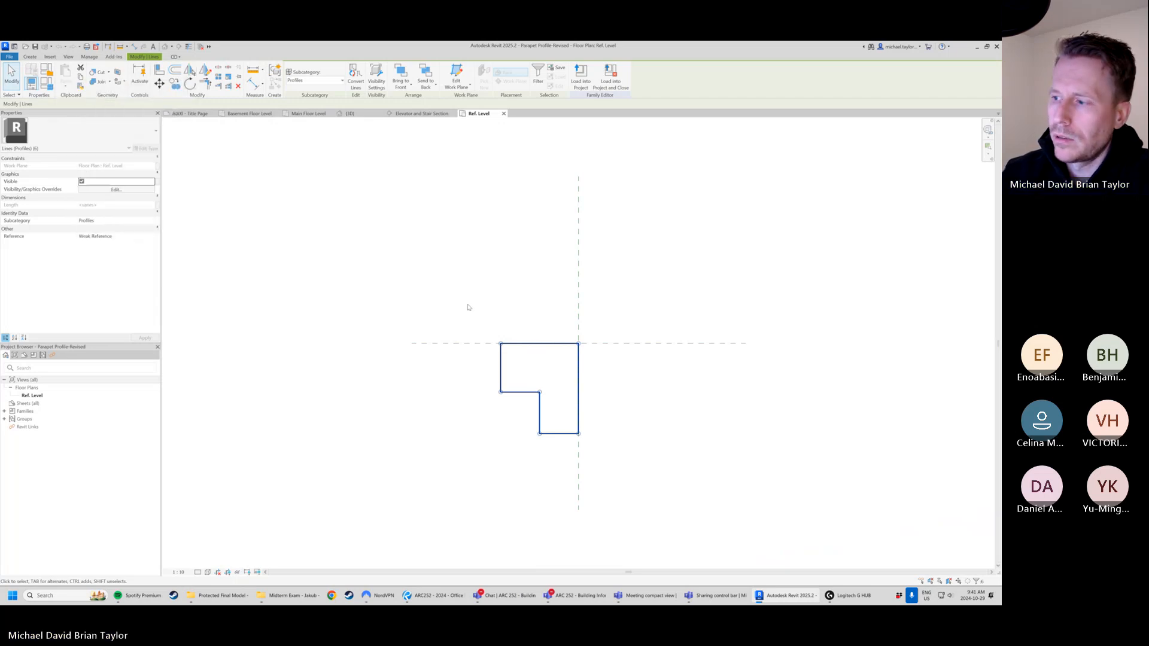
left_click(189, 70)
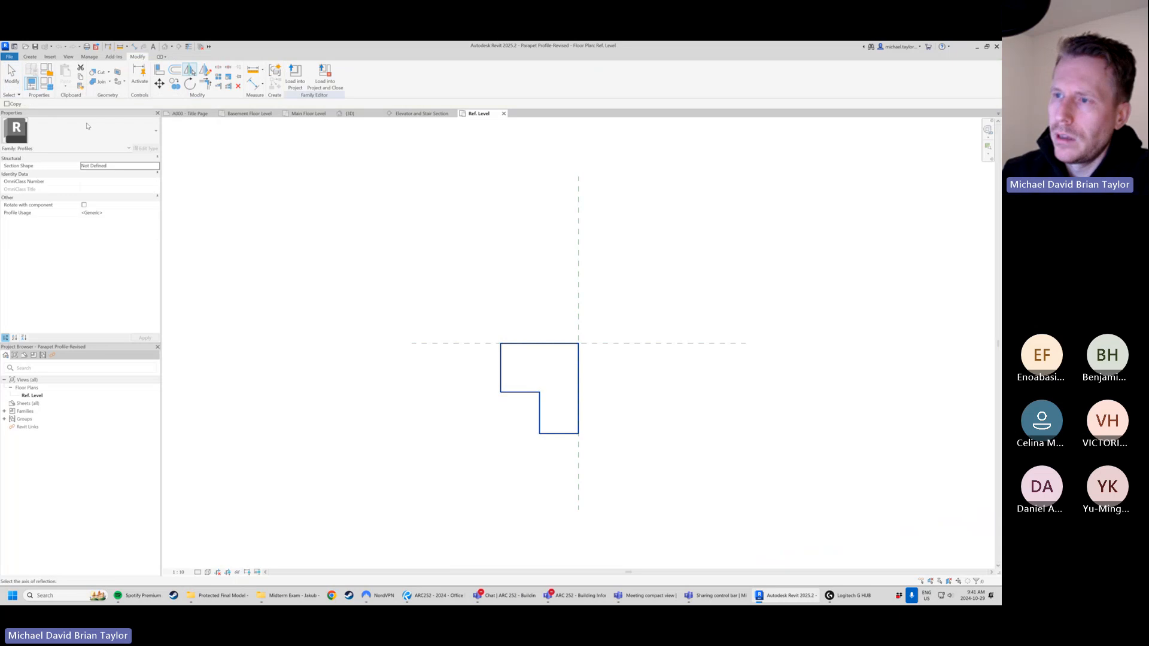
left_click(8, 105)
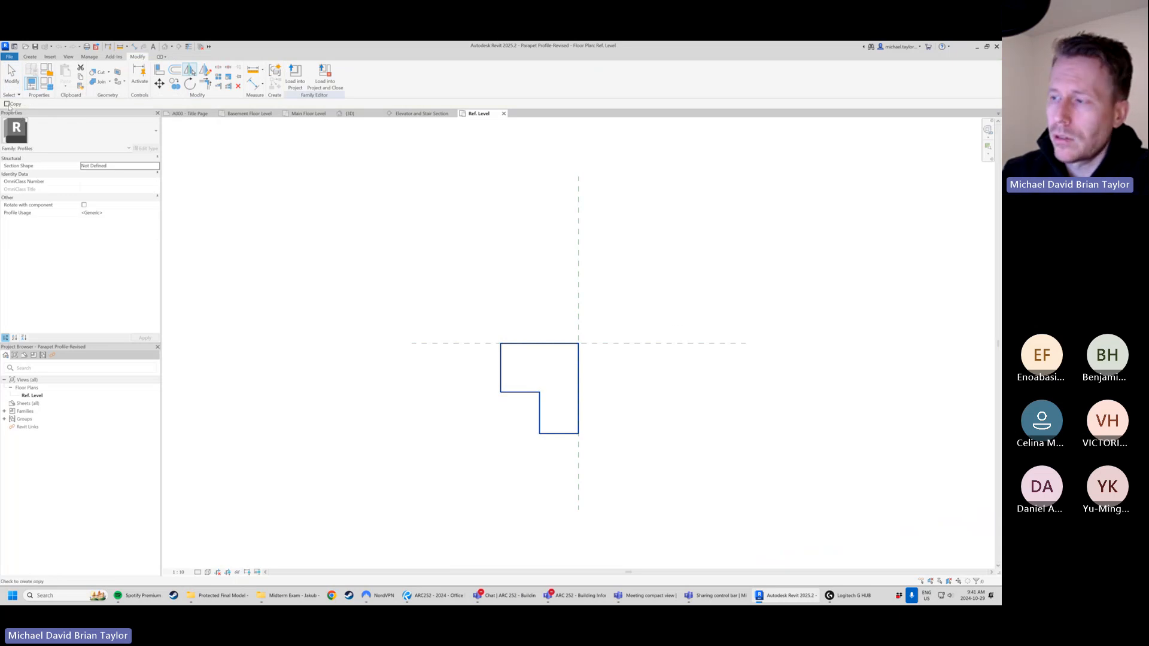
left_click(578, 295)
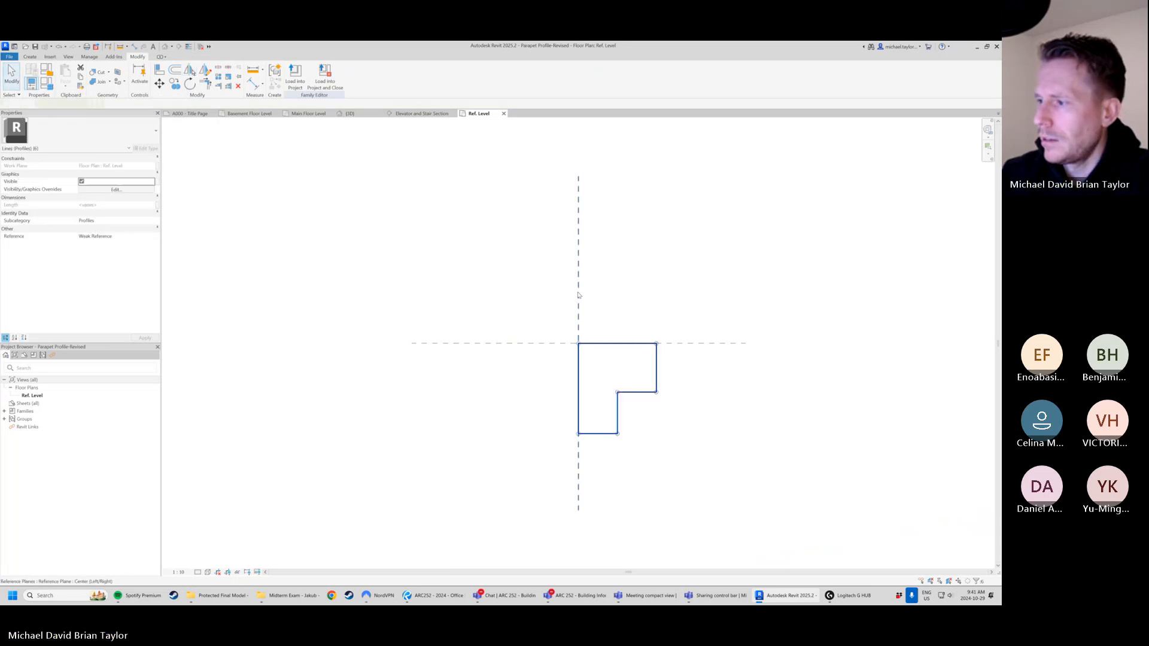
left_click(318, 349)
scroll(318, 349, "down", 1)
middle_click_drag(621, 413, 545, 410)
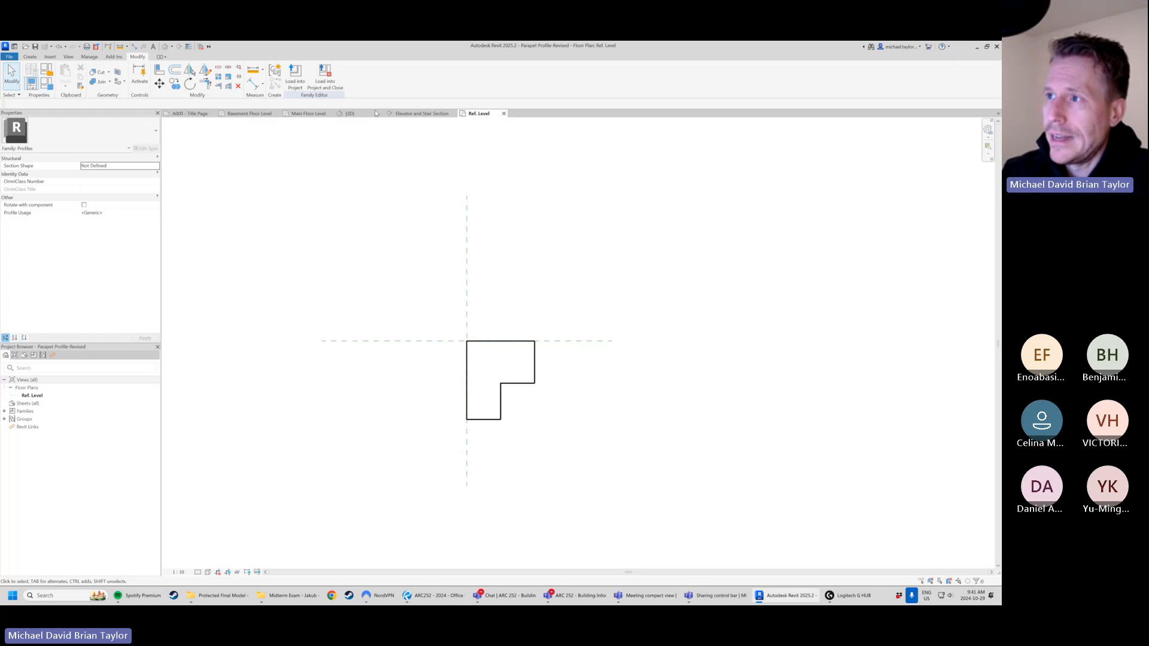
- Load the mirrored profile family into the office building project and show the project's {3D} view
left_click(293, 79)
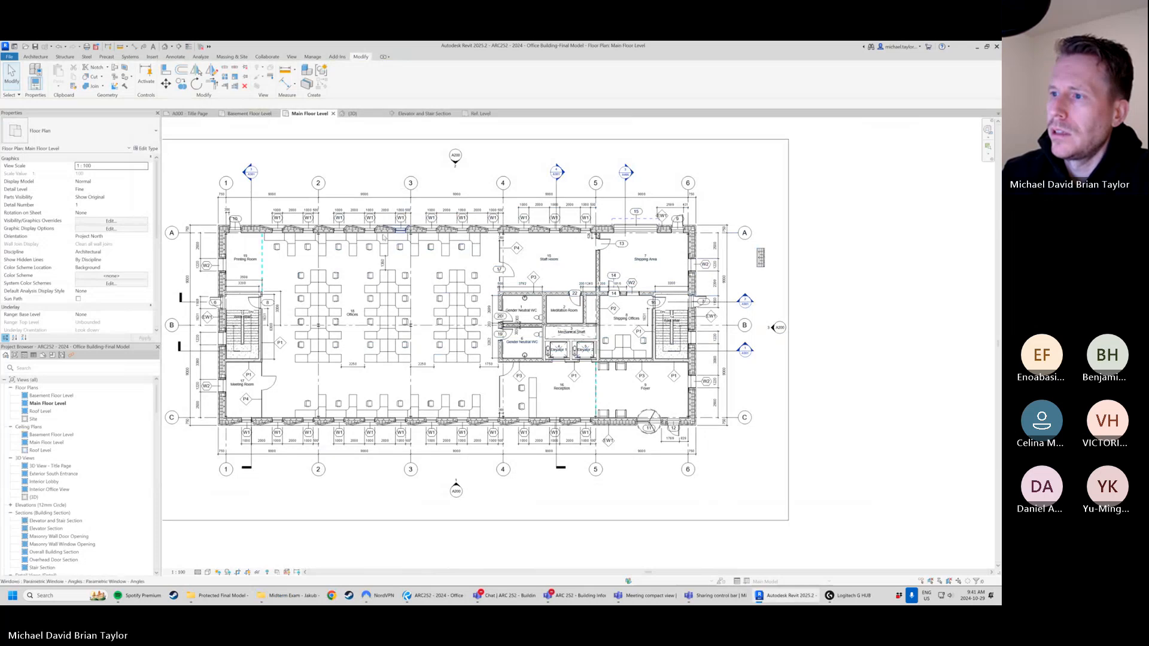
left_click(480, 113)
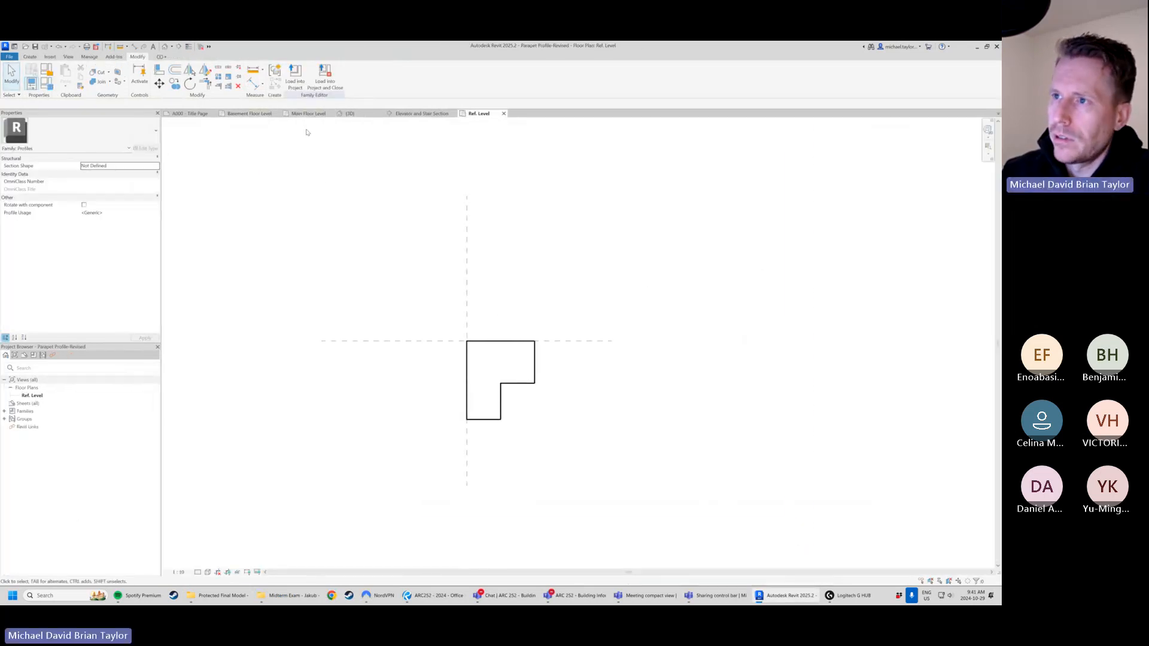
left_click(350, 113)
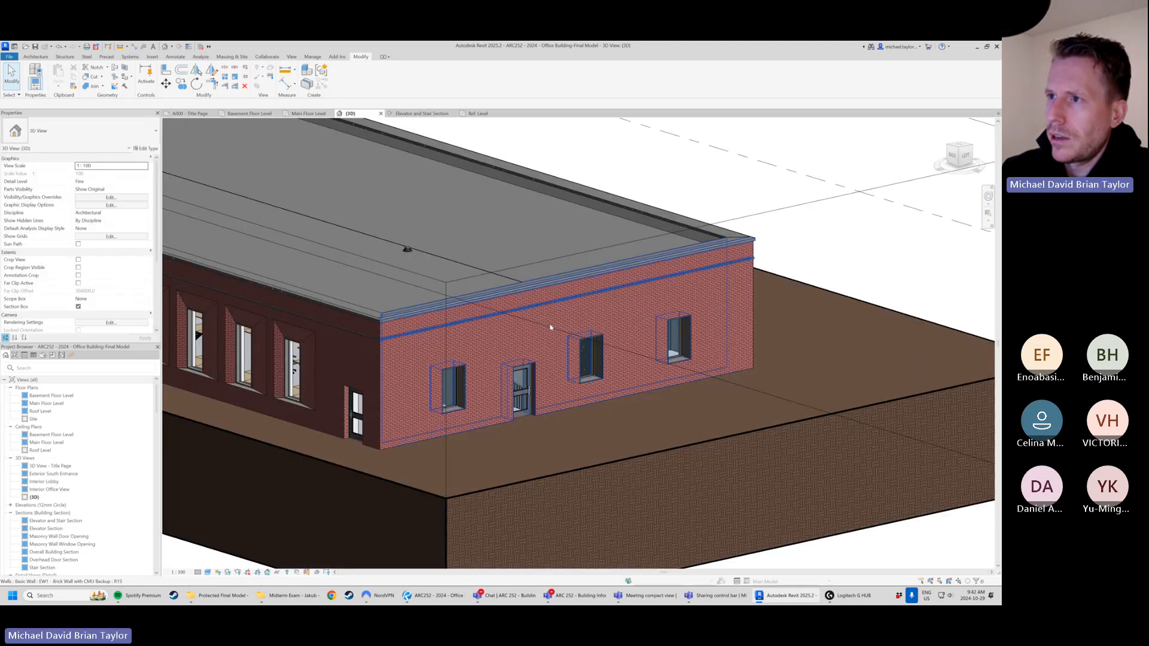
- Replace the M_Parapet Cap sweep in the EW1 wall type with a Parapet Profile-Revised sweep and apply it
left_click(551, 328)
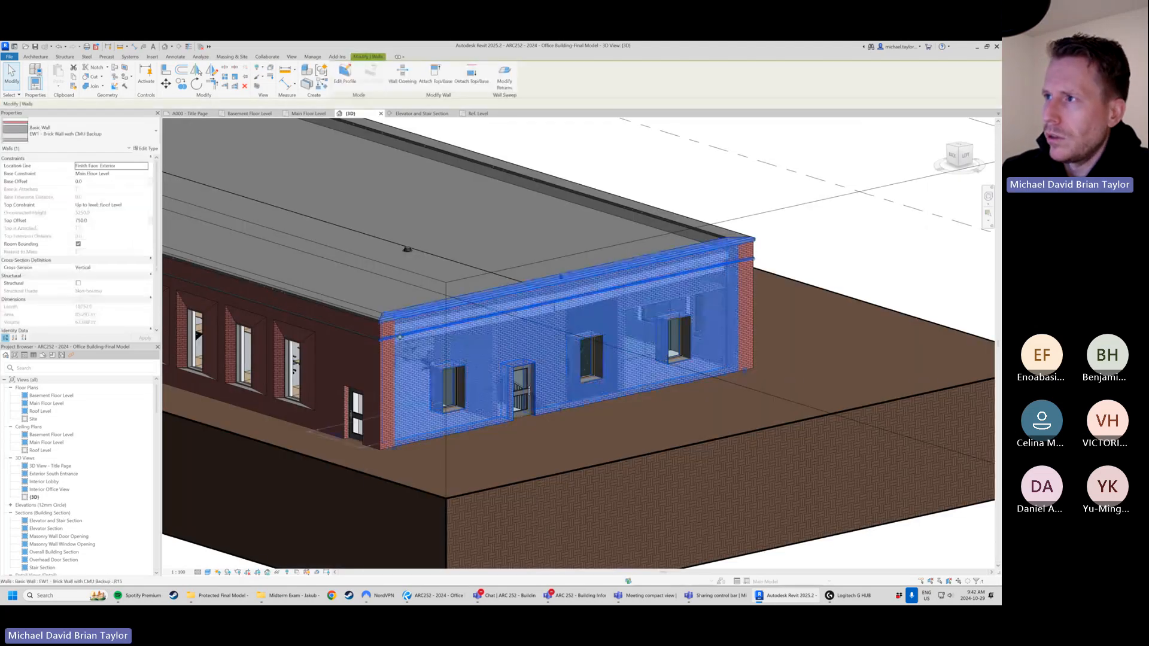
left_click(144, 148)
left_click(709, 213)
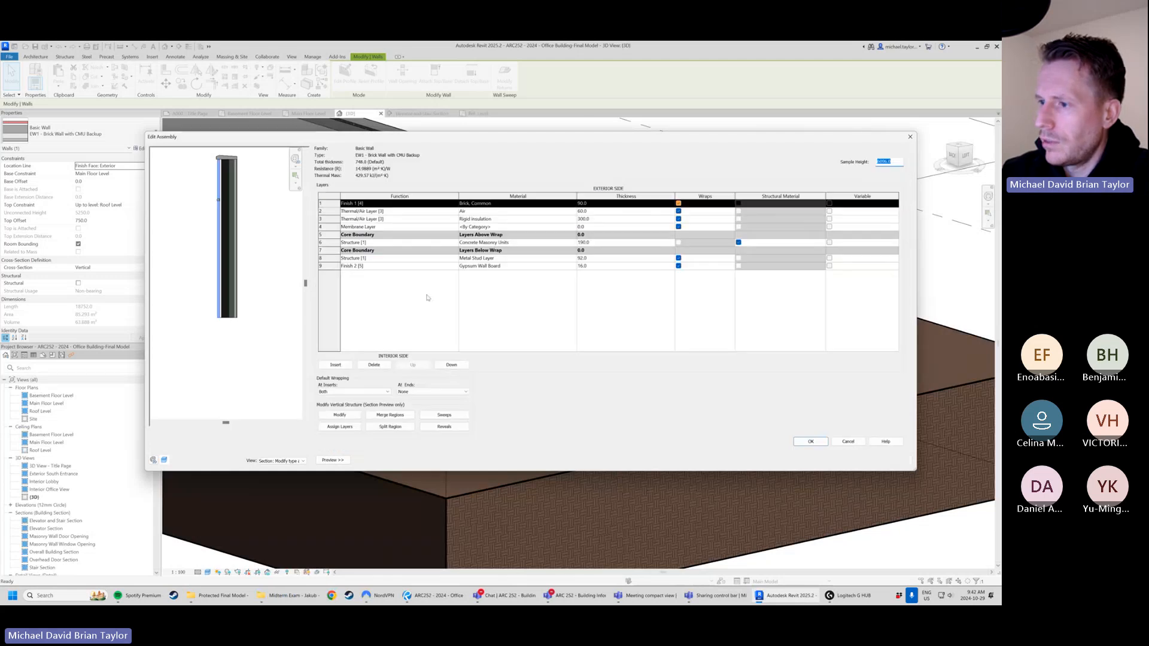
left_click(443, 415)
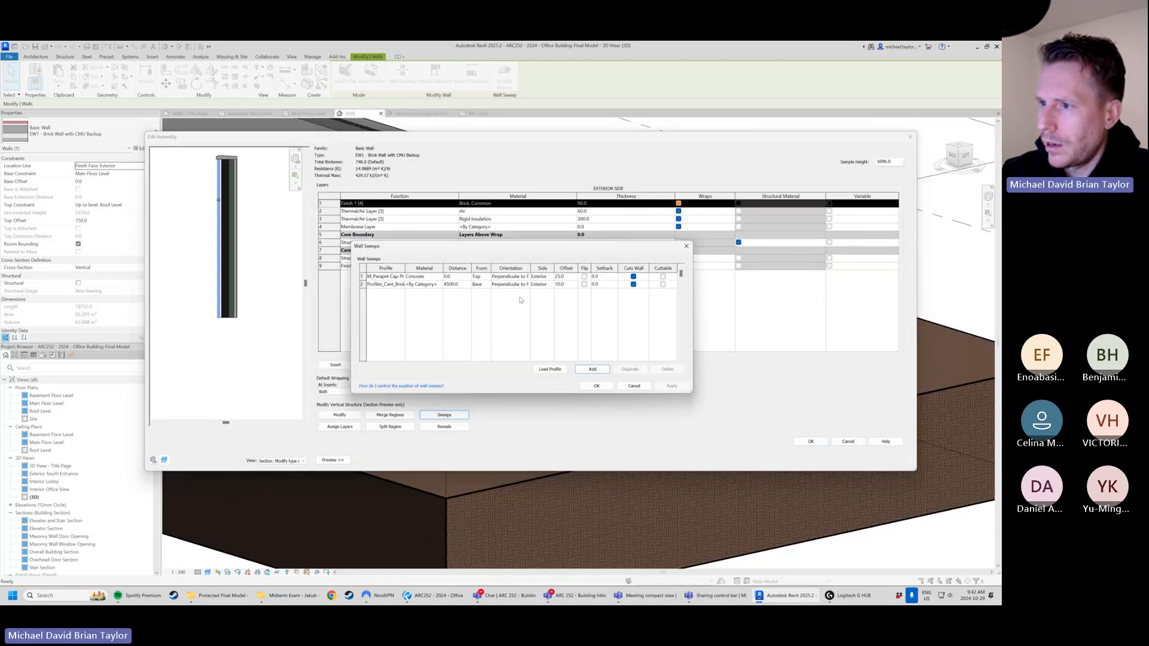
left_click(592, 369)
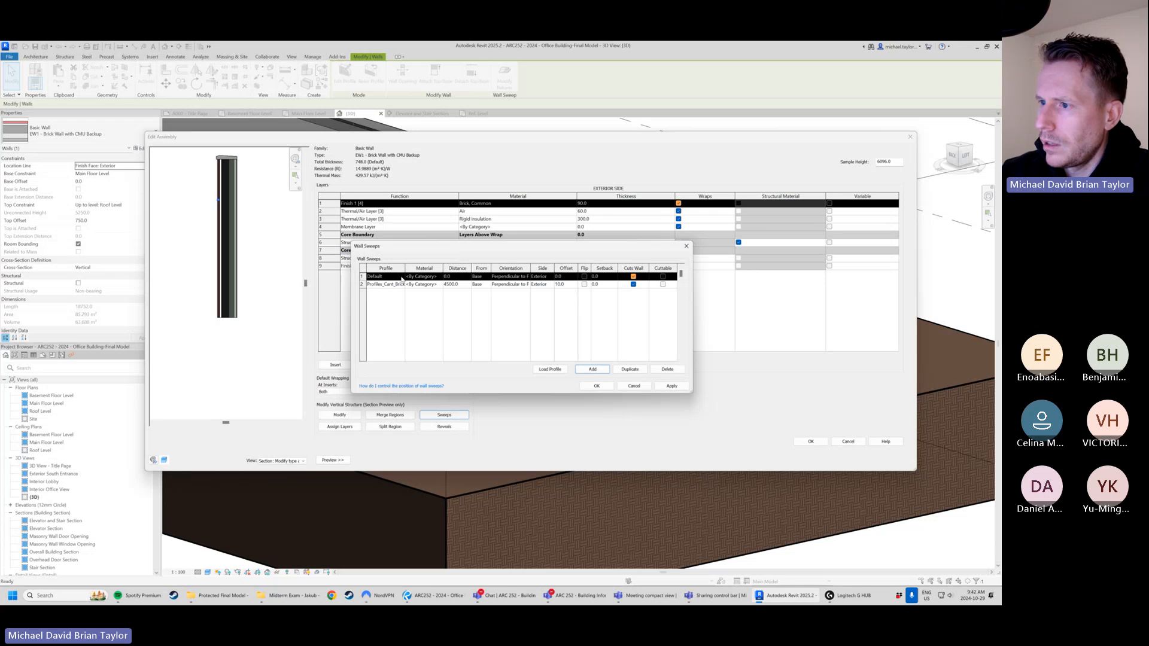
left_click(401, 277)
left_click(440, 304)
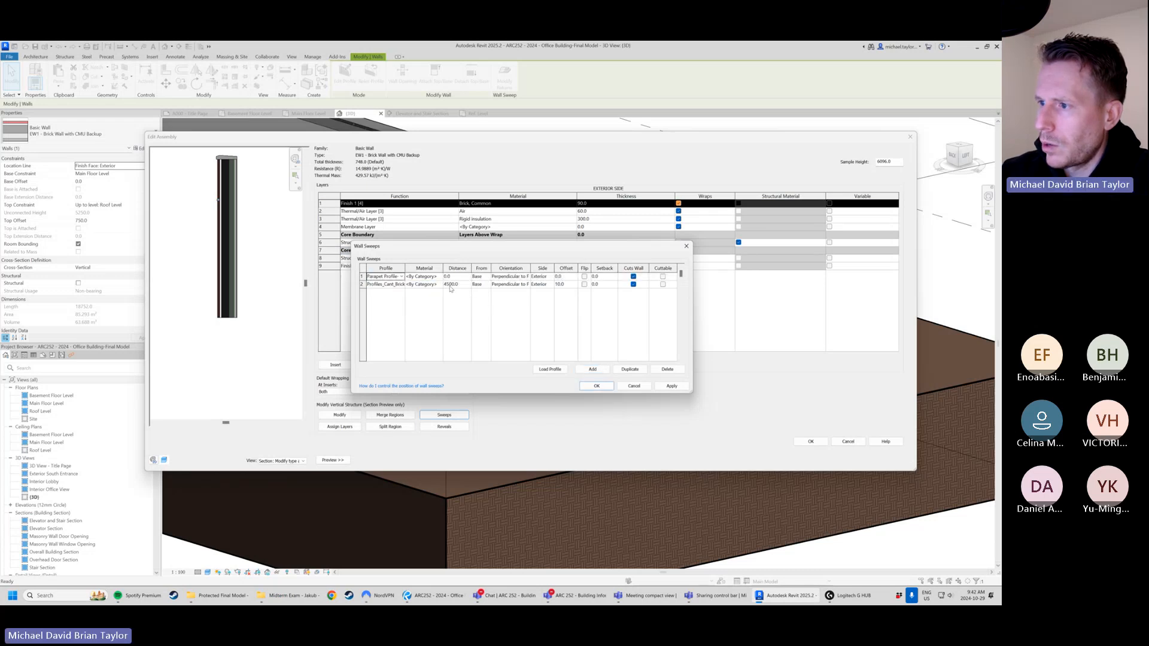
left_click(672, 385)
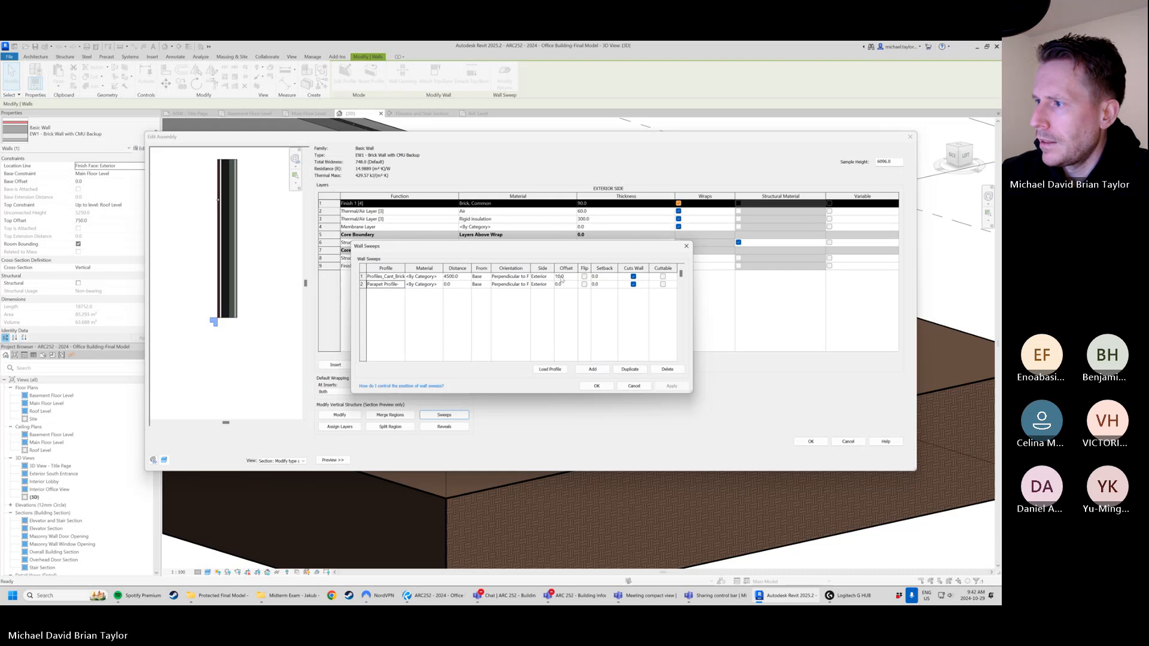
- Try to measure the Profiles_Cant_Brick sweep's distance from the top of the wall and apply it
left_click(487, 278)
left_click(487, 278)
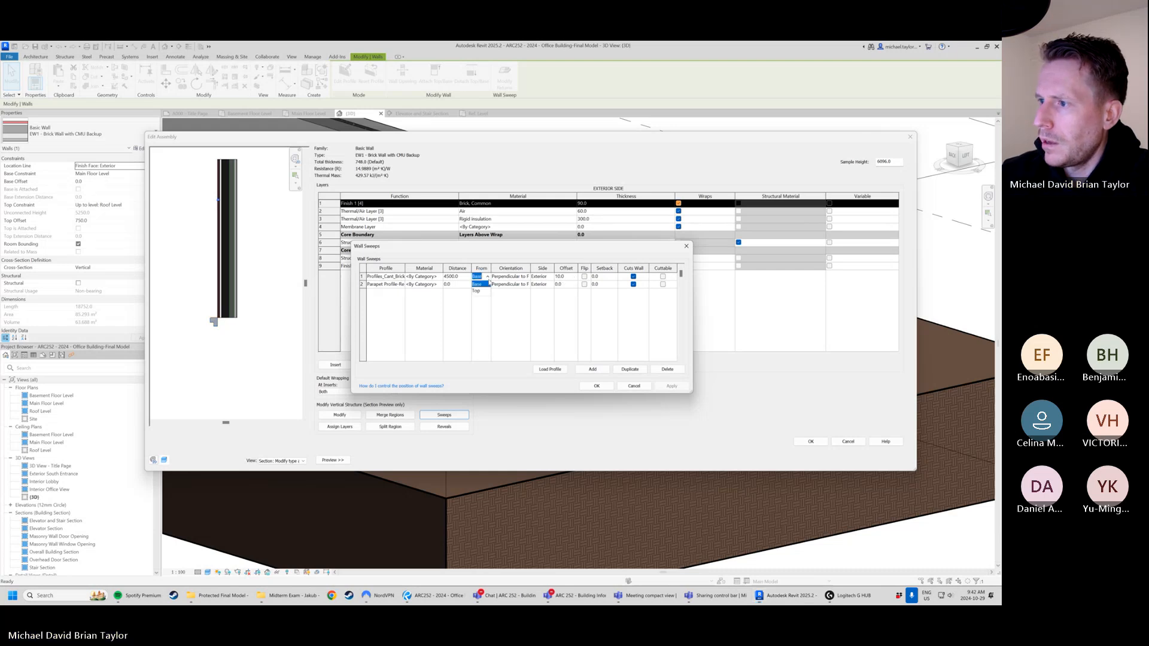
left_click(482, 291)
left_click(673, 387)
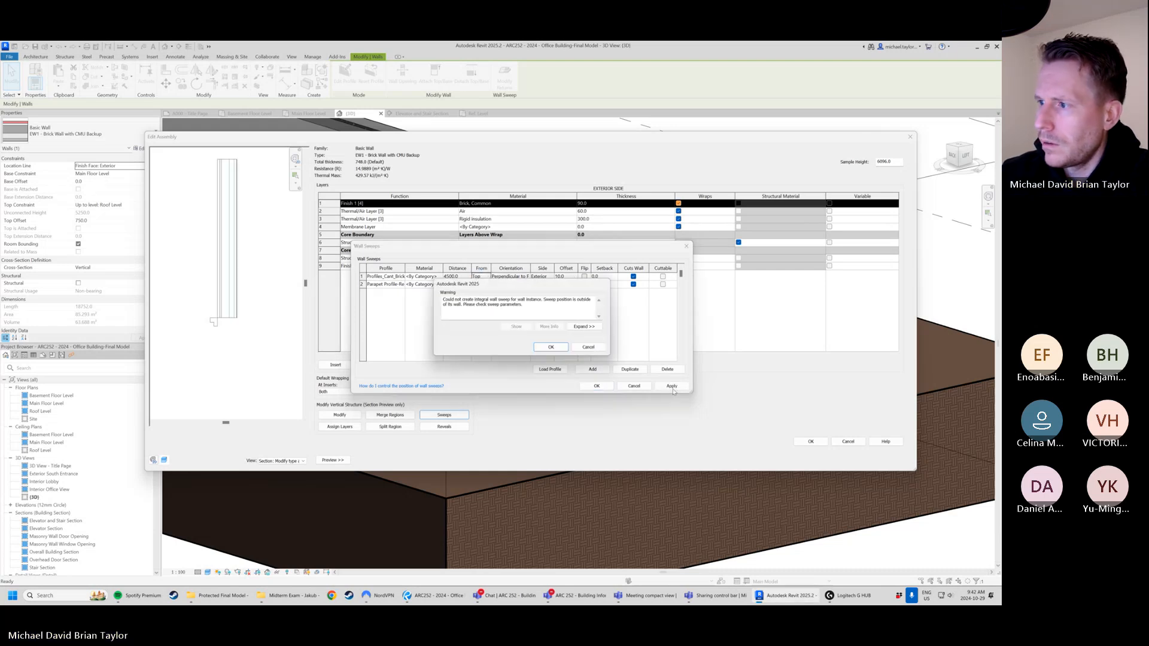
left_click(548, 348)
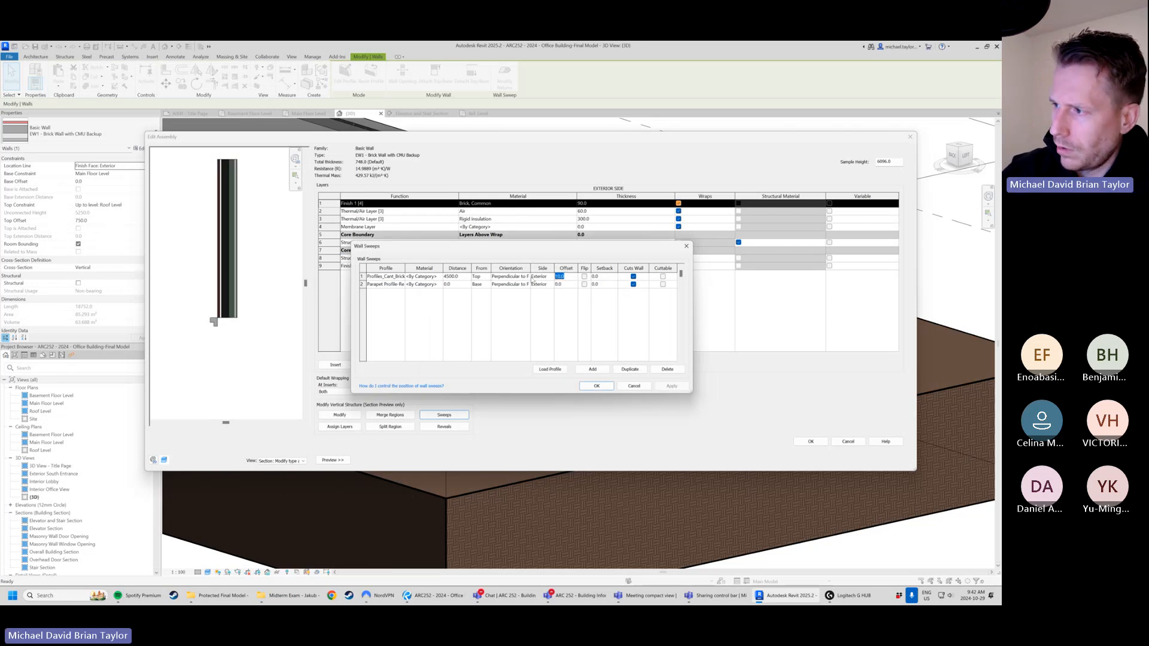
- Set the Profiles_Cant_Brick sweep's offset to 0 and apply it
type("0")
key("Tab")
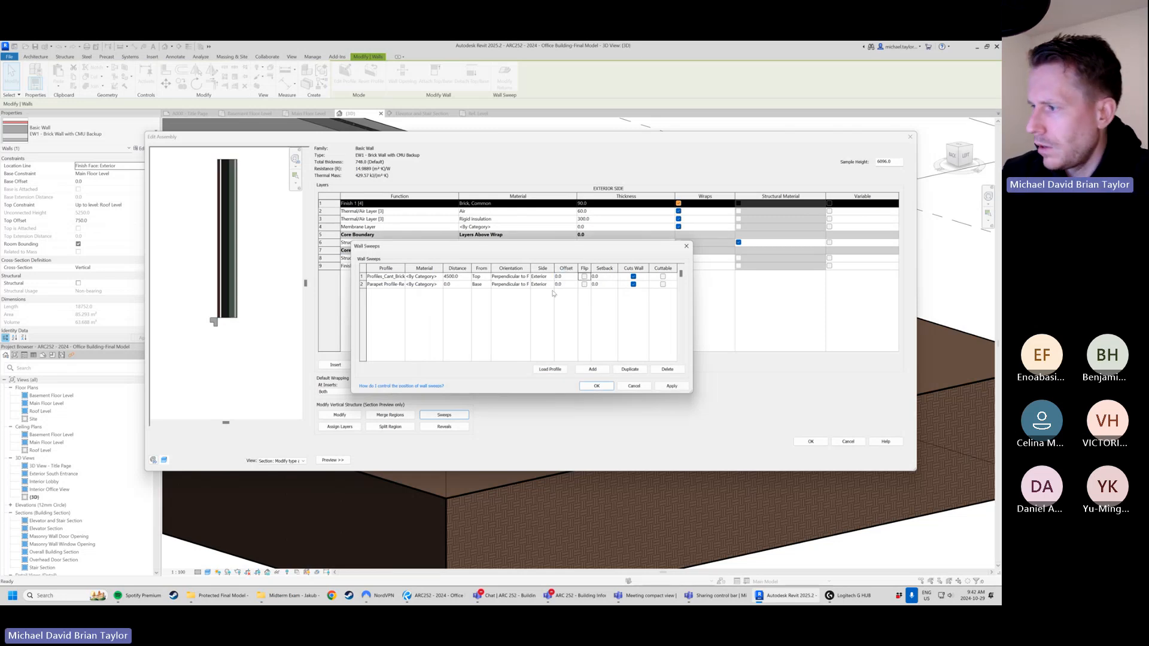
left_click(675, 387)
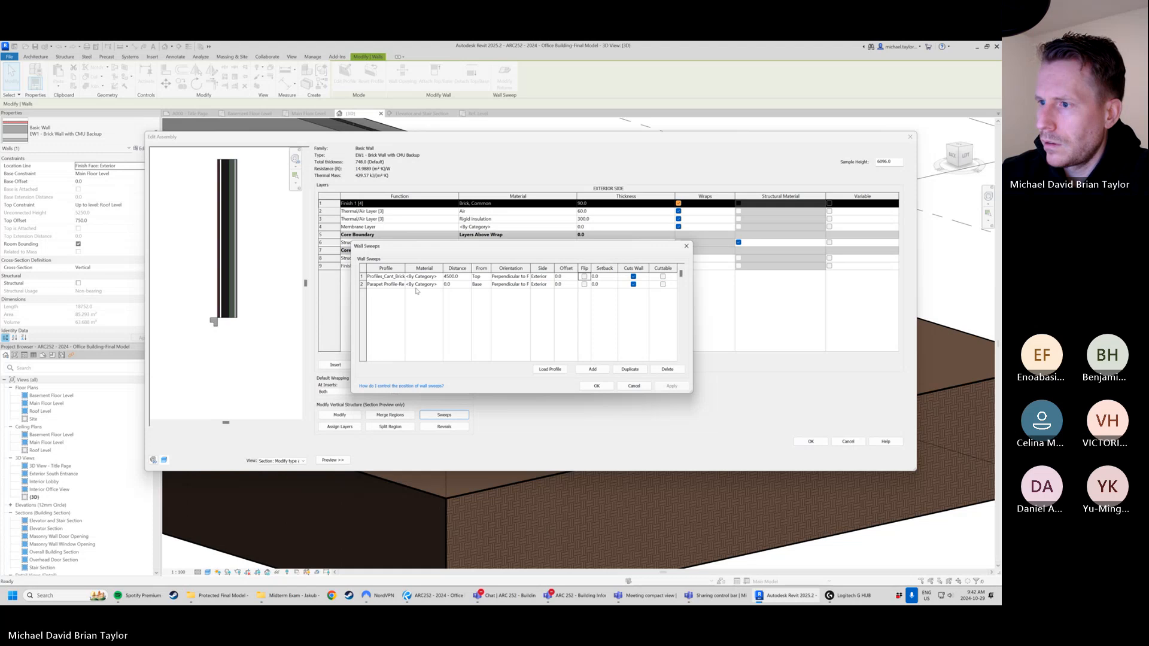
- Reference the Profiles_Cant_Brick sweep from the base and the Parapet Profile-Revised sweep from the top, applying both
left_click(486, 279)
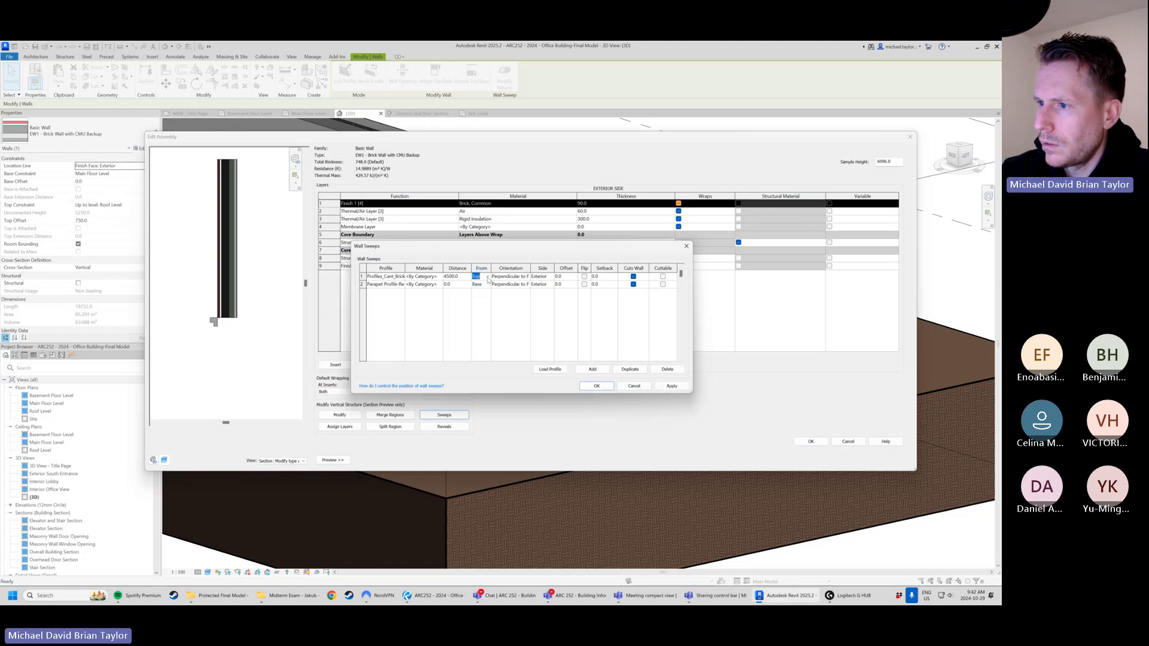
left_click(488, 278)
left_click(481, 285)
left_click(488, 285)
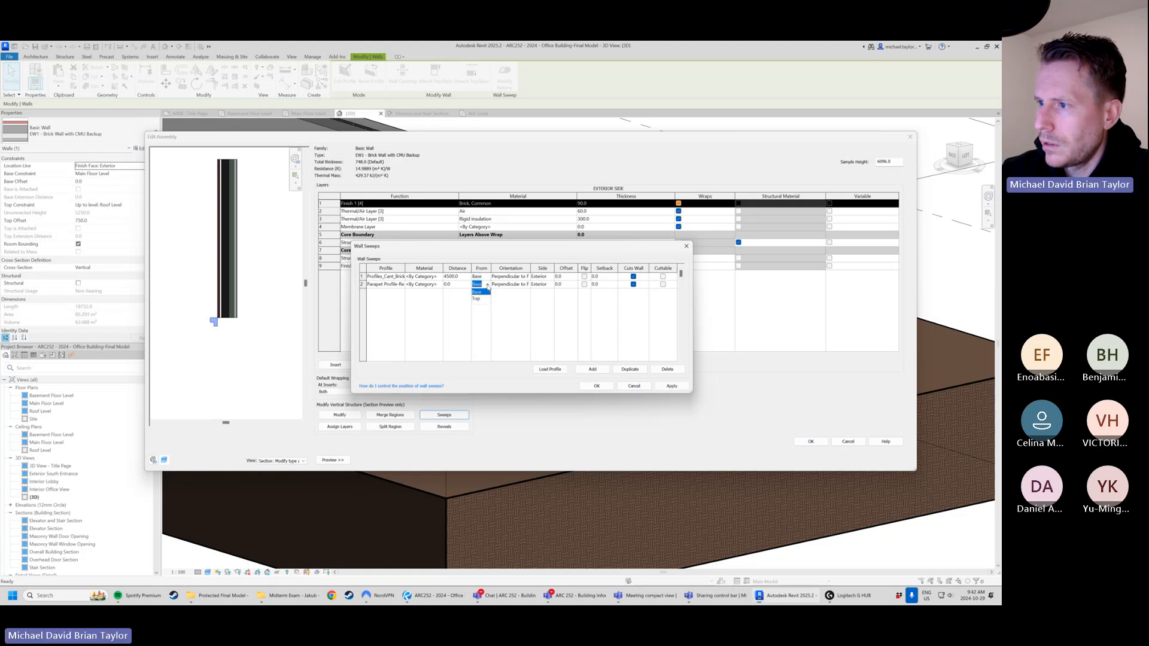
left_click(477, 299)
left_click(671, 386)
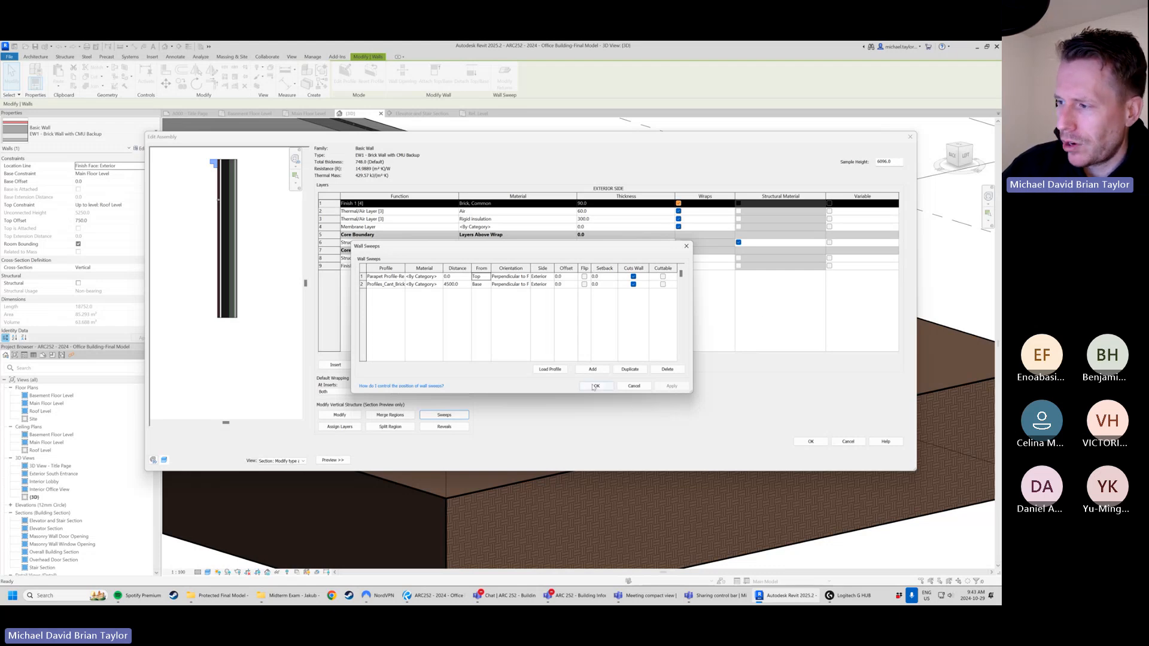
- Accept the wall assembly and the EW1 type properties, and clear the wall selection
left_click(633, 386)
left_click(811, 441)
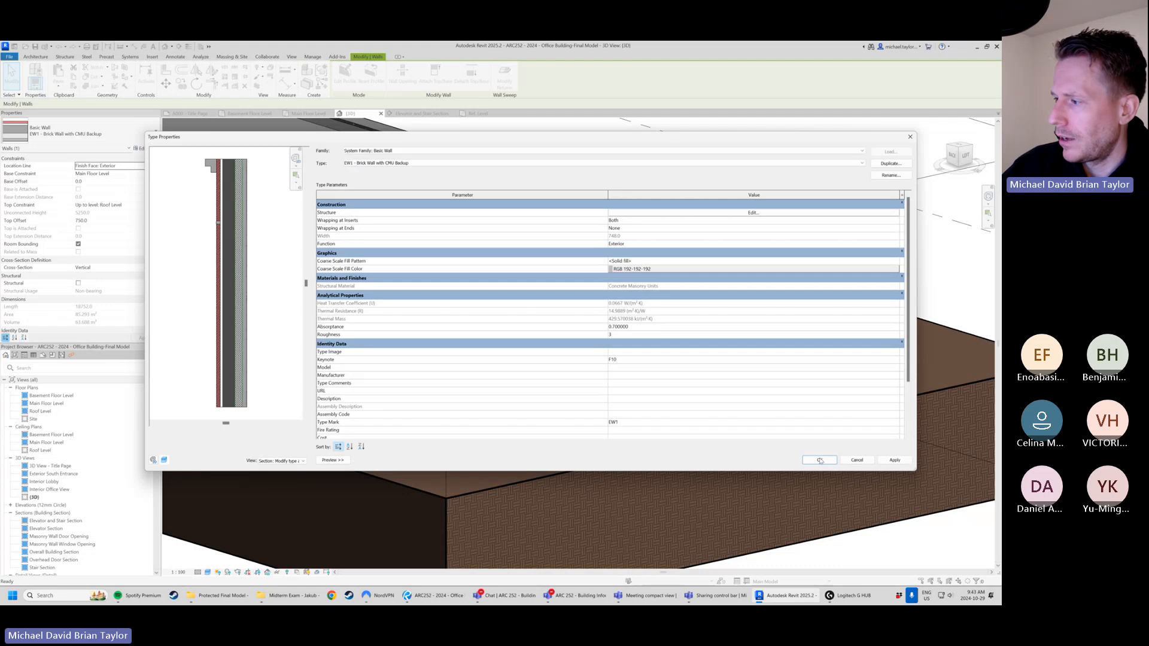
left_click(820, 461)
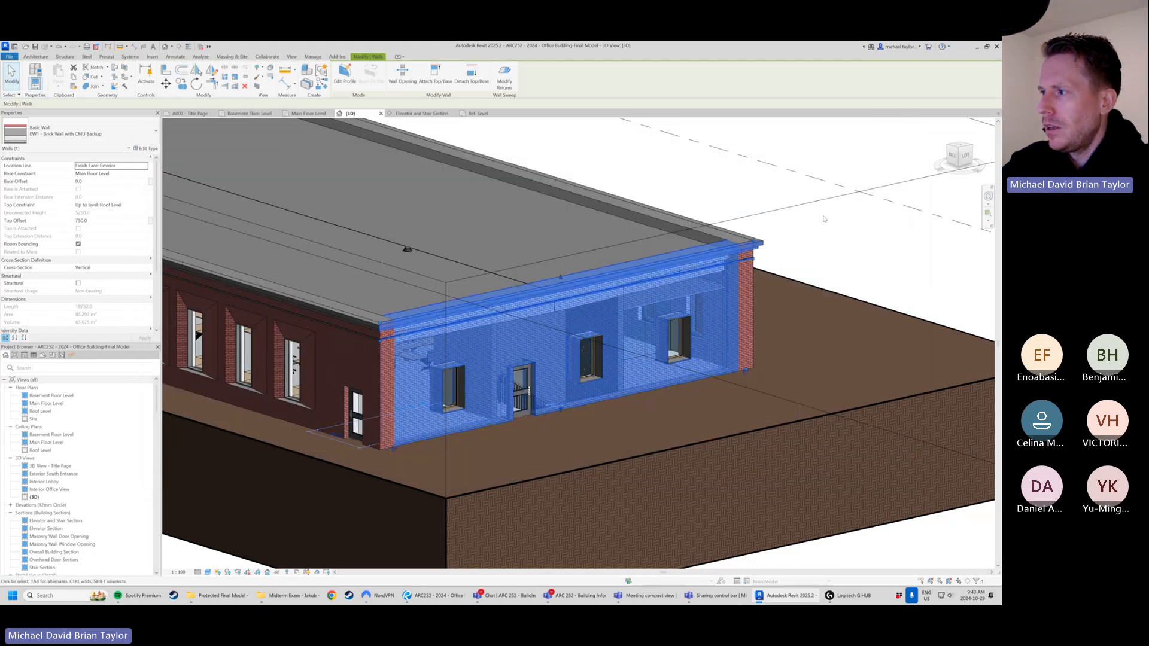
left_click(824, 219)
- Place a short freestanding EW1 brick wall outside the building, in front of its end facade, and end wall placement
scroll(463, 448, "up", 5)
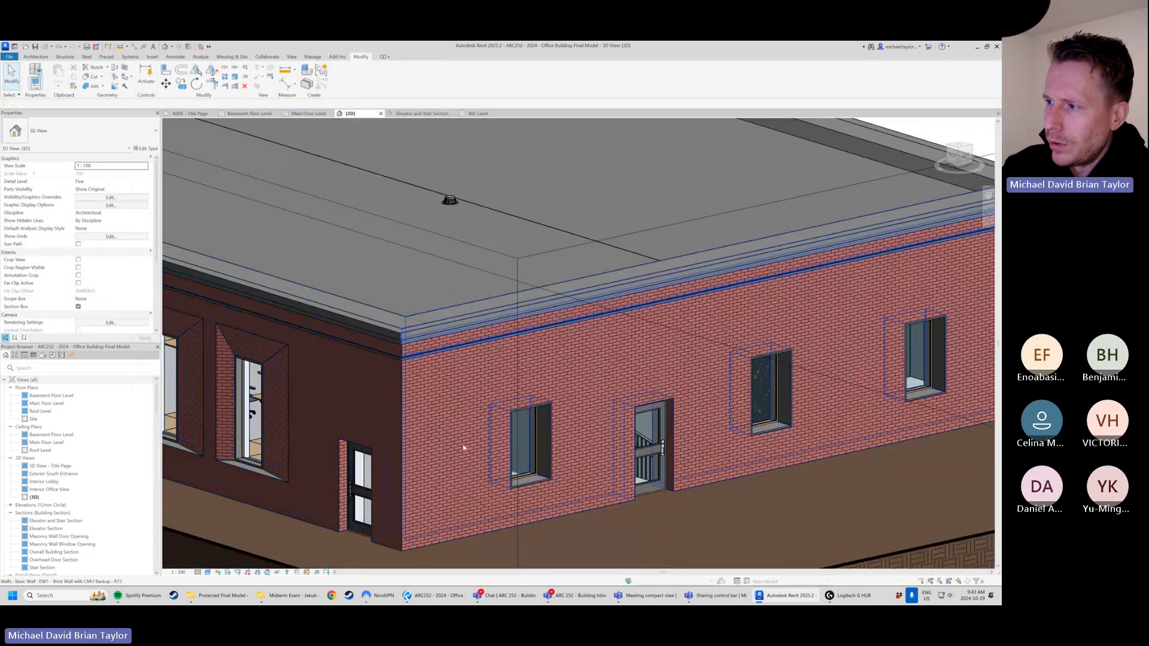
key("Tab")
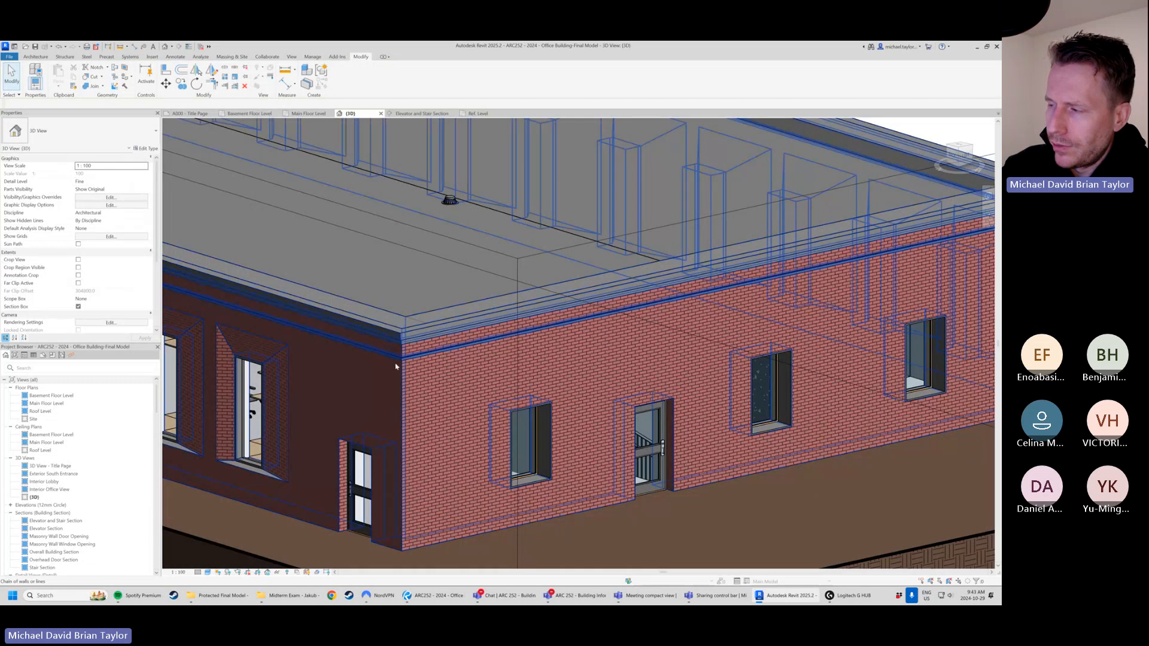
scroll(396, 366, "down", 3)
middle_click_drag(658, 374, 451, 290, "shift")
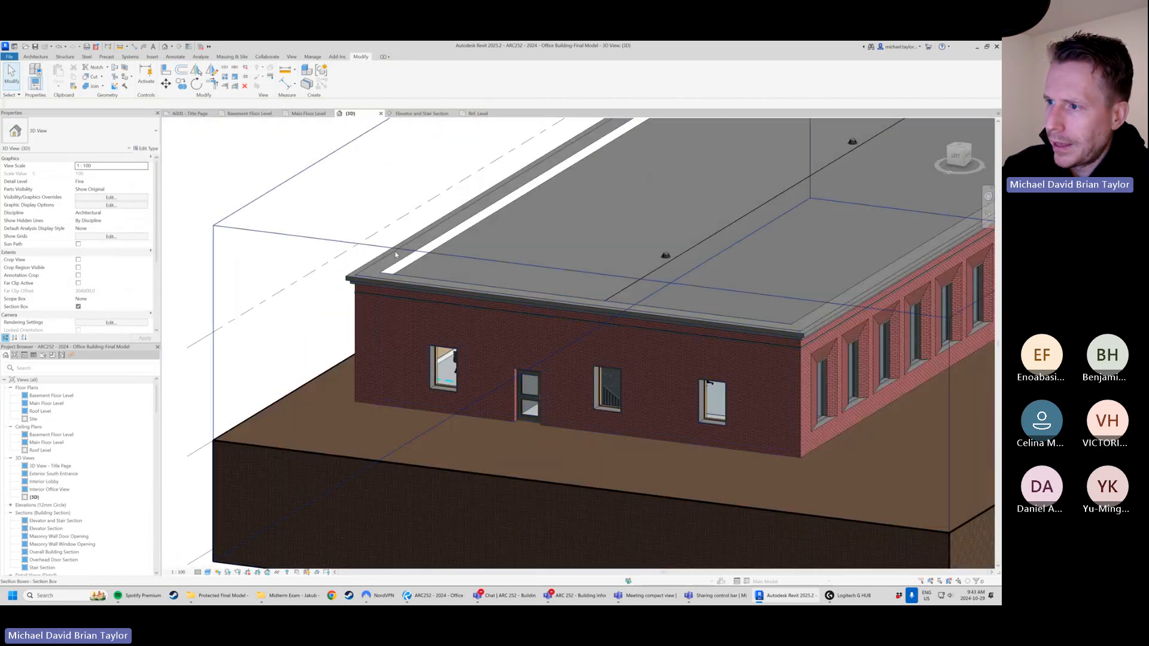
middle_click_drag(395, 255, 449, 377, "shift")
left_click(363, 354)
scroll(568, 352, "up", 3)
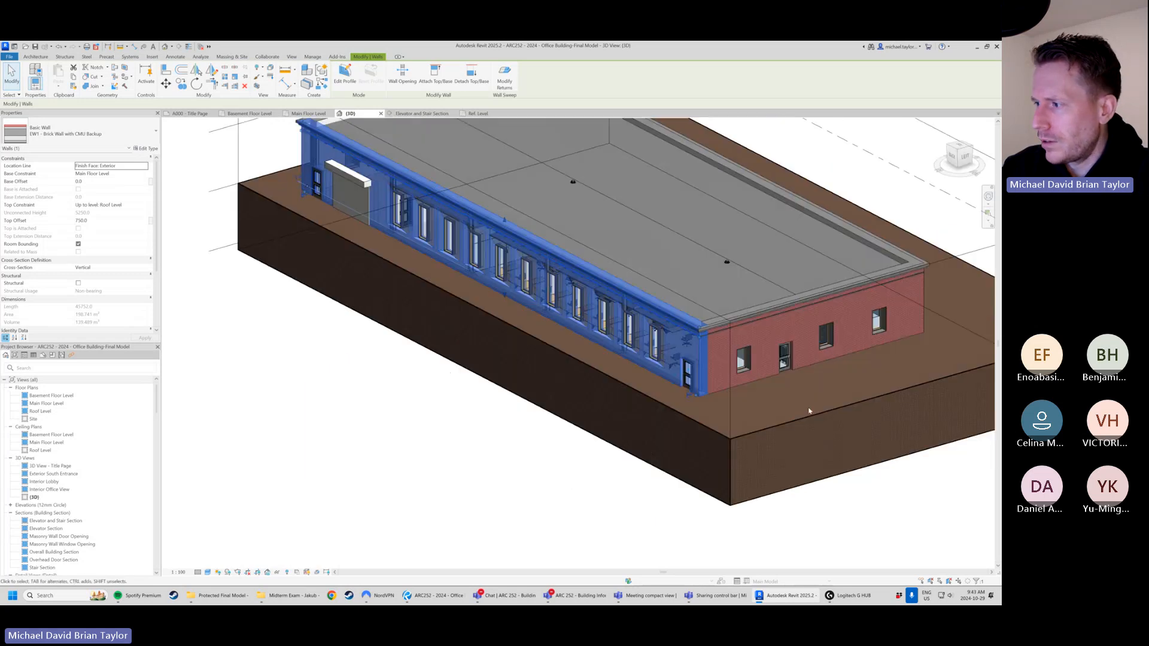
scroll(808, 411, "up", 2)
key("w")
key("a")
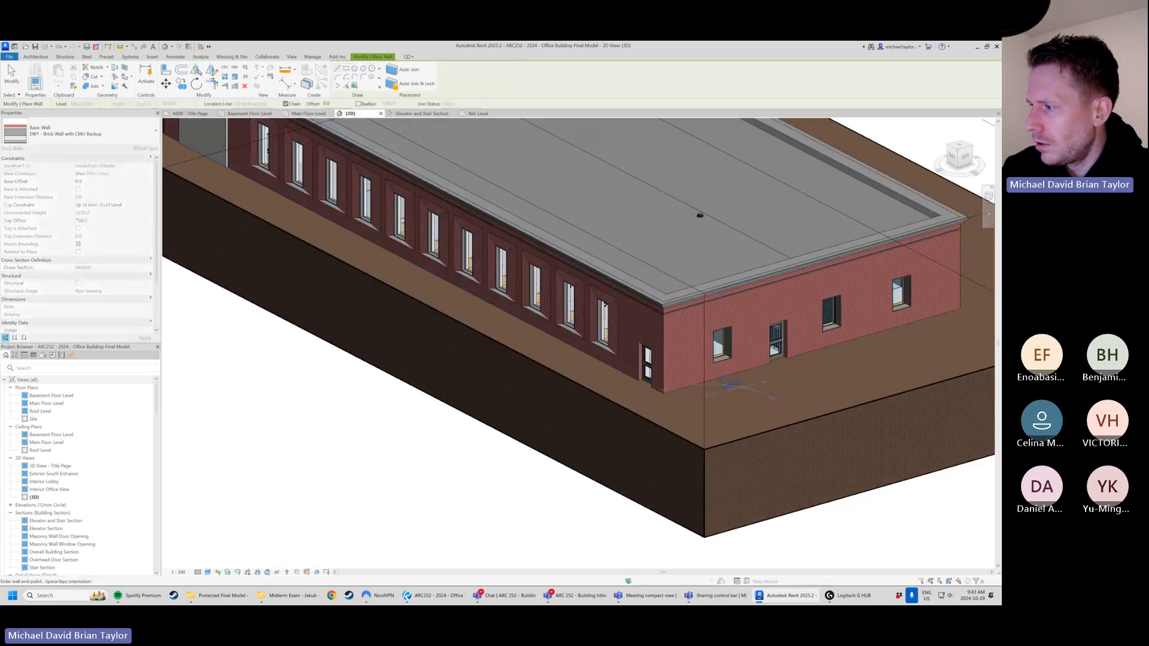
left_click(778, 399)
key("Escape")
key("Escape")
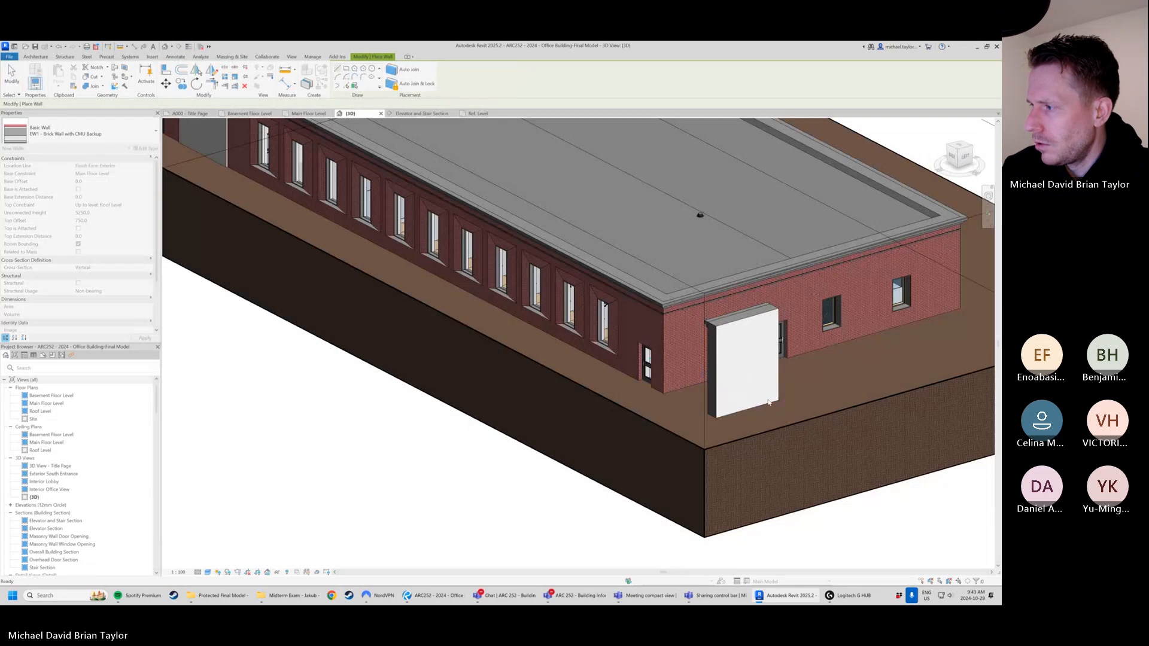
- Examine the top and exposed end of the short freestanding wall with its sweeps, and select that wall
middle_click_drag(769, 402, 593, 413, "shift")
scroll(778, 354, "down", 2)
scroll(353, 356, "up", 2)
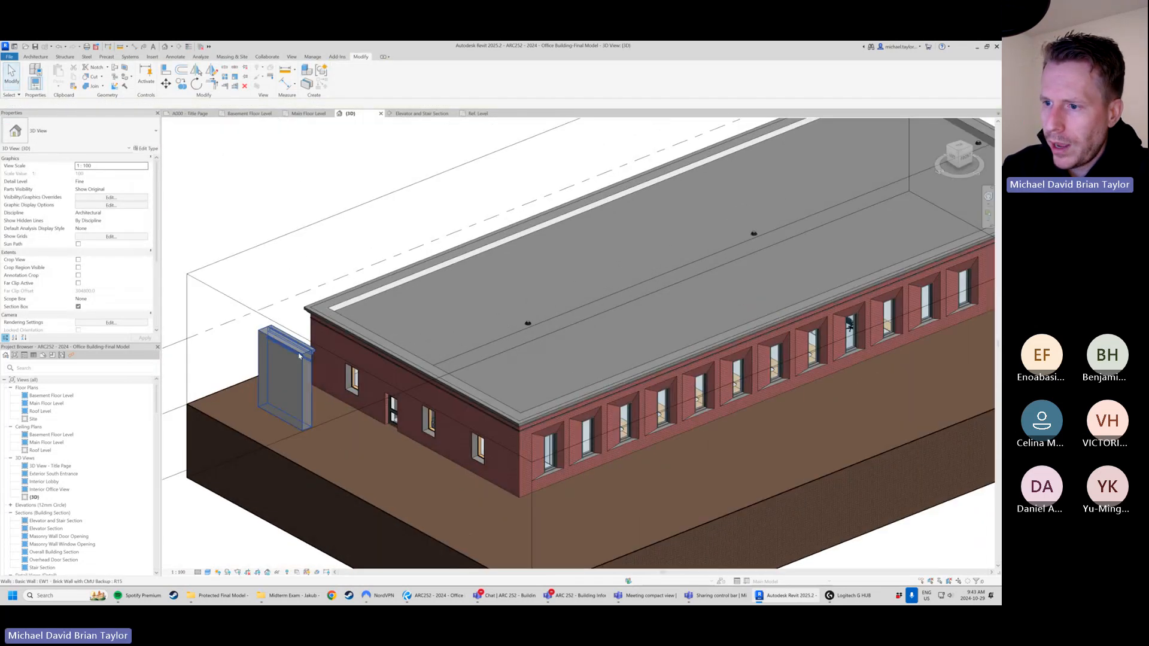
middle_click_drag(299, 356, 284, 294, "shift")
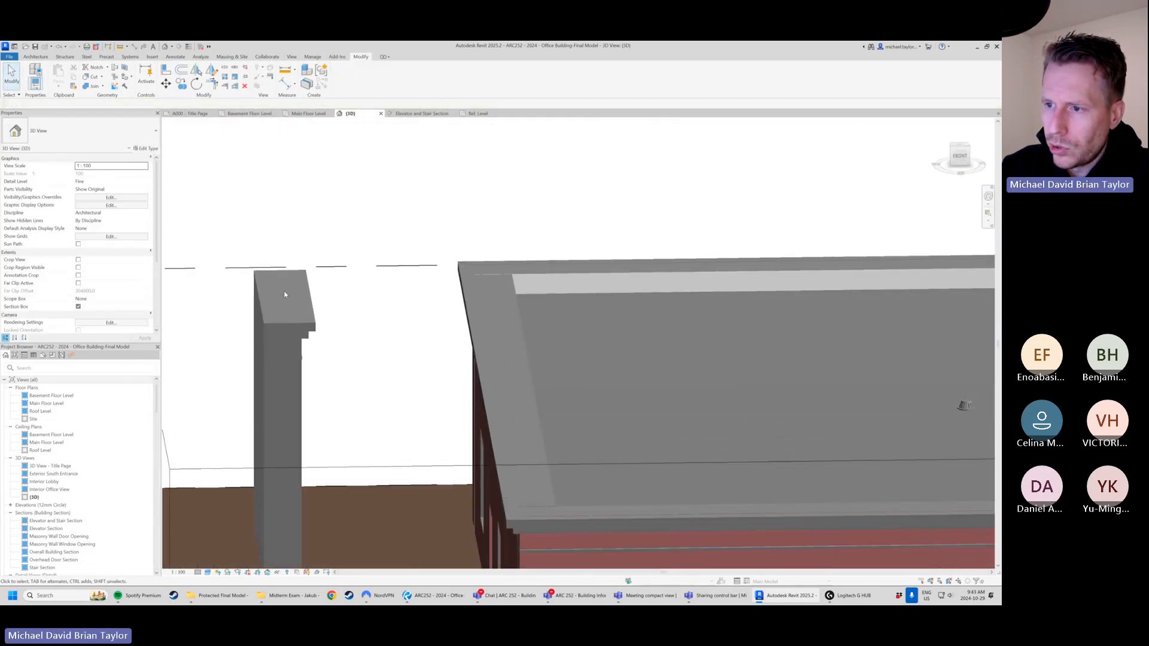
mouse_move(328, 347)
middle_mouse_down("shift")
mouse_move(249, 388)
mouse_move(186, 389)
middle_mouse_up("shift")
middle_click_drag(501, 346, 326, 346, "shift")
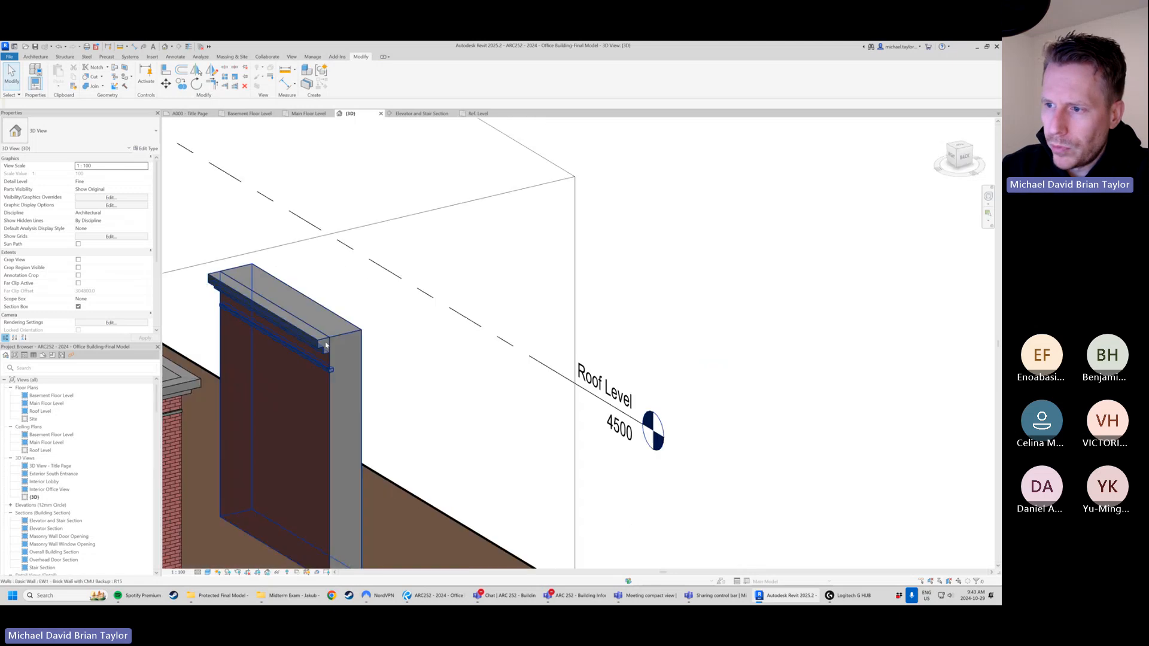
scroll(326, 346, "up", 3)
left_click(347, 339)
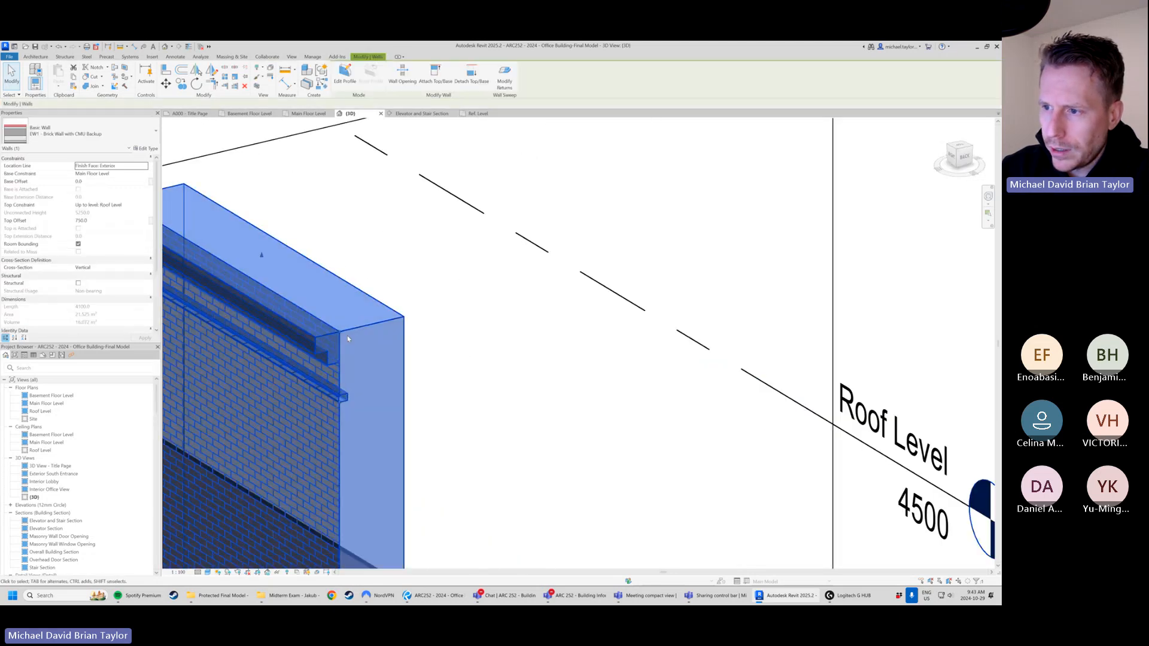
- Shorten both ends of the parapet sweep on the freestanding wall, pulling them inward from the wall's ends
middle_click_drag(495, 341, 534, 321, "shift")
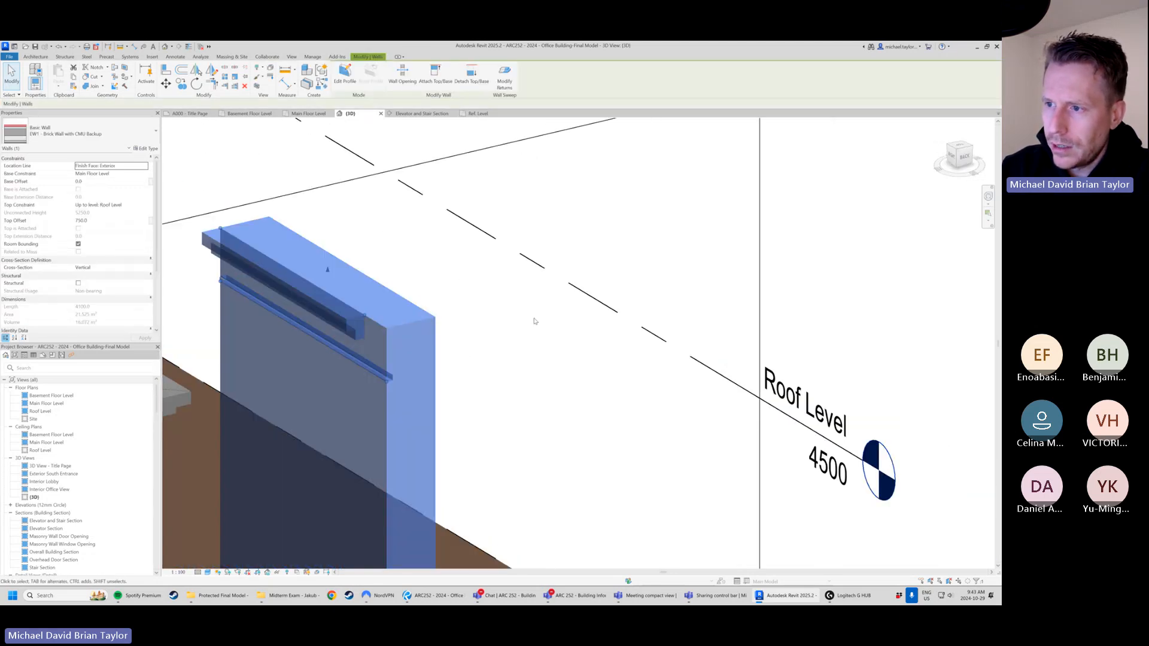
left_click(535, 322)
left_click(367, 323)
left_click_drag(365, 315, 349, 306)
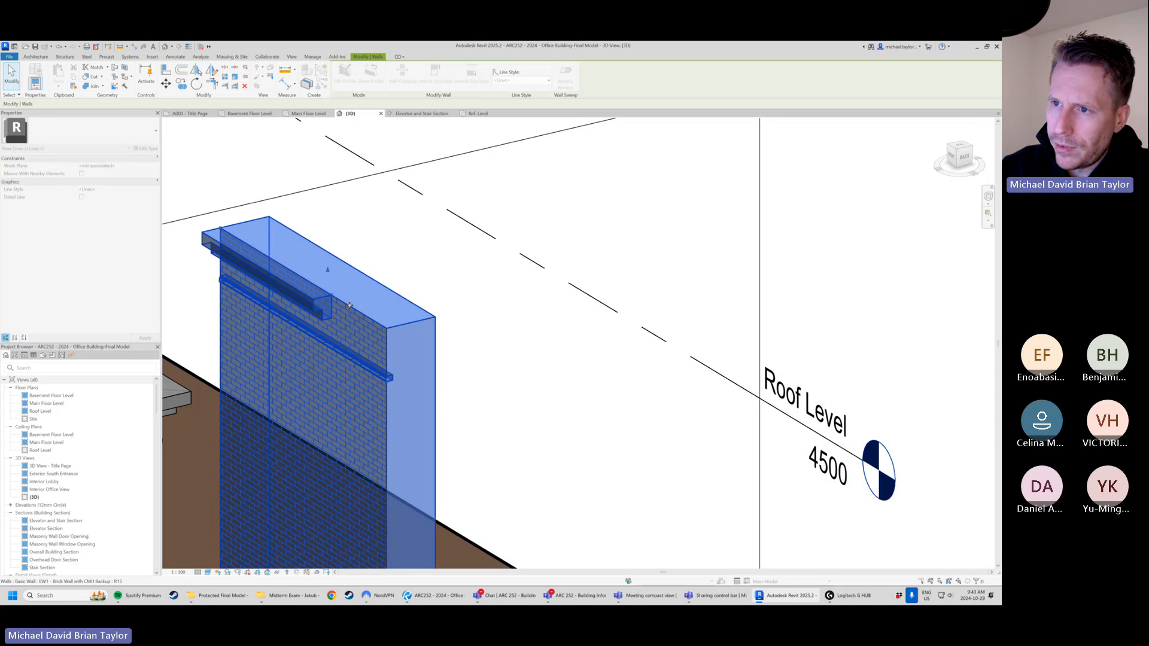
left_click_drag(220, 228, 266, 255)
left_click(497, 365)
scroll(498, 365, "down", 1)
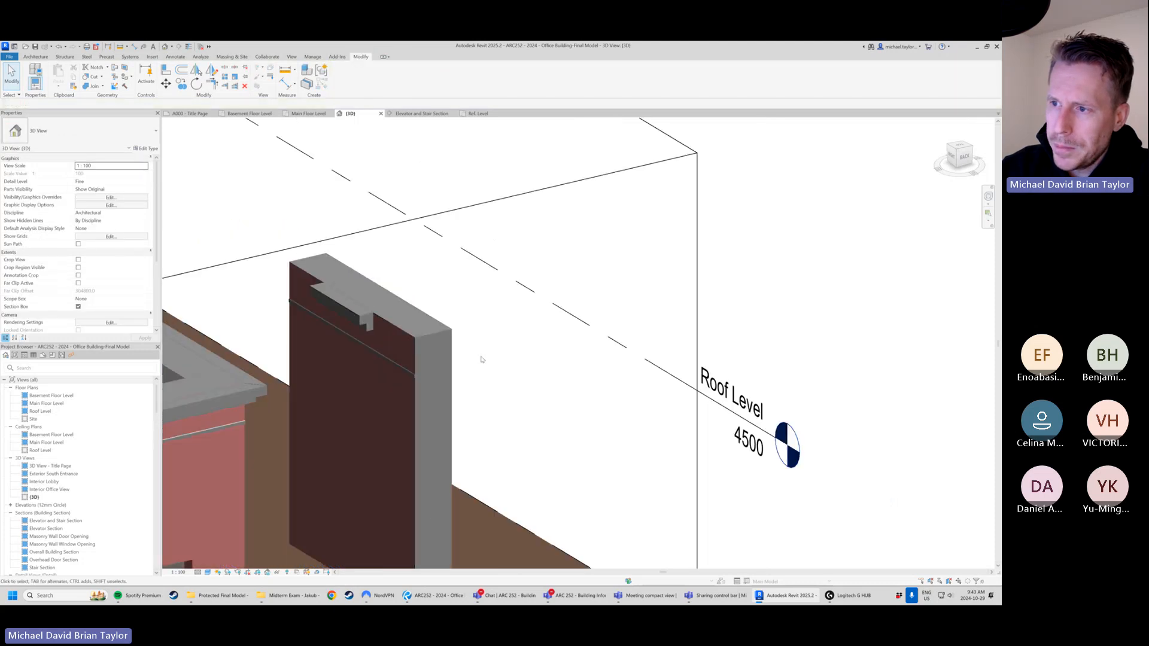
- Pull the lower brick band sweep's end inward from the freestanding wall's exposed end, and clear the selection
middle_click_drag(349, 341, 462, 377, "shift")
left_click(437, 380)
scroll(446, 383, "up", 2)
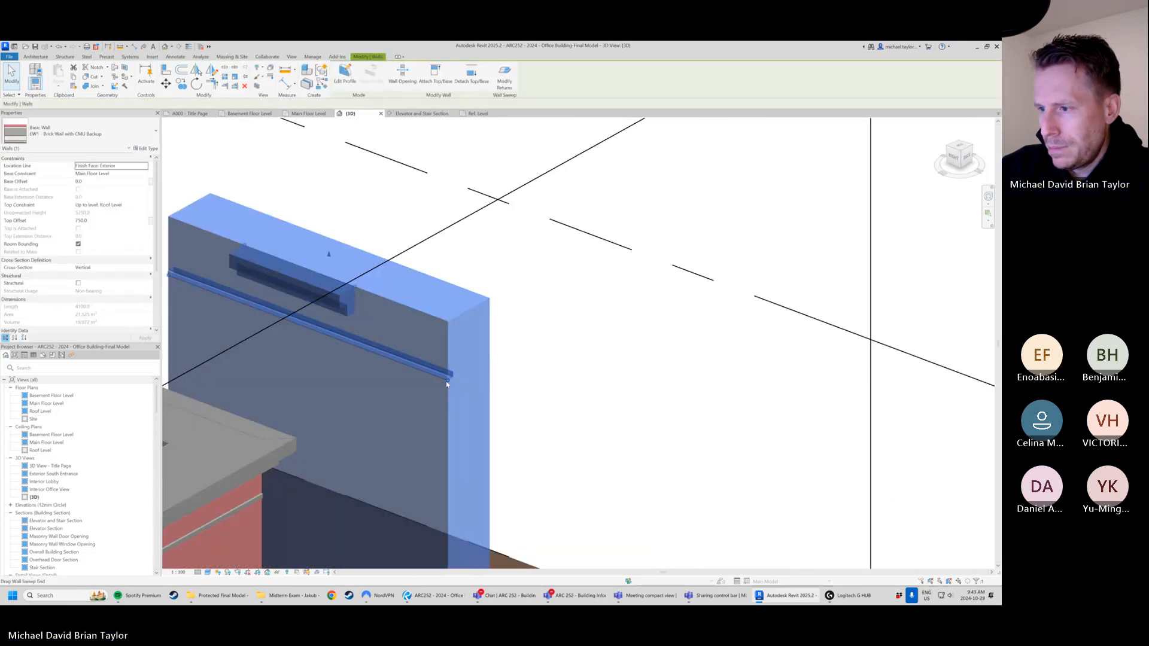
left_click_drag(447, 384, 395, 360)
left_click(539, 392)
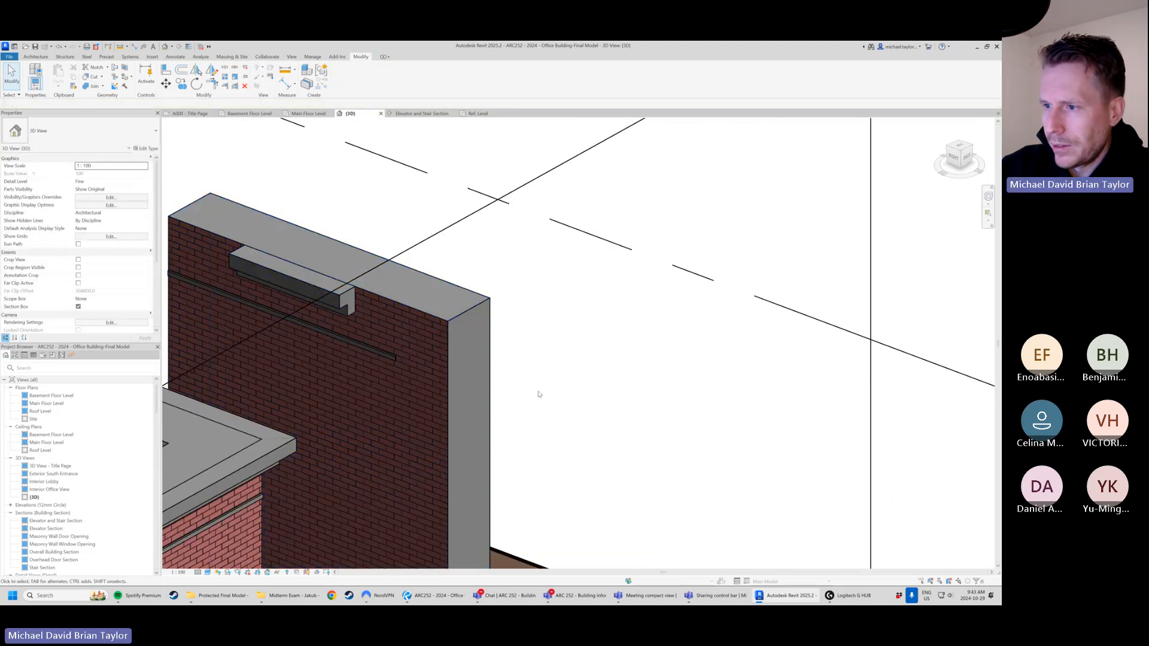
- Stretch the shortened parapet sweep back toward the freestanding wall's exposed end, and clear the selection
left_click(343, 310)
scroll(328, 301, "up", 2)
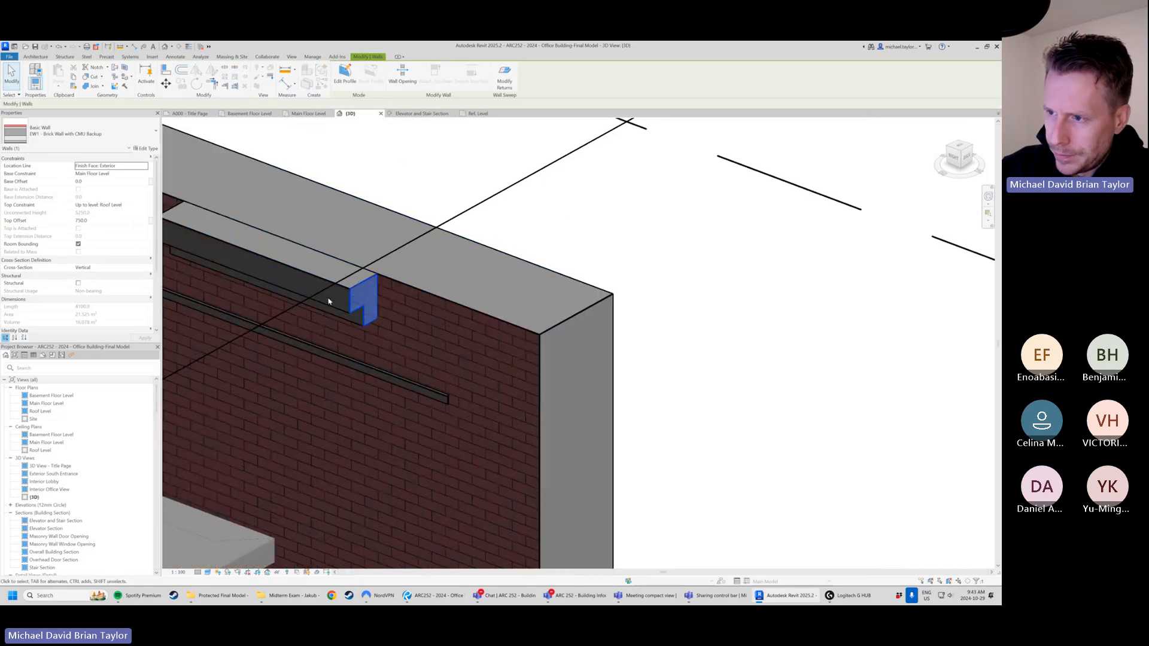
key("Escape")
left_click_drag(376, 278, 509, 326)
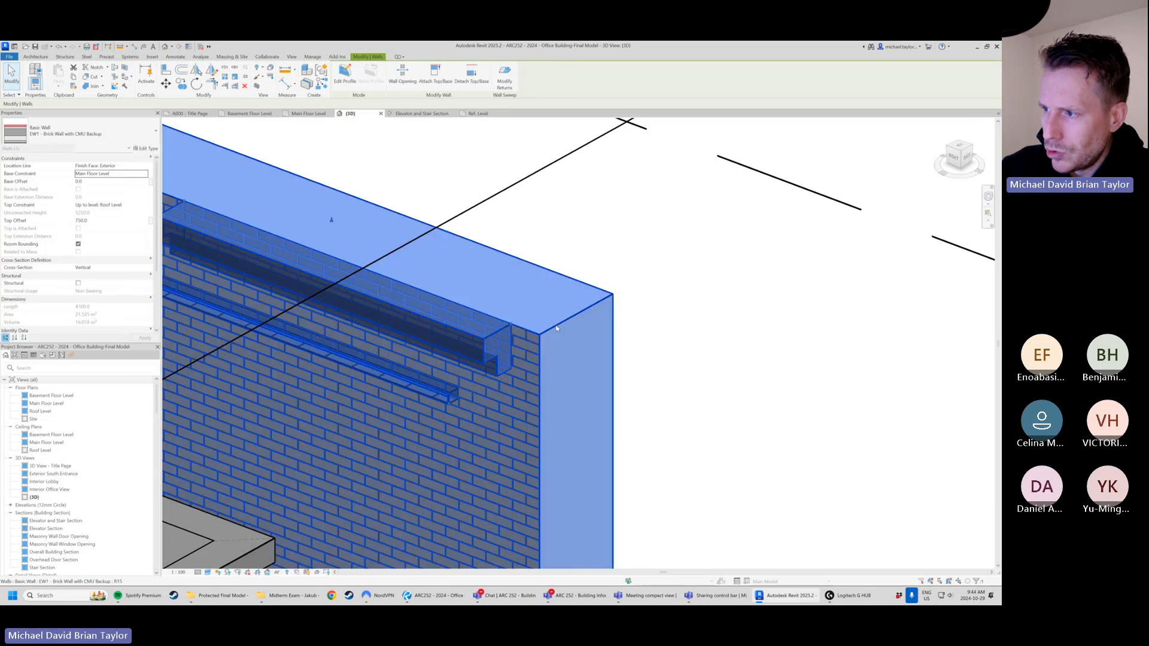
scroll(563, 324, "down", 2)
left_click(667, 379)
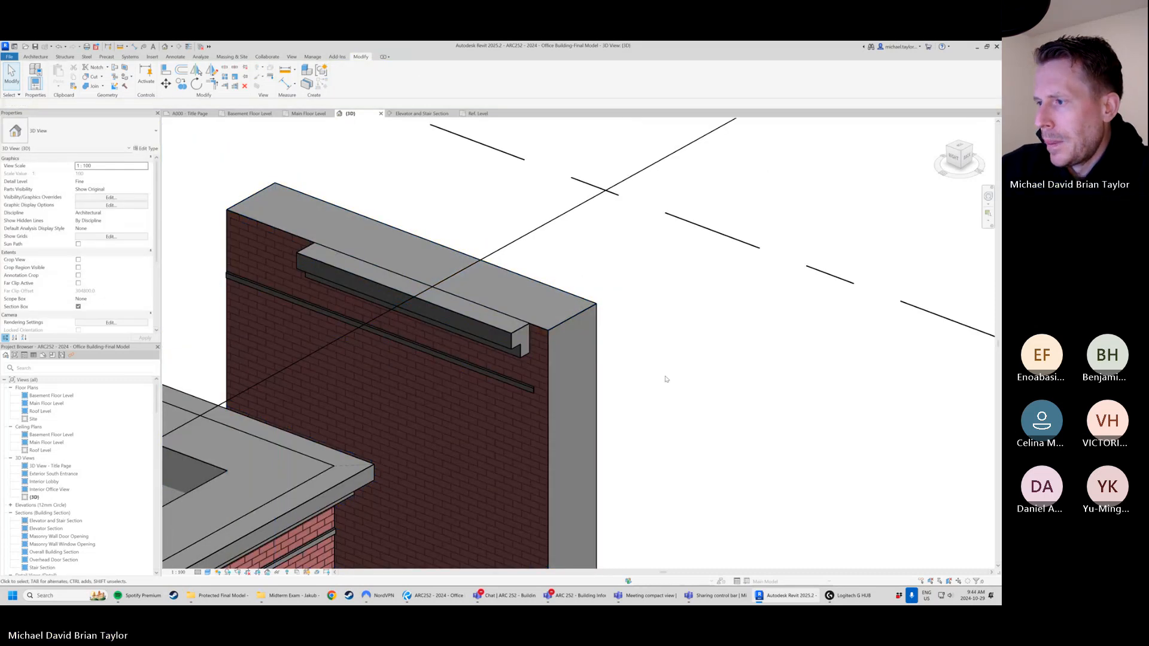
- Delete the freestanding EW1 test wall outside the building's end facade
scroll(593, 374, "down", 2)
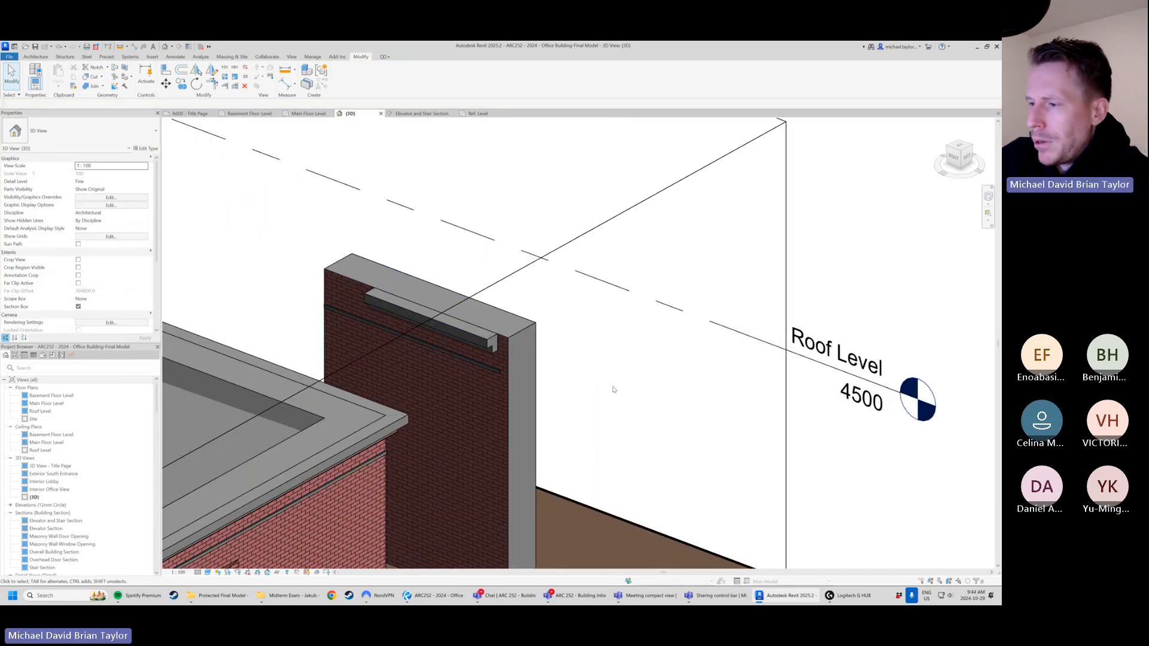
scroll(611, 404, "down", 3)
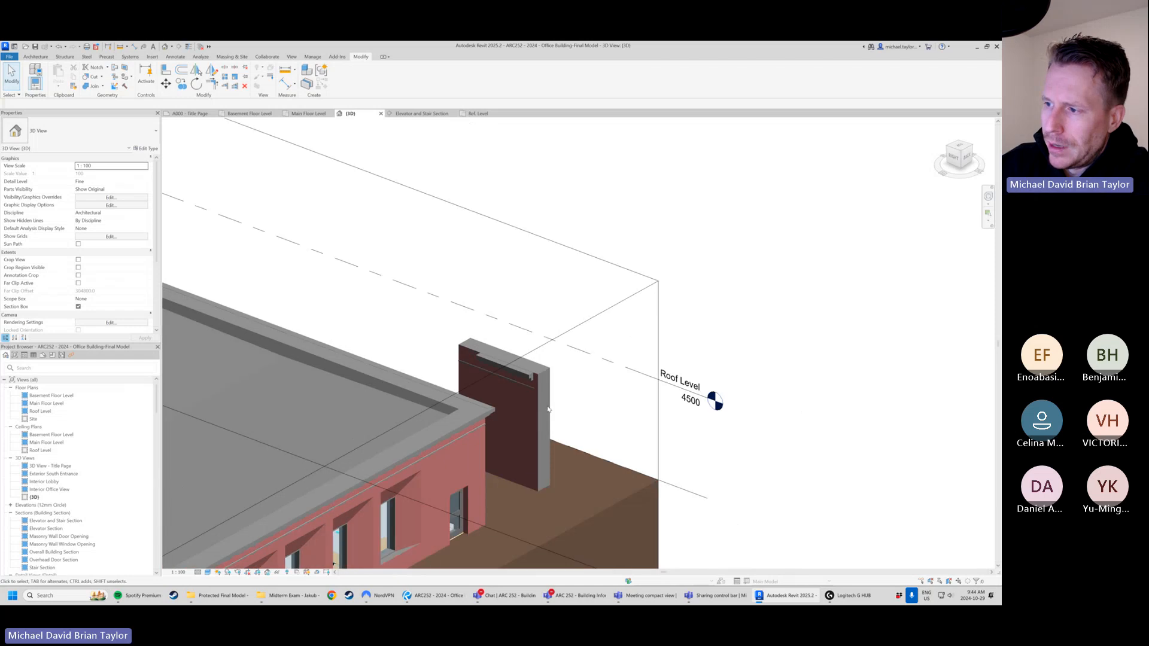
scroll(538, 398, "up", 4)
left_click(508, 395)
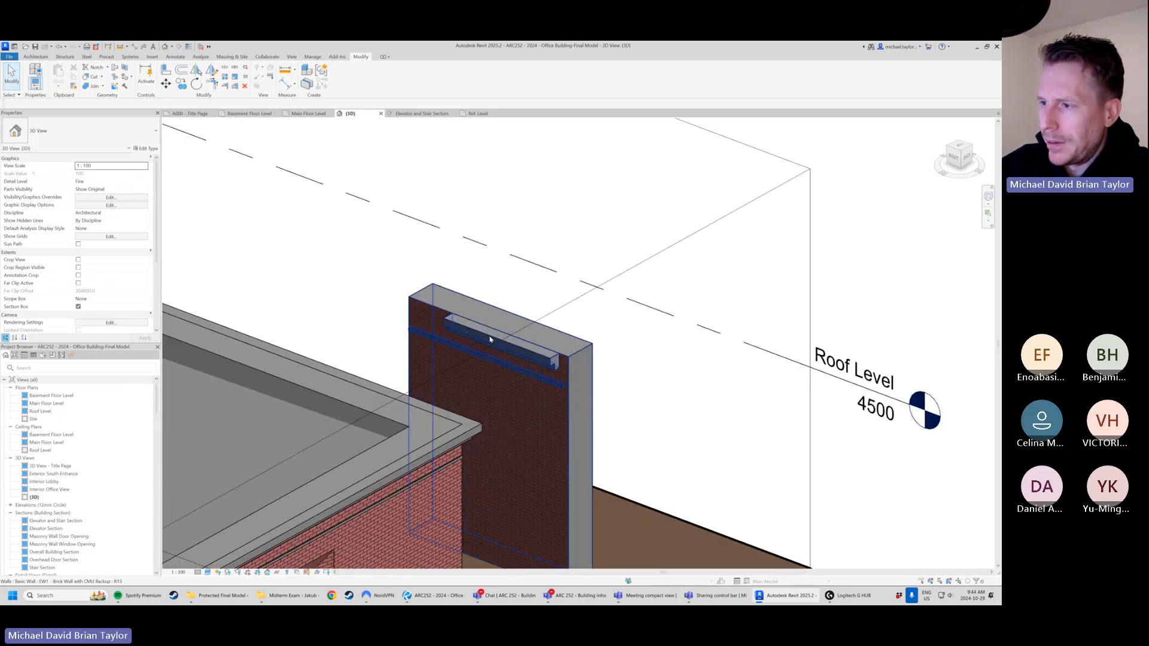
scroll(512, 352, "down", 4)
middle_click_drag(728, 426, 566, 413, "shift")
scroll(591, 420, "down", 1)
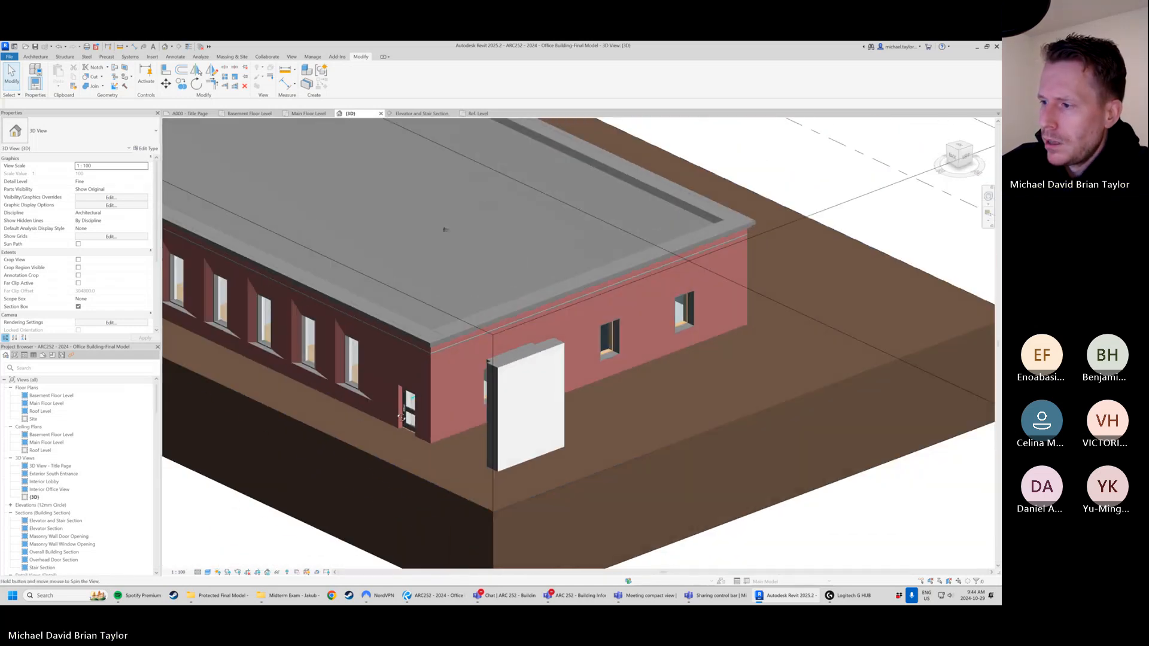
left_click(548, 353)
key("Delete")
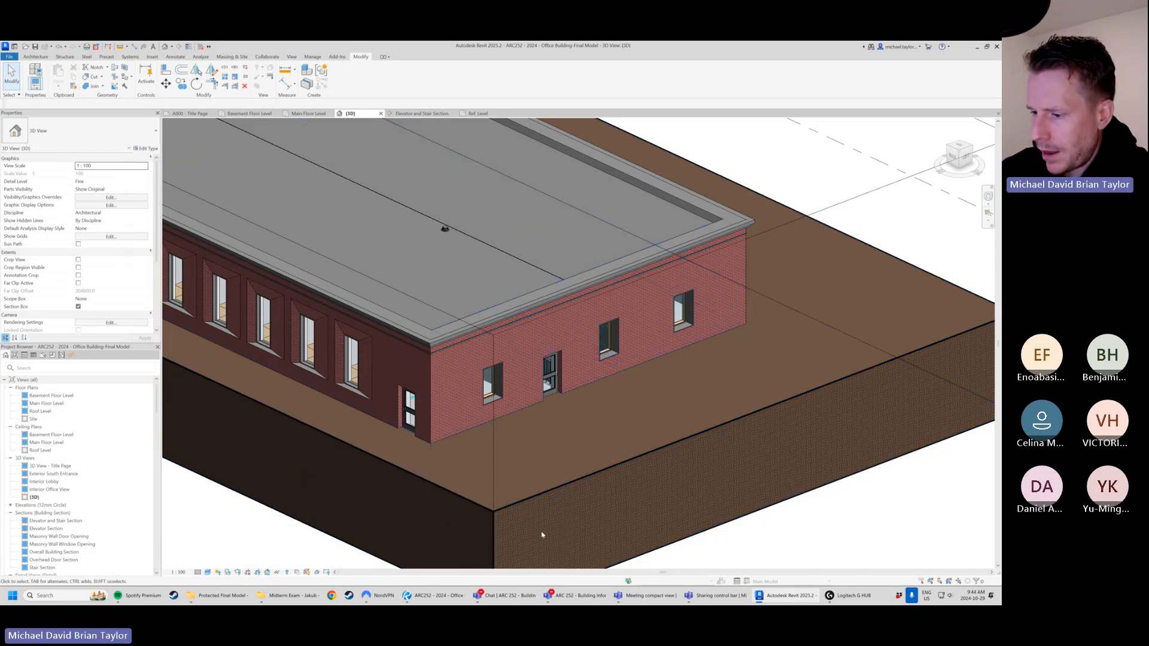
- Switch to the reference drawing set in Revu and bring up the Wall Sections sheet on page 9
left_click(434, 596)
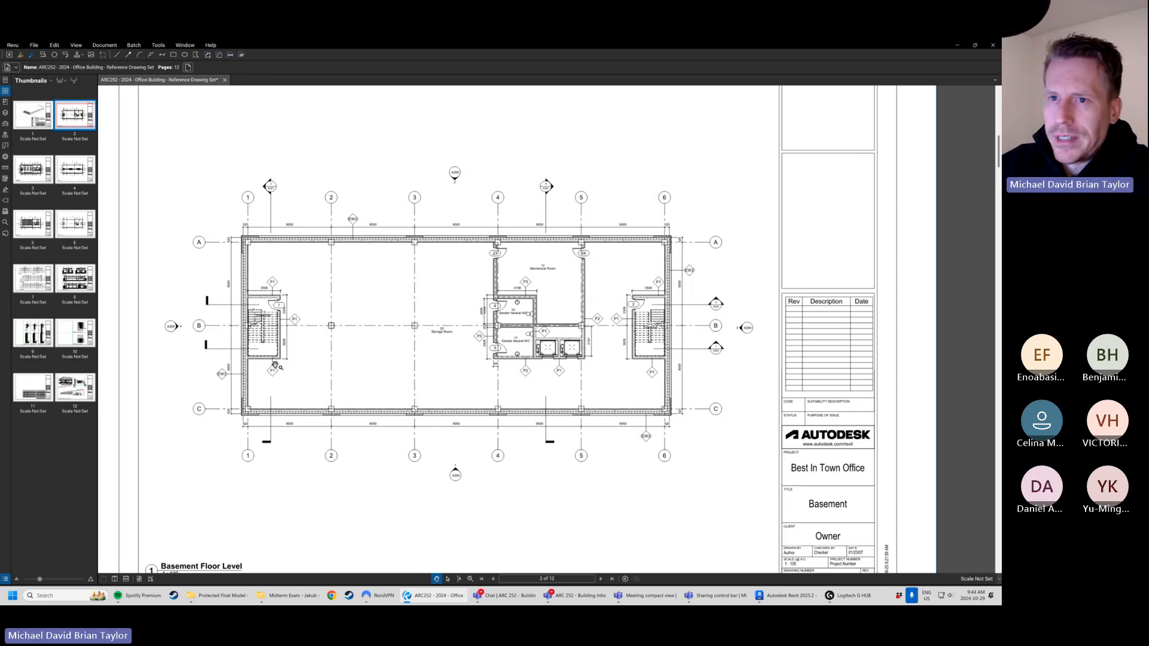
left_click(33, 169)
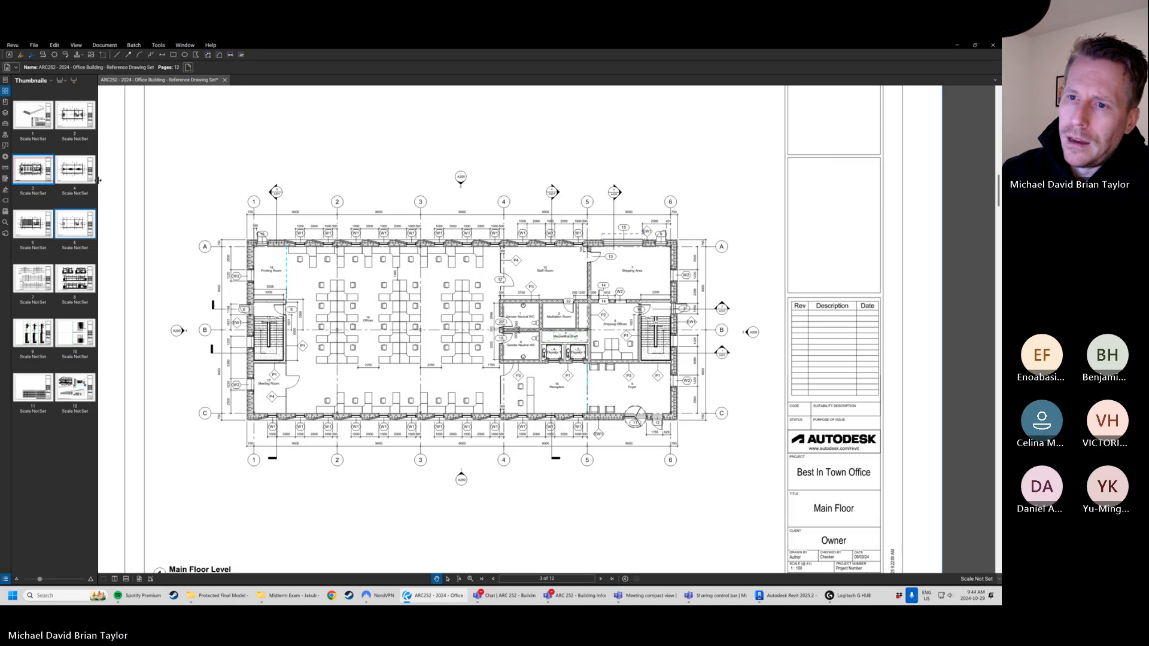
left_click(33, 333)
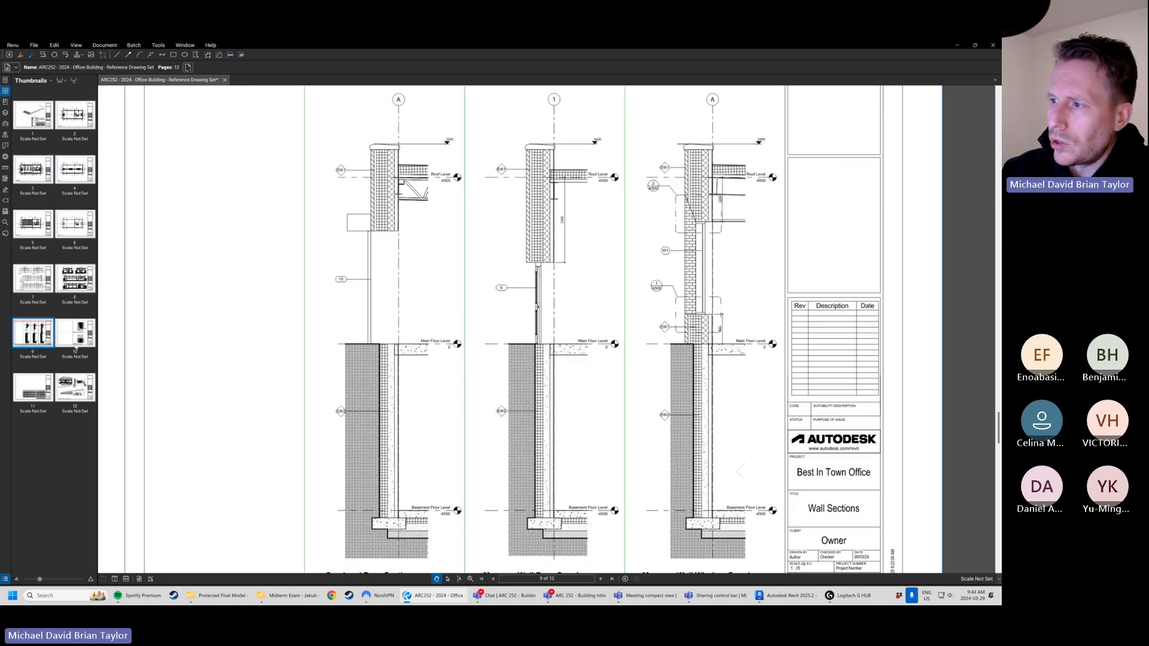
scroll(498, 269, "up", 1)
scroll(541, 244, "up", 1)
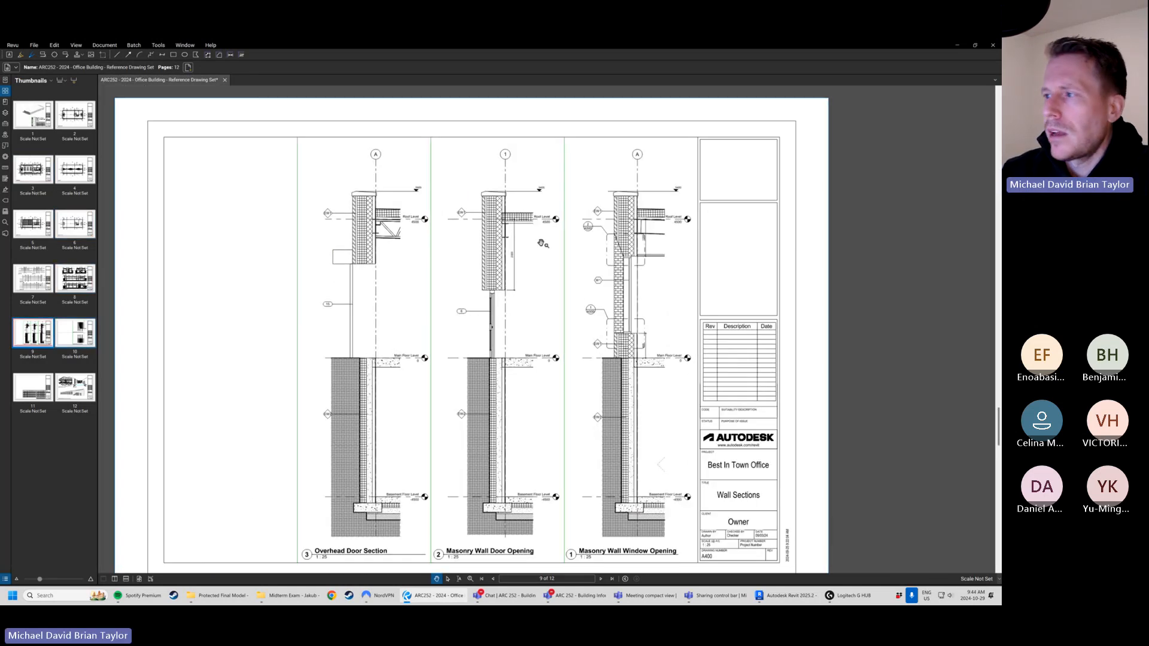
scroll(526, 260, "up", 1)
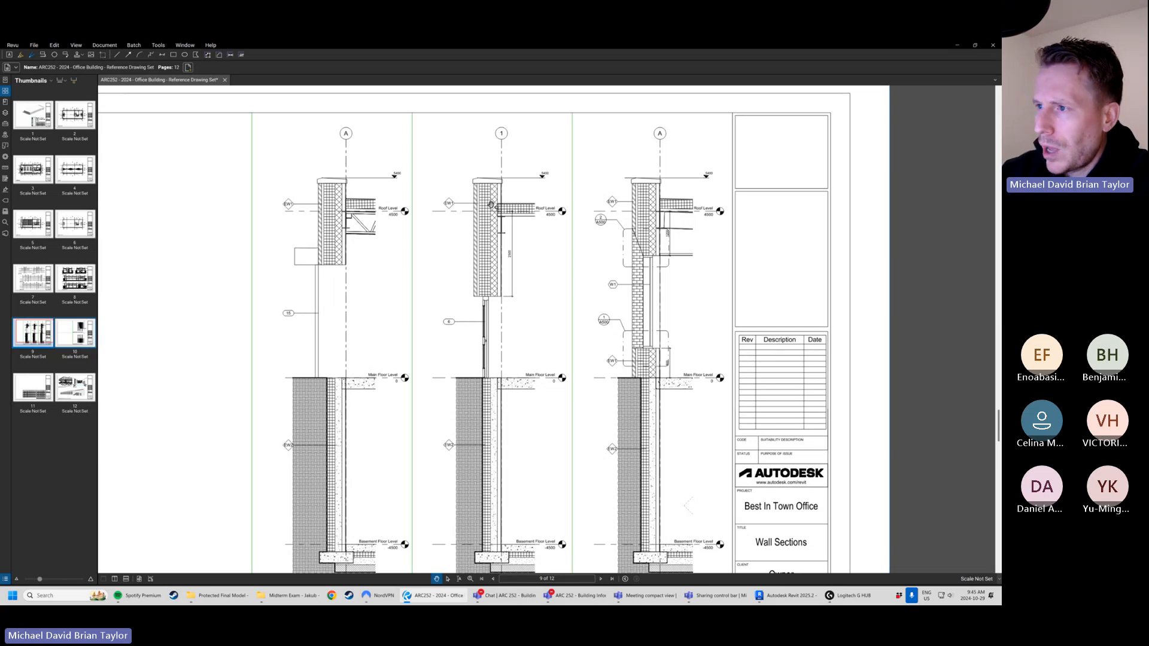
scroll(308, 226, "up", 1)
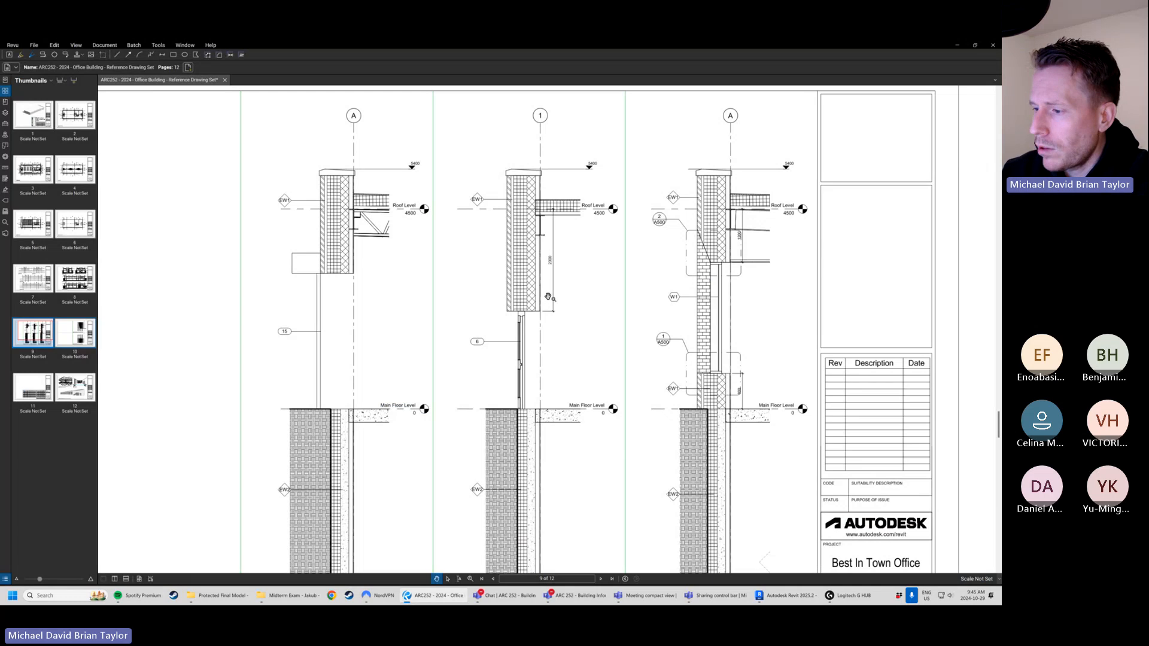
- Examine how the EW1 walls, parapet caps and roof build-up meet at Roof Level in the three wall sections
left_click_drag(599, 460, 541, 337)
left_click_drag(567, 269, 538, 319)
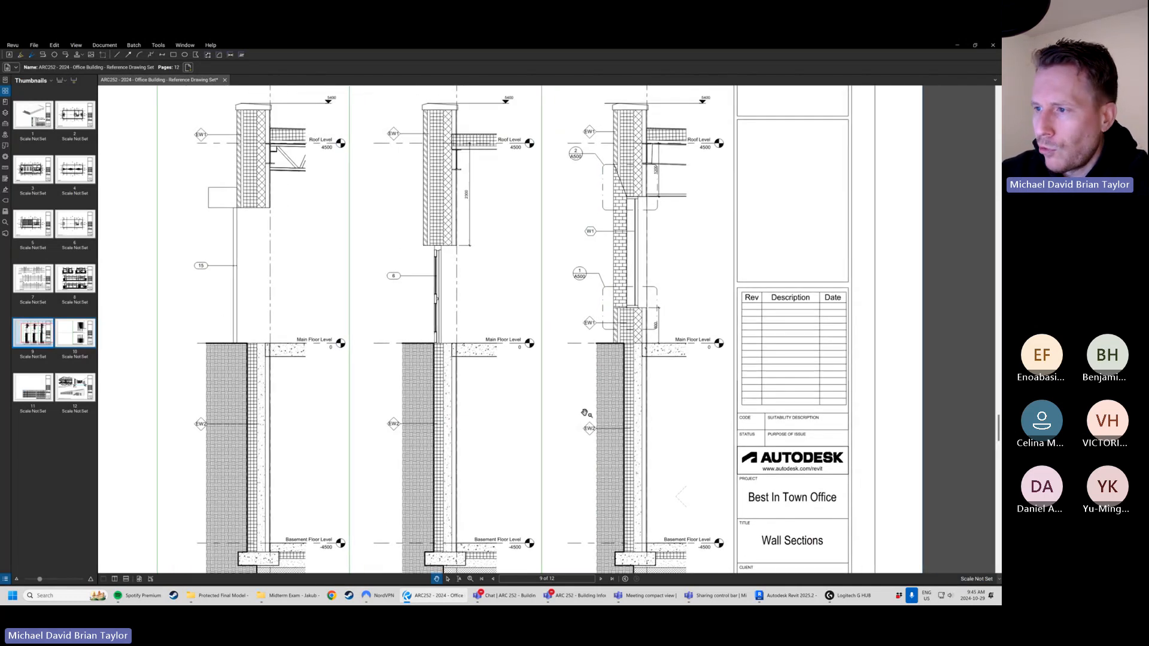
left_click_drag(541, 246, 514, 282)
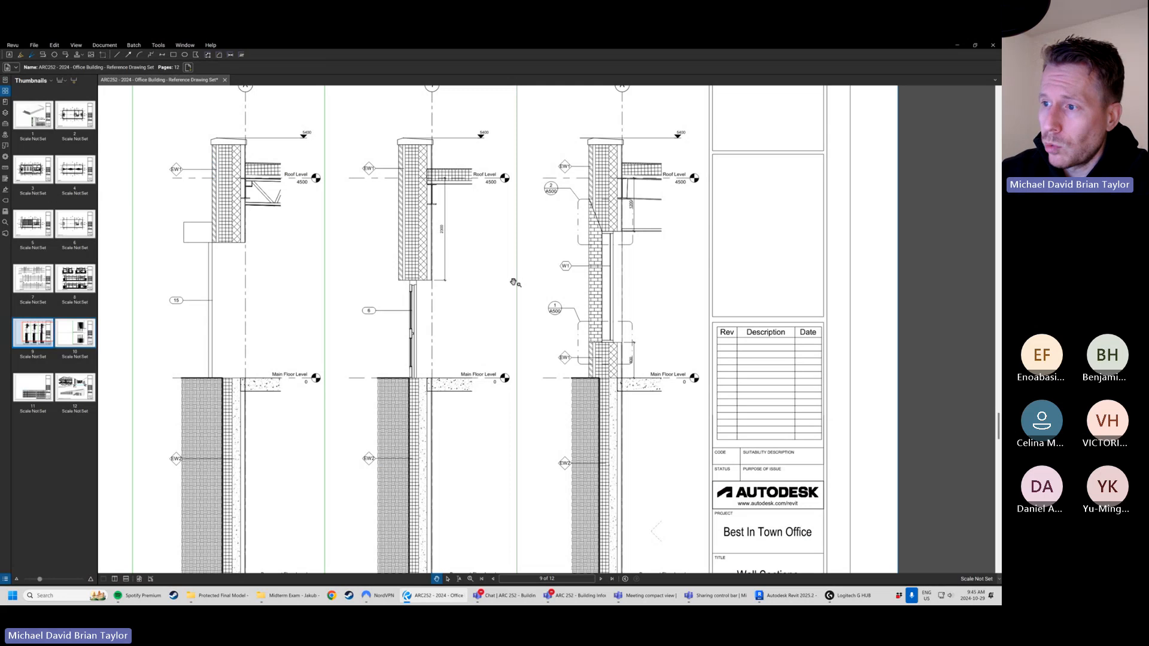
left_click_drag(500, 169, 491, 181)
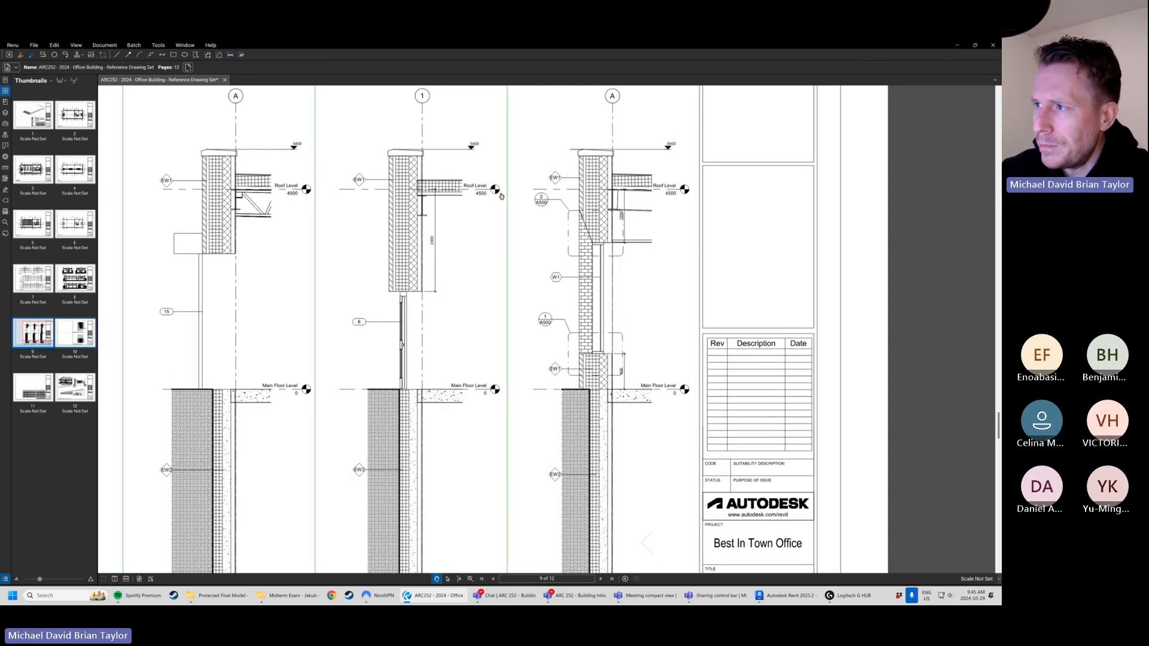
scroll(635, 257, "down", 2)
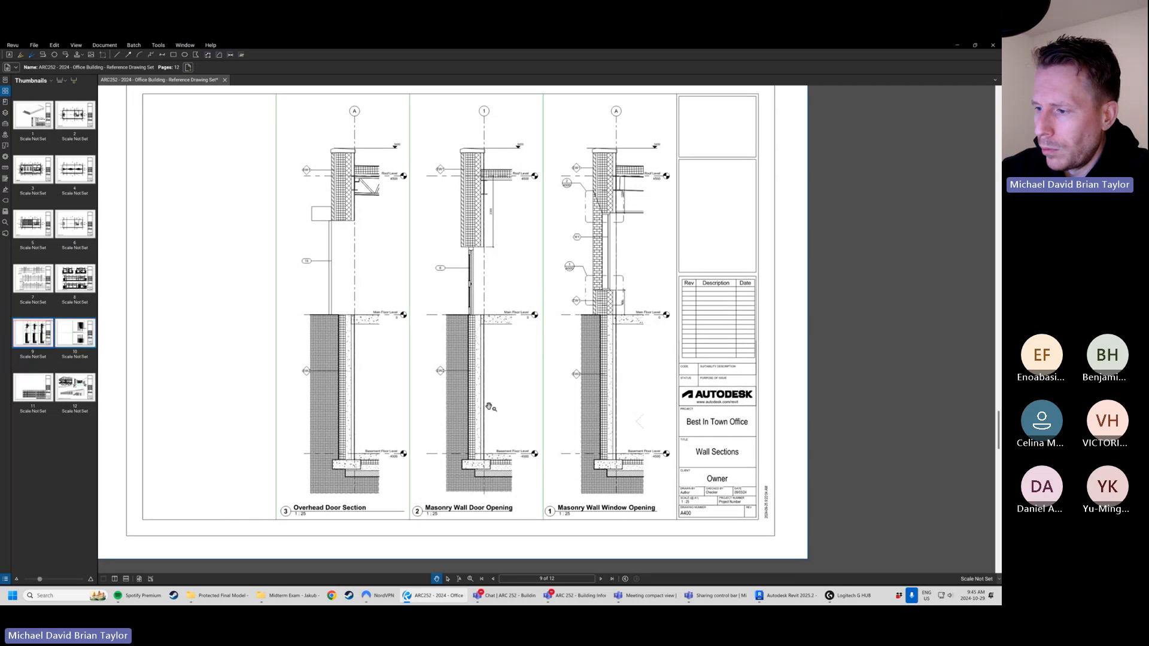
scroll(371, 136, "up", 2)
scroll(374, 137, "up", 1)
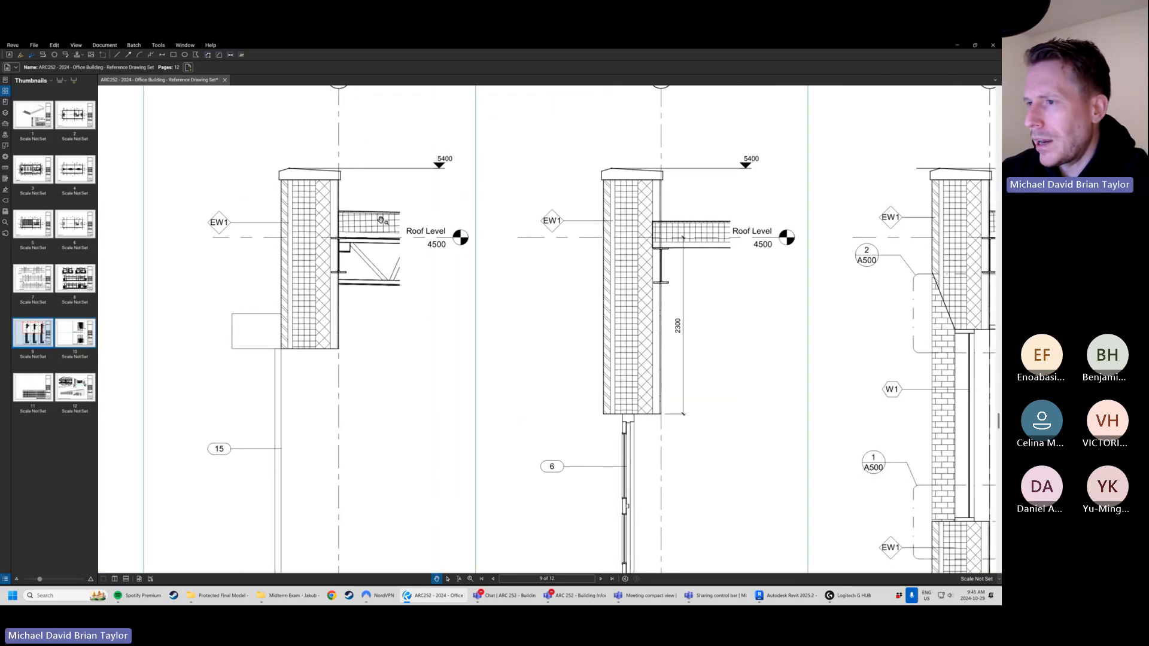
scroll(303, 257, "down", 2)
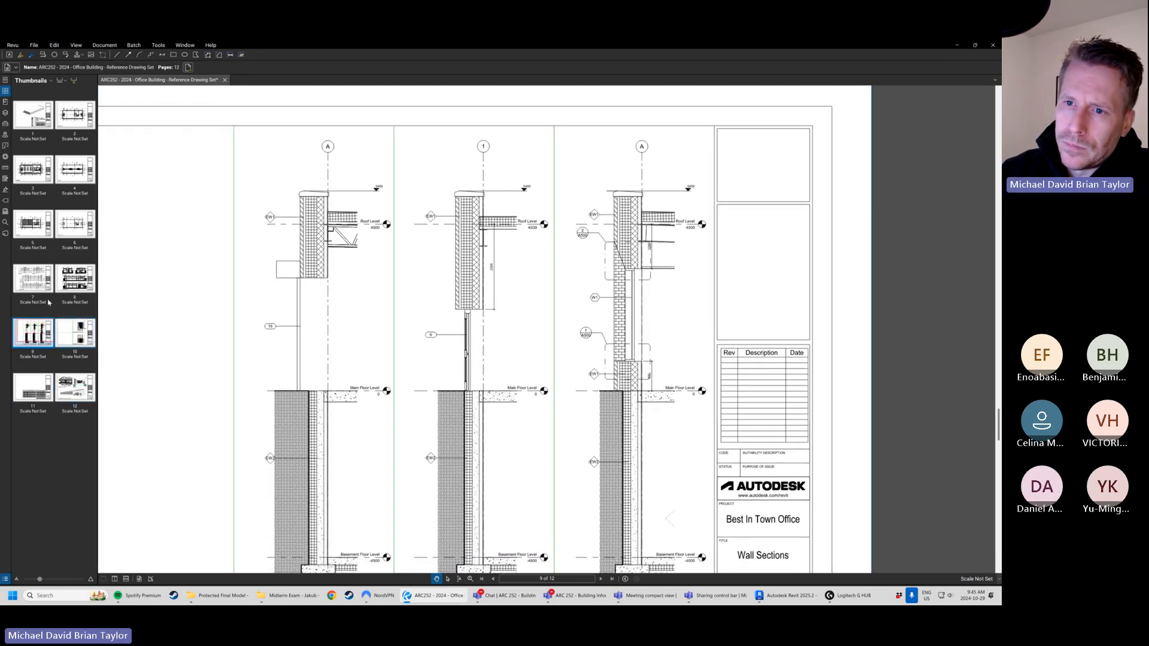
- Open the Roof Plan sheet on page 4 and examine its roof slopes, drain positions and tapered areas
left_click(75, 171)
scroll(588, 395, "down", 3)
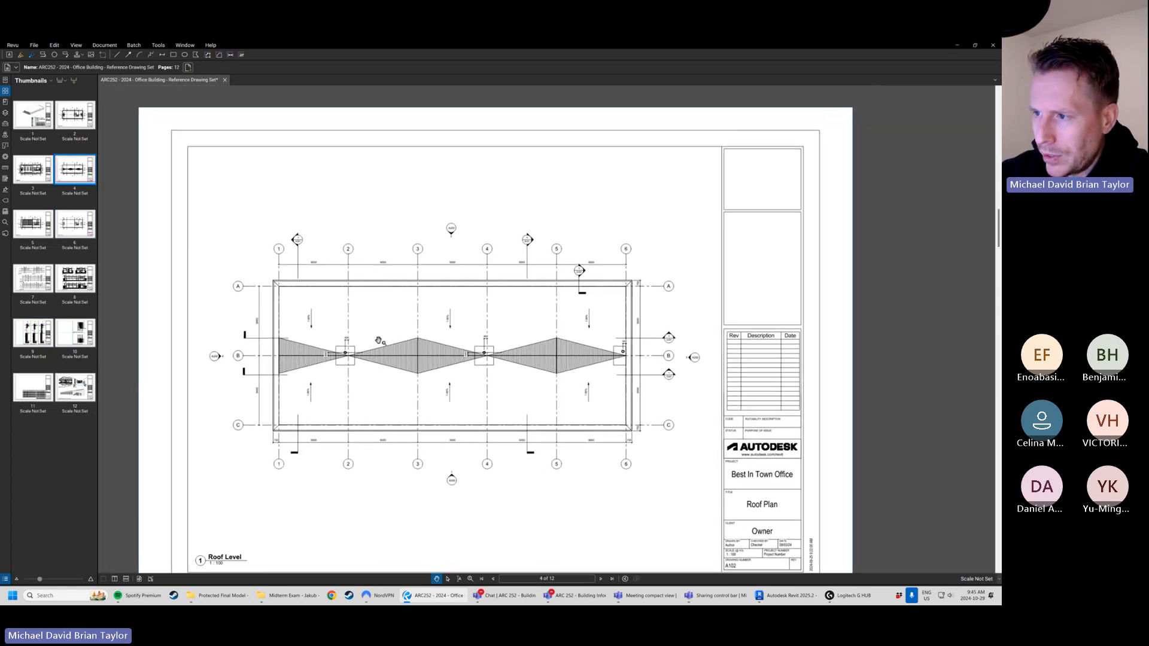
scroll(370, 356, "up", 2)
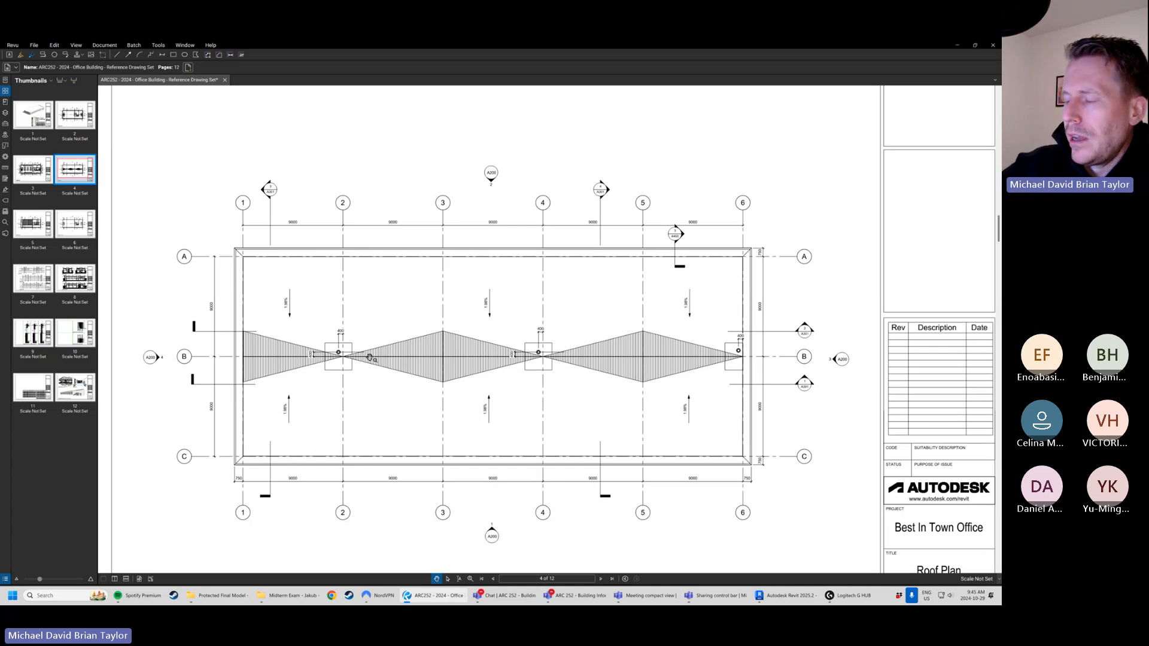
scroll(489, 326, "up", 2)
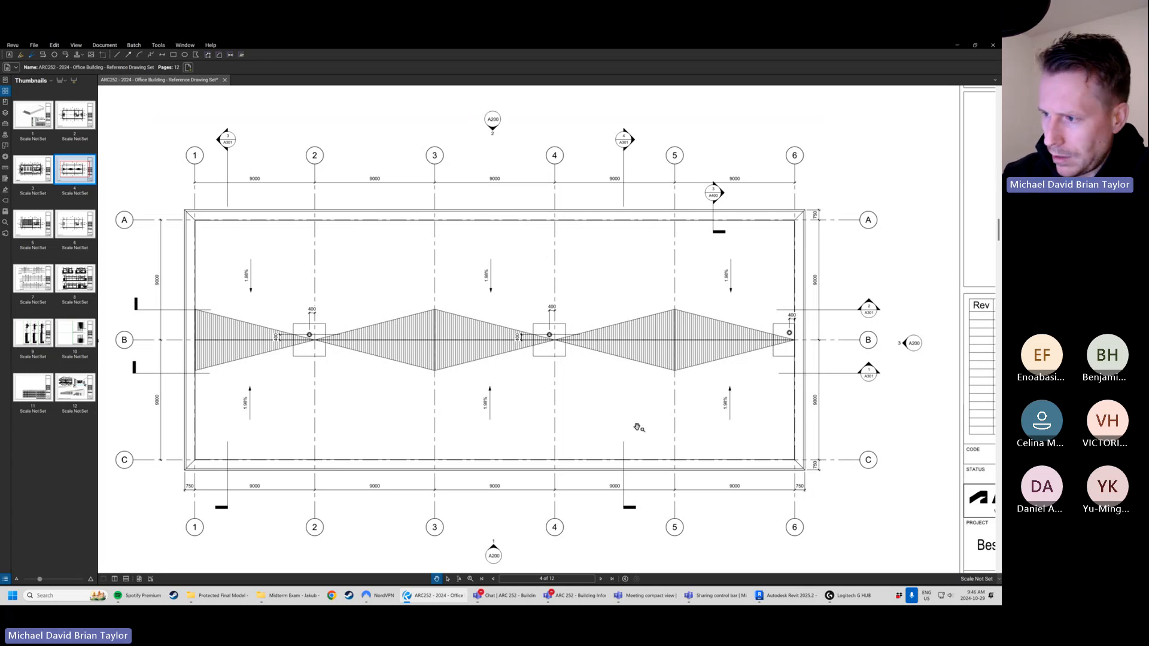
left_click_drag(597, 360, 556, 359)
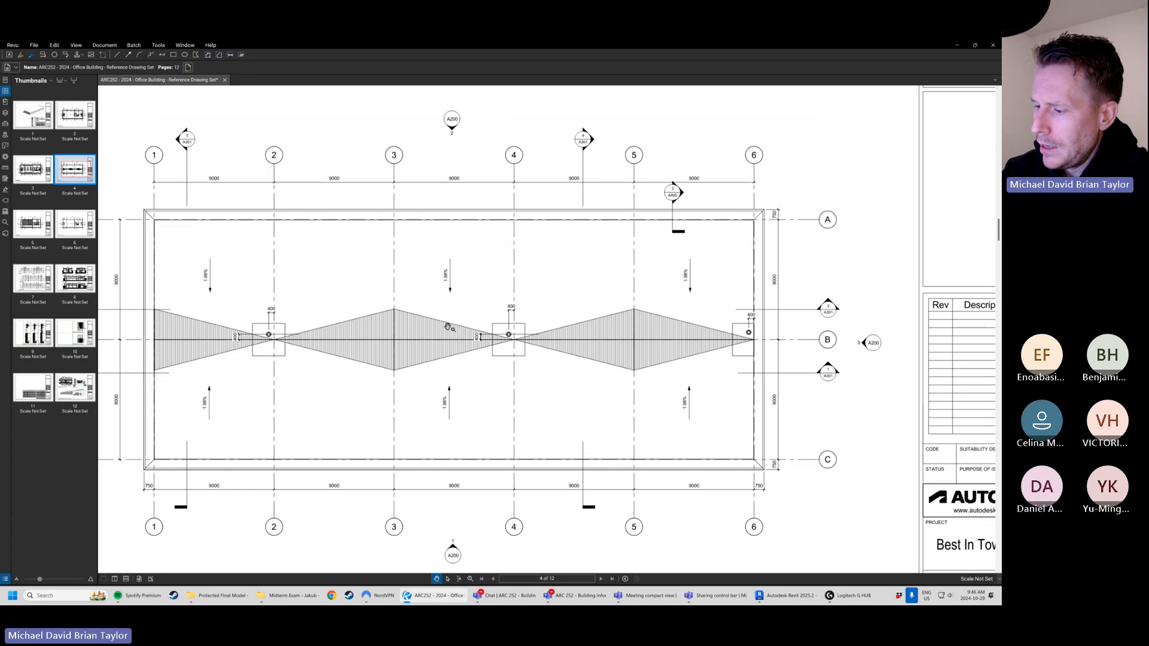
- Switch back to Revit, open sheet A102 - Roof Plan, and activate its Roof Level floor plan view
left_click(778, 596)
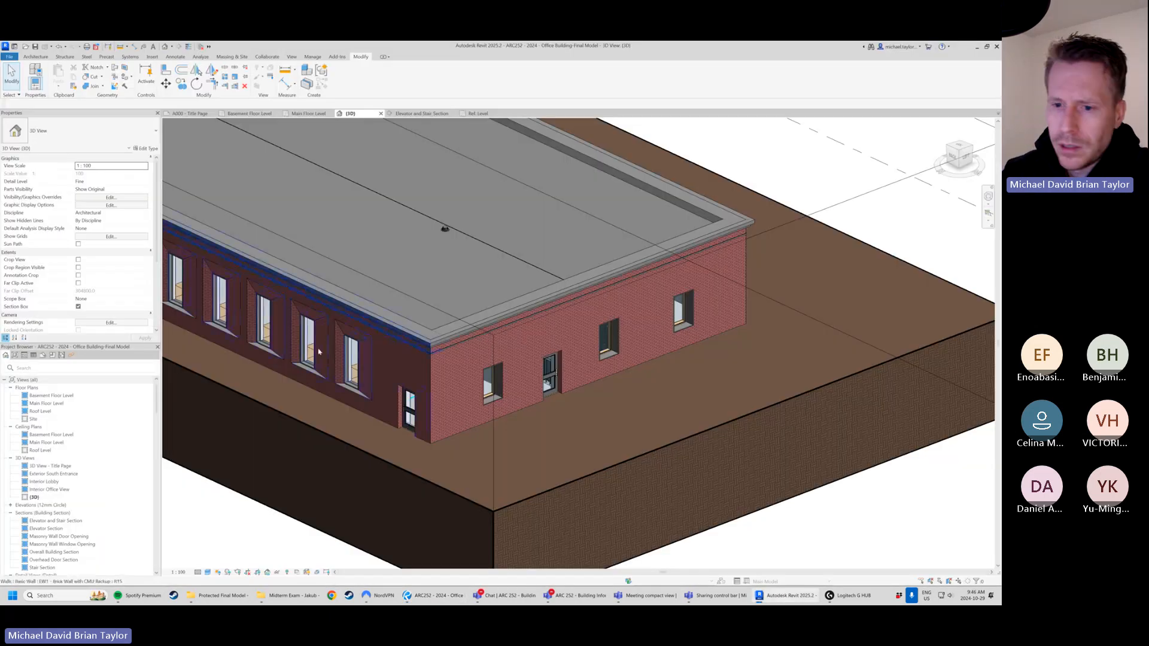
double_click(55, 451)
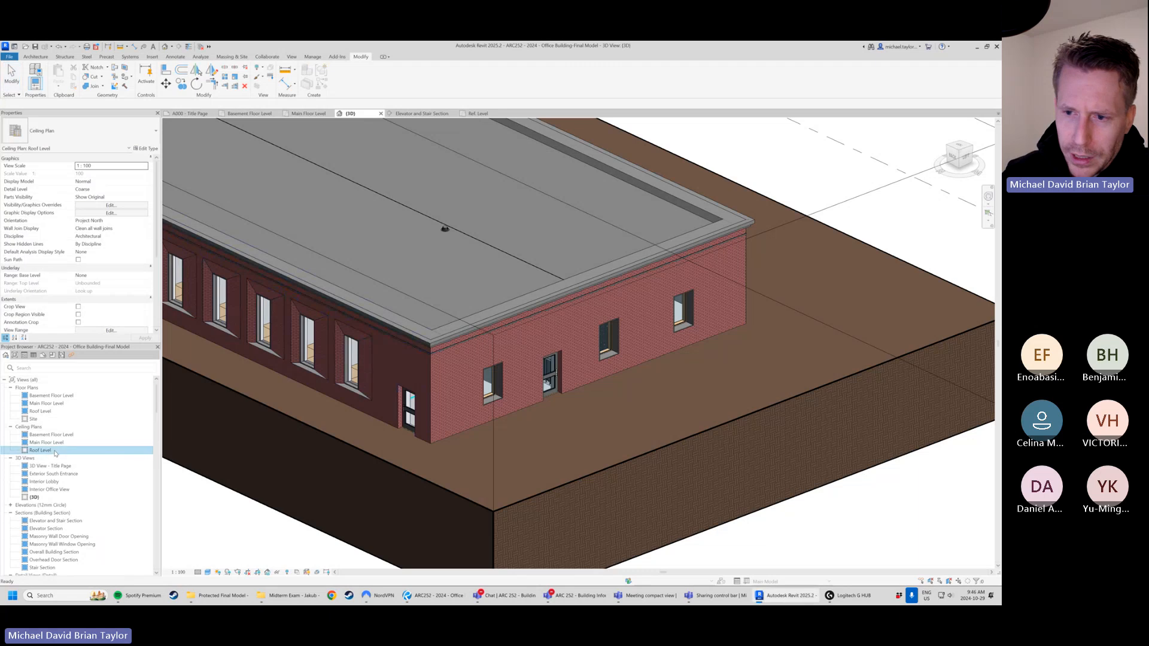
scroll(59, 470, "down", 5)
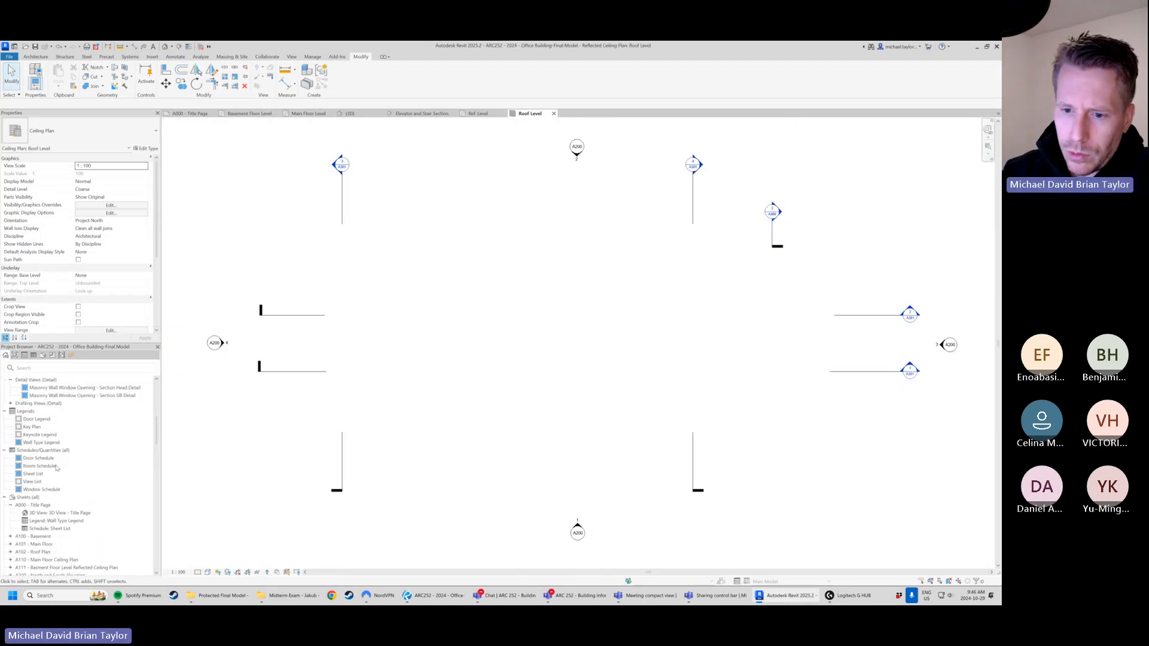
scroll(51, 514, "down", 2)
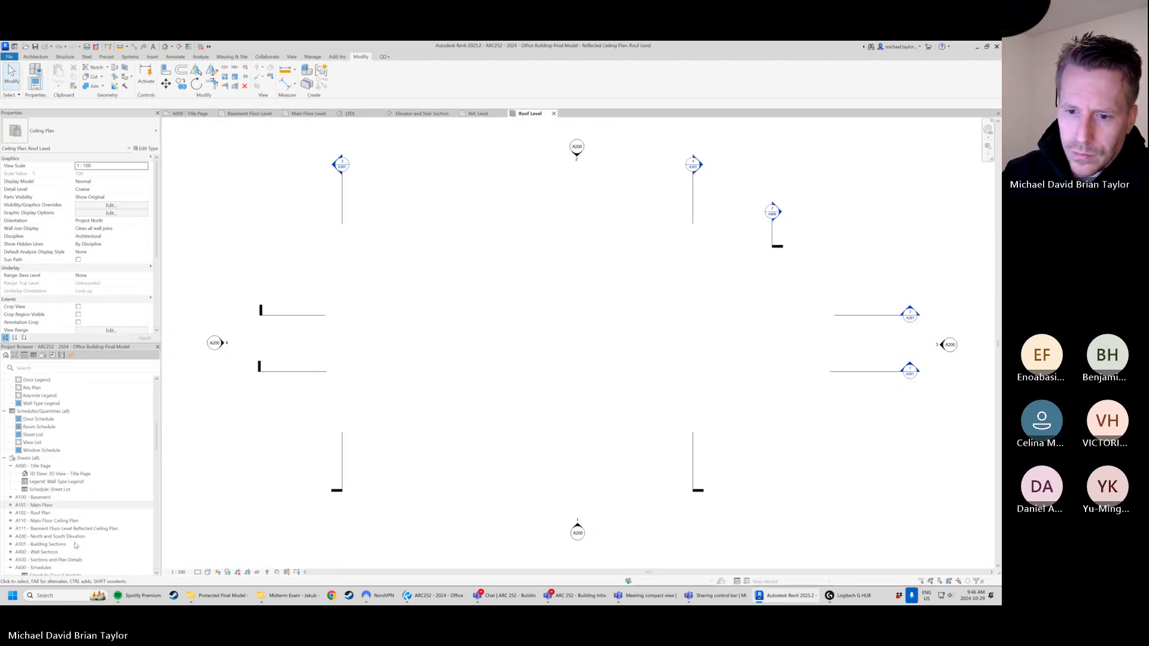
double_click(40, 513)
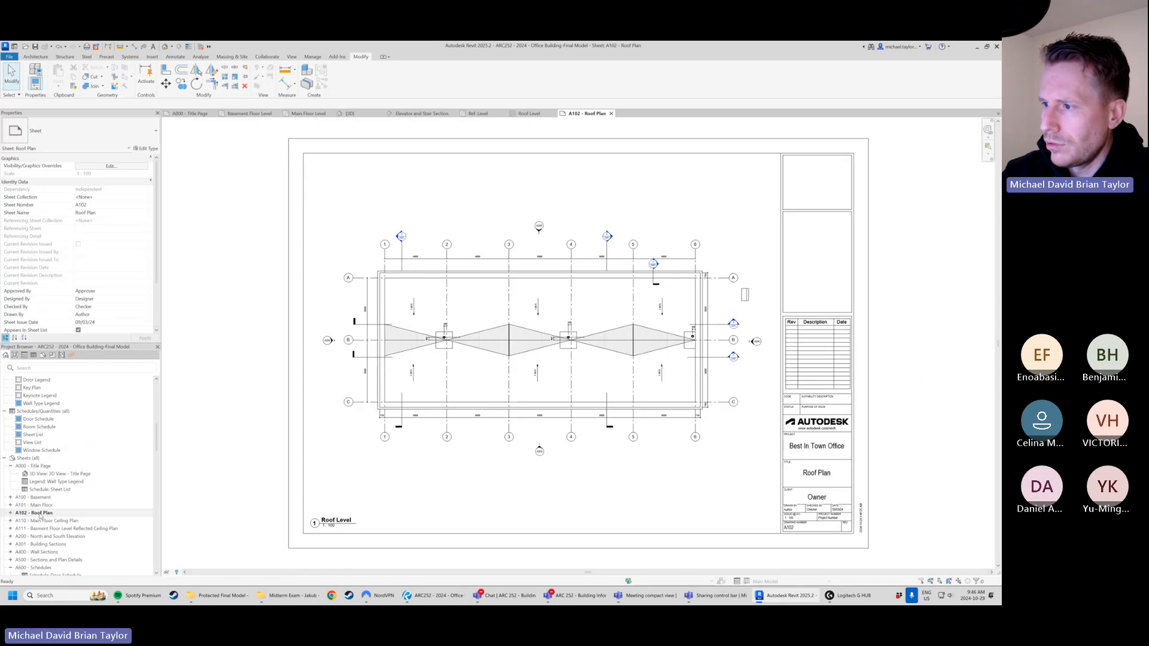
scroll(518, 323, "up", 1)
double_click(521, 325)
scroll(519, 336, "up", 2)
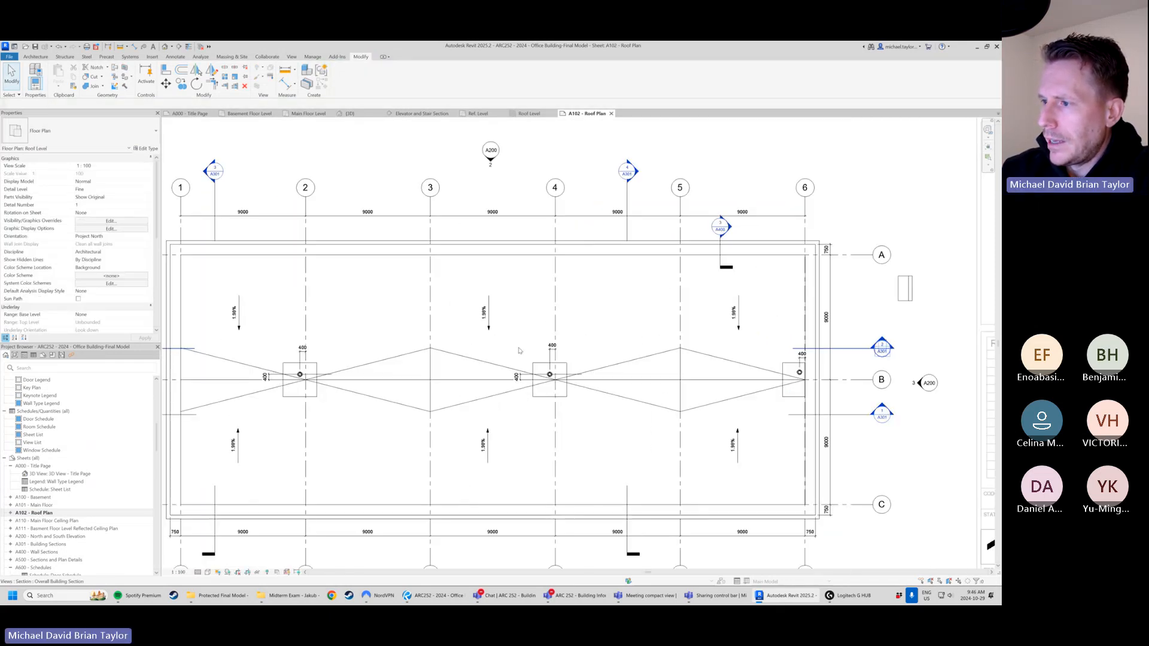
- Set the units format of the roof plan's spot slope type to Rise / 1000 millimeters
scroll(491, 320, "up", 3)
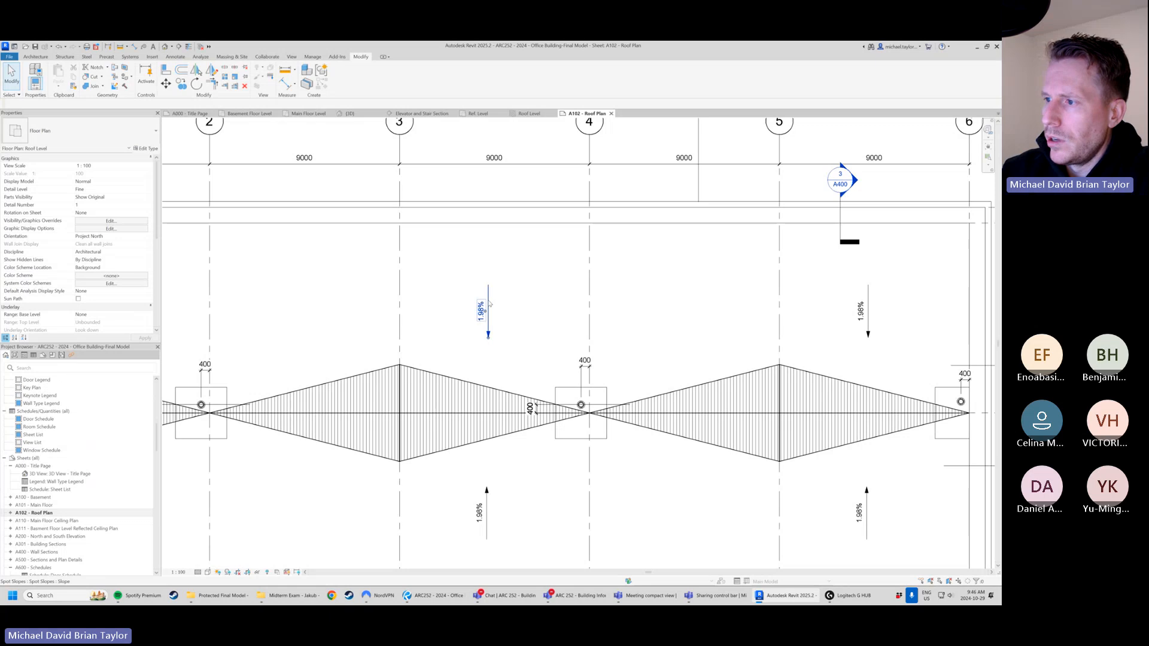
left_click(490, 304)
scroll(412, 255, "down", 2)
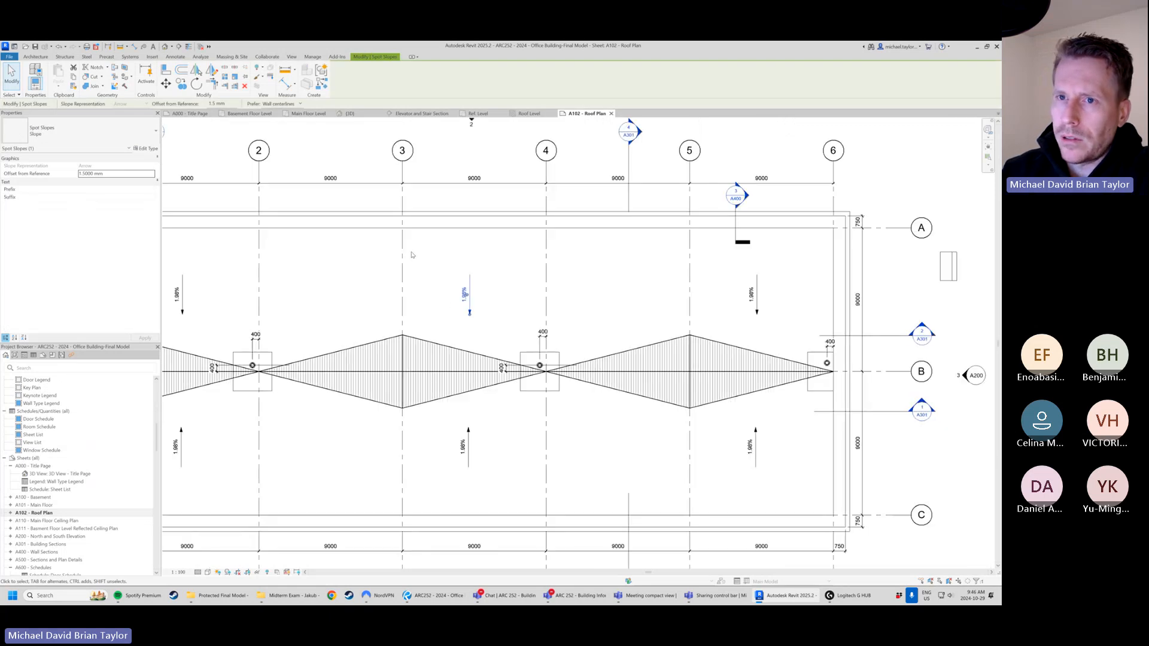
scroll(529, 328, "down", 1)
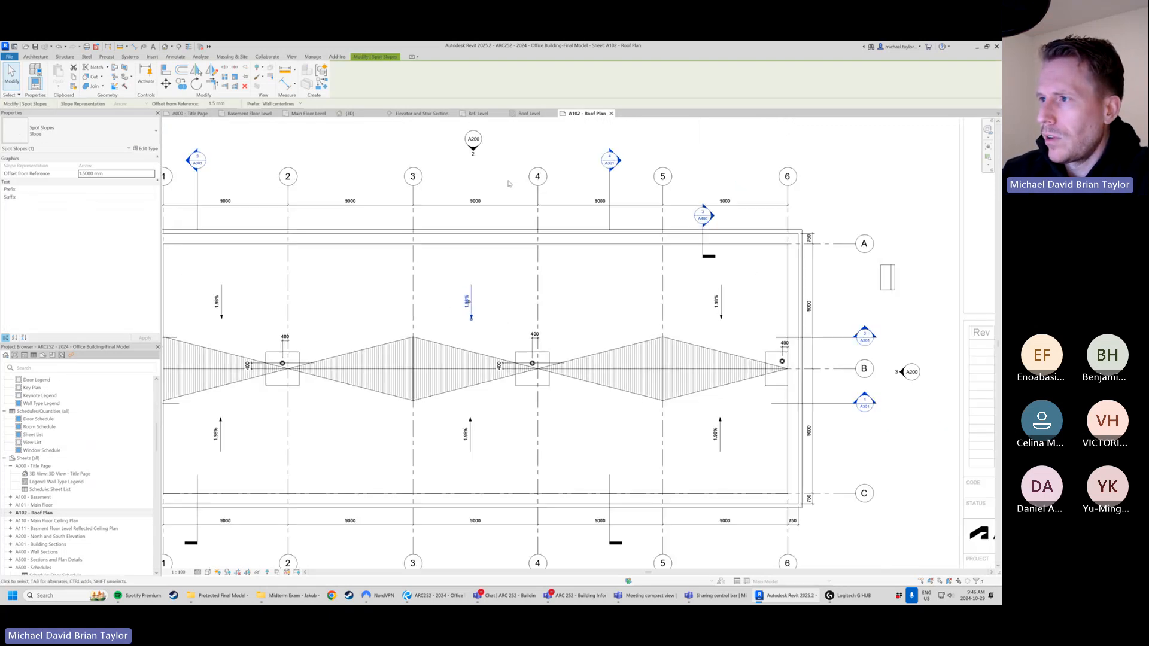
scroll(467, 305, "up", 2)
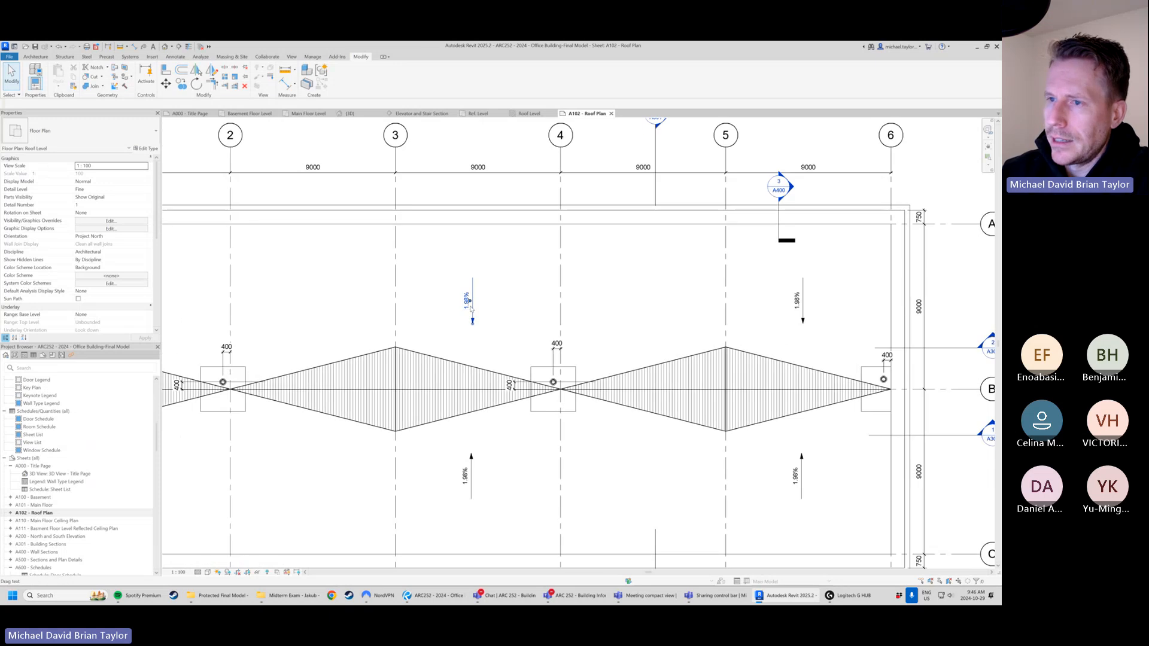
left_click(147, 148)
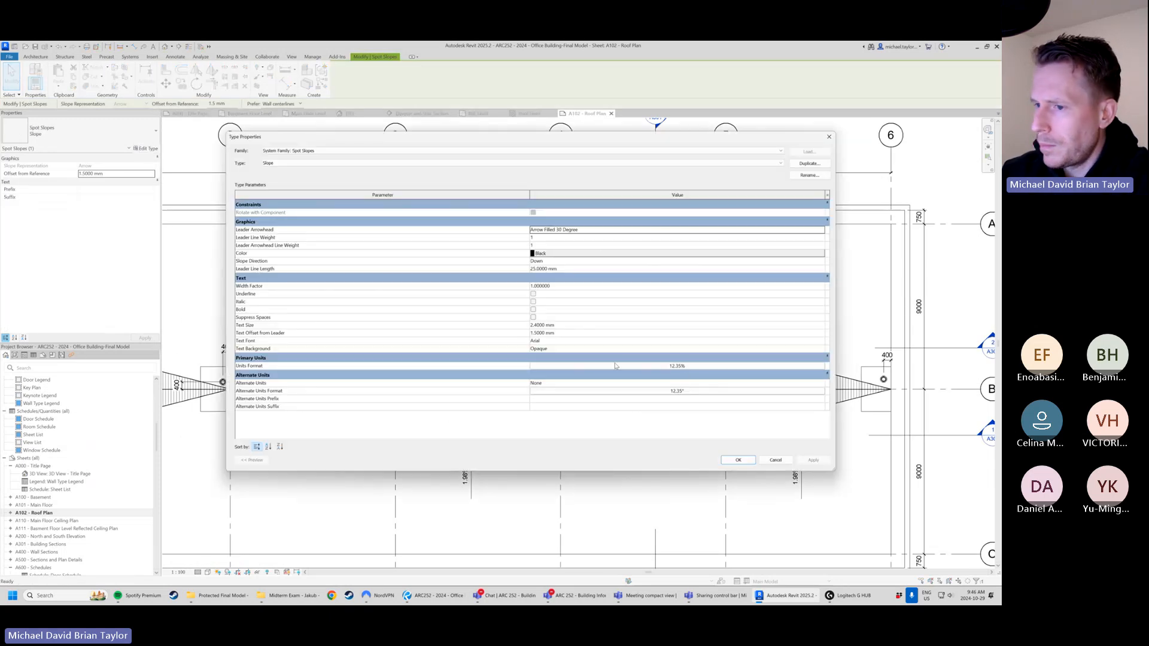
left_click(694, 365)
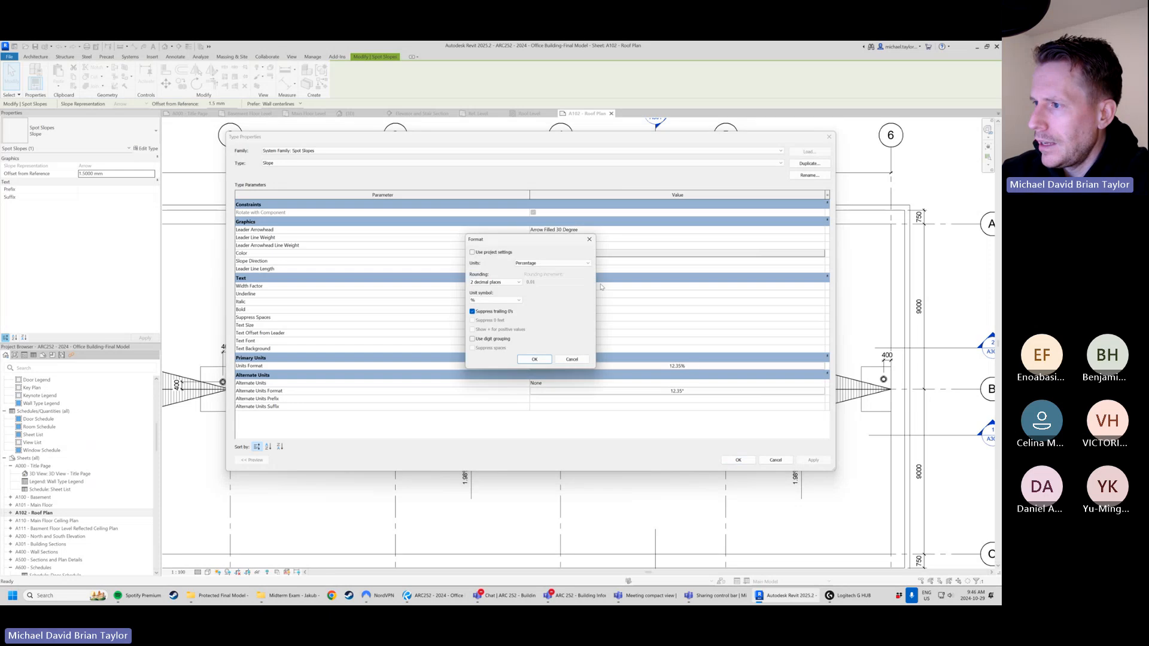
left_click(554, 264)
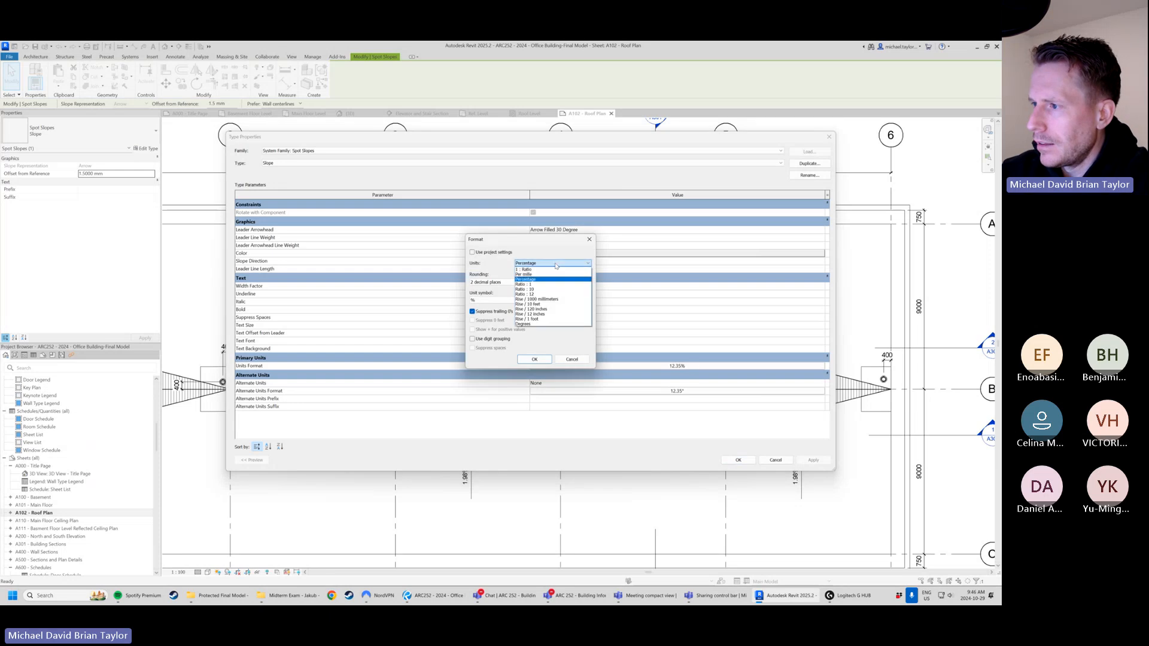
left_click(552, 299)
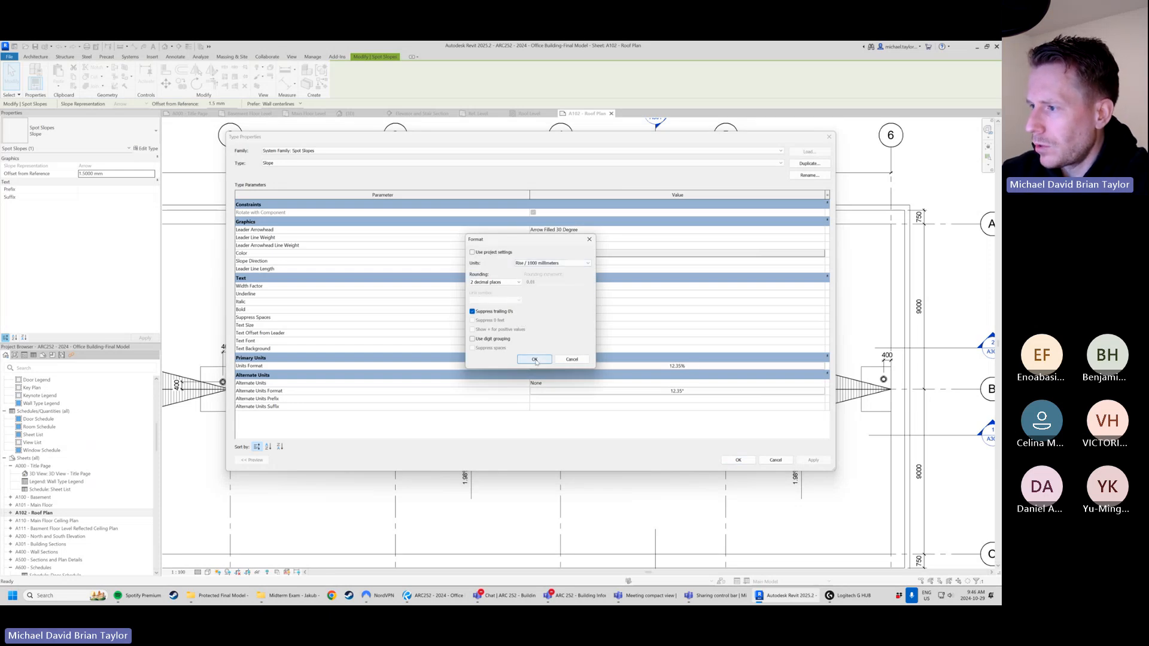
left_click(534, 359)
left_click(738, 459)
scroll(627, 318, "down", 3)
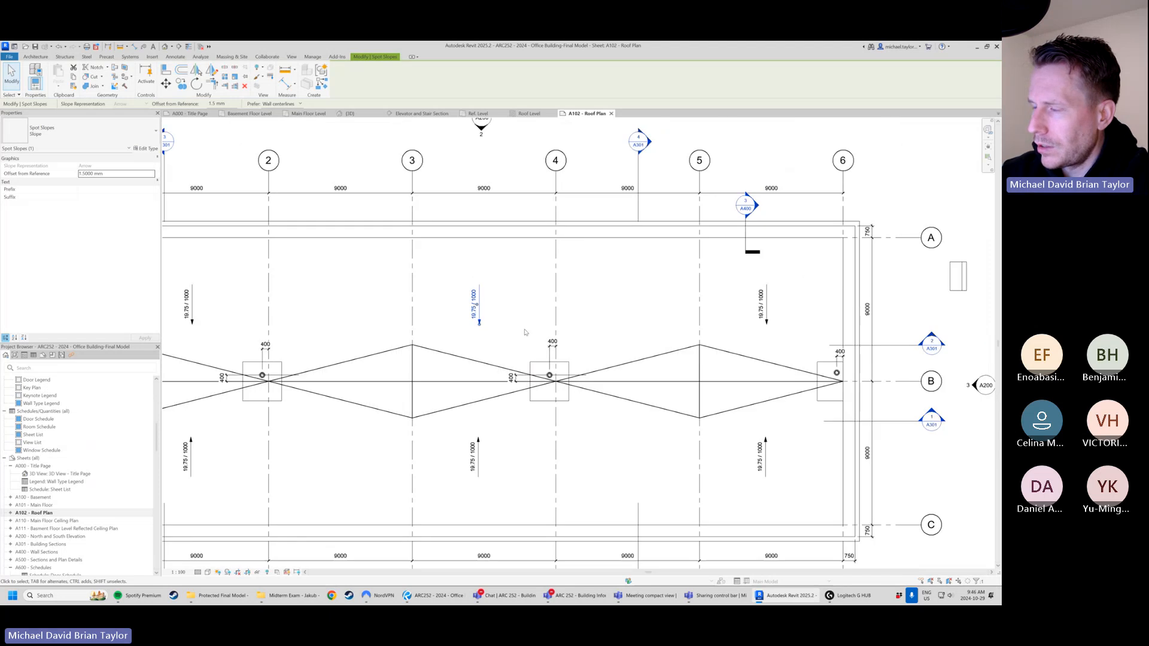
key("Escape")
- Delete the stray small rectangle outside the roof outline, beyond grid 6 between grids A and B
scroll(627, 318, "up", 2)
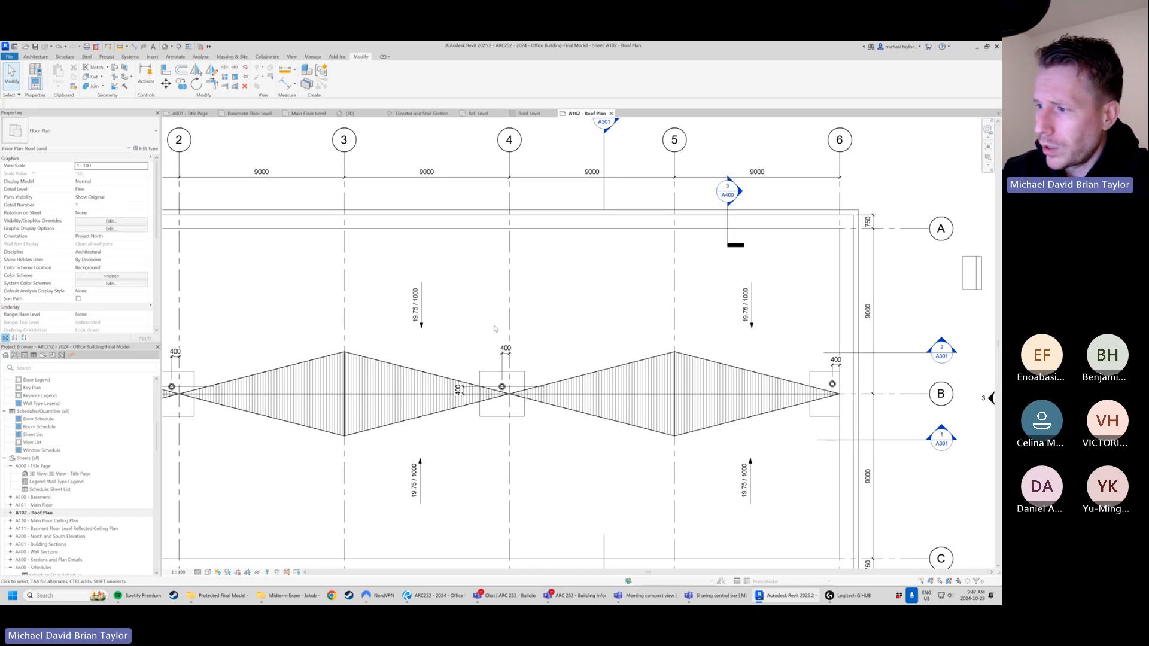
scroll(524, 310, "down", 2)
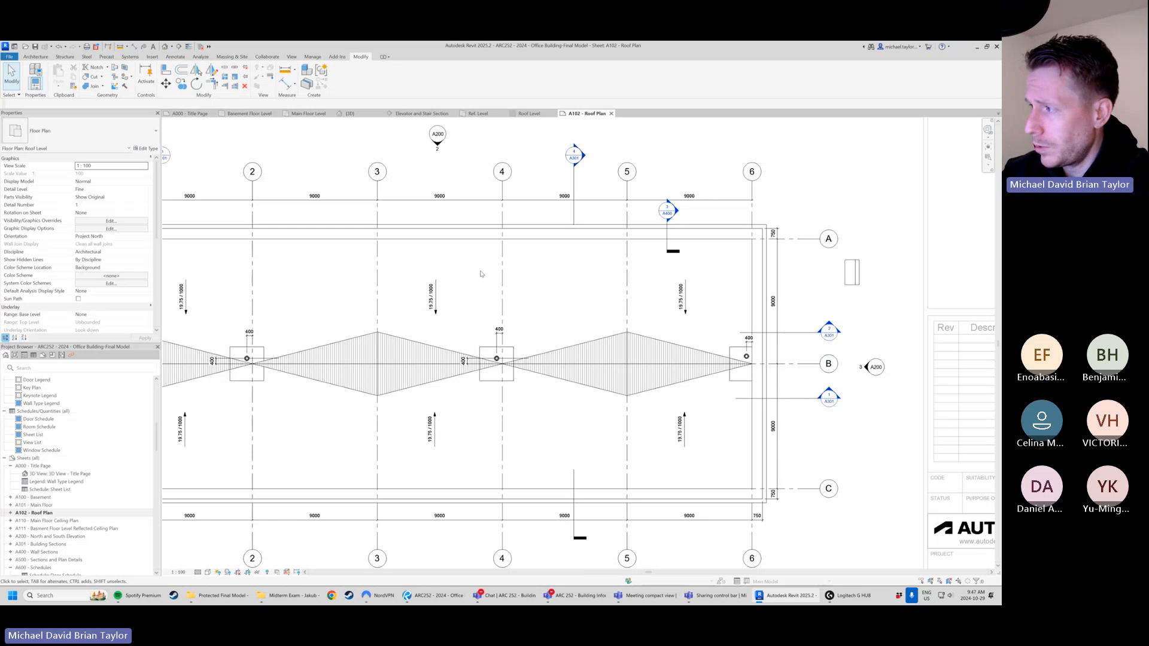
left_click(854, 278)
key("Delete")
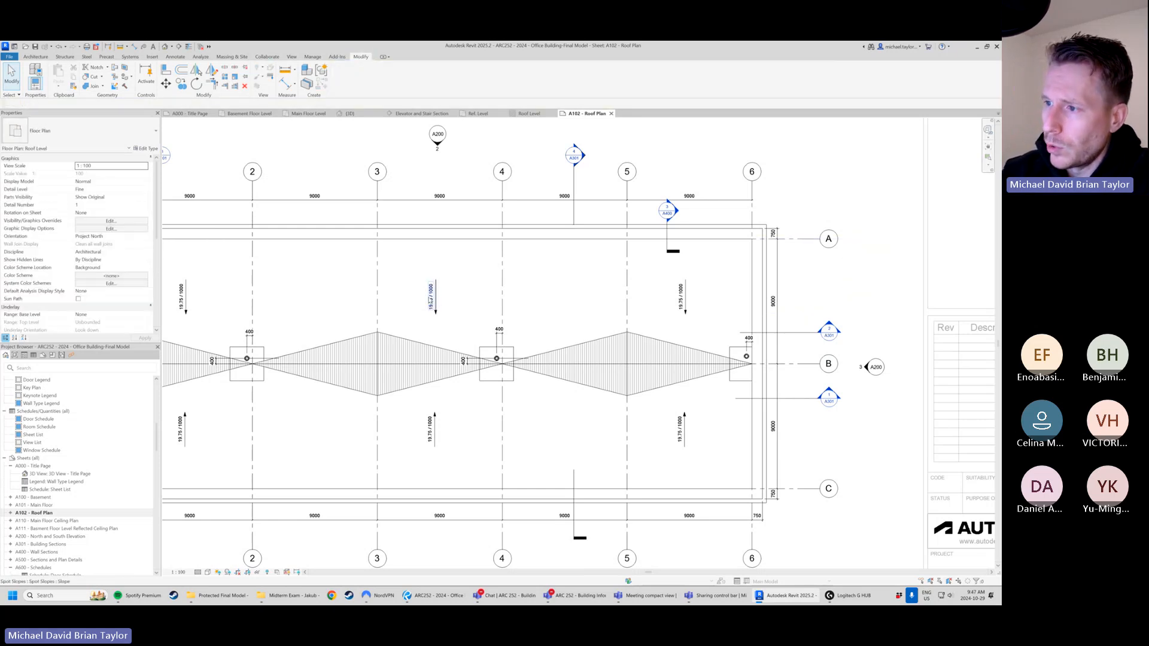
- Set the units format of the spot slope type to Percentage
left_click(431, 297)
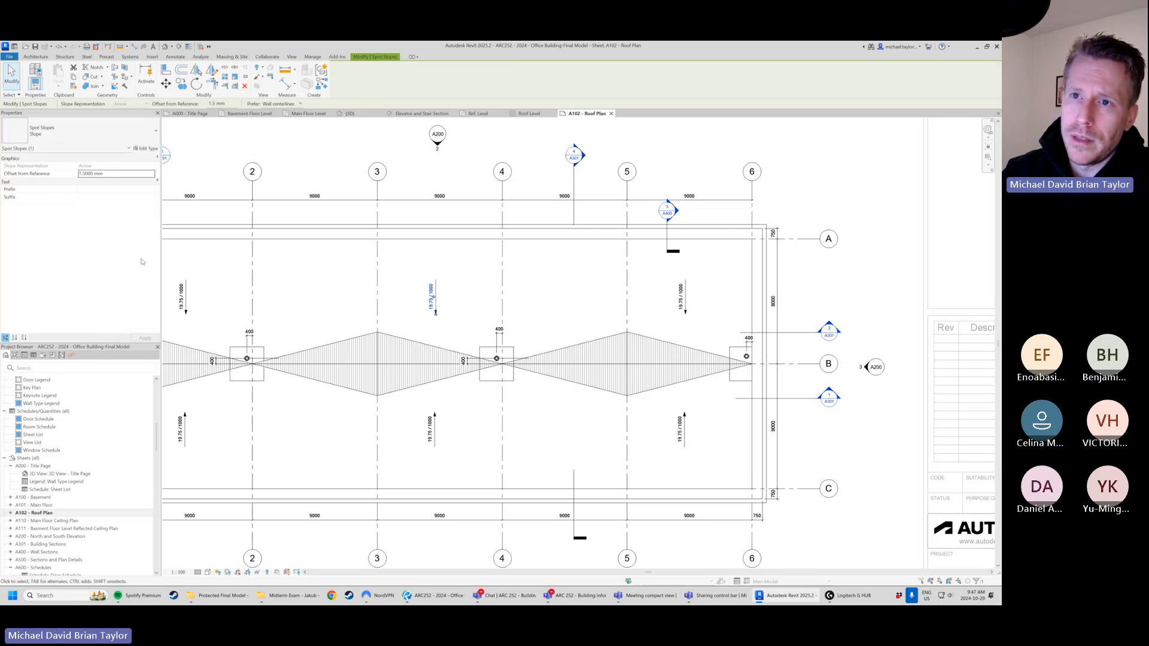
left_click(150, 151)
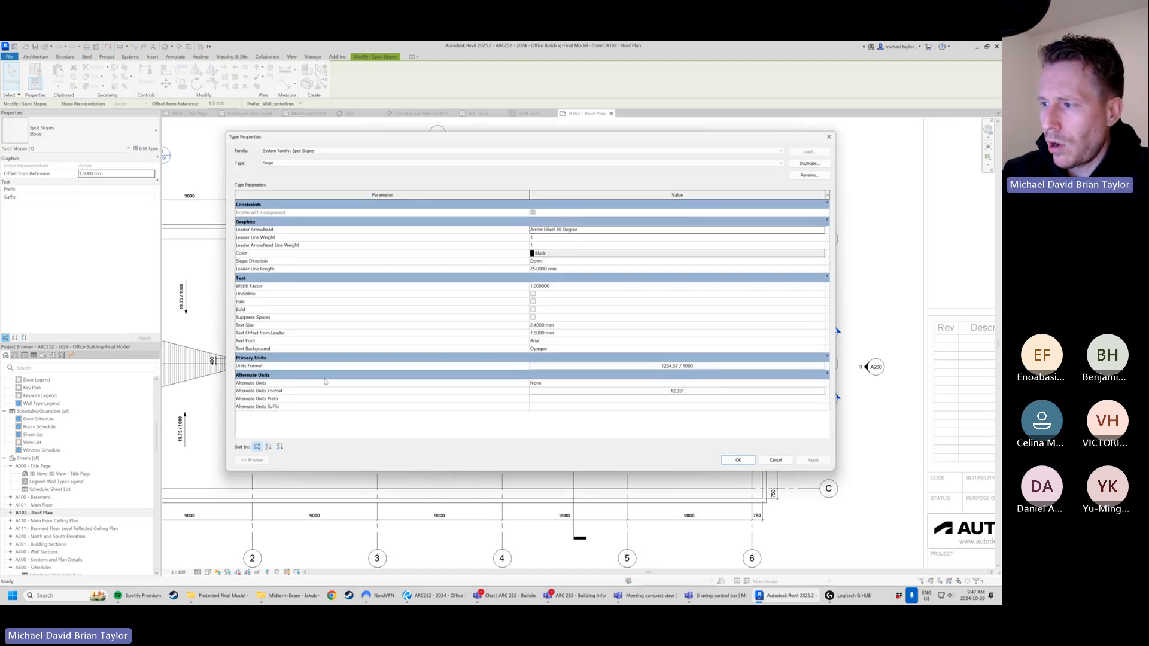
left_click(674, 367)
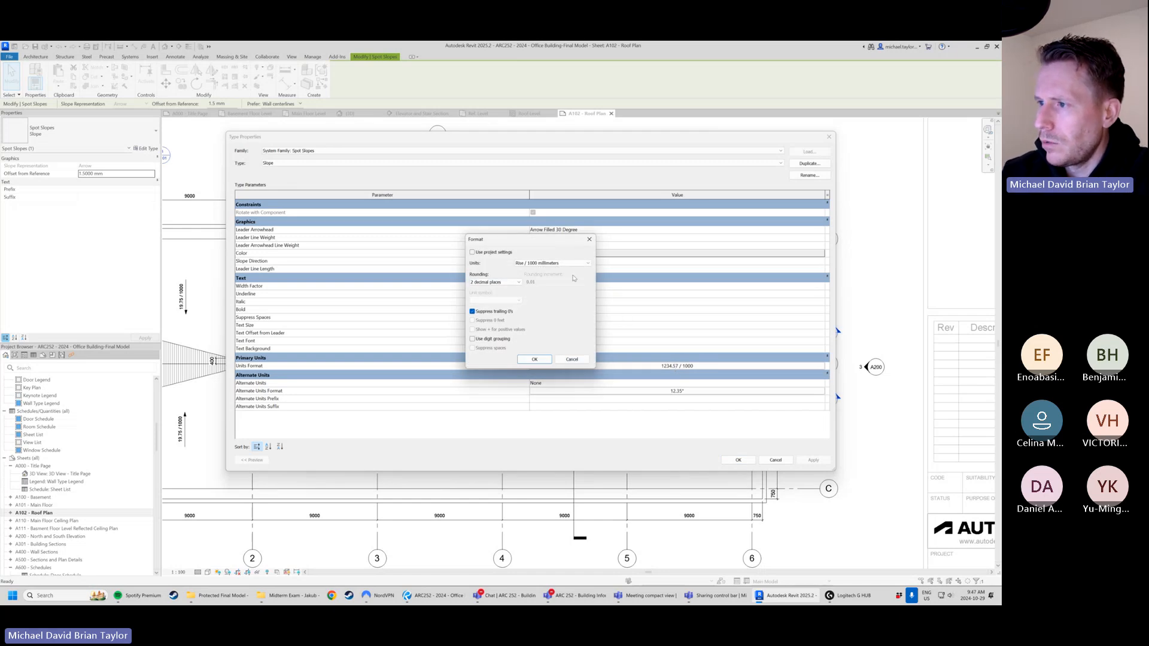
left_click(542, 264)
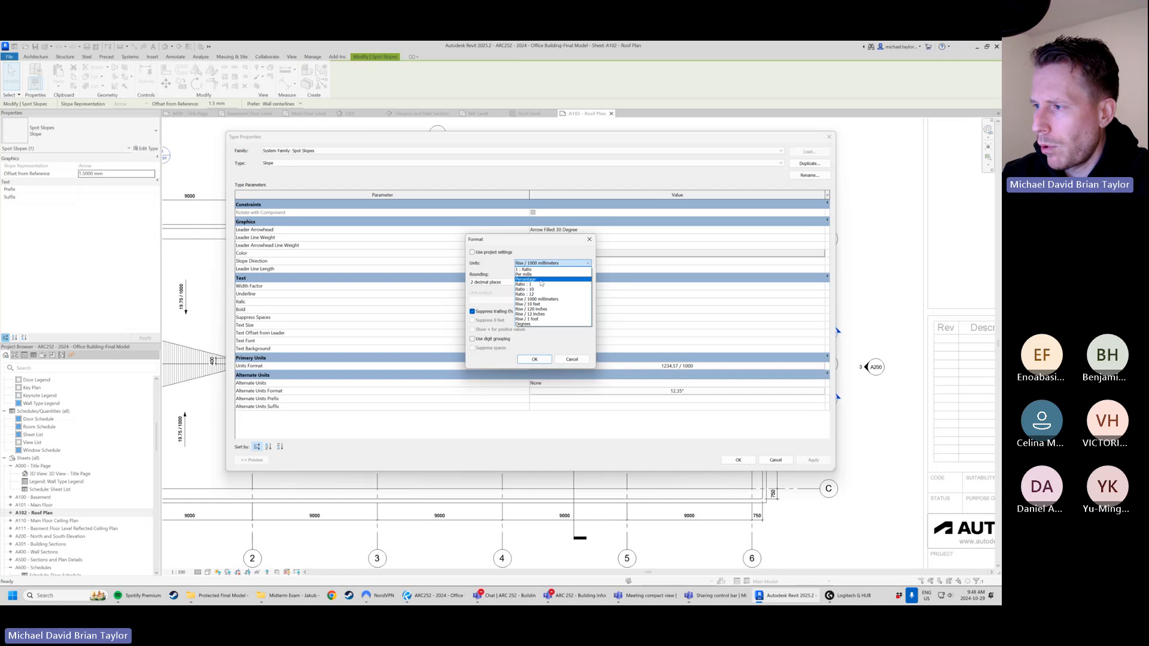
left_click(541, 280)
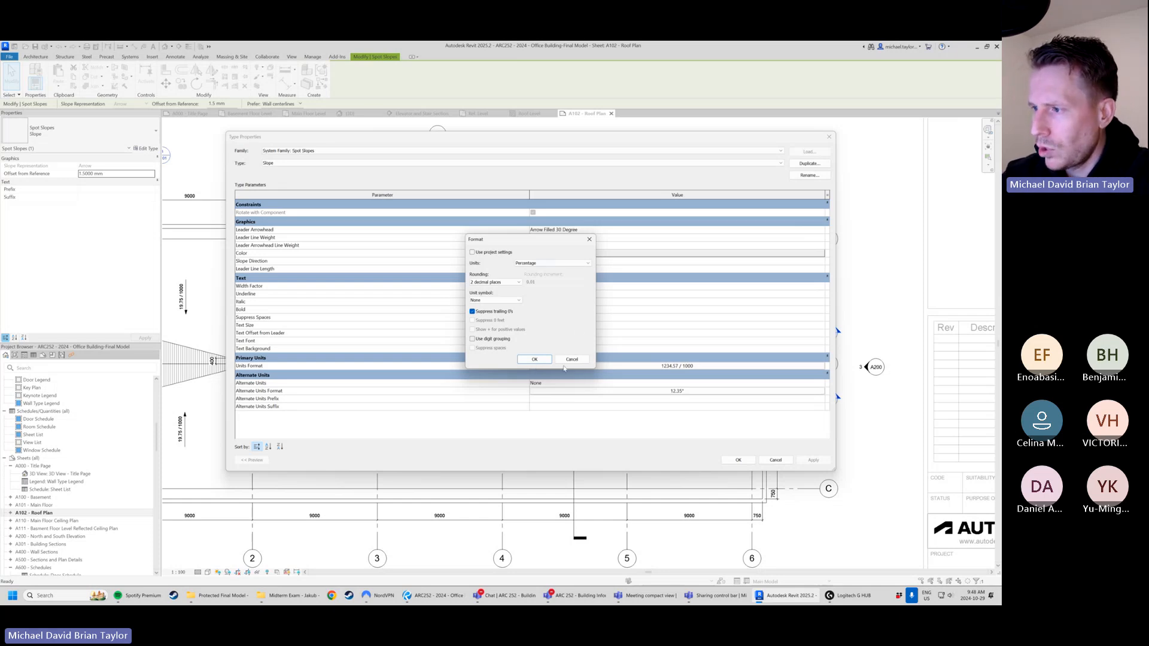
left_click(532, 361)
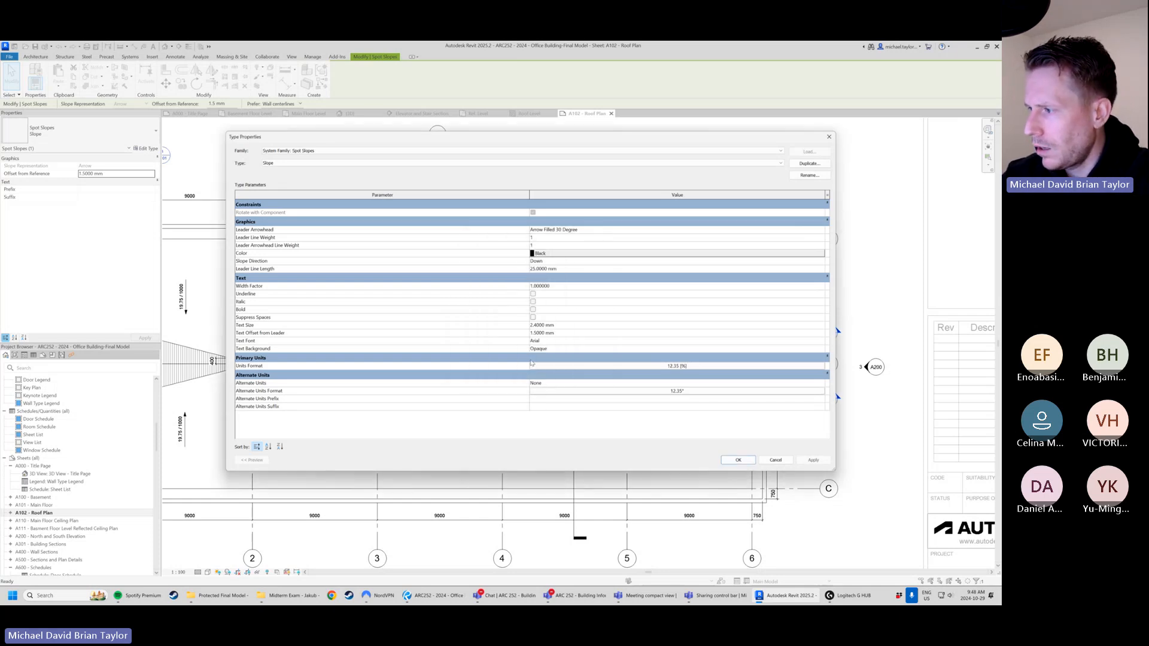
left_click(739, 461)
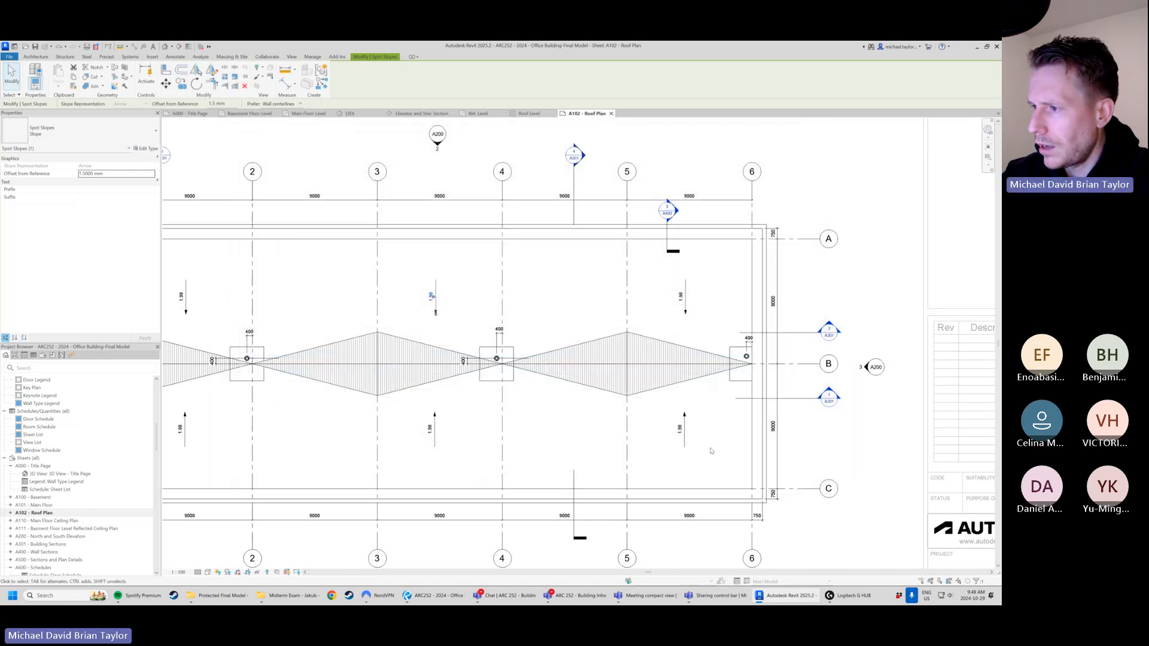
- Set the spot slope type's unit symbol to % and turn off suppression of trailing zeros
left_click(688, 301)
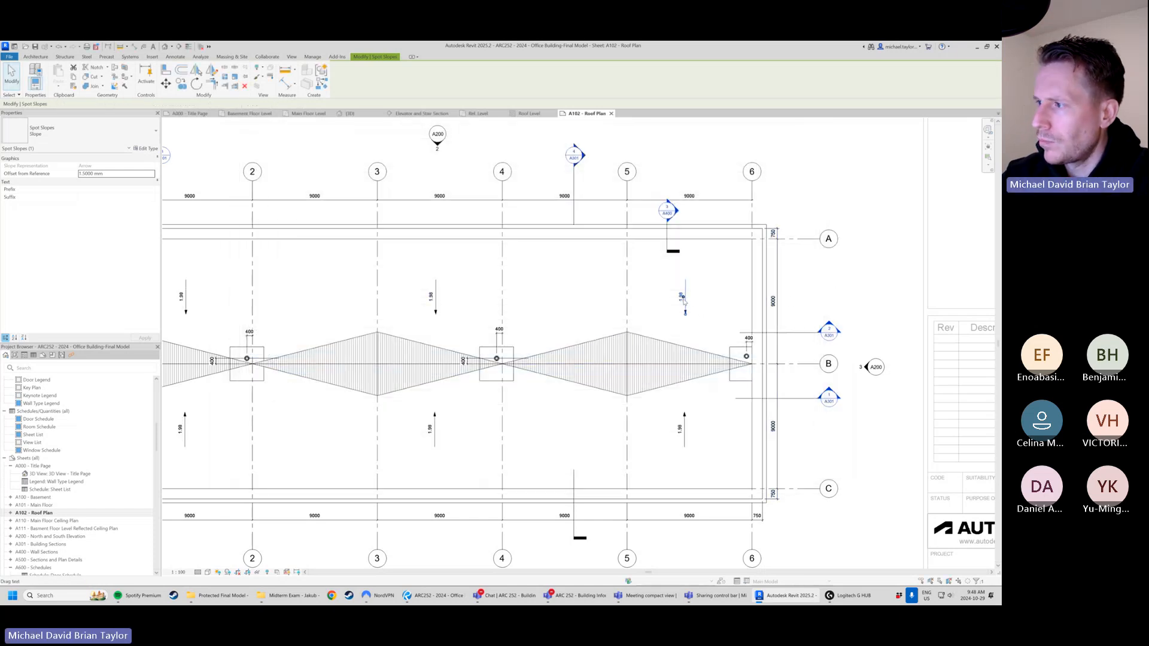
left_click(147, 149)
left_click(661, 367)
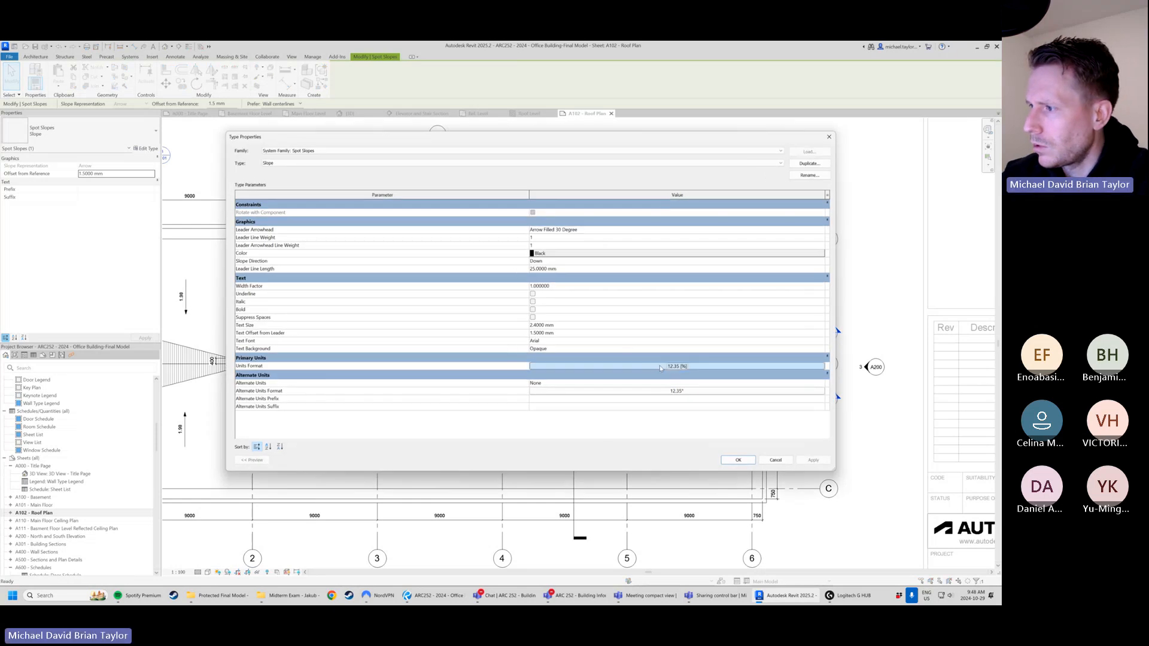
left_click(661, 367)
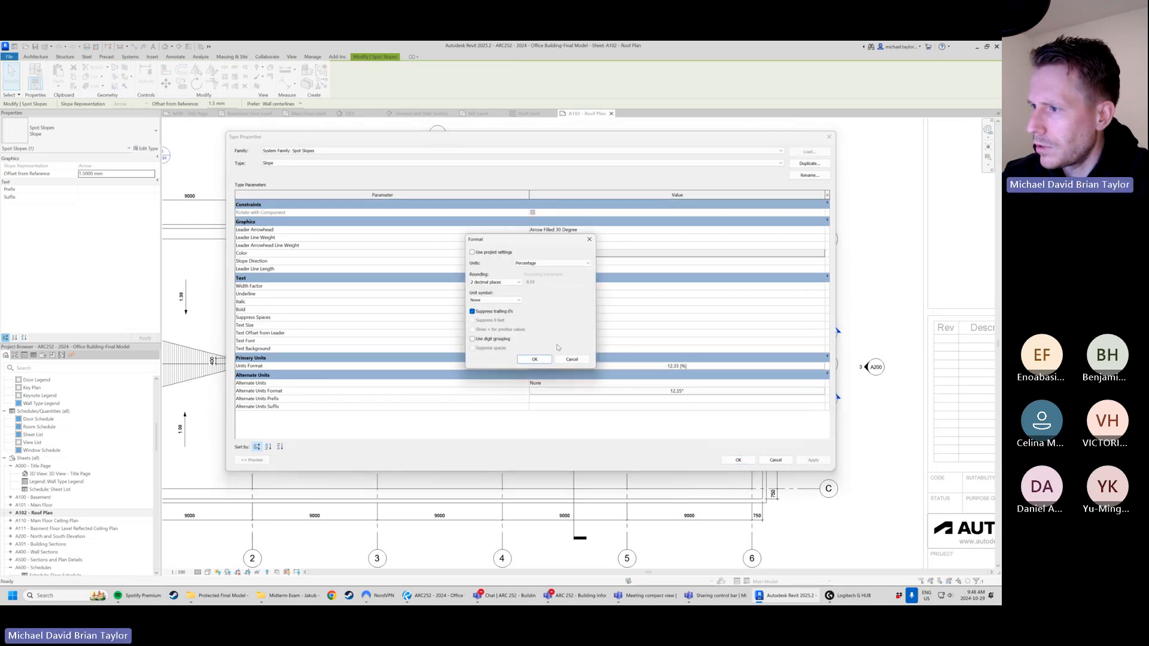
left_click(554, 263)
left_click(554, 266)
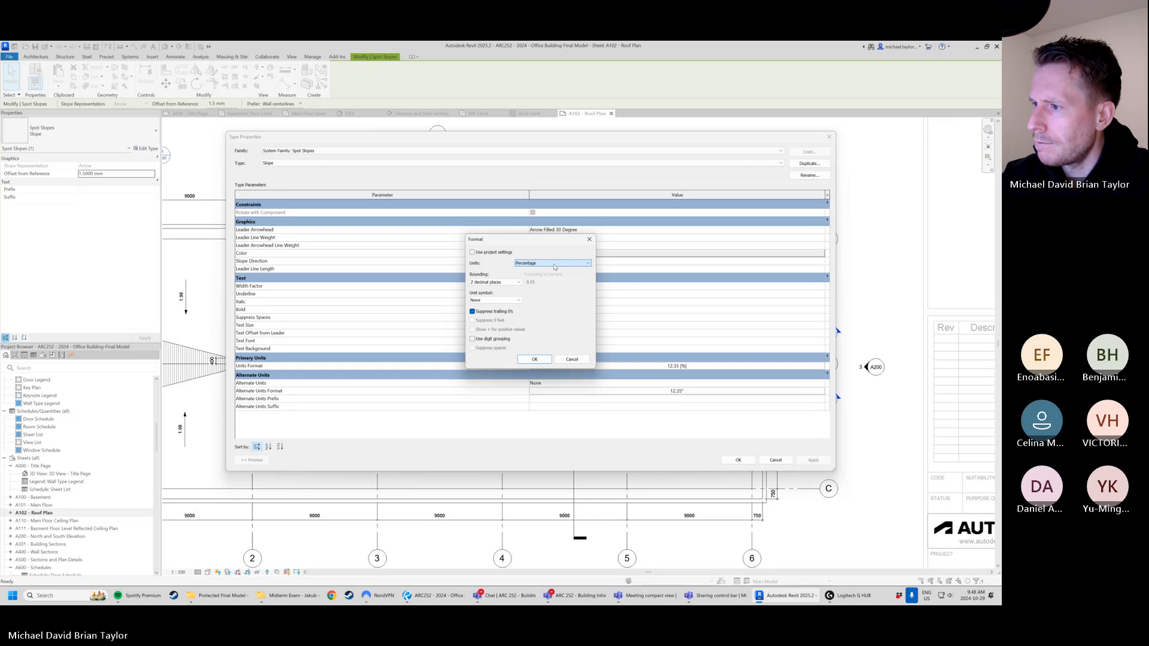
left_click(508, 301)
left_click(495, 310)
left_click(507, 311)
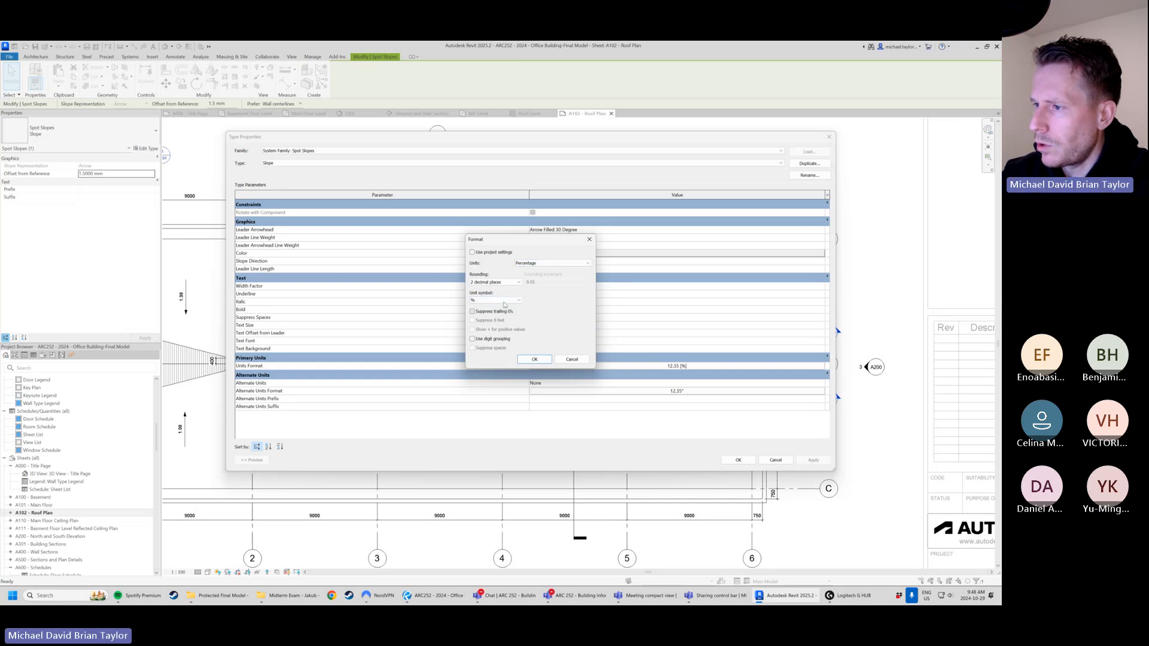
left_click(534, 360)
left_click(738, 459)
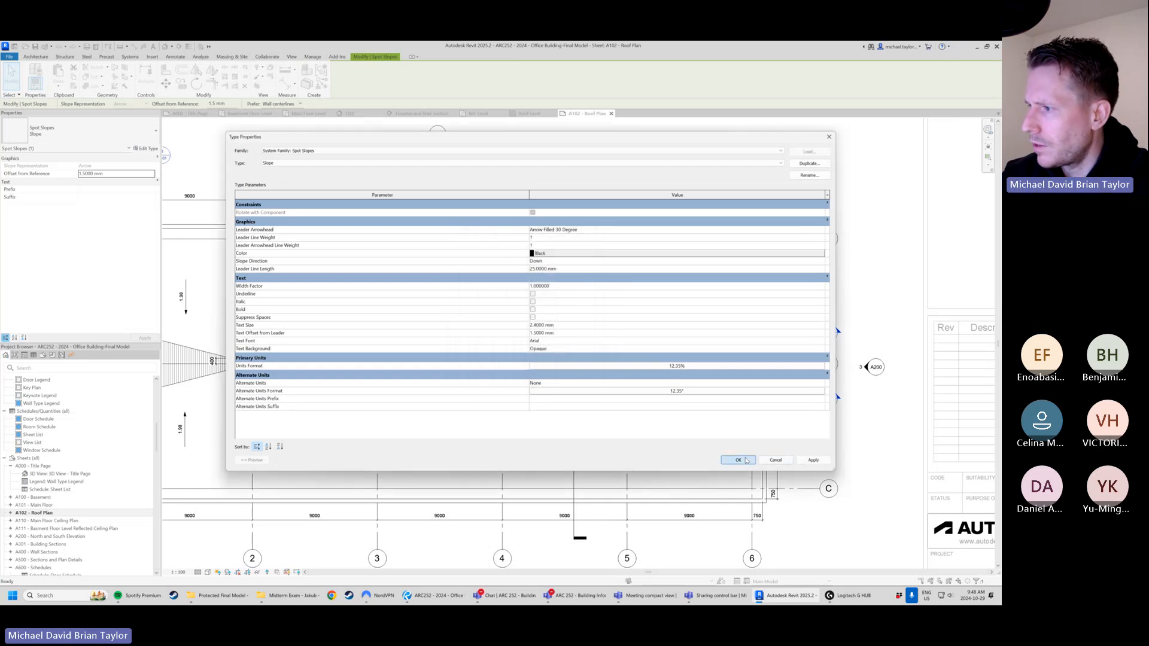
left_click(890, 305)
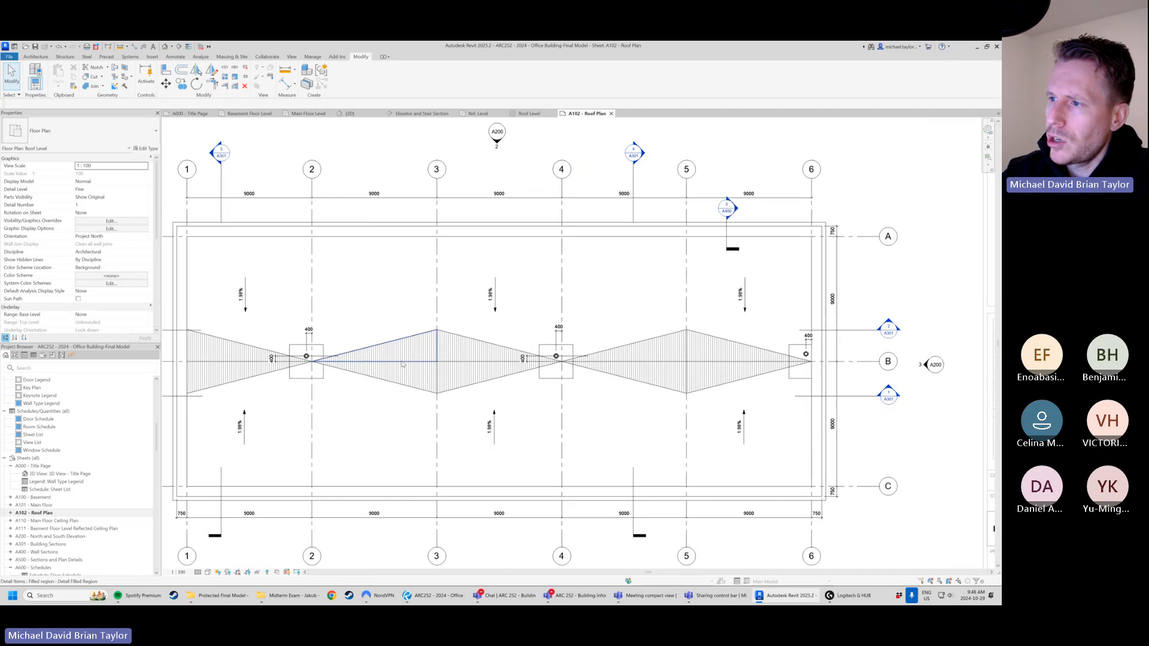
- Switch to the reference drawing set in Revu and bring up the Renderings sheet on page 12
middle_click_drag(424, 343, 483, 341)
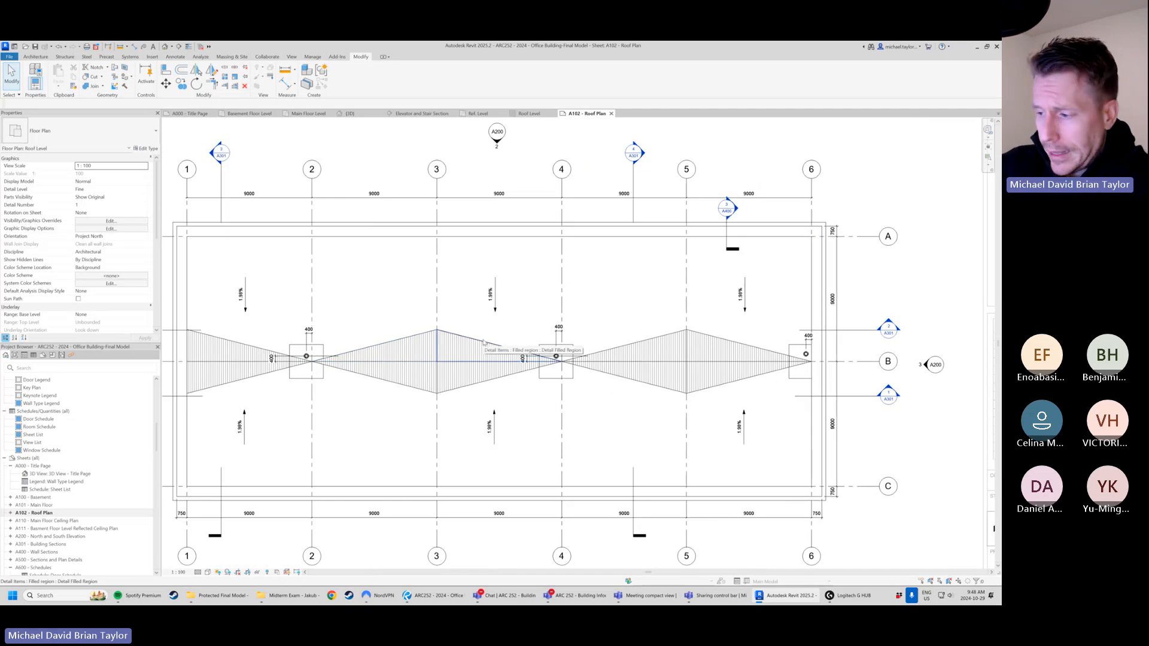
scroll(508, 335, "down", 1)
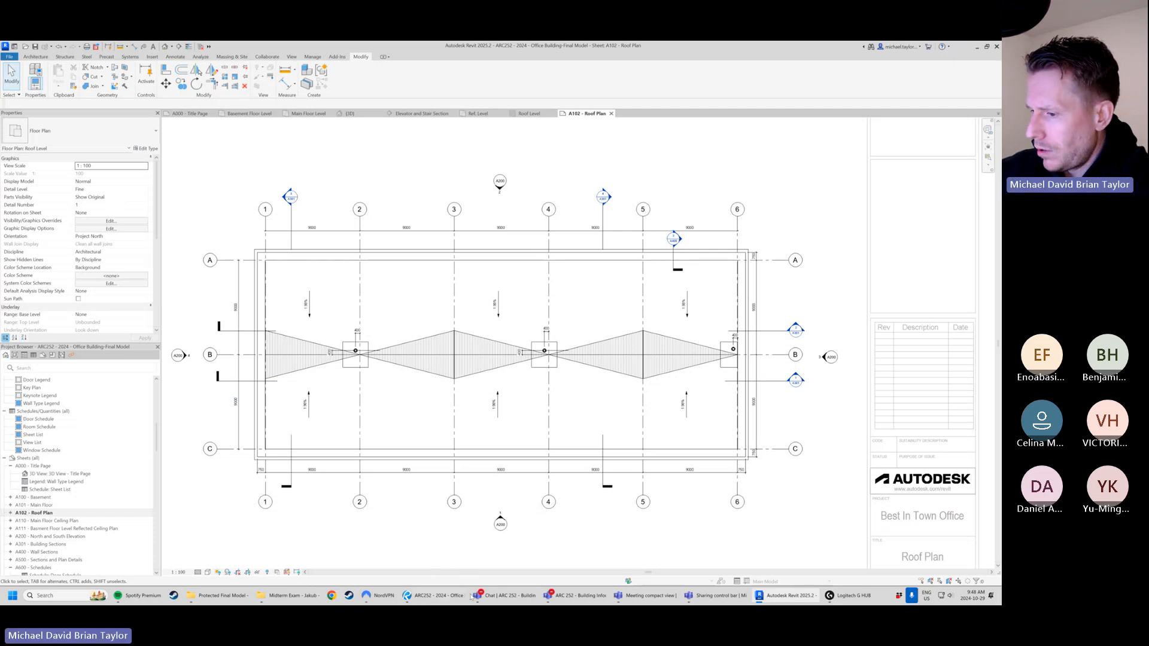
left_click(435, 596)
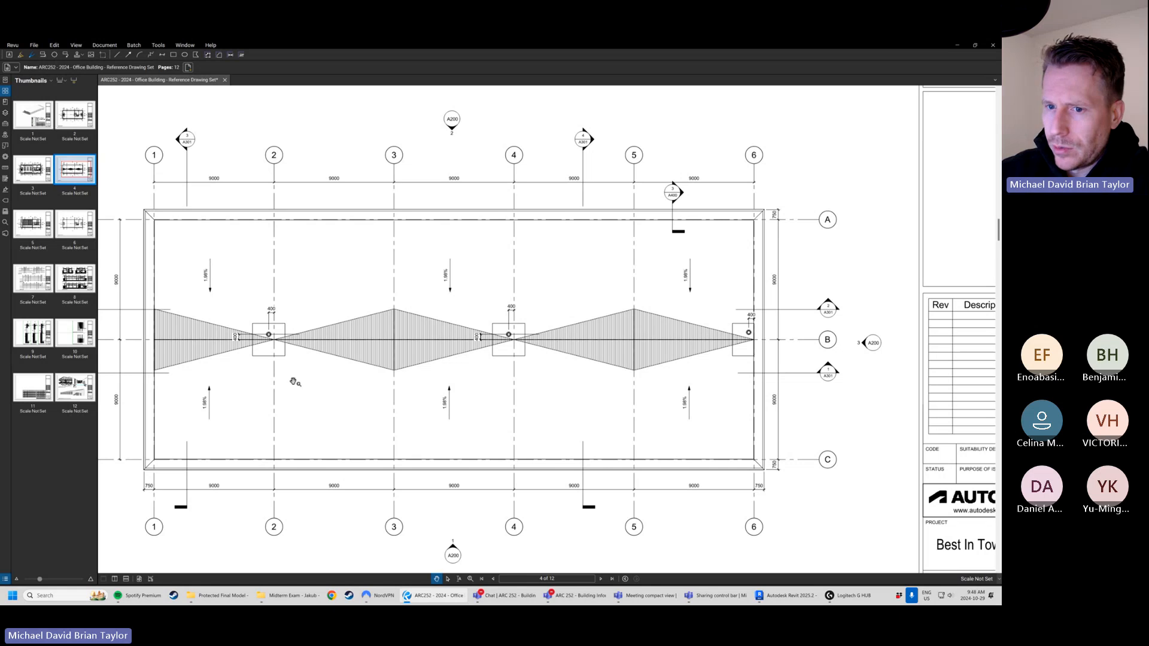
left_click_drag(294, 382, 372, 403)
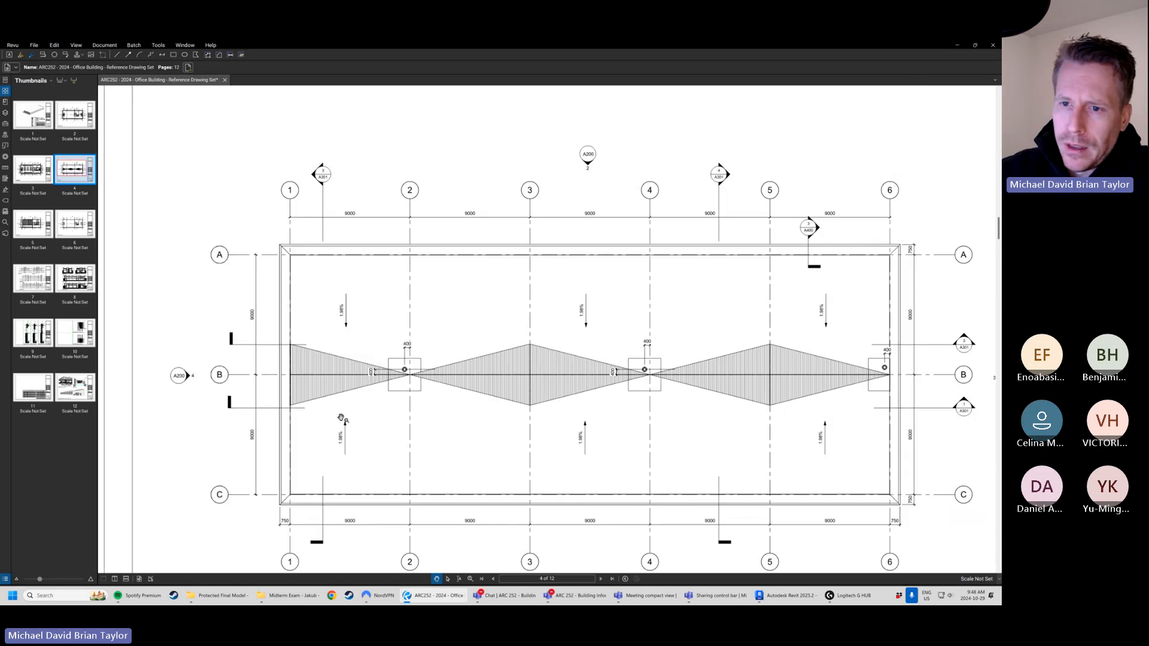
left_click(75, 388)
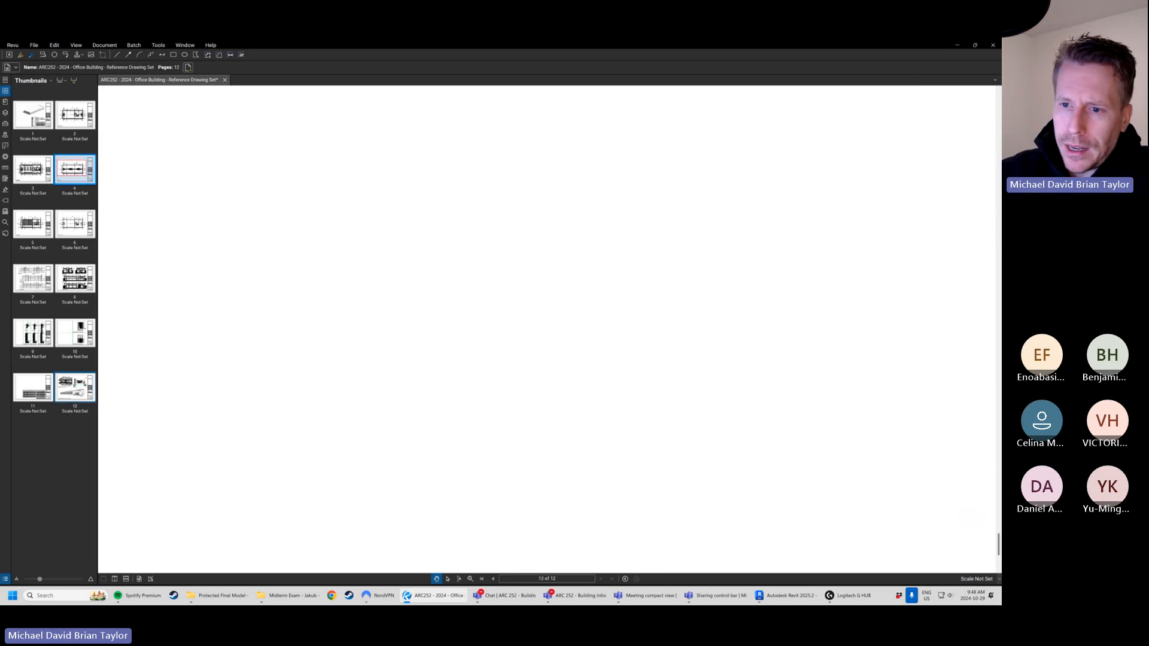
scroll(606, 360, "down", 5)
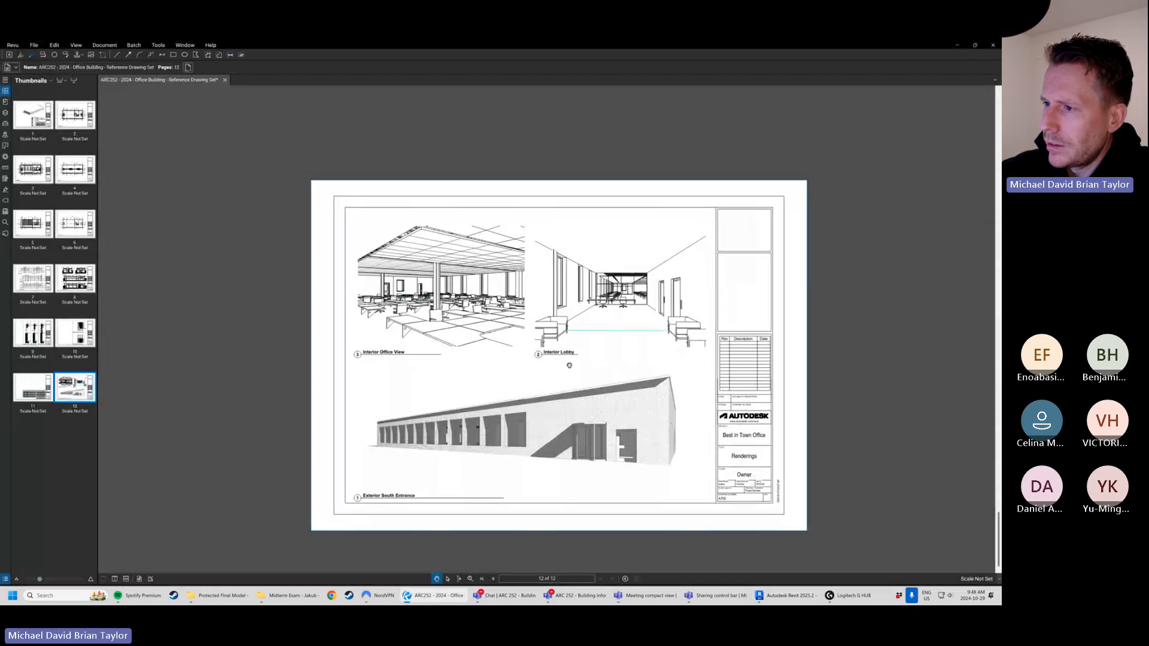
scroll(605, 361, "up", 2)
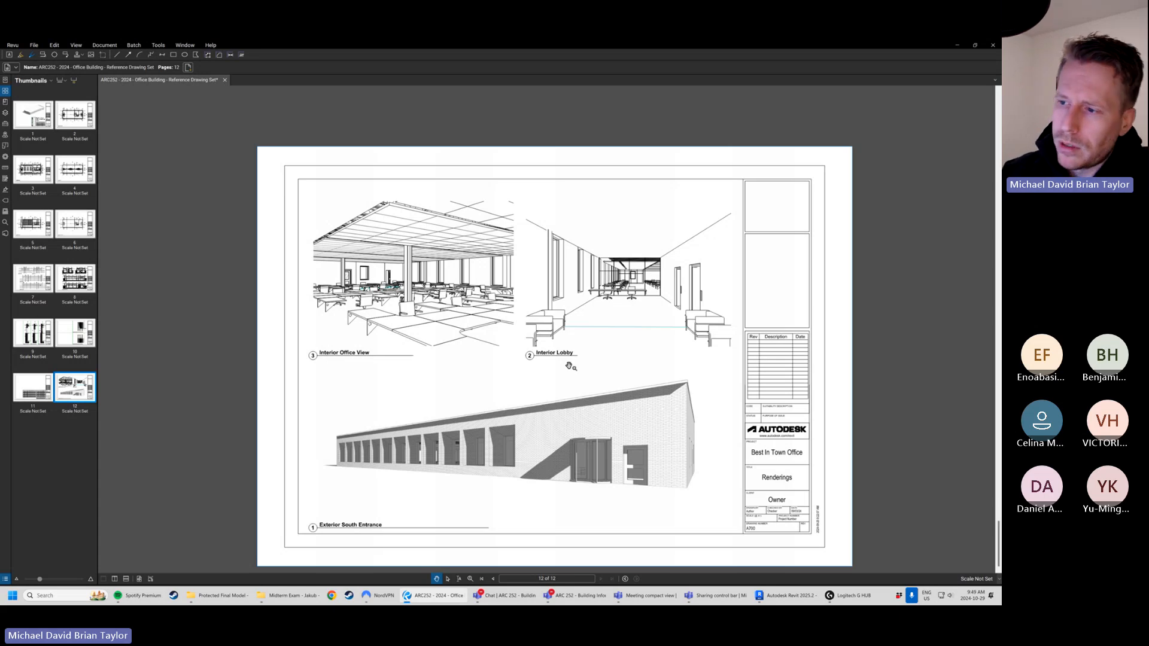
key("q")
left_click(439, 337)
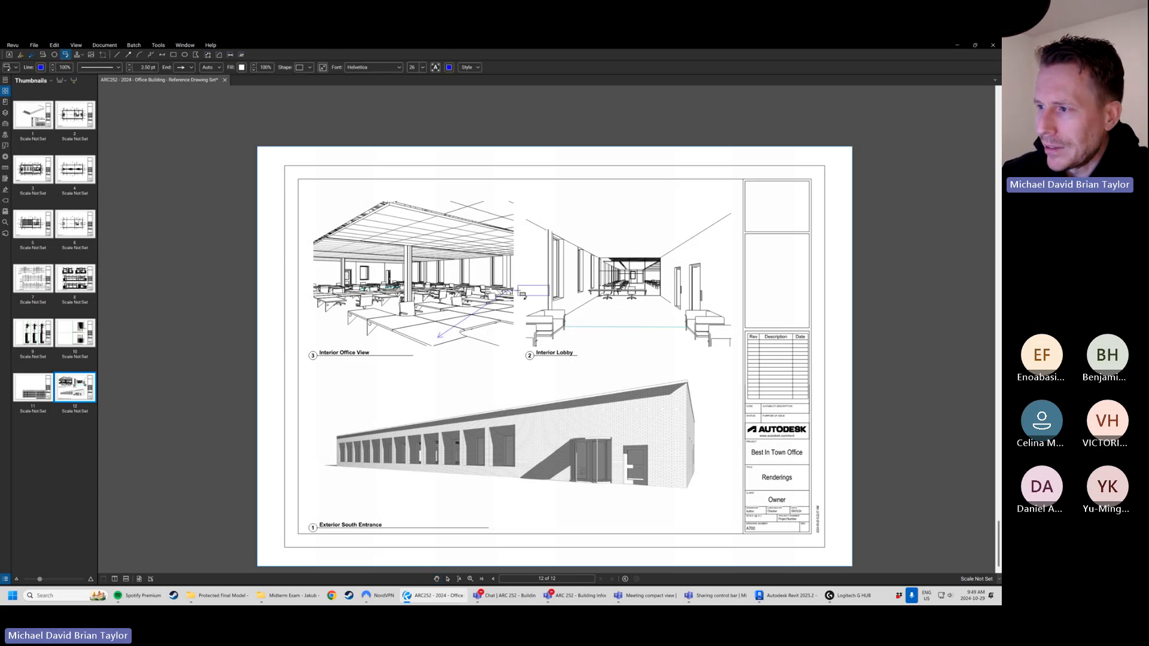
left_click(523, 294)
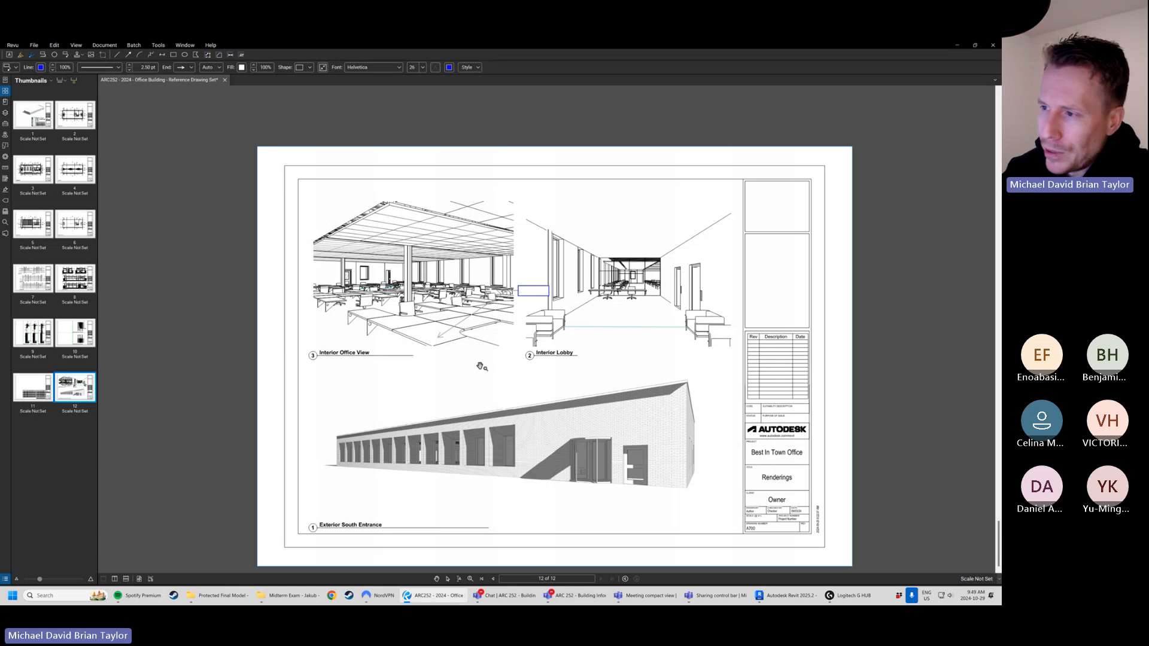
left_click(489, 367)
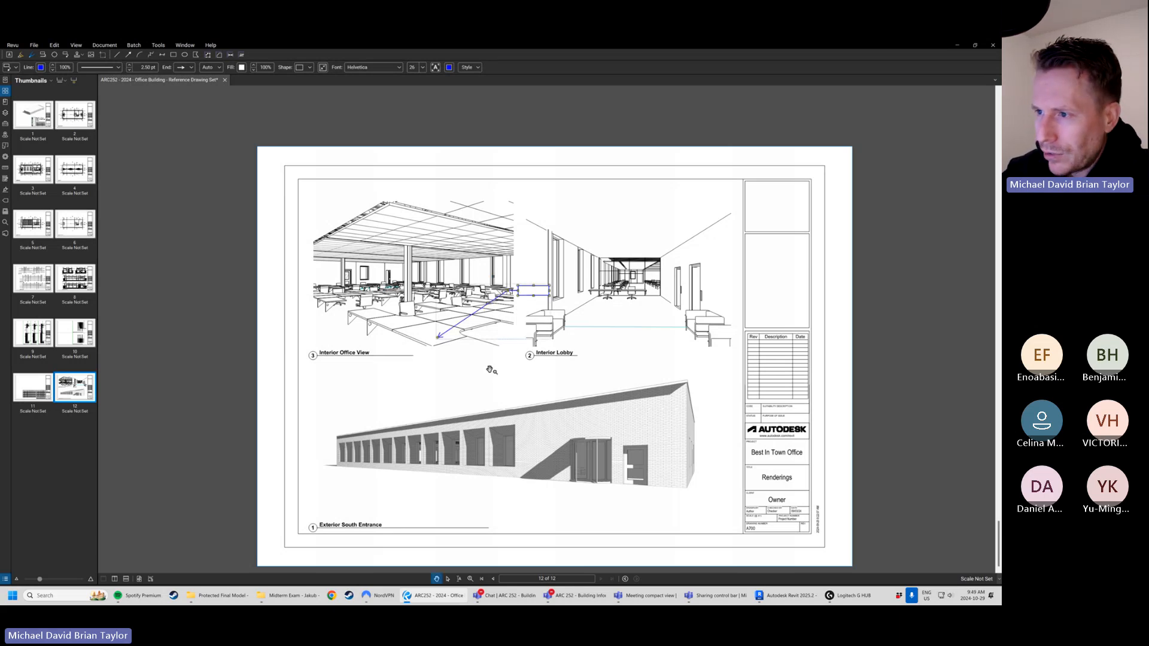
key("Delete")
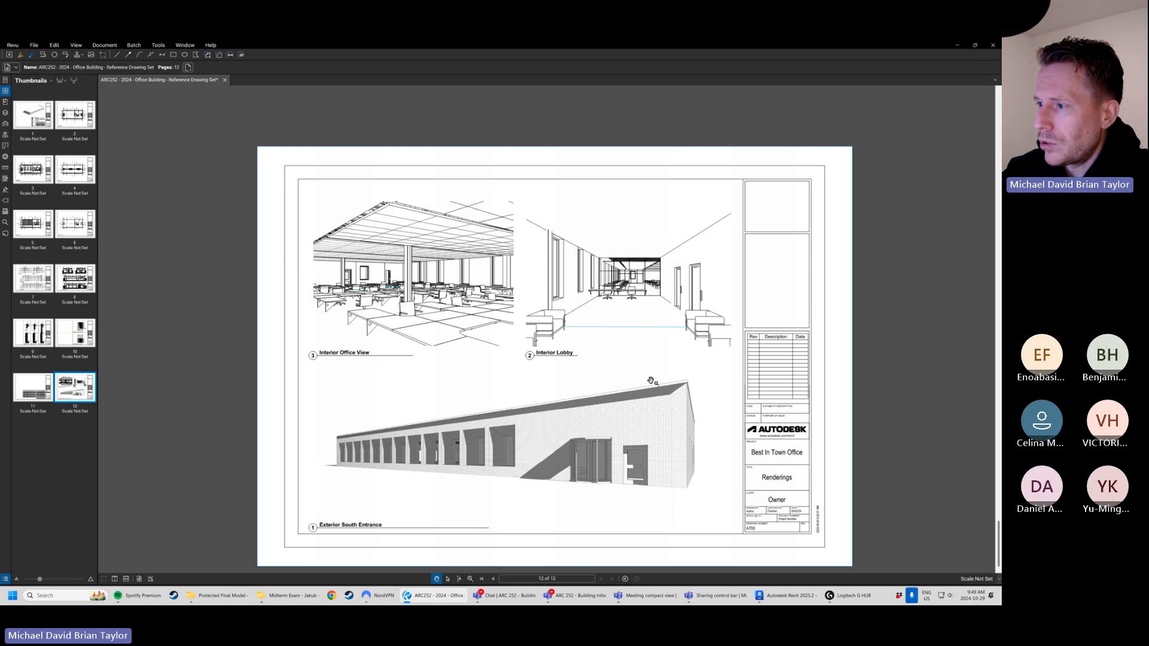
- Switch to the final model in Revit and open sheet A700 - Renderings
left_click_drag(570, 435, 558, 412)
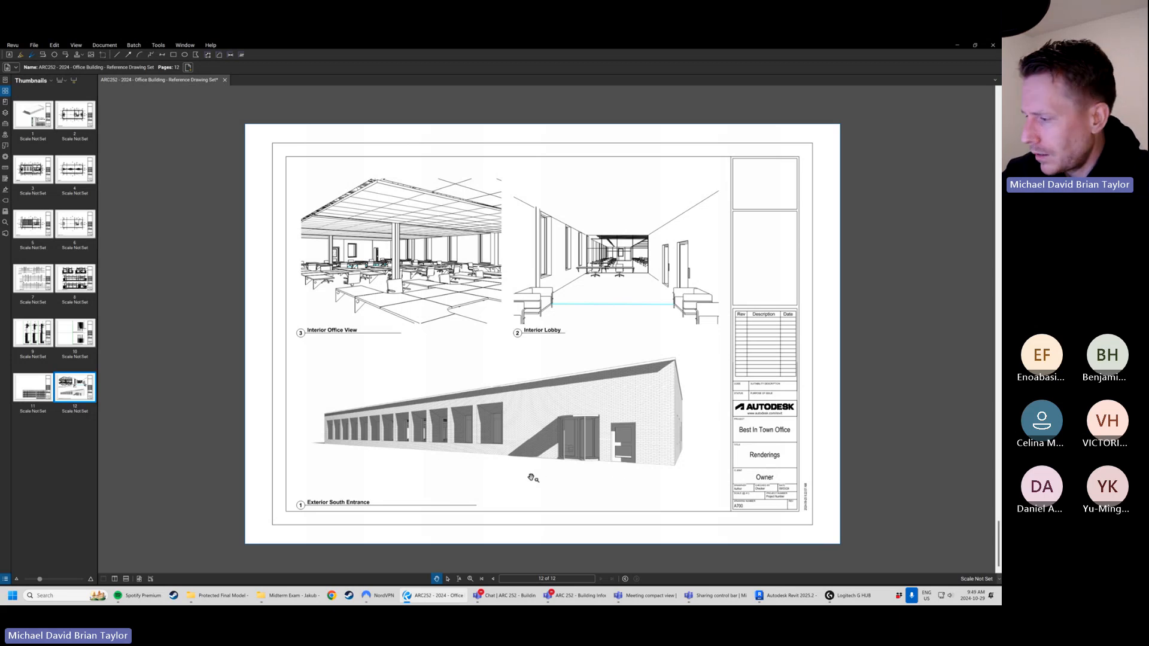
left_click(779, 597)
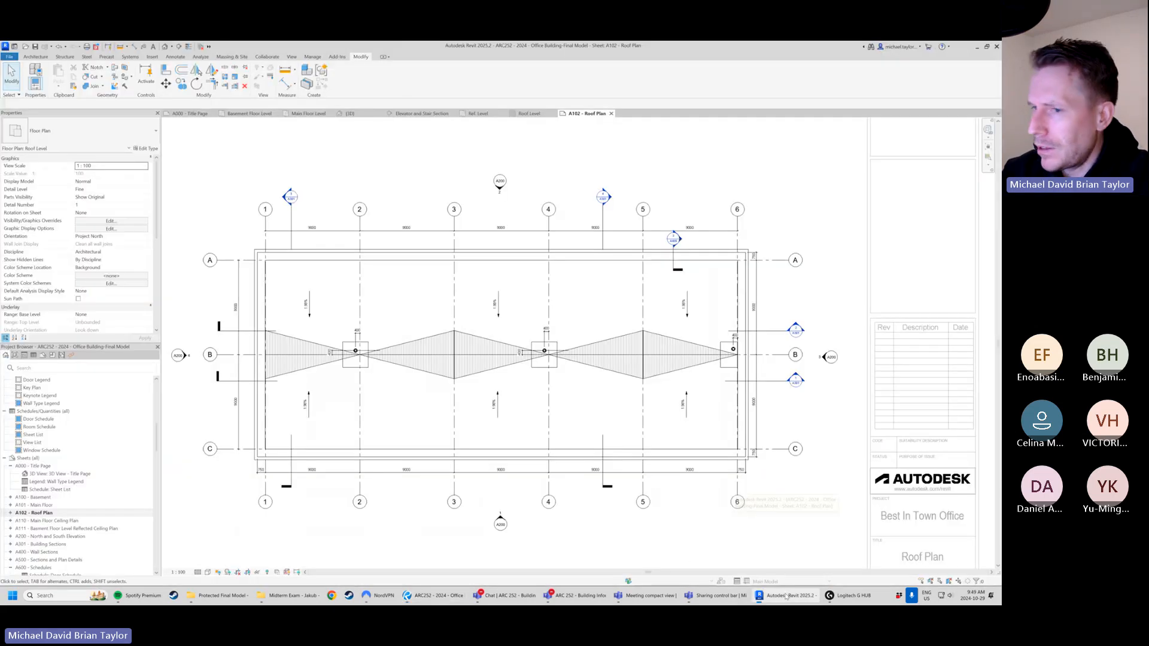
scroll(89, 461, "down", 7)
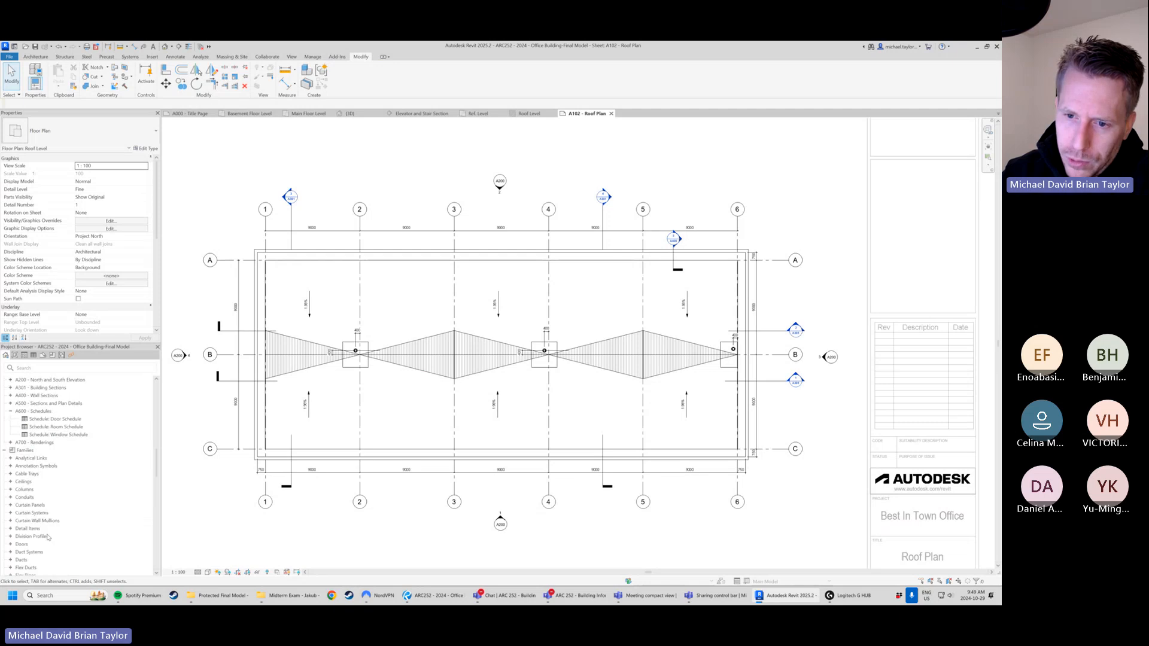
double_click(36, 442)
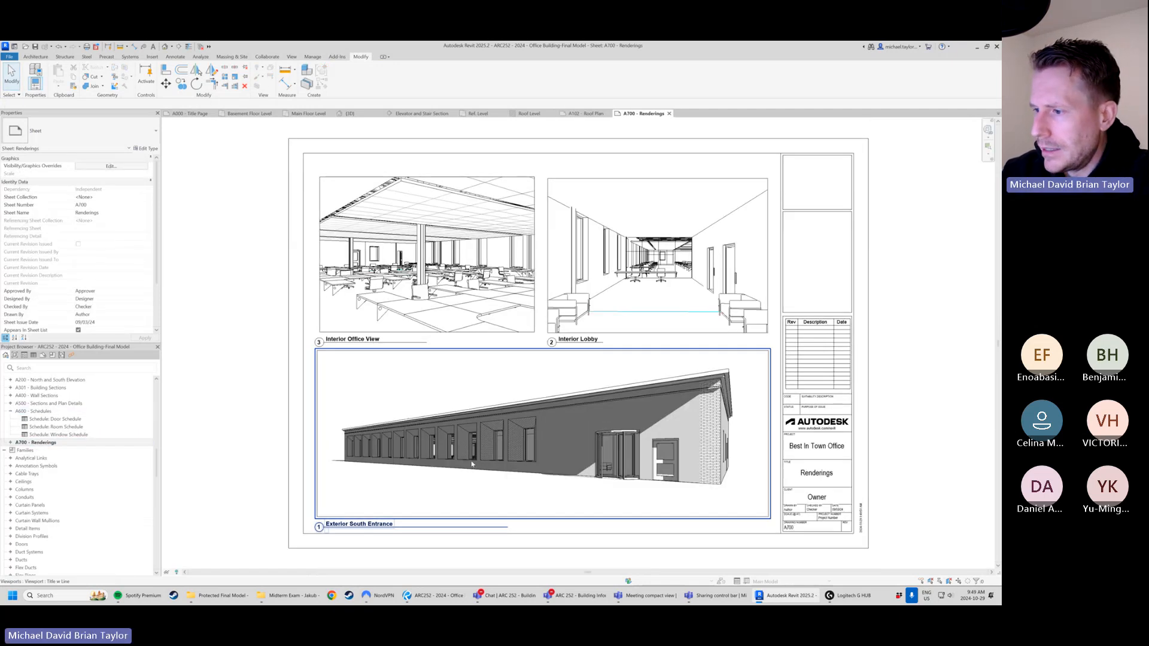
middle_click_drag(624, 470, 586, 431)
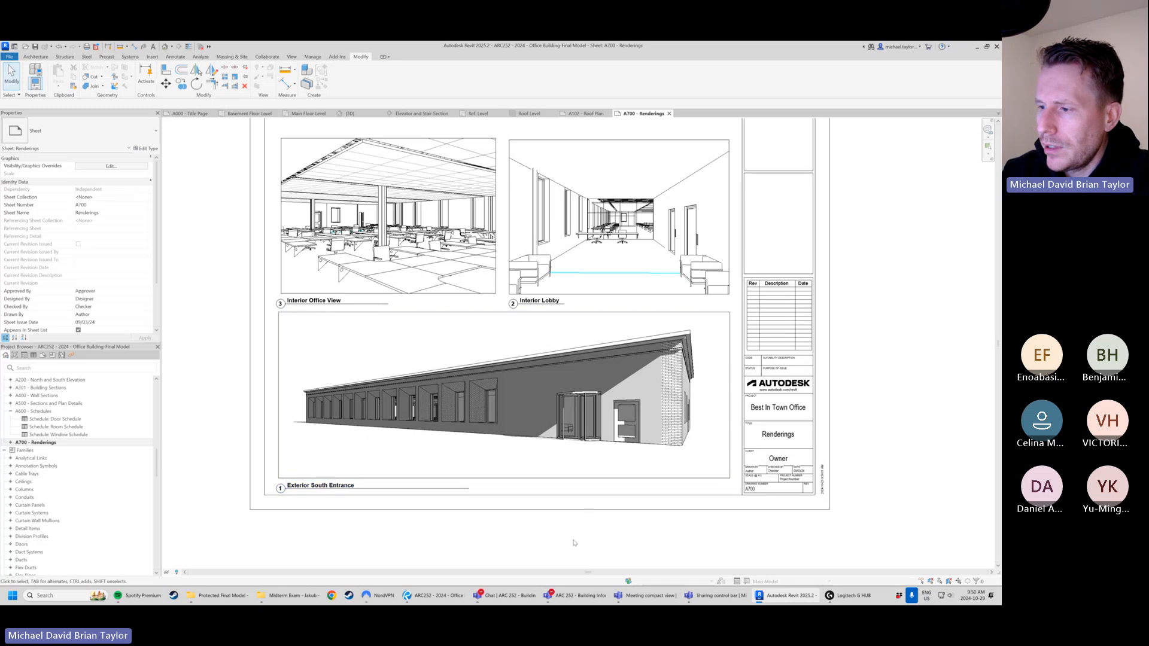
- Open the crop region size settings of the Exterior South Entrance viewport and choose Scale (locked proportions)
left_click(588, 437)
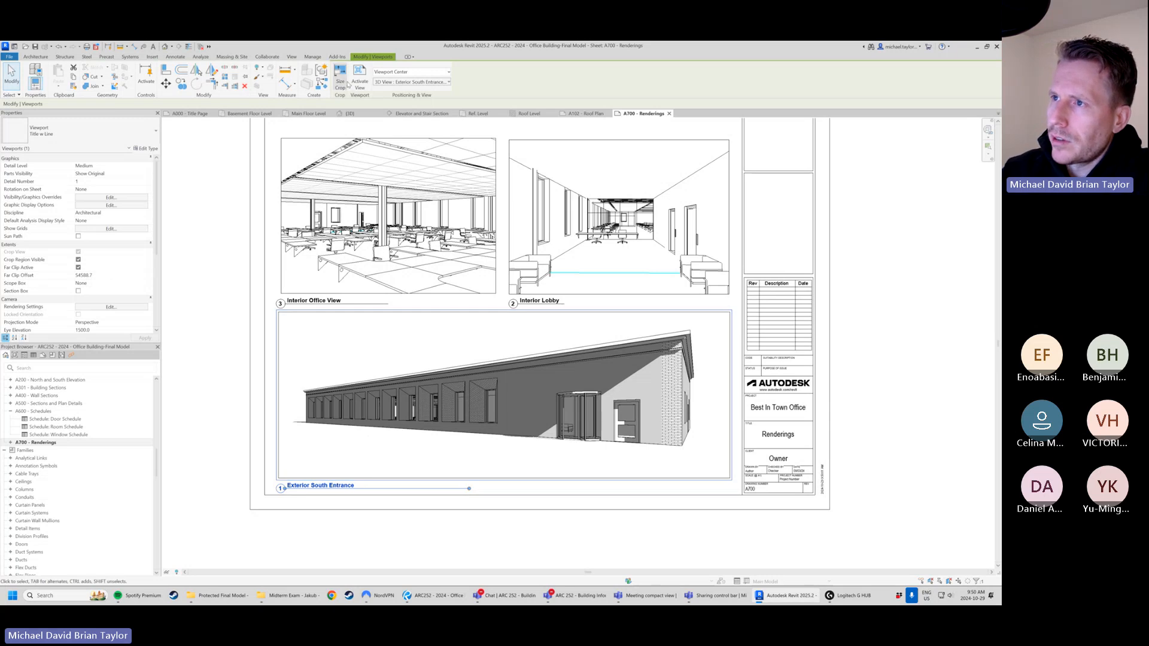
left_click(344, 84)
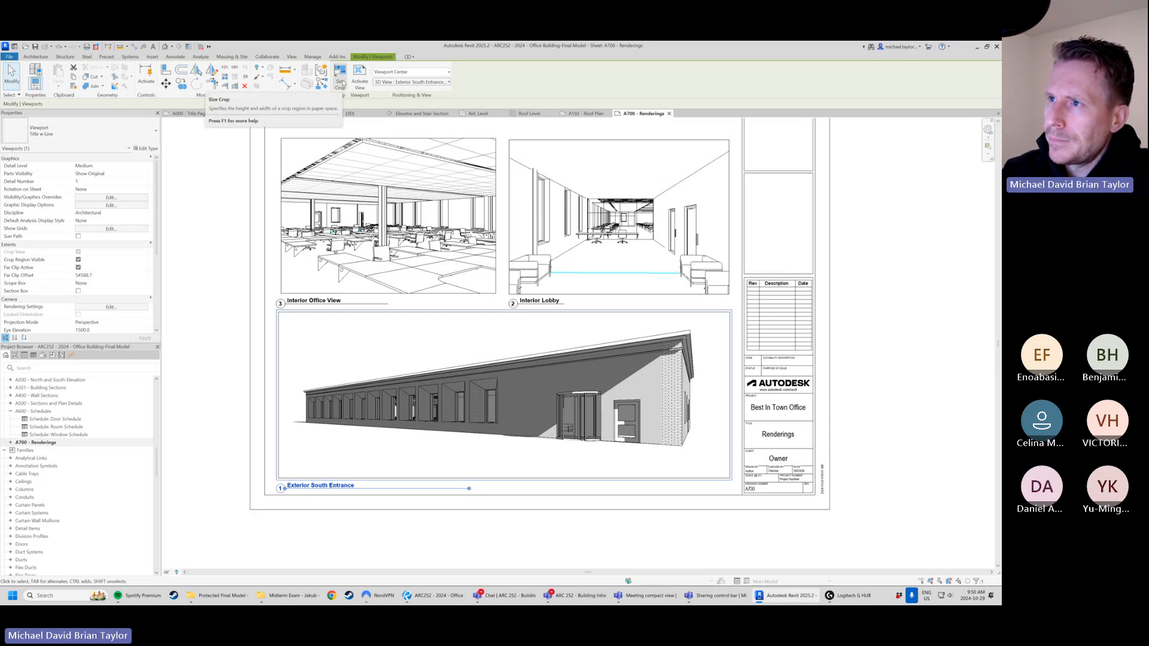
left_click_drag(513, 276, 824, 220)
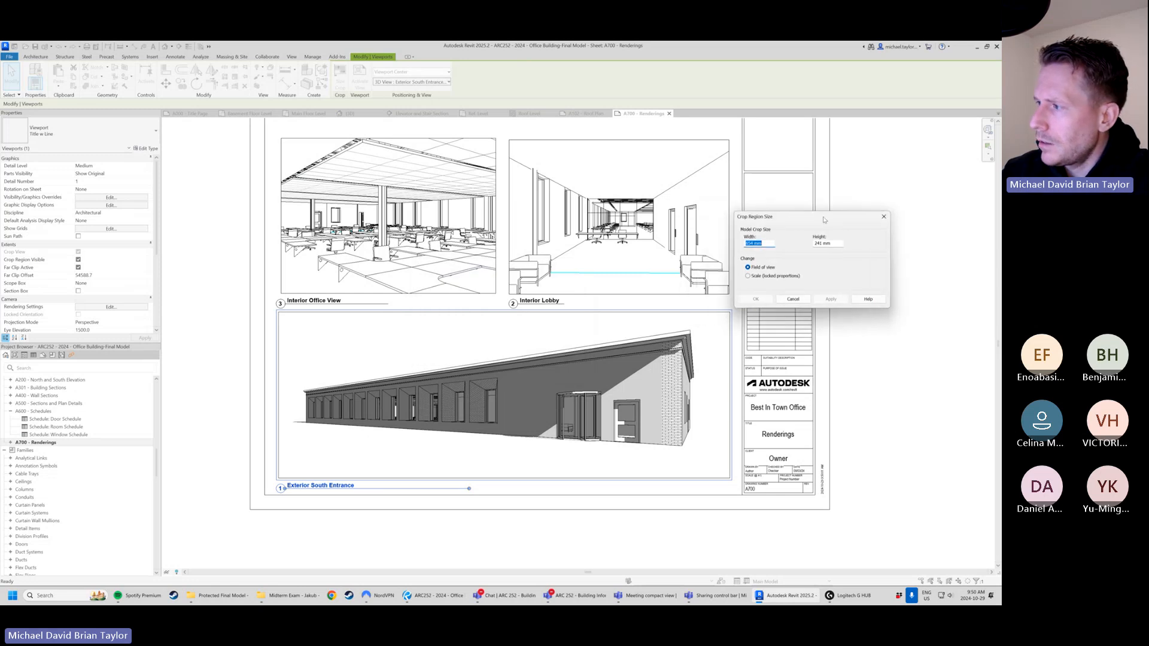
left_click(750, 277)
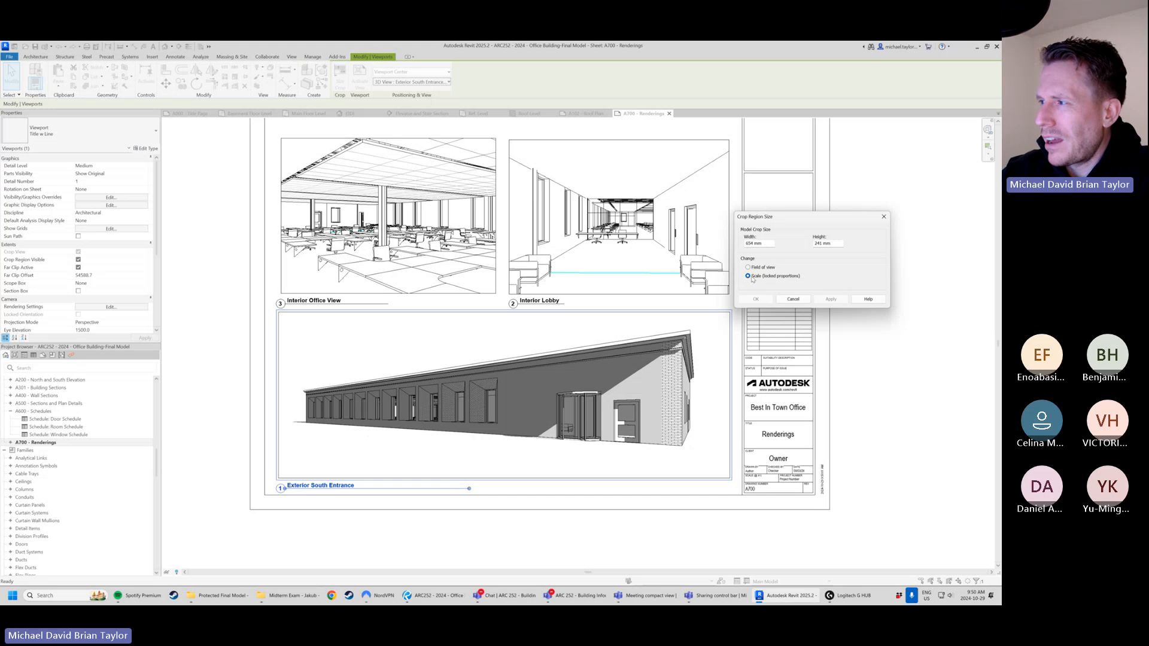
- Try crop widths of 325, 650 and 250 mm for the Exterior South Entrance viewport to compare the proportional heights
double_click(766, 243)
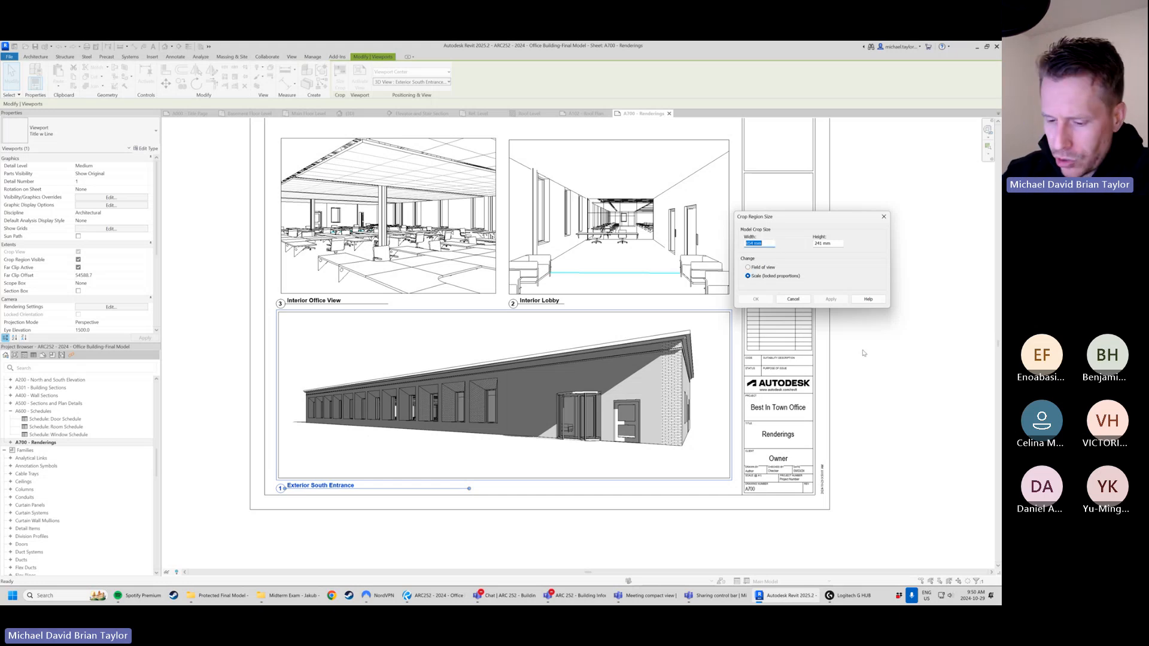
type("325")
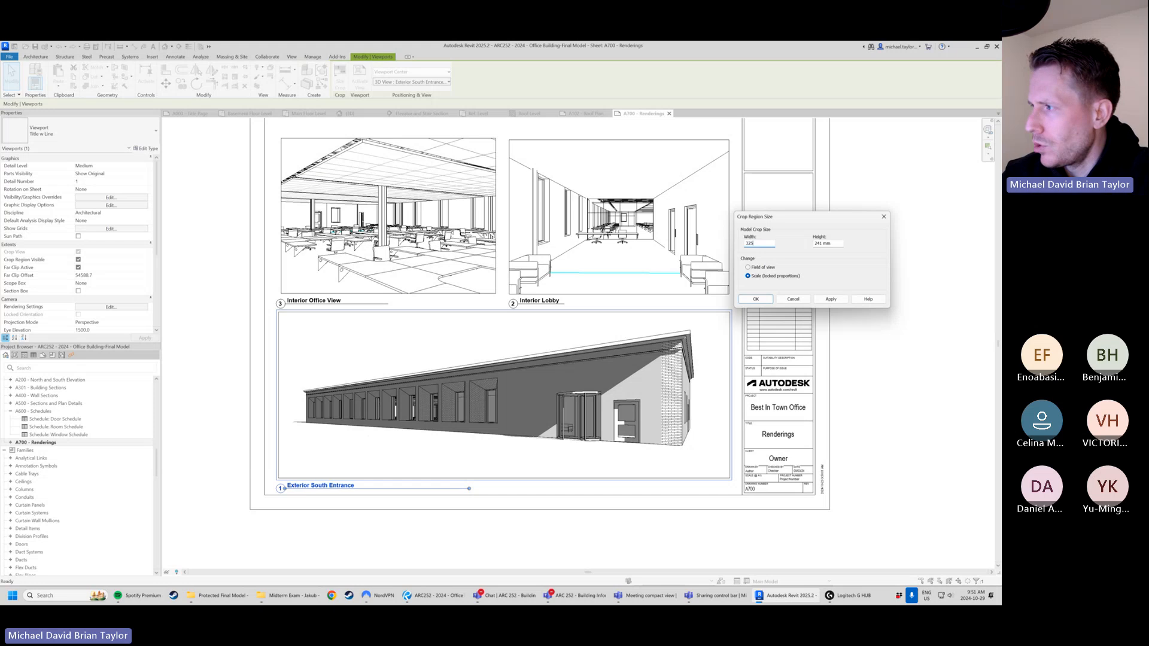
key("Tab")
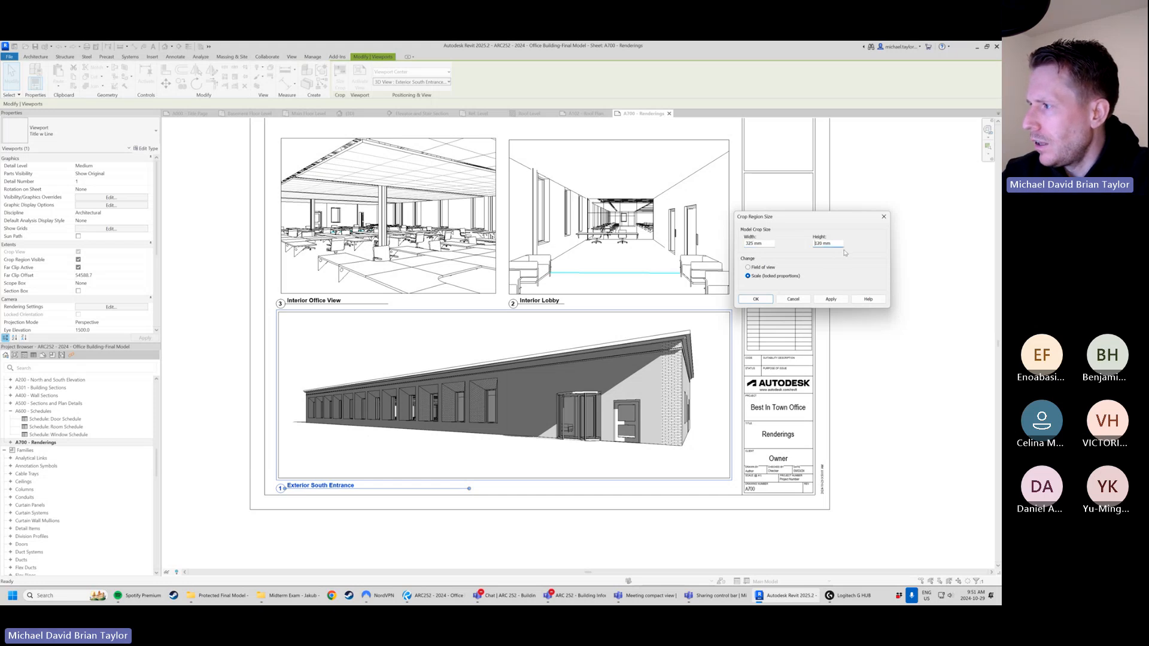
double_click(759, 243)
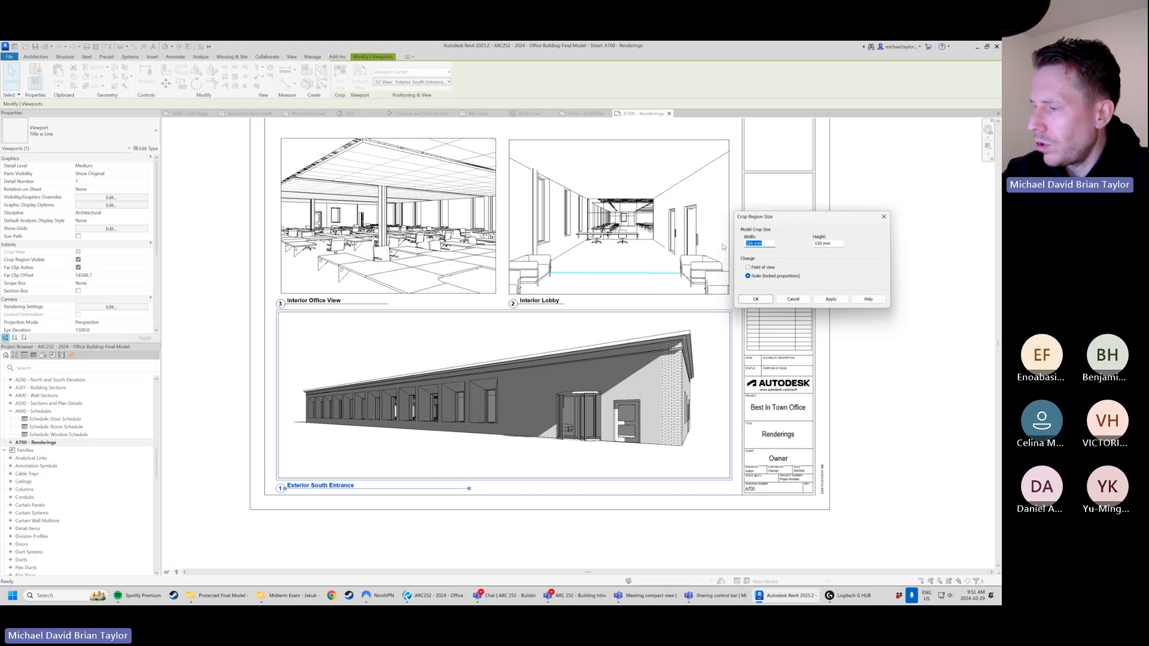
type("650")
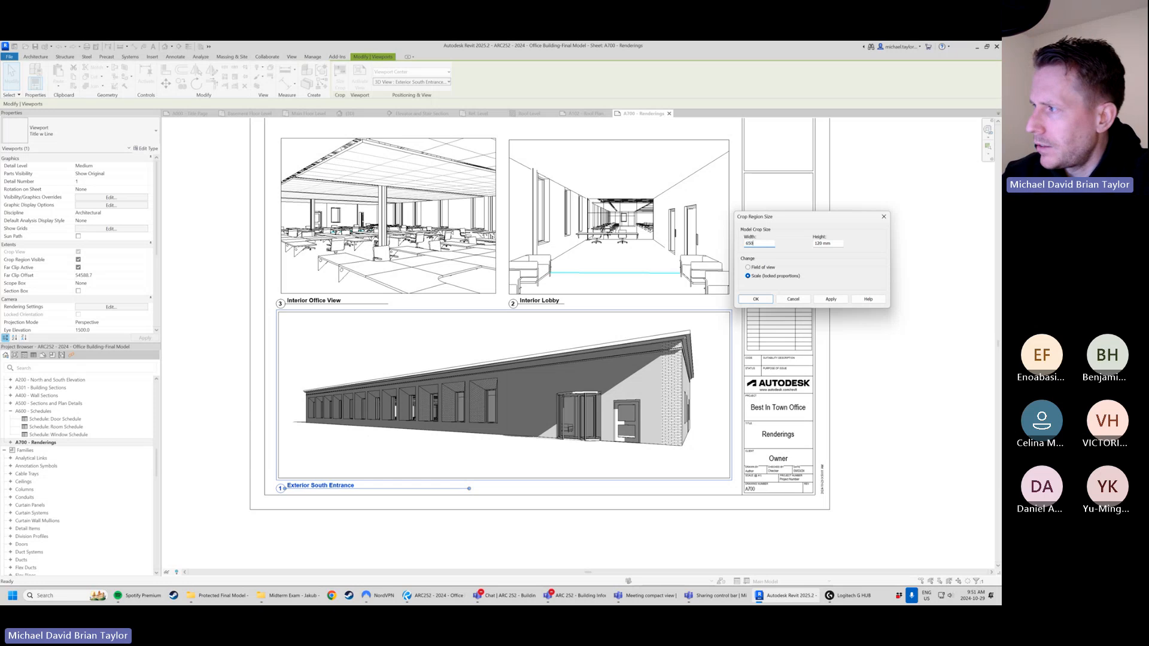
key("Tab")
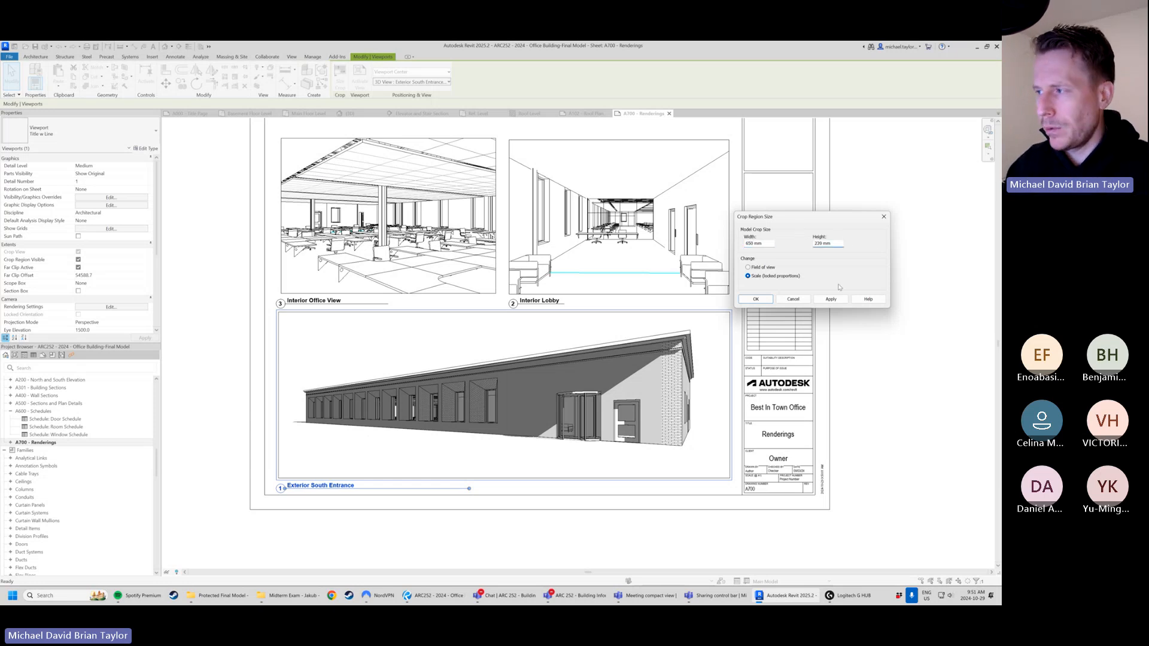
double_click(761, 243)
type("250")
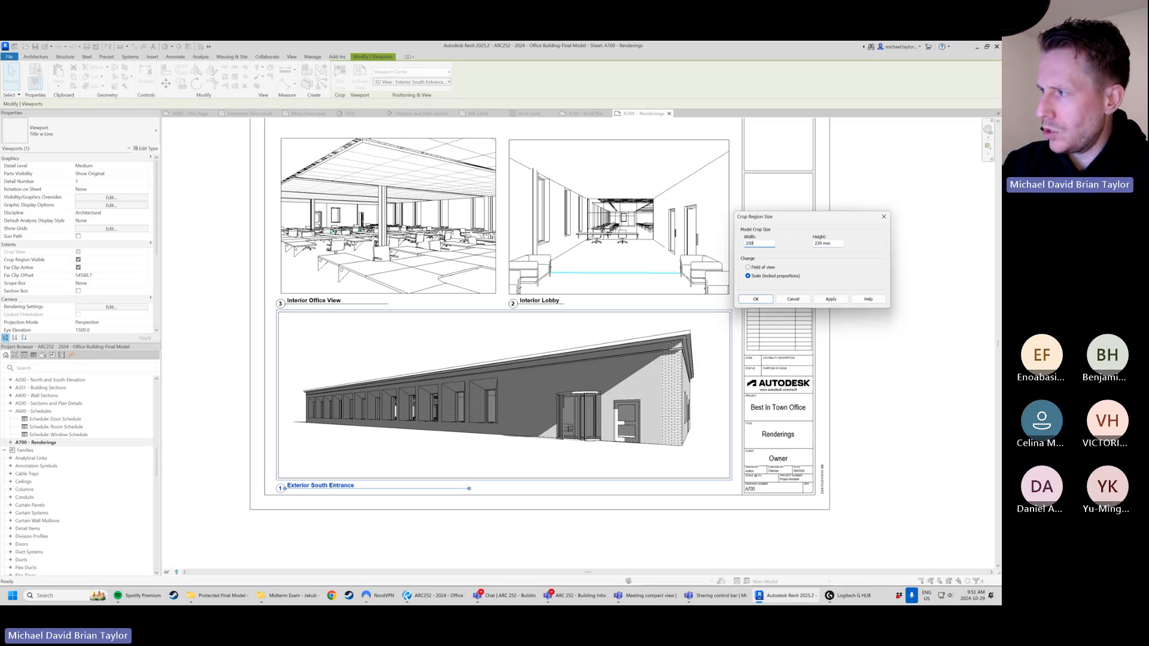
key("Tab")
- Set the Exterior South Entrance viewport's crop width to 300 mm with locked proportions and apply it
double_click(760, 243)
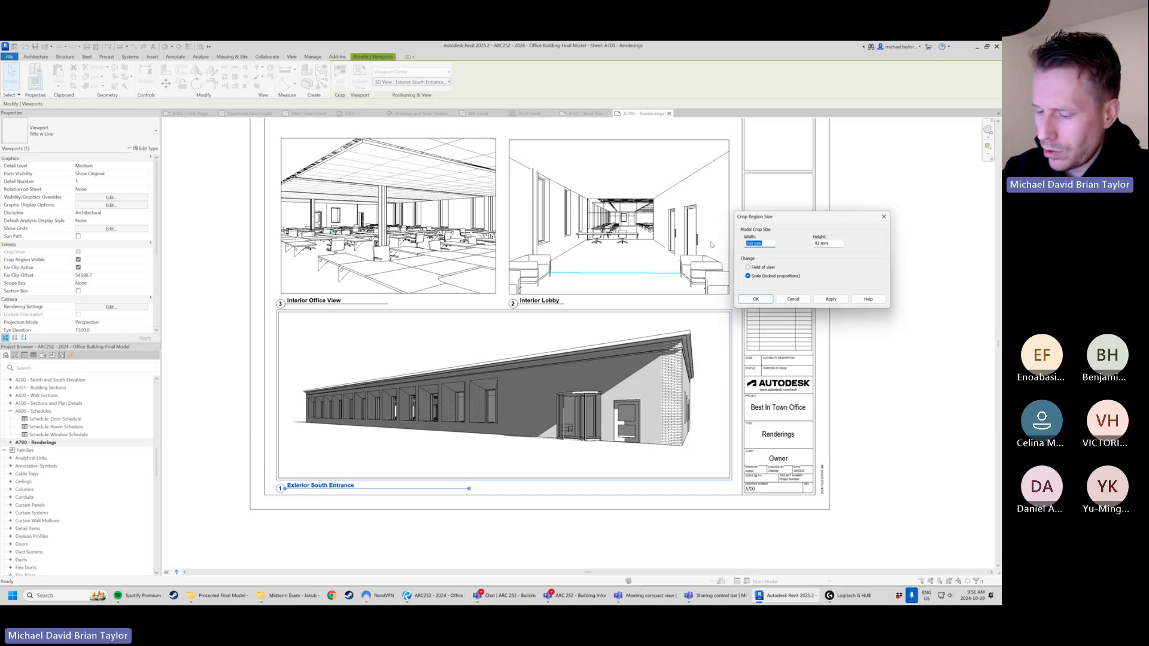
type("300")
key("Tab")
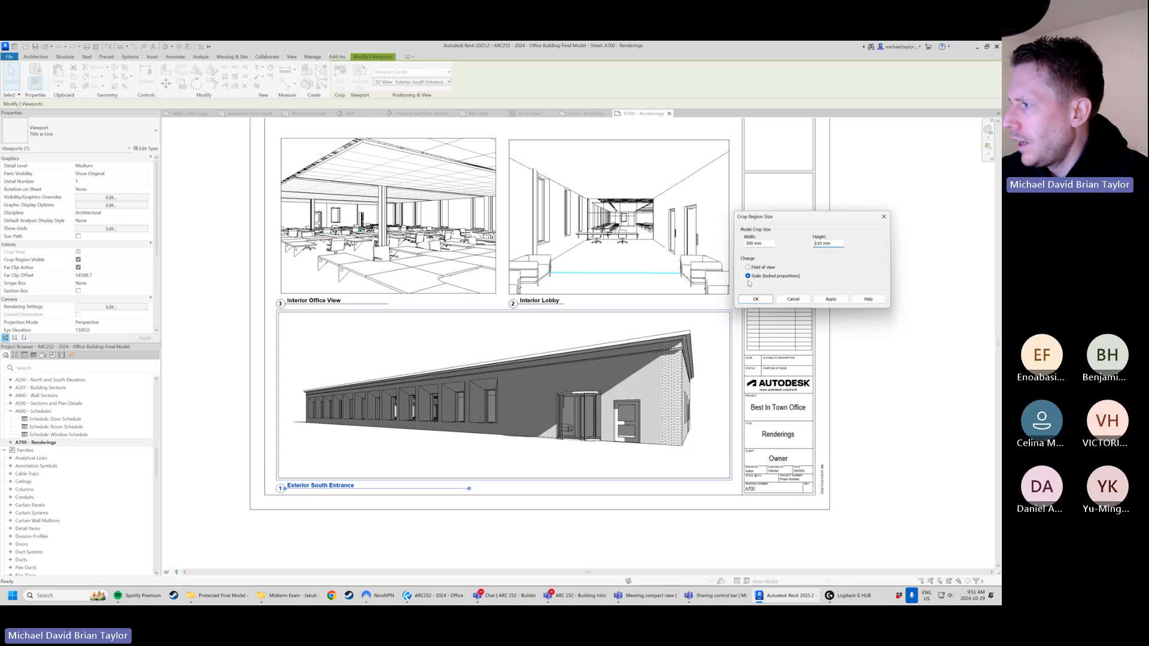
left_click(831, 299)
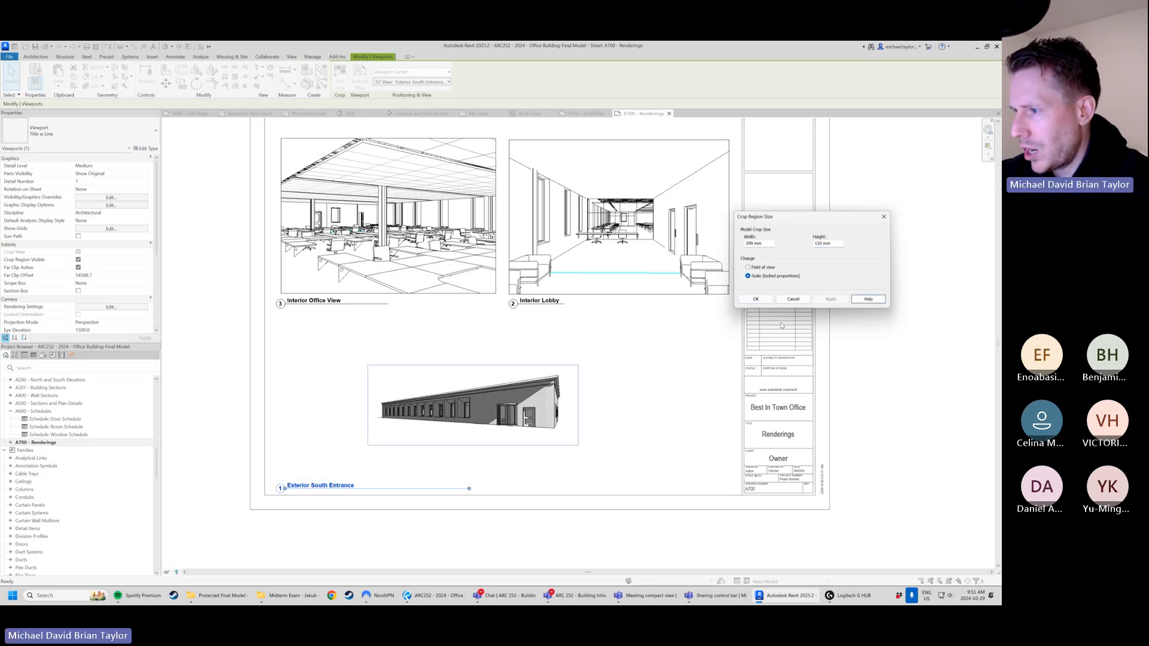
left_click(756, 299)
left_click(605, 288)
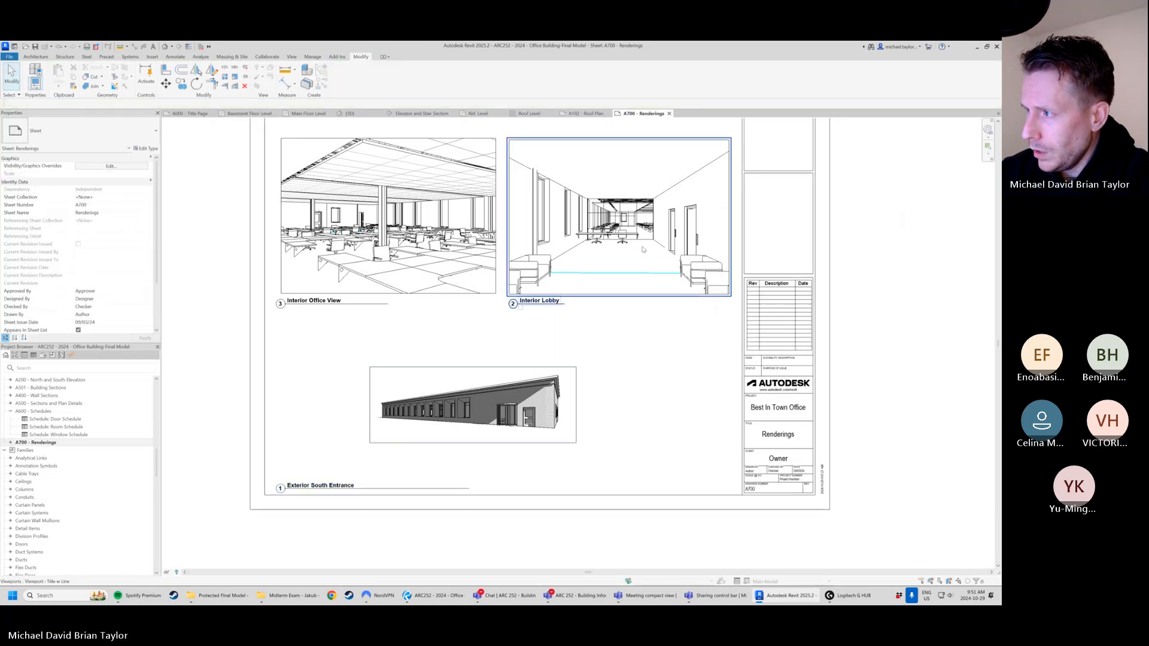
left_click(407, 236)
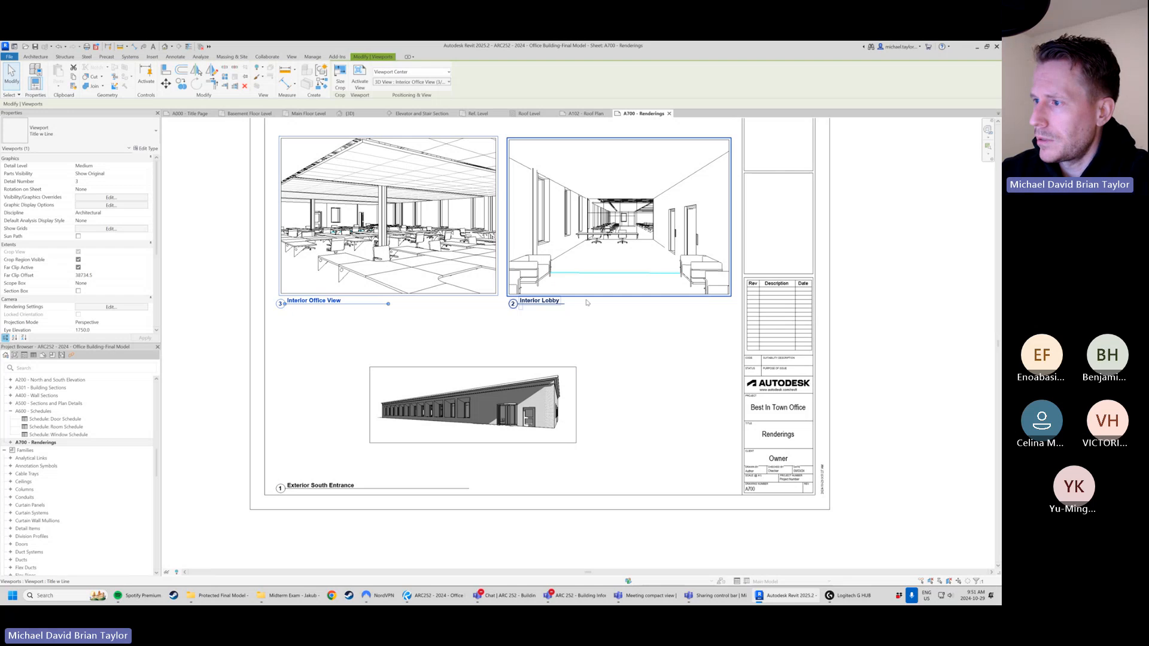
left_click(613, 280, "ctrl")
left_click(674, 390)
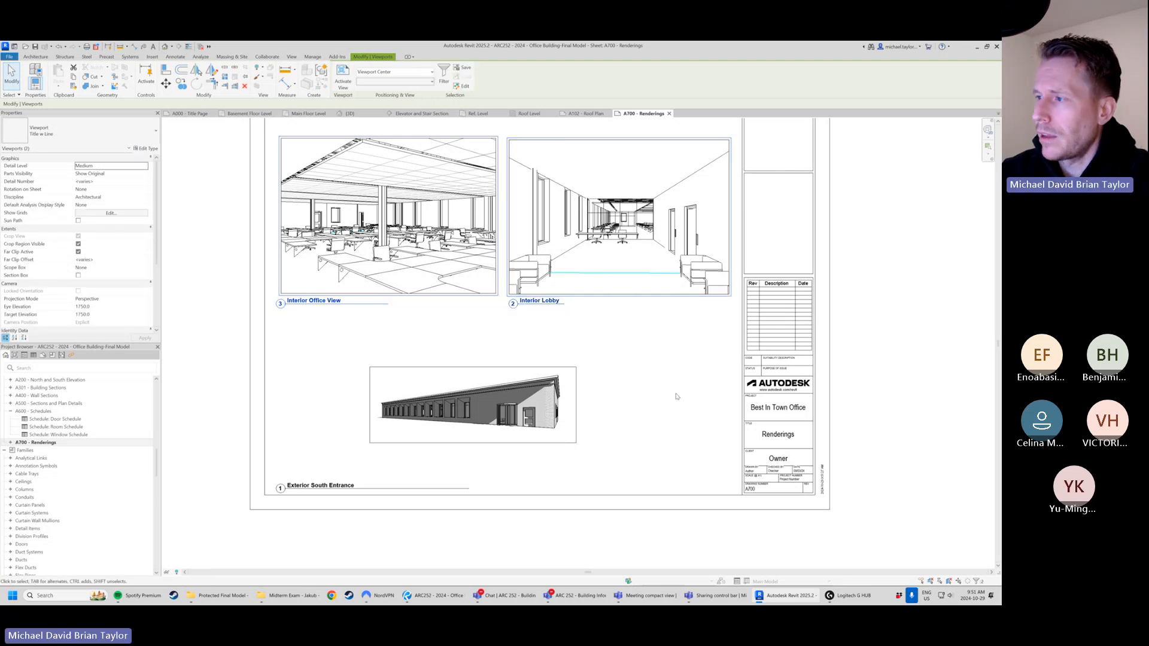
left_click(623, 263)
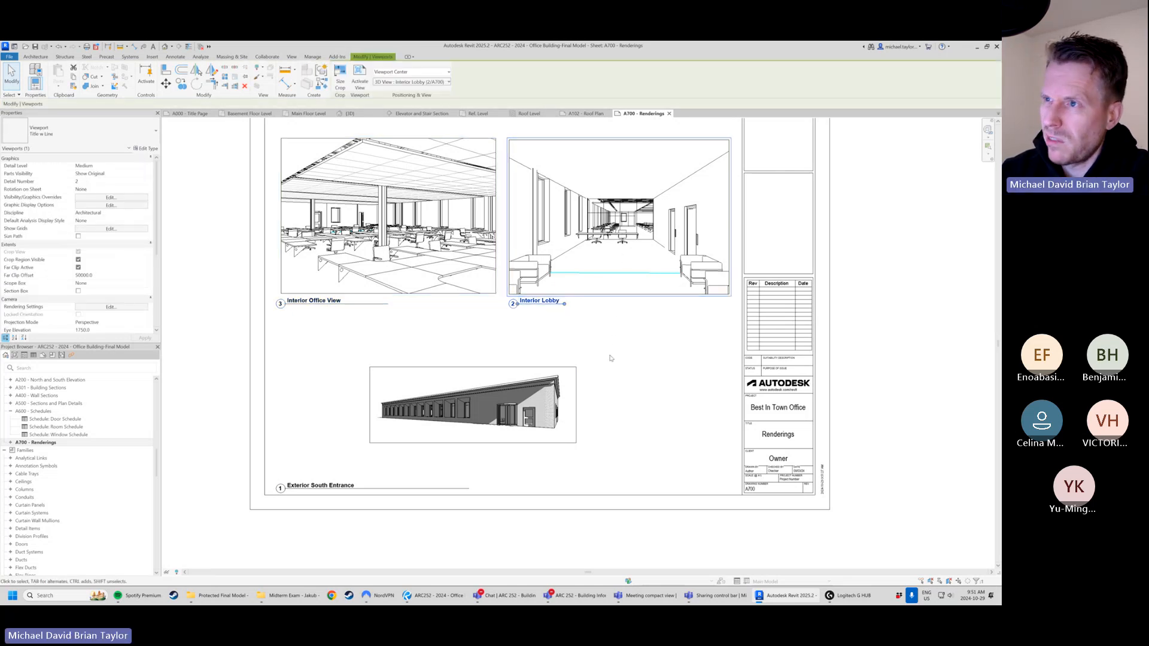
middle_click_drag(585, 281, 557, 311)
key("Escape")
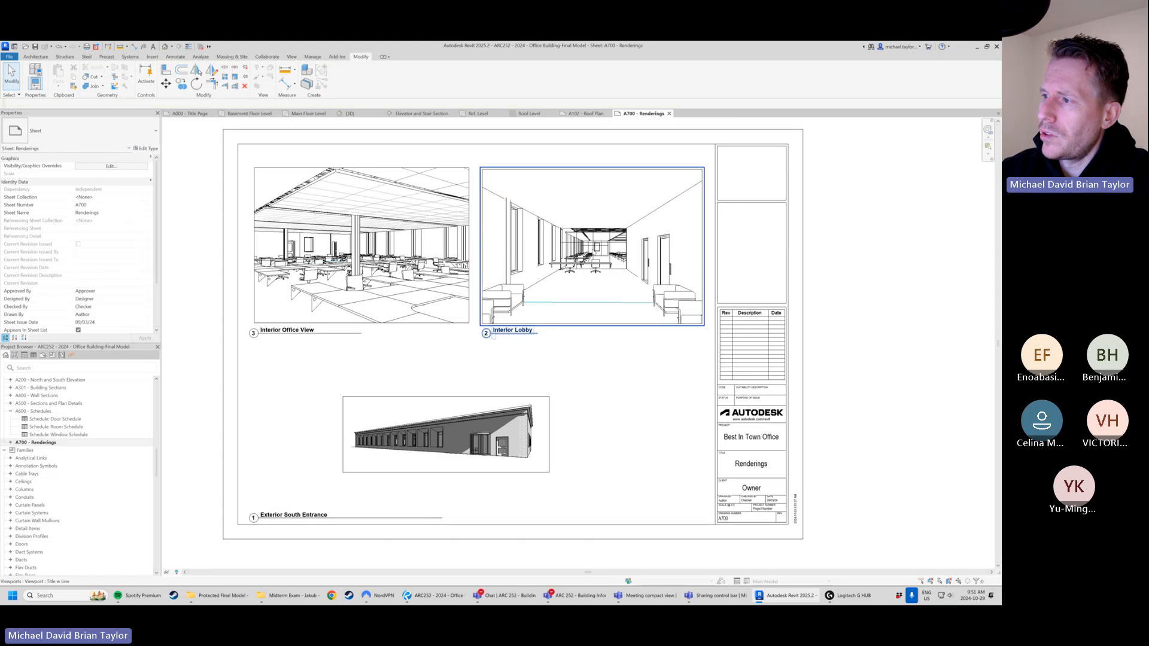
- Set the Interior Lobby viewport's crop width to 150 mm using the Field of view option
left_click(680, 324)
left_click(340, 82)
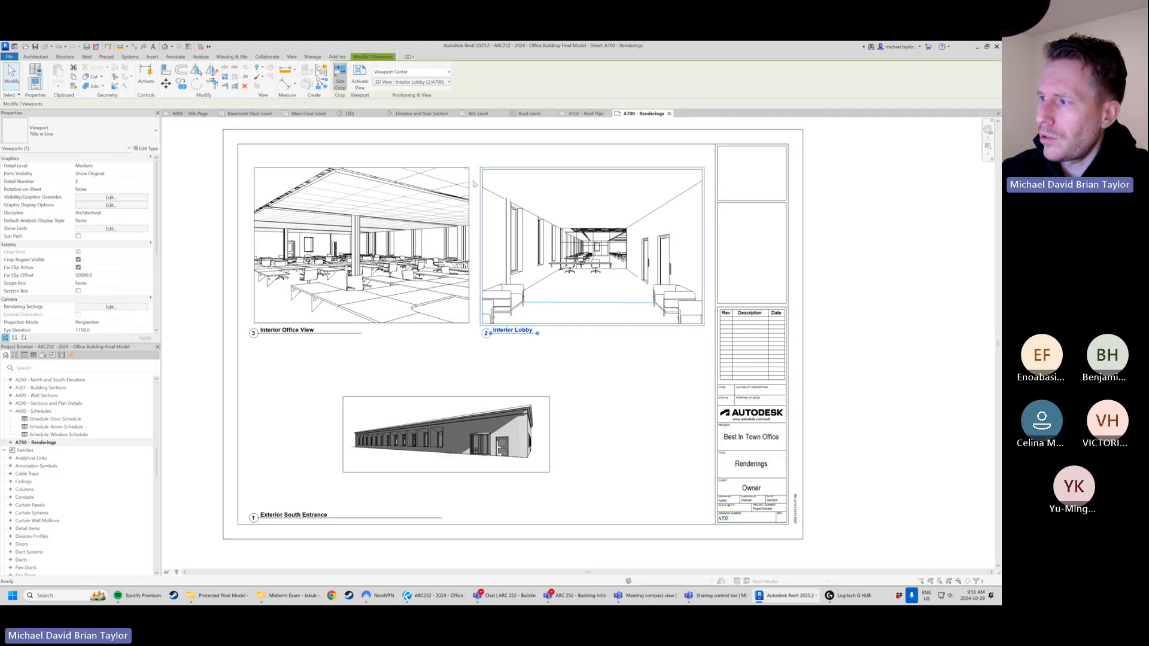
type("150")
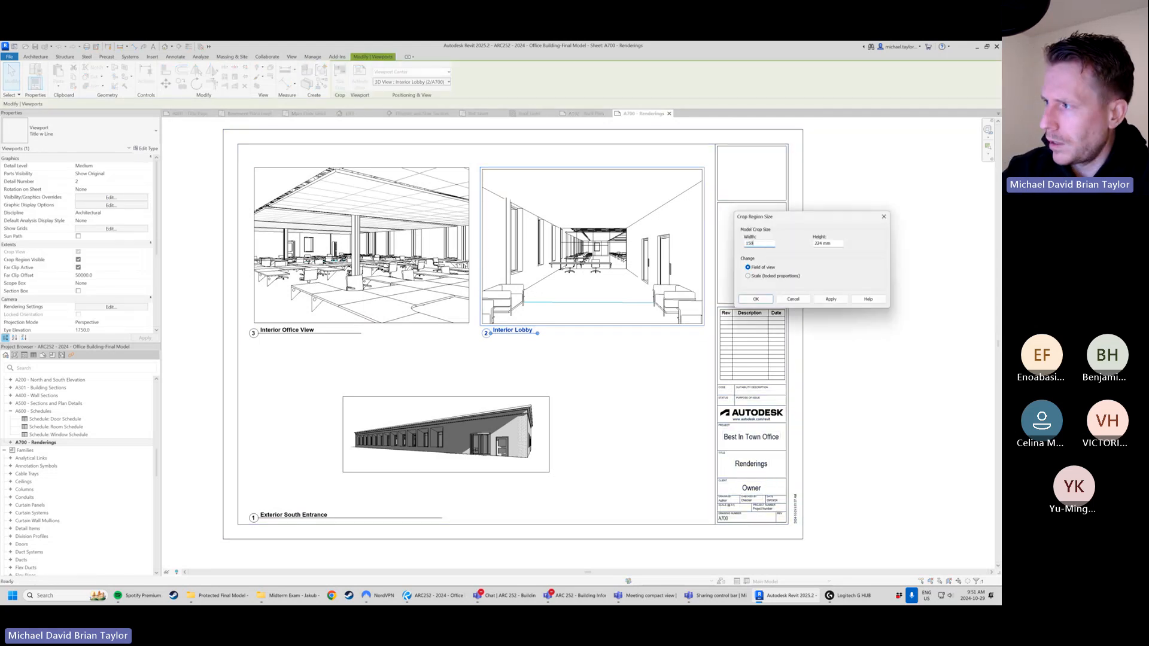
key("Tab")
left_click(831, 298)
left_click(755, 298)
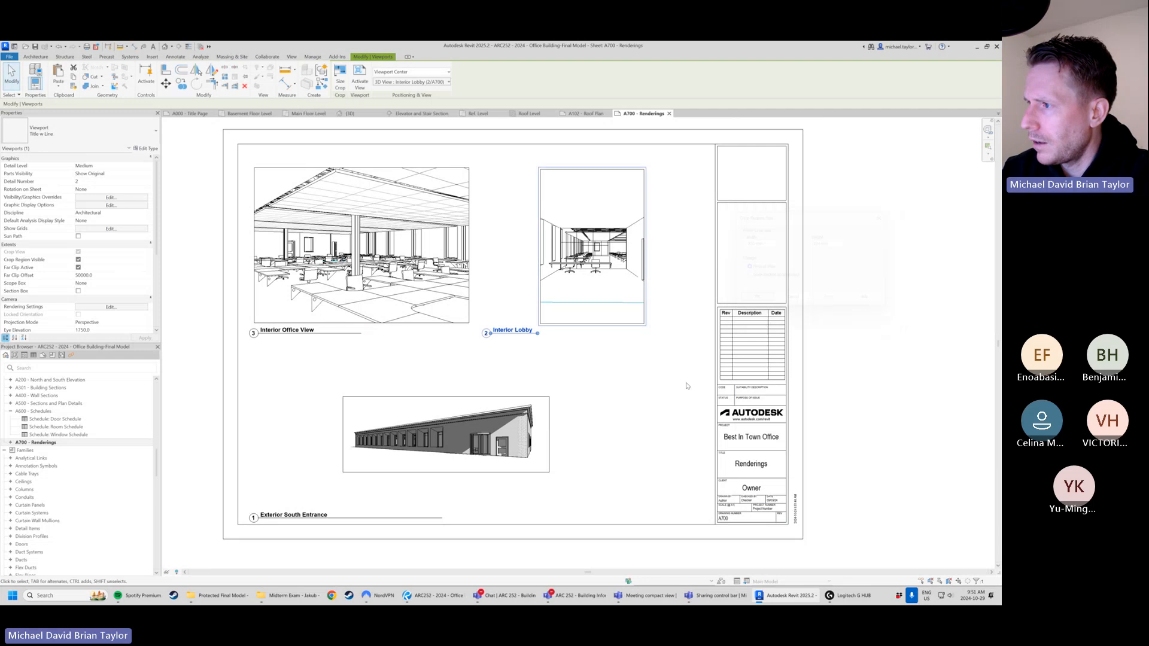
left_click(664, 386)
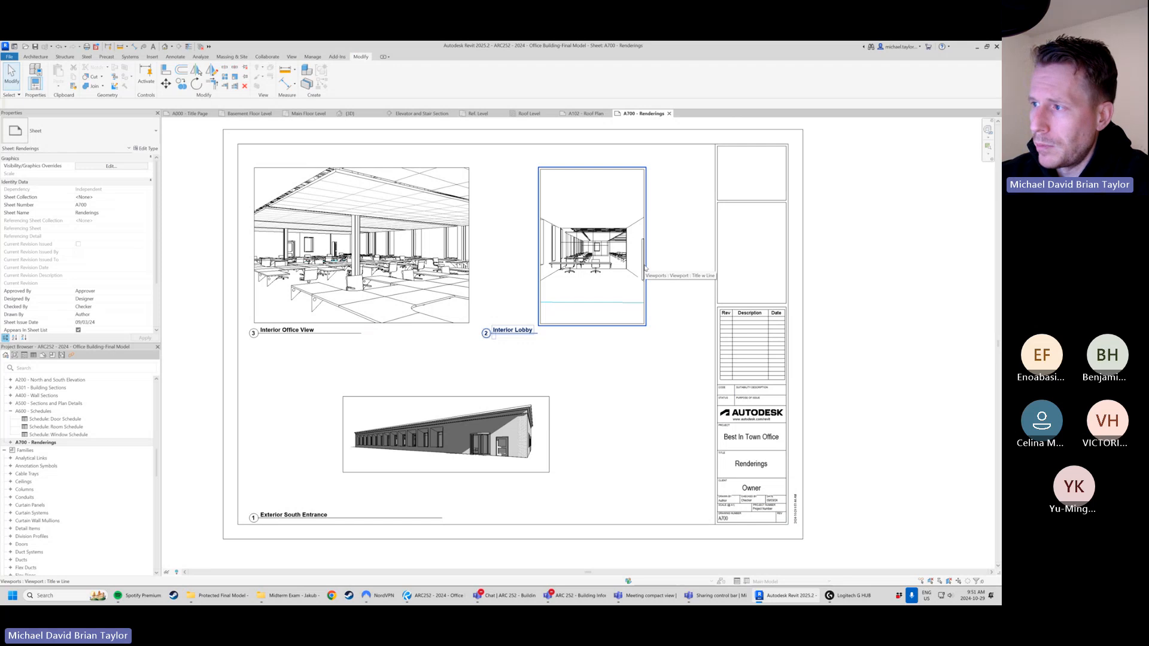
- Compare the crop size change options for the Interior Lobby viewport, and reapply a 150 mm crop width using Field of view
left_click(645, 269)
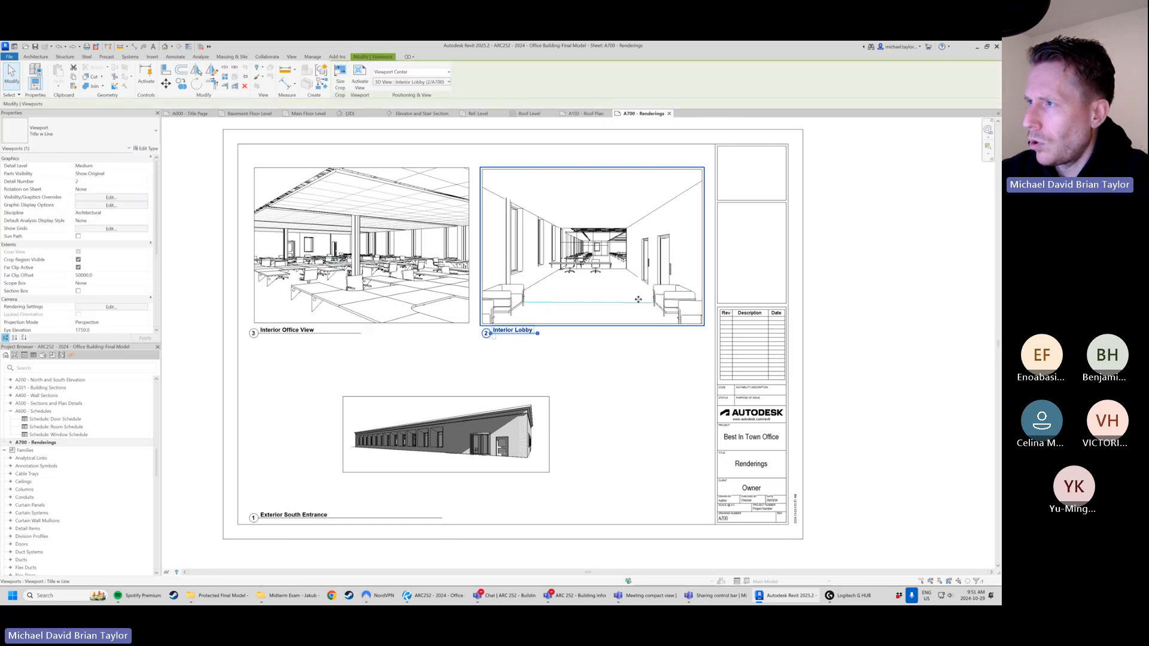
left_click(340, 85)
left_click_drag(831, 217, 874, 230)
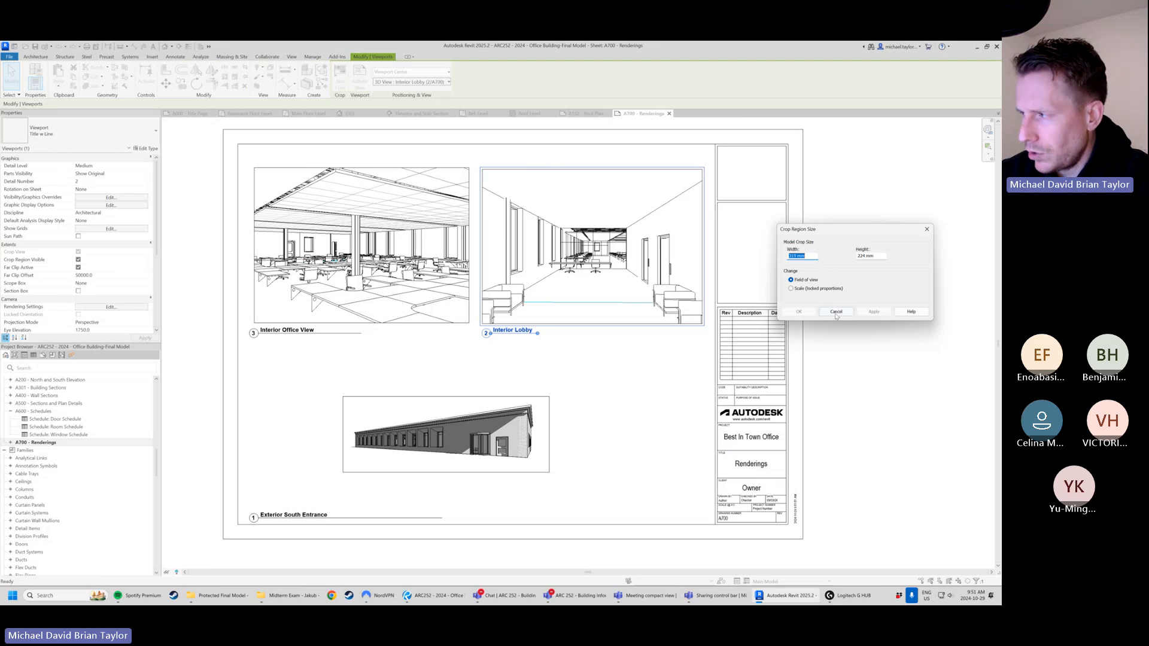
left_click(792, 288)
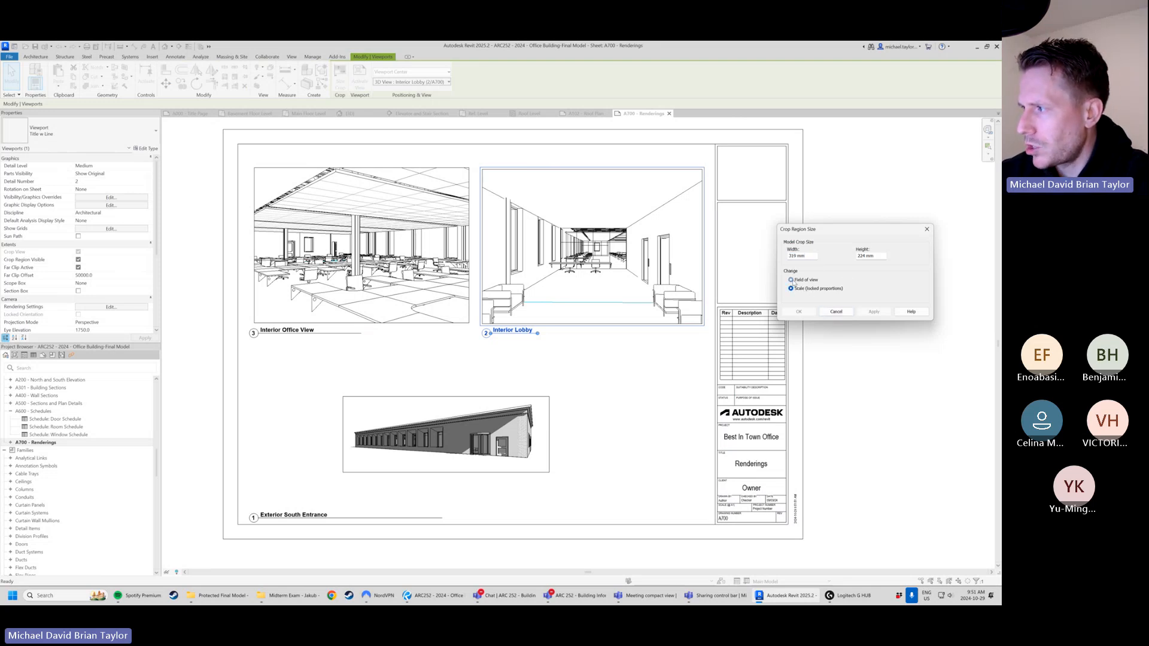
left_click(791, 279)
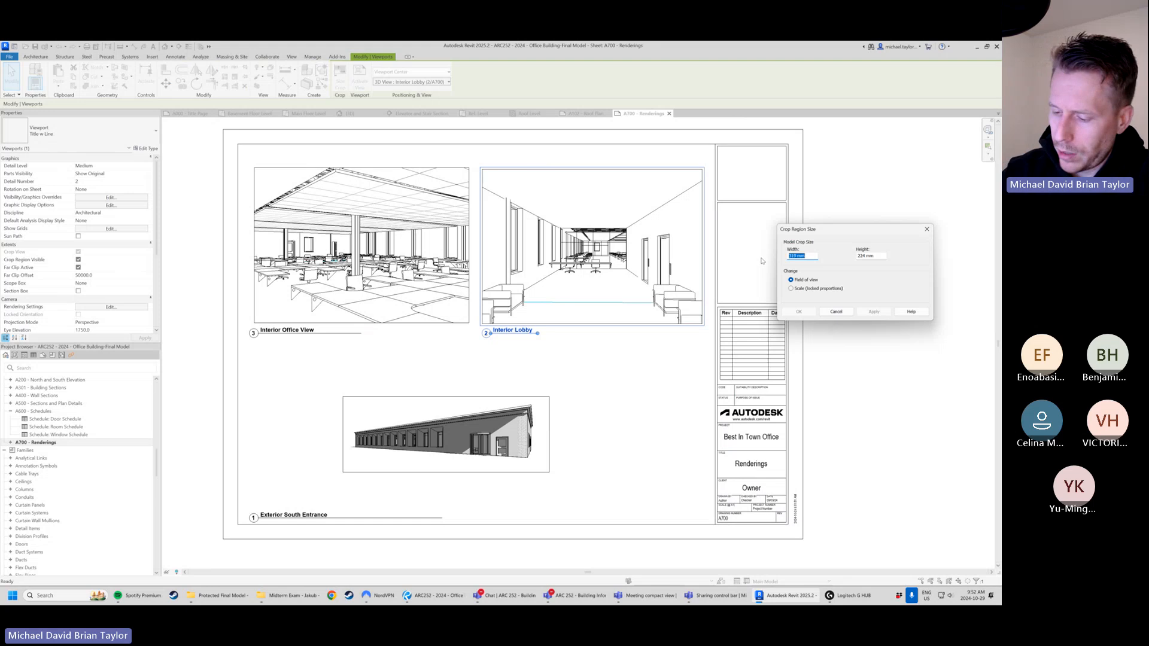
type("150")
key("Tab")
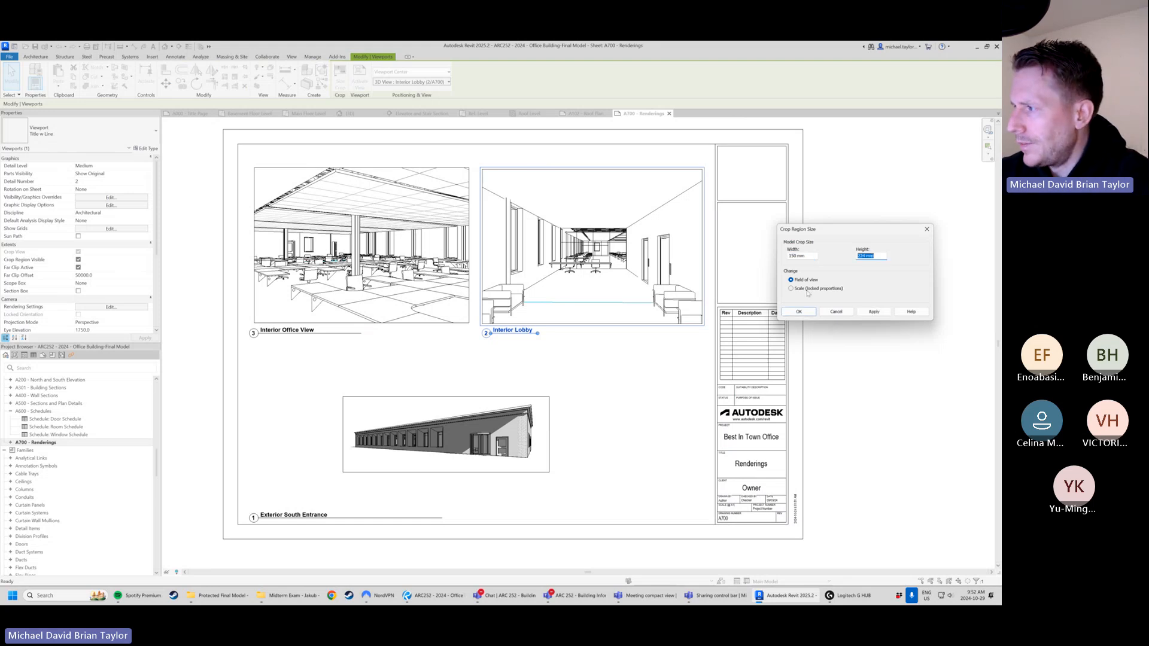
left_click(873, 312)
left_click(808, 312)
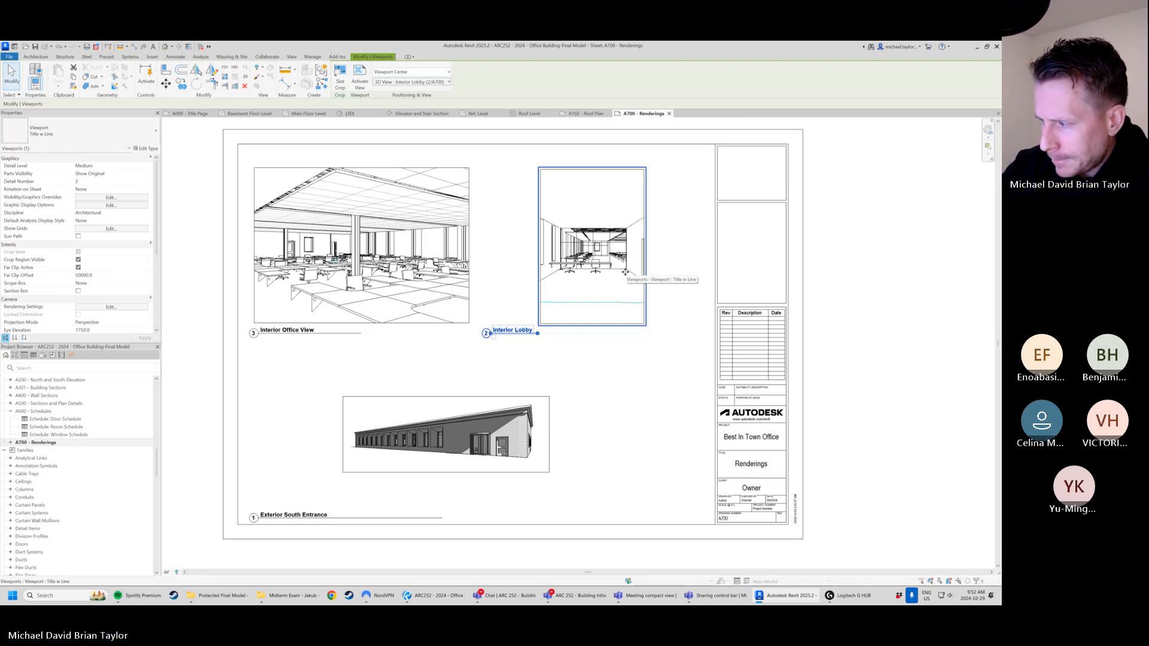
- Close the Interior Lobby viewport's crop size settings and undo its Field of view width change
left_click(340, 82)
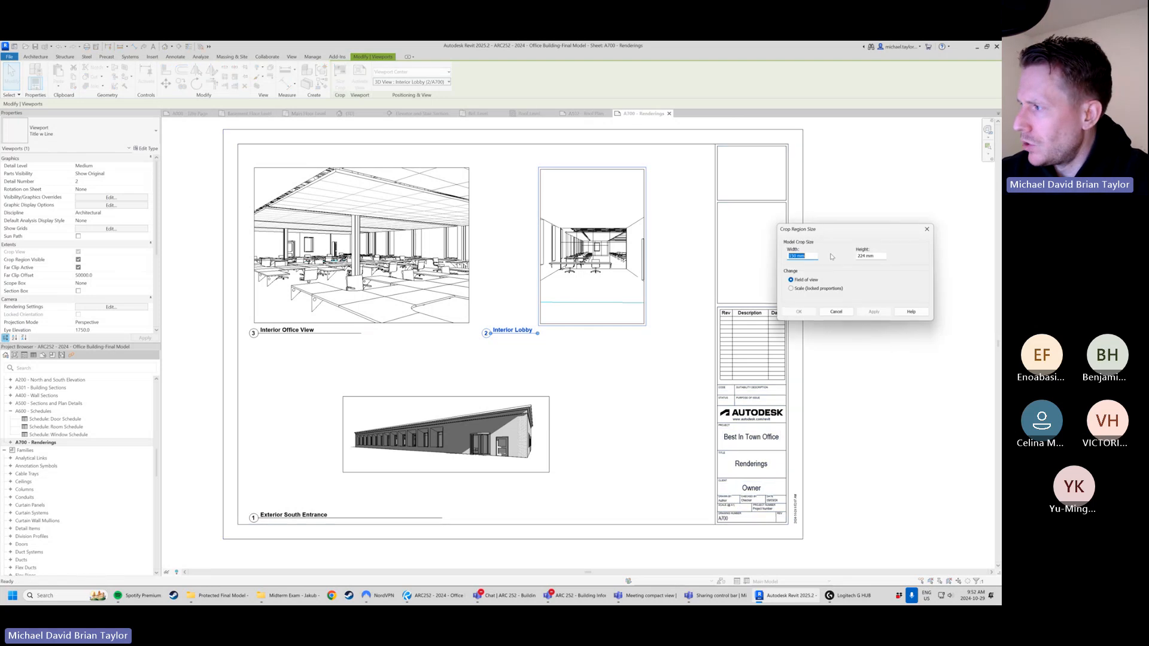
left_click(843, 312)
key("ctrl+z")
left_click(660, 325)
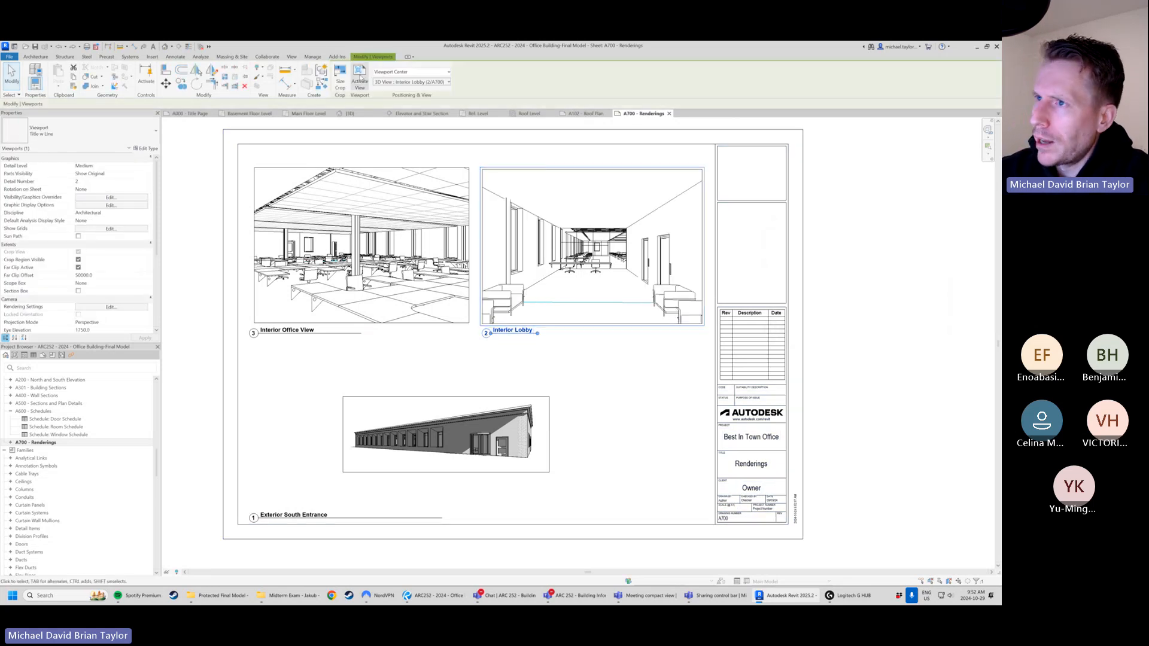
- Set the Interior Lobby viewport's crop width to 150 mm using Scale (locked proportions)
left_click(340, 82)
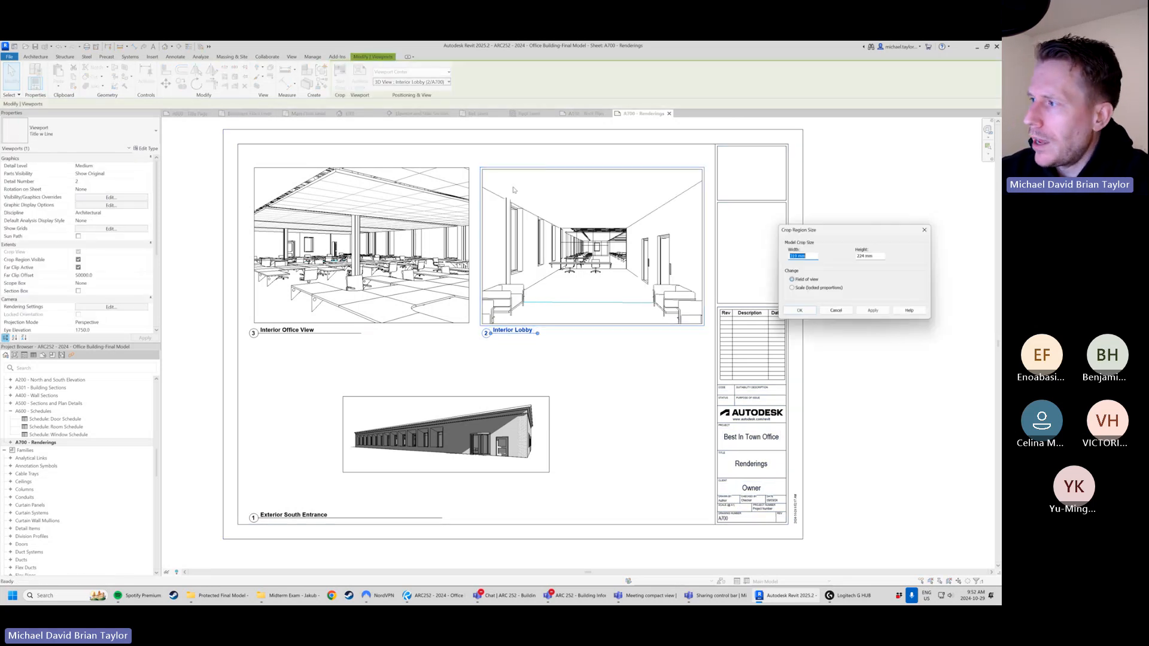
left_click(803, 288)
left_click_drag(809, 256, 749, 255)
type("150")
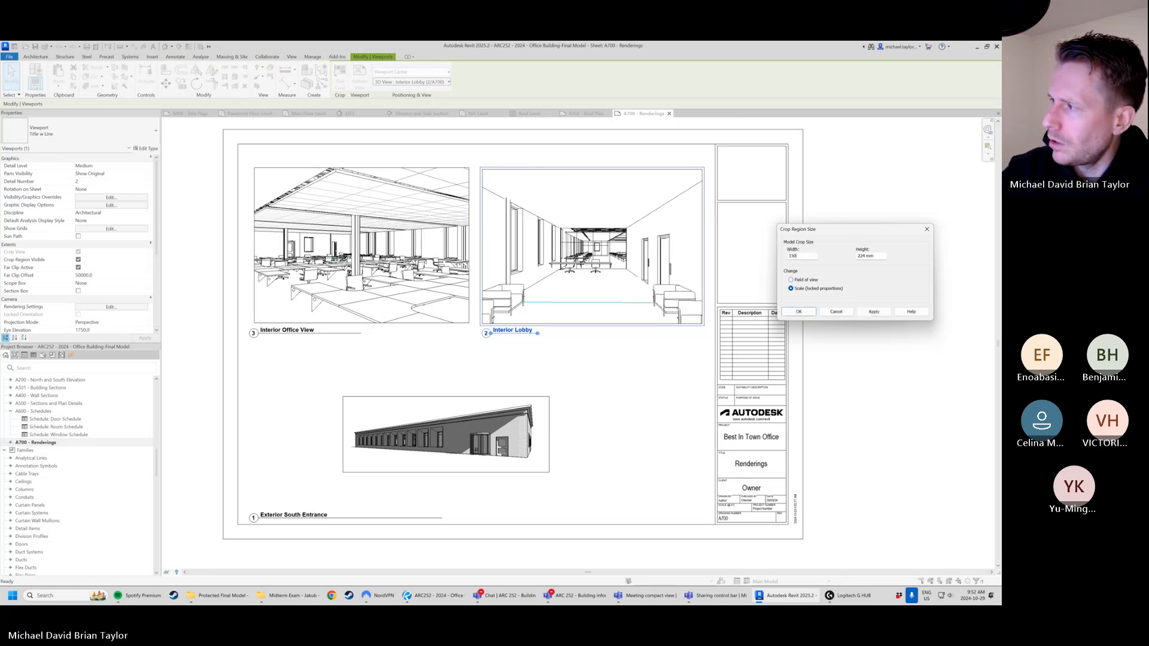
key("Tab")
left_click(873, 311)
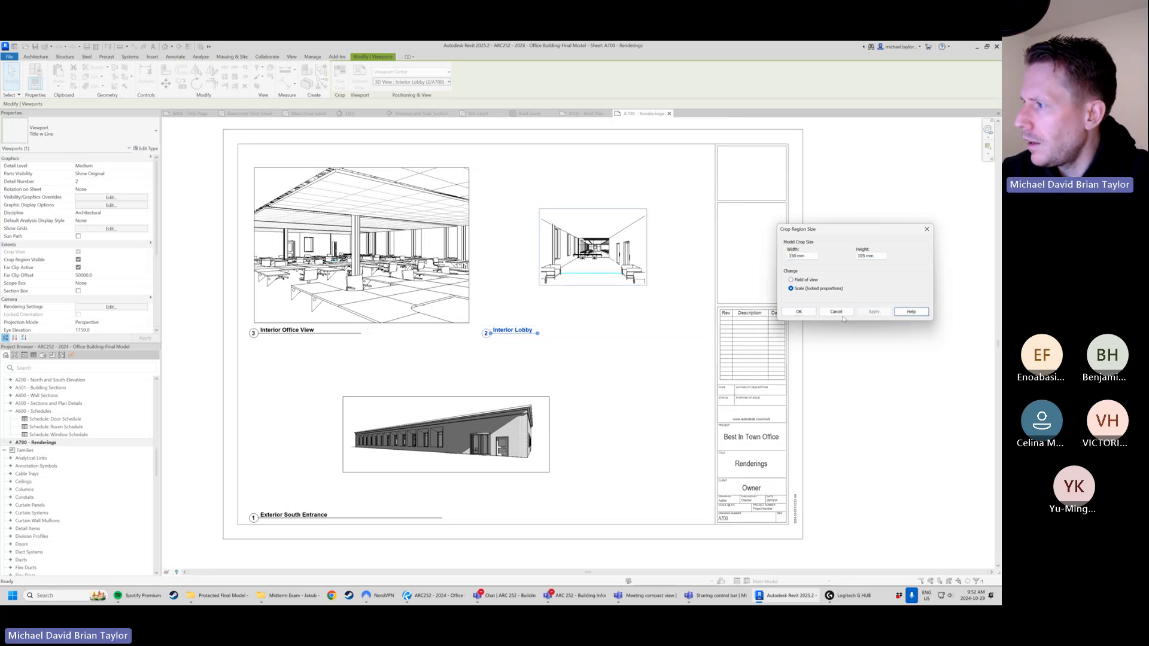
left_click(800, 311)
- Try moving the Interior Lobby and Exterior South Entrance viewports on the sheet, and undo each move
left_click(404, 238)
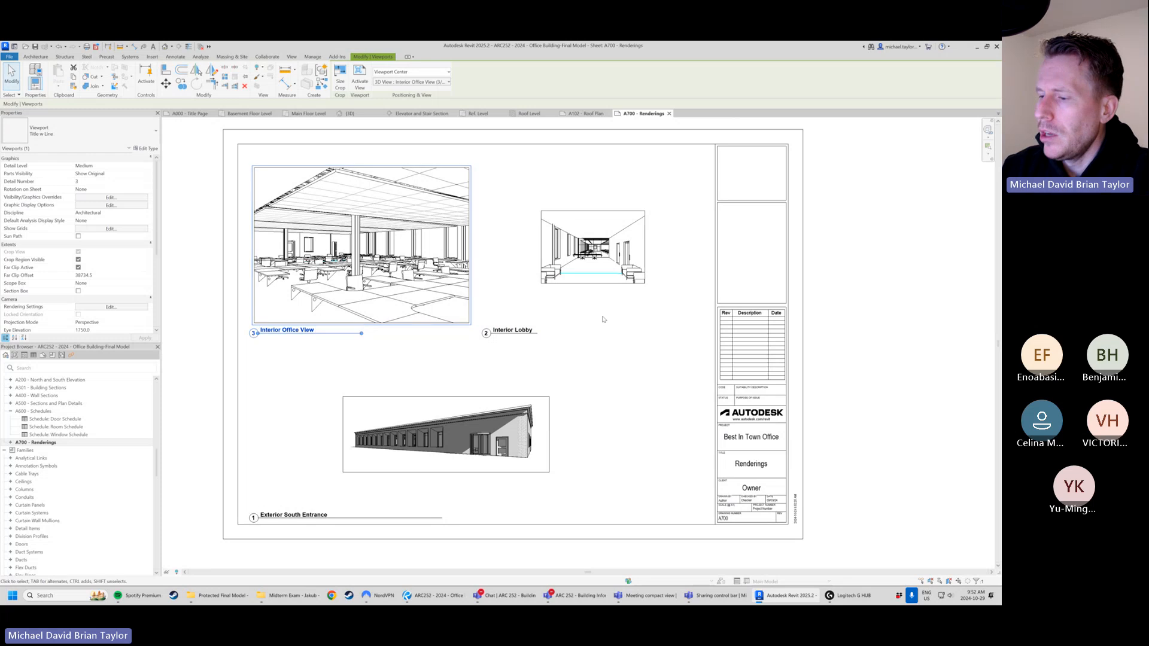
left_click(623, 269)
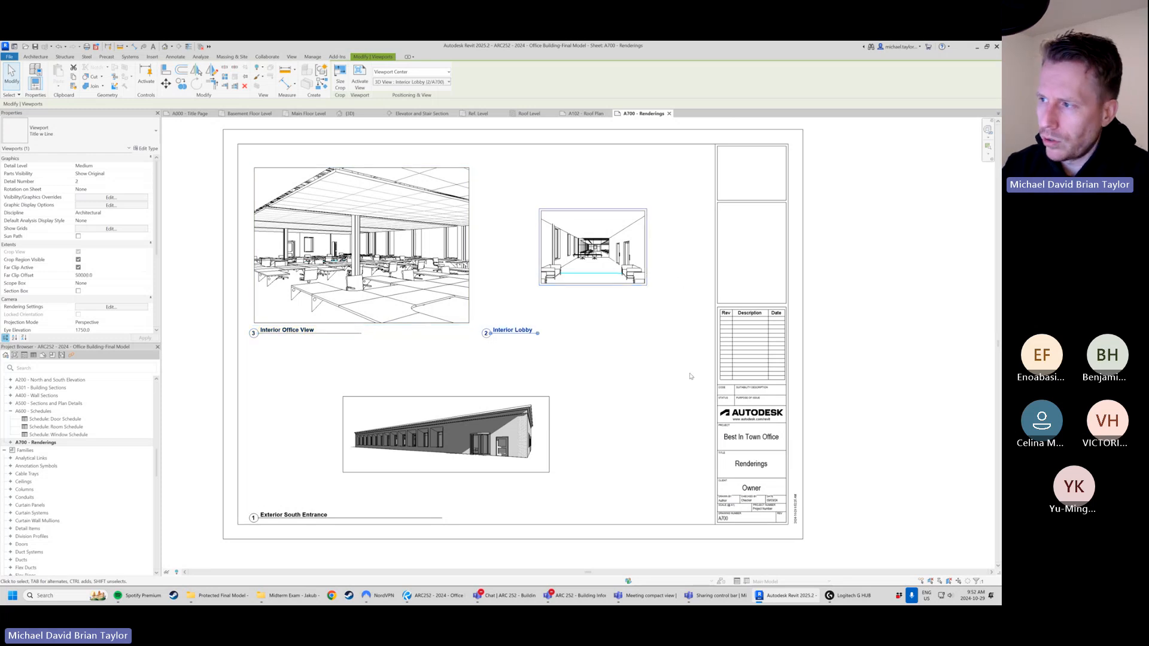
left_click(664, 406)
left_click(604, 275)
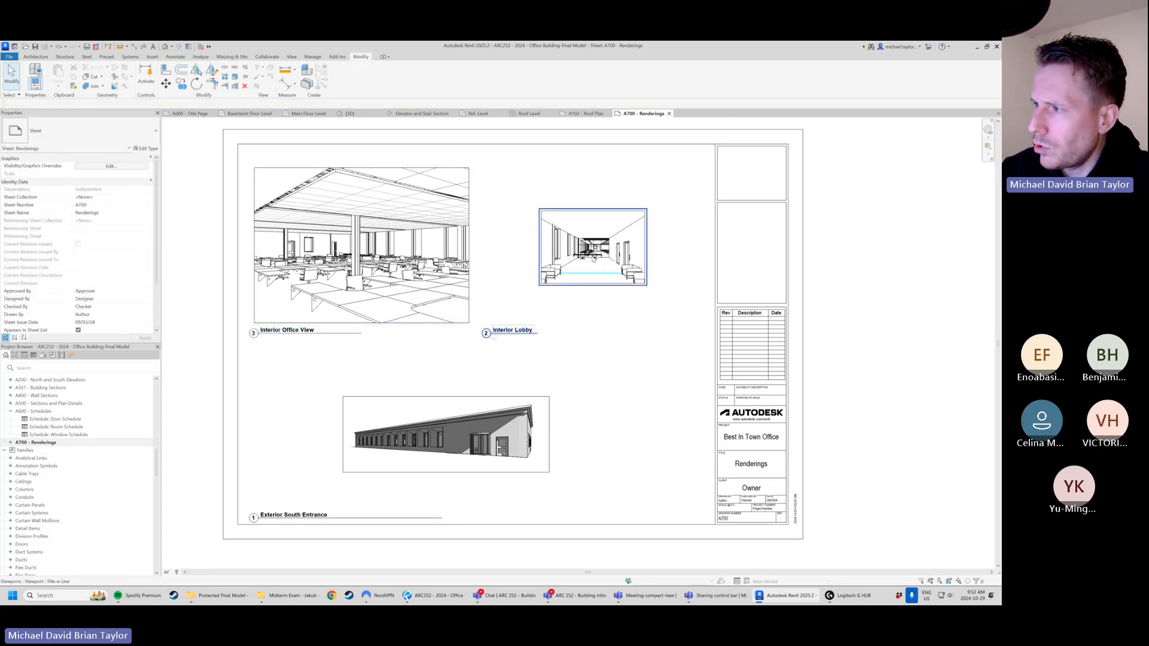
left_click_drag(605, 275, 741, 263)
key("ctrl+z")
left_click(360, 454)
left_click_drag(361, 454, 527, 421)
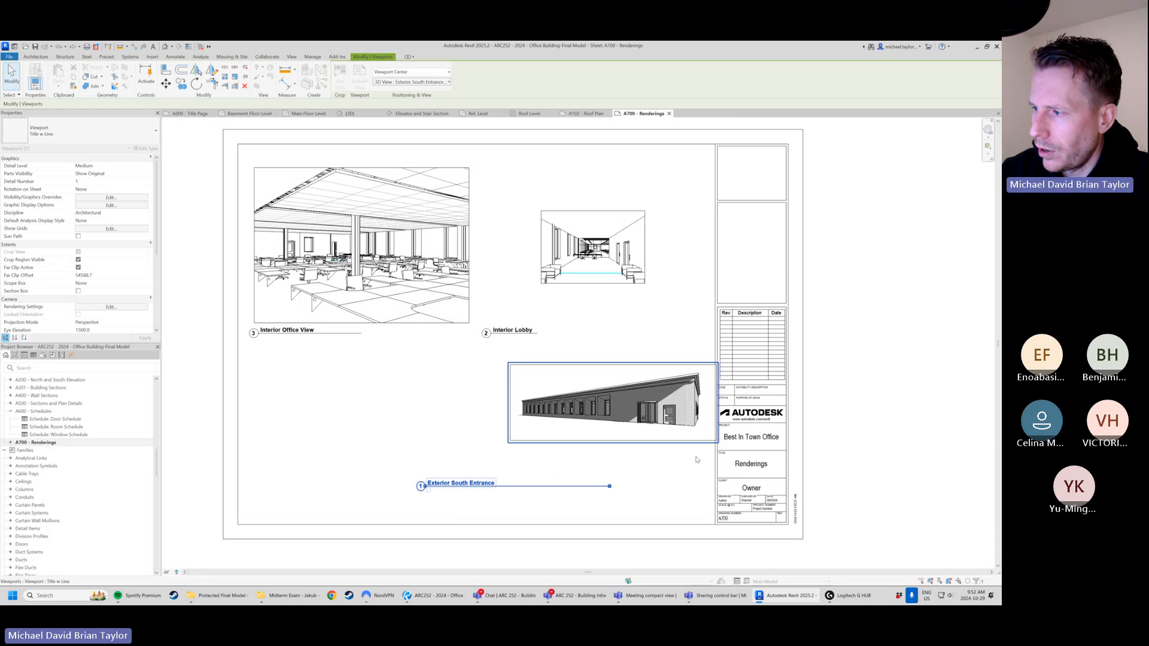
key("ctrl+z")
- Try a 300 mm crop width with Field of view on the Interior Lobby viewport, and undo its crop size changes
left_click(565, 226)
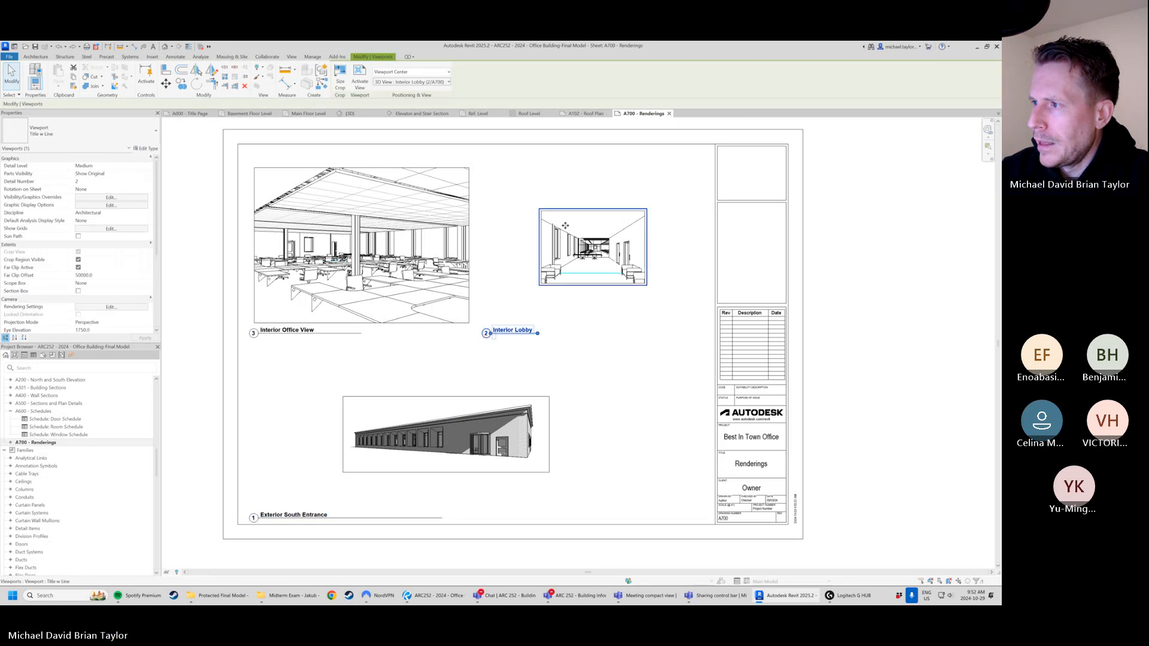
left_click(340, 77)
type("3")
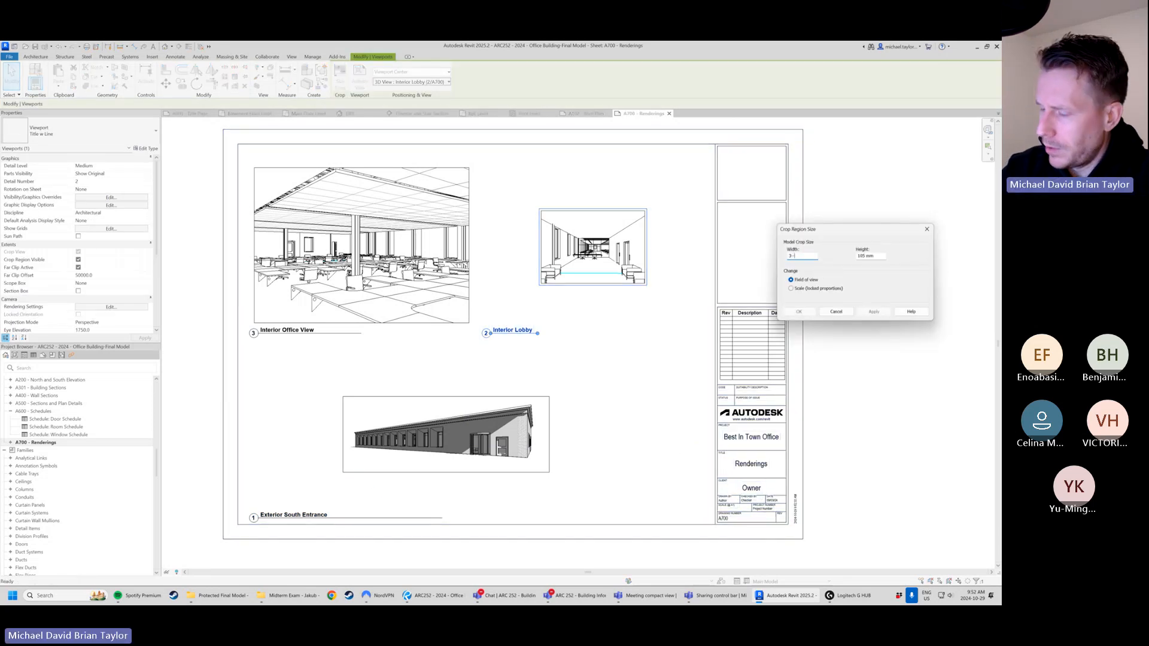
type("00")
key("Tab")
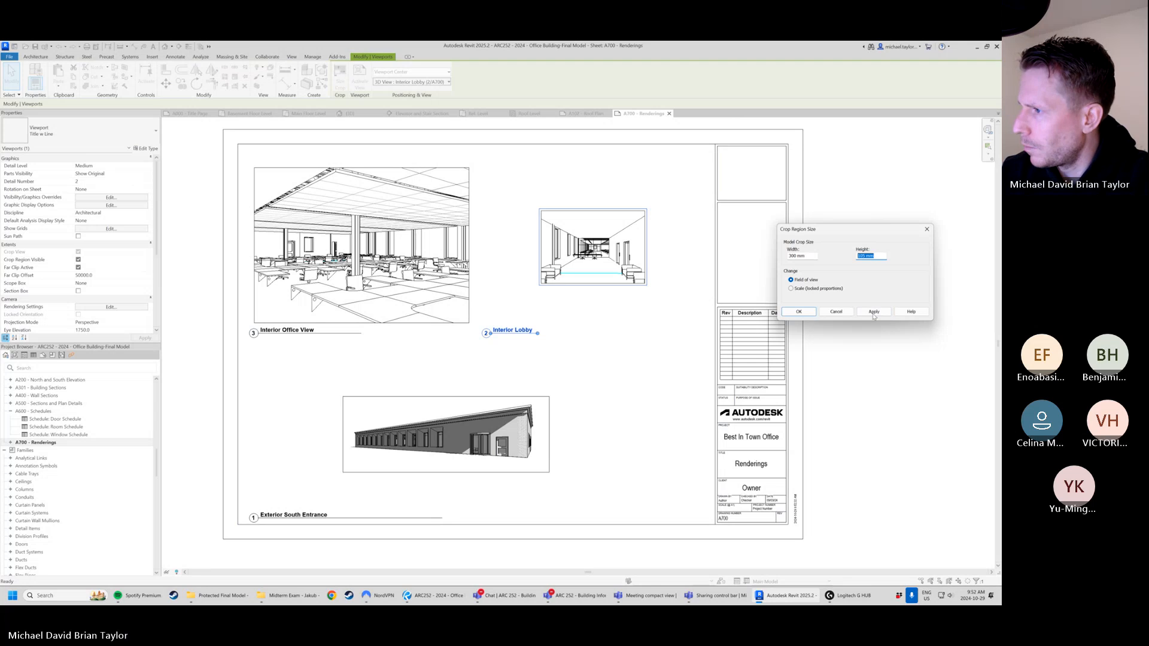
left_click(874, 312)
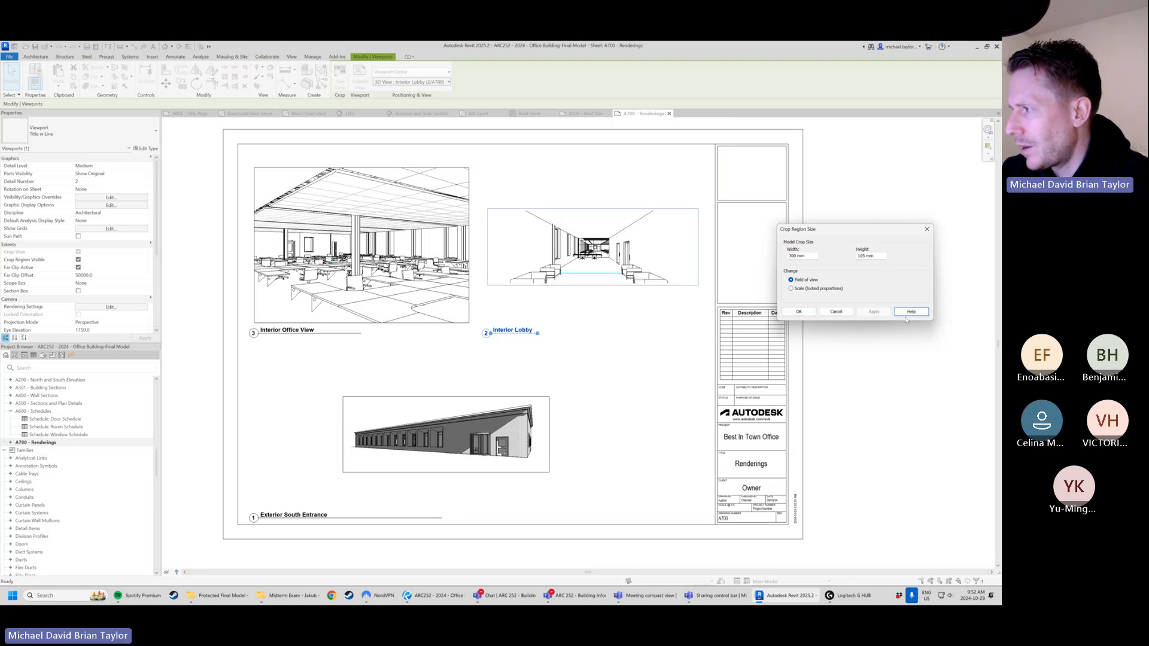
left_click(837, 312)
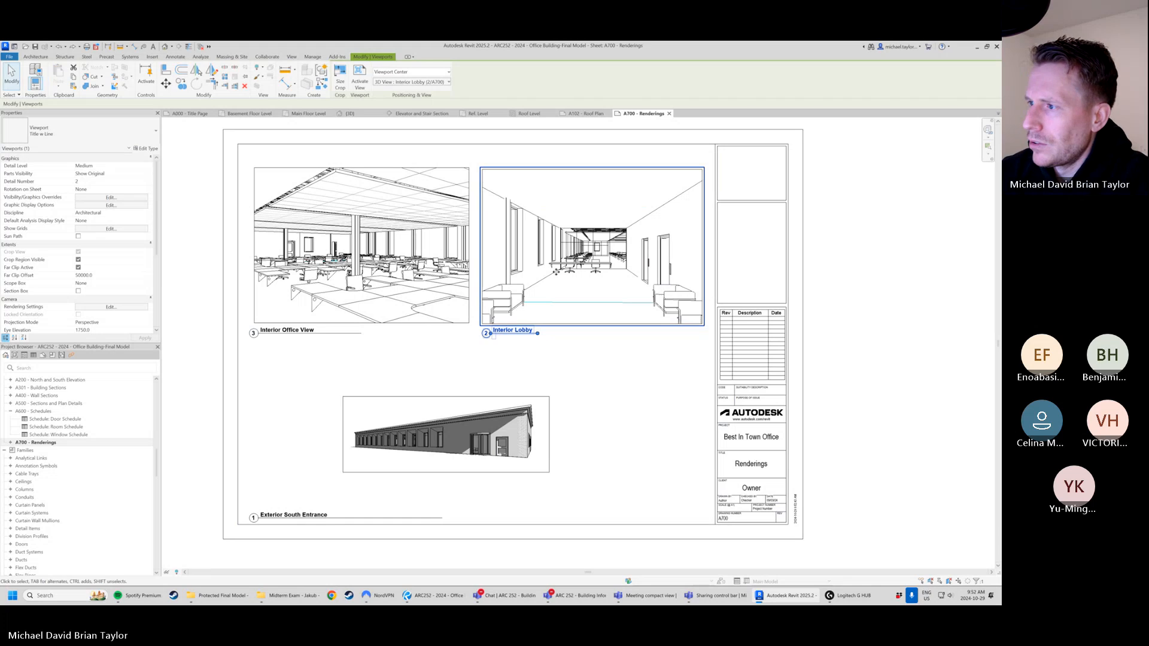
- Set the Exterior South Entrance viewport's crop width to 600 mm using Scale (locked proportions)
left_click(417, 424)
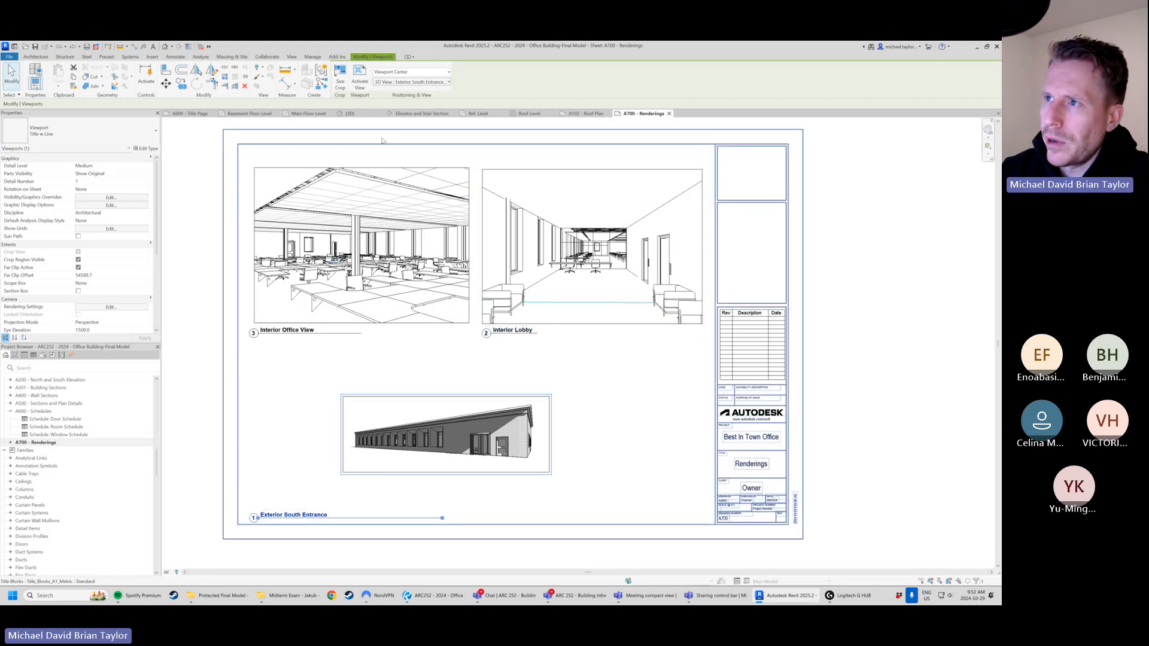
left_click(348, 83)
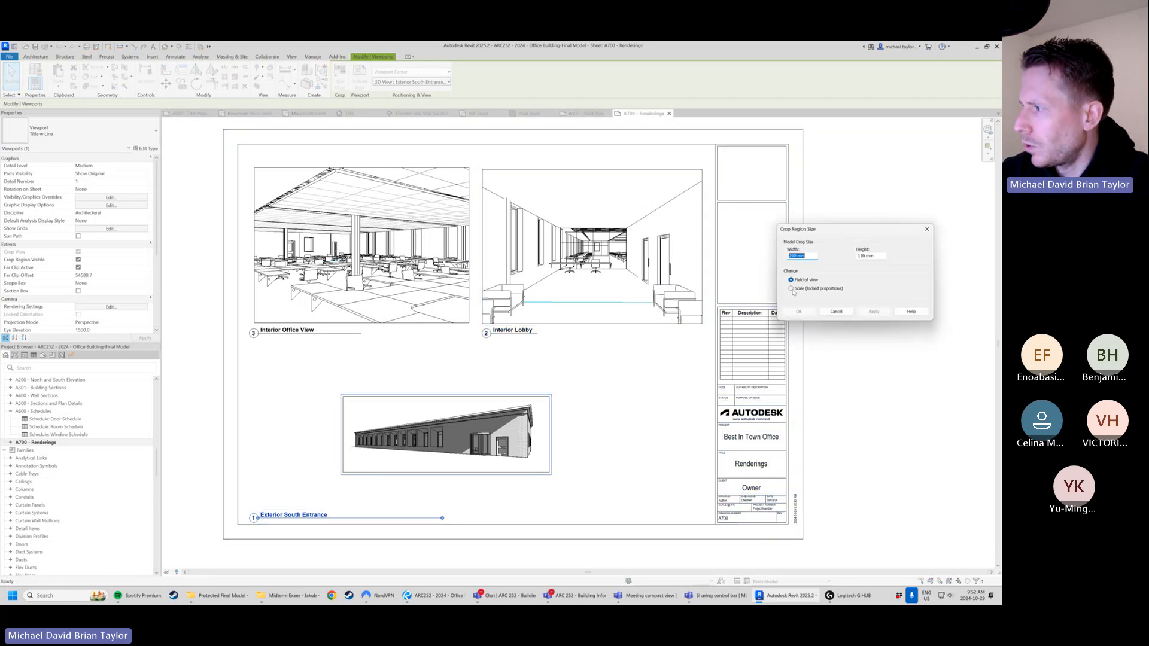
left_click_drag(807, 257, 745, 262)
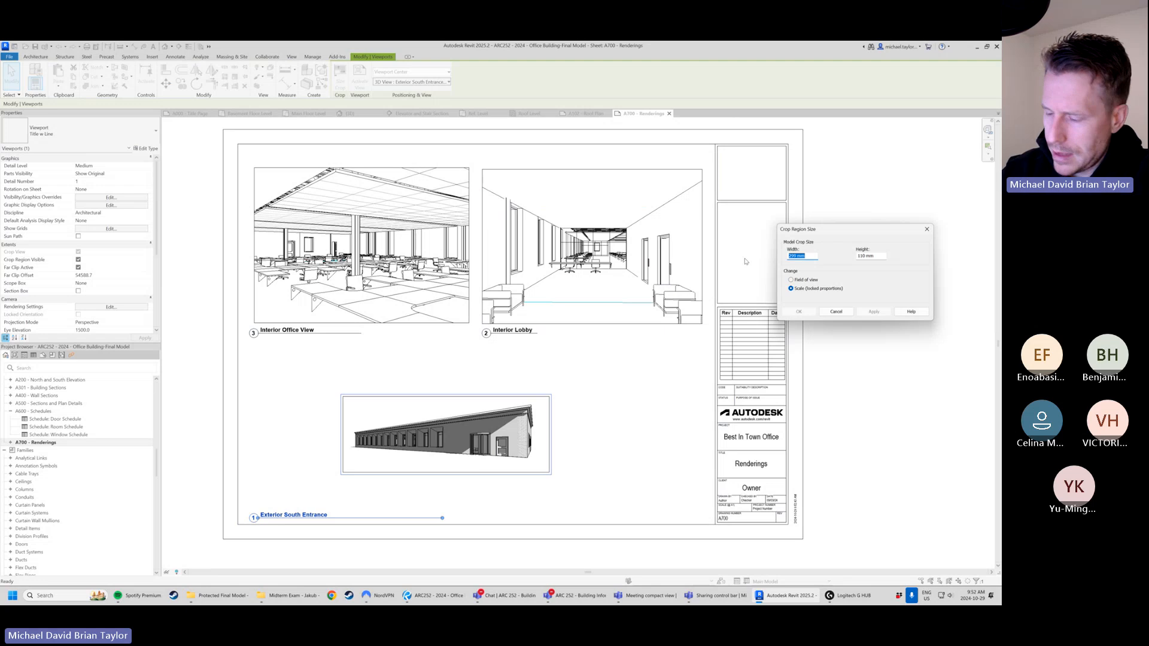
type("600")
key("Tab")
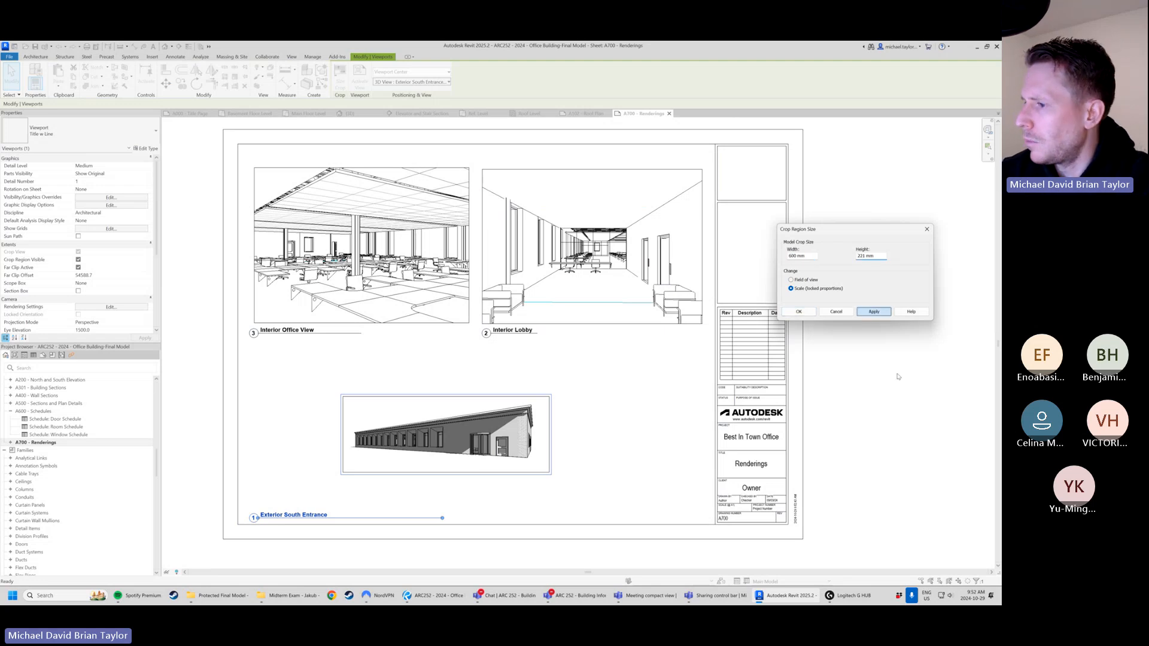
key("Return")
left_click(800, 312)
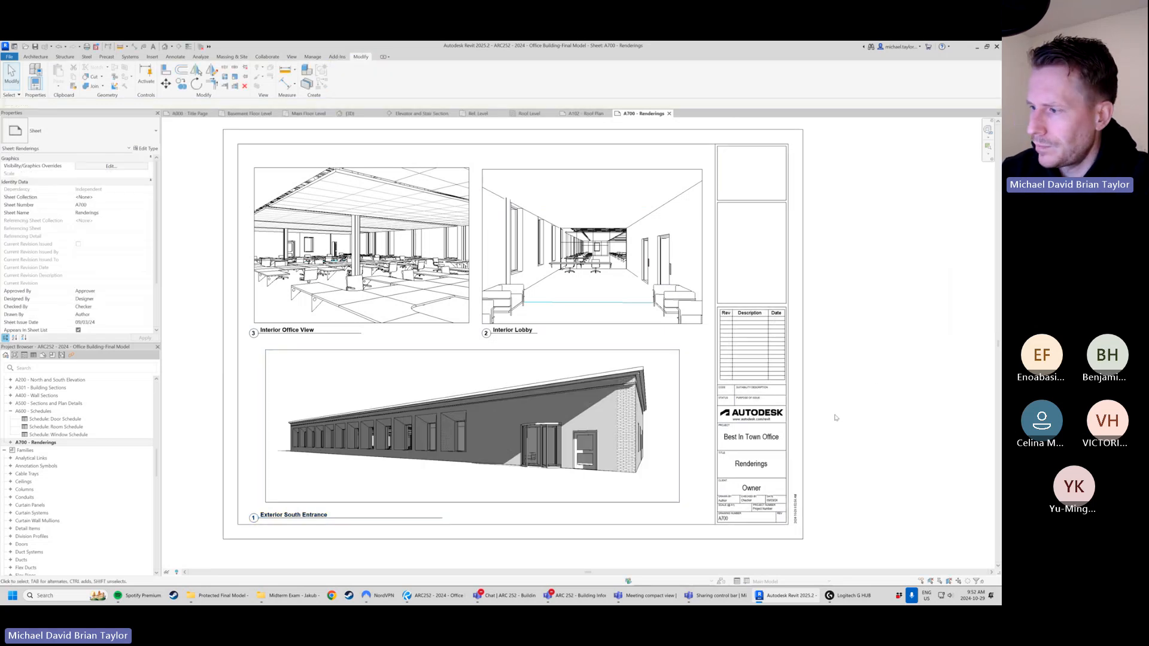
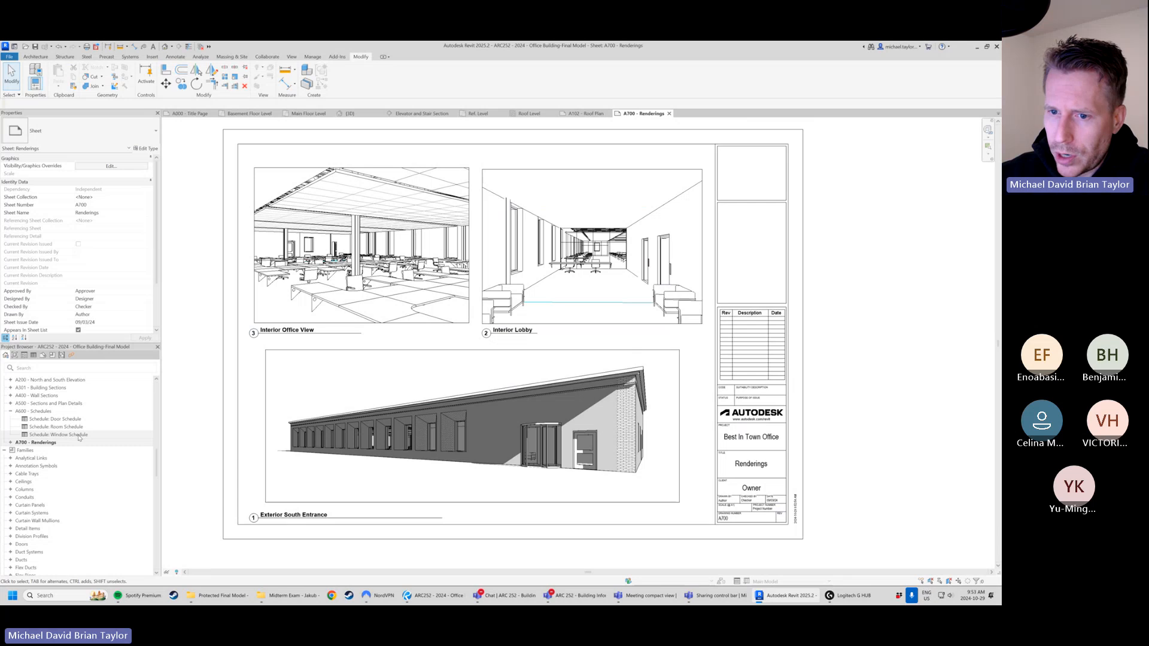
- Open sheet A600 - Schedules and examine the Window Schedule placed on it
double_click(36, 411)
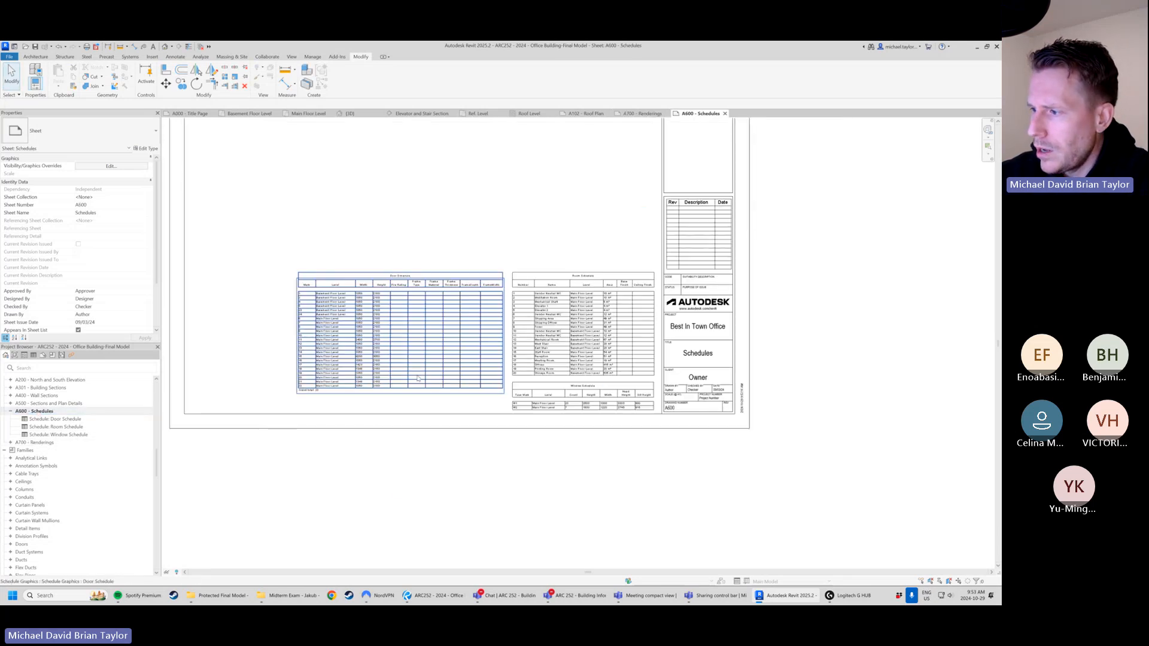
scroll(606, 423, "up", 5)
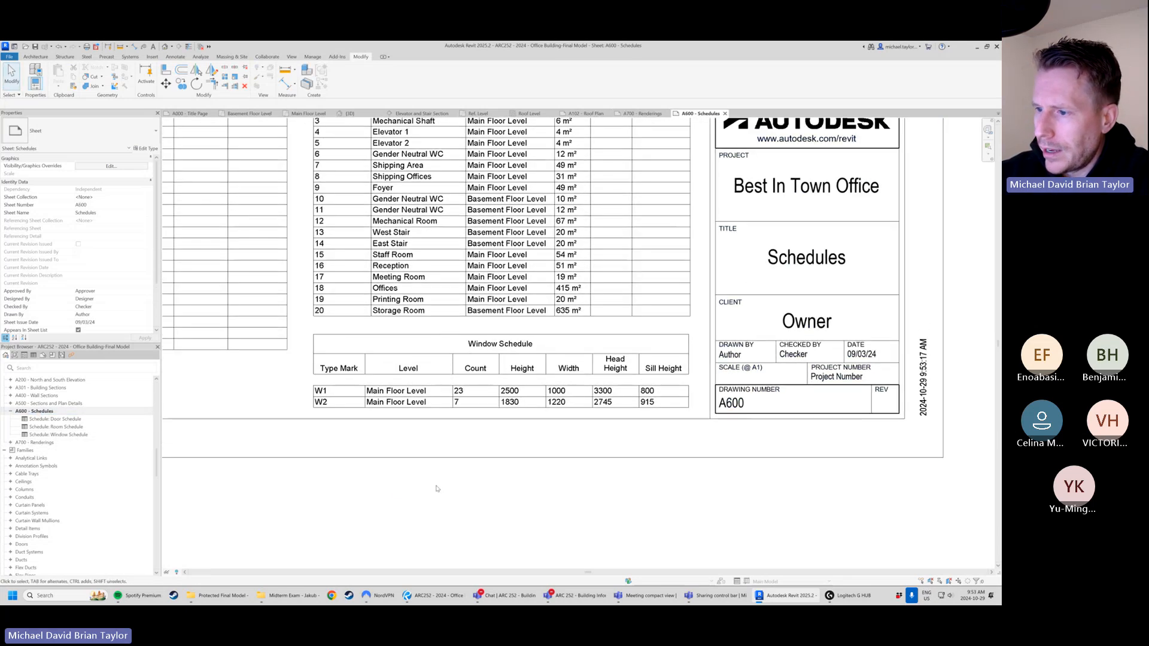
middle_click_drag(461, 476, 460, 485)
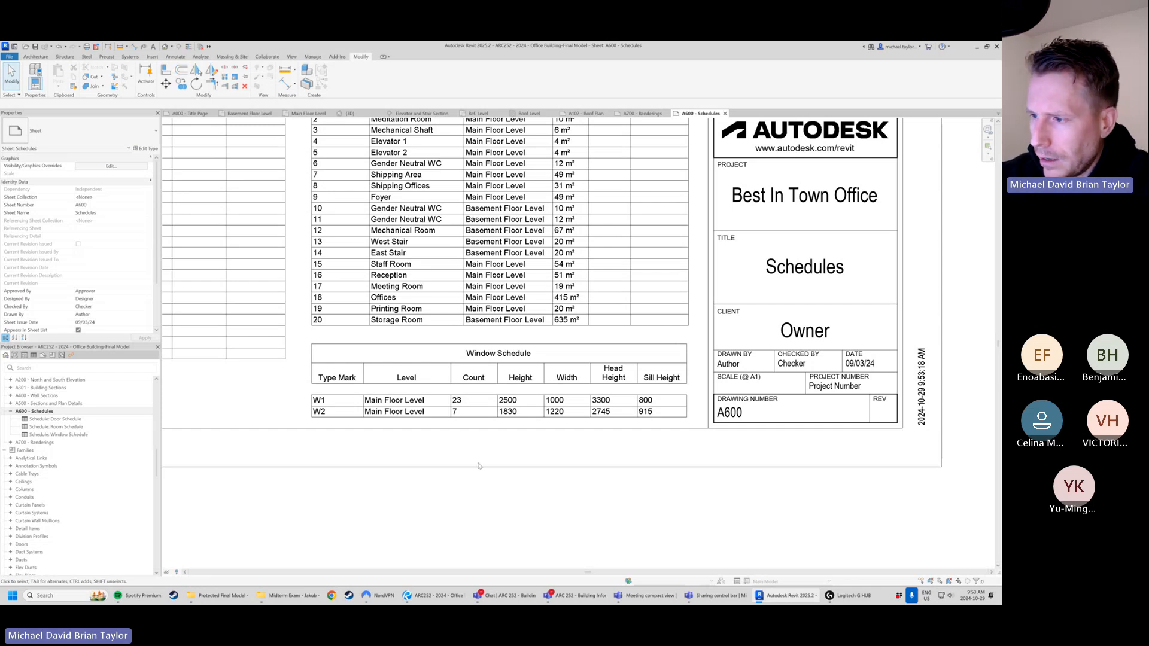
left_click(409, 399)
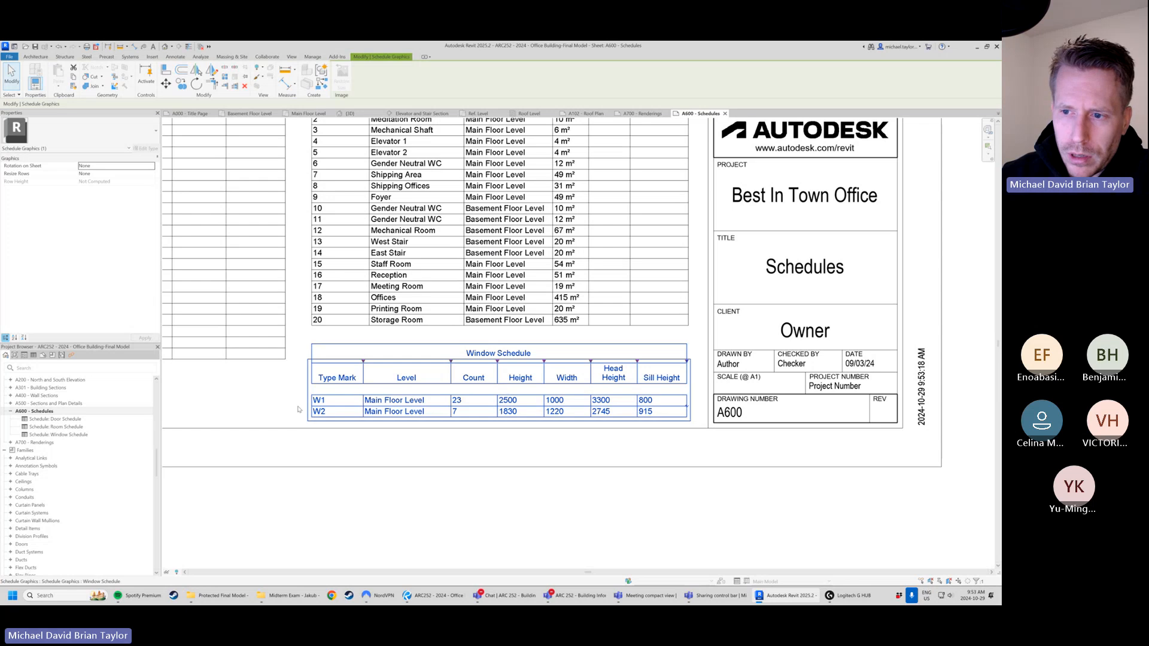
- Open the Window Schedule from sheet A600 and turn on Itemize every instance in its Sorting/Grouping properties
double_click(67, 435)
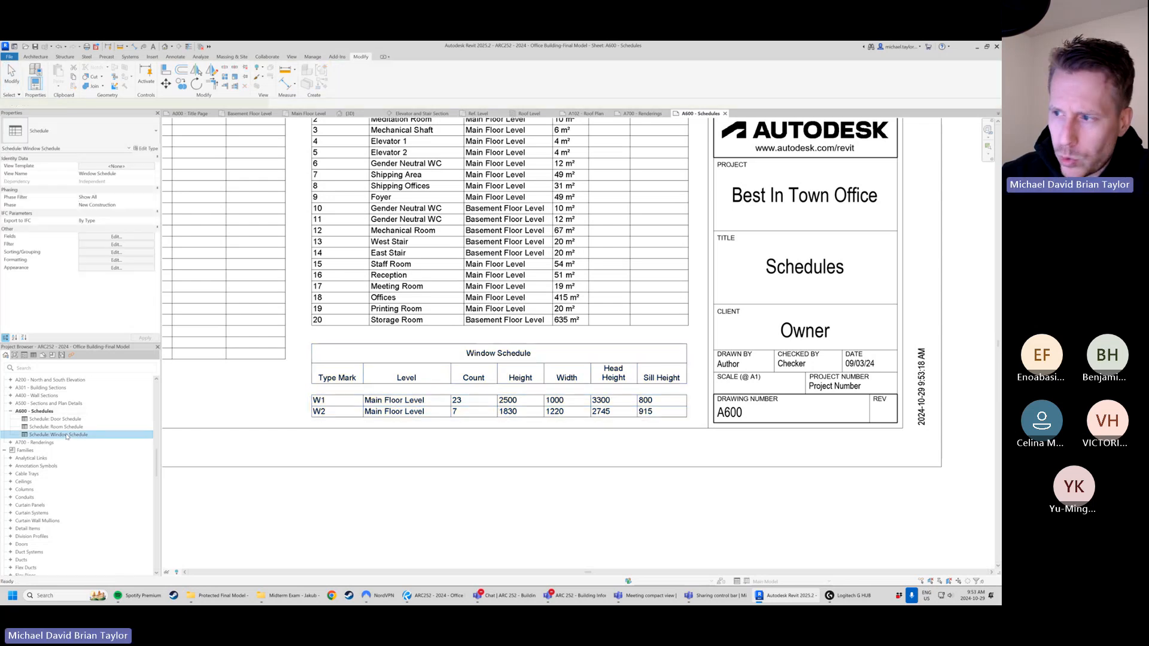
left_click(116, 237)
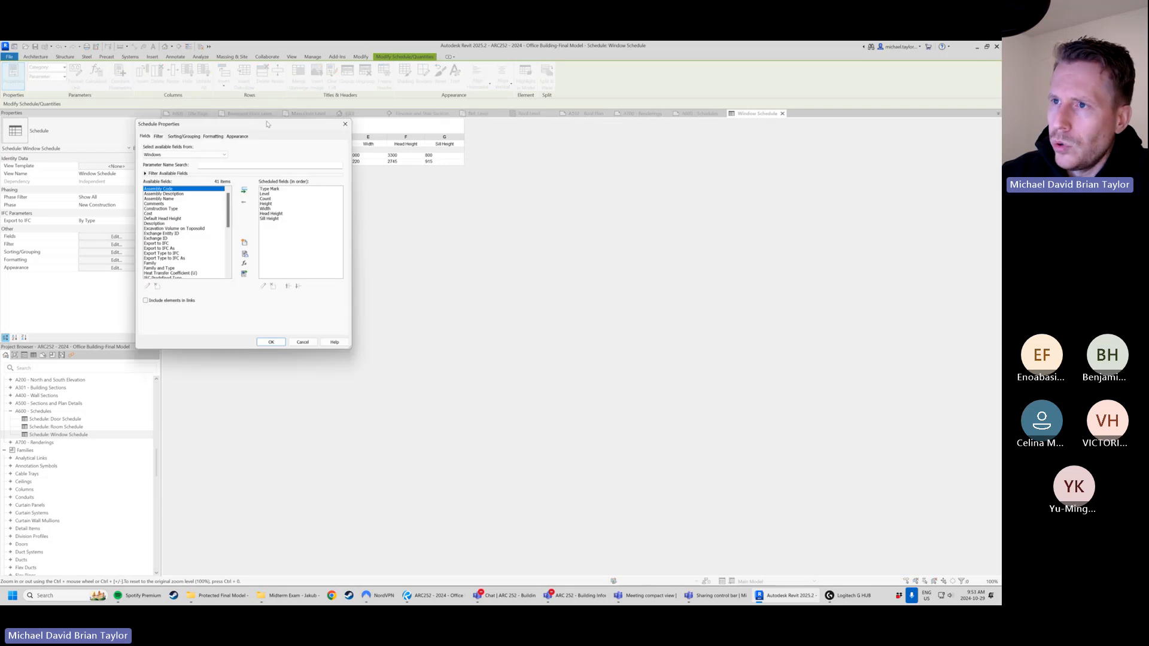
left_click(447, 240)
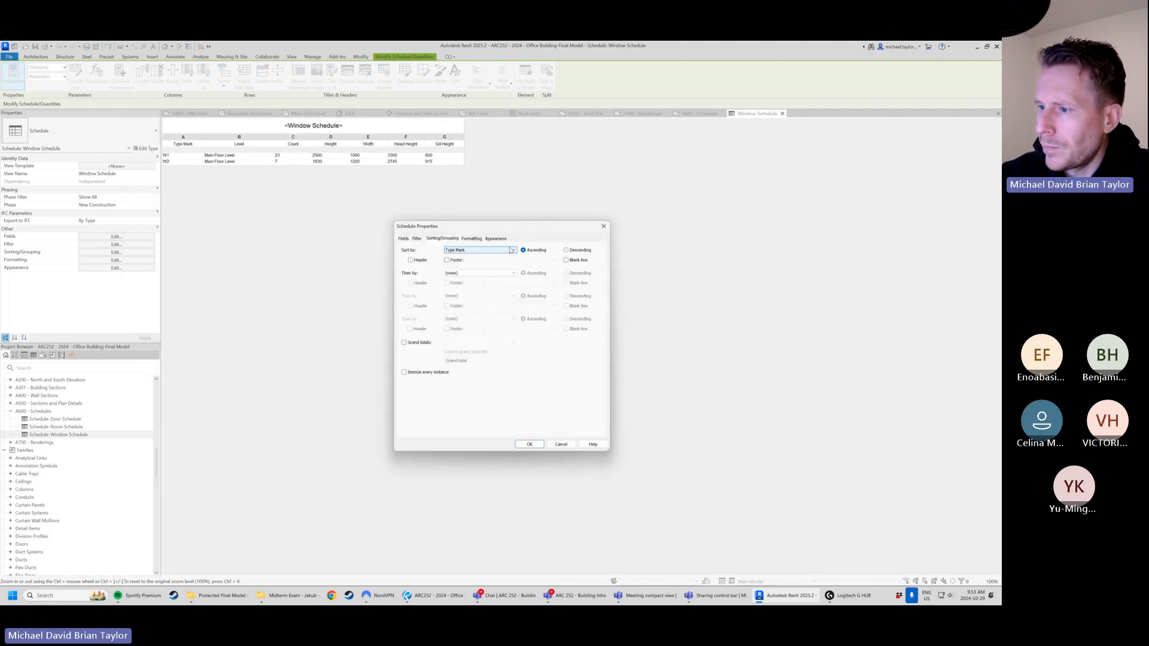
left_click(417, 239)
left_click(442, 239)
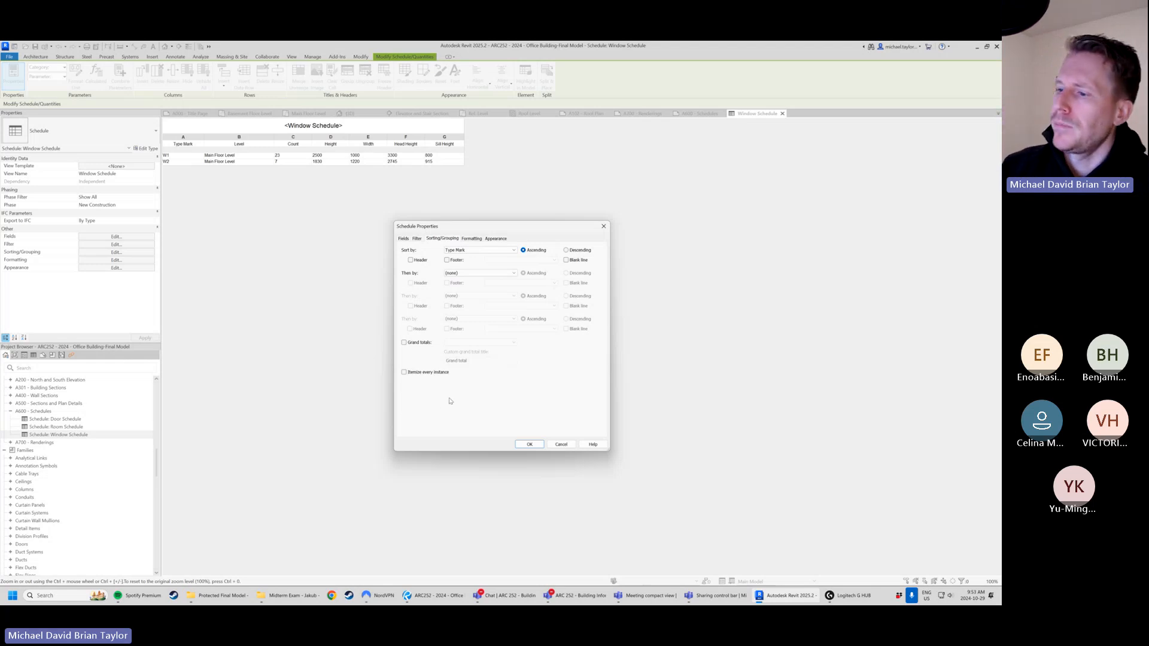
left_click(404, 373)
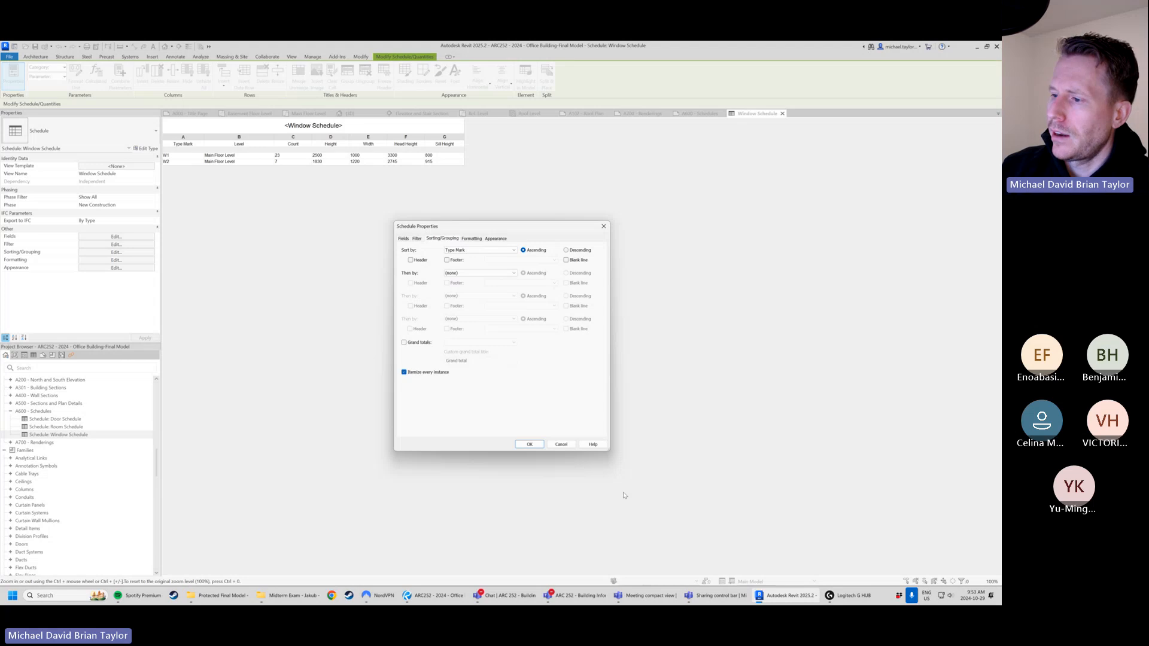
left_click(528, 447)
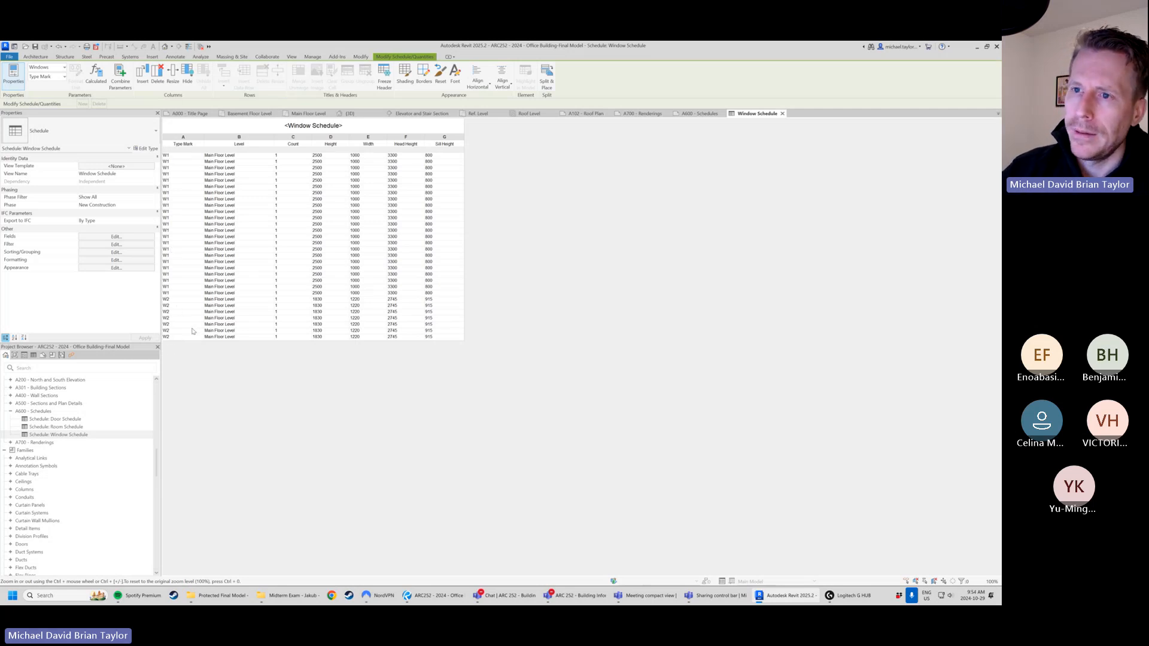
- Turn Itemize every instance back off in the Window Schedule's Sorting/Grouping properties
left_click(116, 252)
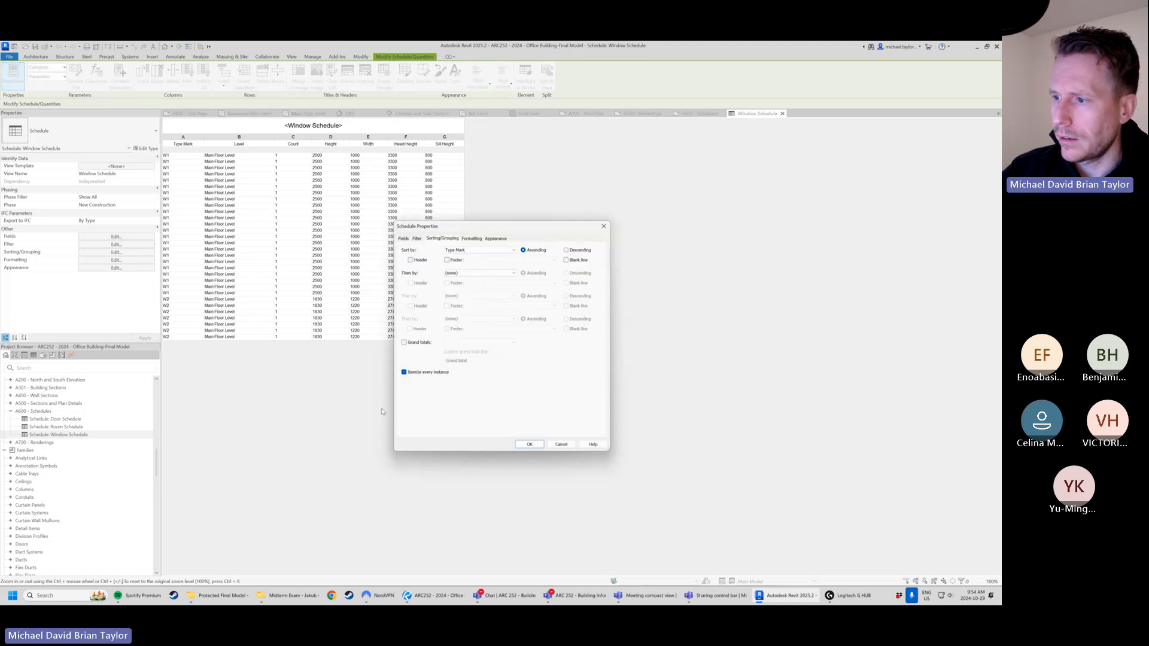
left_click(404, 373)
left_click(529, 444)
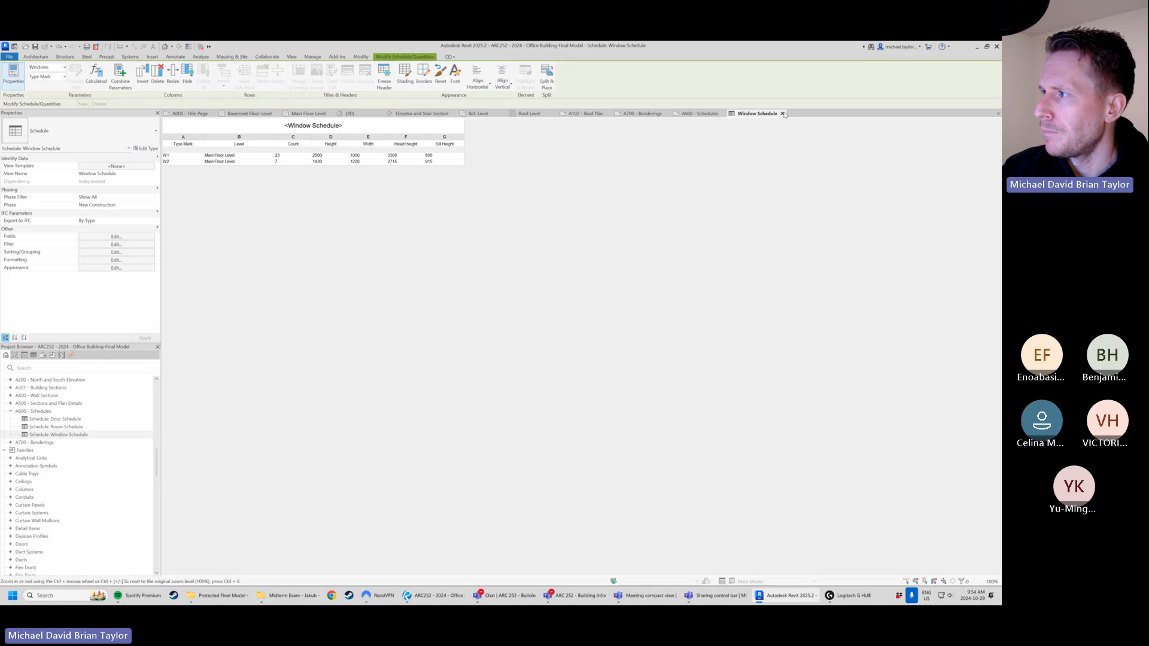
- Switch to the Reference Drawing Set PDF in Revu and examine the building elevations on page 7
left_click(435, 596)
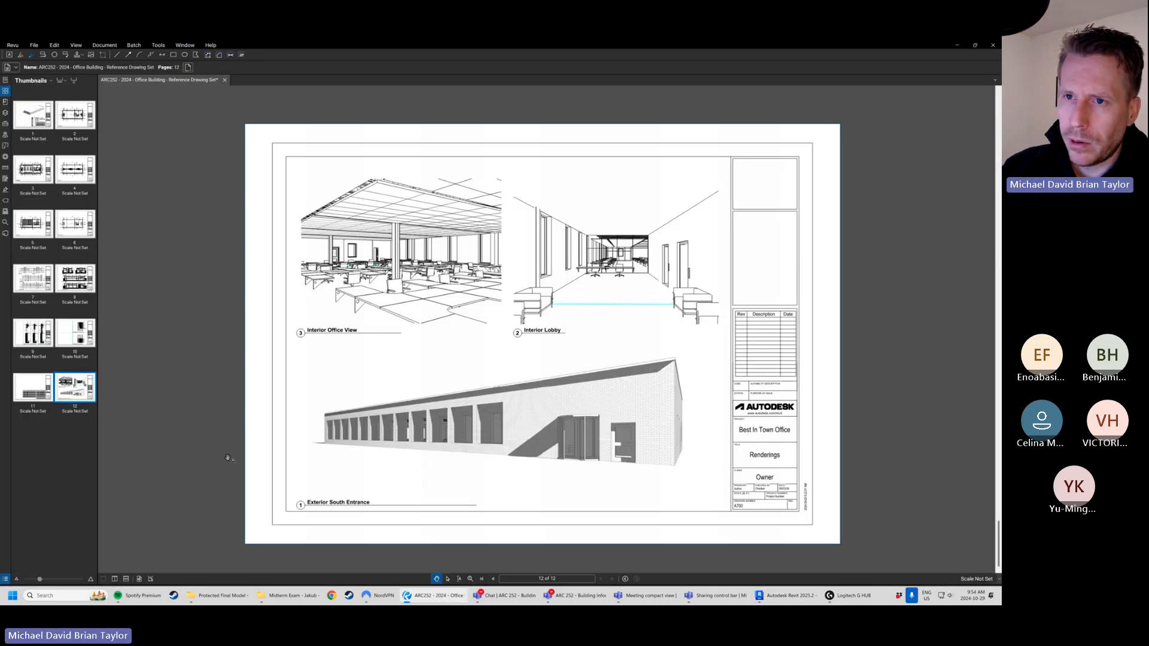
left_click(47, 286)
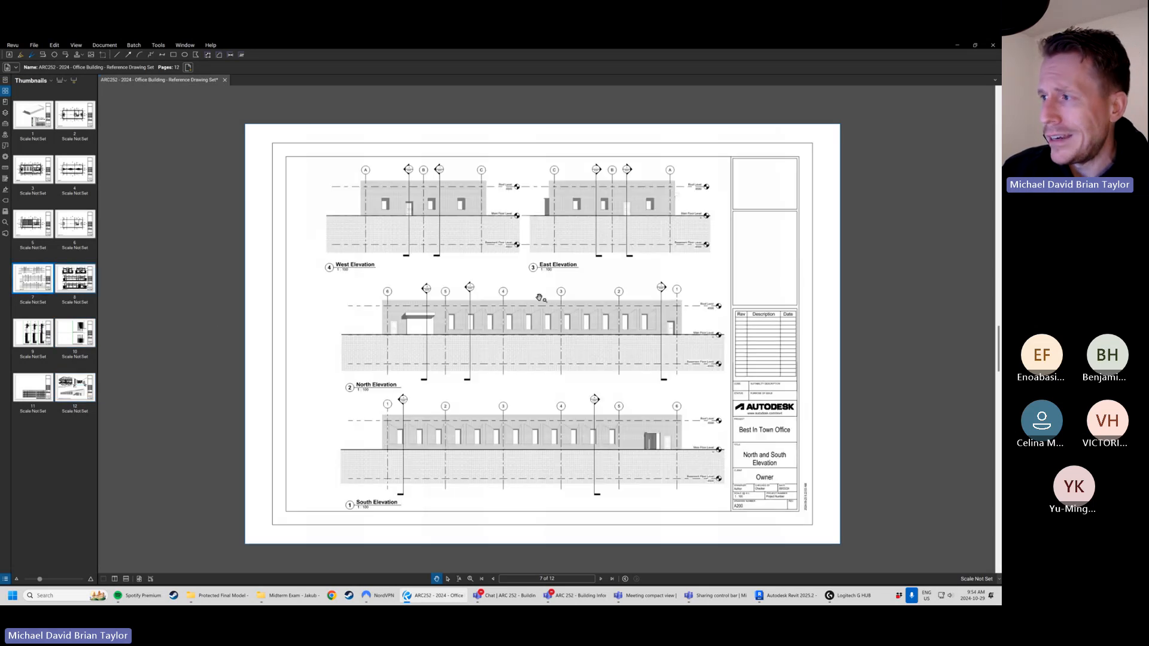
left_click_drag(539, 298, 525, 307)
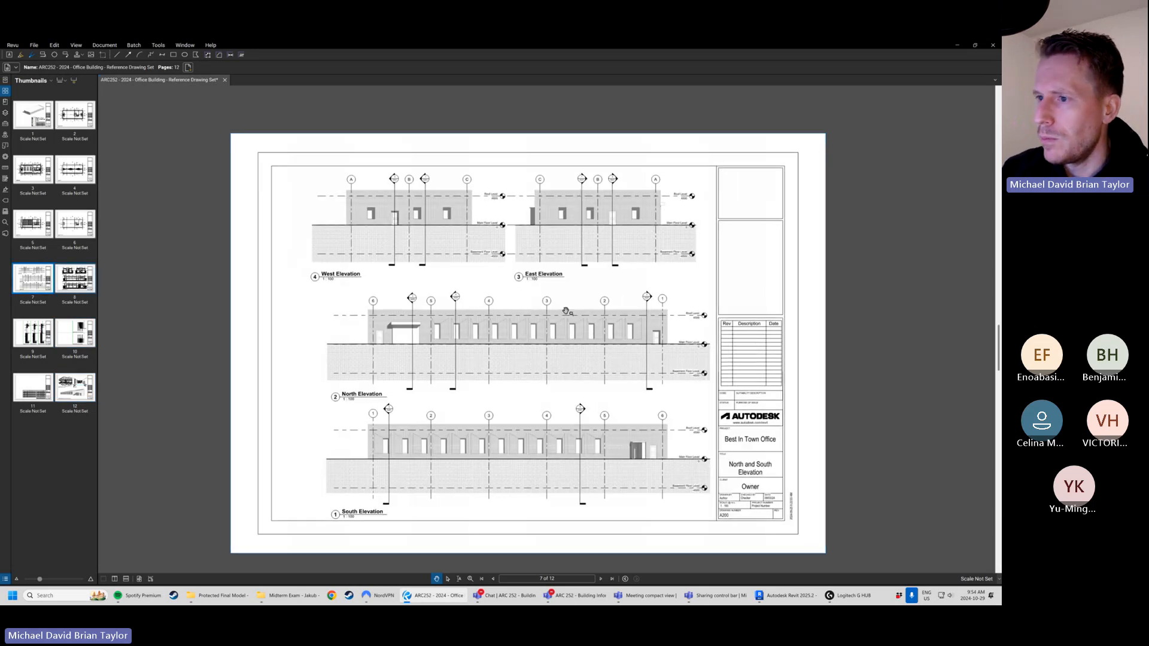
scroll(489, 186, "up", 2)
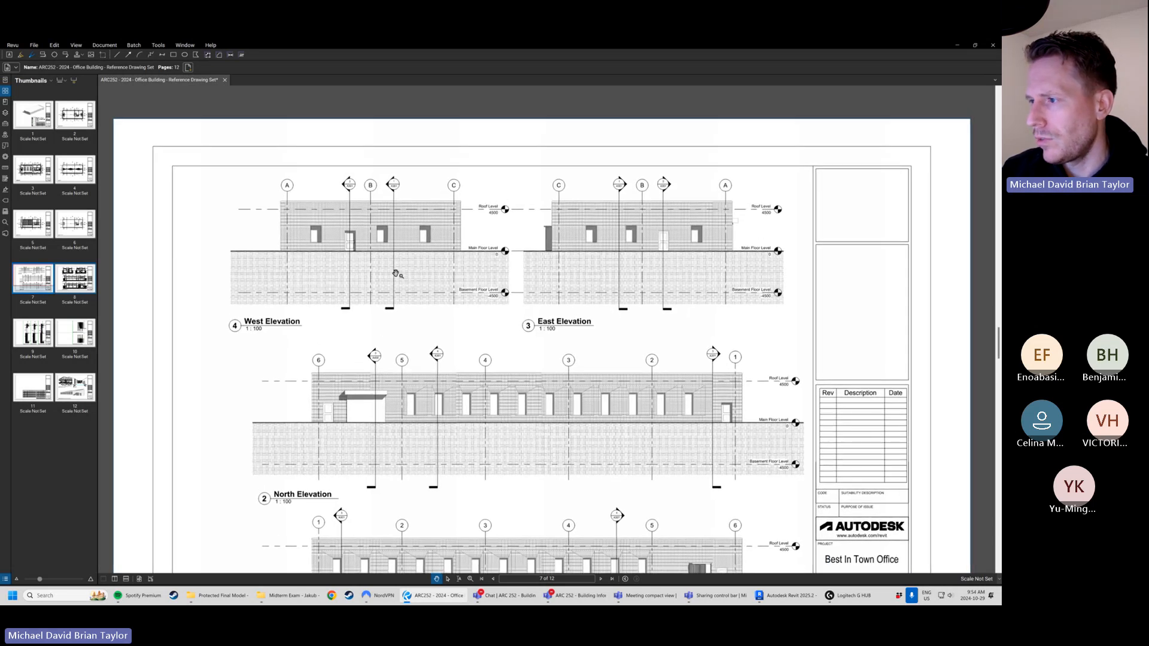
left_click_drag(457, 255, 455, 268)
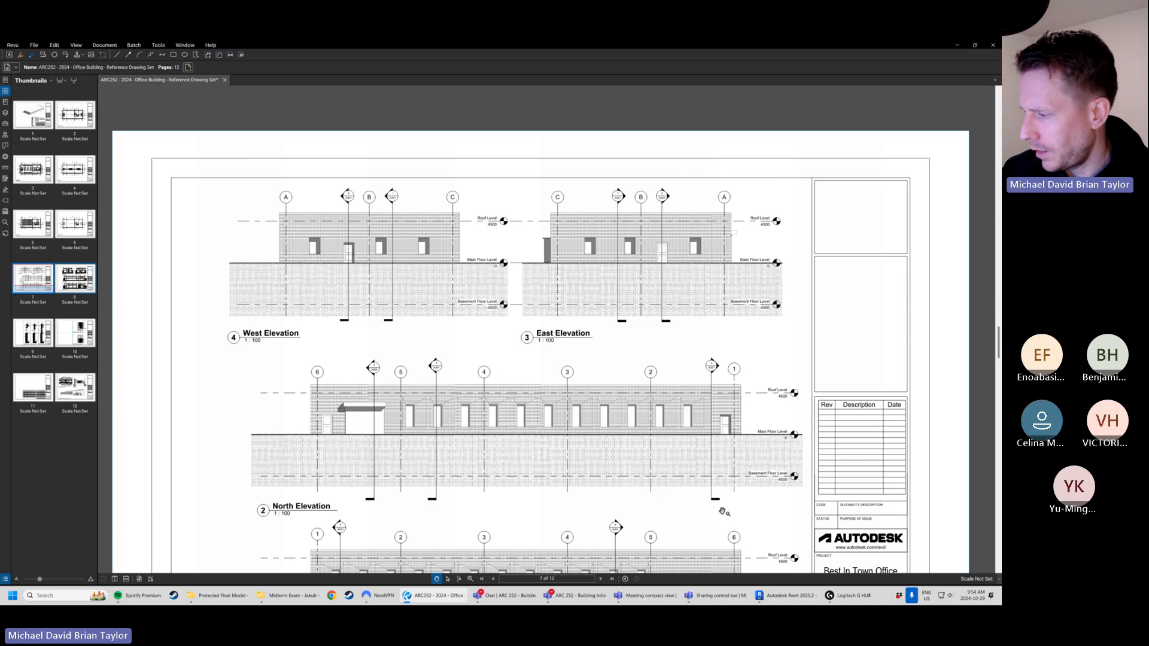
- Switch back to Revit, open sheet A200 - North and South Elevation, and examine its elevation viewports
left_click(790, 595)
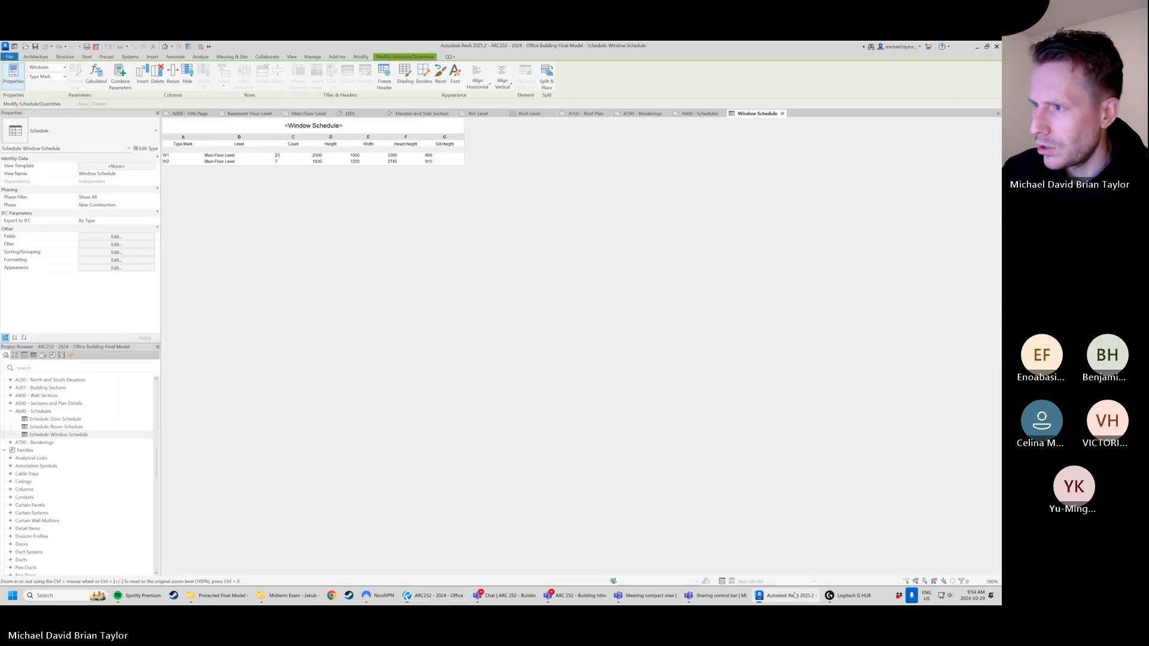
scroll(37, 411, "up", 10)
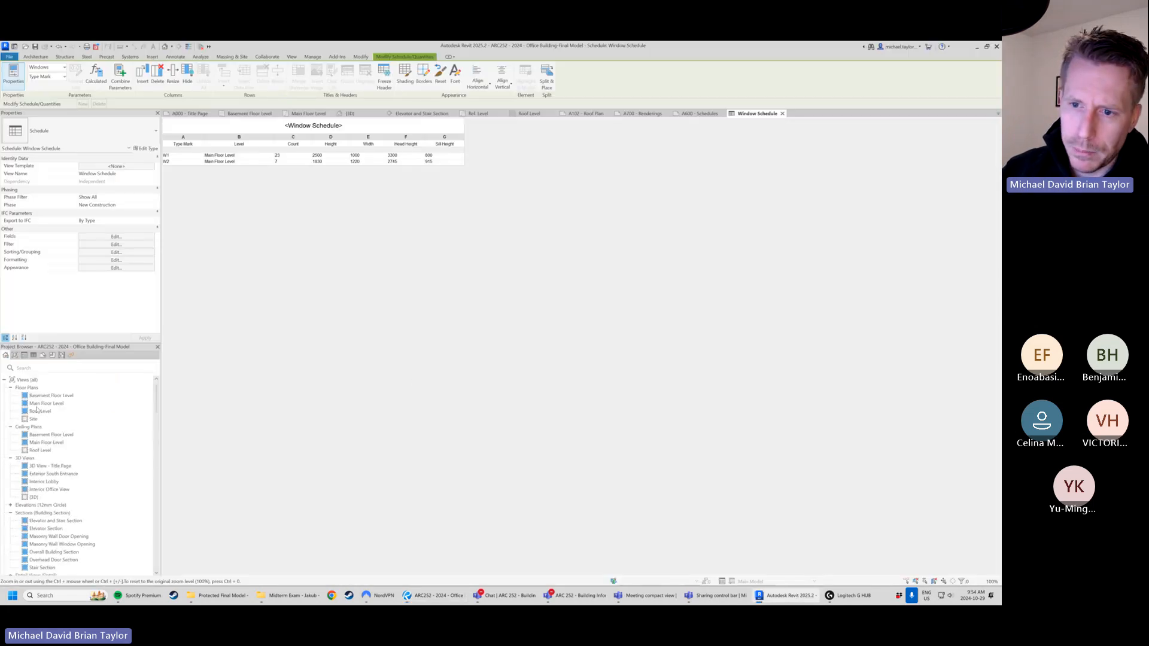
scroll(47, 458, "down", 3)
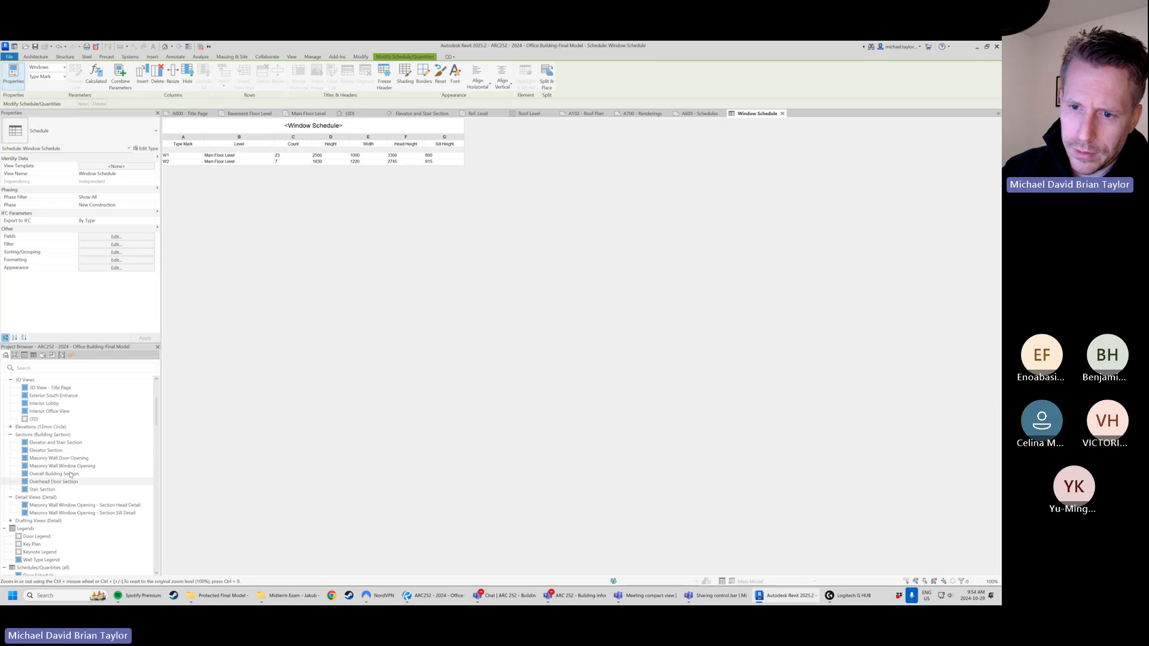
scroll(66, 482, "down", 6)
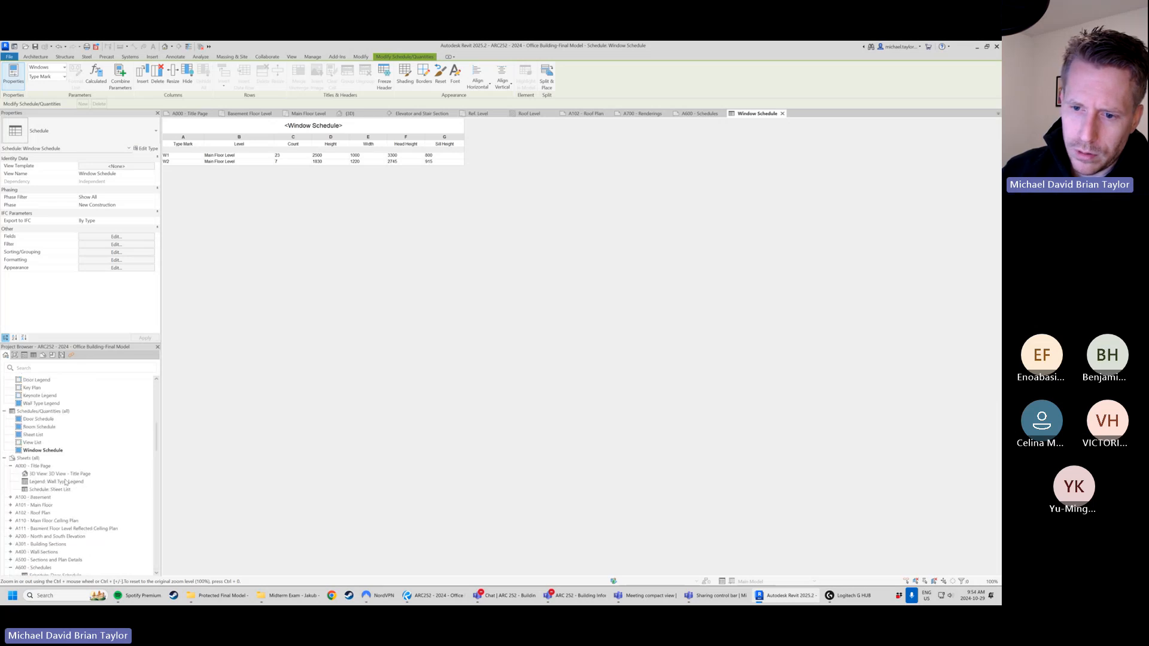
double_click(51, 536)
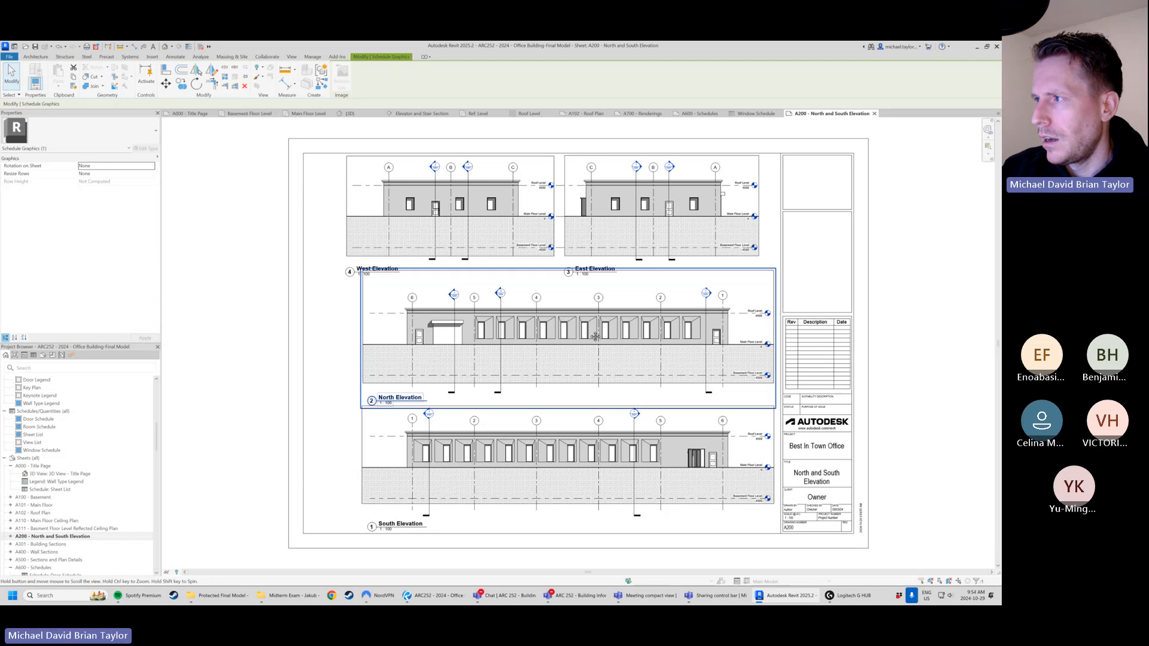
scroll(618, 386, "up", 6)
middle_click_drag(355, 289, 456, 346)
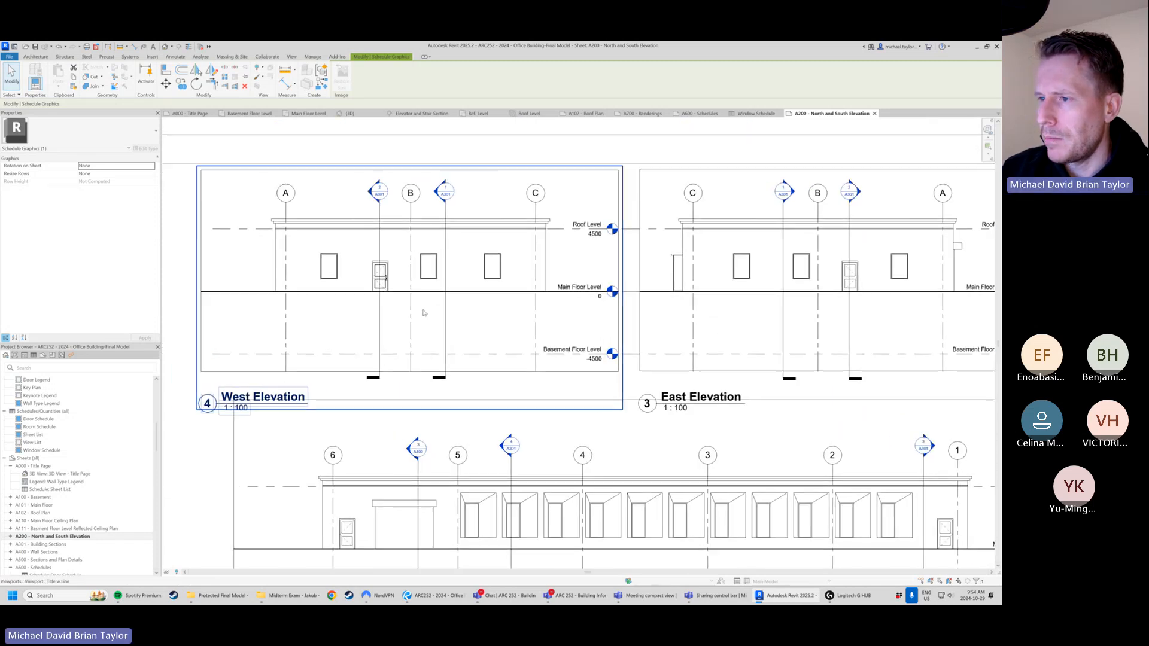
scroll(456, 345, "up", 1)
middle_click_drag(560, 430, 413, 159)
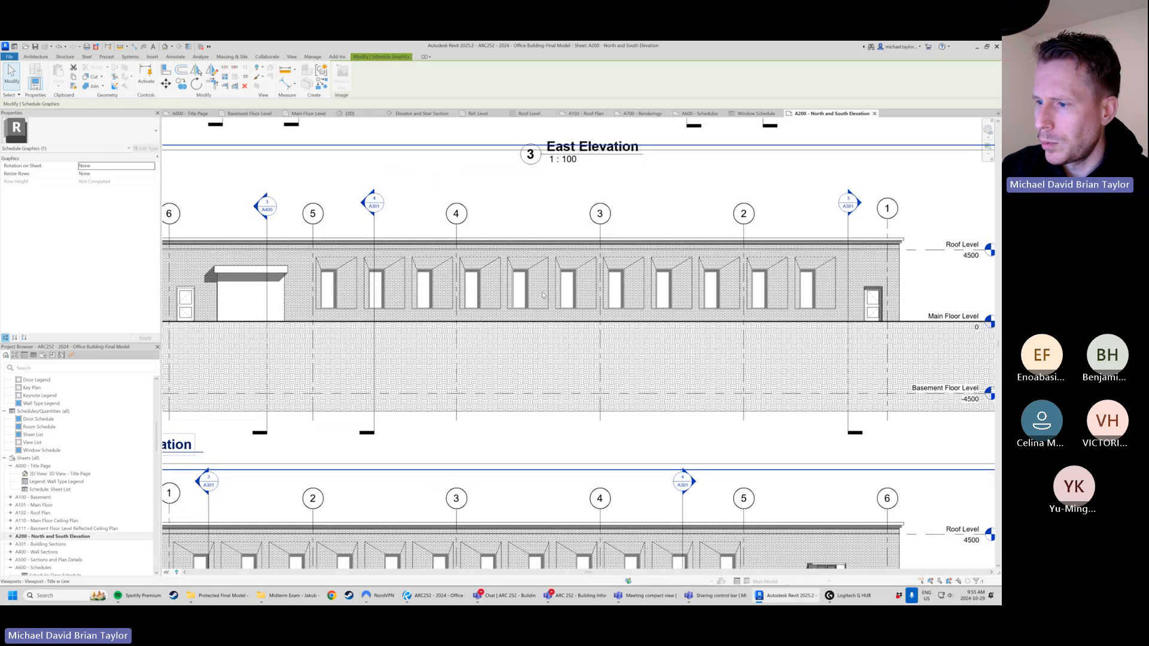
scroll(532, 292, "down", 2)
- Activate the North Elevation viewport, toggle its shadows off and on repeatedly, and deactivate the view
right_click(516, 235)
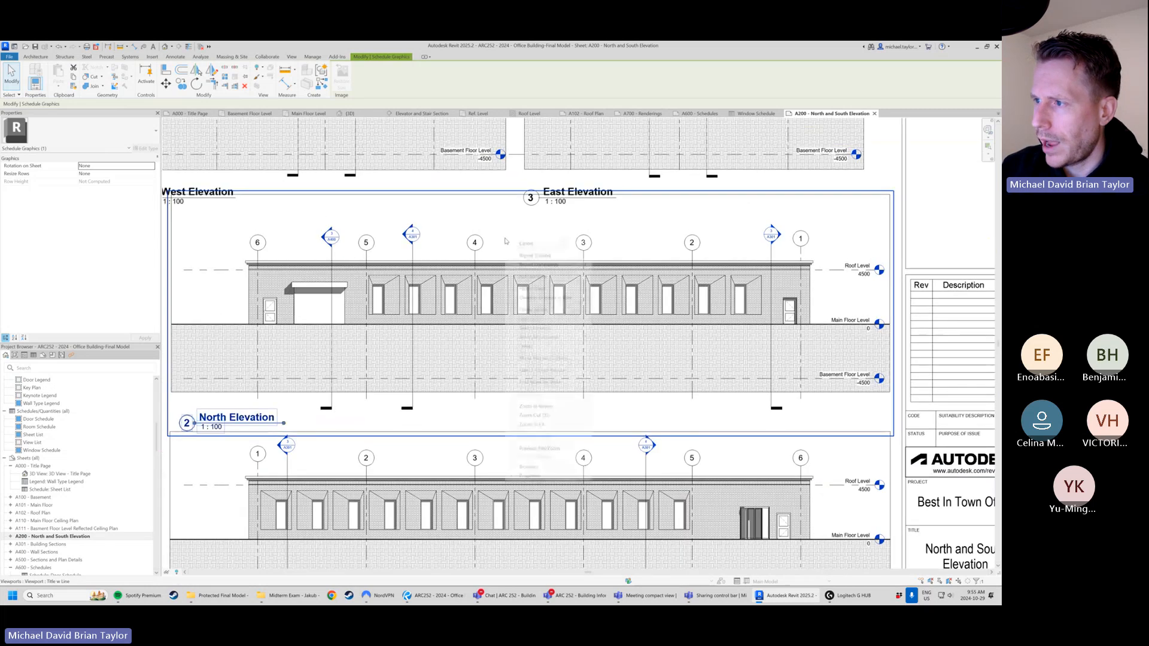
left_click(567, 342)
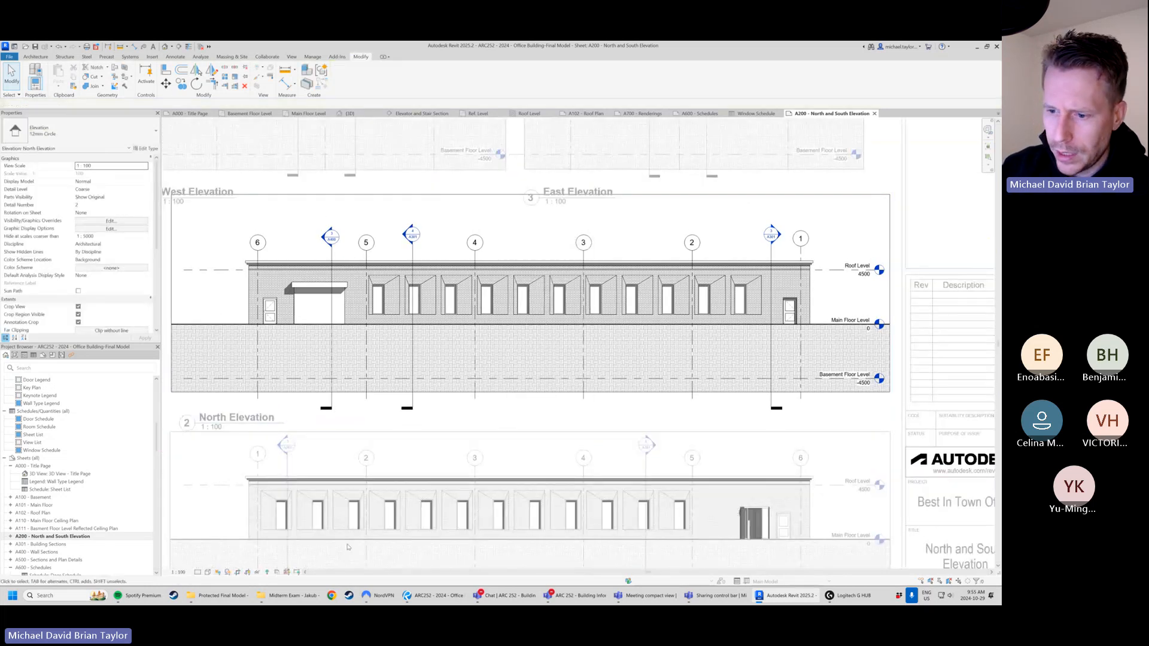
left_click(228, 573)
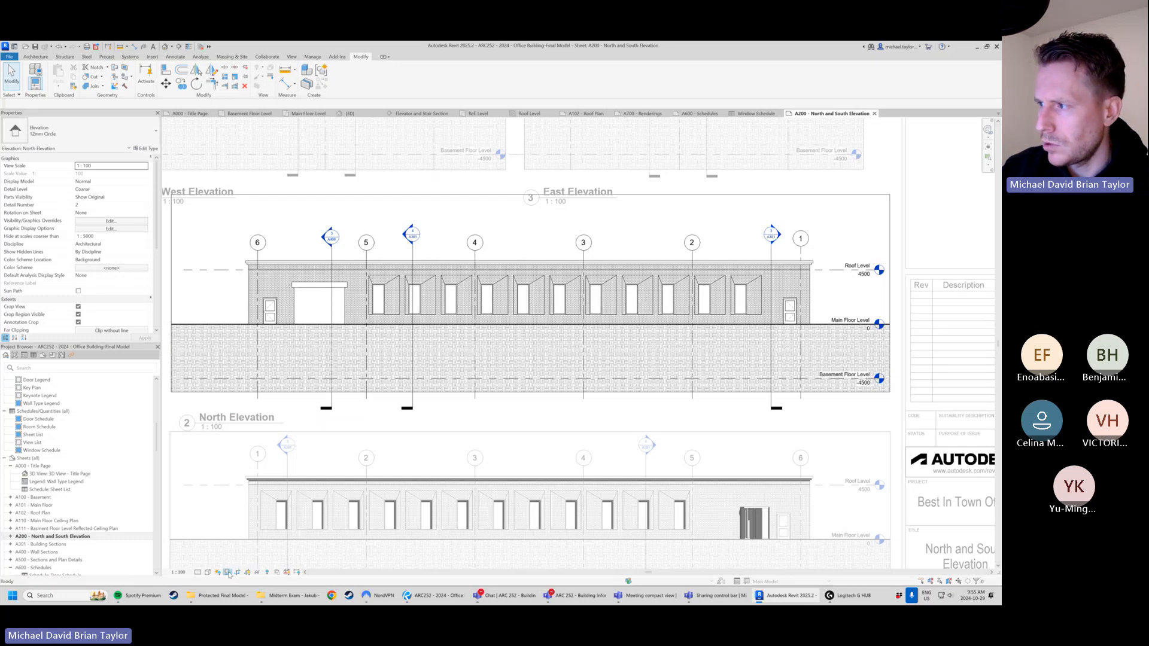
left_click(228, 573)
left_click(228, 573)
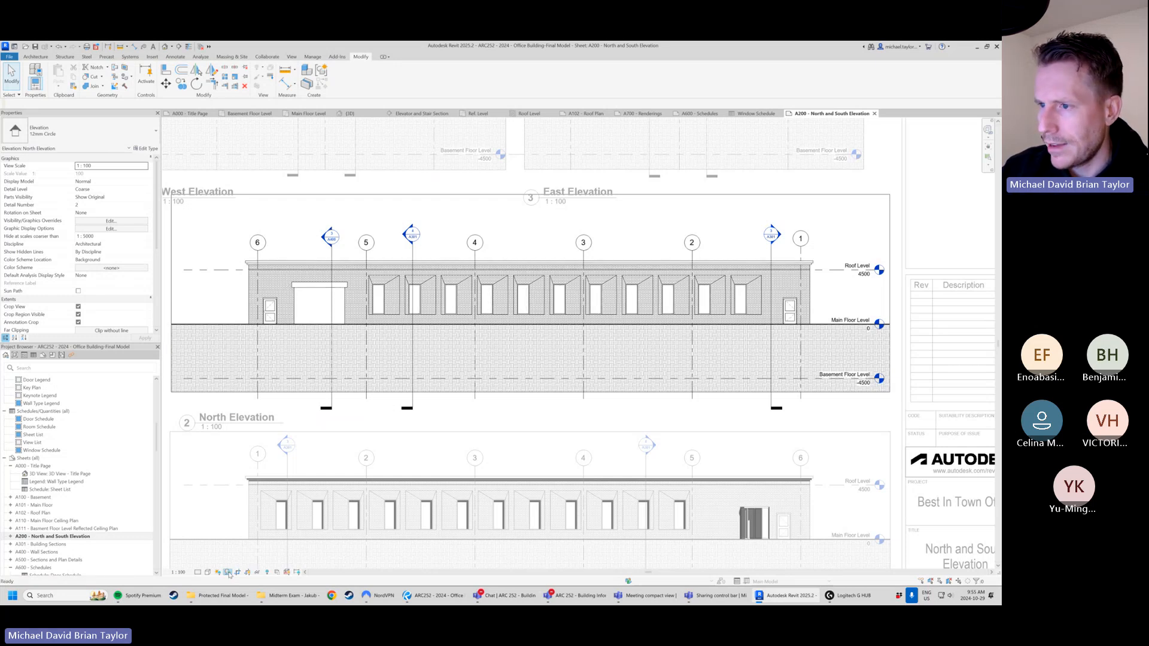
left_click(228, 573)
scroll(463, 357, "down", 1)
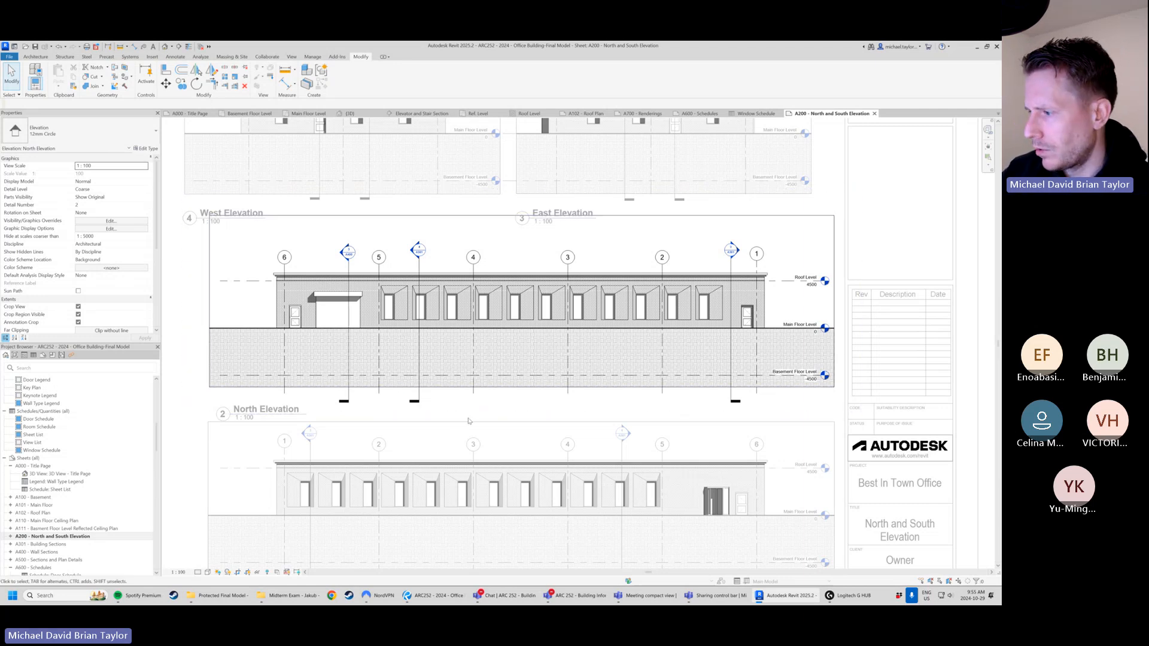
scroll(479, 318, "down", 2)
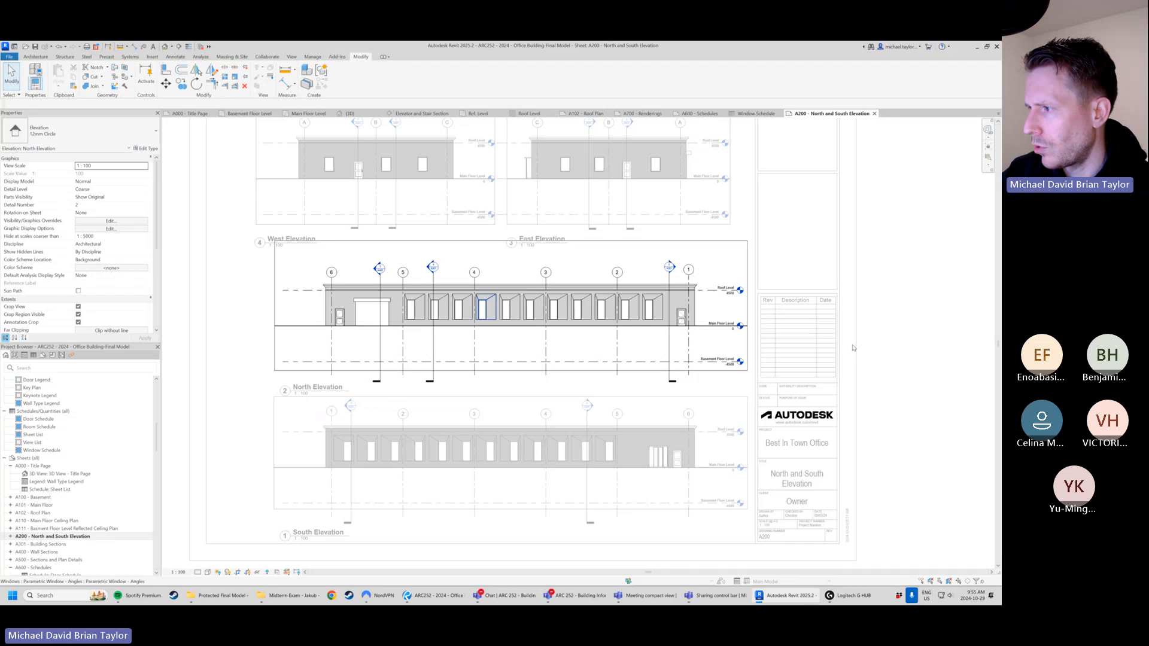
double_click(900, 344)
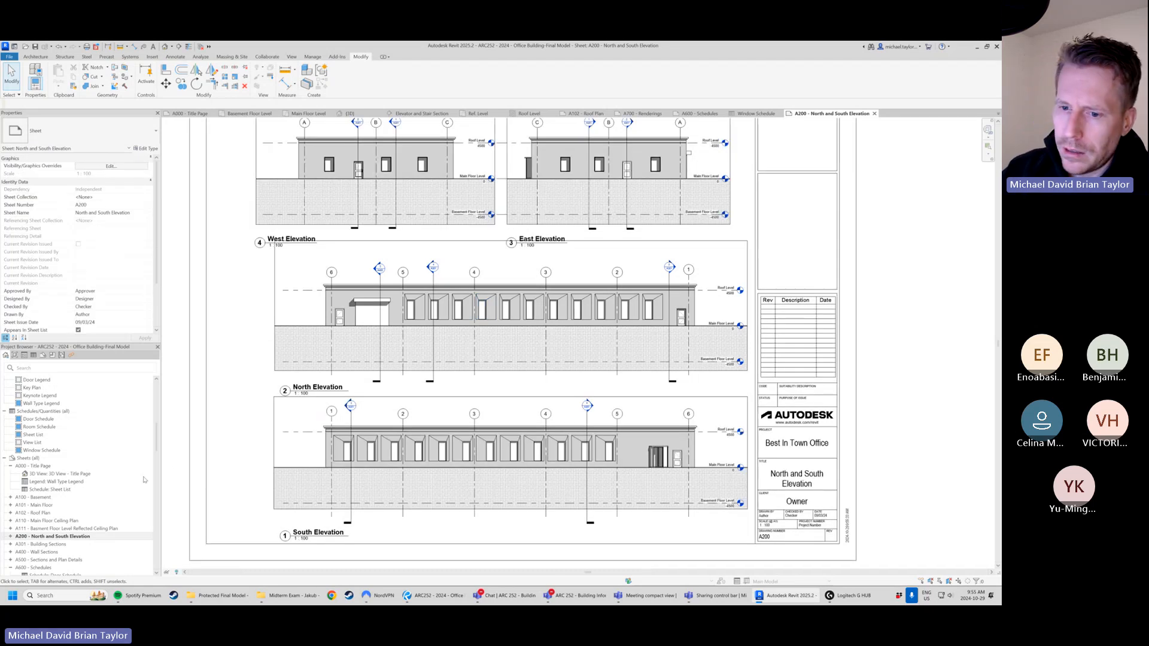
- Open sheet A400 - Wall Sections and examine the wall and dimensions in the Masonry Wall Door Opening and Window Opening sections
scroll(44, 535, "down", 2)
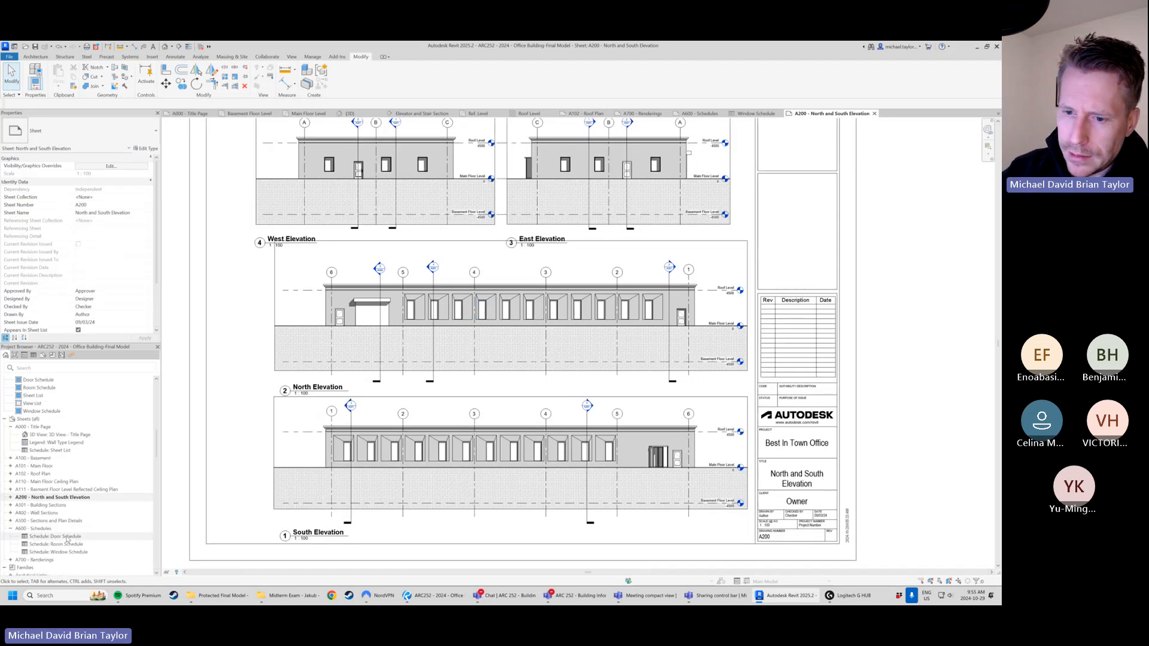
left_click(11, 529)
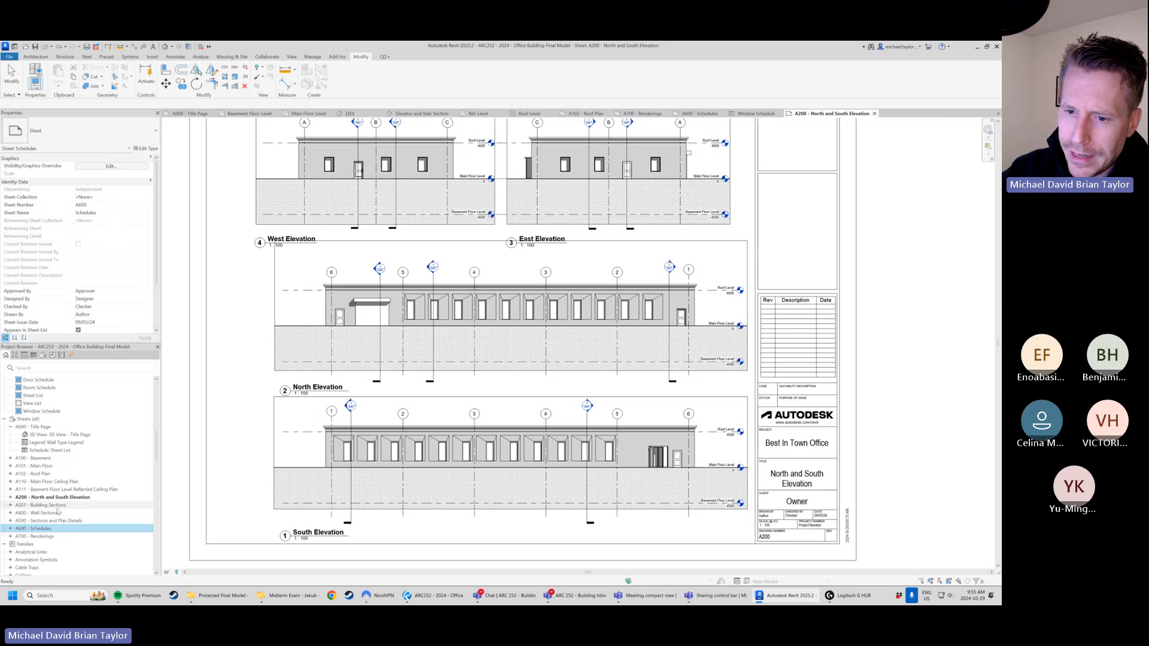
left_click(54, 514)
double_click(55, 515)
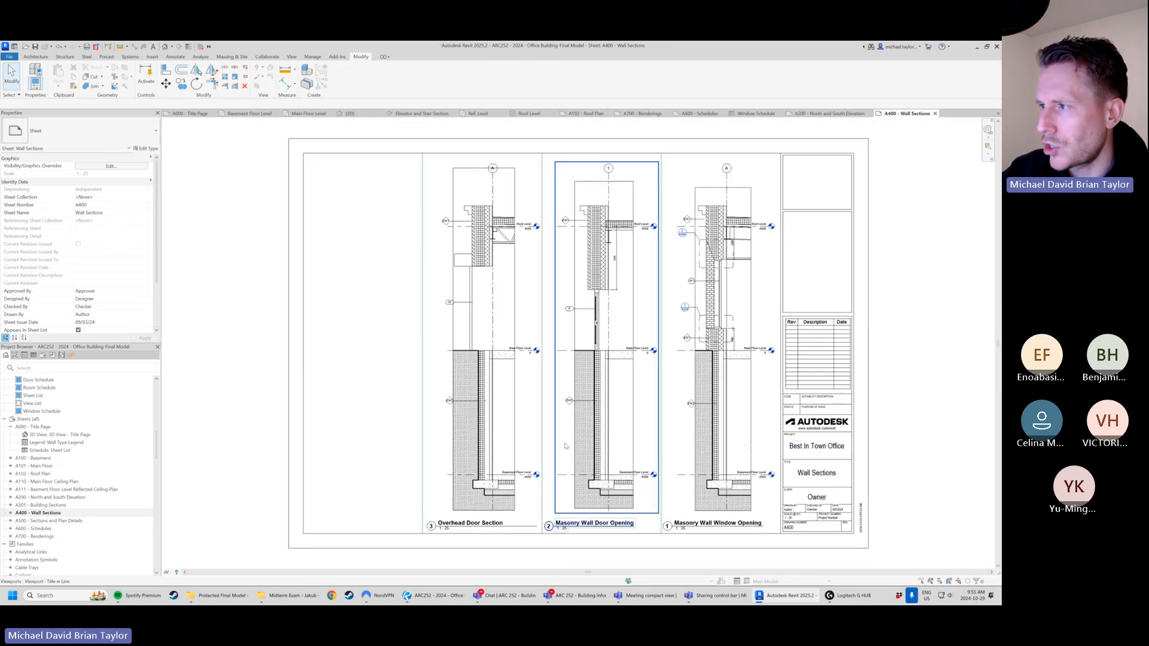
middle_click_drag(539, 442, 448, 430)
scroll(645, 410, "up", 3)
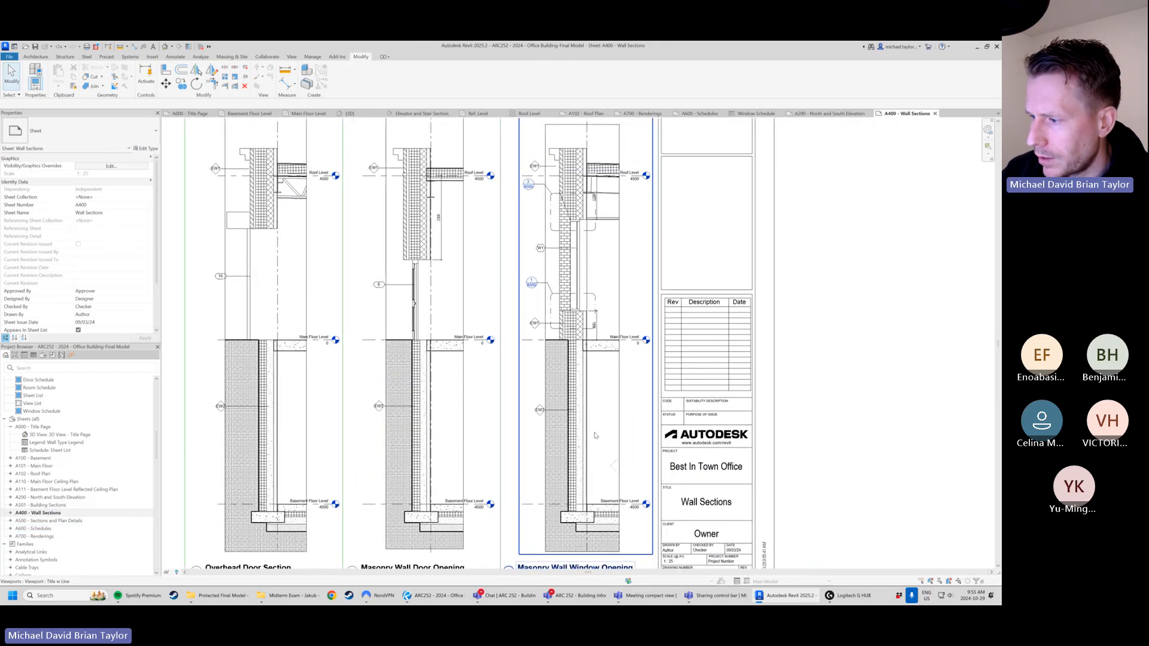
scroll(503, 309, "up", 1)
scroll(508, 324, "up", 1)
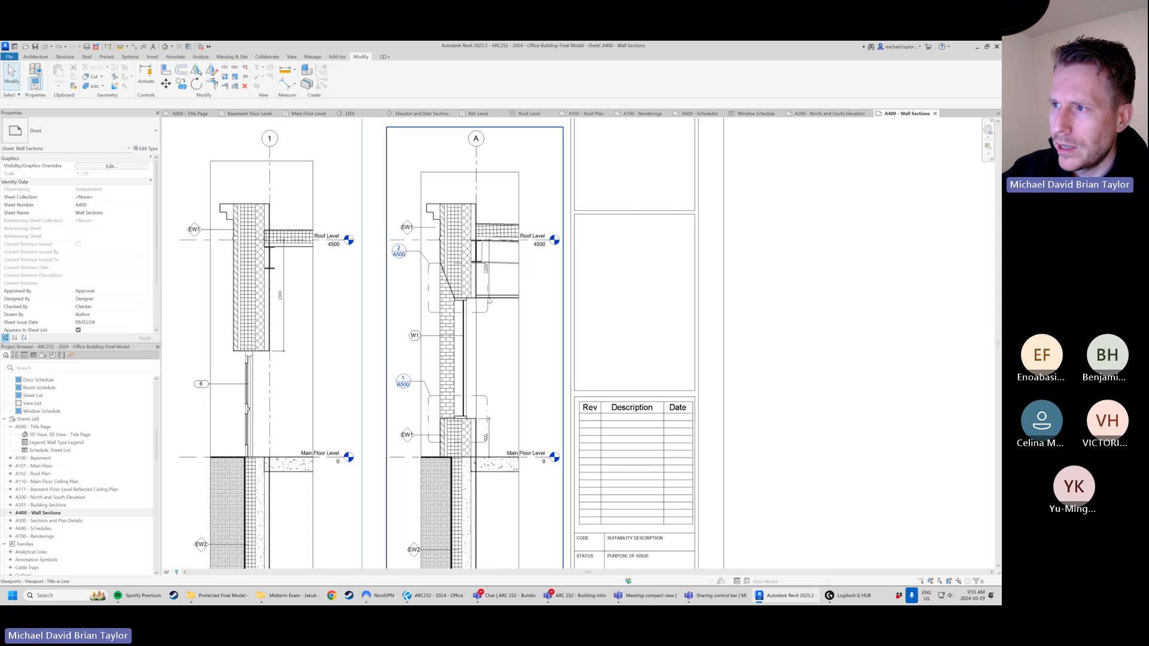
middle_click_drag(202, 298, 351, 286)
scroll(351, 287, "up", 2)
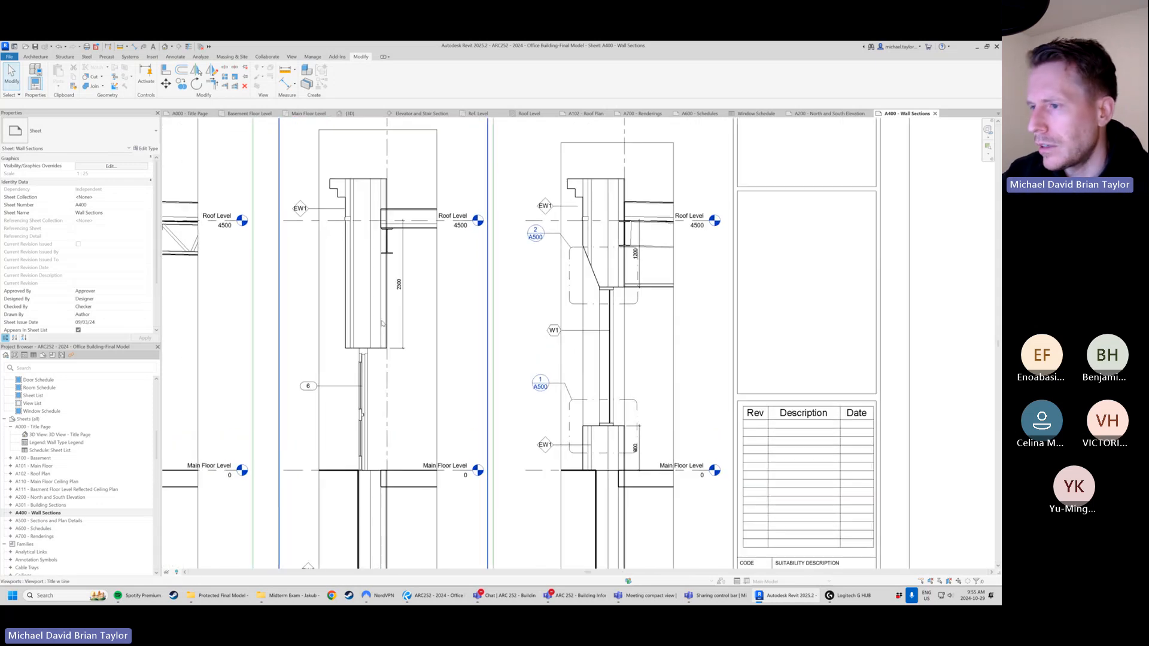
scroll(381, 317, "up", 2)
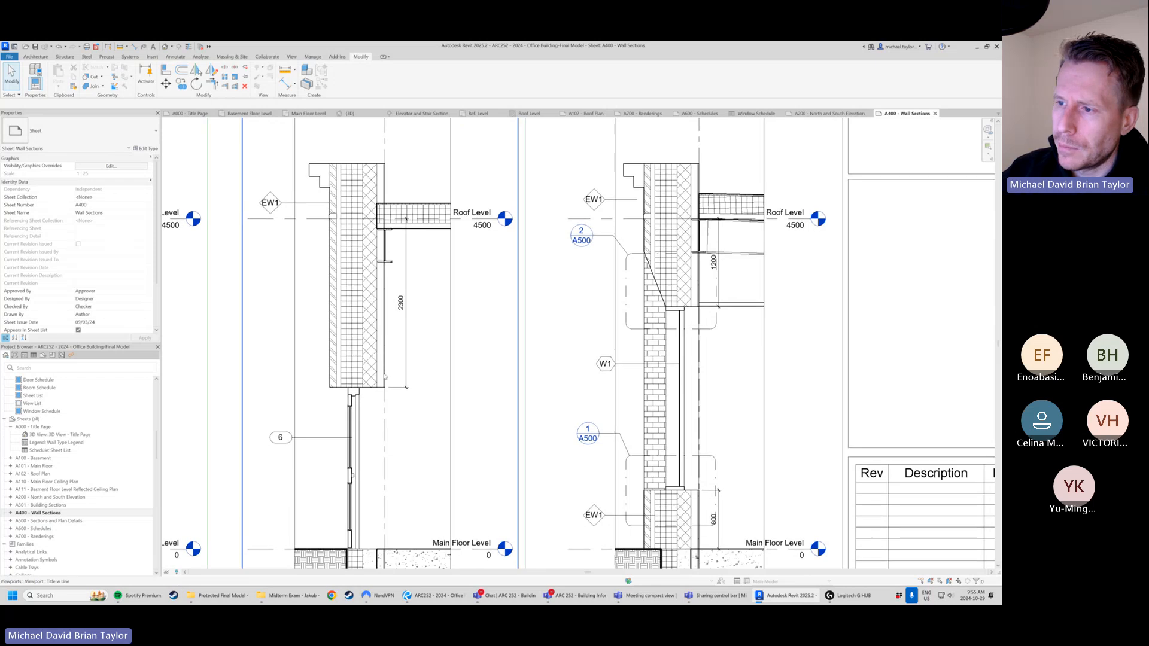
scroll(381, 327, "up", 1)
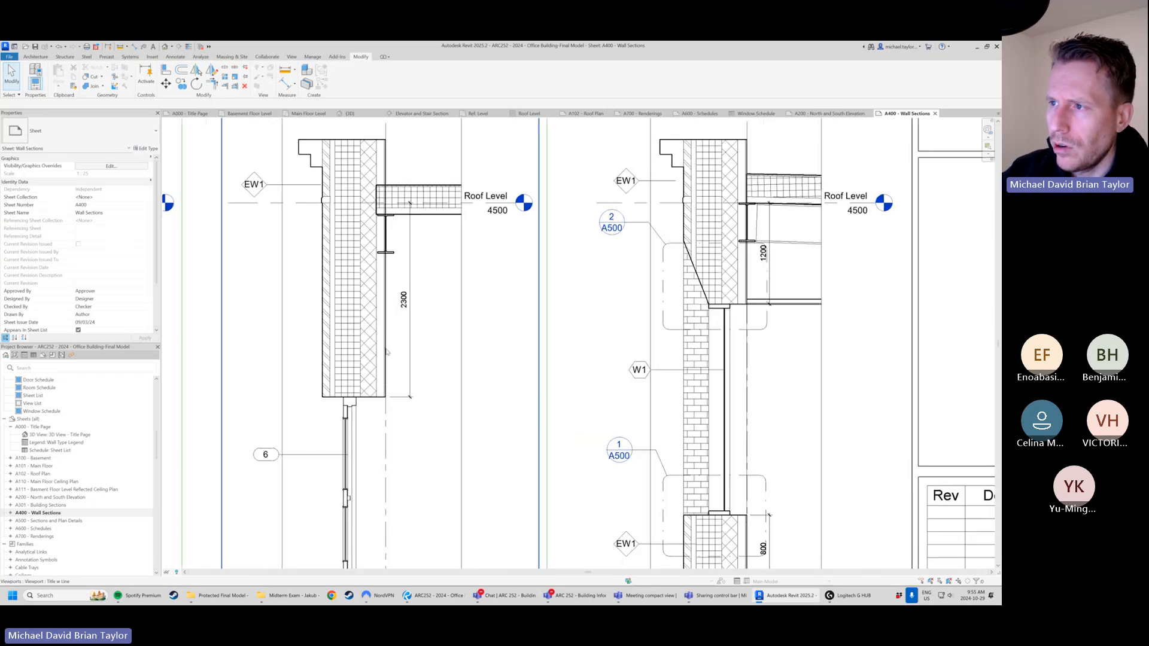
- Activate the Masonry Wall Door Opening viewport on the sheet and set its detail level to Coarse
scroll(437, 383, "down", 2)
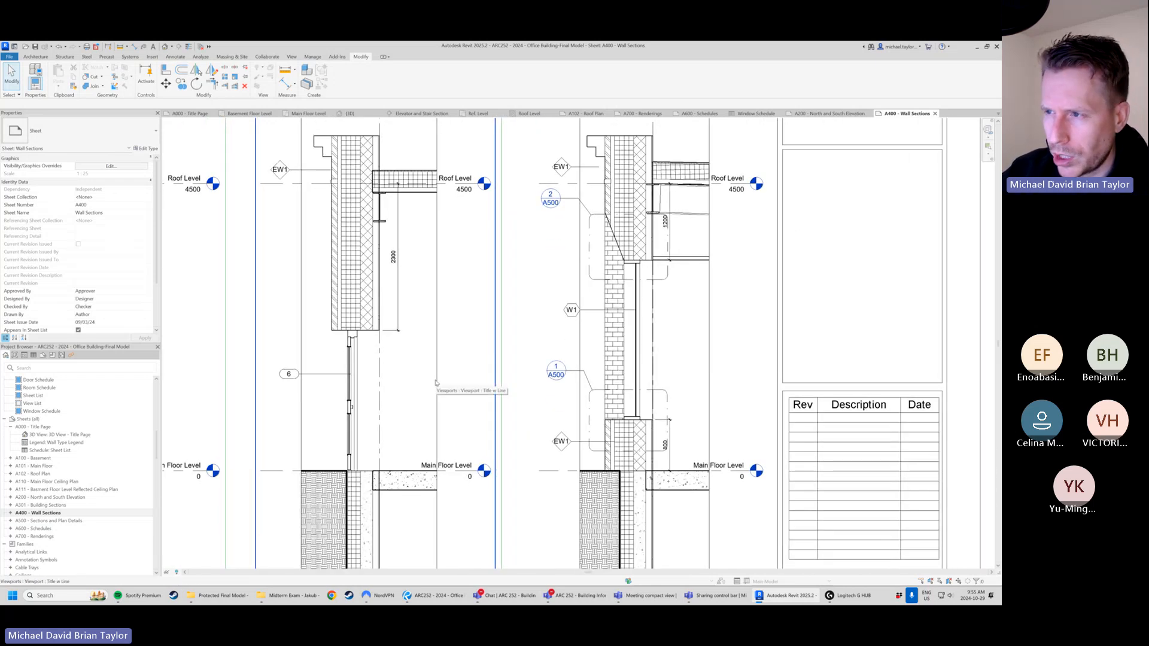
left_click(459, 324)
right_click(459, 325)
left_click(473, 456)
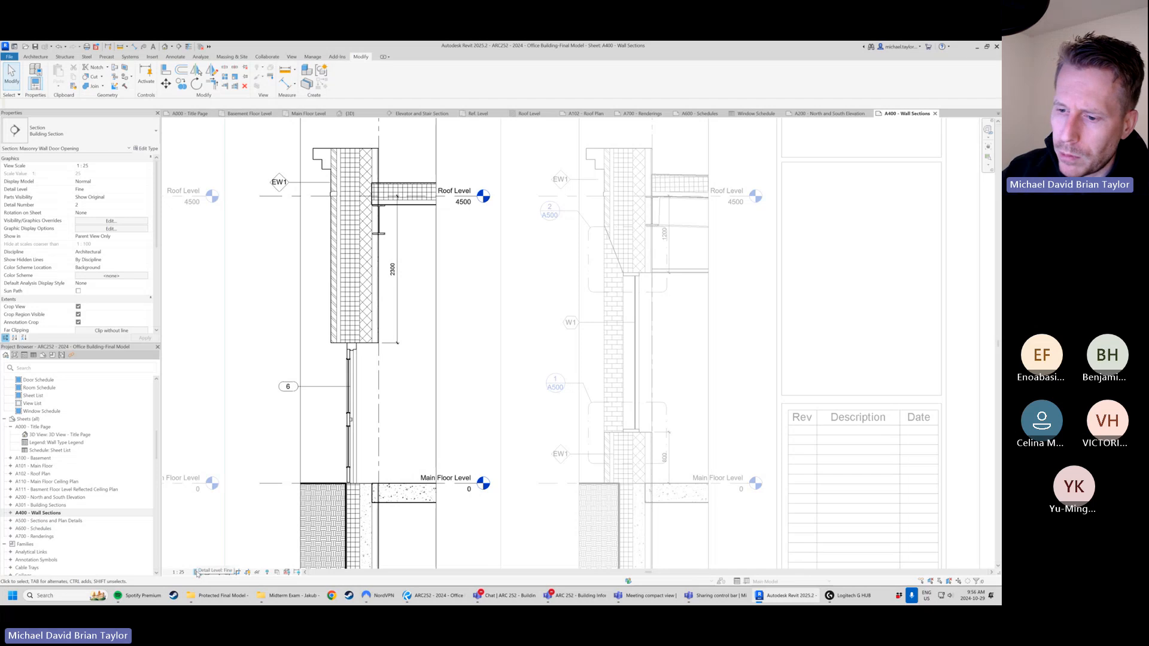
left_click(198, 573)
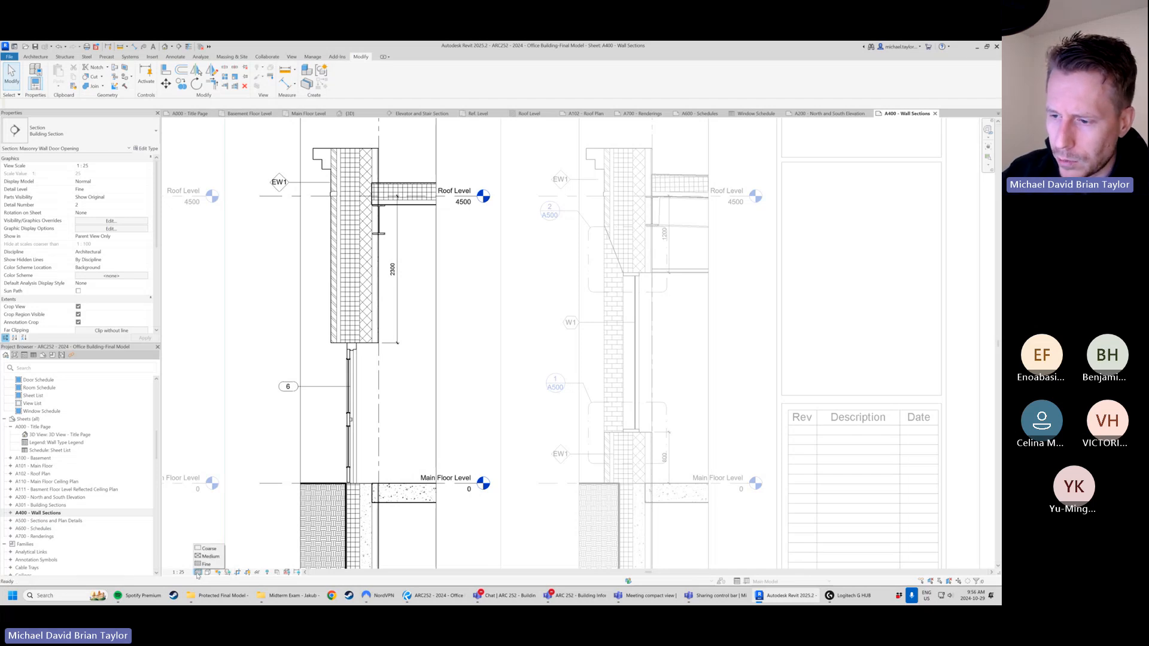
left_click(203, 551)
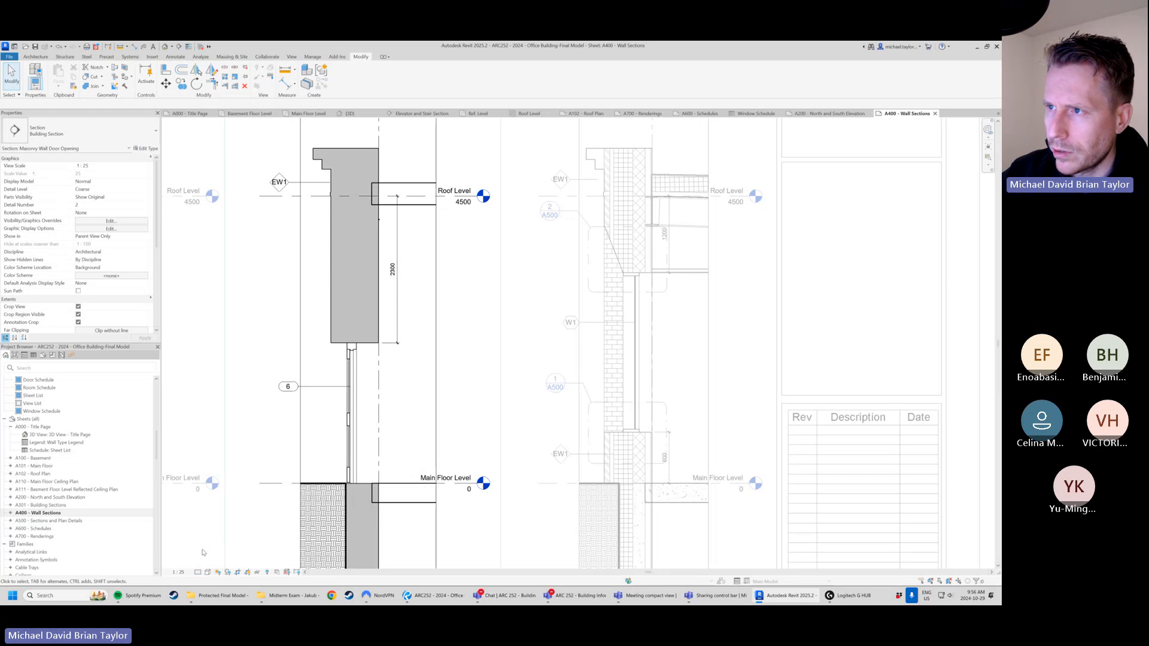
- Set the door opening section's detail level to Medium and then to Fine, and examine the wall layers
scroll(386, 230, "down", 2)
middle_click_drag(412, 402, 416, 367)
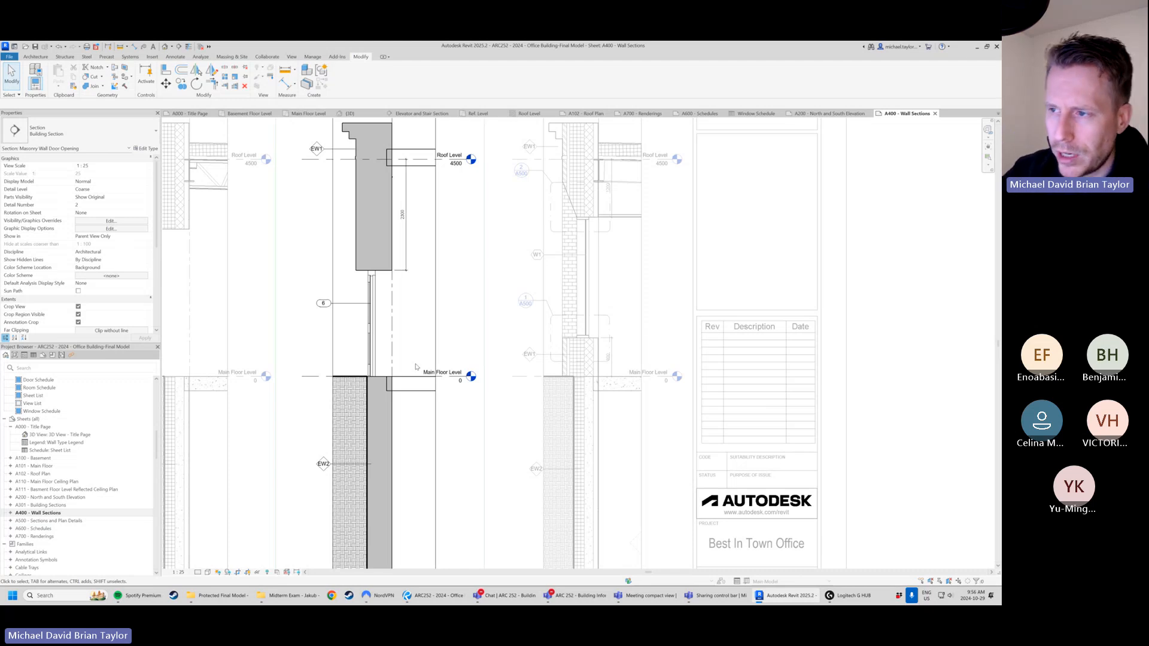
left_click(197, 573)
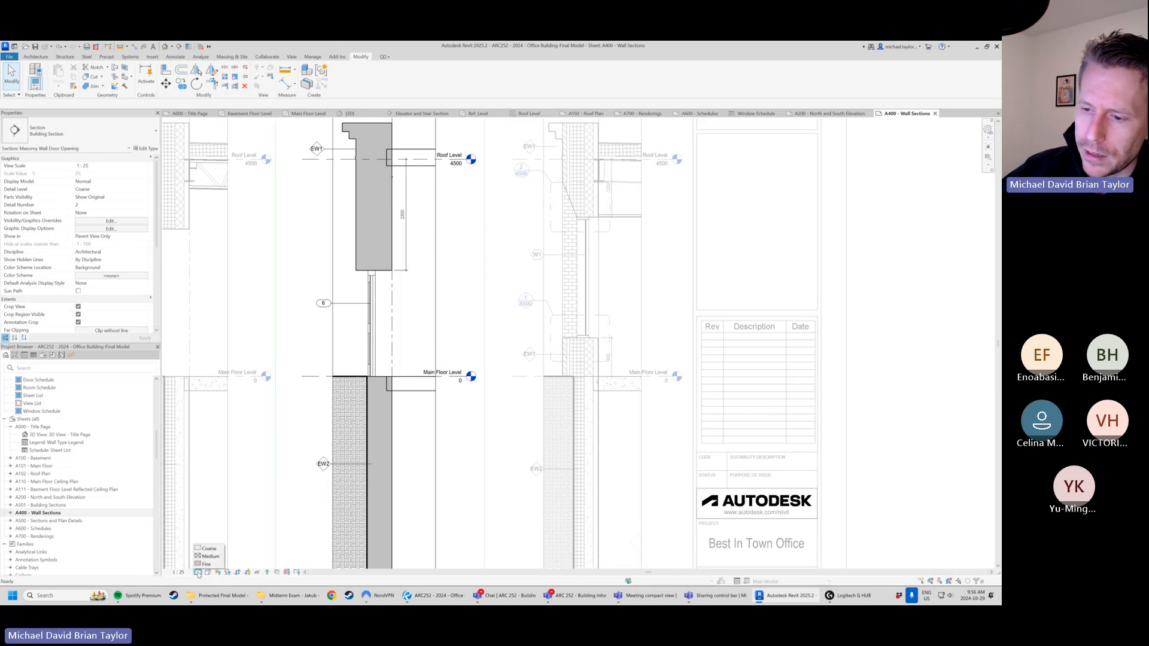
left_click(208, 557)
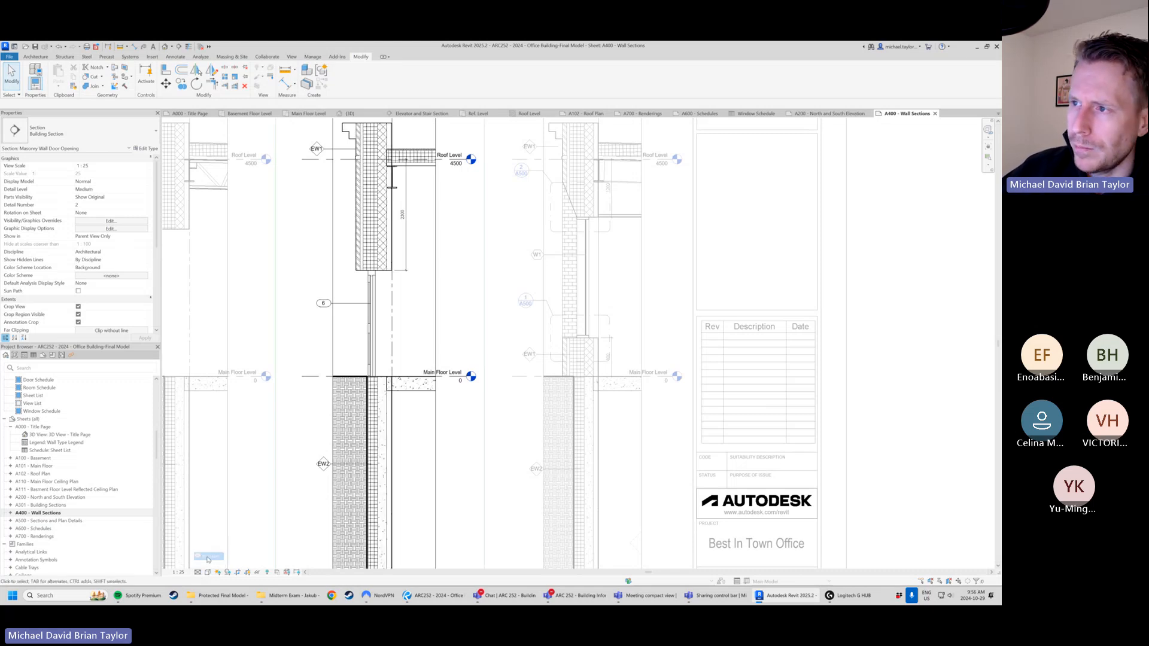
left_click(198, 573)
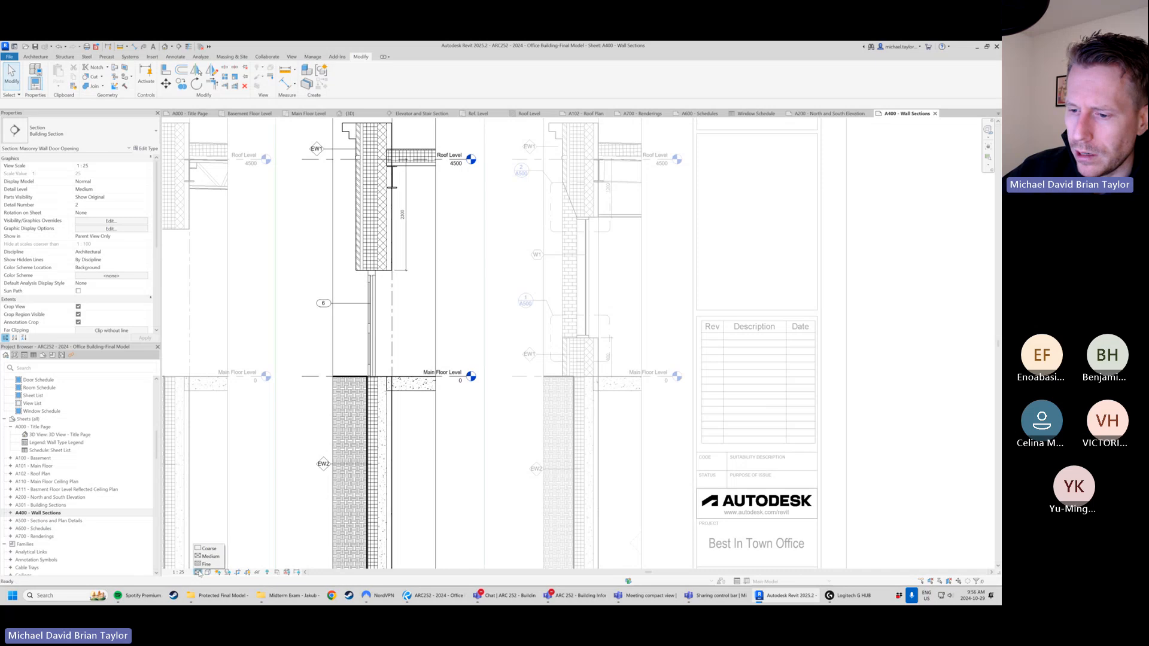
left_click(209, 564)
scroll(419, 311, "down", 5)
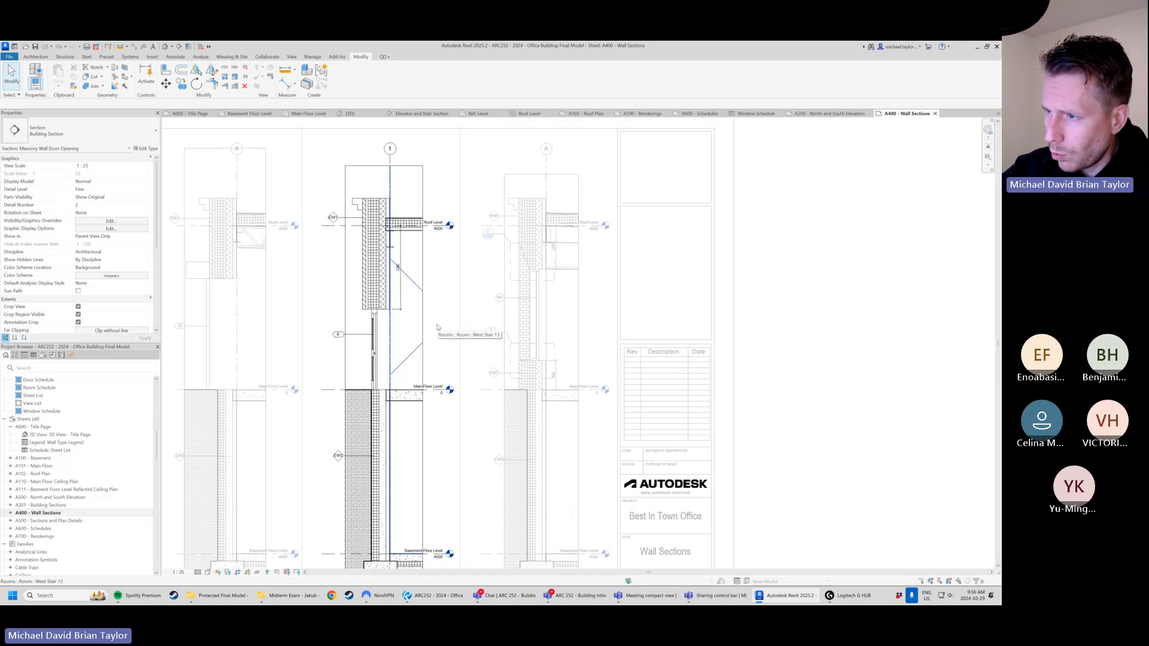
scroll(413, 353, "down", 3)
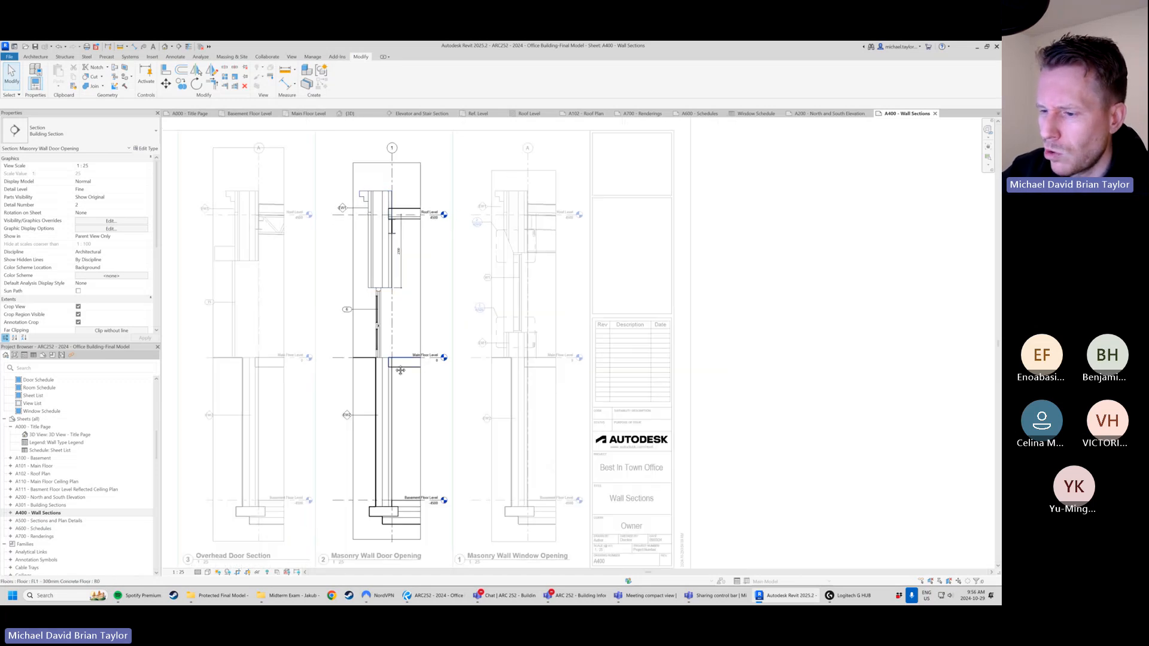
middle_click_drag(400, 371, 400, 357)
middle_click_drag(386, 172, 381, 218)
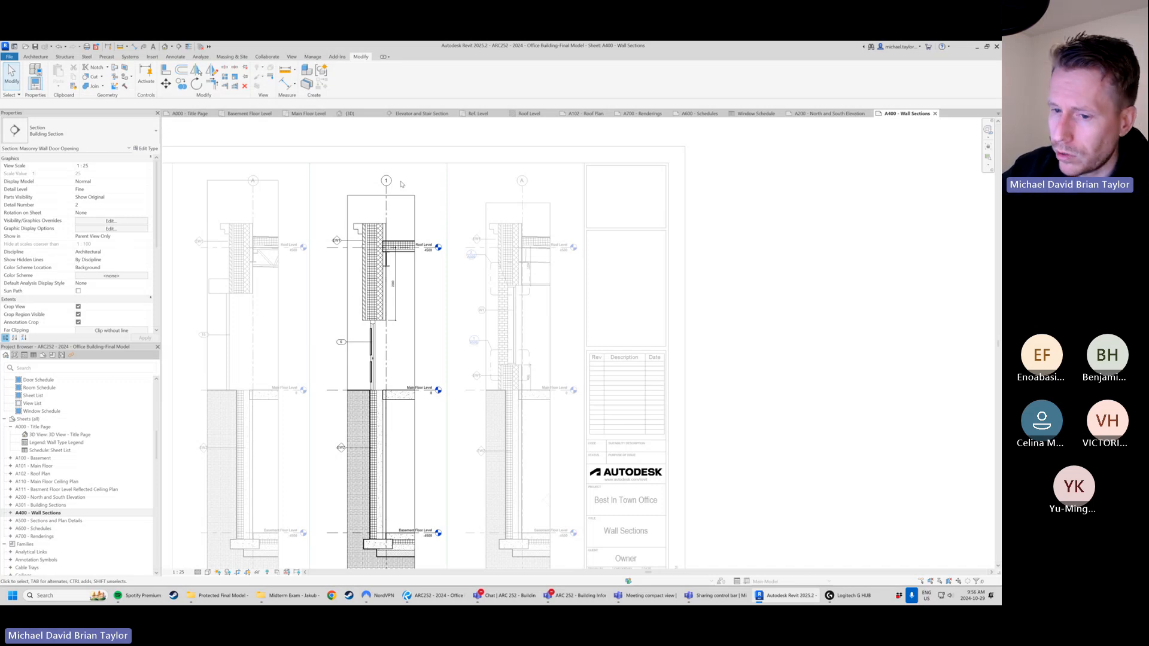
- Open sheet A301 - Building Sections and activate the Elevator Section viewport
double_click(60, 505)
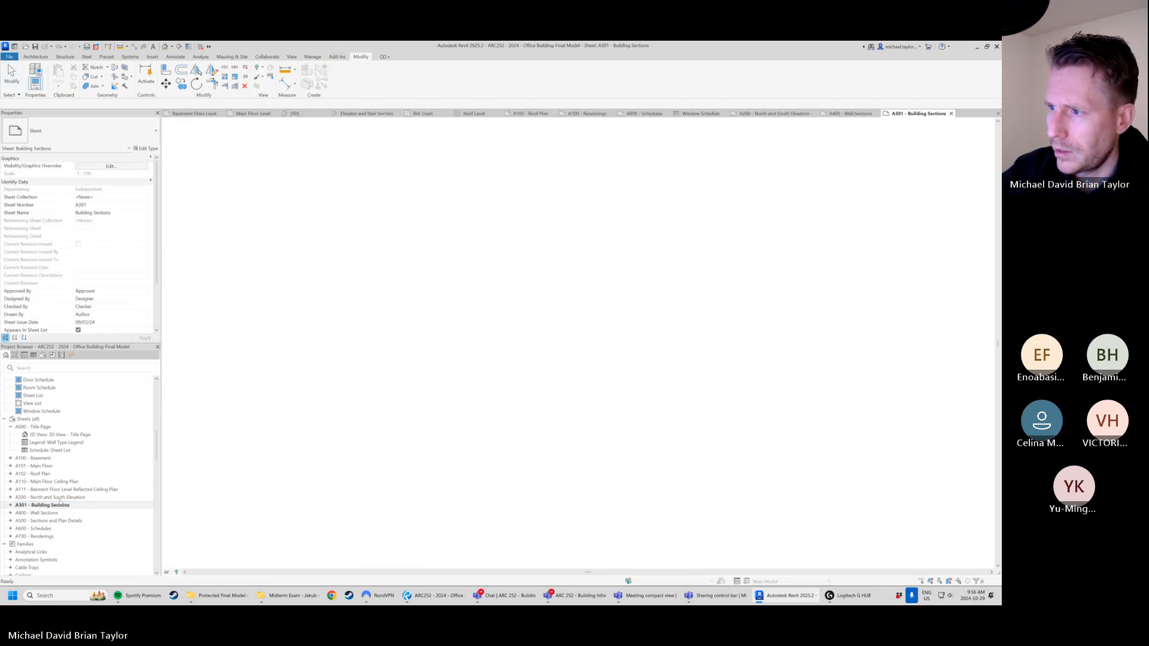
scroll(472, 173, "up", 5)
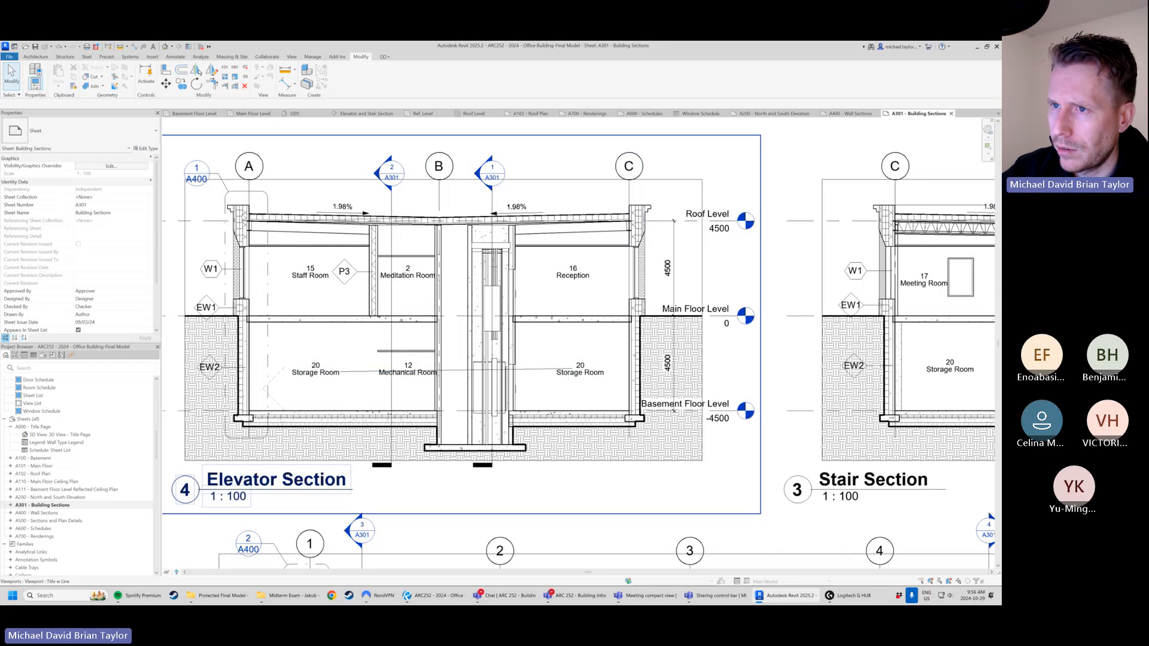
middle_click_drag(472, 172, 500, 176)
right_click(311, 157)
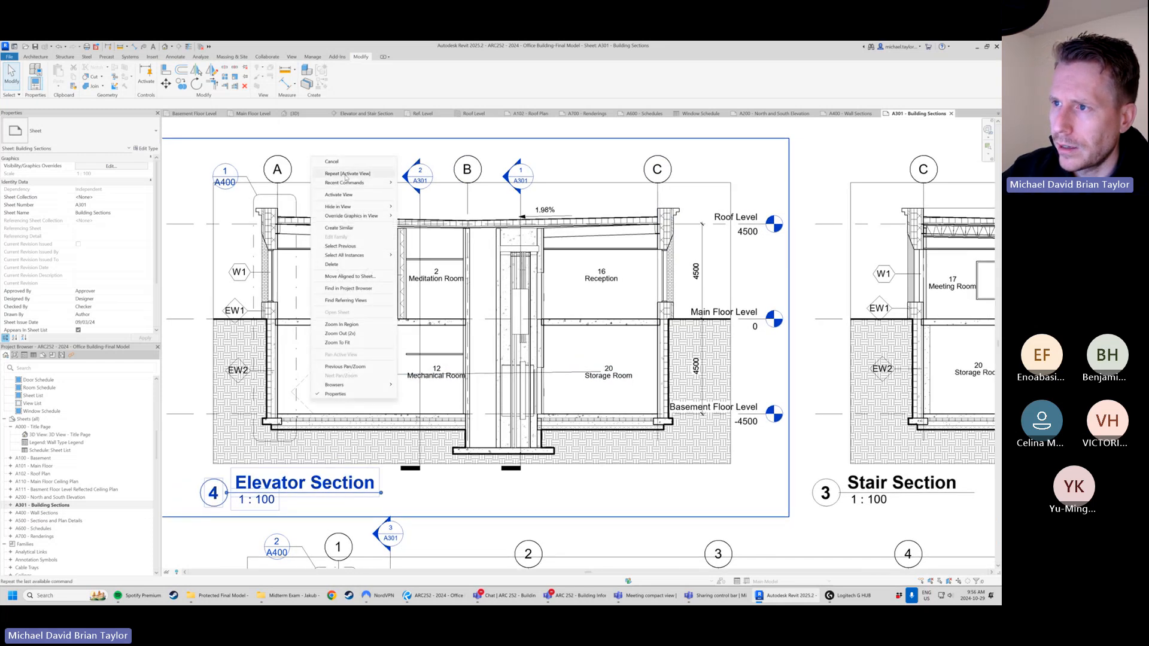
left_click(338, 195)
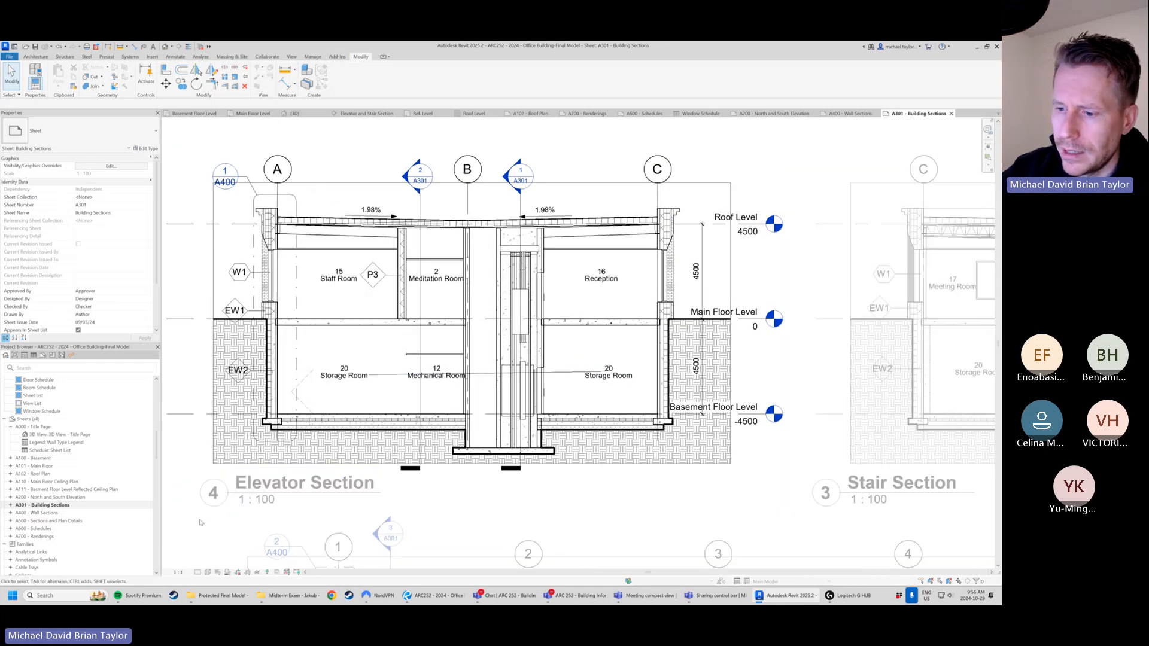
- Switch the Elevator Section's detail level to Coarse and back to Fine
left_click(198, 572)
left_click(216, 547)
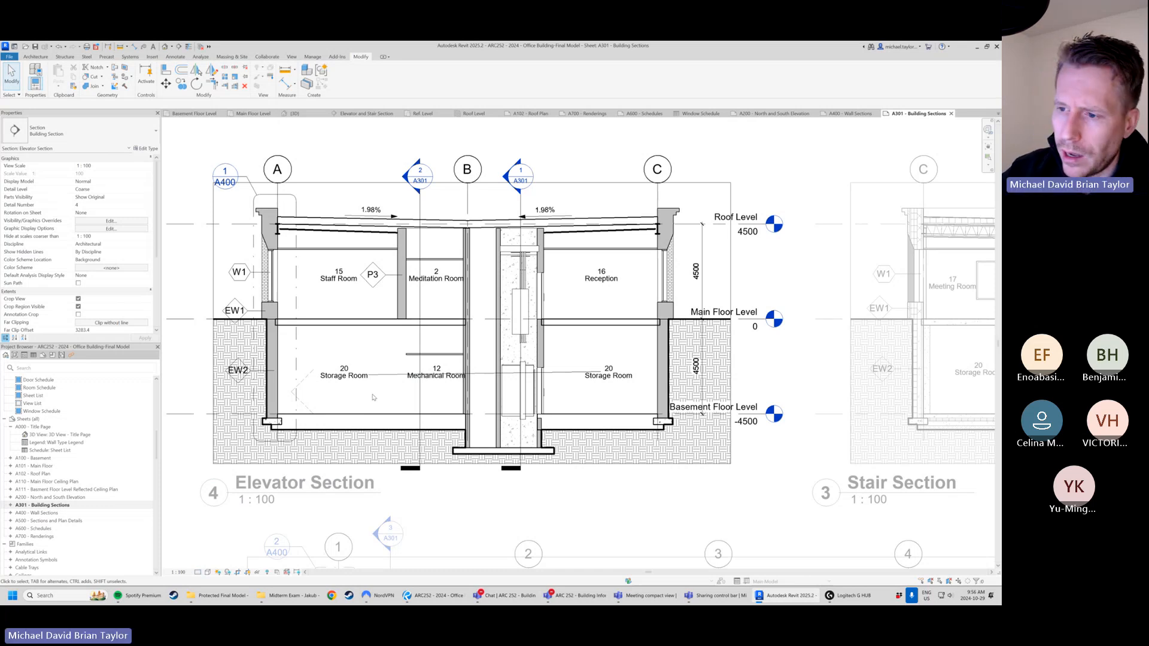
left_click(198, 573)
left_click(207, 563)
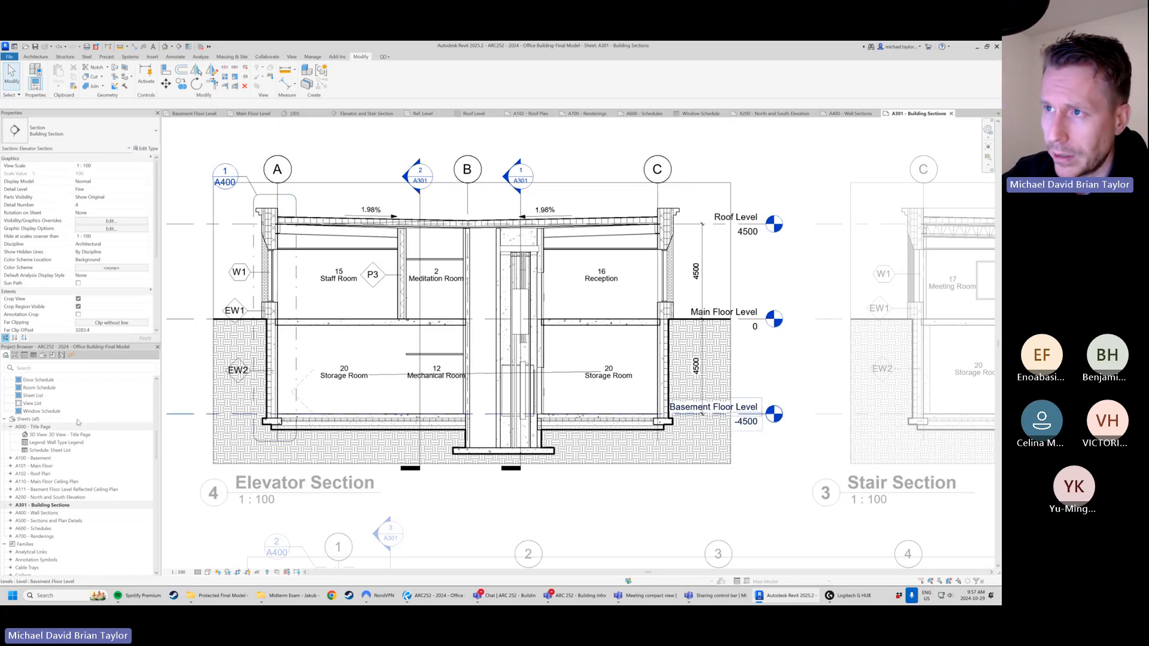
- Return to sheet A400 - Wall Sections, deactivate the open view, and reactivate the Masonry Wall Door Opening viewport
left_click(851, 113)
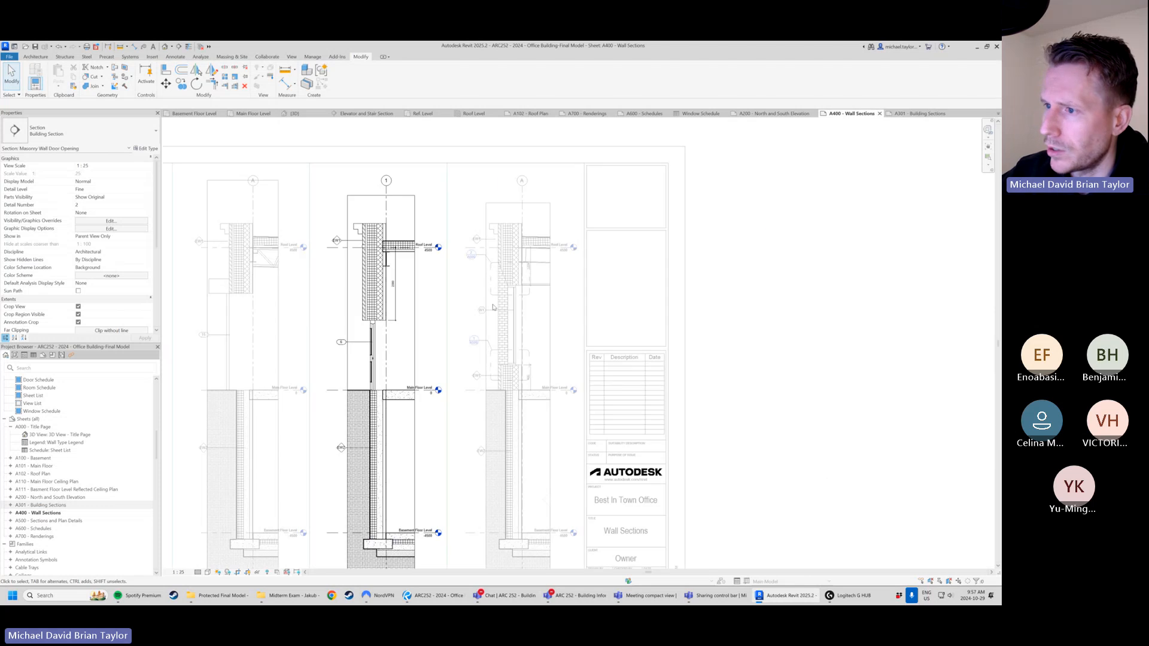
double_click(804, 364)
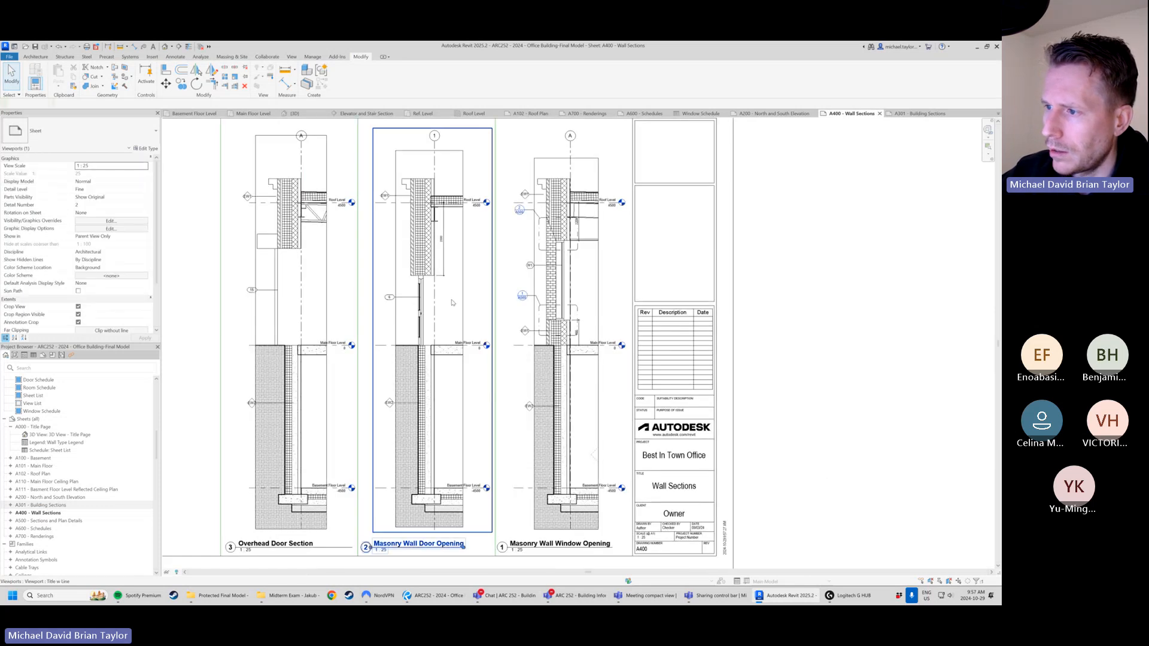
double_click(449, 383)
- Cycle the door opening section's detail level through Medium and Coarse, and return it to Fine
left_click(197, 572)
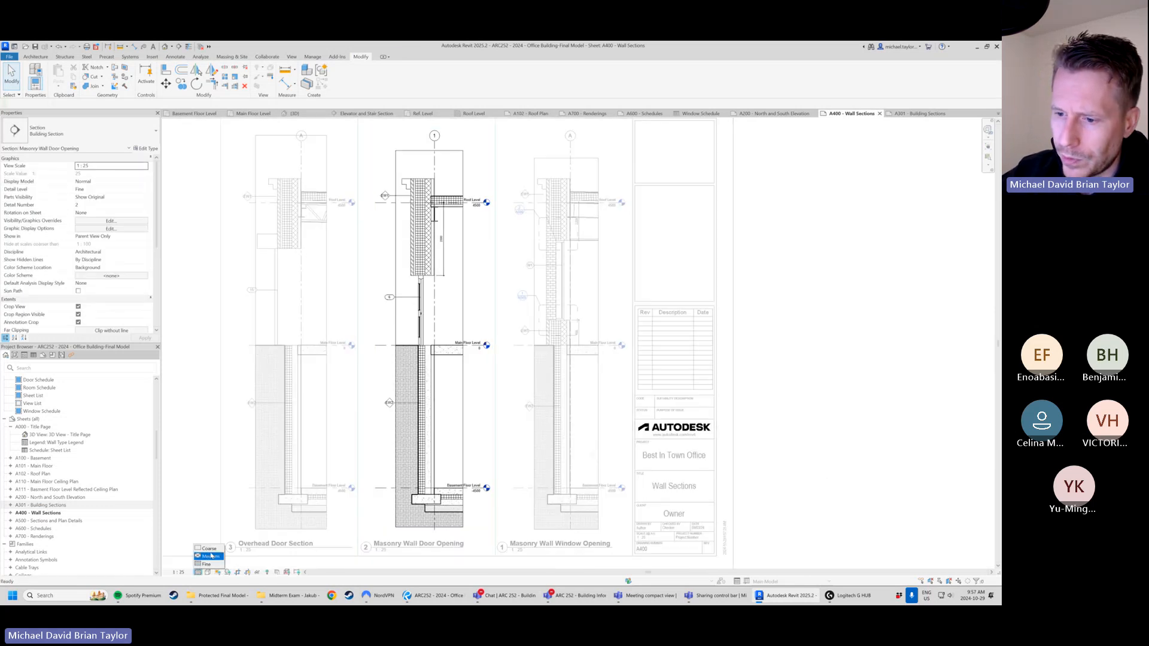
left_click(207, 556)
middle_click_drag(501, 247, 491, 274)
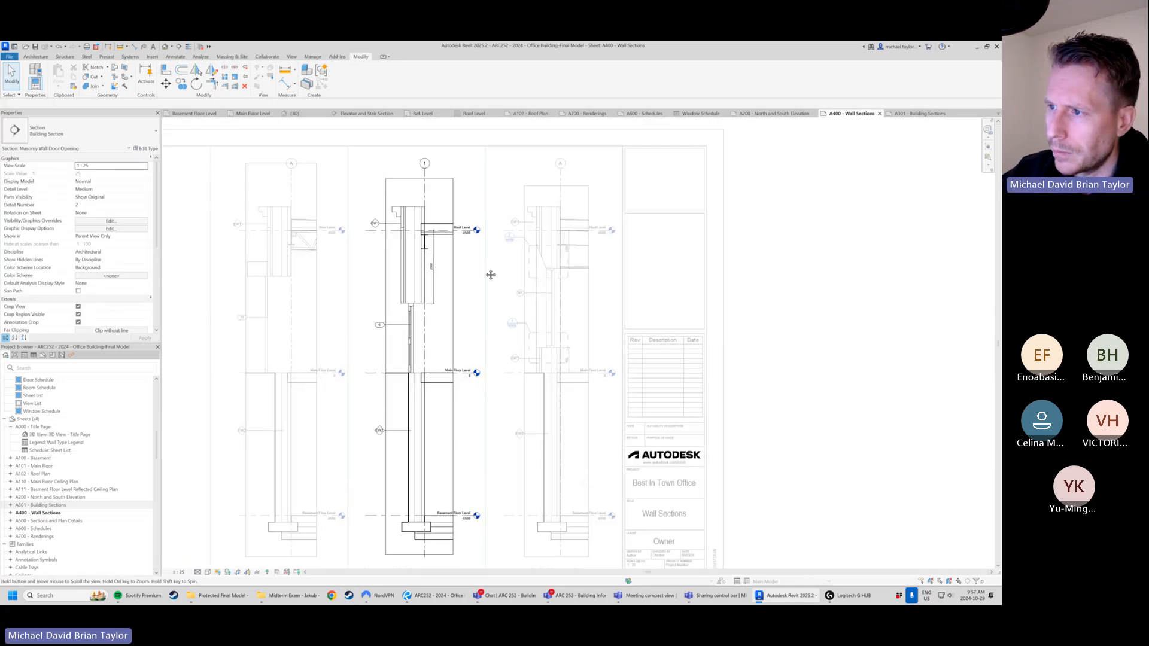
left_click(198, 572)
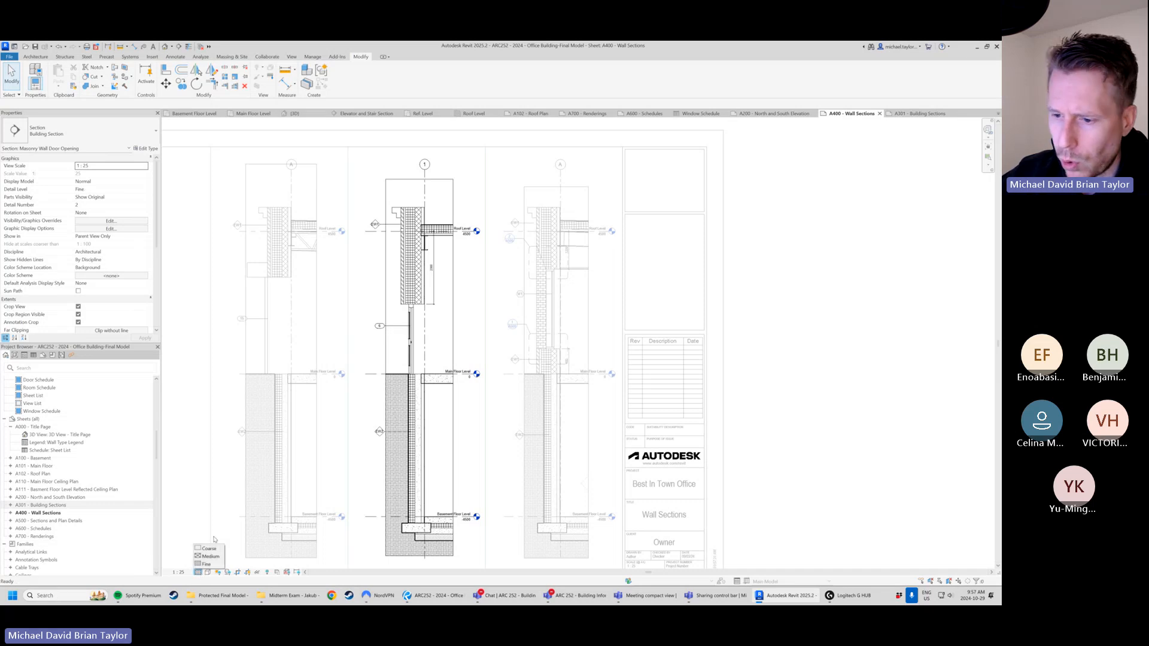
left_click(207, 549)
scroll(401, 279, "up", 2)
middle_click_drag(401, 279, 385, 302)
scroll(384, 303, "down", 1)
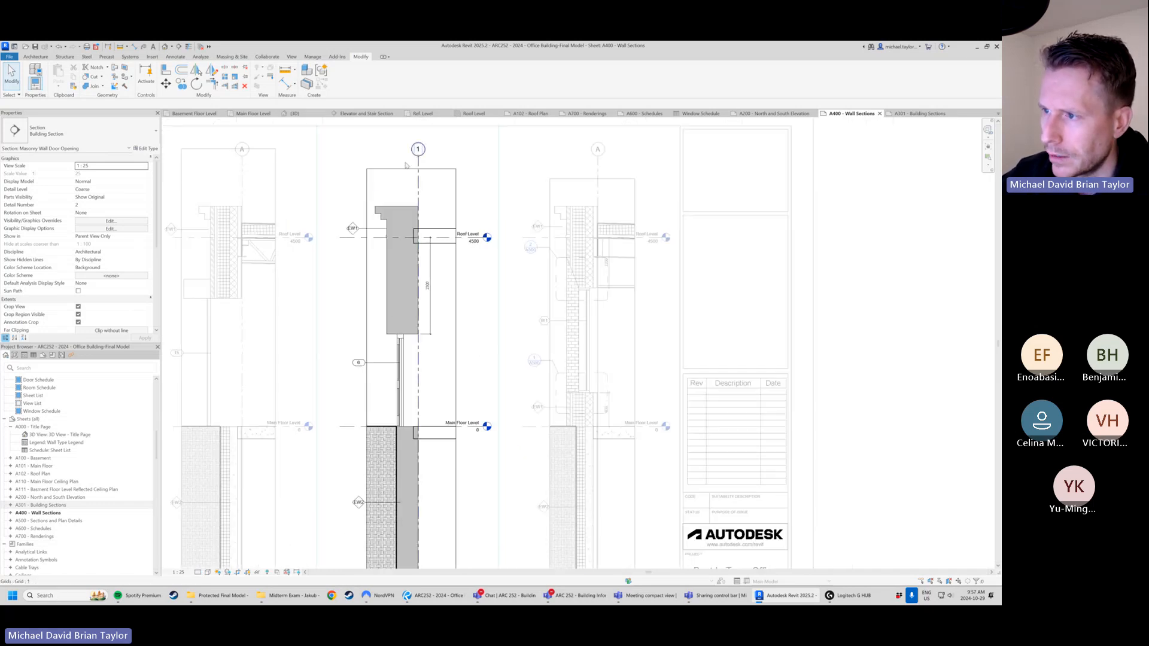
left_click(198, 572)
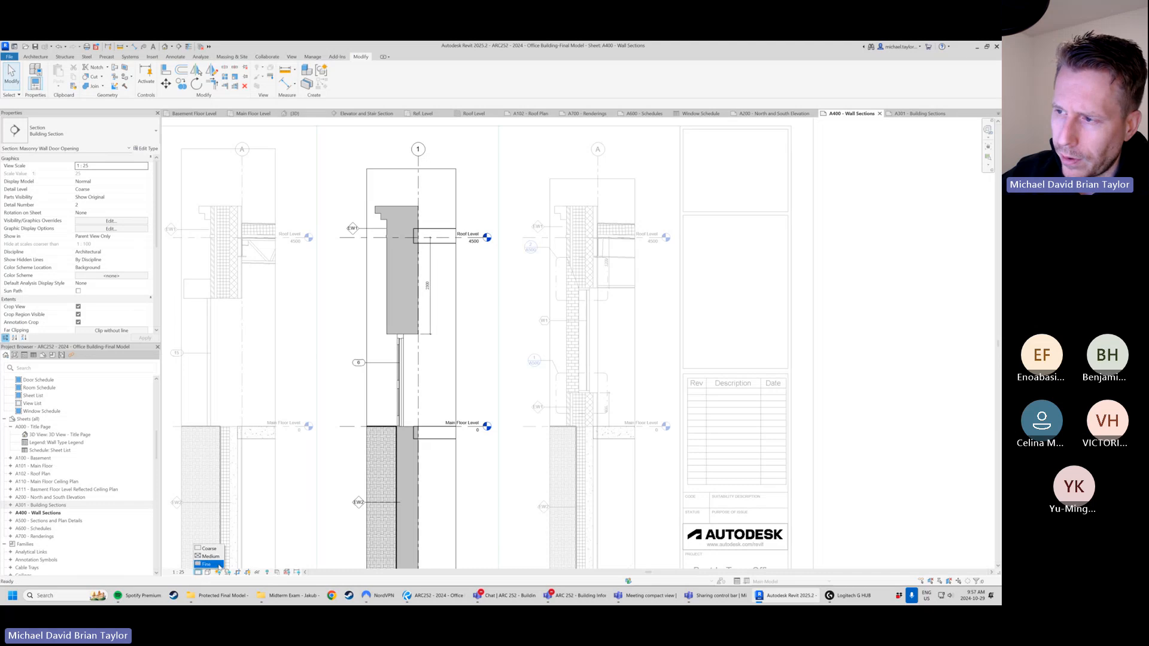
left_click(206, 566)
scroll(399, 340, "up", 1)
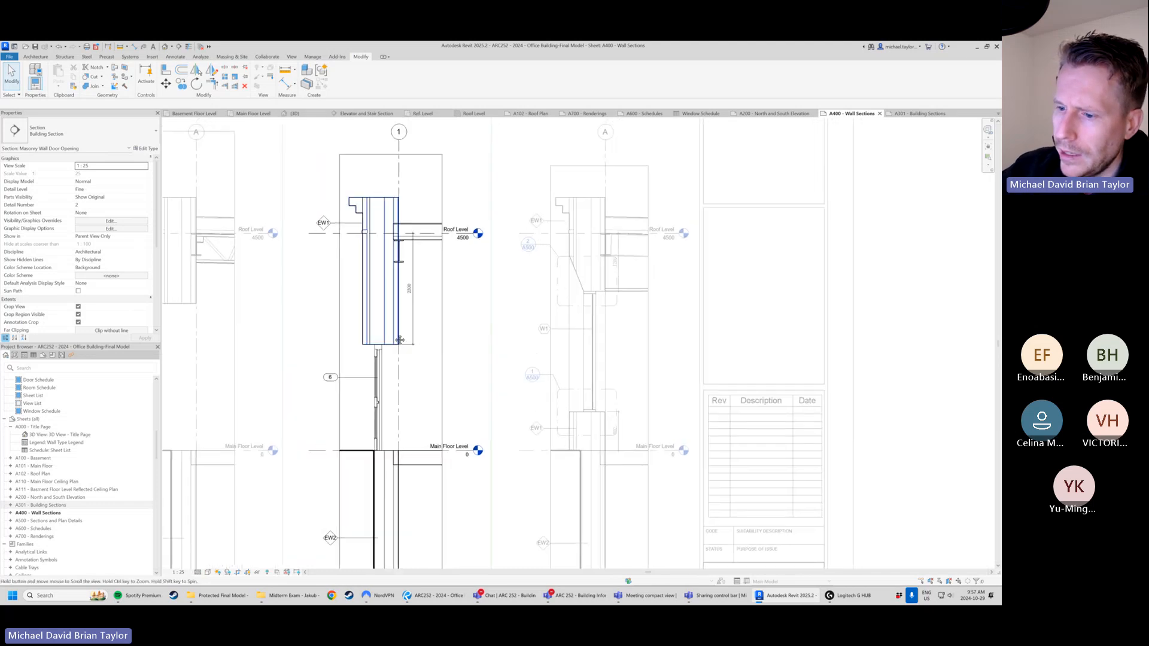
- Switch the door opening section's visual style to Shaded and back to Hidden Line
left_click(207, 572)
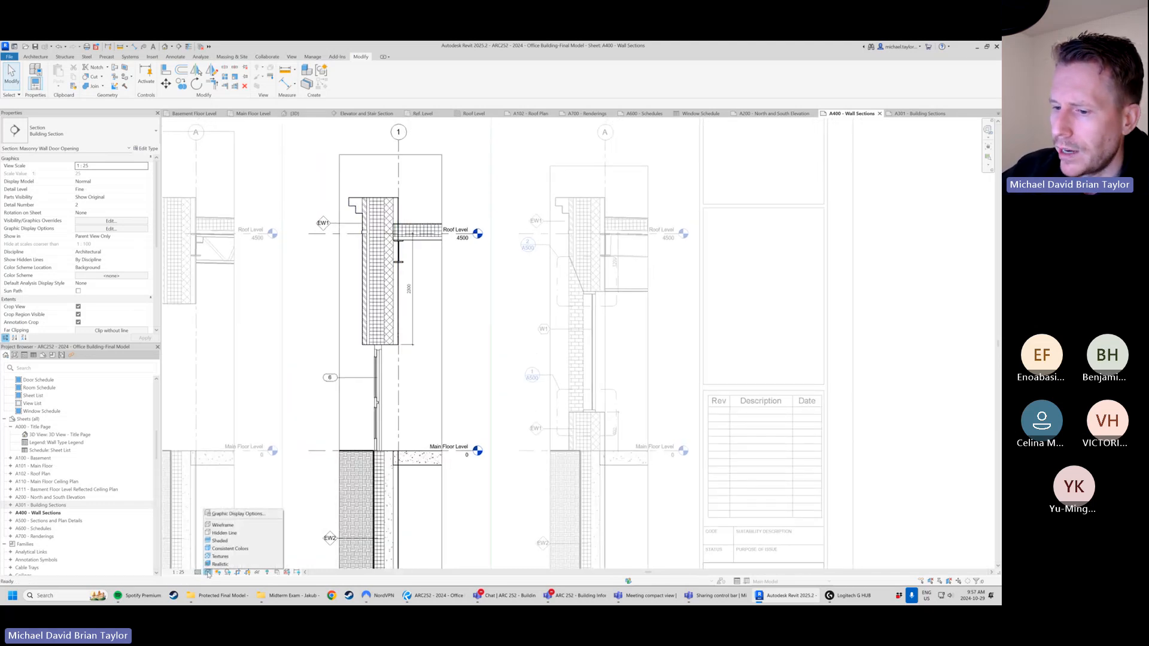
left_click(219, 540)
middle_click_drag(502, 415, 501, 383)
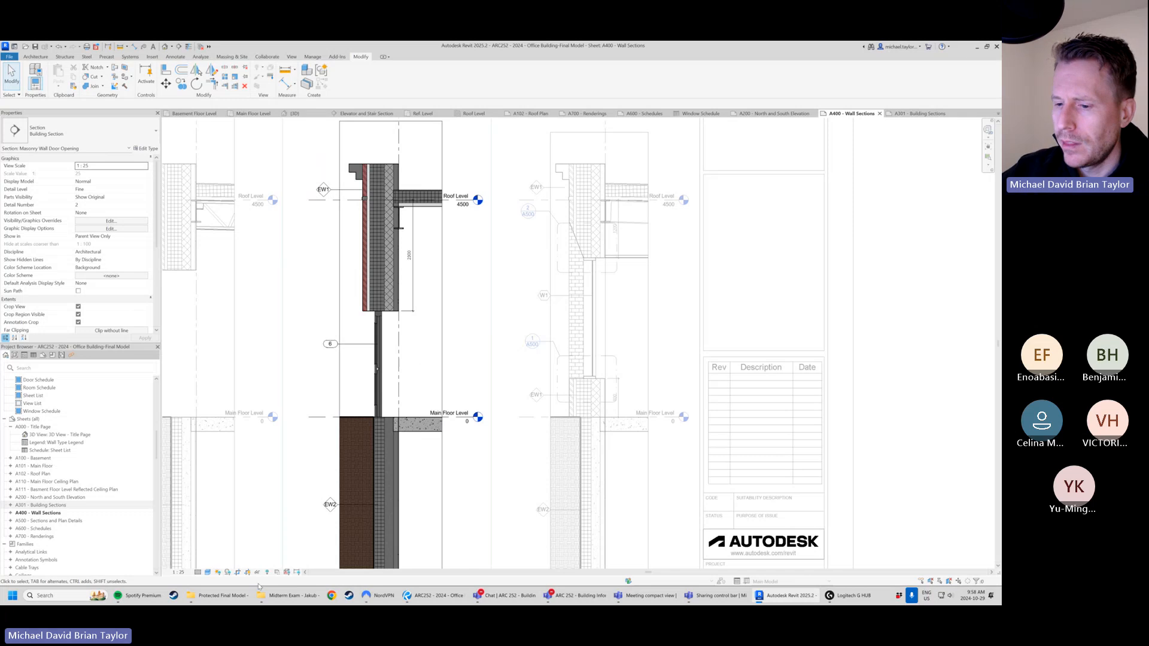
left_click(207, 572)
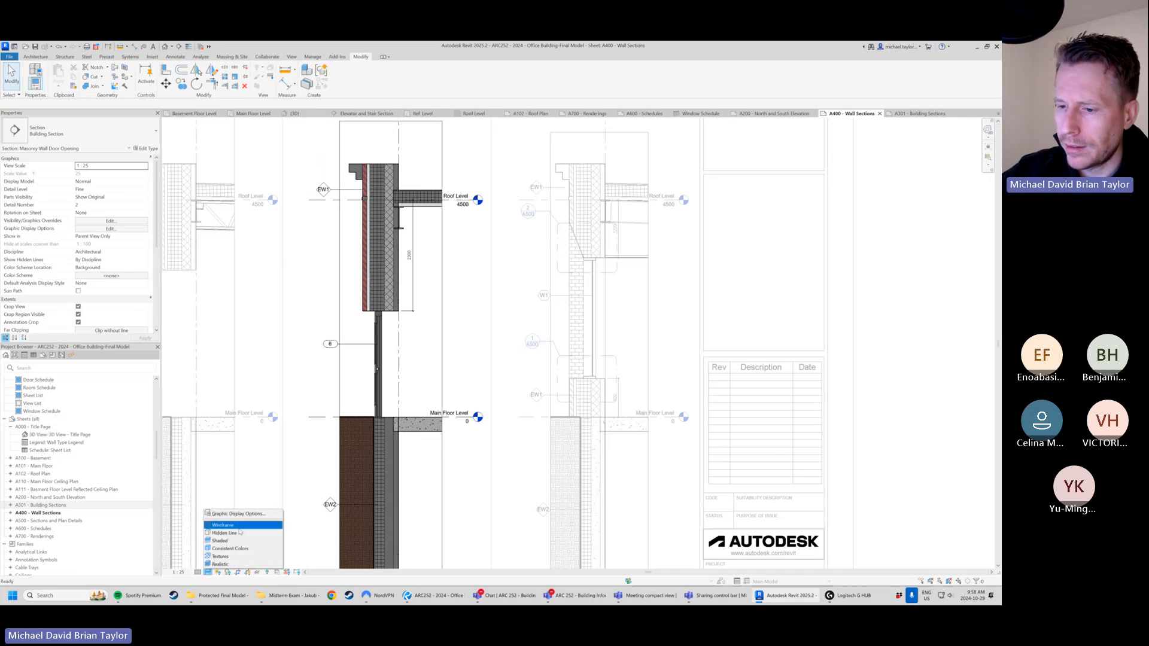
left_click(239, 533)
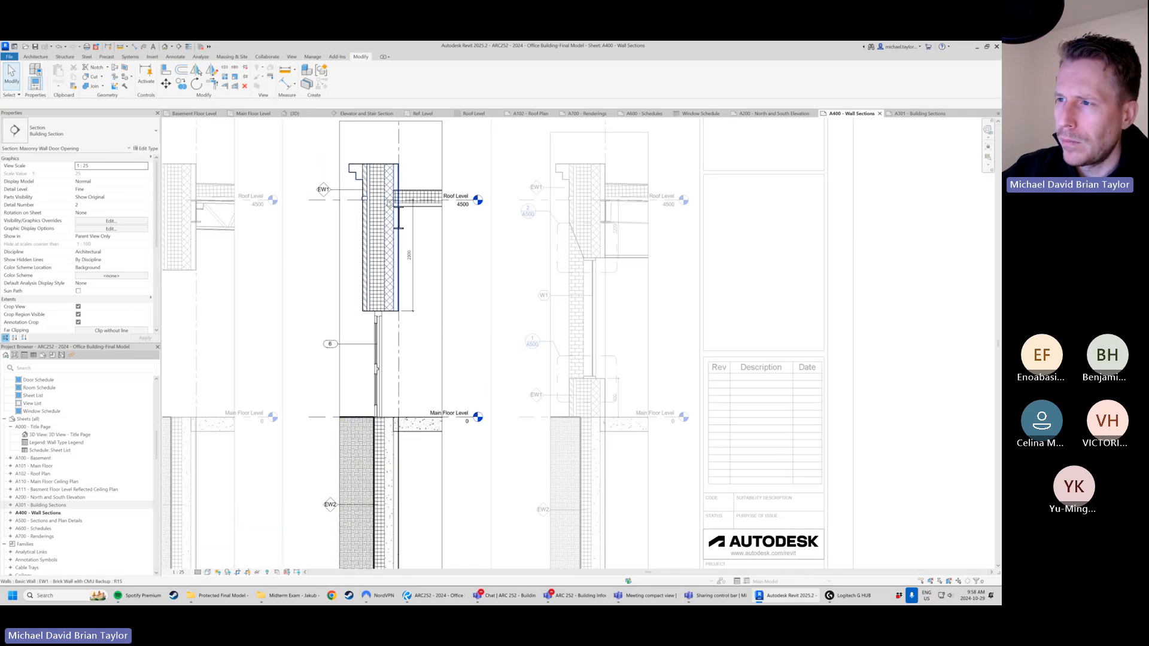
- Compare the door opening section in the Wireframe visual style and restore Hidden Line
scroll(396, 313, "up", 1)
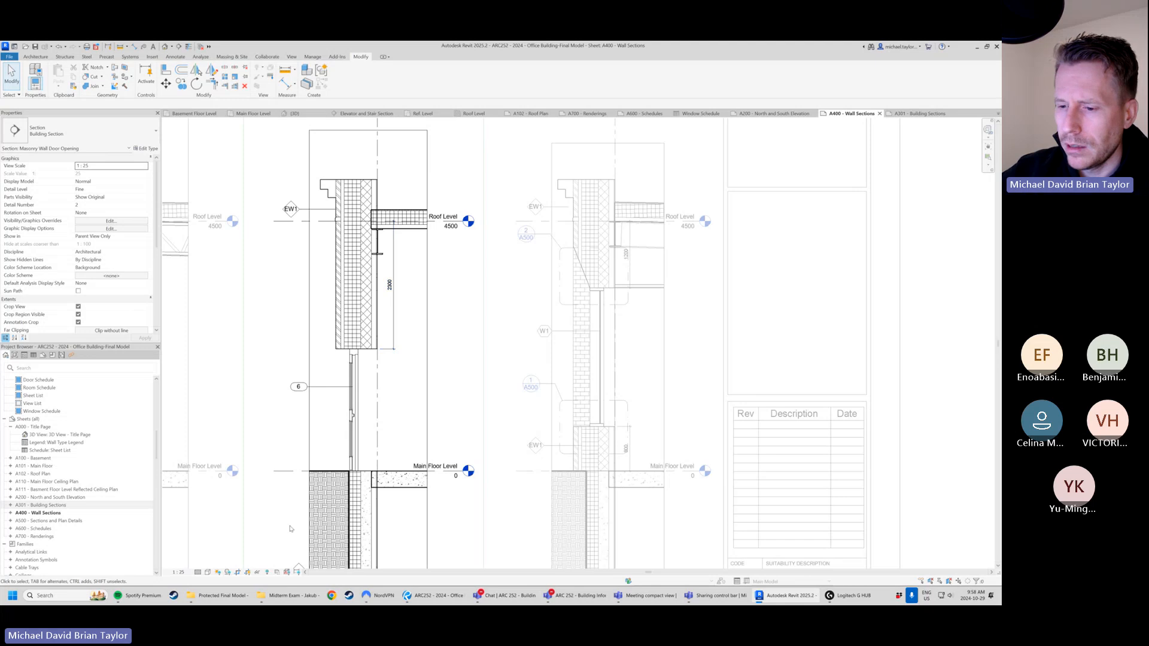
left_click(208, 572)
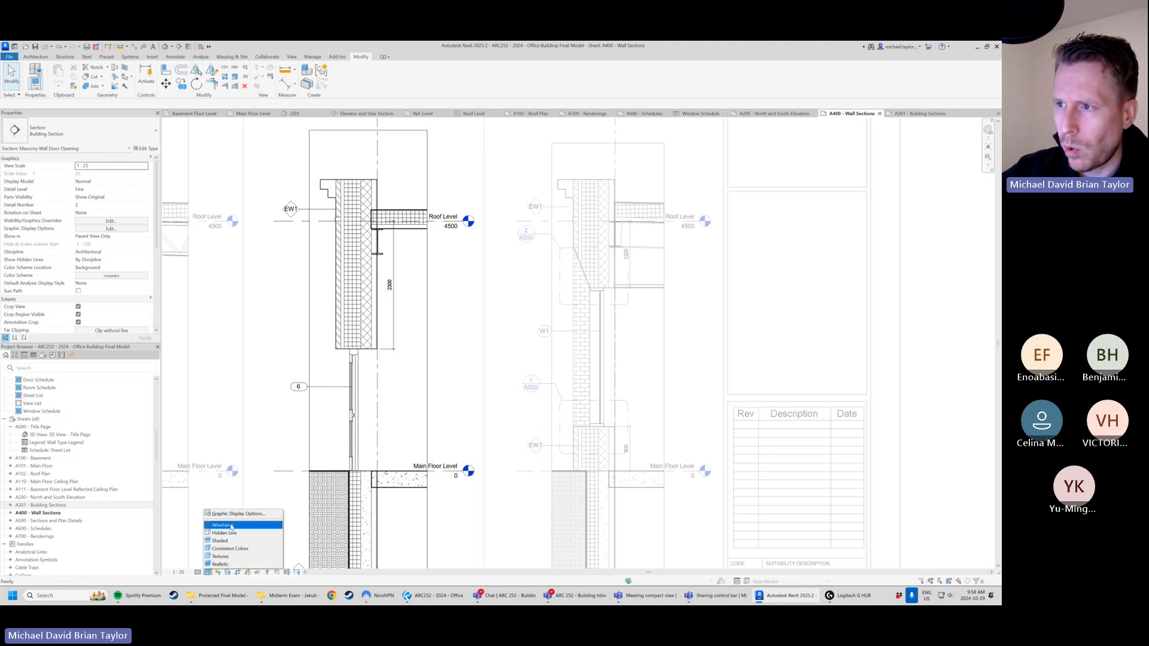
left_click(231, 526)
scroll(383, 461, "up", 1)
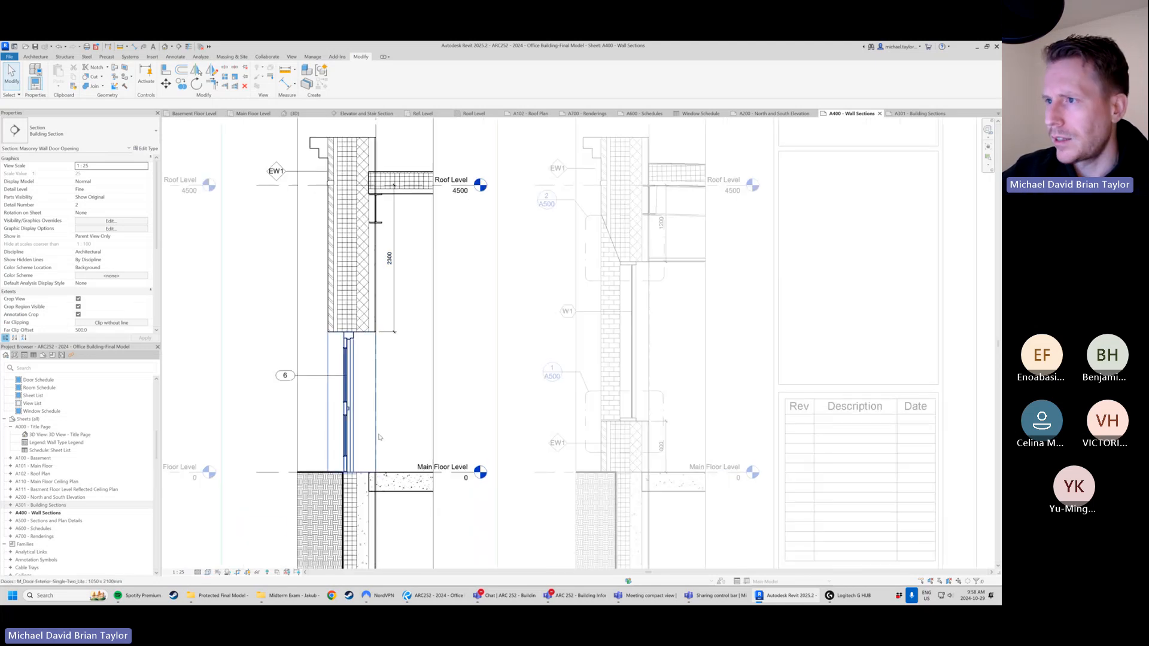
left_click(208, 573)
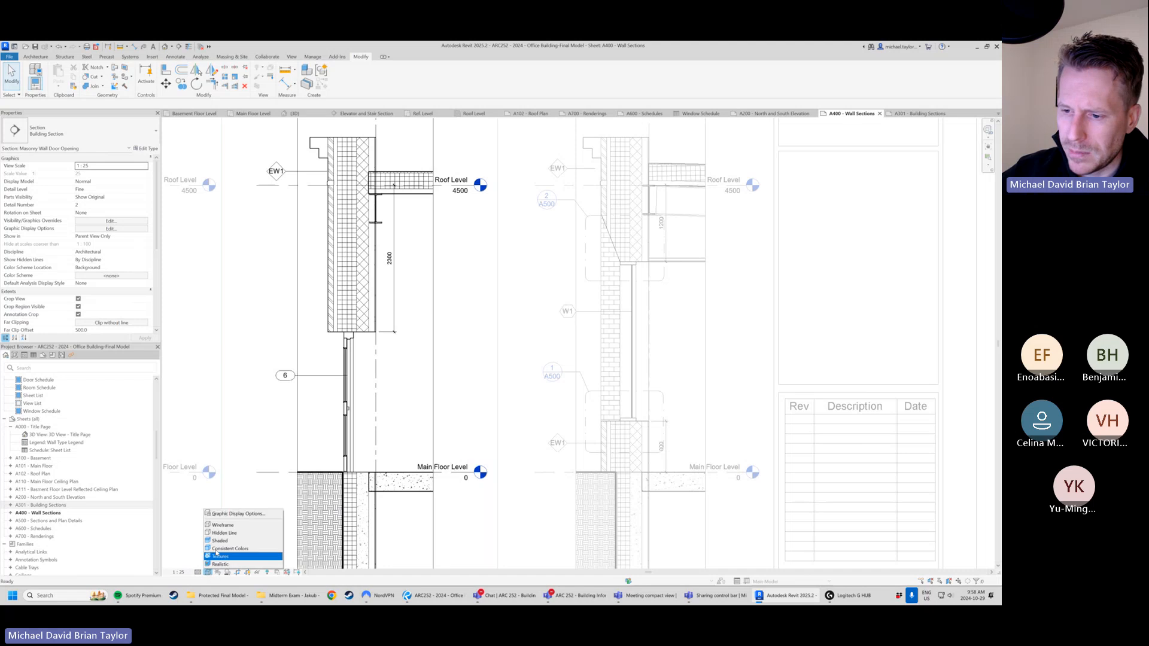
left_click(237, 533)
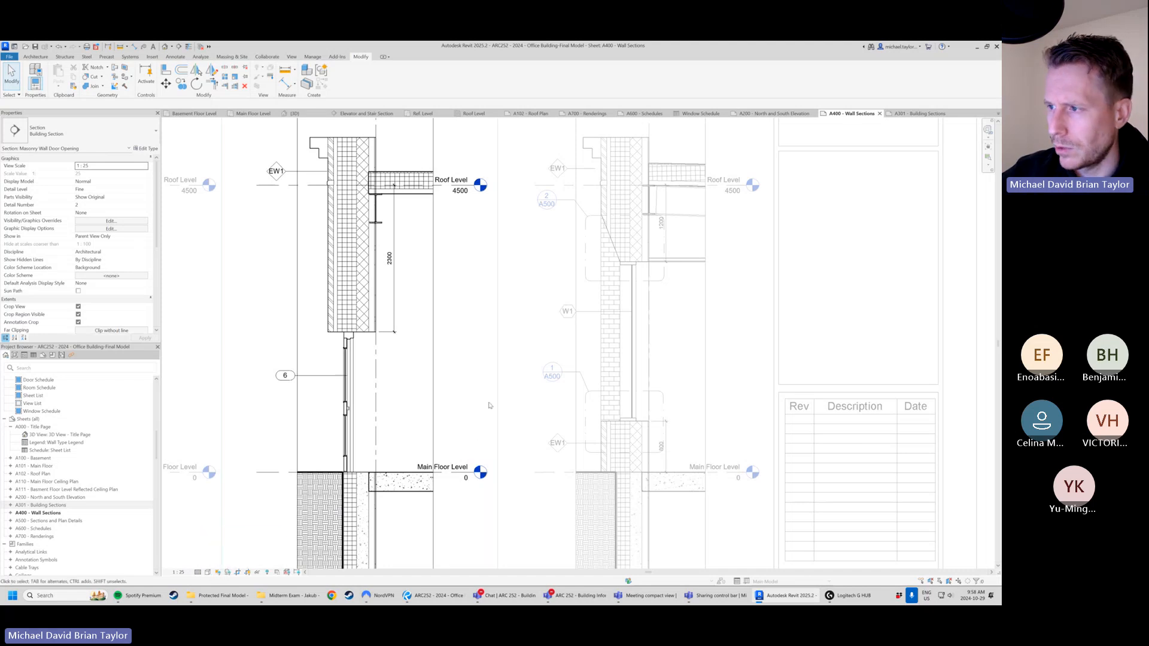
scroll(463, 352, "down", 1)
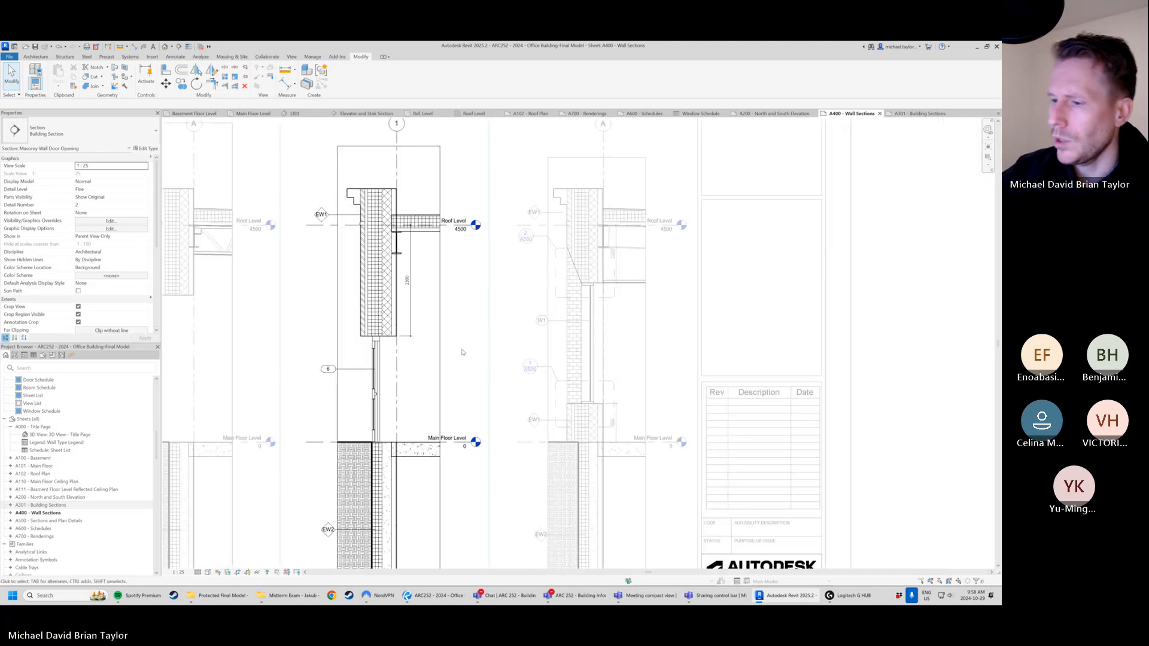
- Deactivate the door opening viewport on the wall sections sheet and open sheet A102 - Roof Plan
scroll(462, 353, "down", 2)
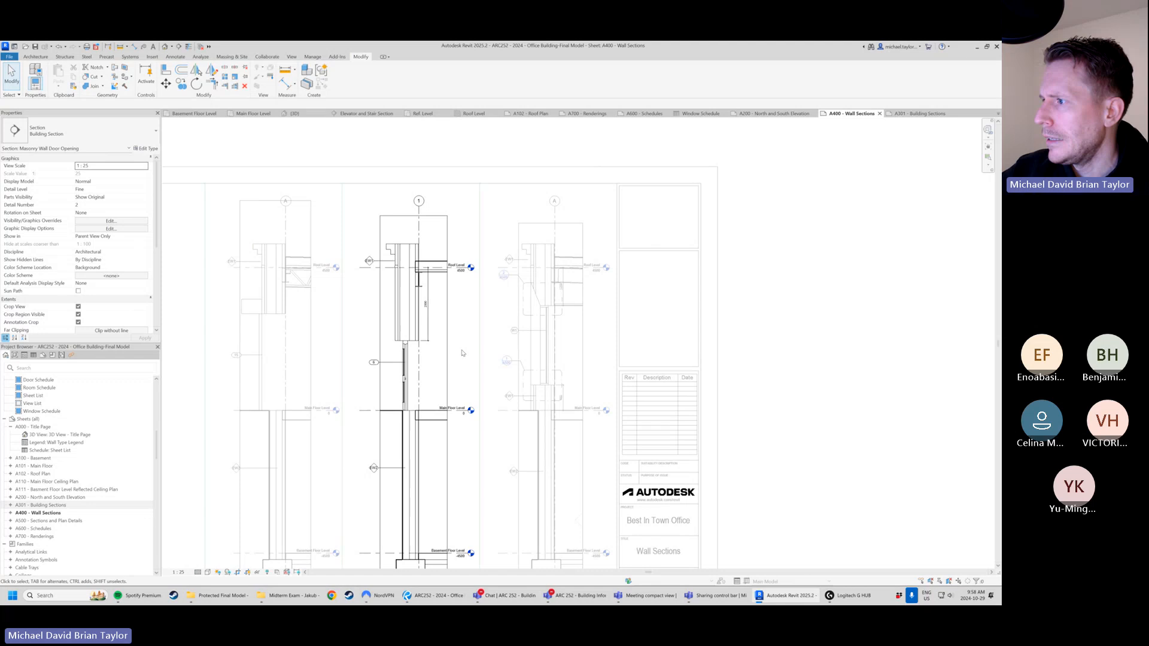
double_click(859, 297)
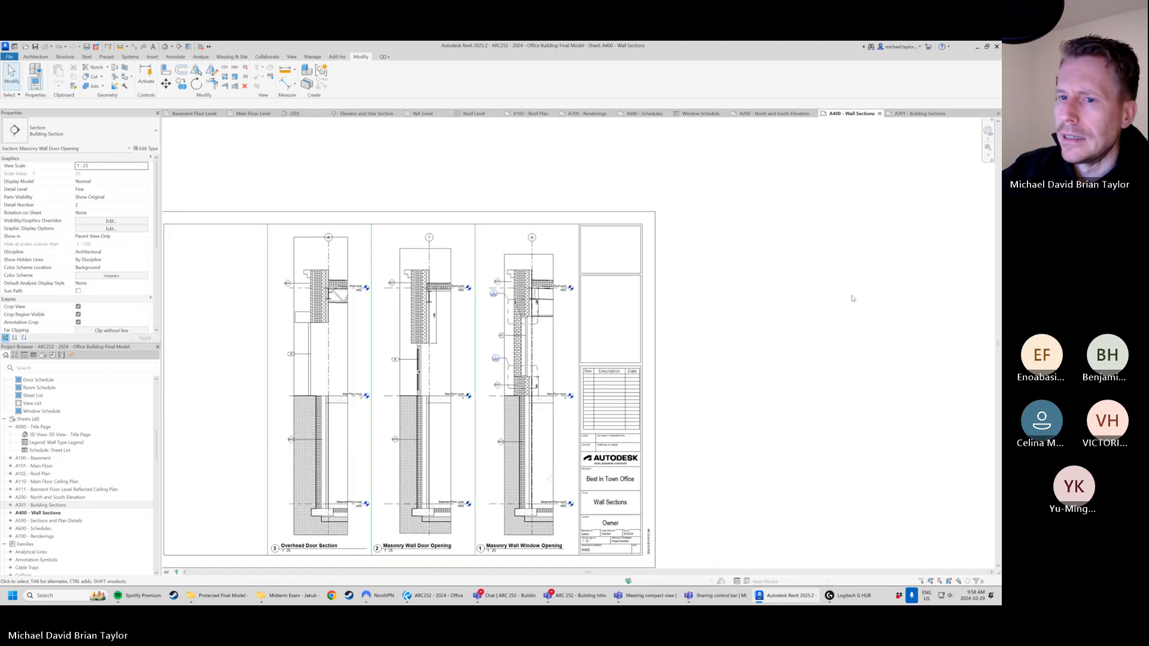
left_click(9, 430)
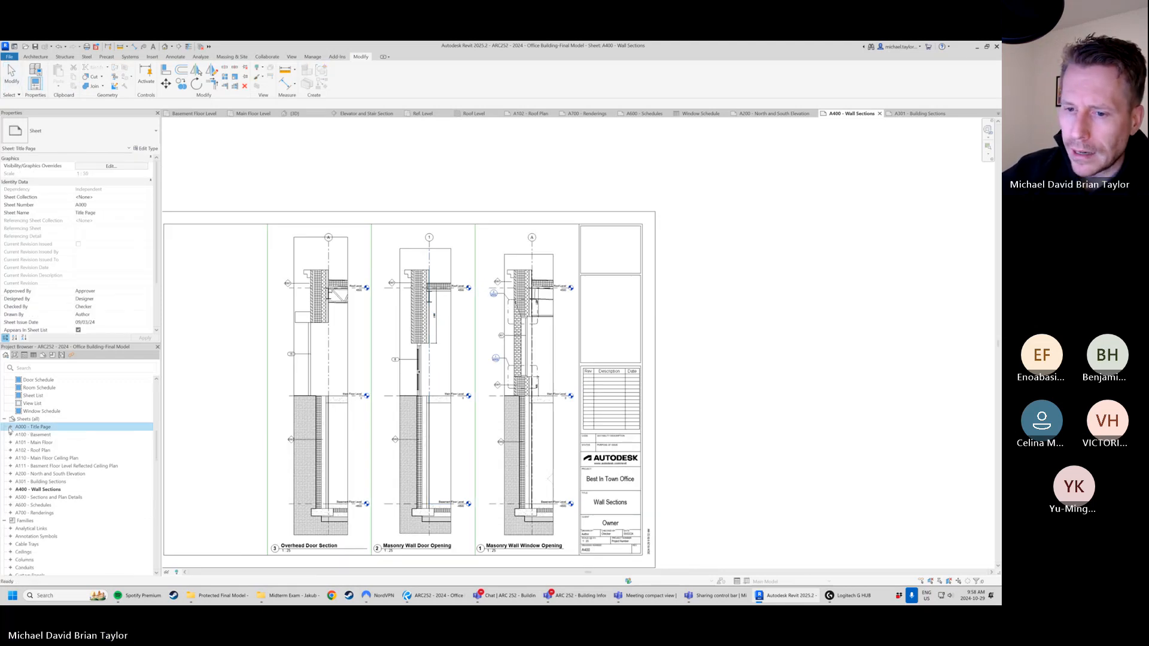
double_click(40, 450)
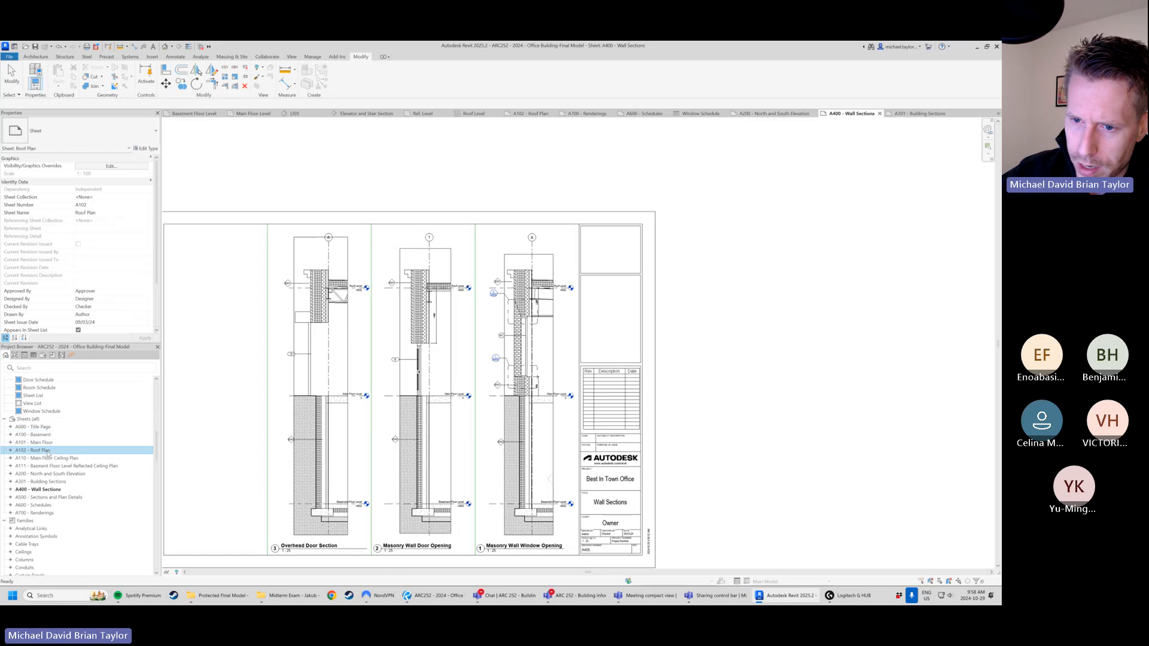
scroll(417, 268, "down", 2)
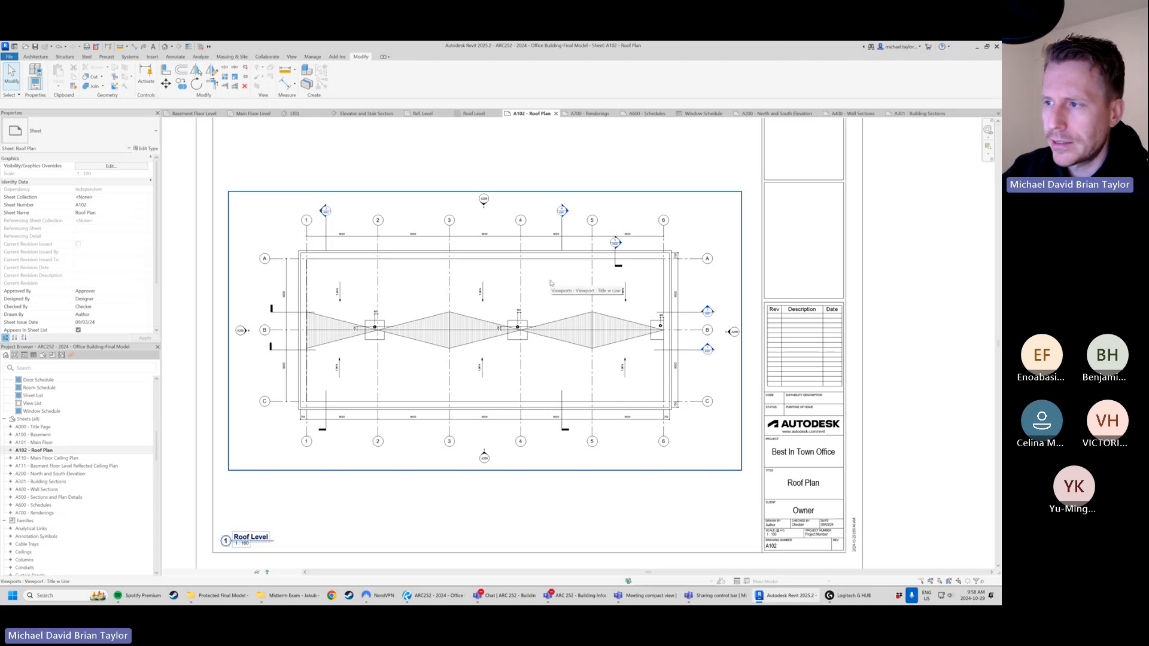
scroll(551, 300, "up", 1)
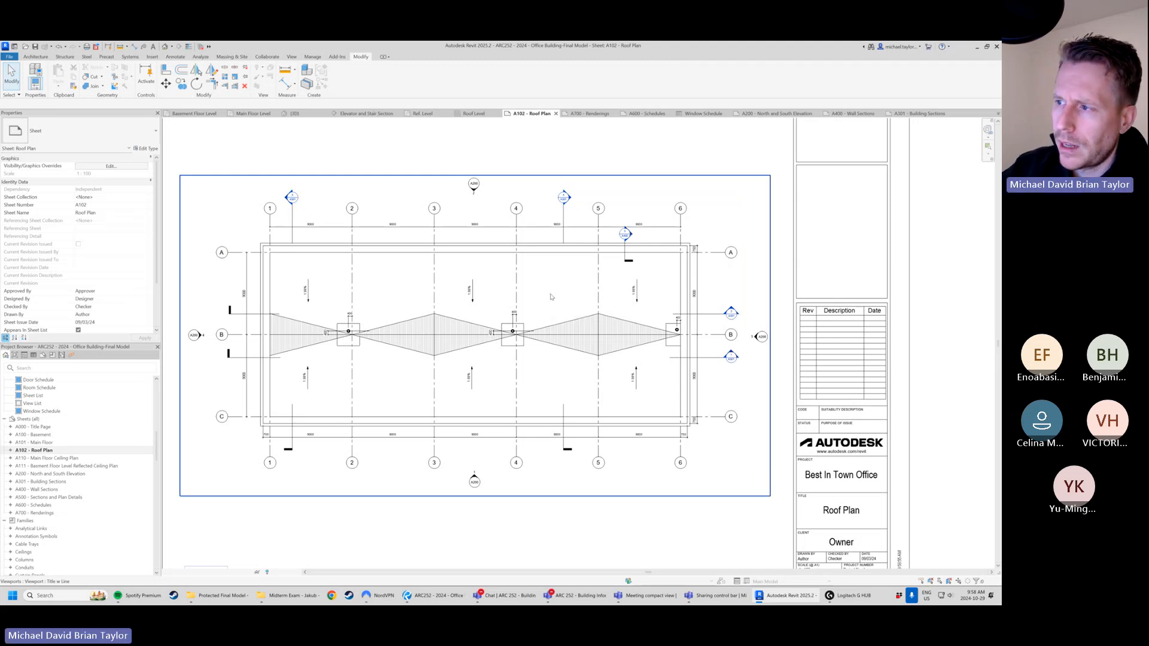
- Activate the Roof Level viewport on the roof plan sheet and look through its view properties
double_click(551, 293)
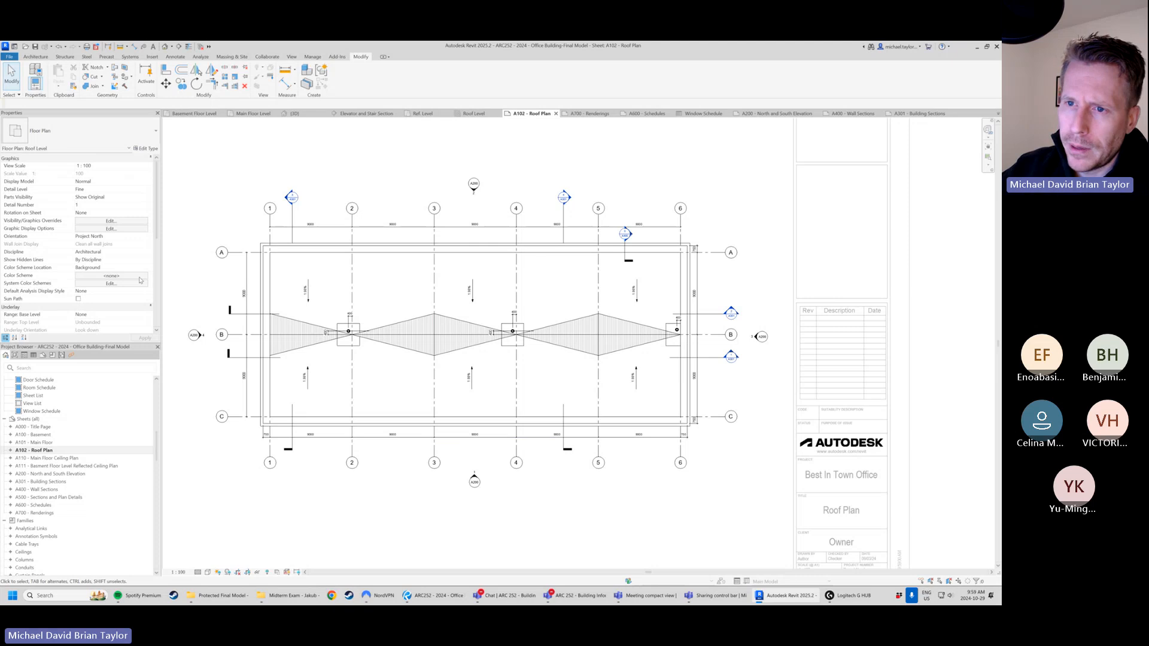
scroll(126, 295, "down", 1)
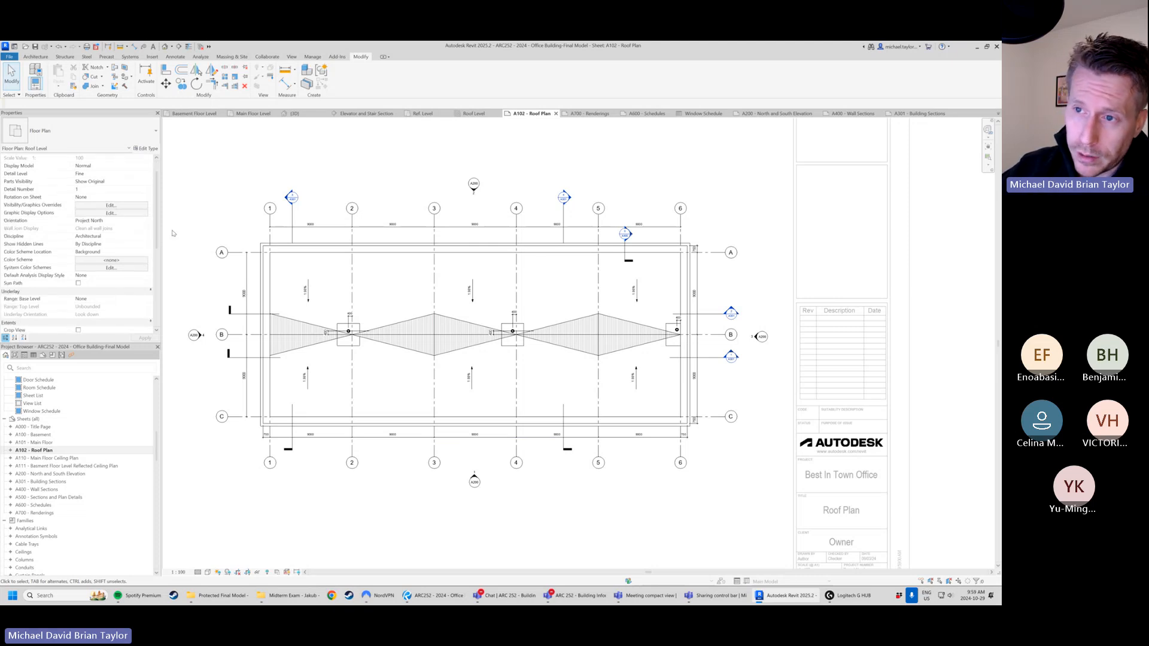
left_click_drag(155, 245, 161, 273)
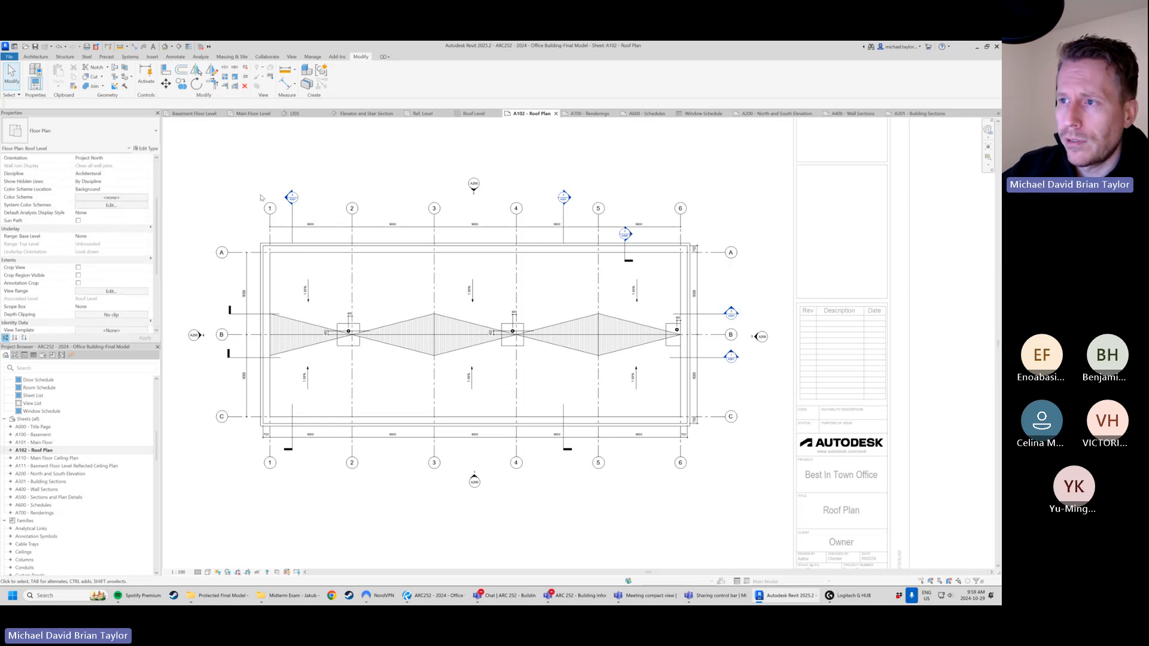
- Reactivate the Roof Level viewport and set its underlay base level to Main Floor Level
scroll(402, 273, "down", 3)
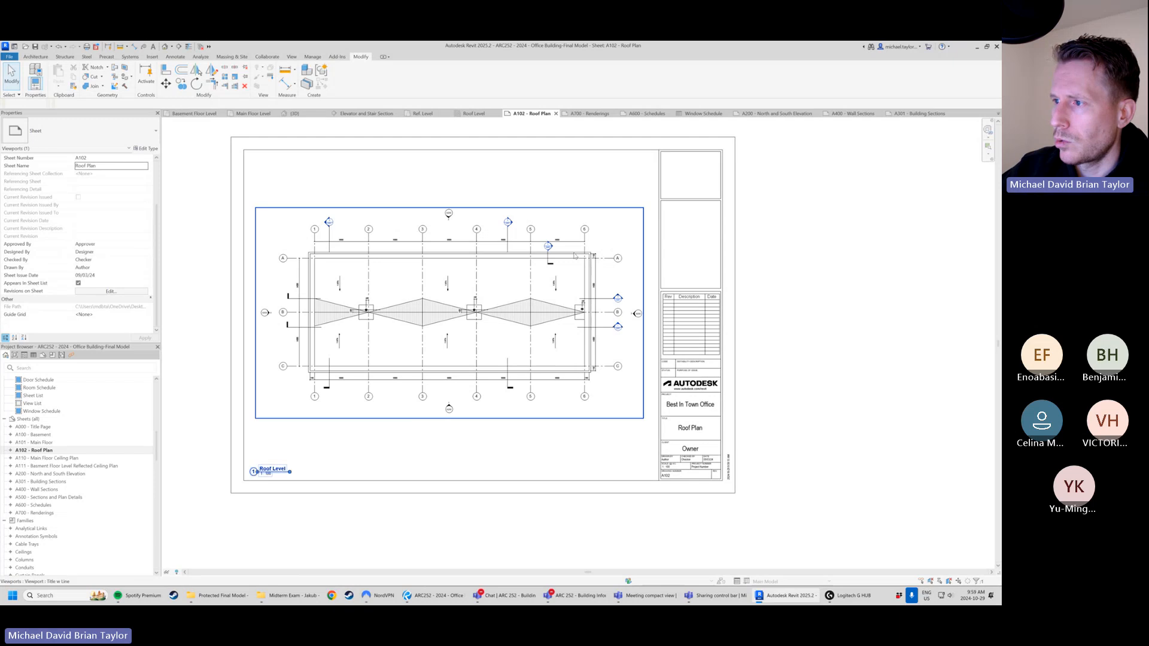
right_click(521, 241)
left_click(550, 280)
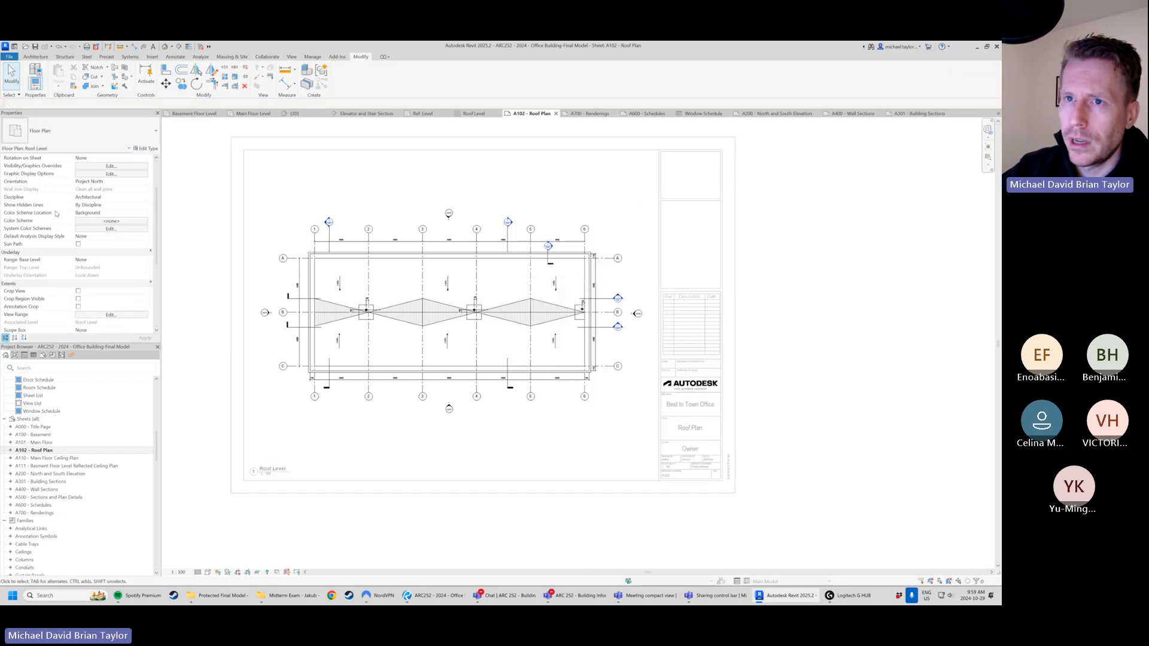
left_click_drag(157, 224, 159, 260)
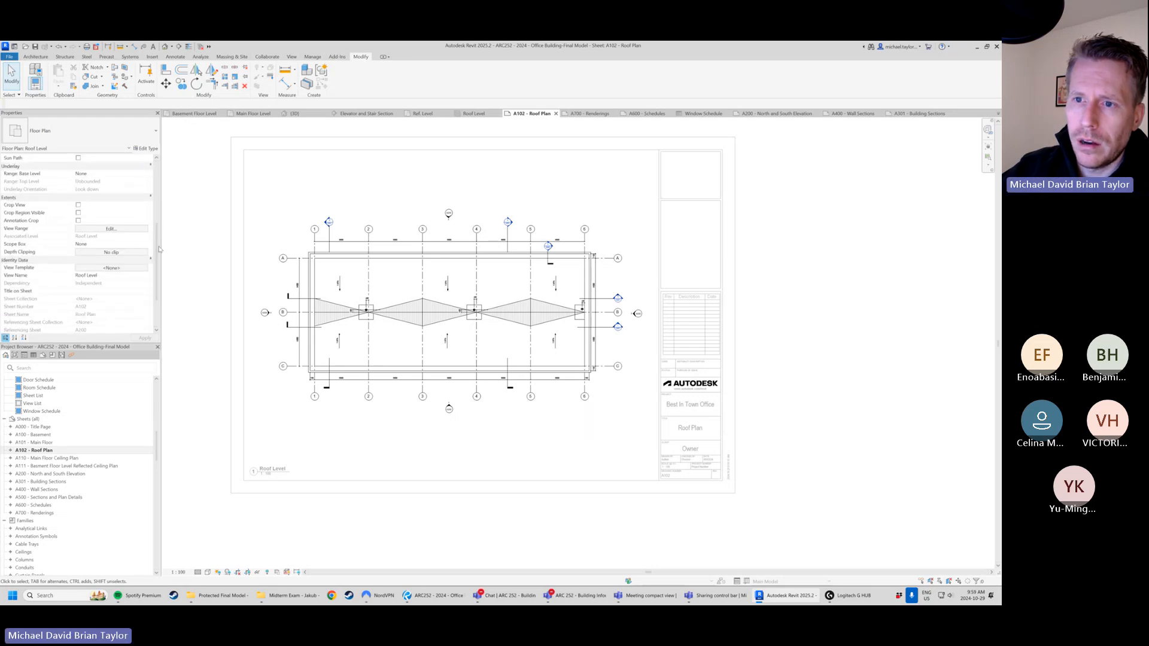
scroll(52, 203, "up", 3)
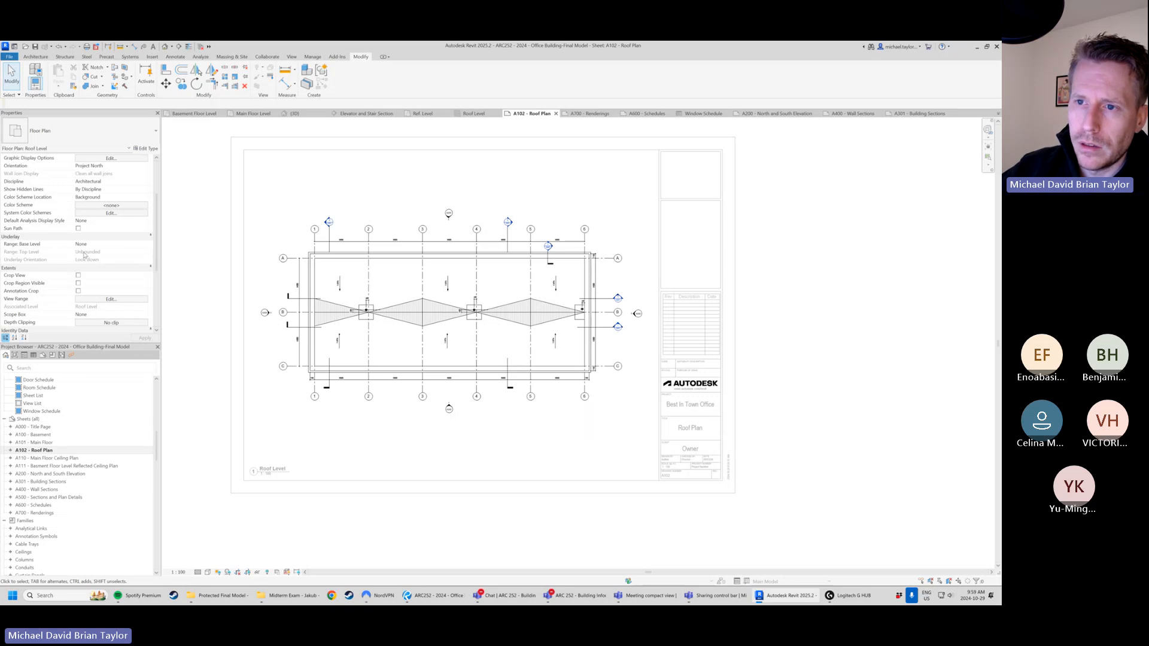
left_click(144, 246)
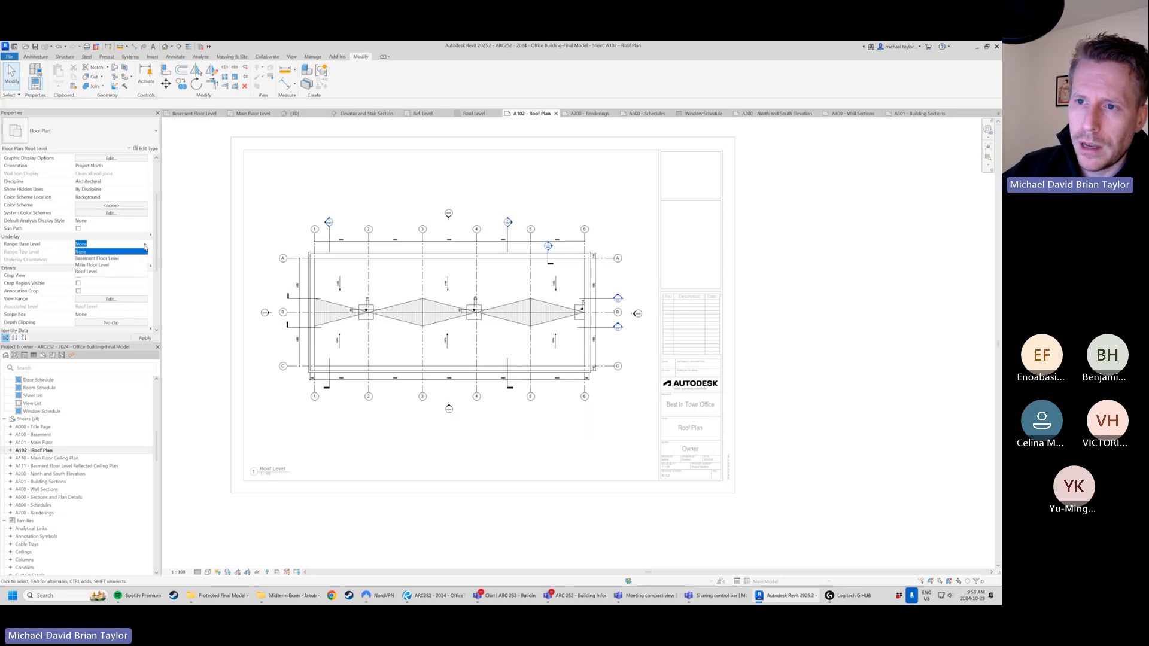
left_click(110, 265)
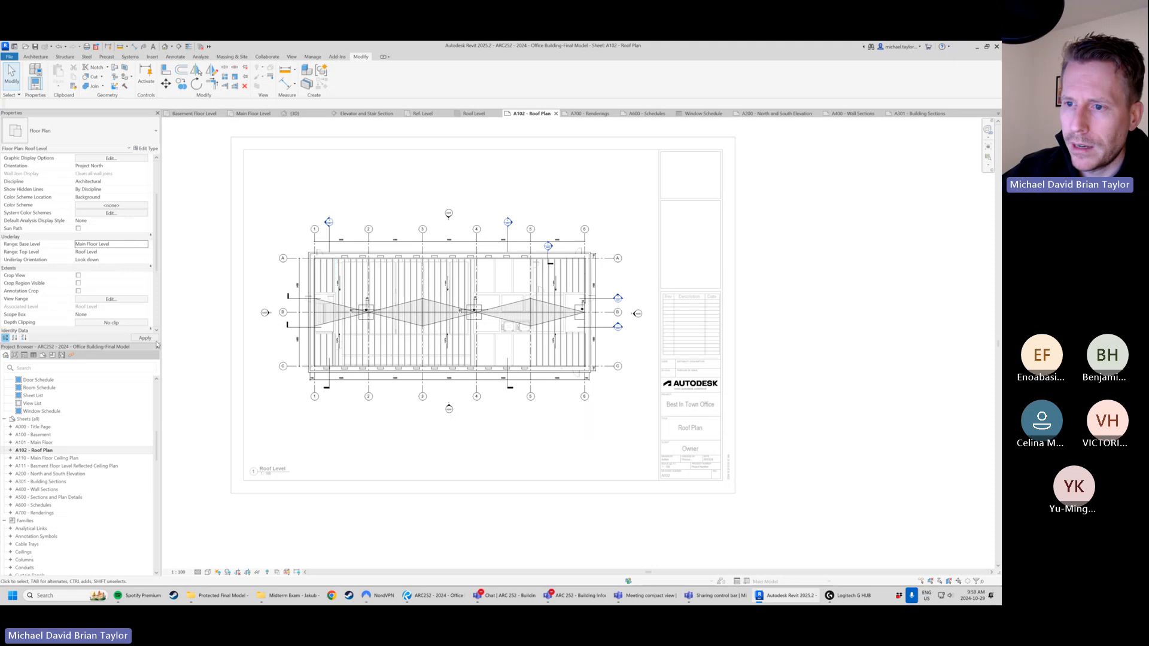
- Set the Roof Level view's underlay base level back to None and deactivate the viewport
scroll(436, 337, "up", 2)
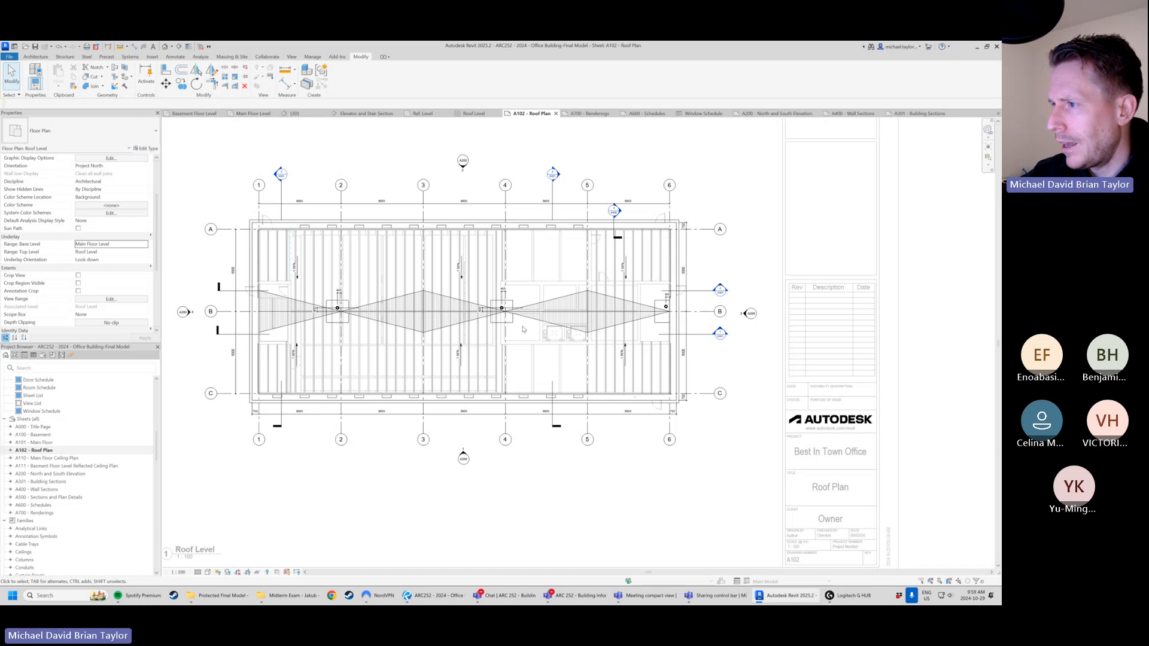
left_click(146, 244)
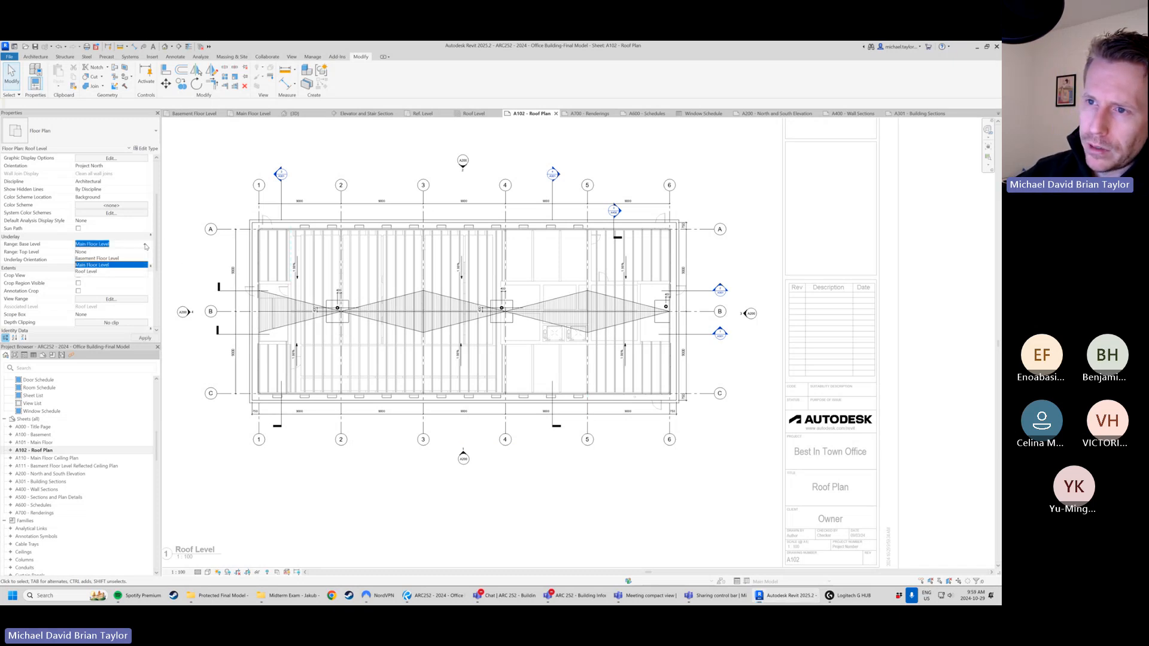
left_click(110, 256)
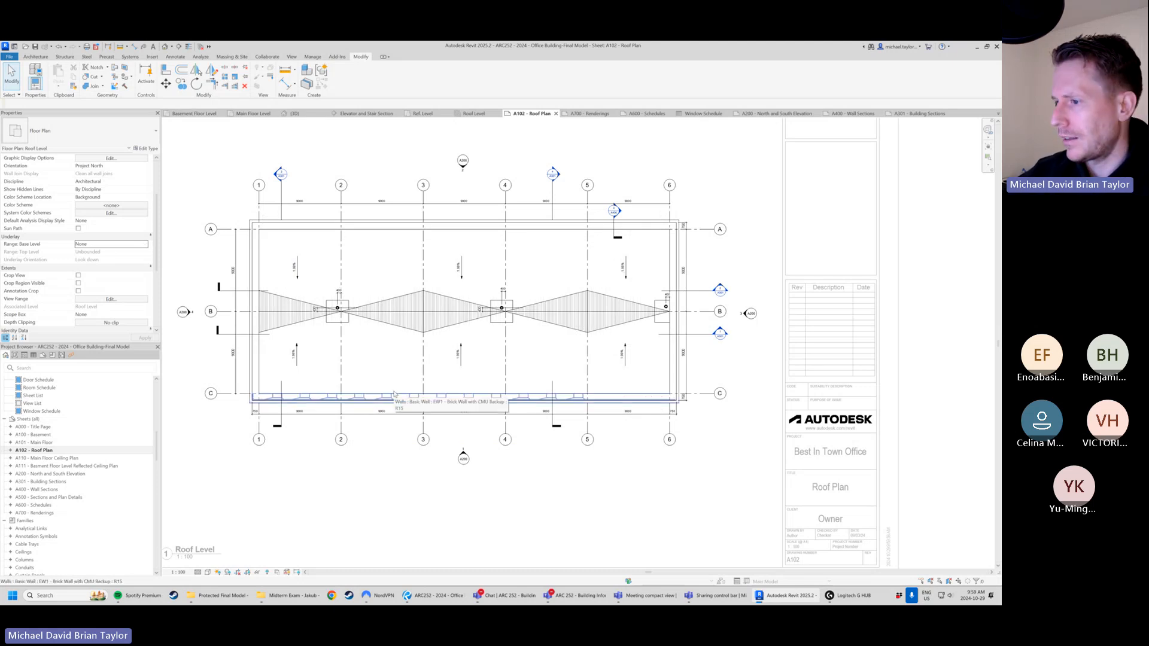
scroll(393, 394, "down", 2)
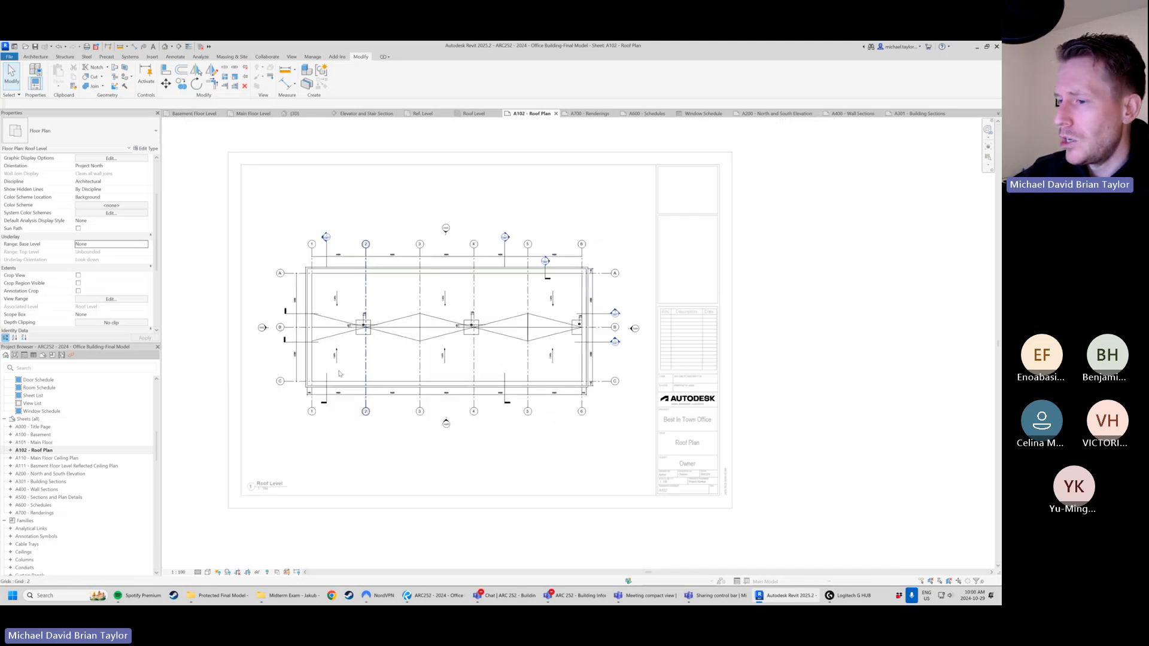
double_click(775, 401)
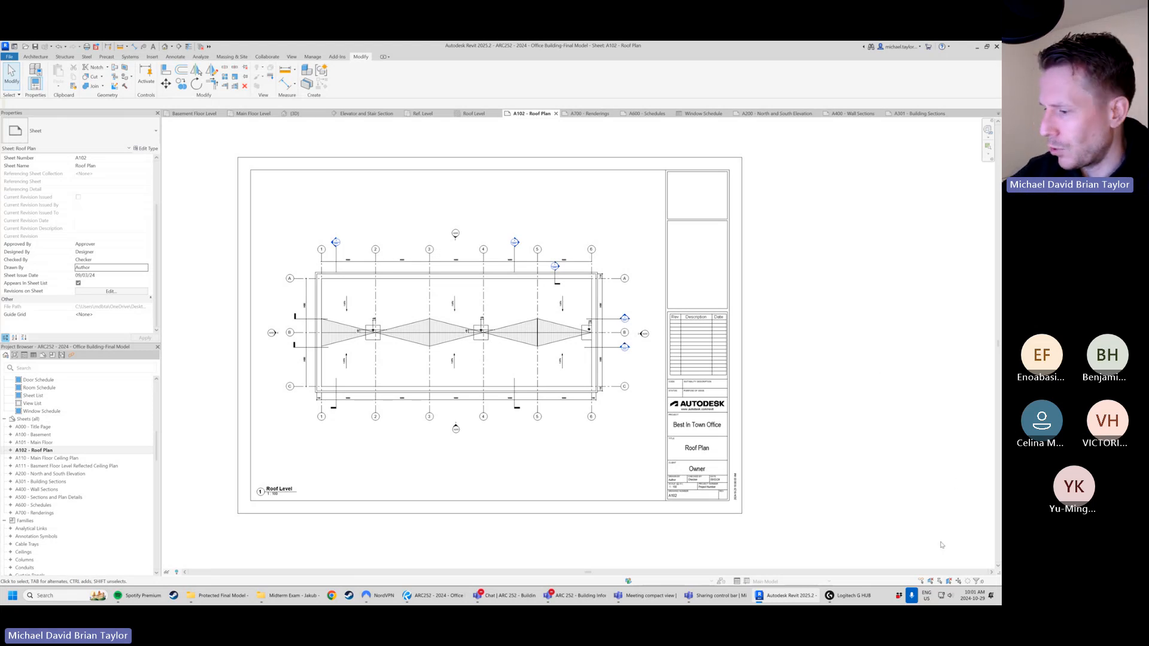
- Switch to the ARC 252 meeting window in Microsoft Teams and stop sharing the screen
mouse_move(567, 597)
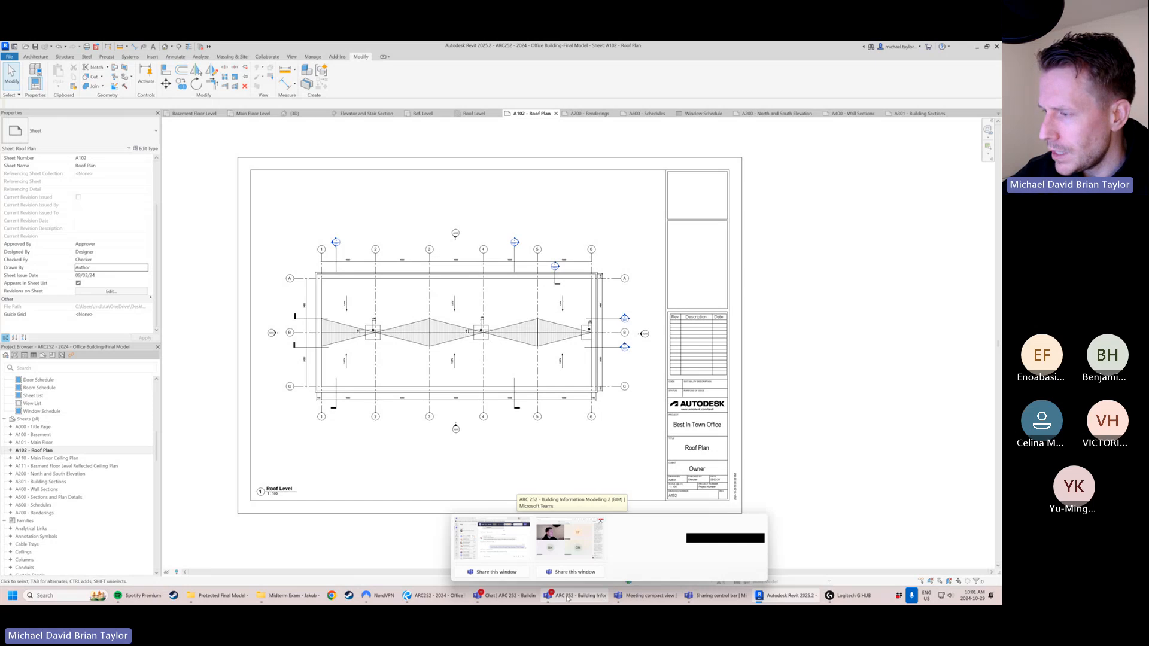
left_click(570, 541)
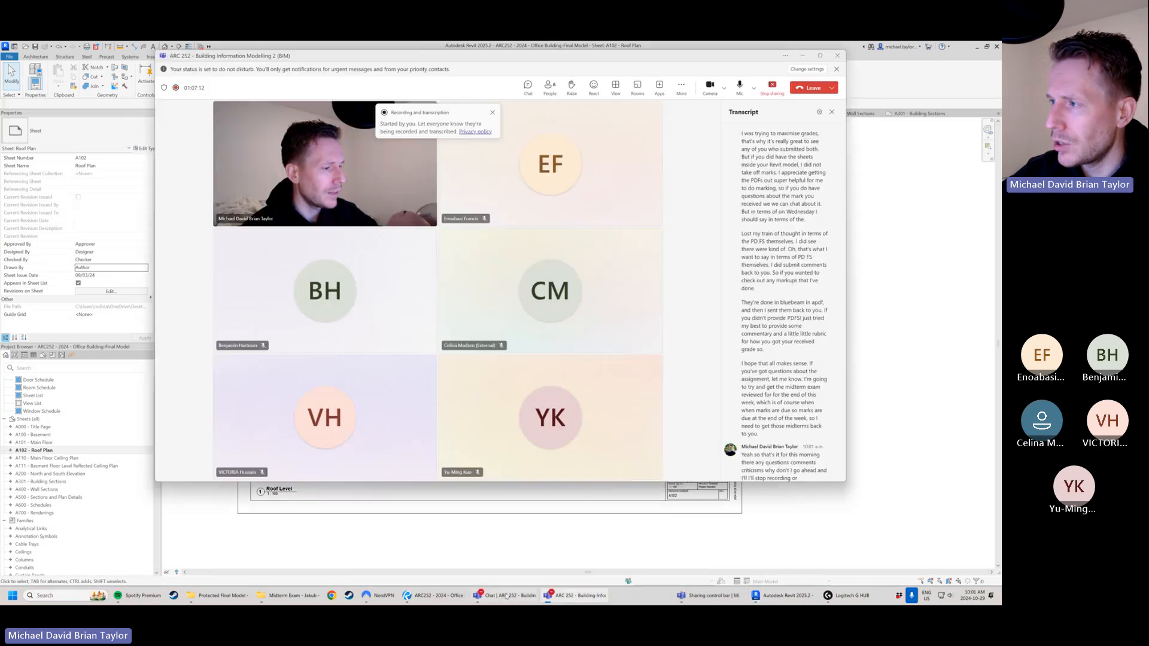
left_click(773, 88)
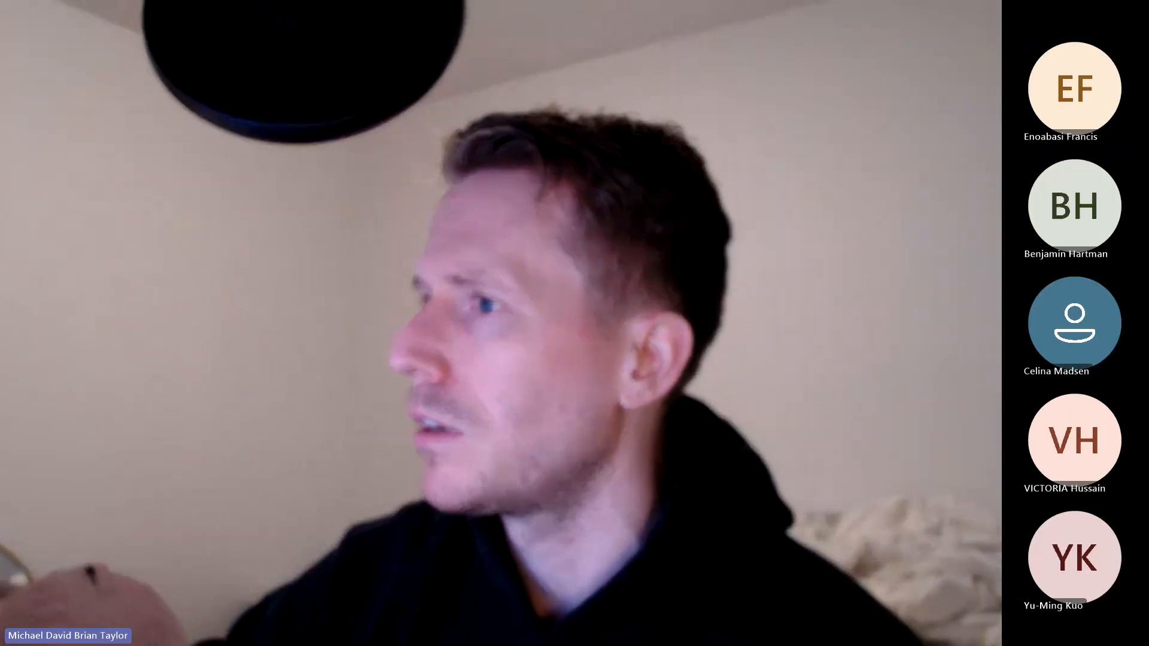